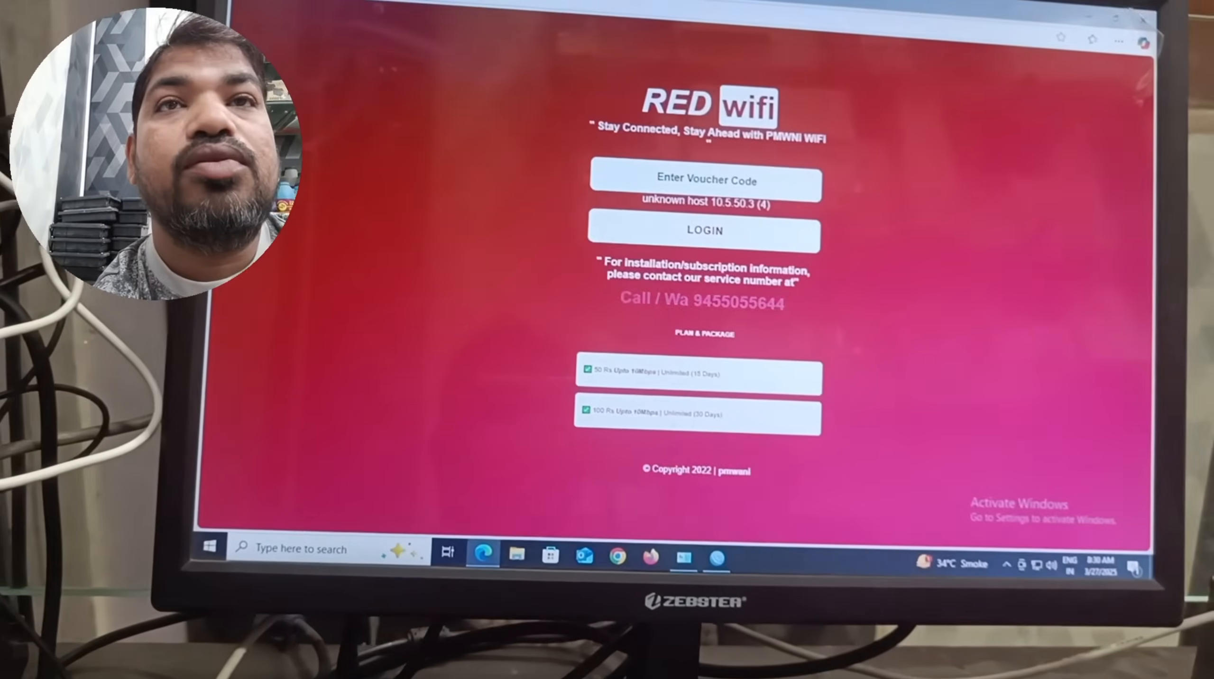
# In a new Edge tab, search google.co.in for 'mikrotik winbox'.
pyautogui.click(476, 9)
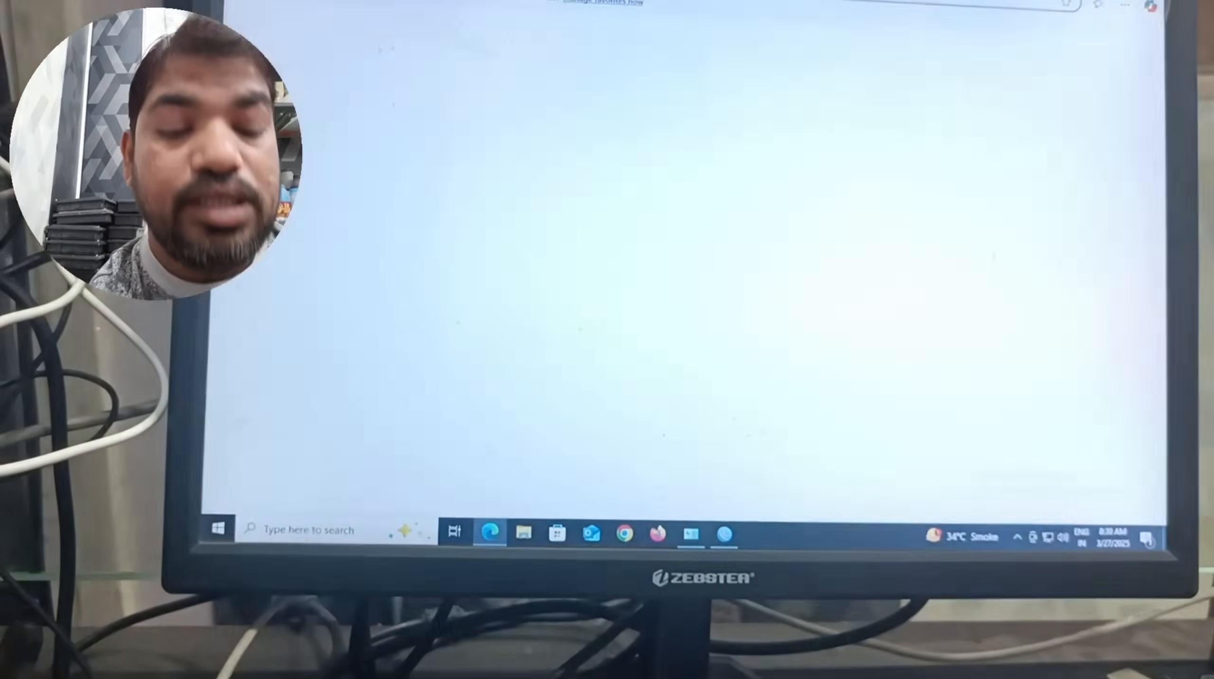
pyautogui.write('goo')
pyautogui.press('Return')
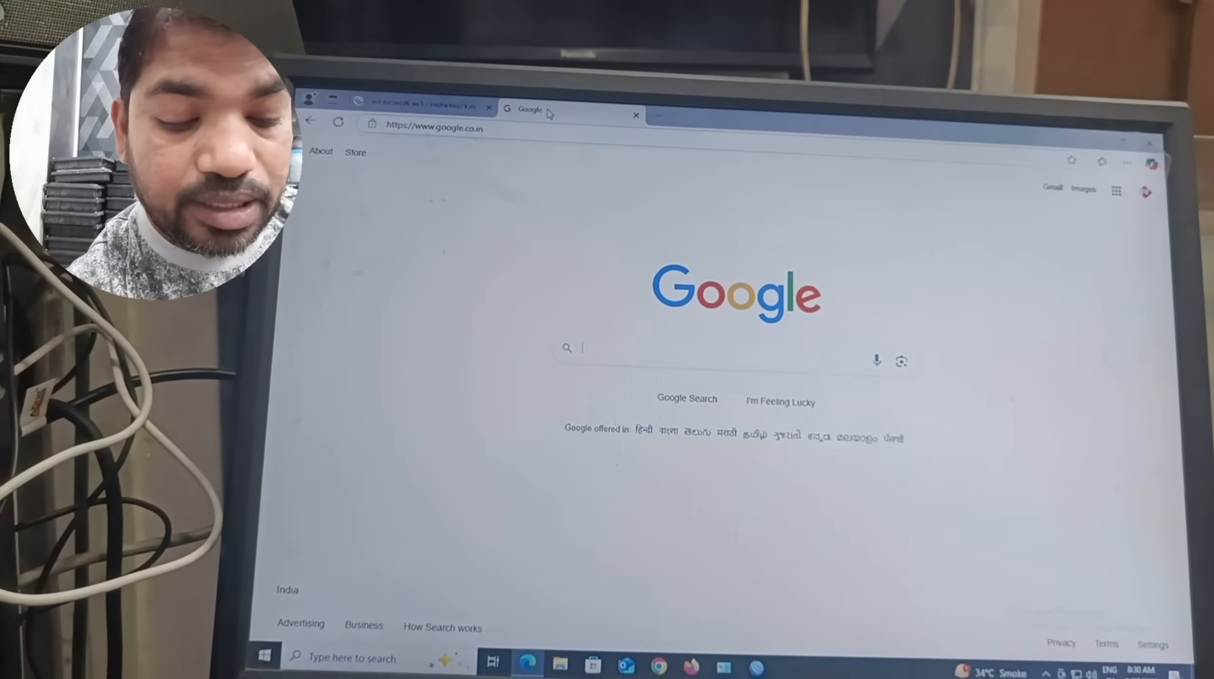
pyautogui.write('mikrotik winbox')
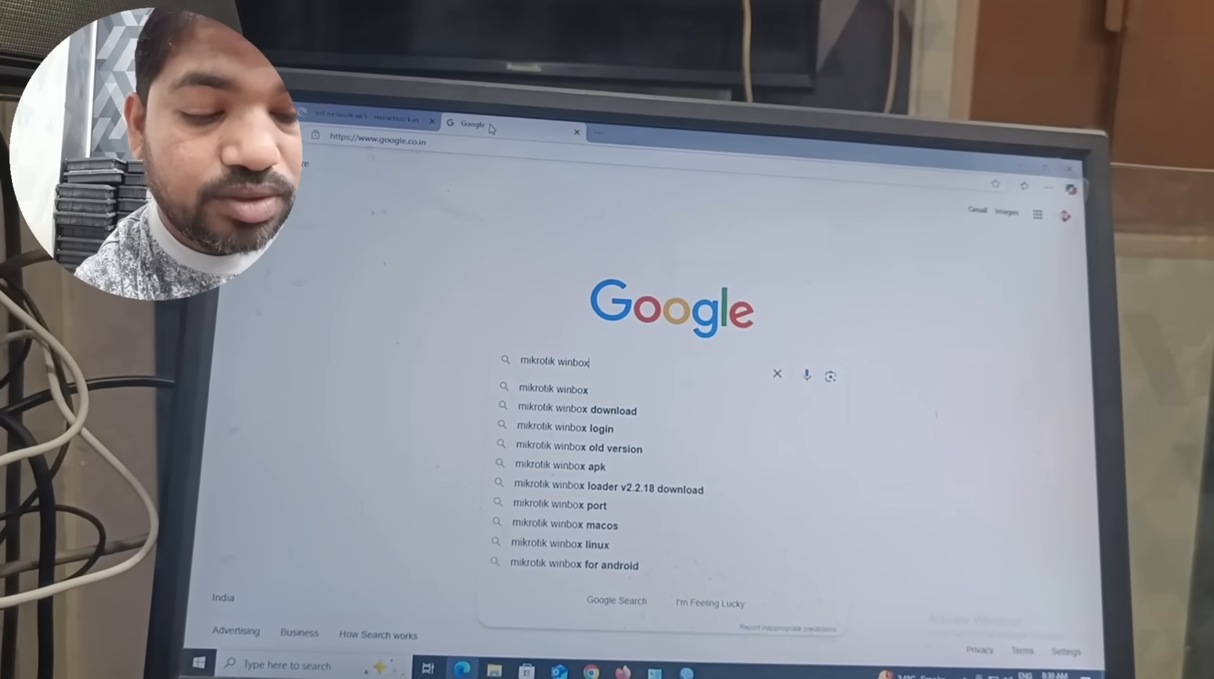
pyautogui.press('Return')
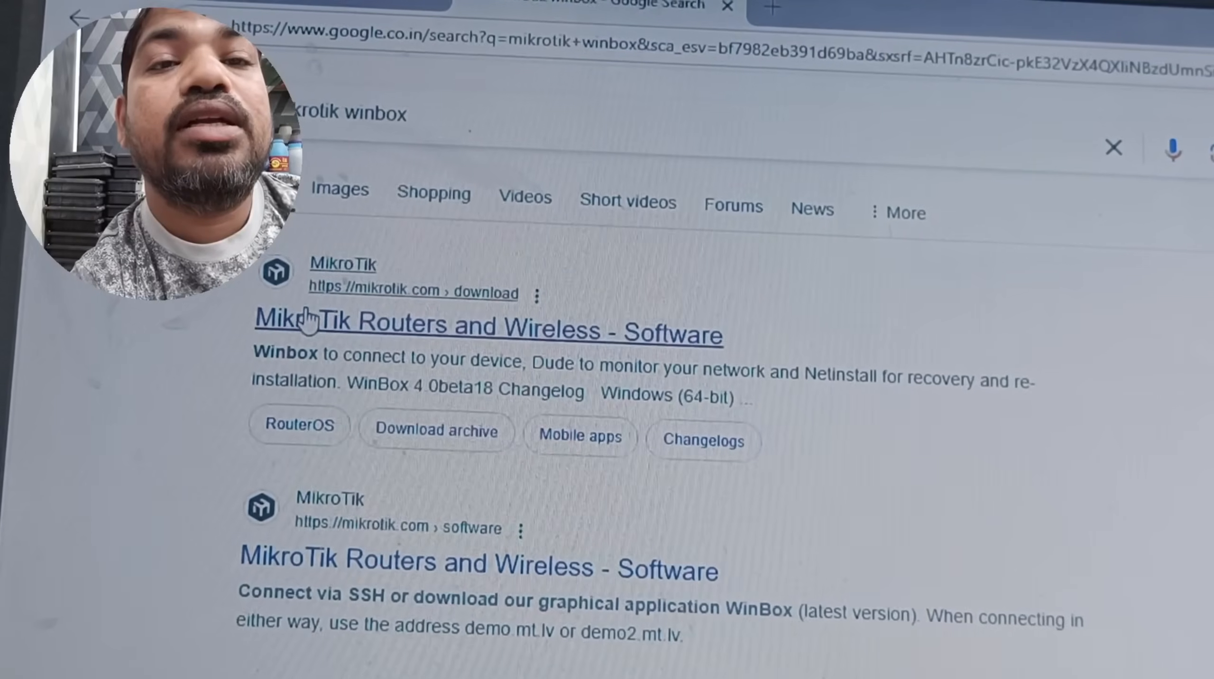
# Open the mikrotik.com download page and expand the WinBox 3.41 Windows download options.
pyautogui.click(324, 325)
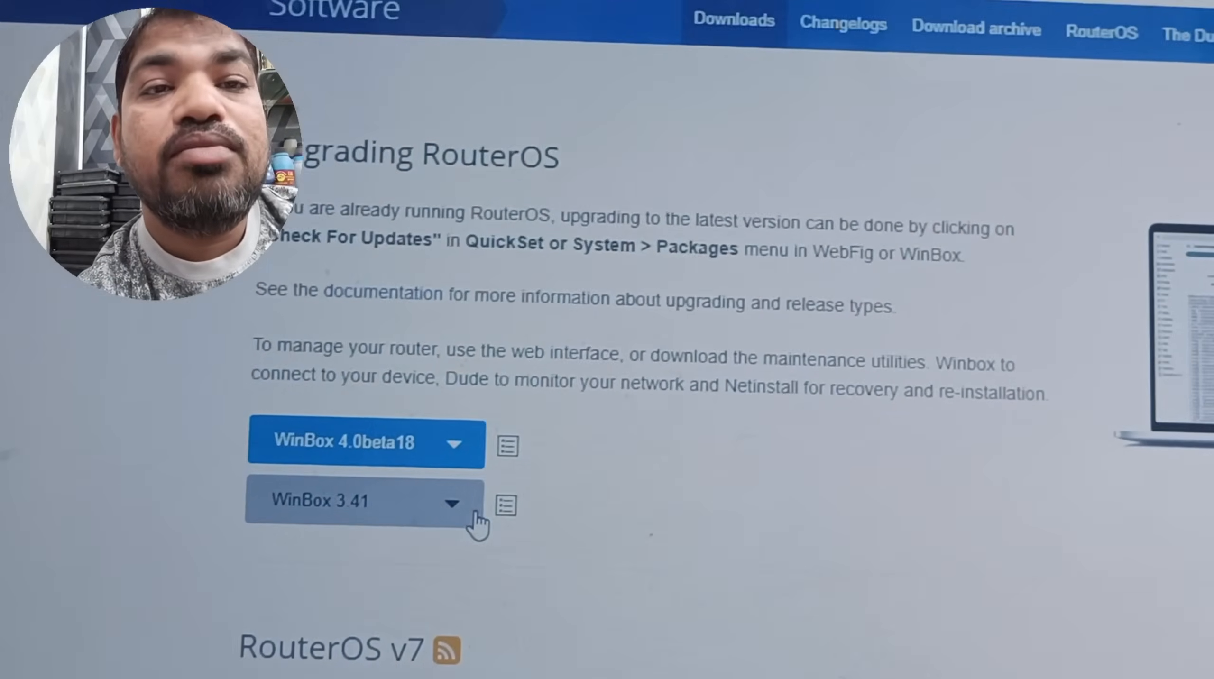
pyautogui.click(539, 428)
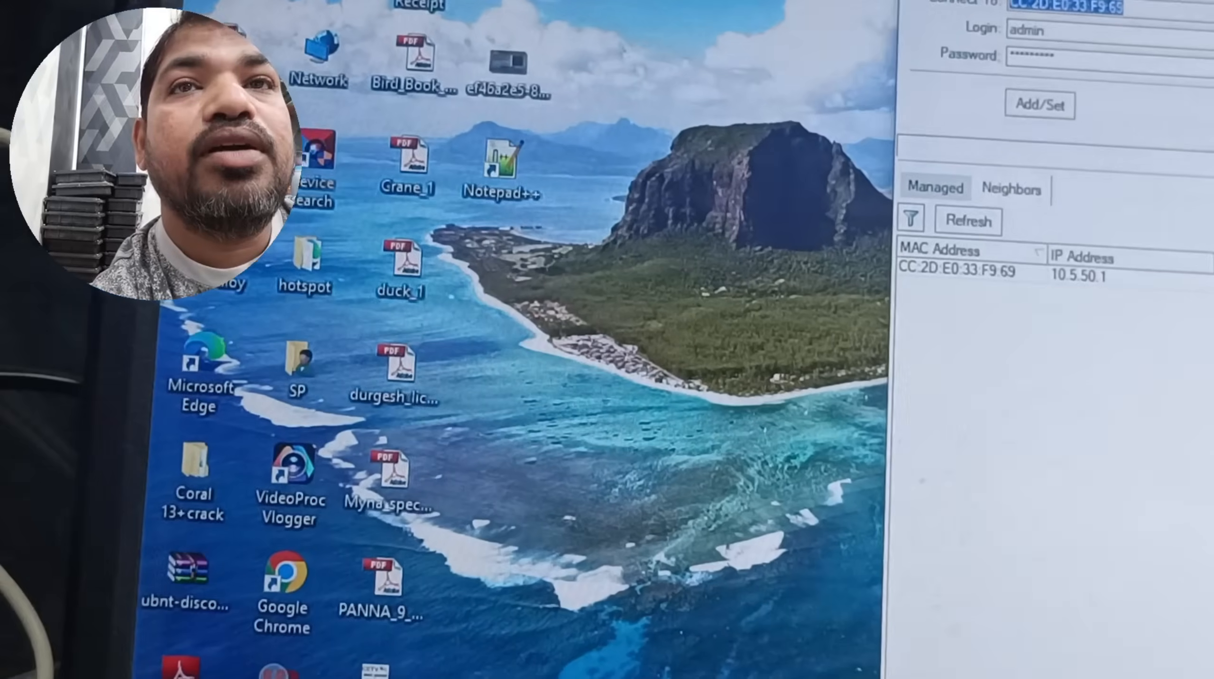
pyautogui.rightClick(222, 3)
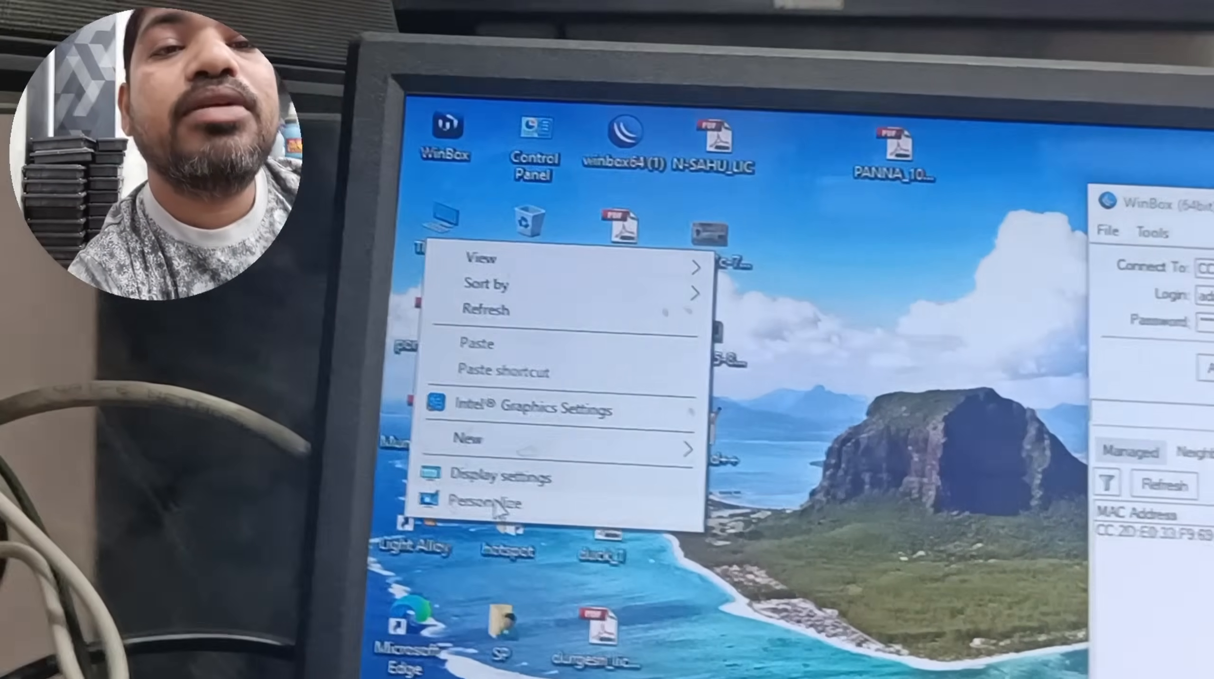
pyautogui.click(341, 194)
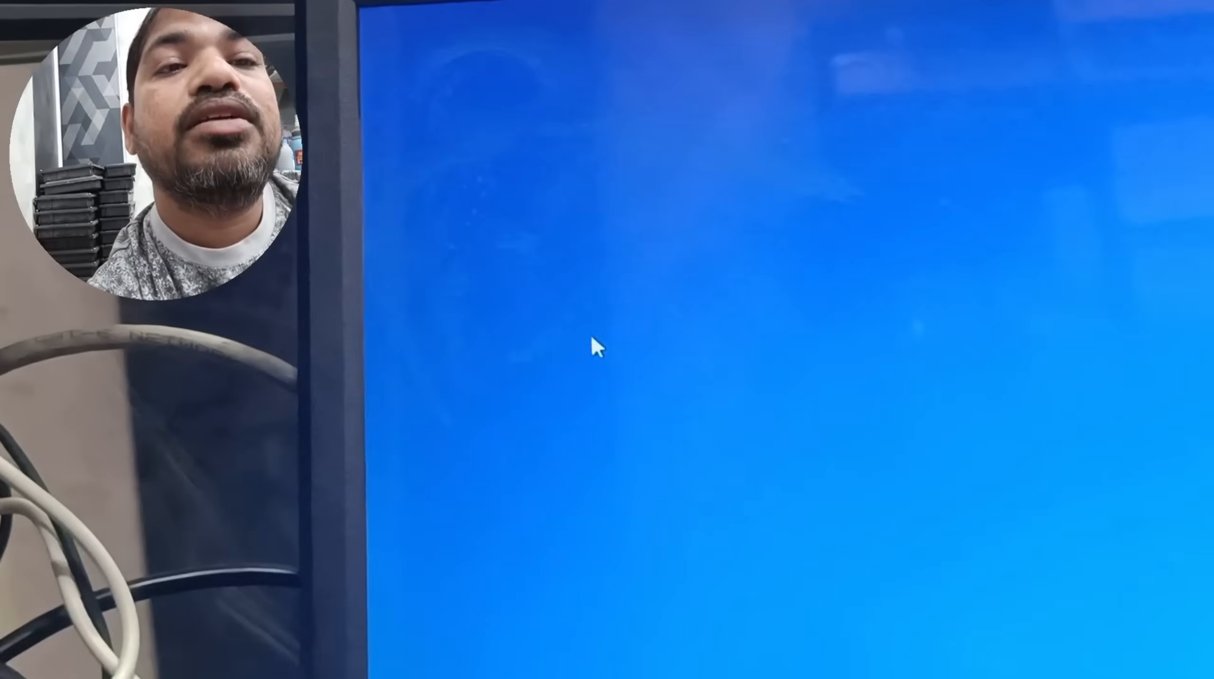
pyautogui.hotkey('alt', 'F4')
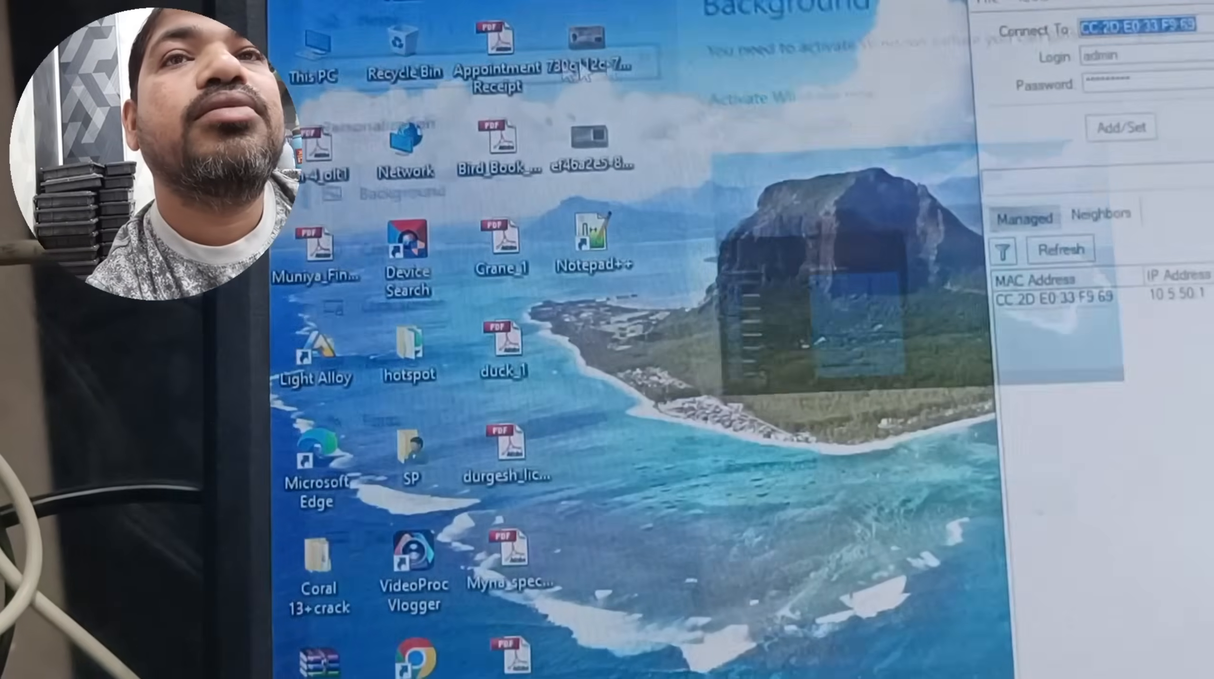
pyautogui.rightClick(340, 75)
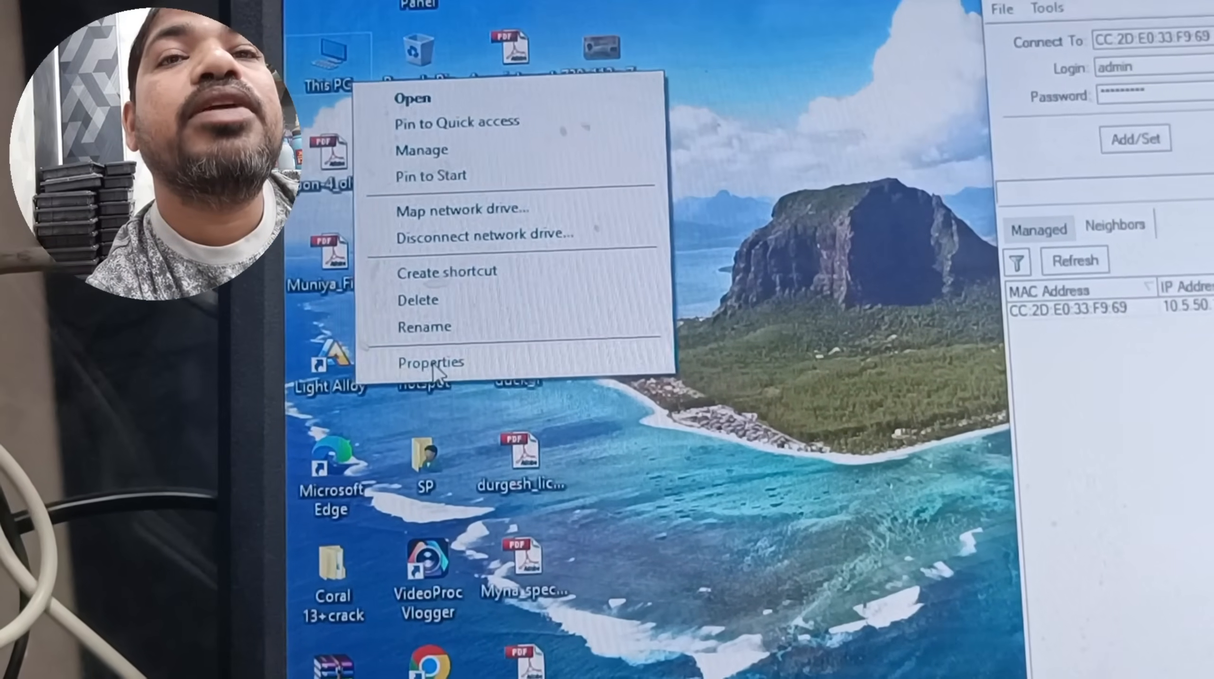
pyautogui.click(431, 360)
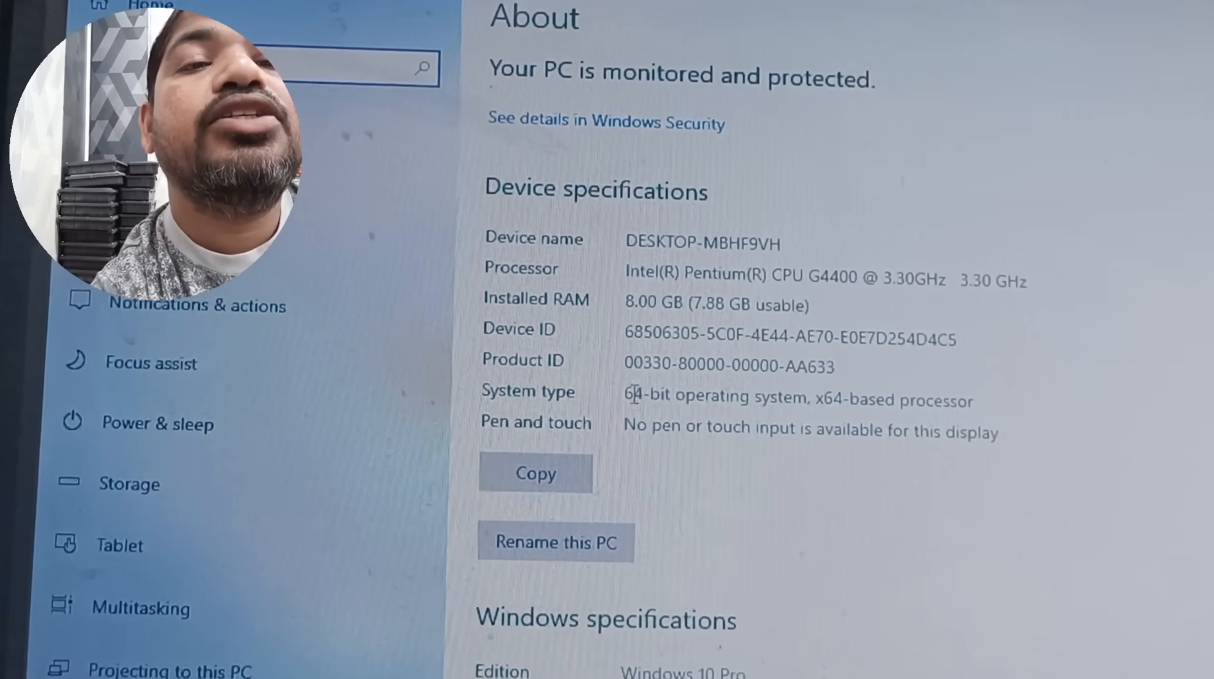
pyautogui.moveTo(620, 386); pyautogui.dragTo(707, 387)
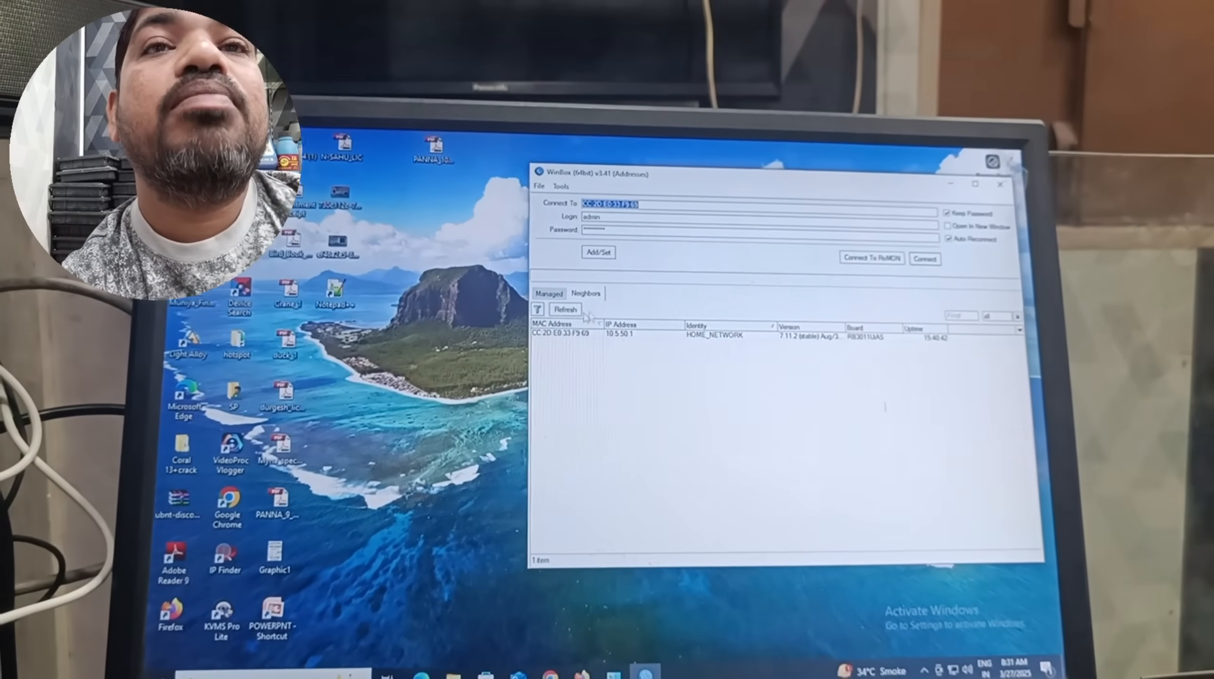
# Select the HOME_NETWORK router in the Neighbors list and connect to it as admin.
pyautogui.click(568, 312)
pyautogui.click(576, 289)
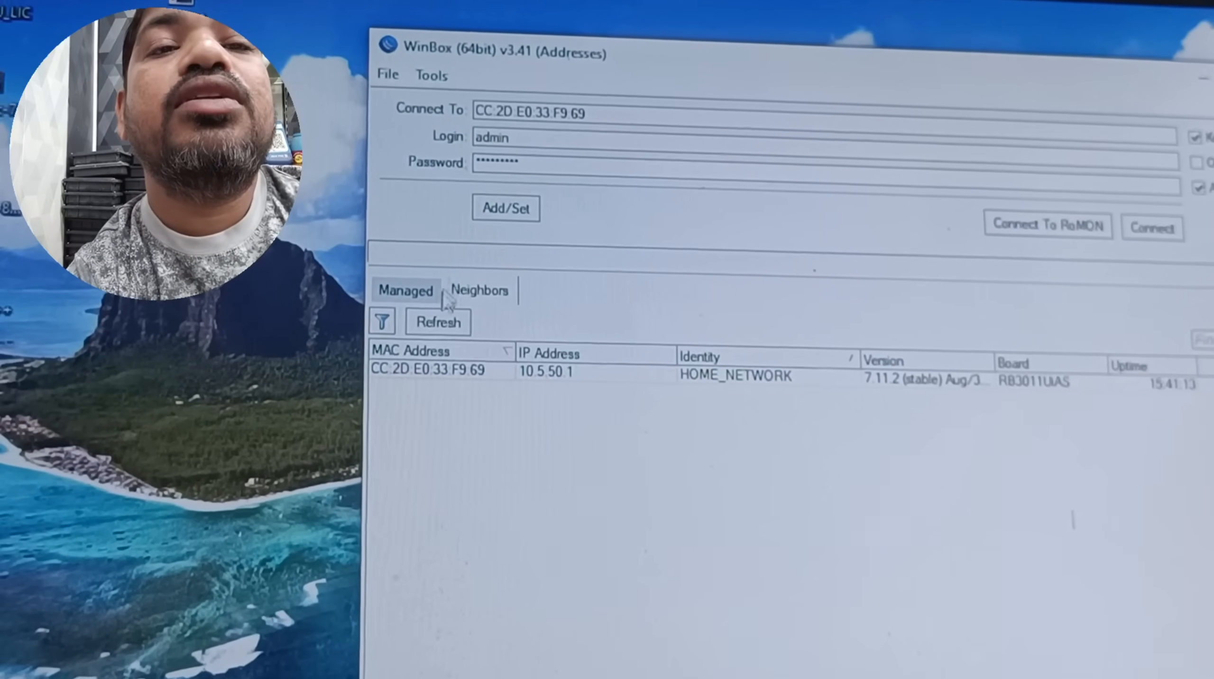
pyautogui.click(412, 349)
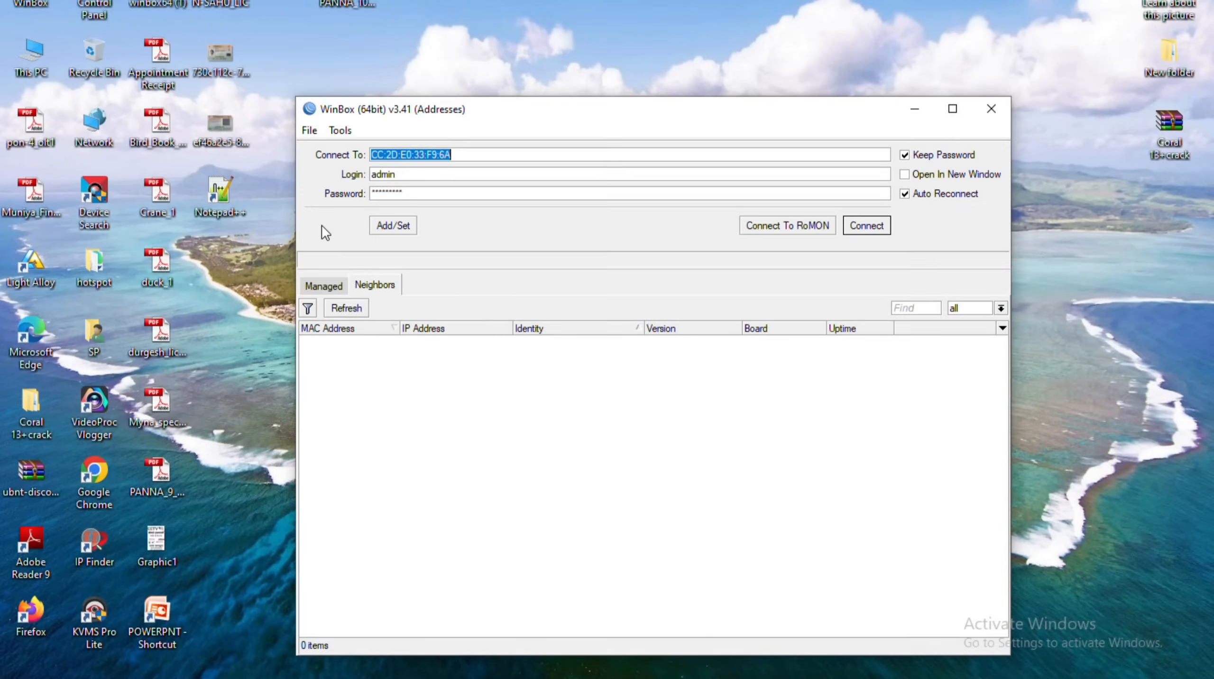
pyautogui.moveTo(578, 107); pyautogui.dragTo(561, 41)
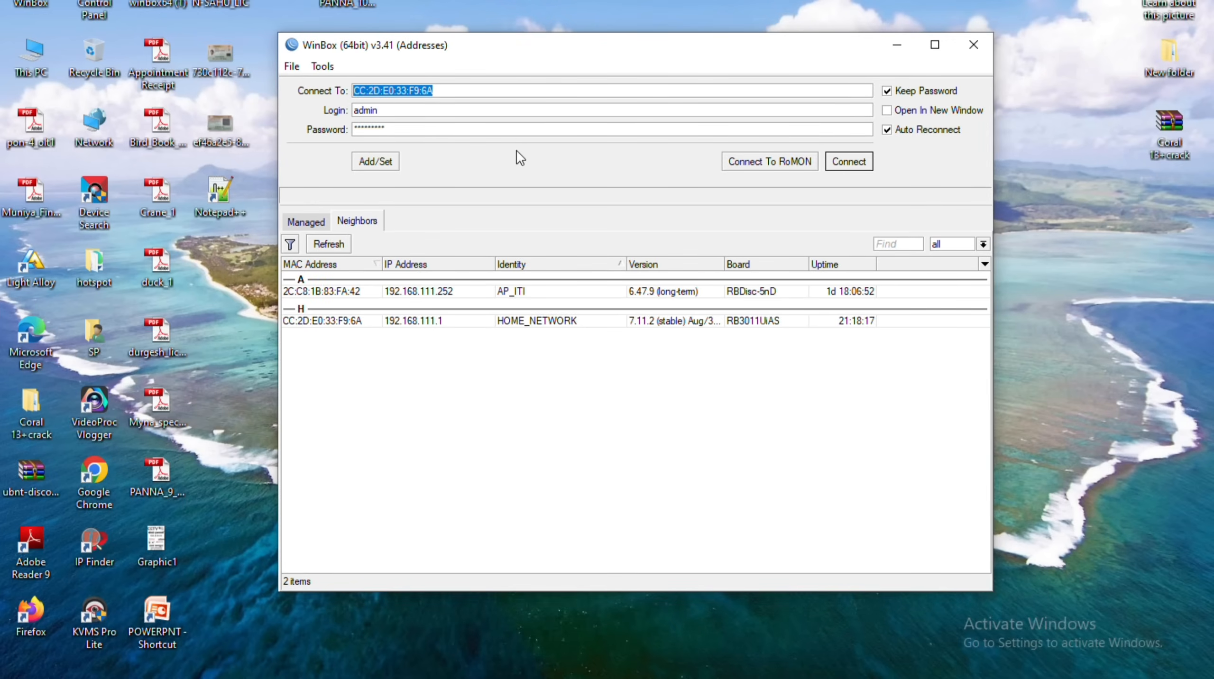
pyautogui.press('Tab')
pyautogui.press('Return')
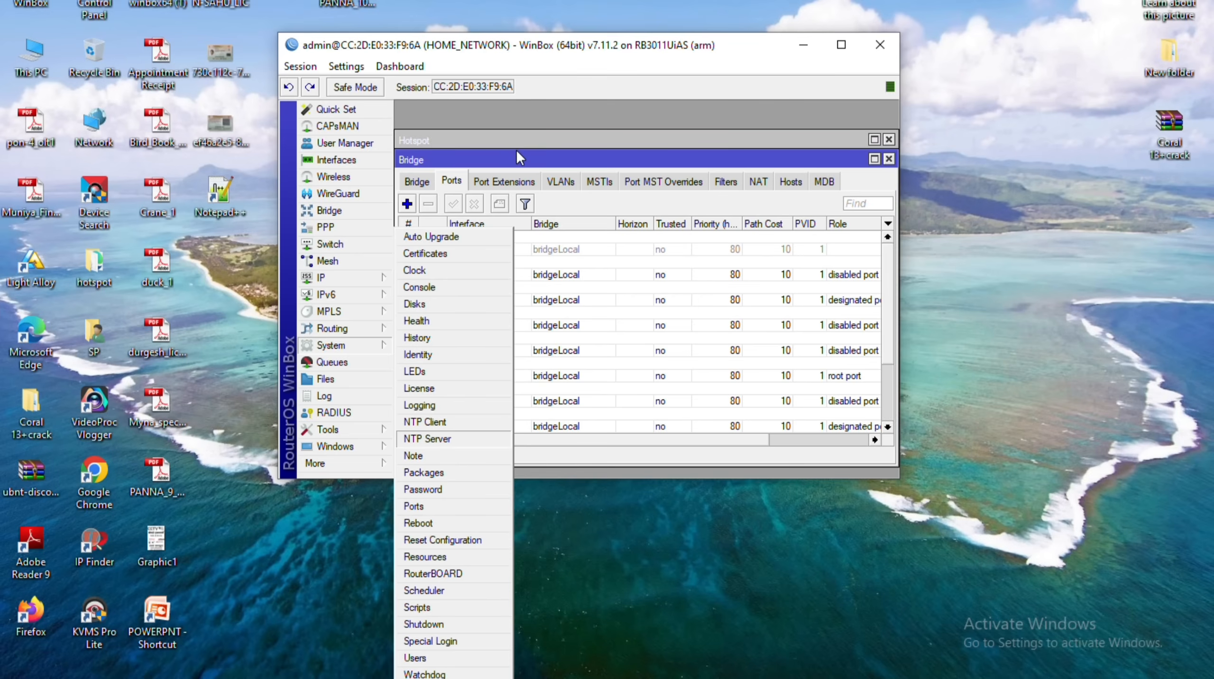
# Reset the router configuration with No Default Configuration and Do Not Backup ticked, confirming the reboot.
pyautogui.press('Down')
pyautogui.press('Return')
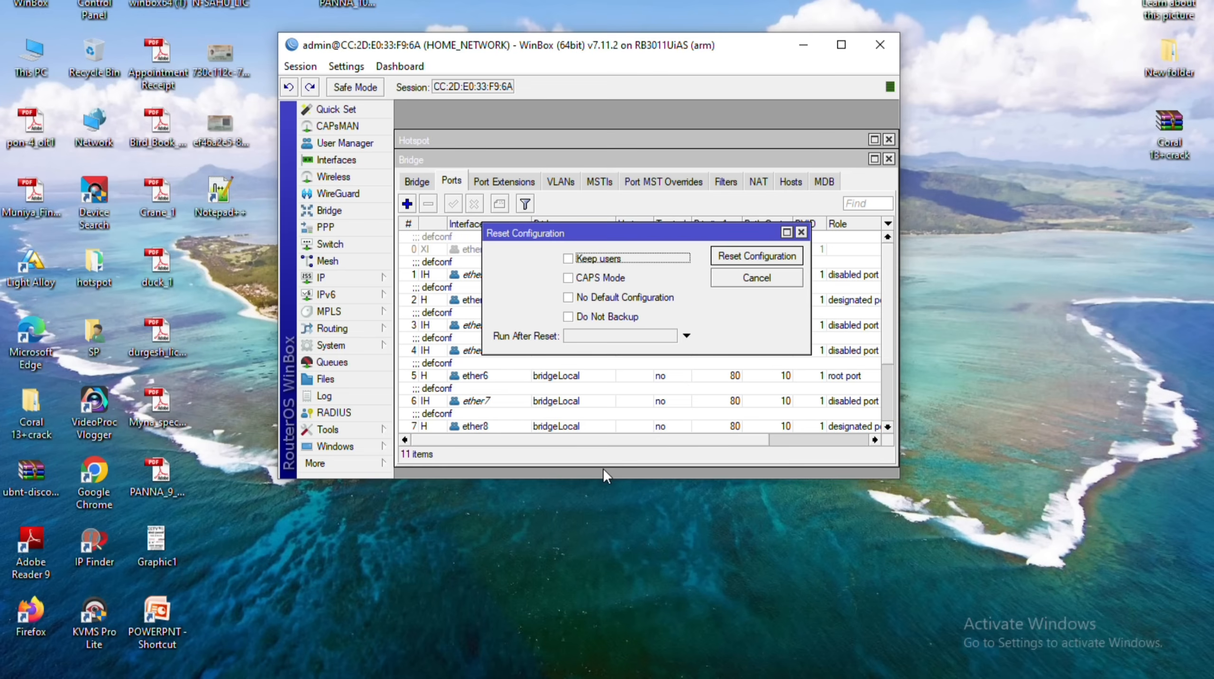
pyautogui.press('Tab')
pyautogui.press('Tab')
pyautogui.press('space')
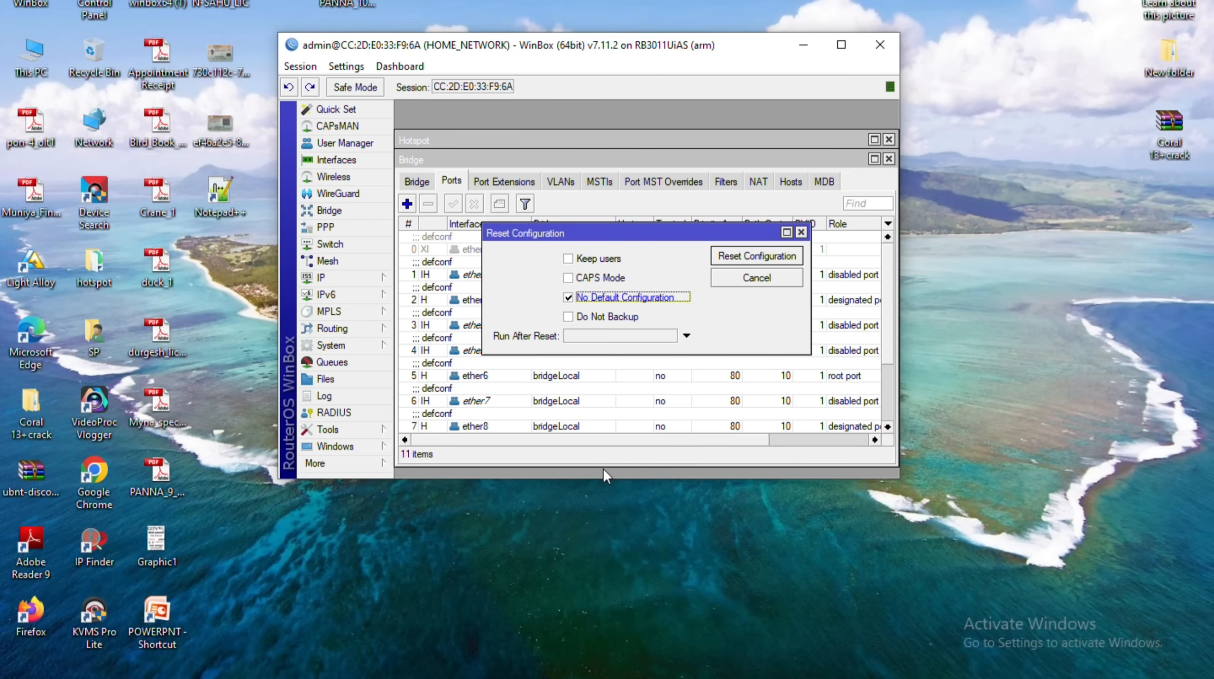
pyautogui.press('Tab')
pyautogui.press('space')
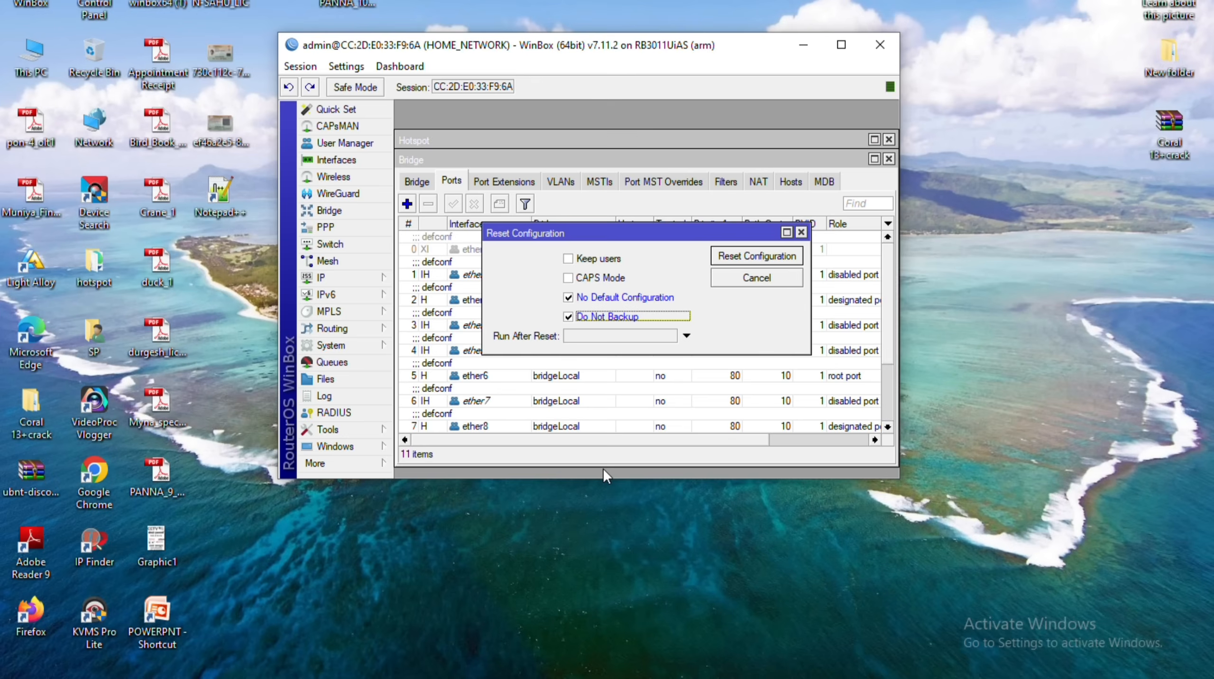
pyautogui.press('Tab')
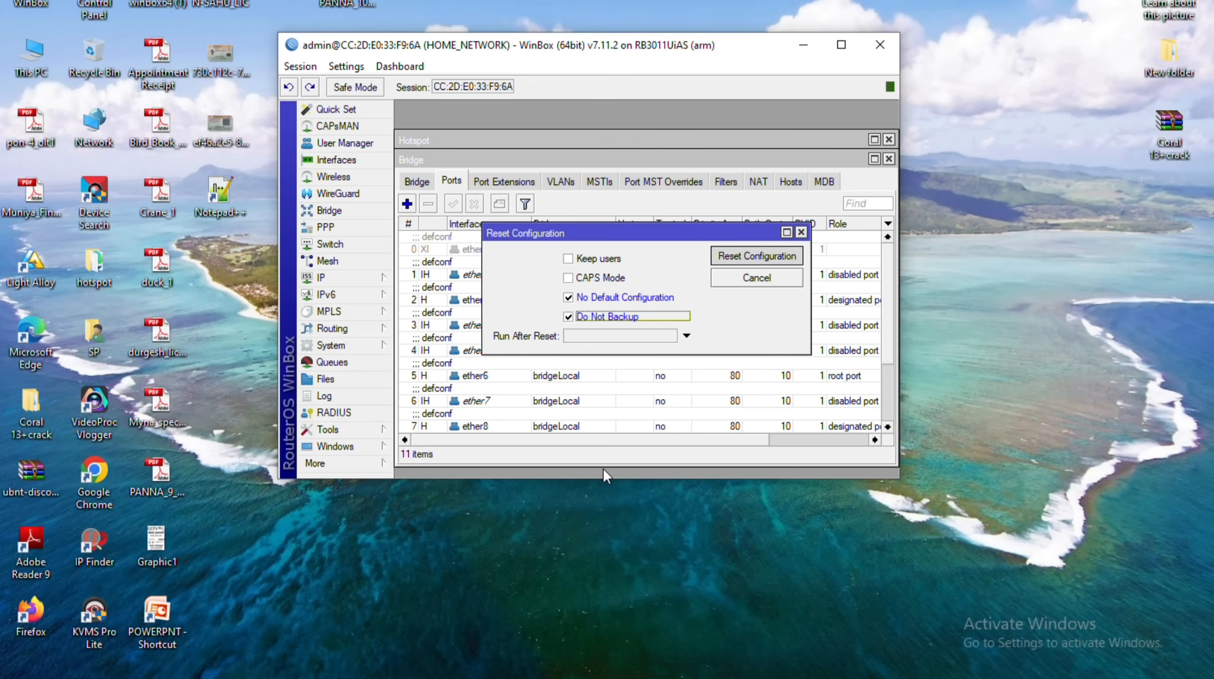
pyautogui.press('Return')
pyautogui.press('Return')
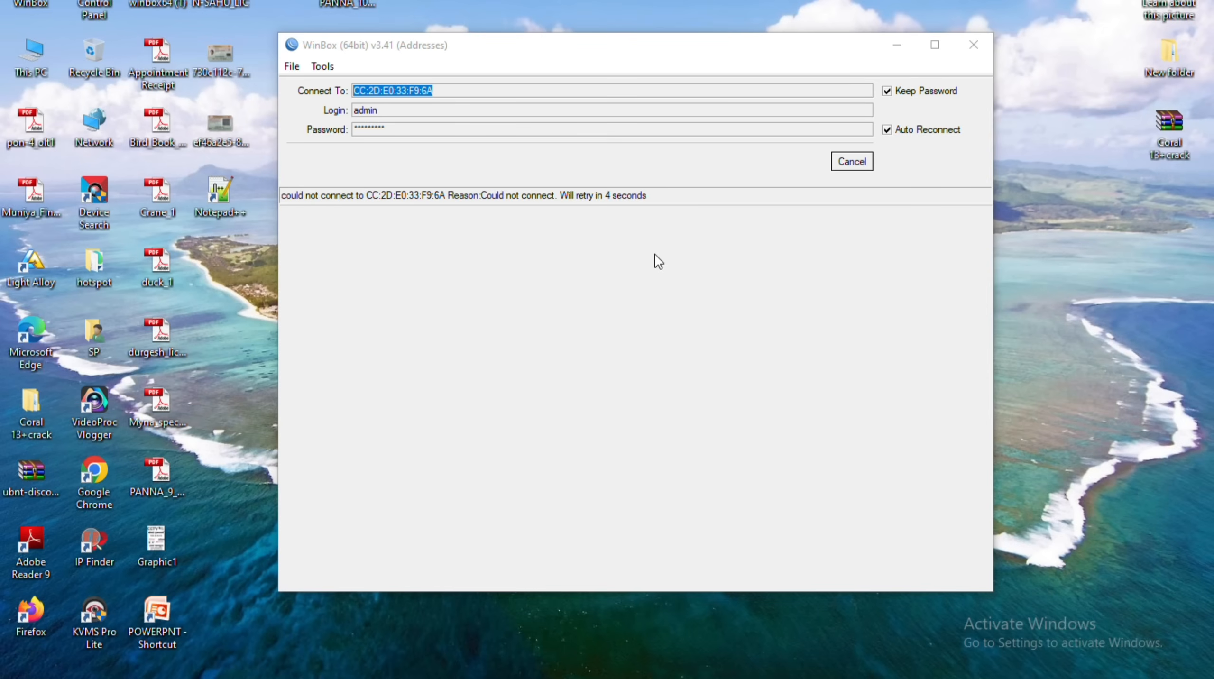
# Cancel the reconnect attempts and rescan the Neighbors list for the rebooted router.
pyautogui.press('Escape')
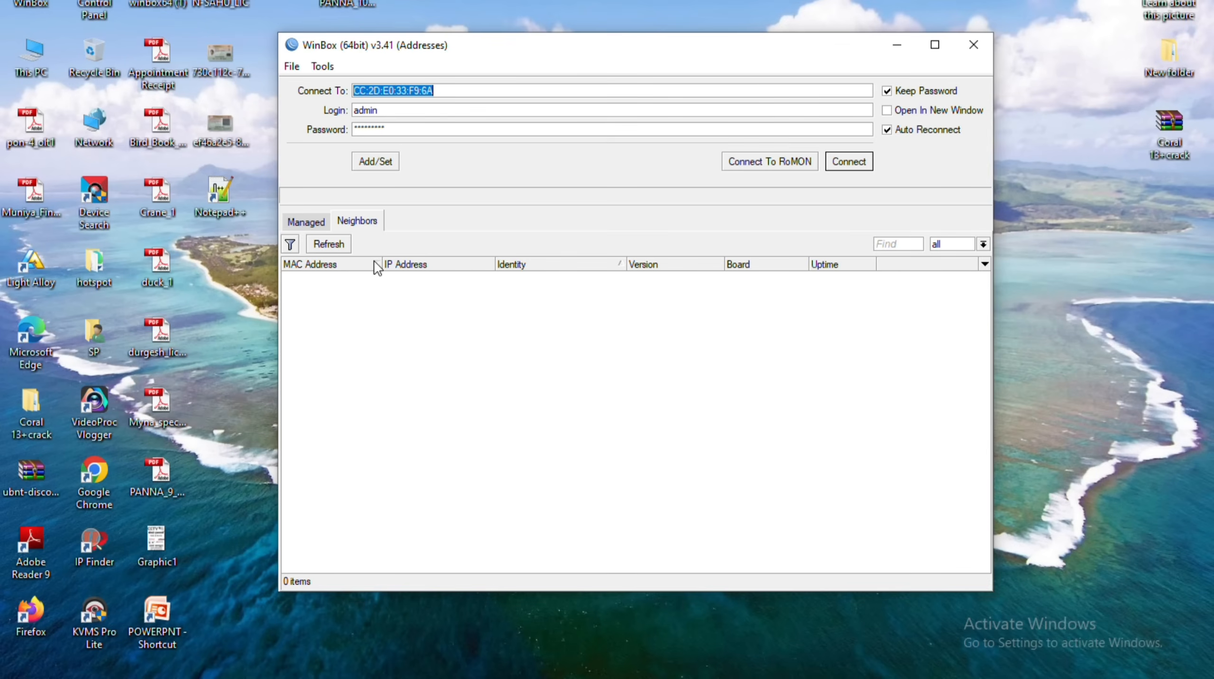
pyautogui.hotkey('ctrl', 'Tab')
pyautogui.hotkey('ctrl', 'Tab')
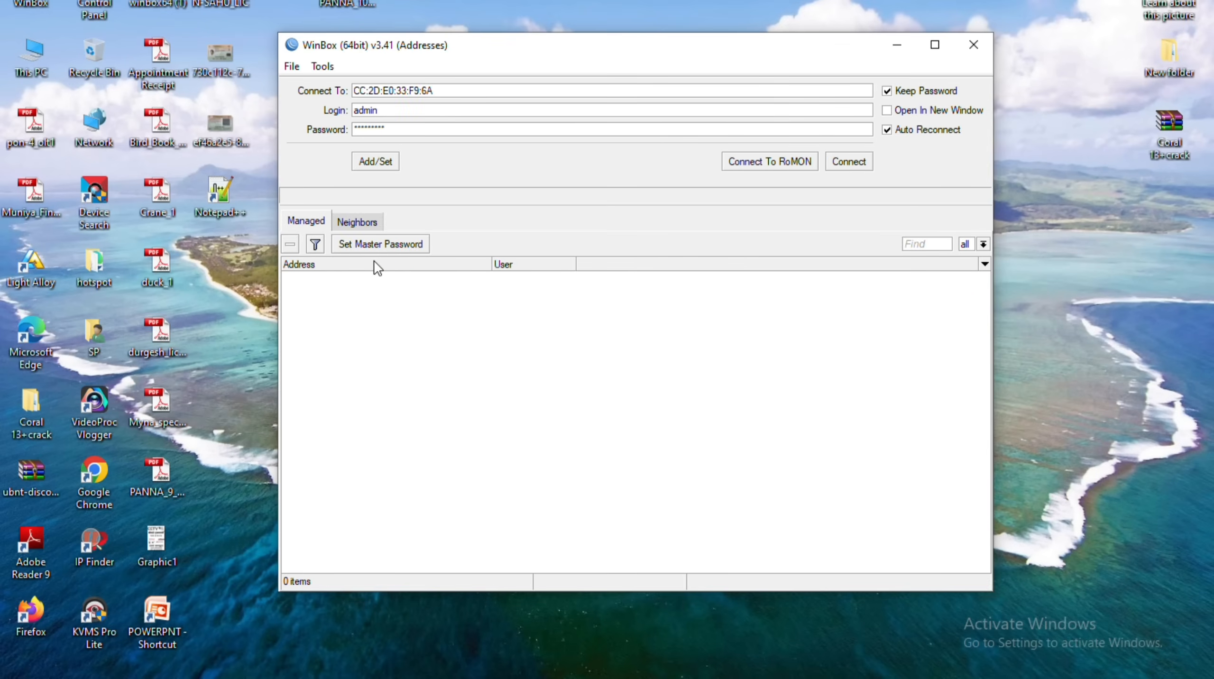
pyautogui.click(329, 243)
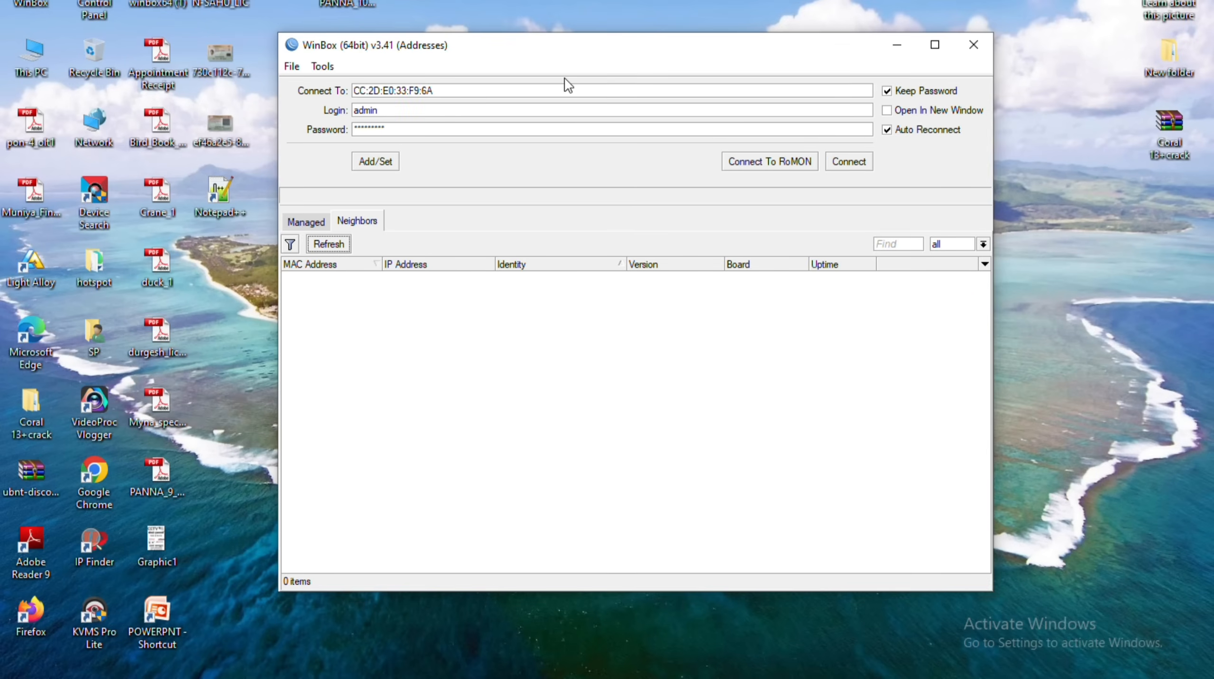
pyautogui.moveTo(615, 44); pyautogui.dragTo(591, 21)
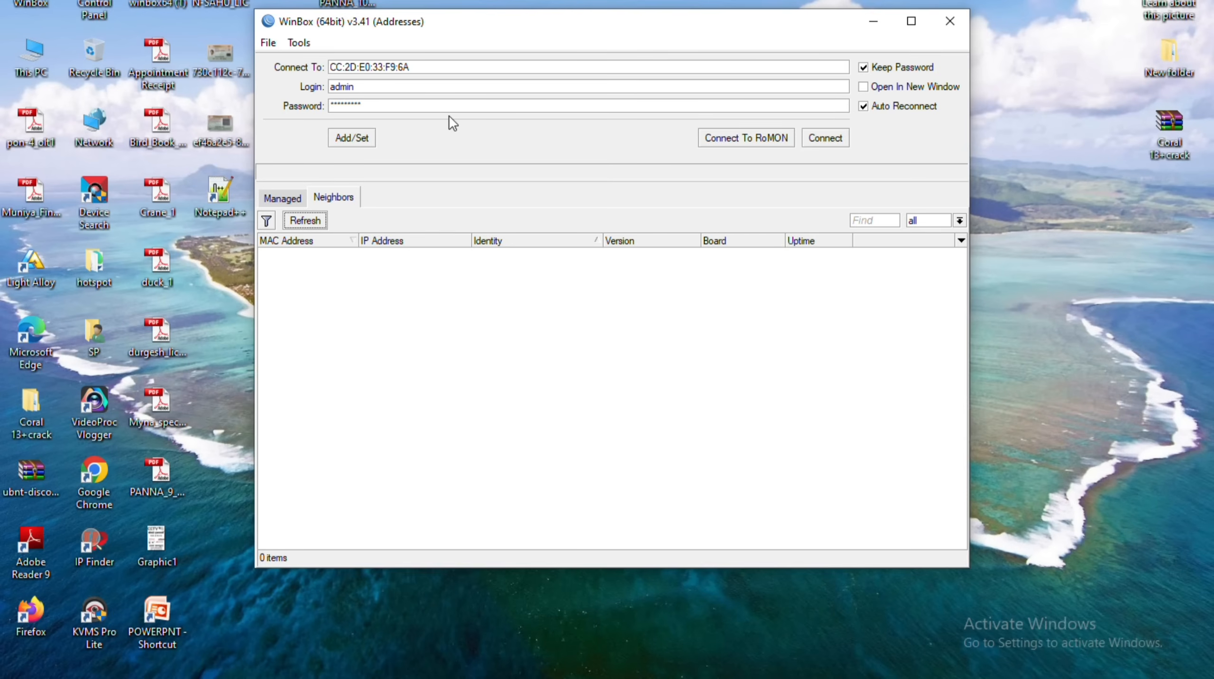
pyautogui.moveTo(604, 9); pyautogui.dragTo(604, 16)
# Refresh the desktop several times and bring the WinBox login window back to the front.
pyautogui.rightClick(610, 6)
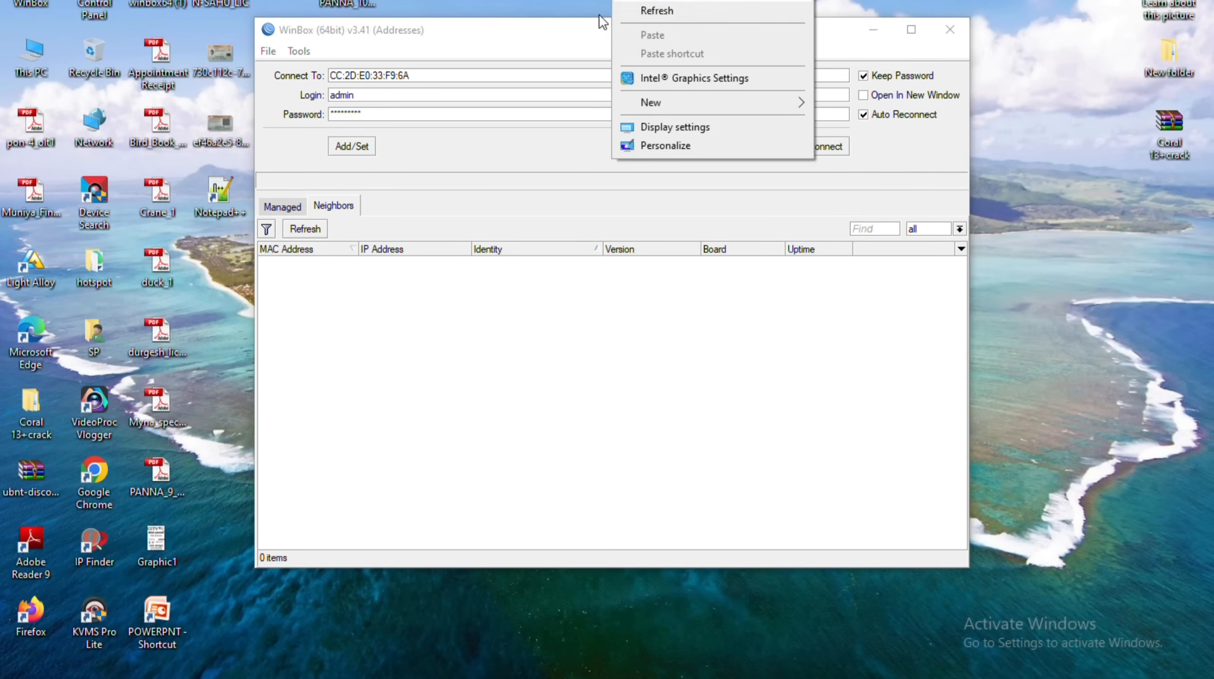
pyautogui.click(626, 10)
pyautogui.rightClick(626, 11)
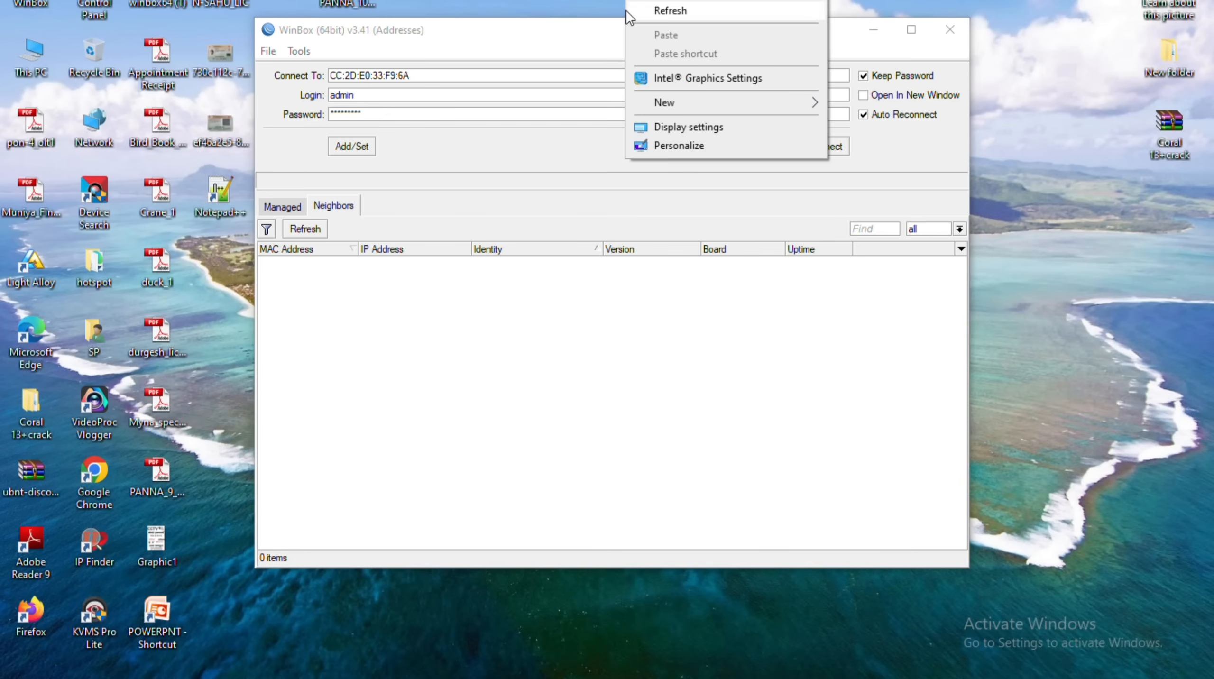
pyautogui.click(625, 11)
pyautogui.rightClick(626, 10)
pyautogui.click(626, 11)
pyautogui.click(656, 32)
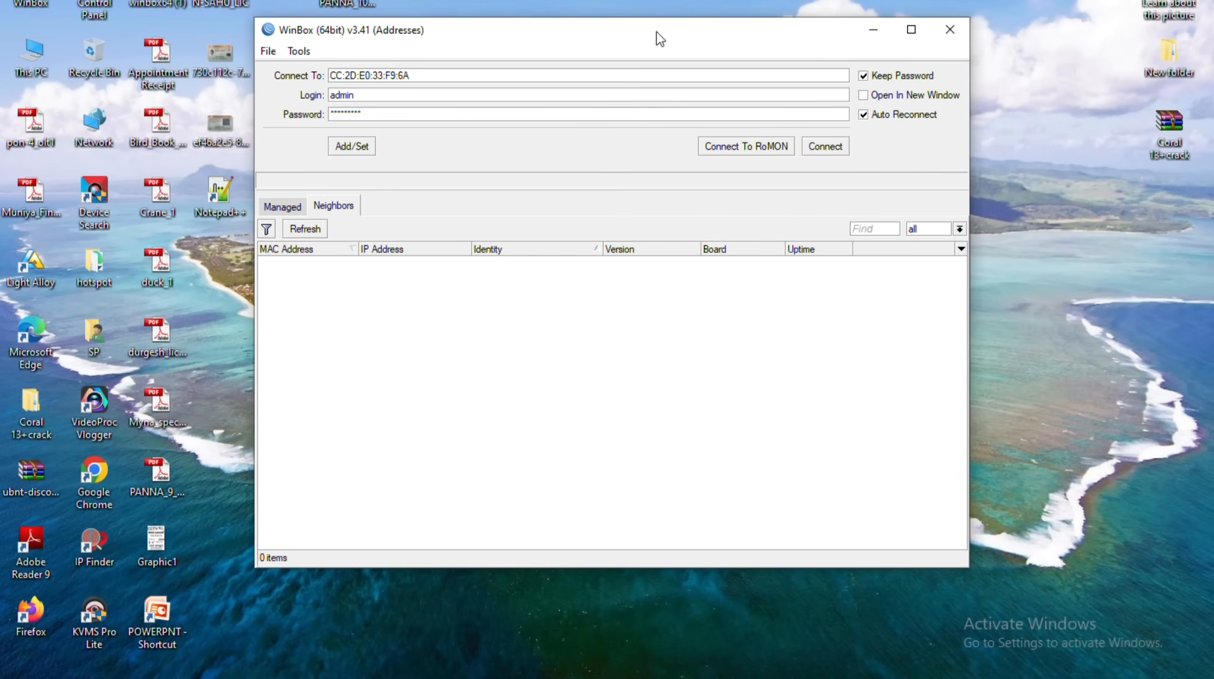
pyautogui.rightClick(911, 14)
pyautogui.press('Menu')
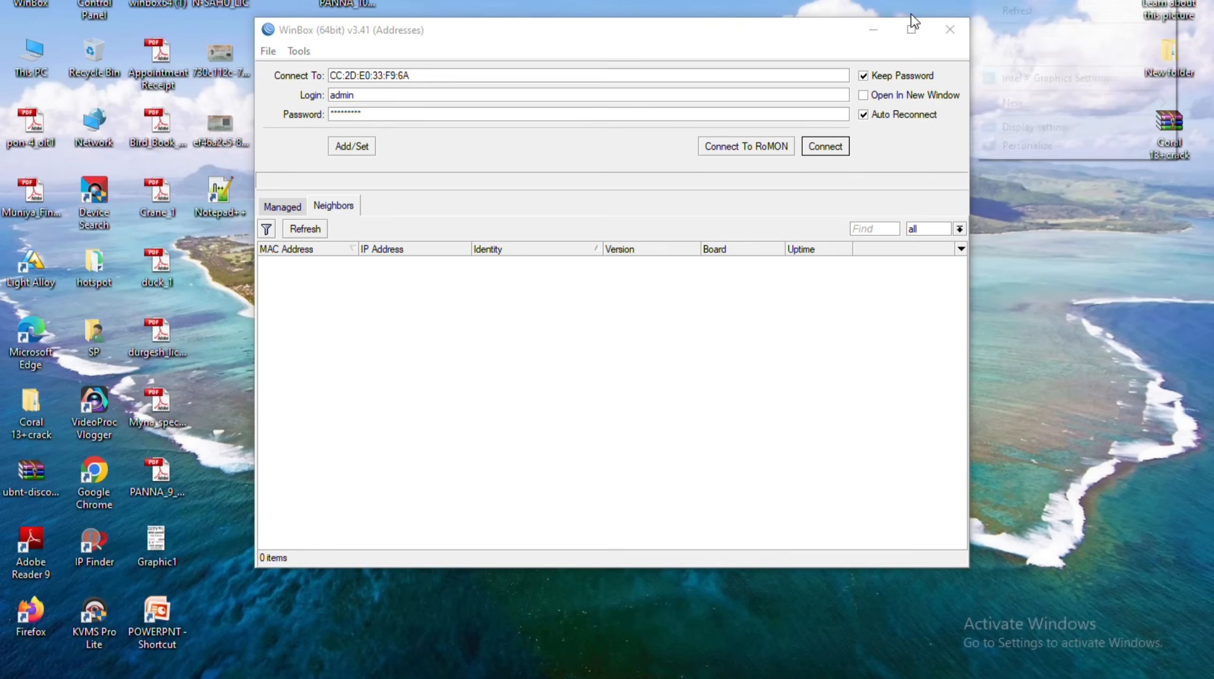
pyautogui.press('e')
pyautogui.press('Menu')
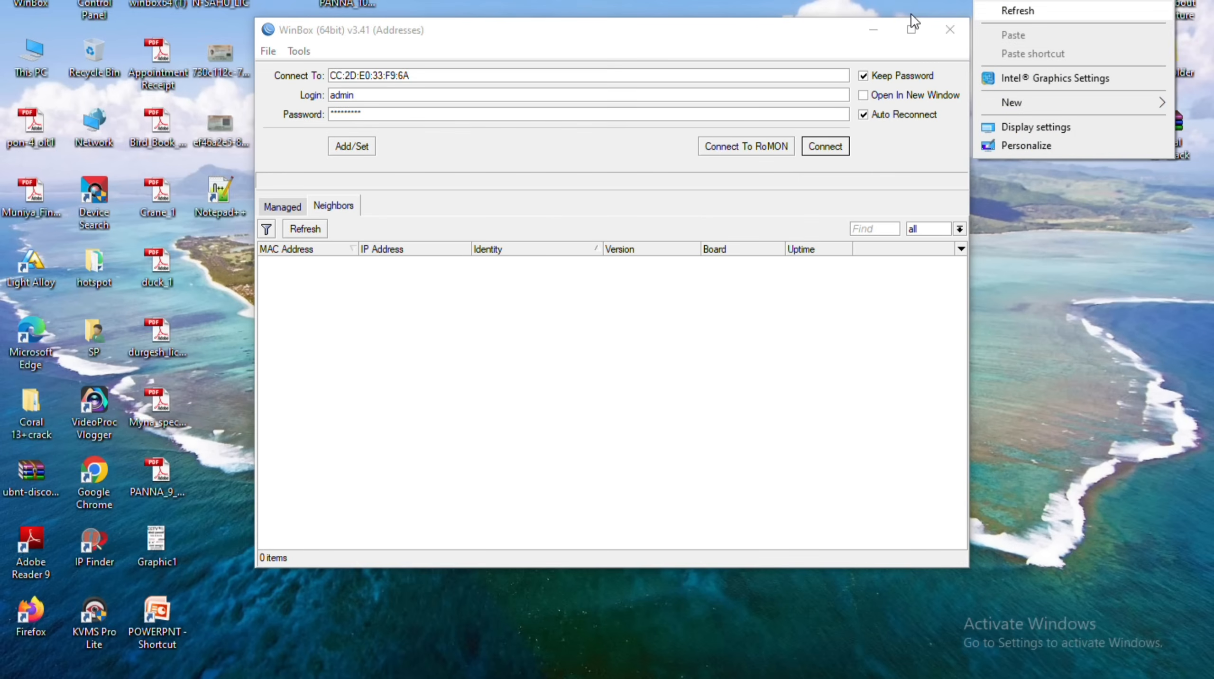
pyautogui.press('e')
pyautogui.click(616, 26)
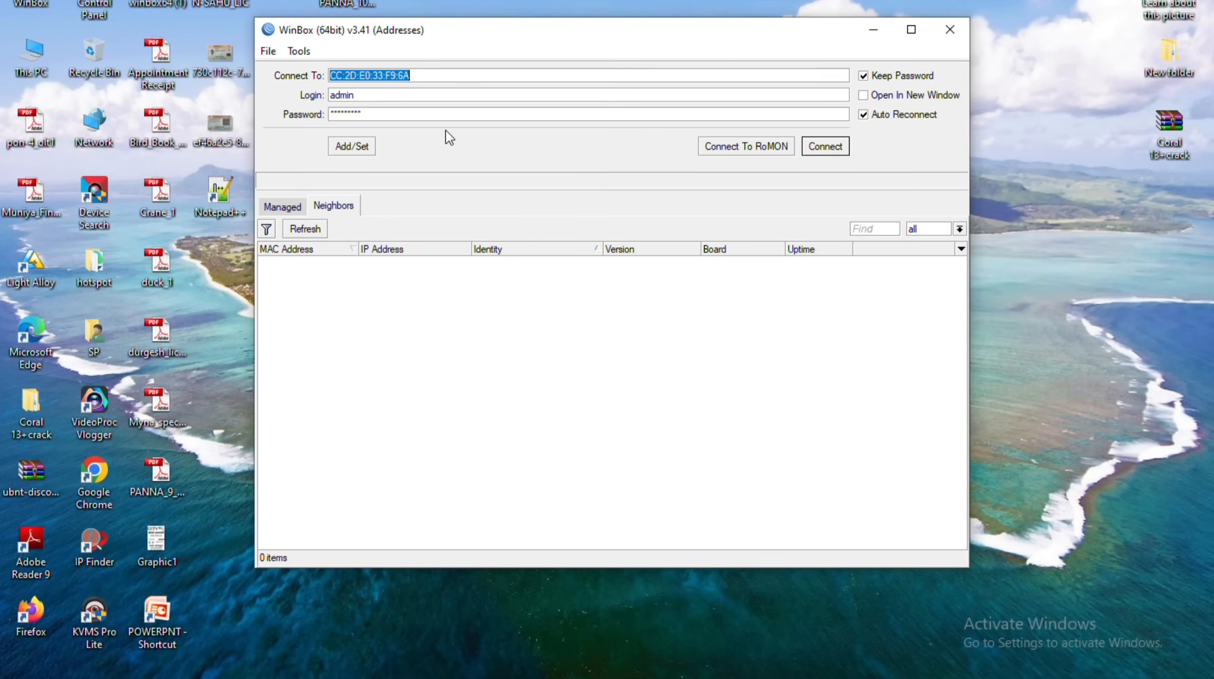
pyautogui.hotkey('ctrl', 'Tab')
pyautogui.hotkey('ctrl', 'Tab')
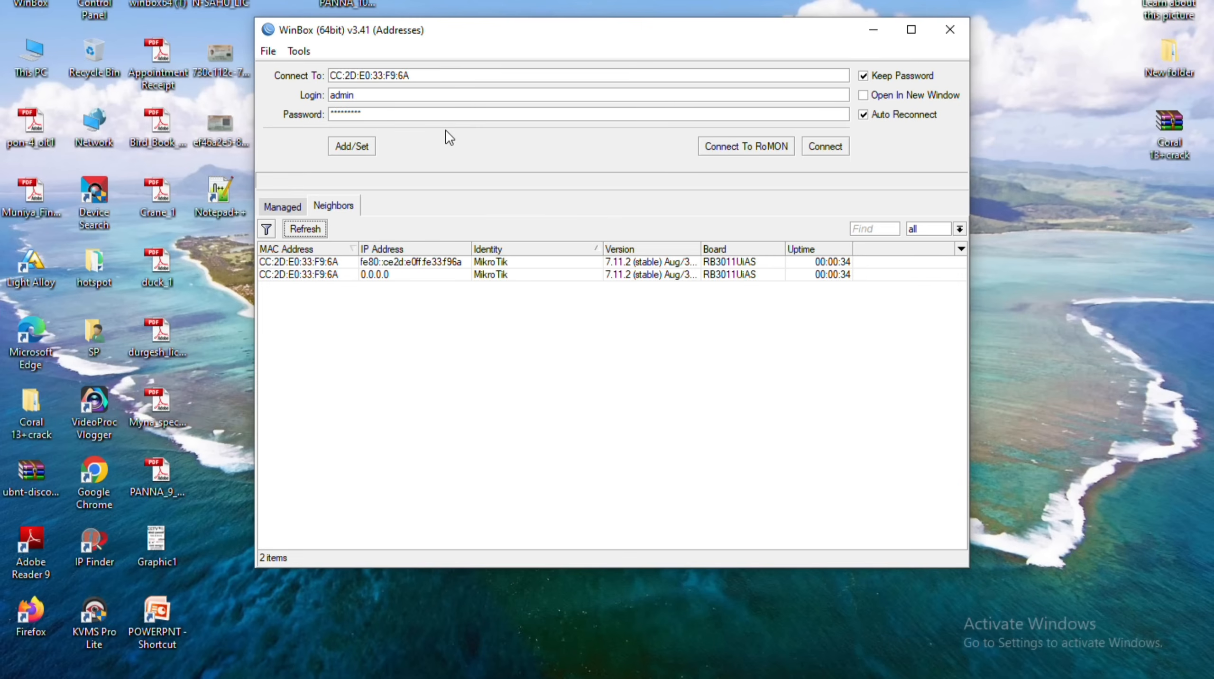
# Log in to the discovered MikroTik router with the password field cleared.
pyautogui.click(298, 275)
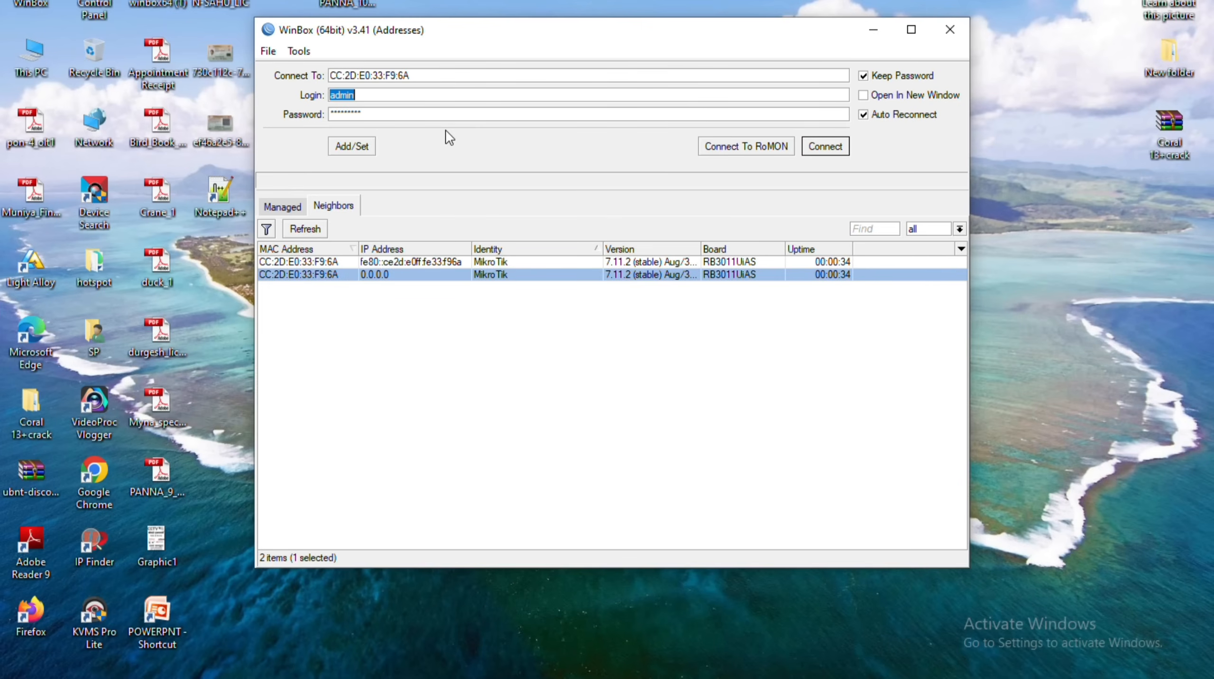
pyautogui.press('Return')
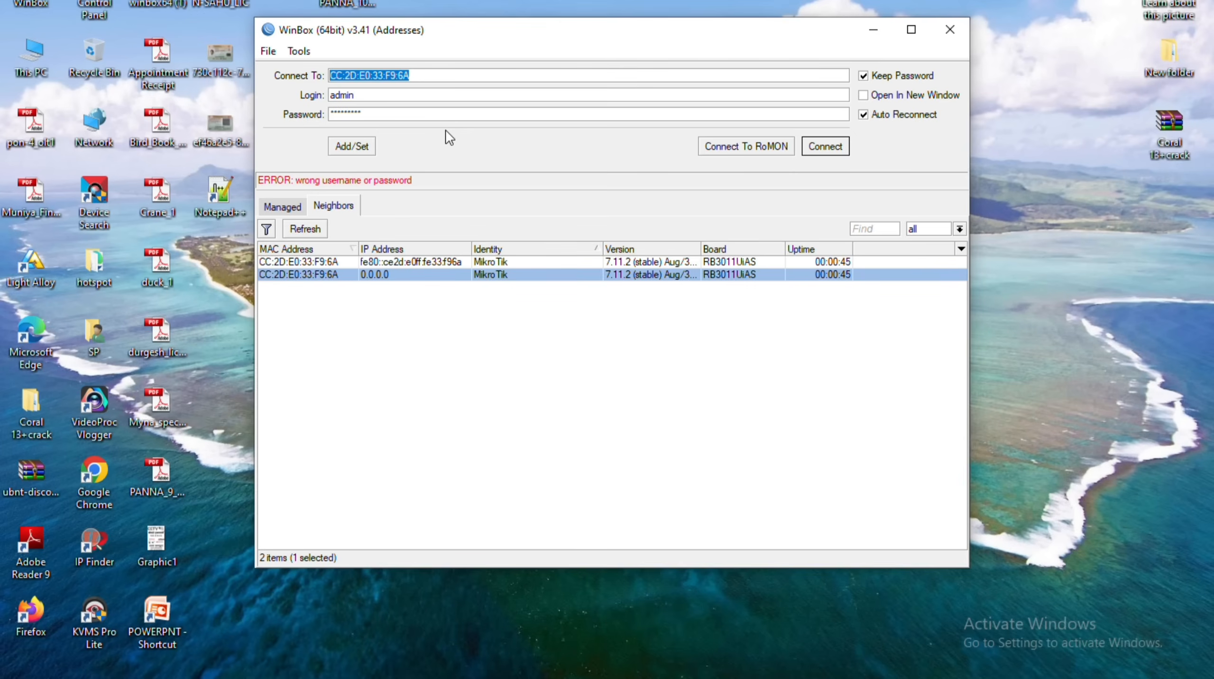
pyautogui.click(396, 117)
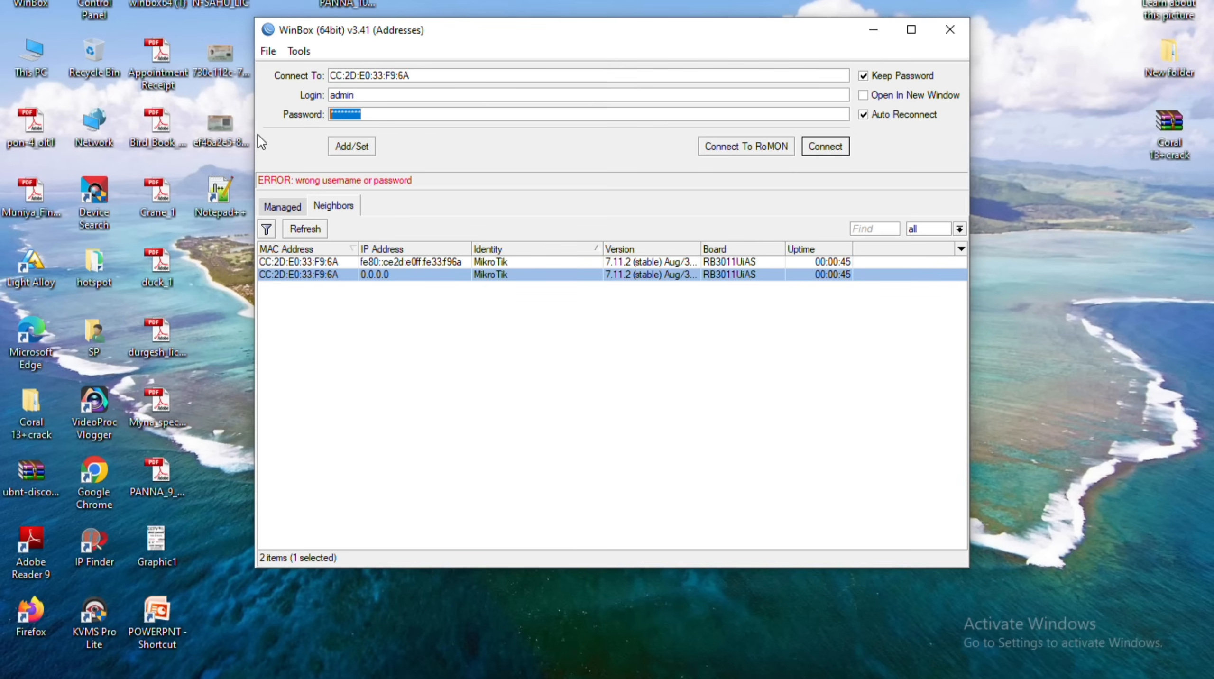
pyautogui.press('BackSpace')
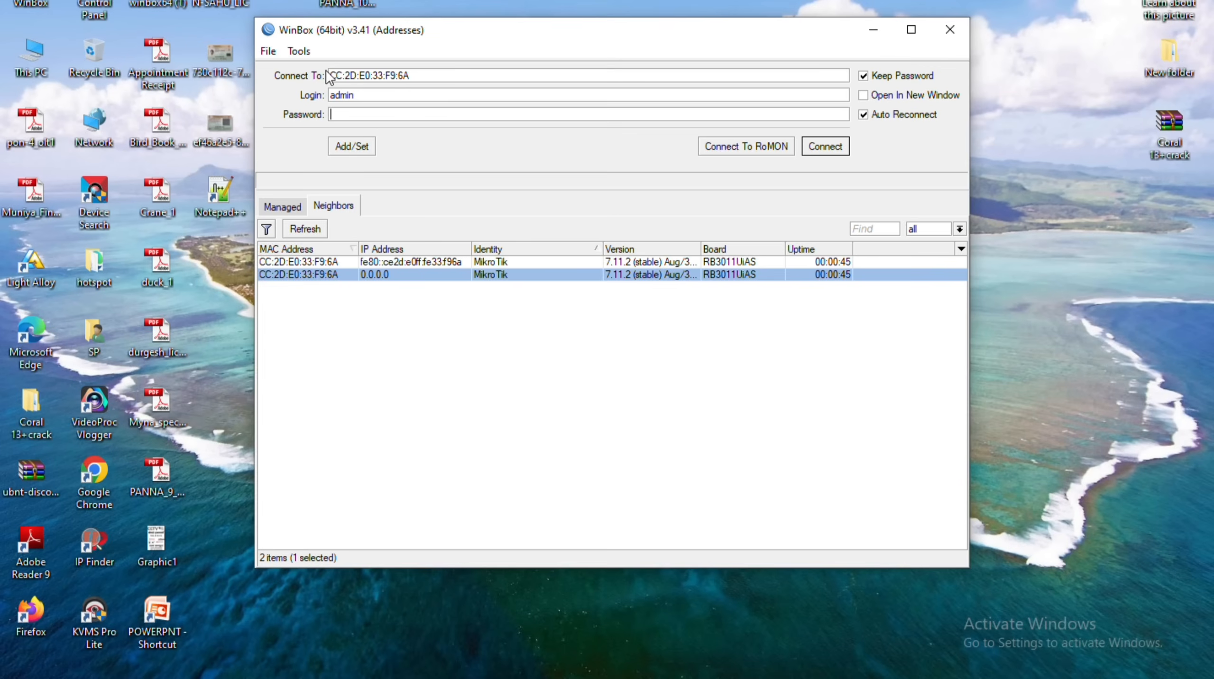
pyautogui.moveTo(335, 75); pyautogui.dragTo(411, 76)
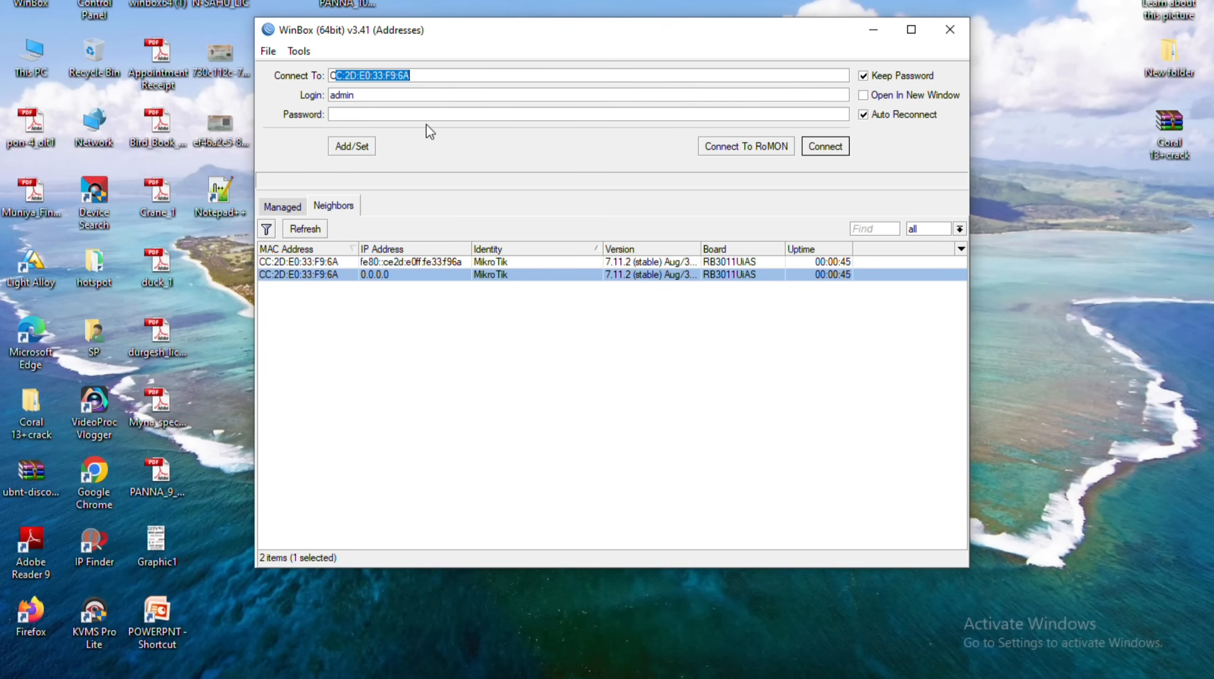
pyautogui.click(386, 121)
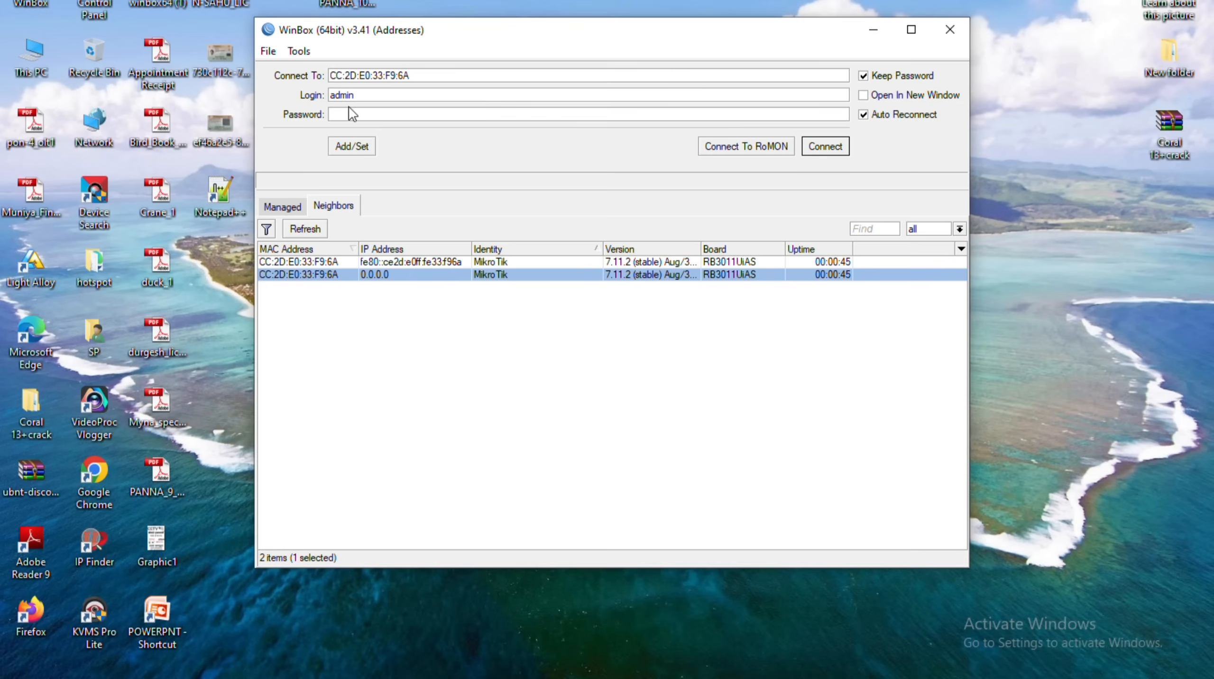
pyautogui.press('Return')
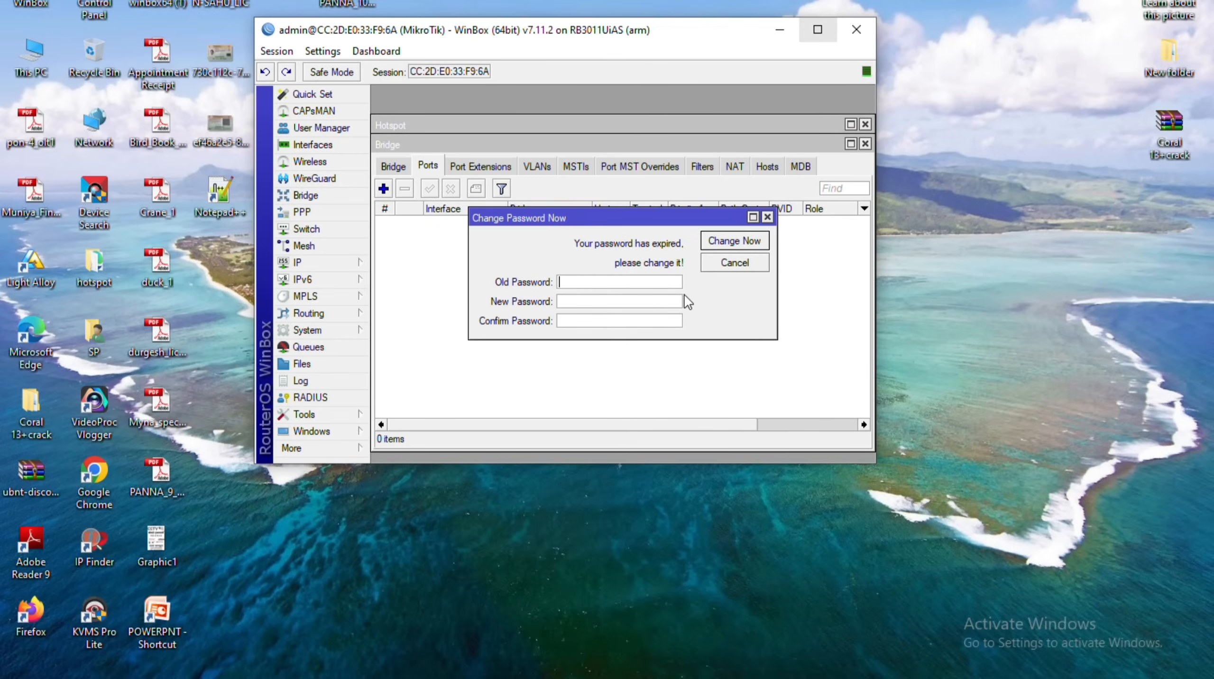
# Maximize WinBox, skip the password change, and close the Bridge and Hotspot windows.
pyautogui.click(817, 29)
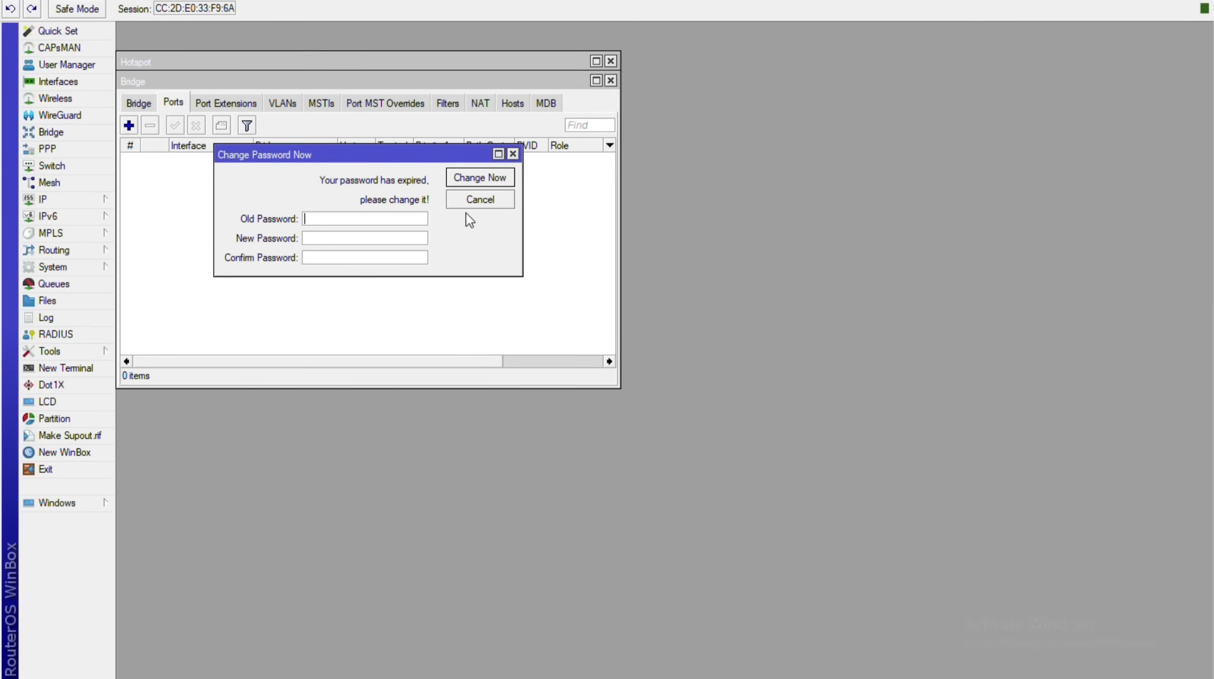
pyautogui.press('Escape')
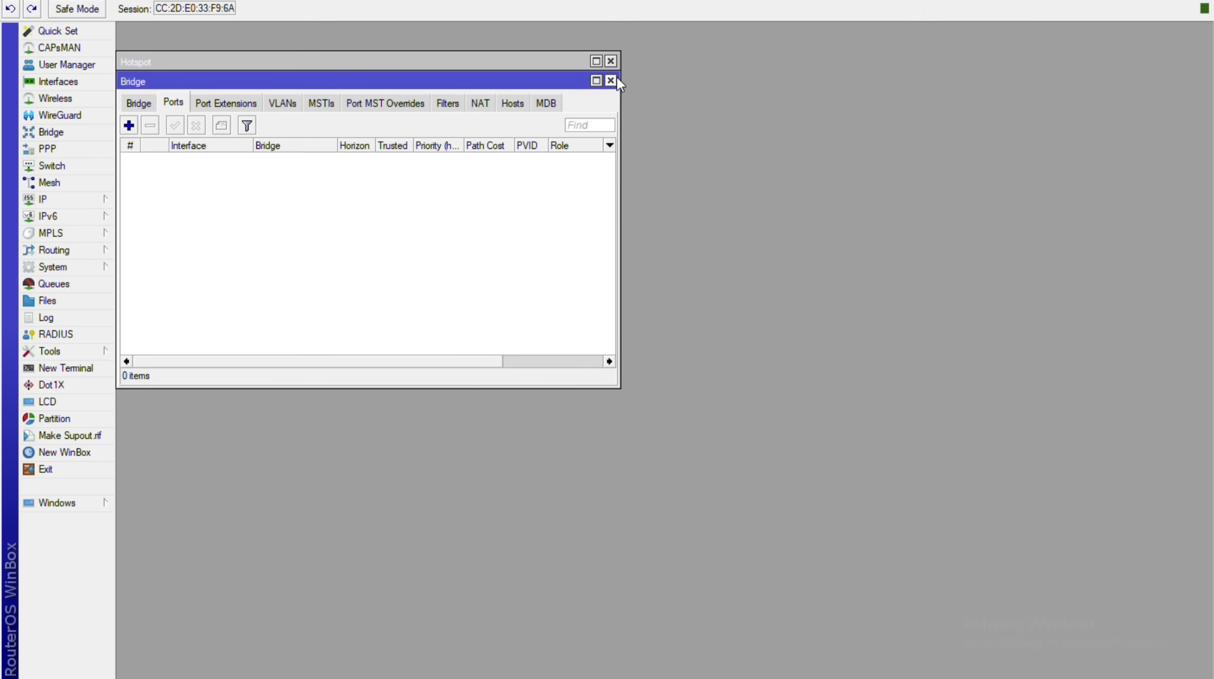
pyautogui.press('Escape')
pyautogui.press('Escape')
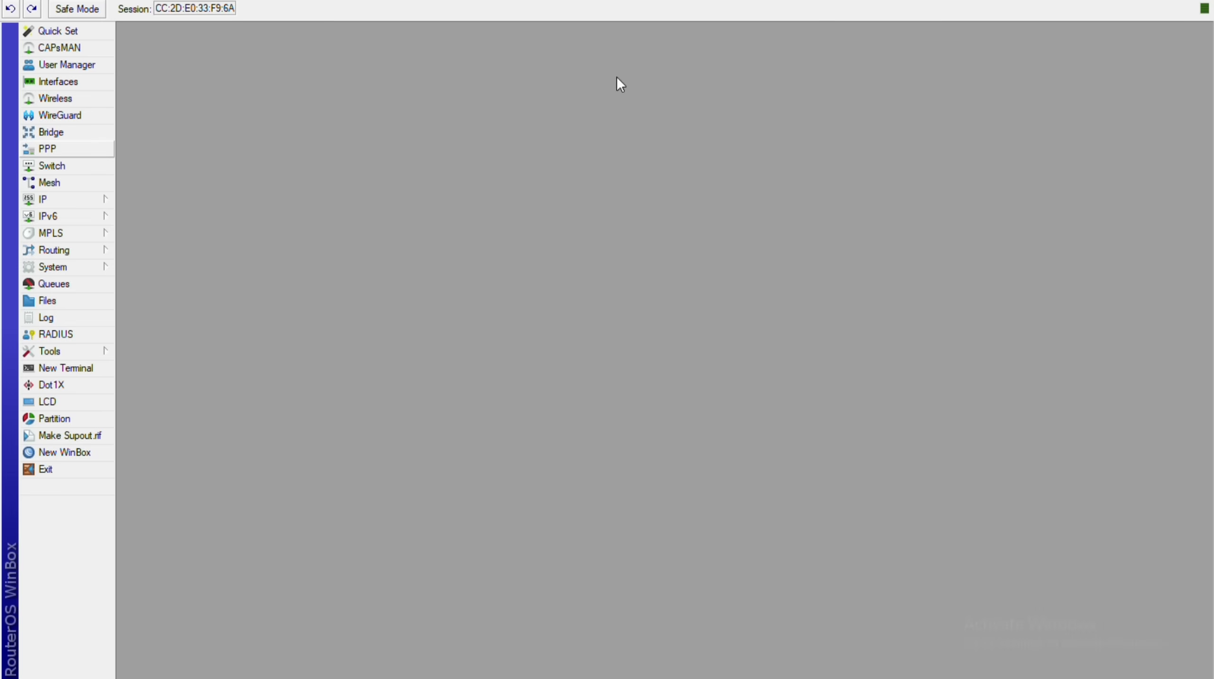
pyautogui.click(112, 135)
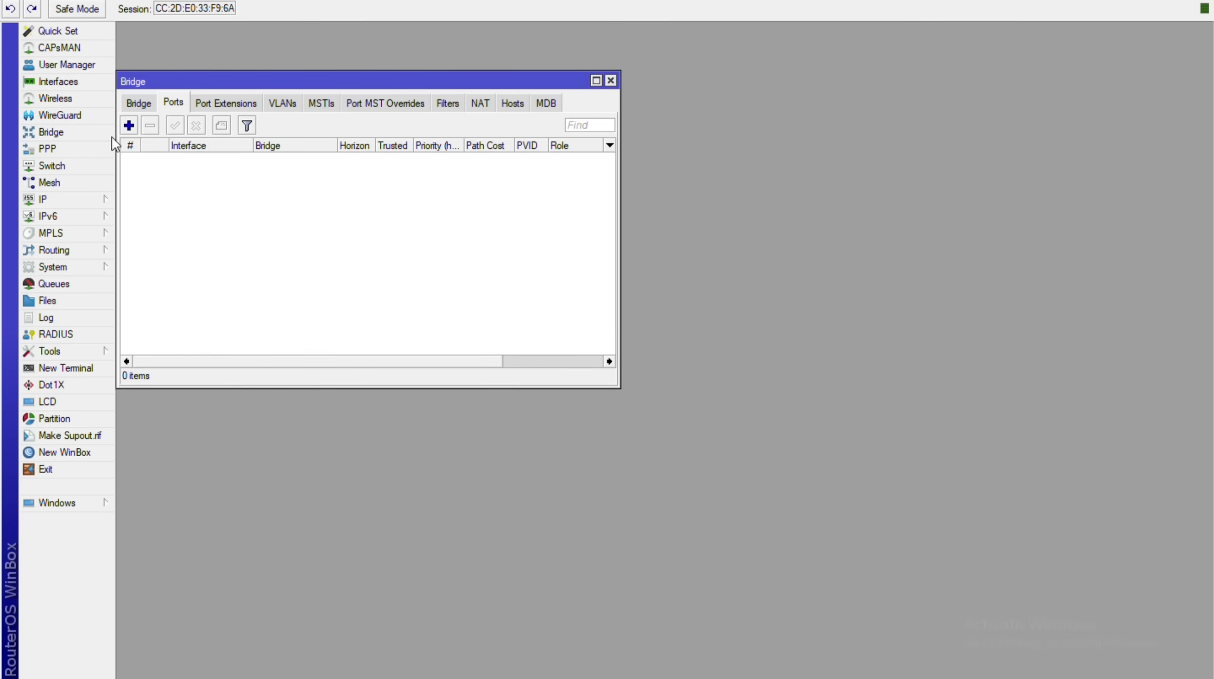
pyautogui.click(139, 103)
pyautogui.click(611, 80)
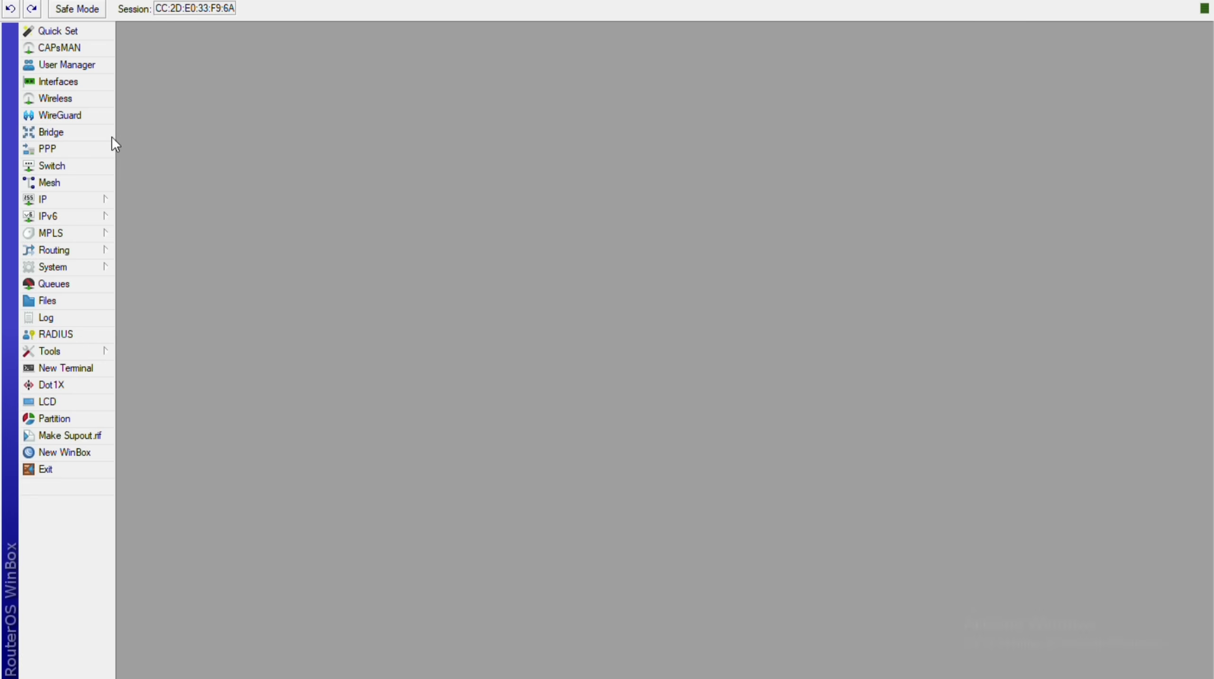
pyautogui.click(58, 30)
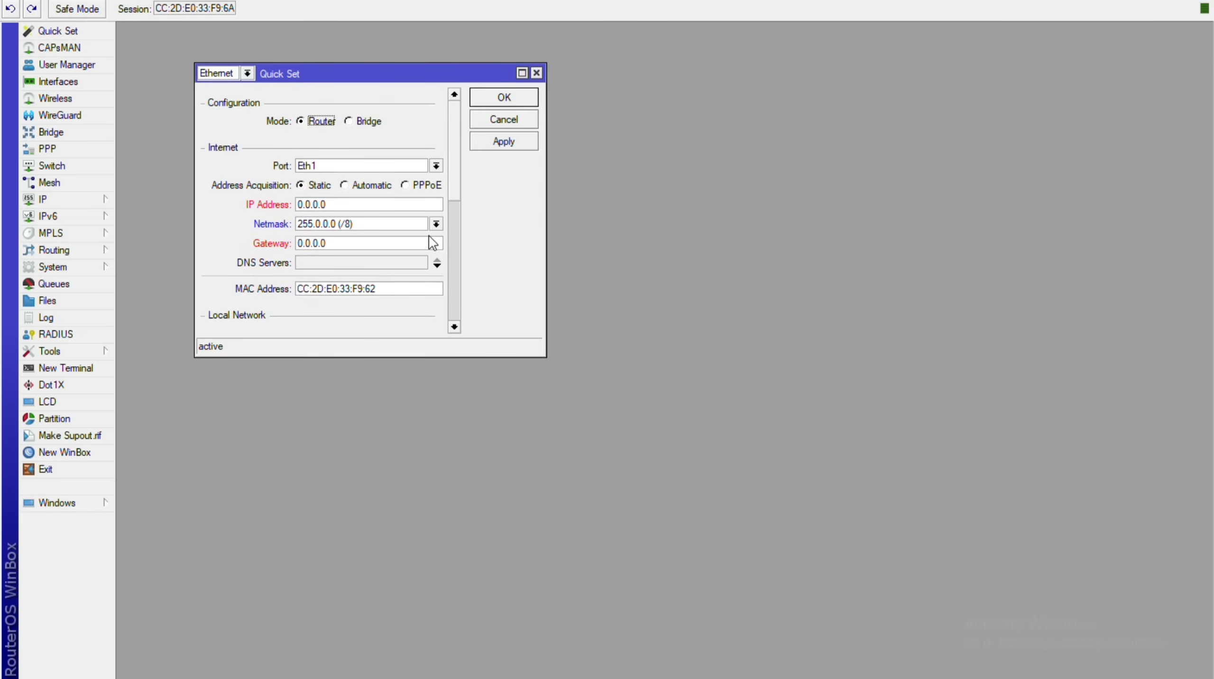
pyautogui.scroll(-5, 428, 238)
pyautogui.scroll(5, 429, 235)
pyautogui.click(541, 71)
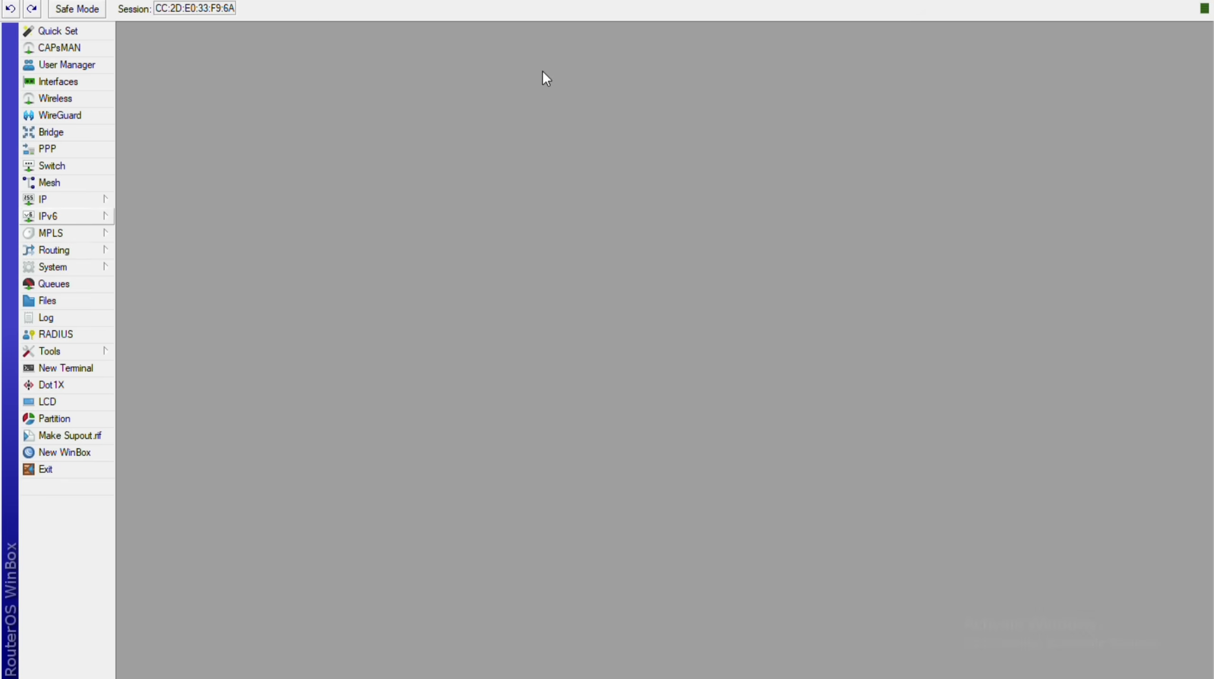
pyautogui.click(66, 199)
pyautogui.click(141, 335)
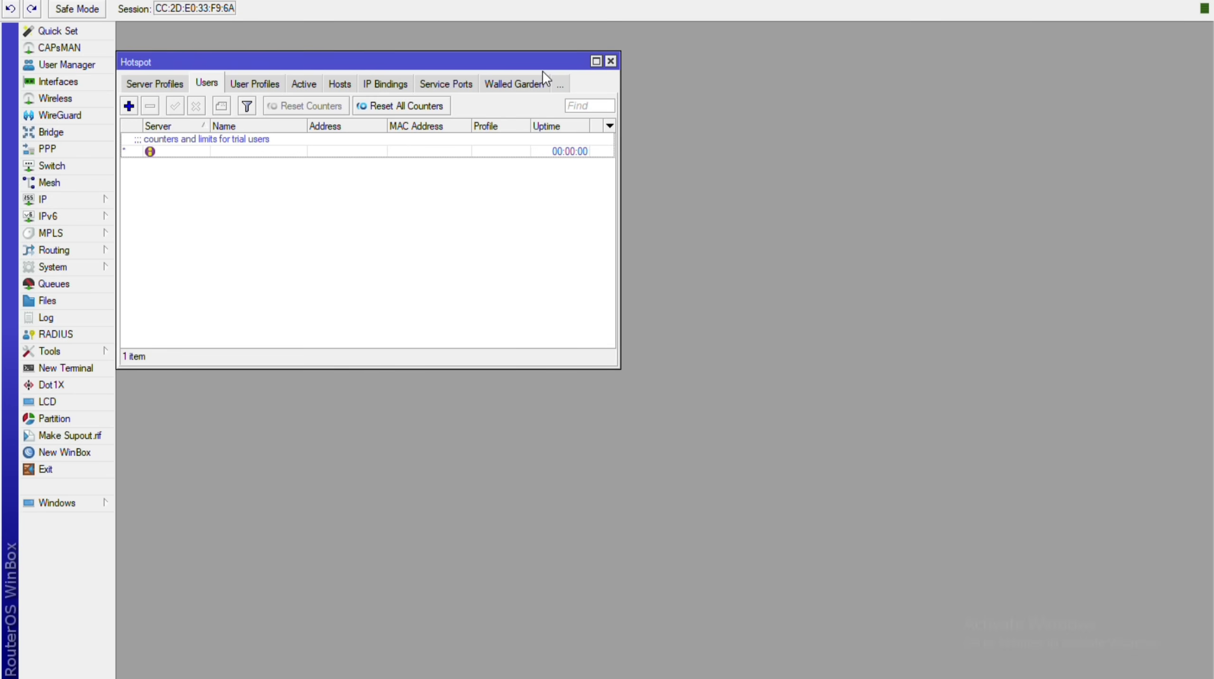
pyautogui.click(154, 84)
pyautogui.click(249, 83)
pyautogui.click(303, 84)
pyautogui.click(342, 84)
pyautogui.click(410, 84)
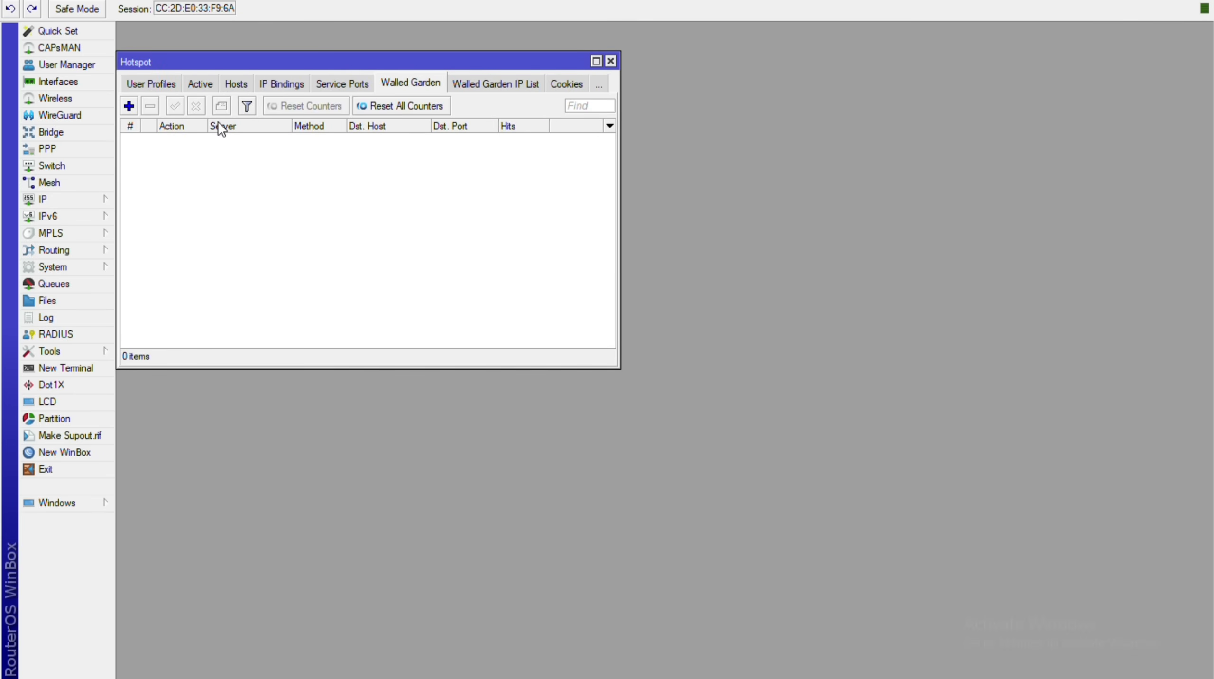
pyautogui.click(494, 84)
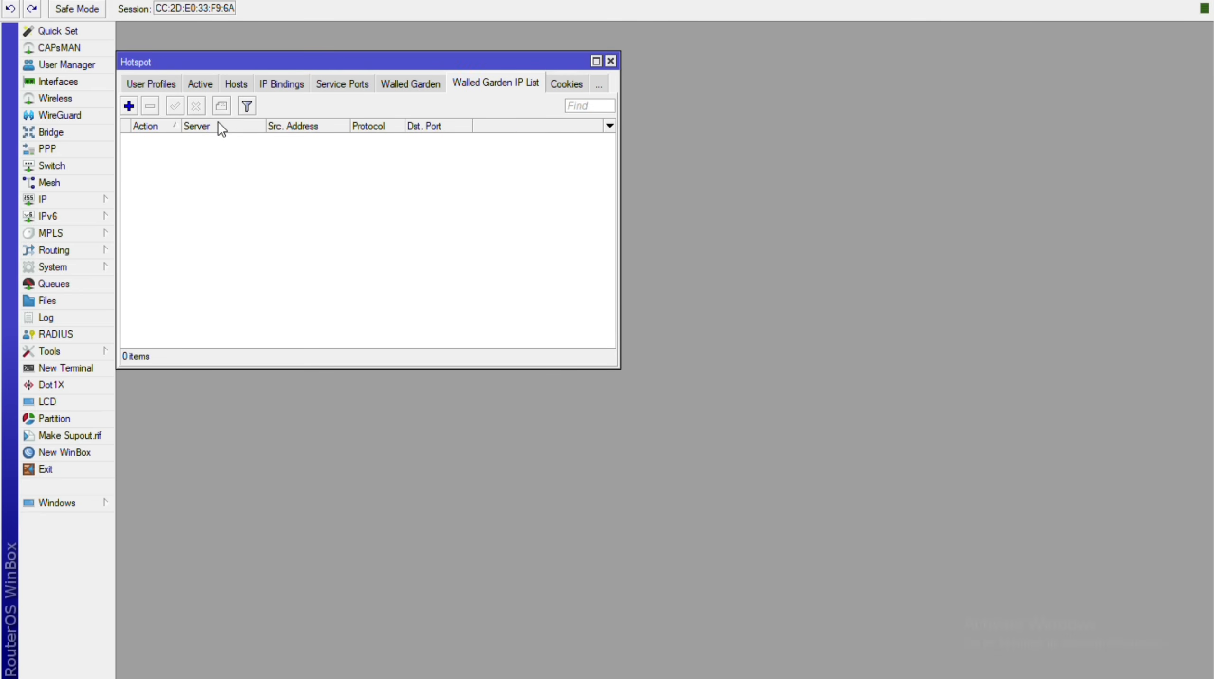
pyautogui.click(566, 83)
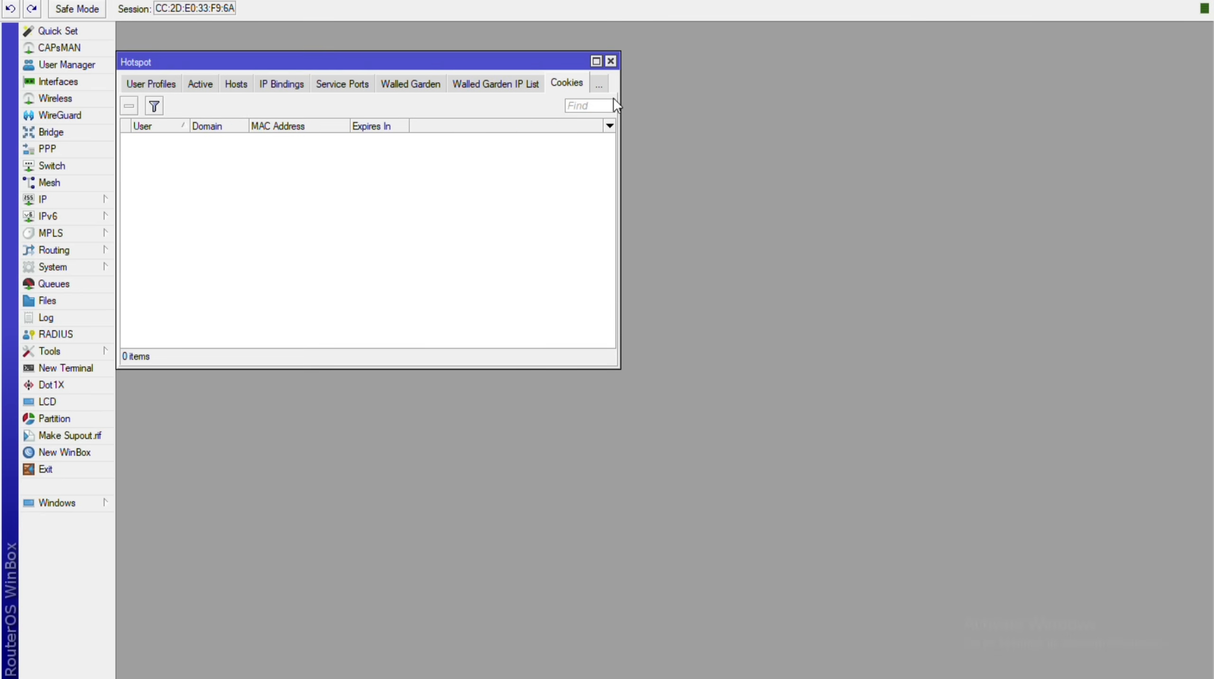
pyautogui.click(610, 61)
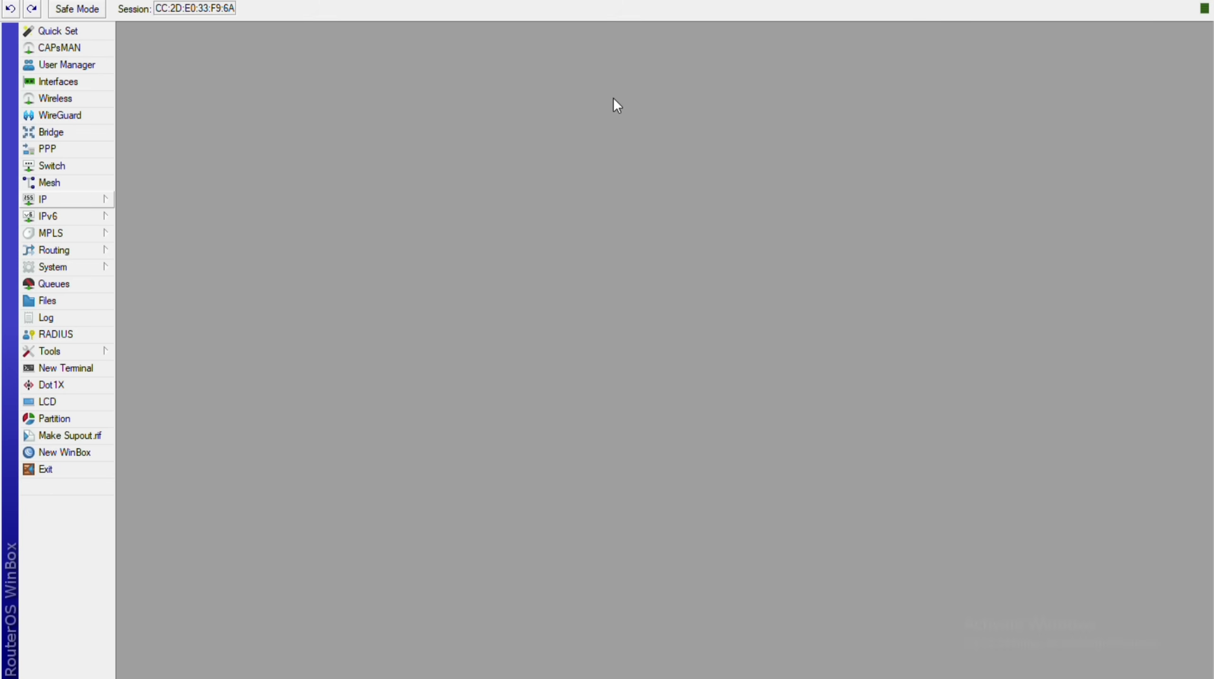
# Add IP pool pool1 with addresses 200.155.66.2-200.155.66.254.
pyautogui.click(66, 199)
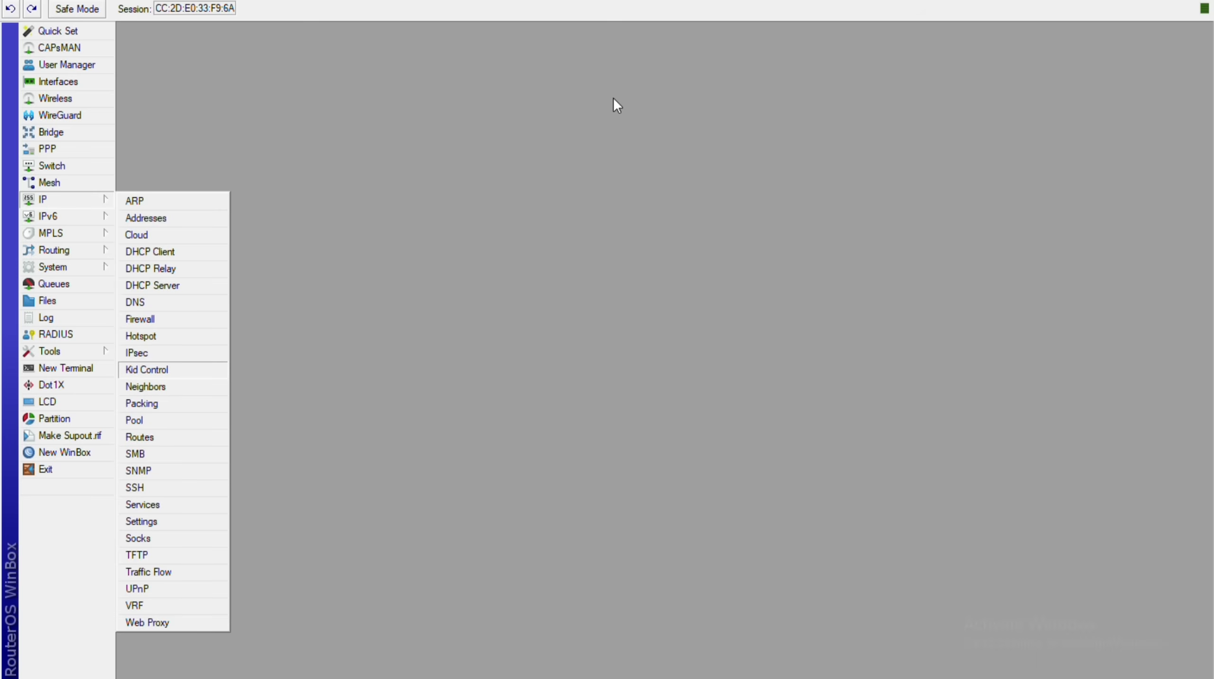
pyautogui.click(142, 419)
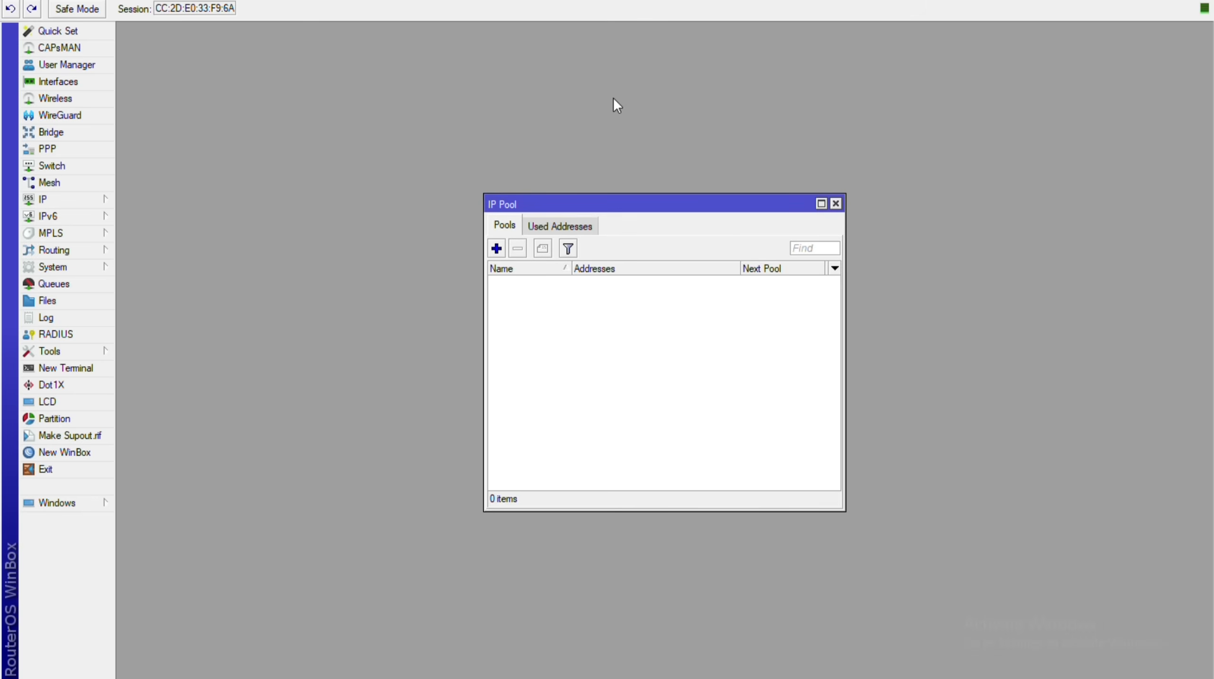
pyautogui.click(496, 247)
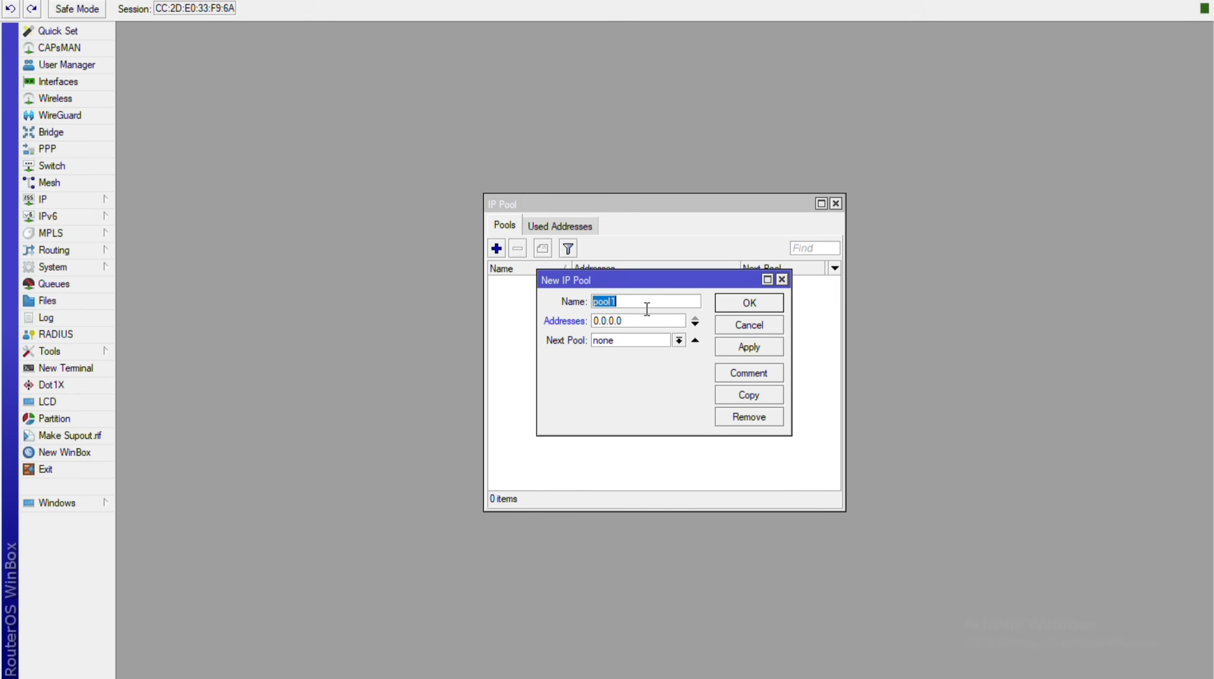
pyautogui.moveTo(622, 320); pyautogui.dragTo(565, 315)
pyautogui.write('200.155.66.2-200.155.5')
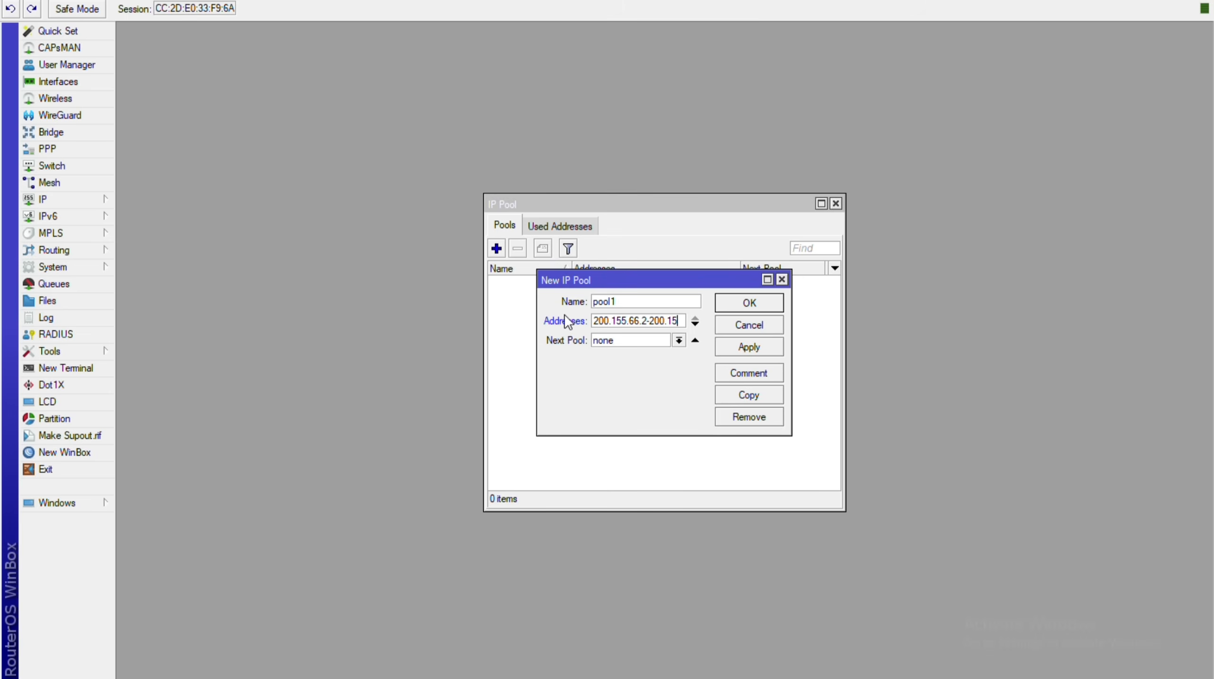
pyautogui.write('5')
pyautogui.press('BackSpace')
pyautogui.press('BackSpace')
pyautogui.press('BackSpace')
pyautogui.write('.66.254')
pyautogui.press('Return')
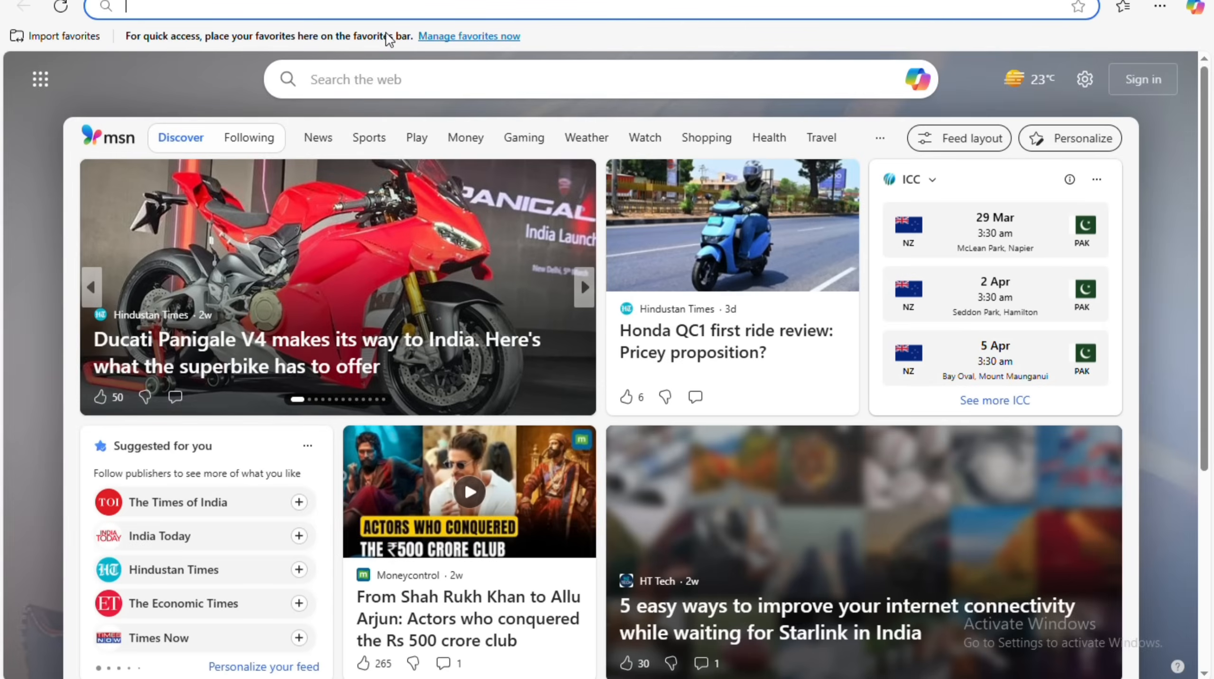
# Load google.co.in in Edge to test internet access.
pyautogui.write('google.co.in')
pyautogui.press('Return')
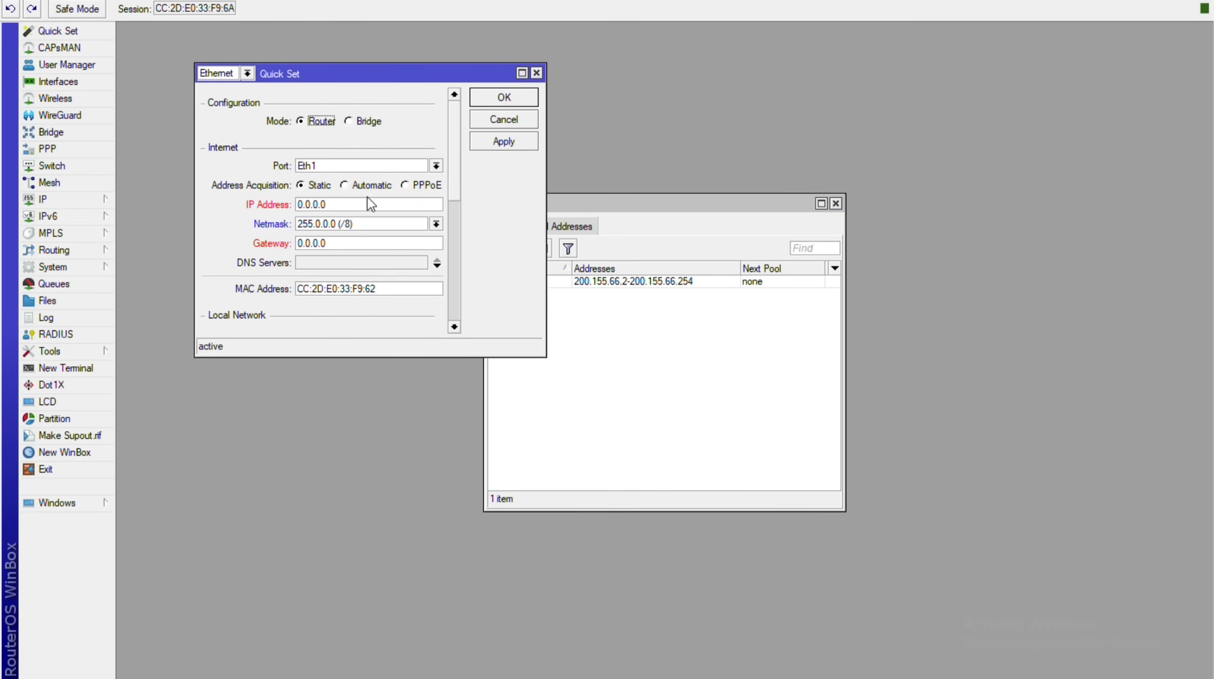
pyautogui.moveTo(545, 356); pyautogui.dragTo(824, 570)
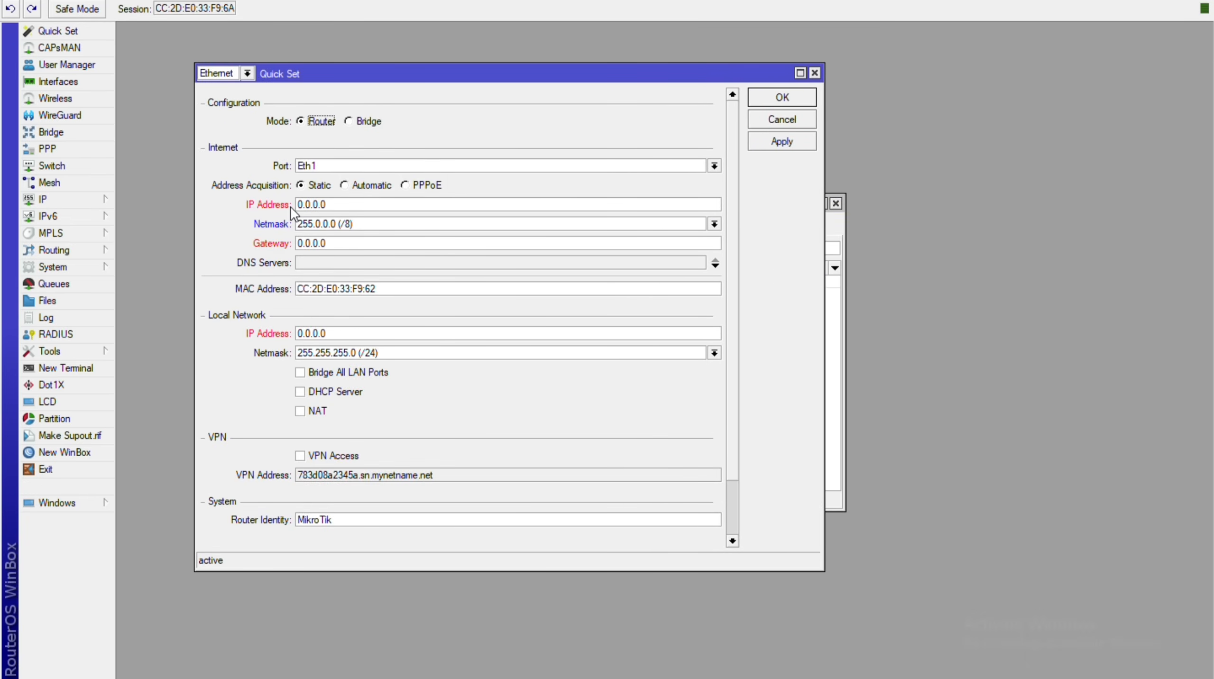
pyautogui.click(247, 73)
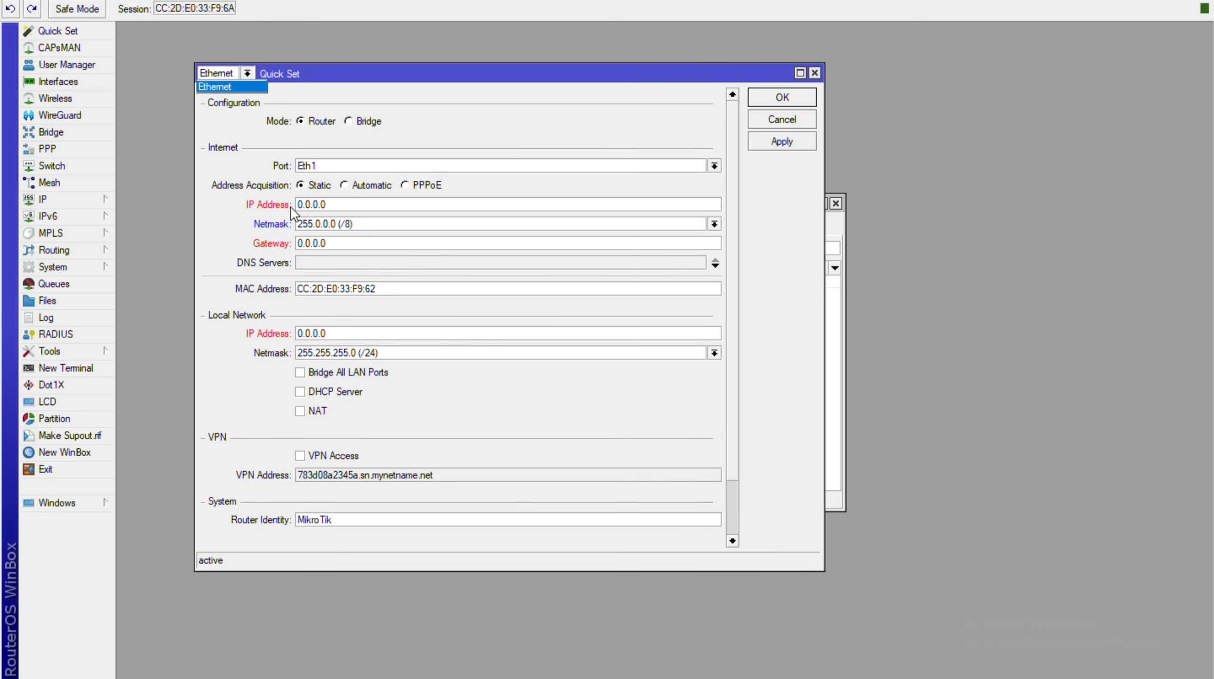
pyautogui.click(247, 73)
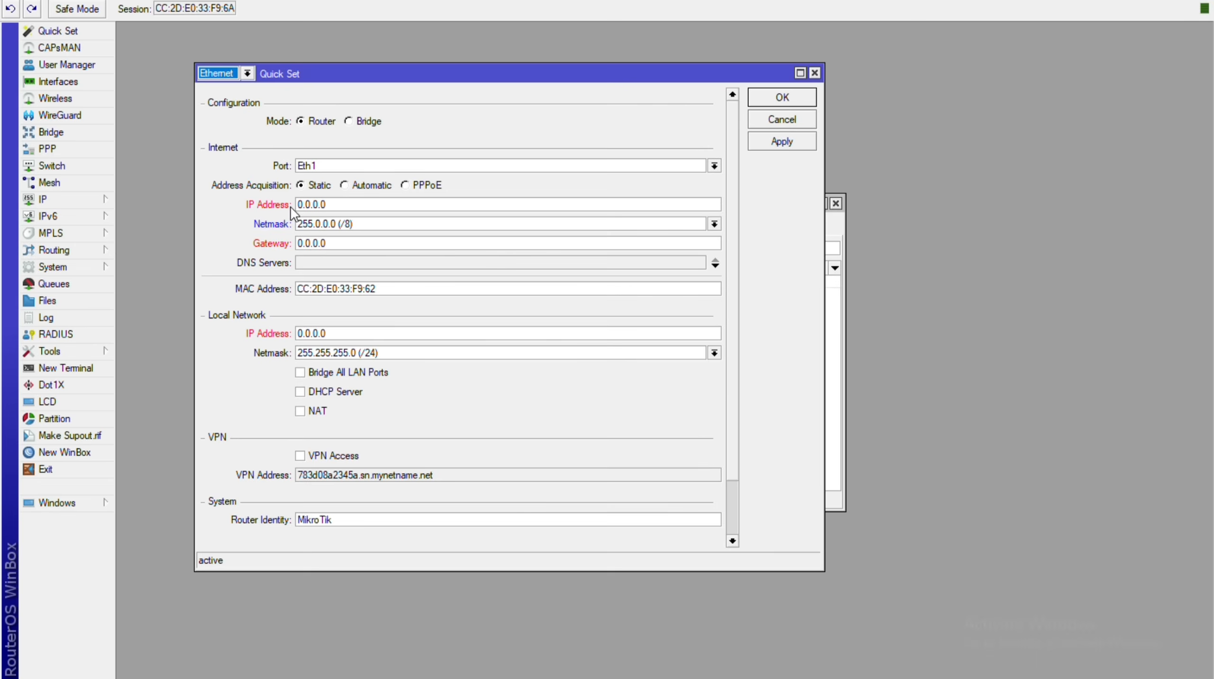
pyautogui.click(715, 166)
pyautogui.press('Down')
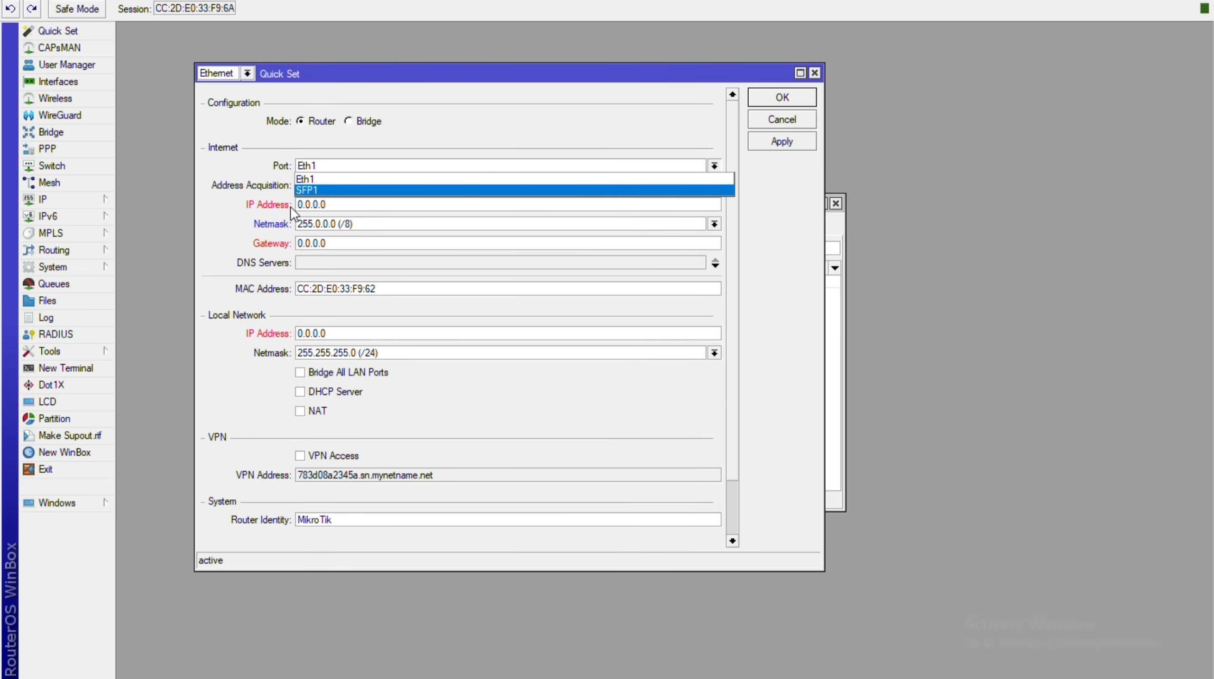
pyautogui.press('Up')
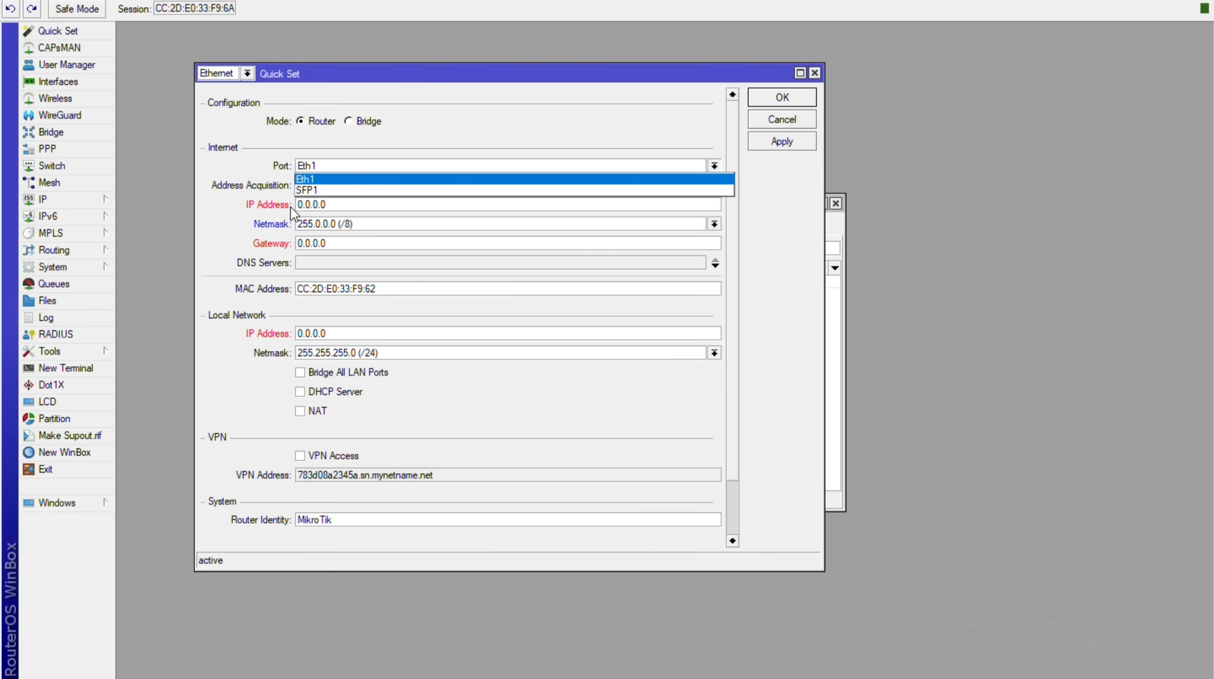
pyautogui.press('Return')
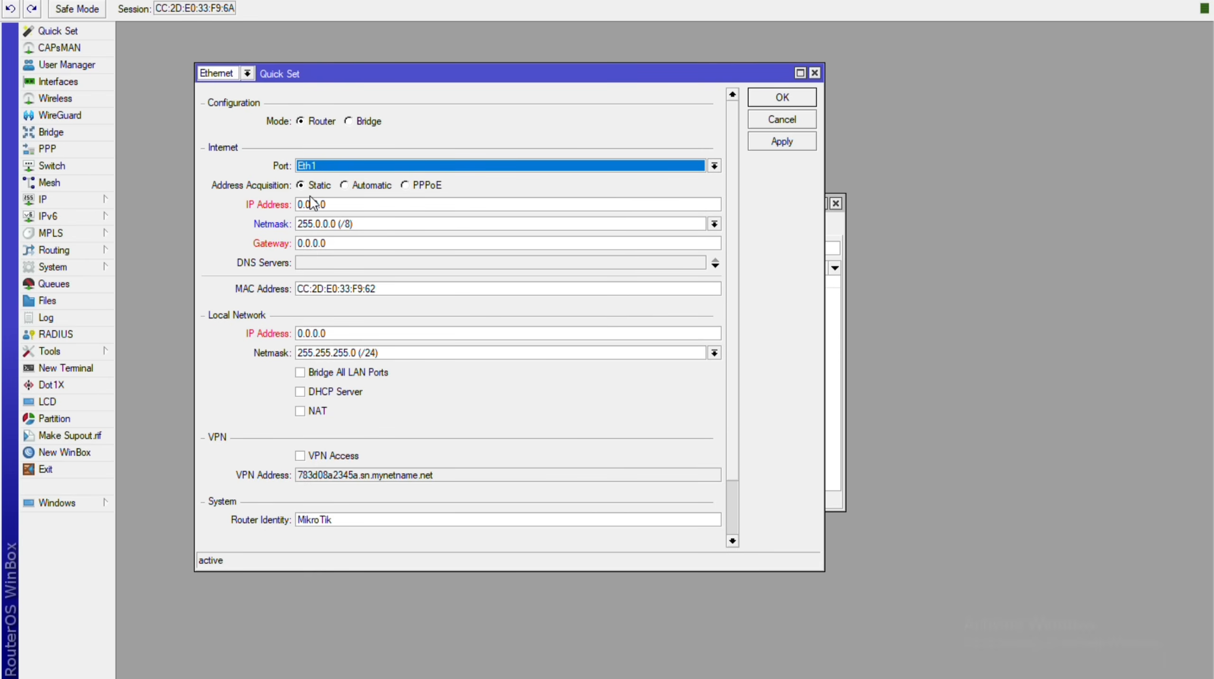
# Toggle Eth1 address acquisition between Automatic and PPPoE, ending on PPPoE.
pyautogui.click(345, 192)
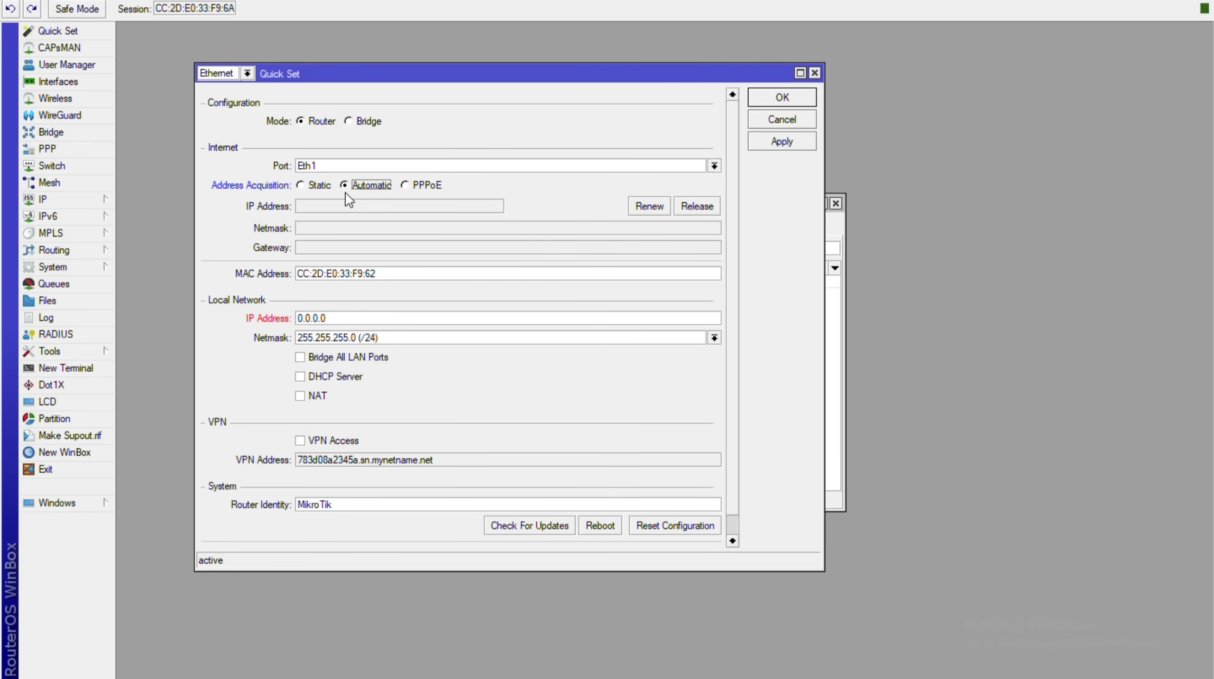
pyautogui.click(405, 186)
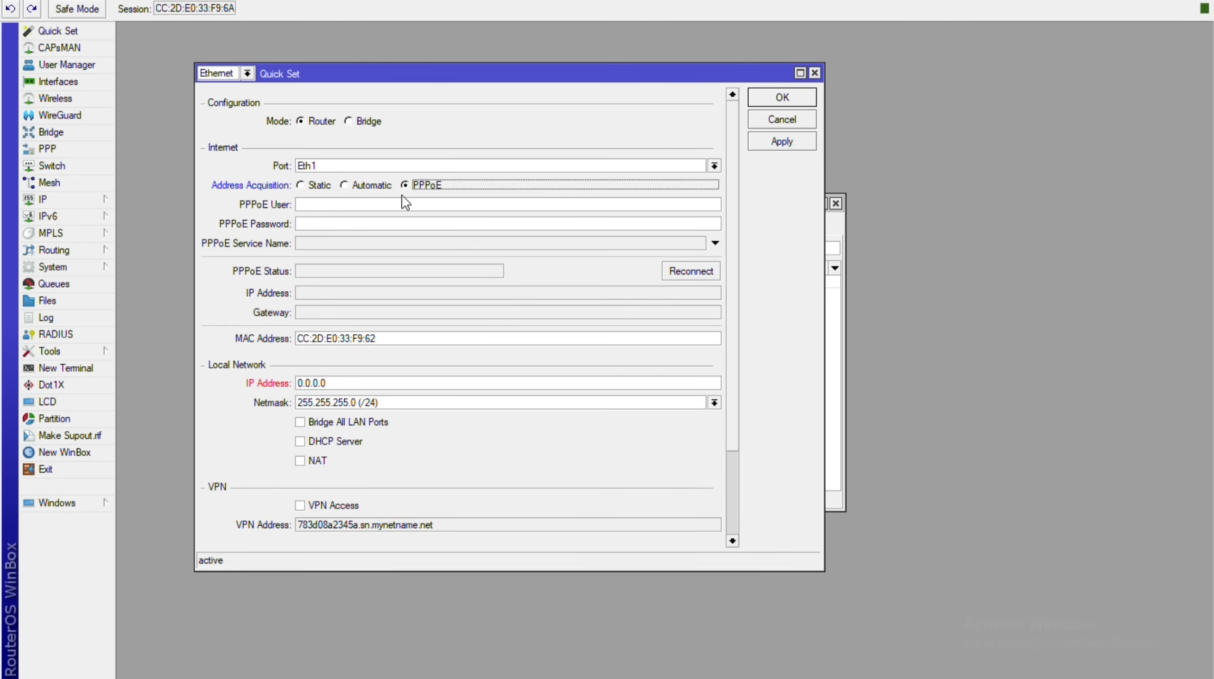
pyautogui.click(344, 185)
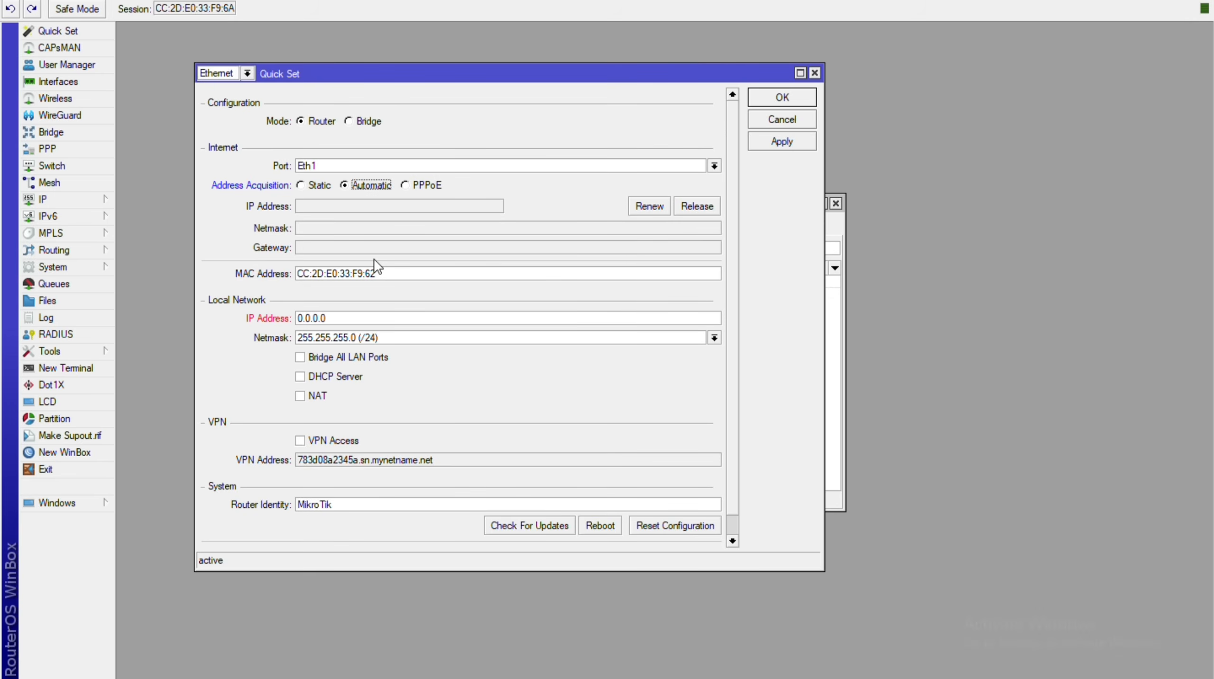
pyautogui.press('Right')
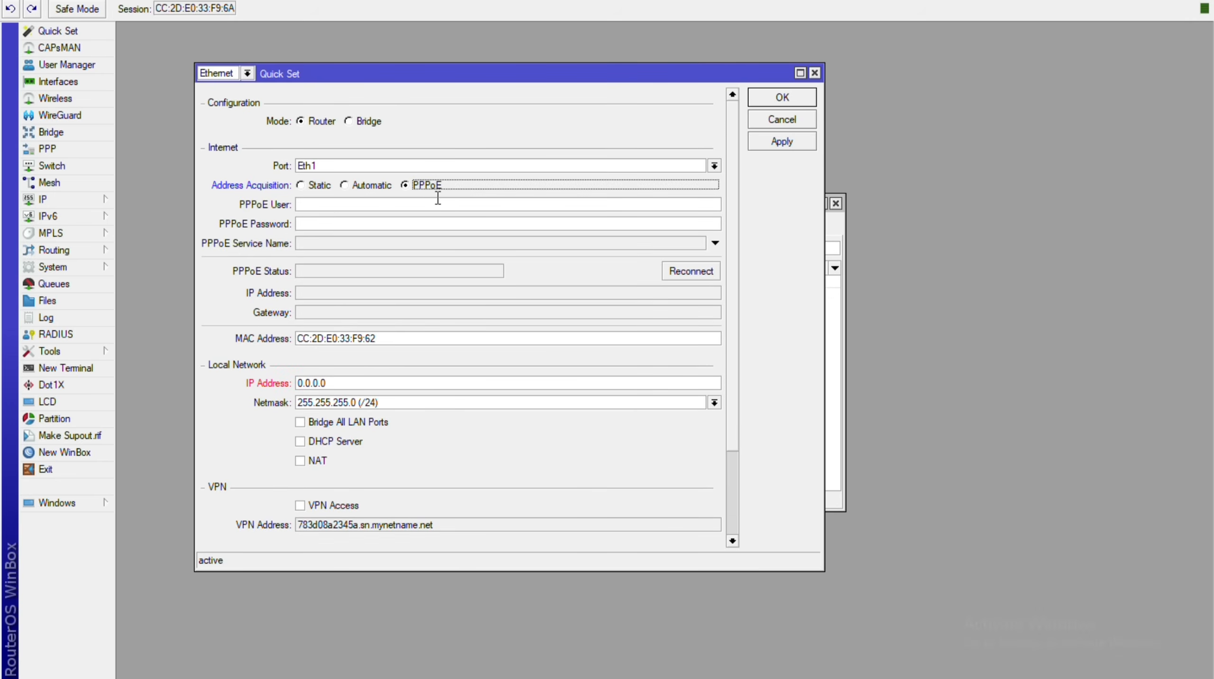
# Enter the PPPoE account's user name and password in Quick Set.
pyautogui.click(413, 203)
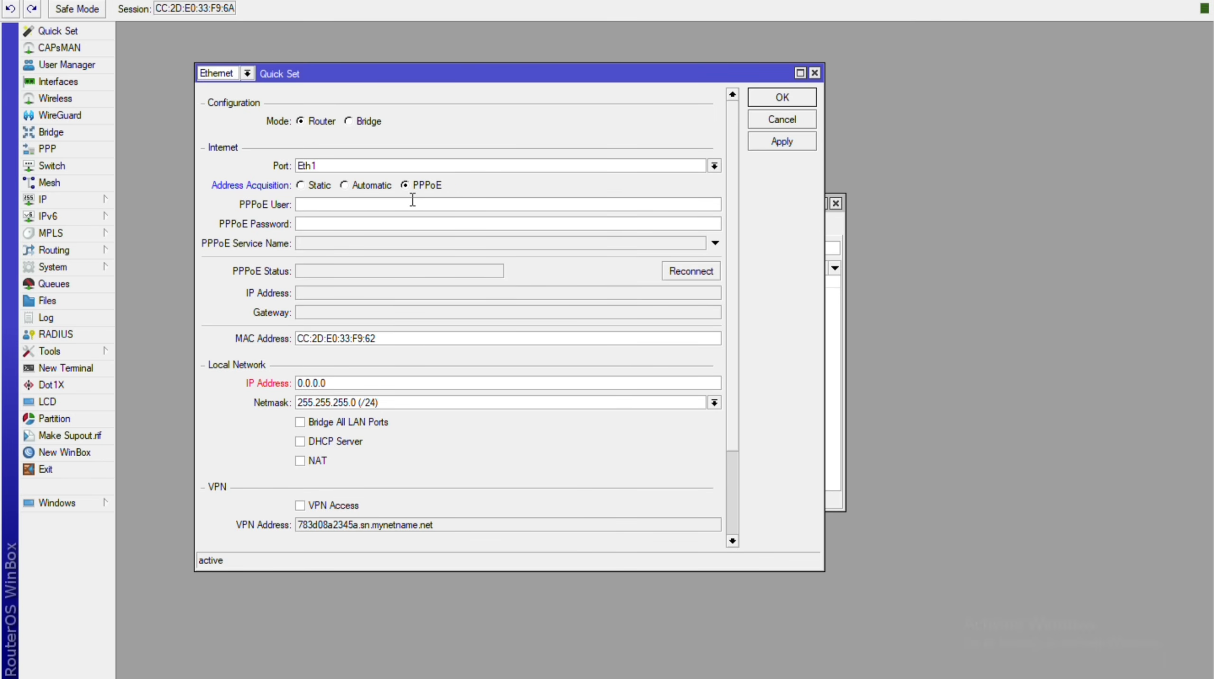
pyautogui.write('malri5233')
pyautogui.hotkey('ctrl', 'a')
pyautogui.write('malti5233')
pyautogui.press('Tab')
pyautogui.write('*********')
# Turn off Hide Passwords in Settings and dismiss the reconnect error.
pyautogui.click(64, 0)
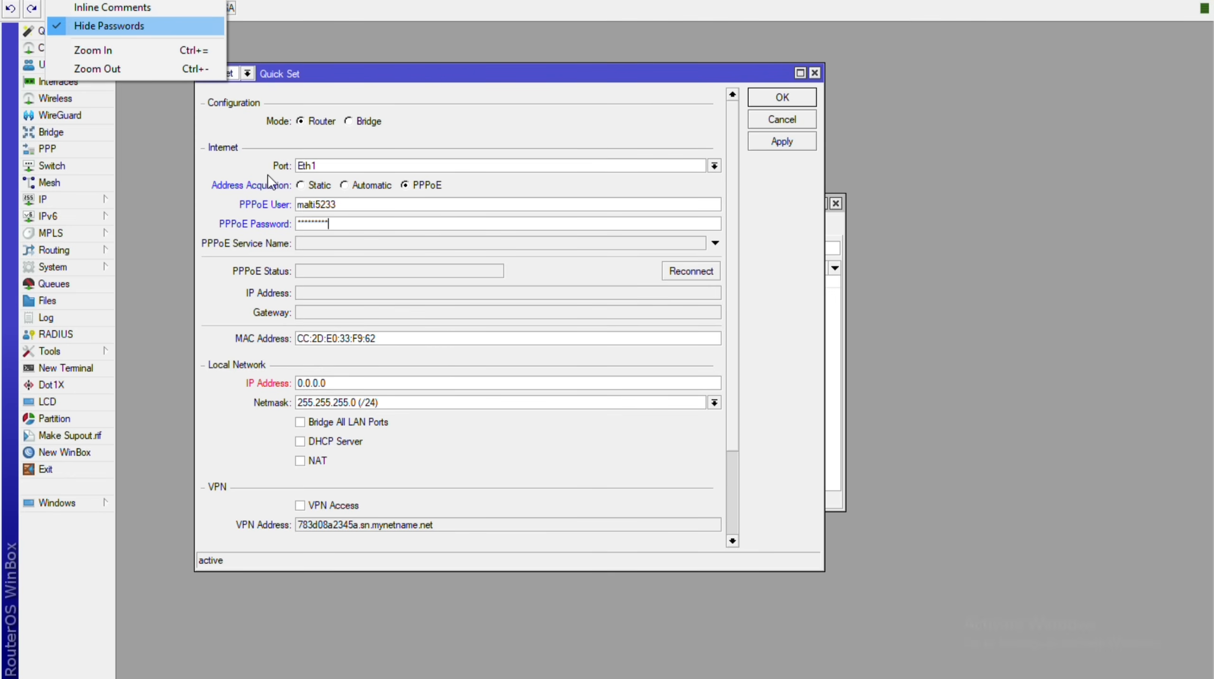
pyautogui.click(109, 26)
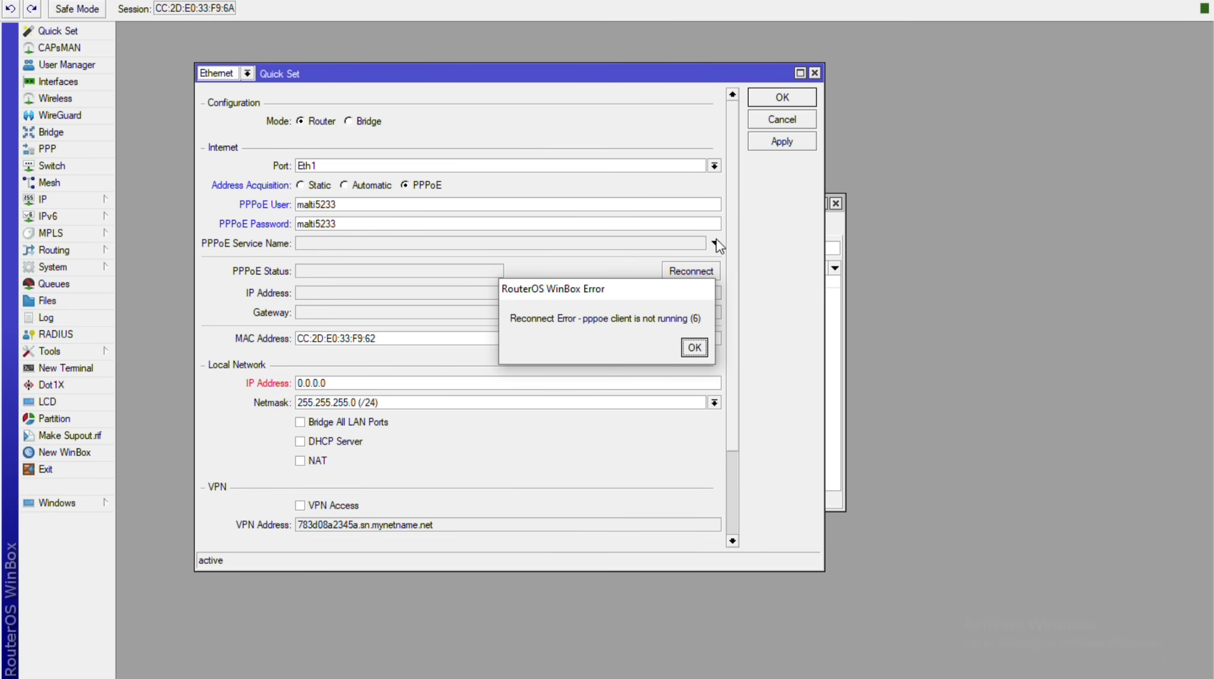
pyautogui.press('Return')
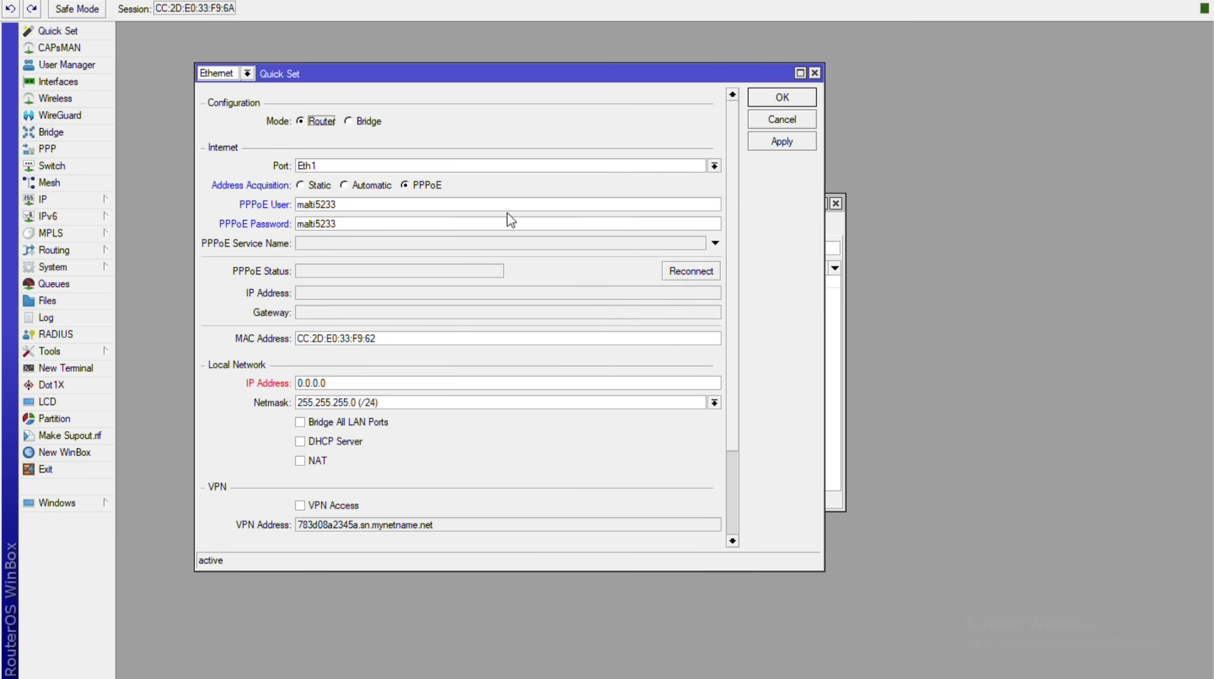
# Dismiss the IP address error and look up pool1's address range.
pyautogui.press('Return')
pyautogui.scroll(-1, 377, 354)
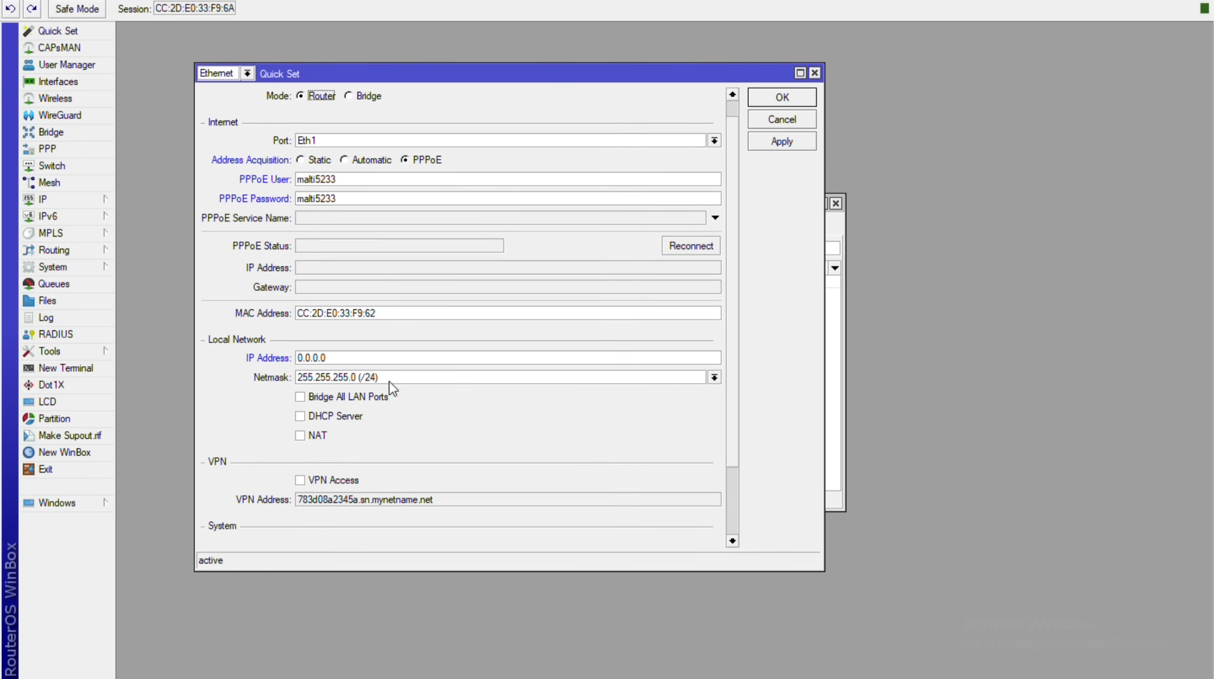
pyautogui.scroll(-1, 388, 381)
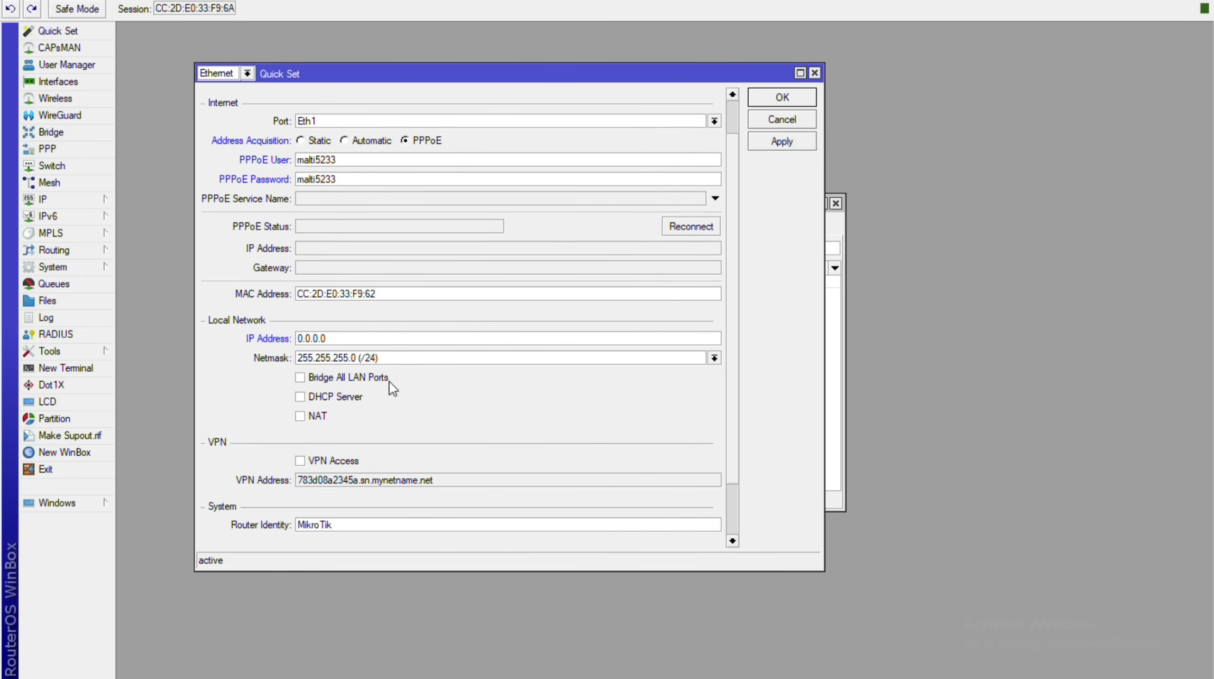
pyautogui.click(829, 321)
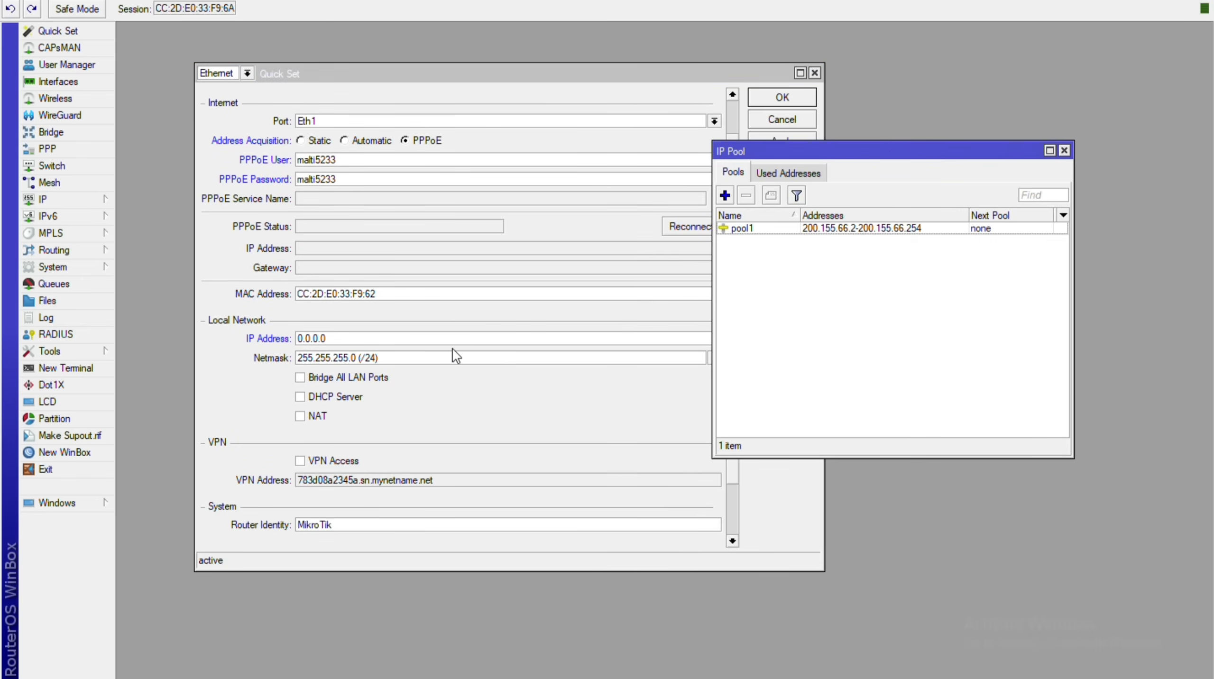
pyautogui.click(374, 345)
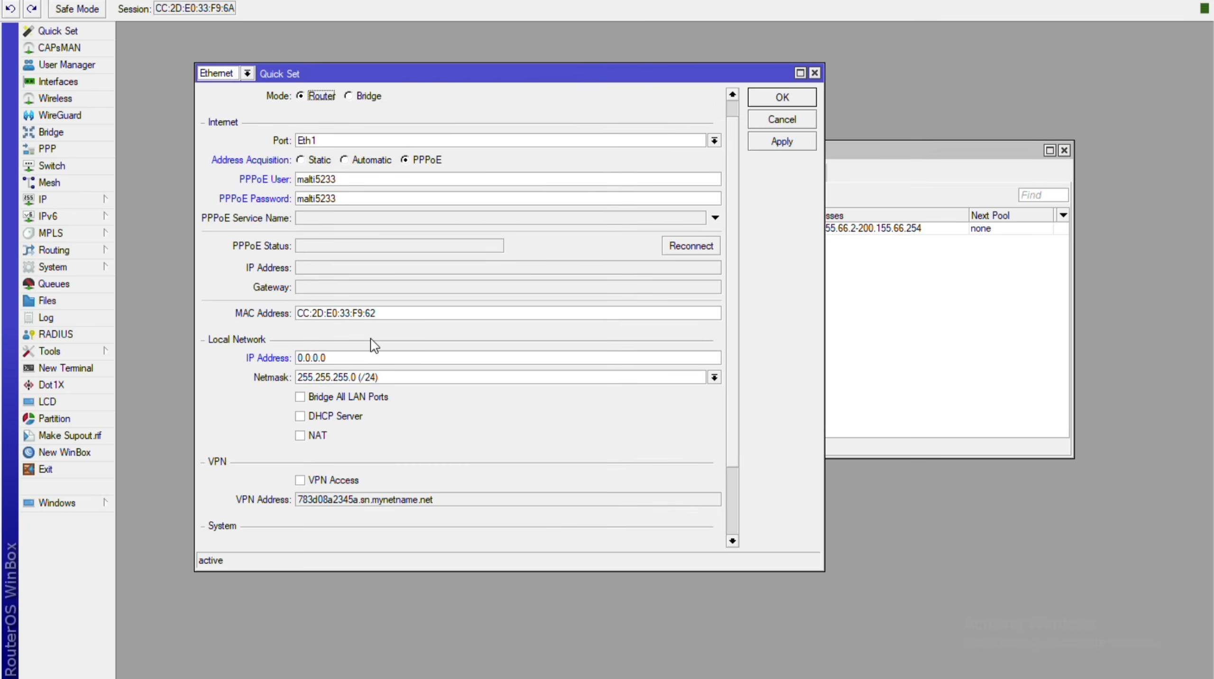
pyautogui.moveTo(507, 73); pyautogui.dragTo(402, 42)
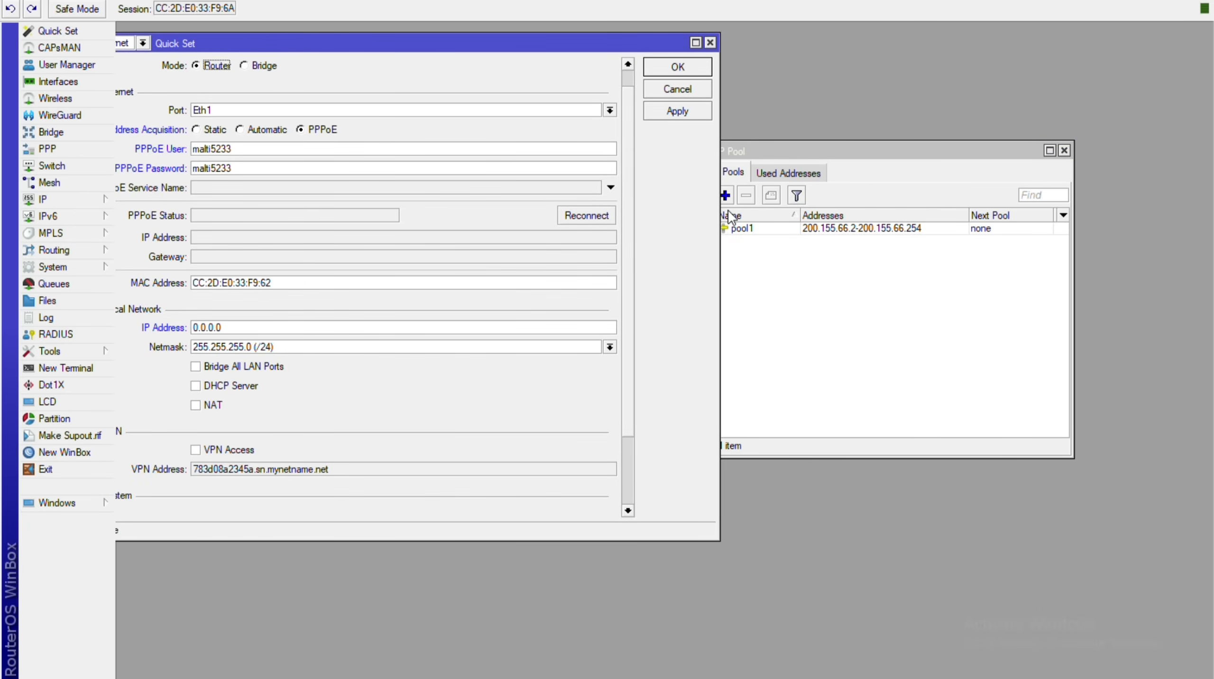
# Set the Quick Set local network IP address to 200.155.66.1 (/24).
pyautogui.click(259, 328)
pyautogui.write('200.155.66.1')
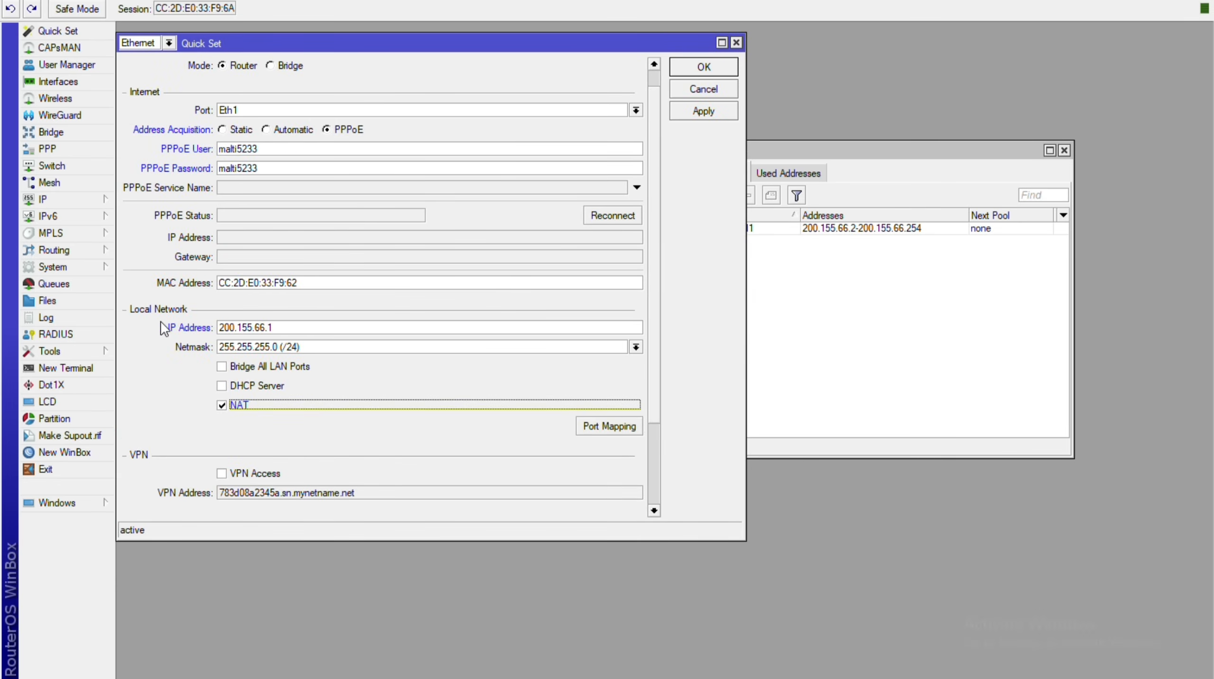
pyautogui.scroll(-5, 161, 323)
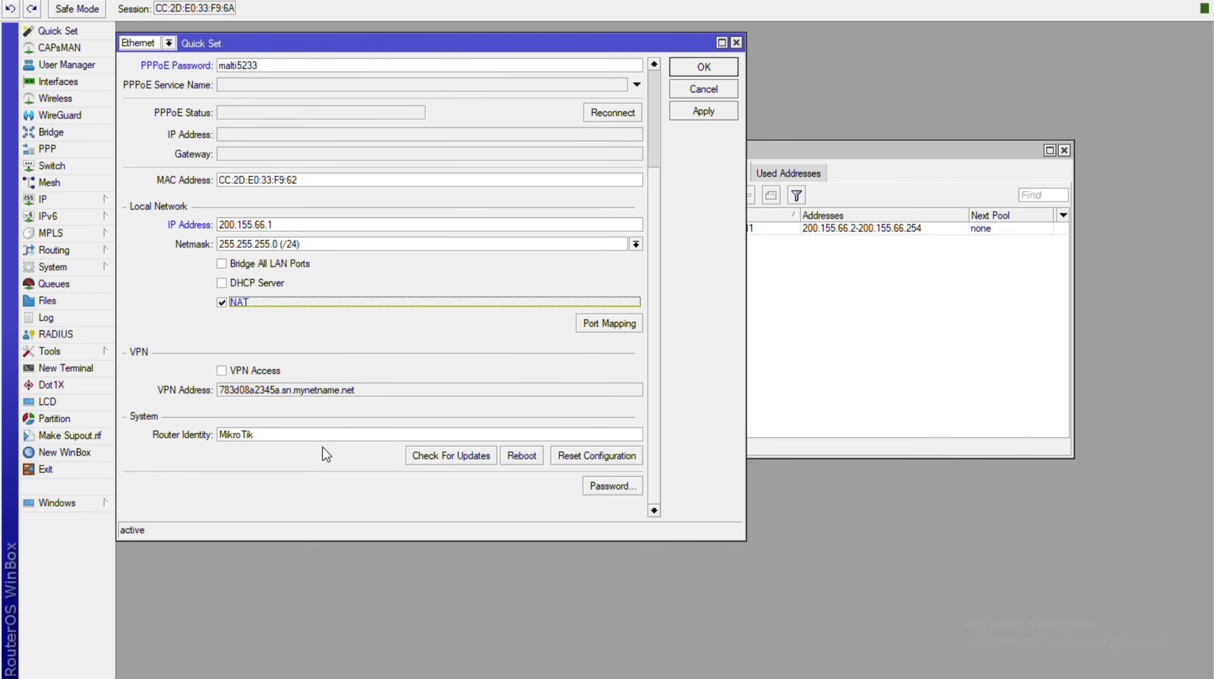
pyautogui.scroll(2, 322, 448)
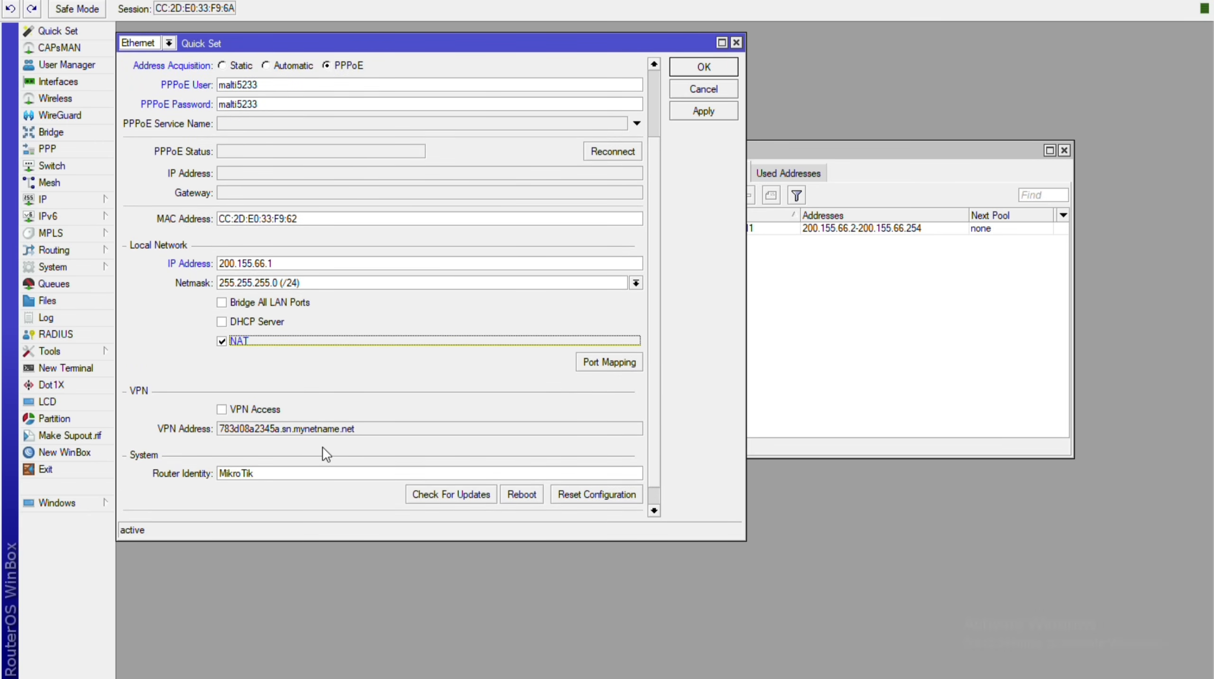
pyautogui.scroll(2, 322, 454)
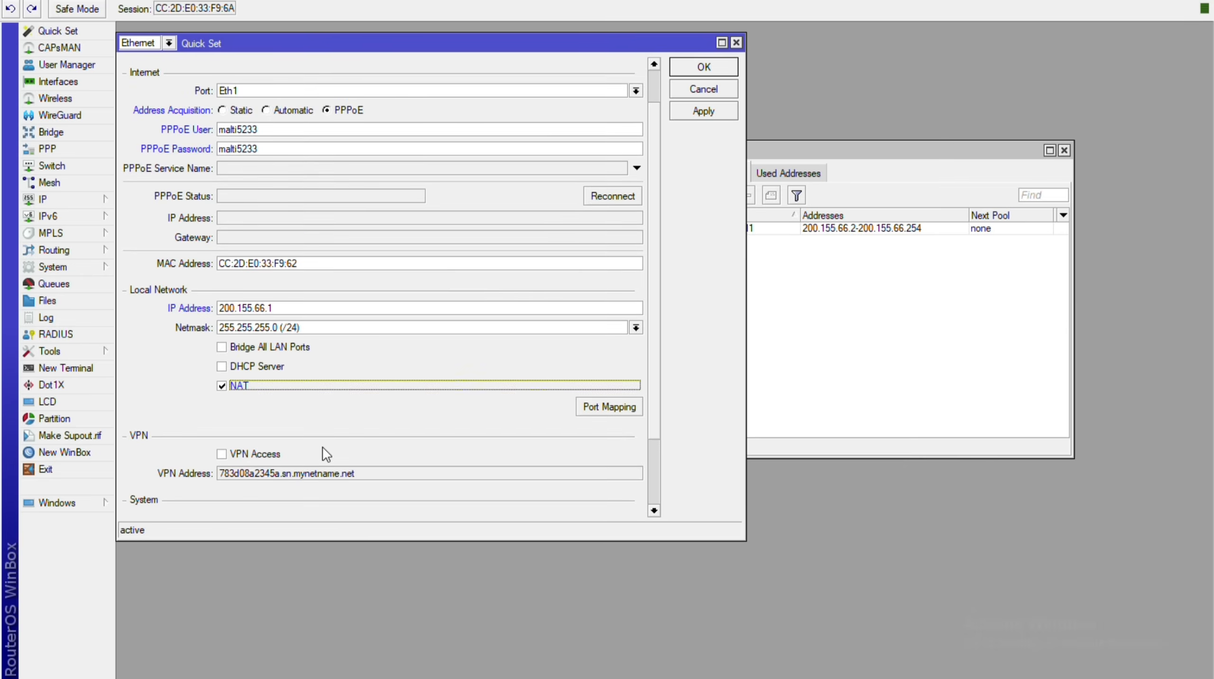
# Apply the settings and fix the typos in the PPPoE user name and password.
pyautogui.click(703, 111)
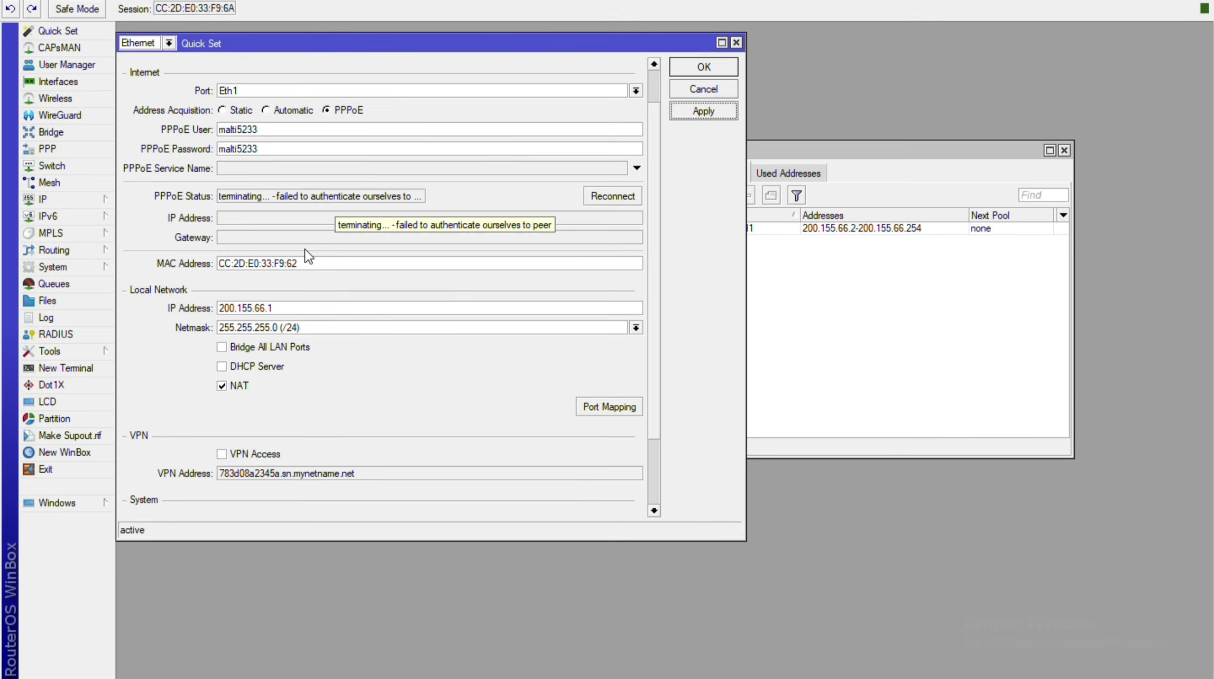
pyautogui.click(236, 133)
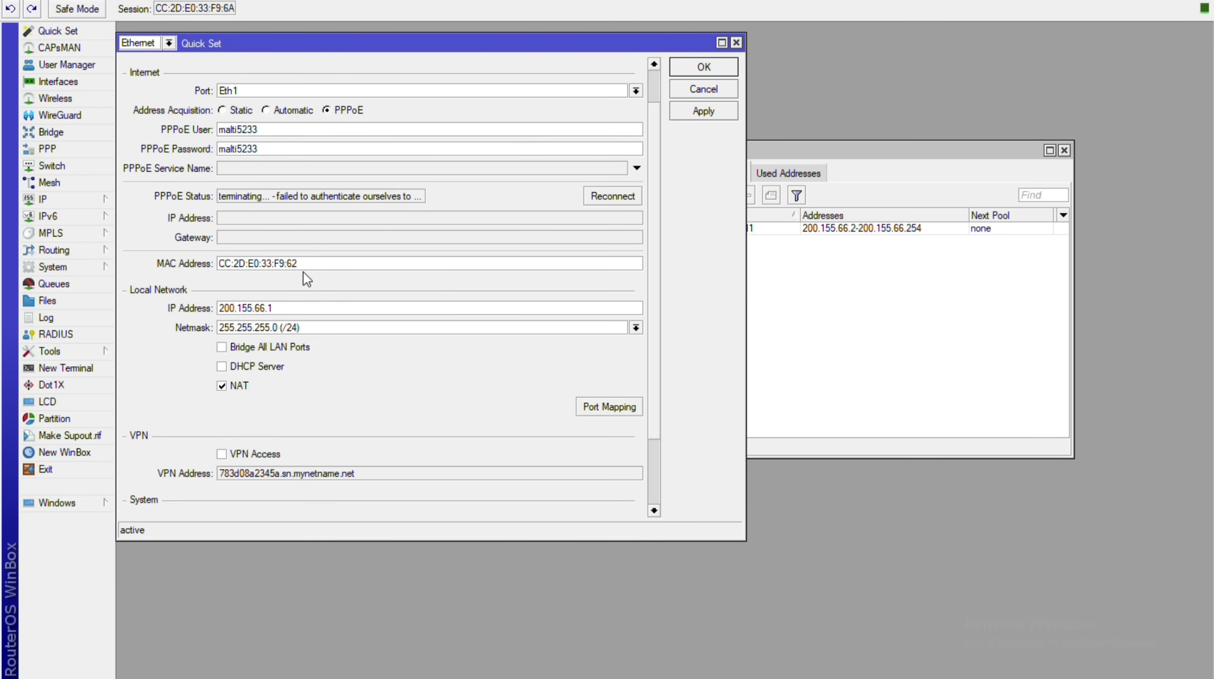
pyautogui.press('BackSpace')
pyautogui.write('t')
pyautogui.click(237, 148)
pyautogui.press('BackSpace')
pyautogui.press('Tab')
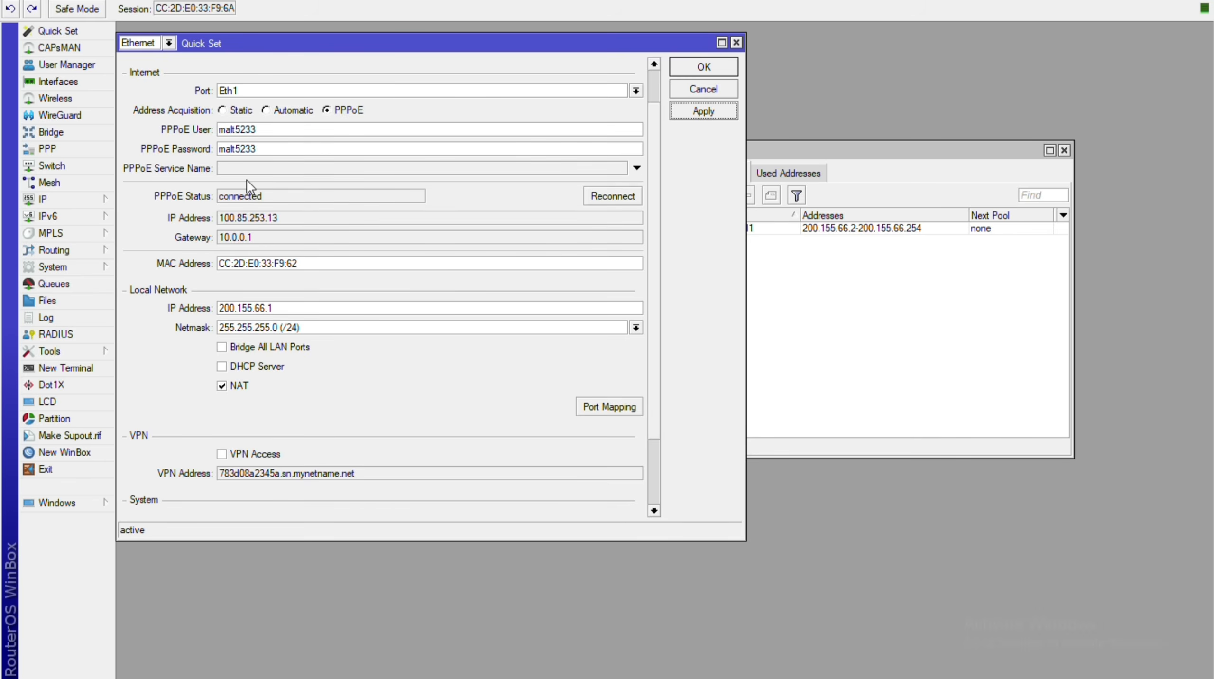
# Select the assigned PPPoE address 100.85.253.13 and switch to the browser.
pyautogui.moveTo(280, 218); pyautogui.dragTo(219, 217)
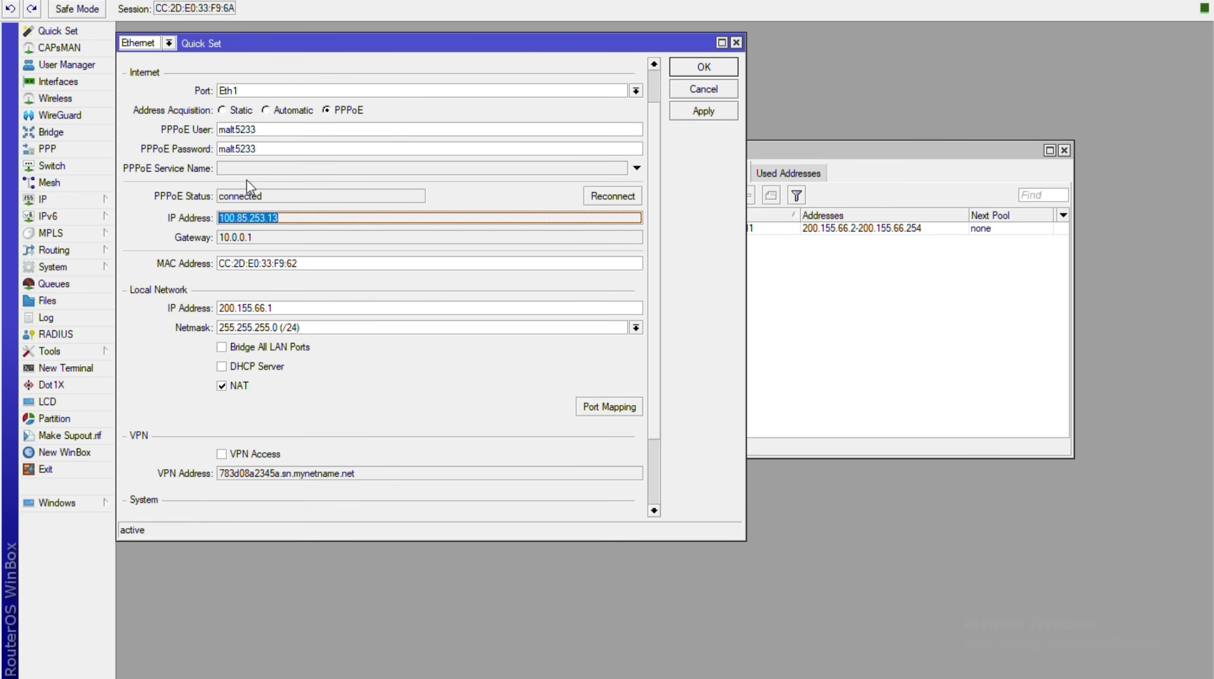
pyautogui.click(254, 237)
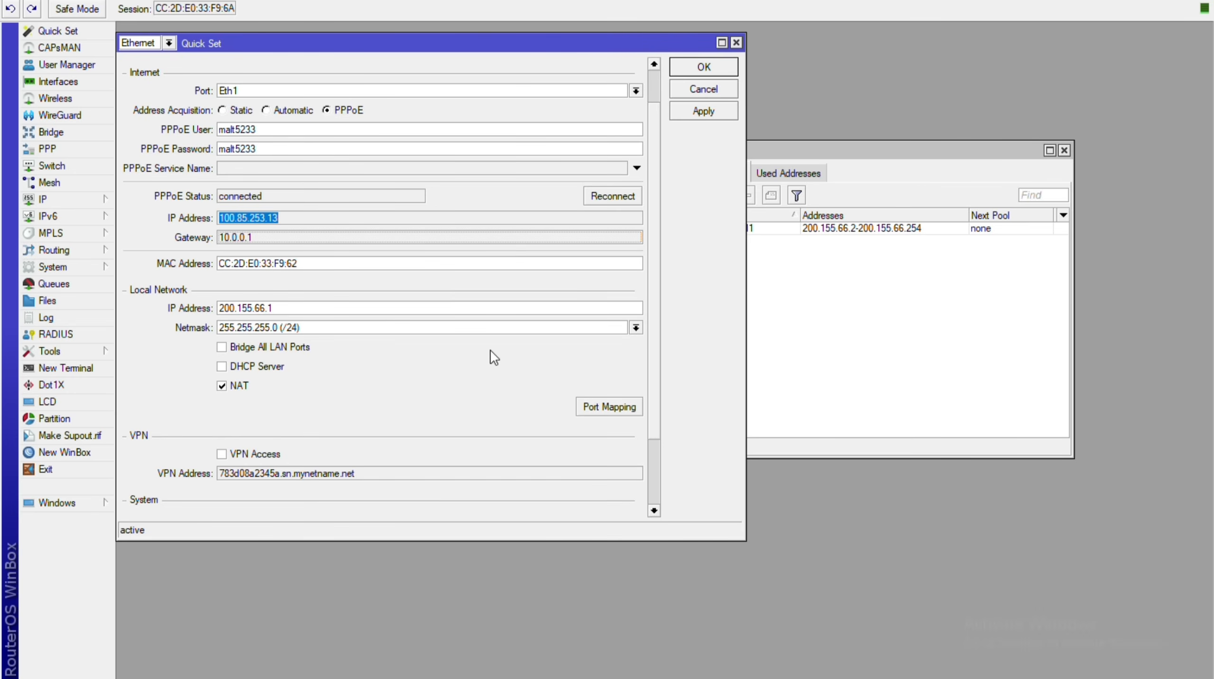
pyautogui.press('super+t')
# Reload google.co.in in Edge, which still can't be reached, then return to WinBox.
pyautogui.press('Return')
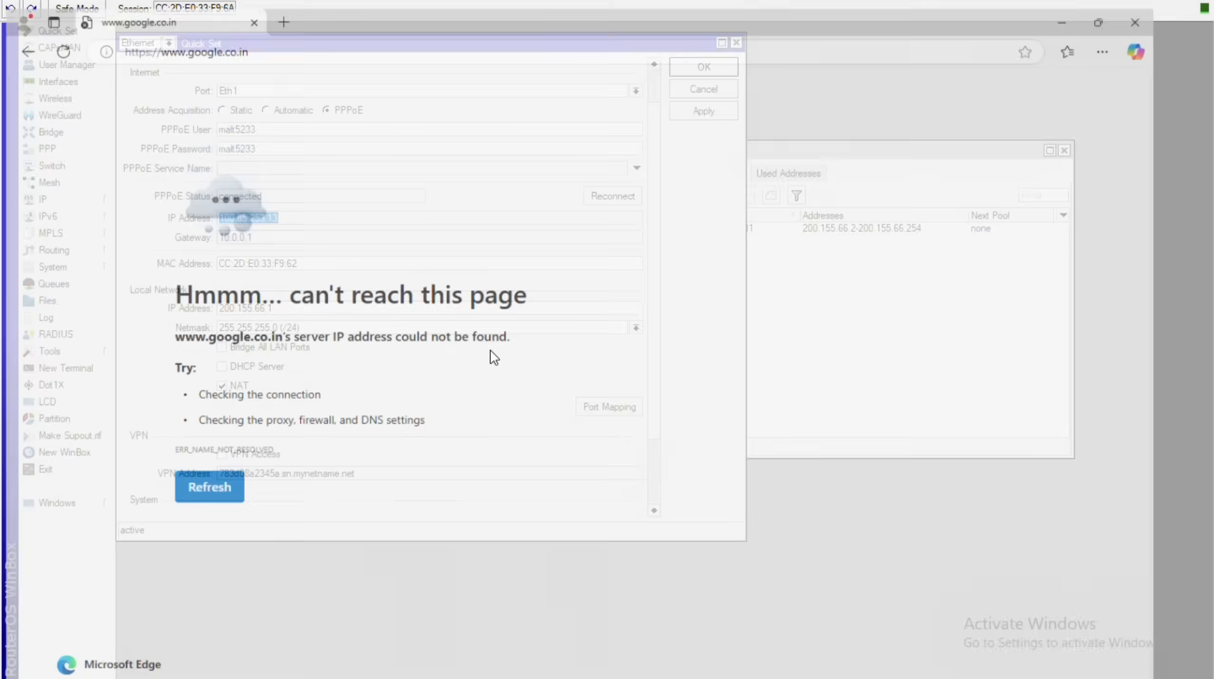
pyautogui.click(60, 7)
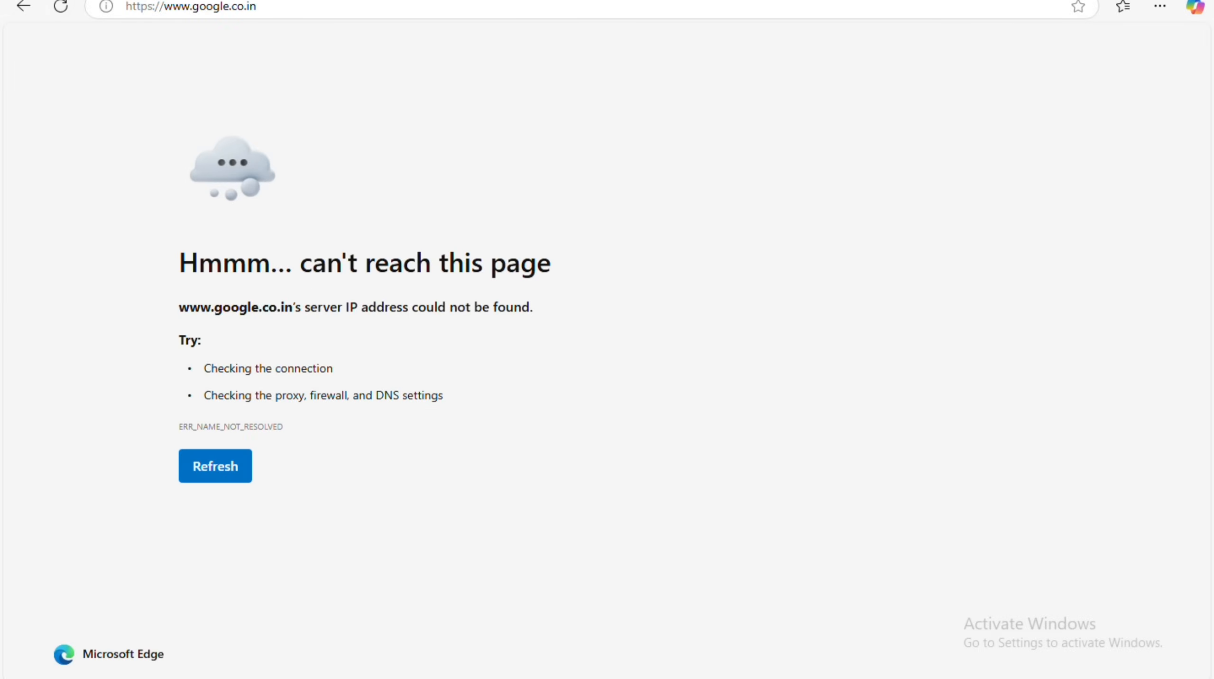
pyautogui.hotkey('alt', 'Tab')
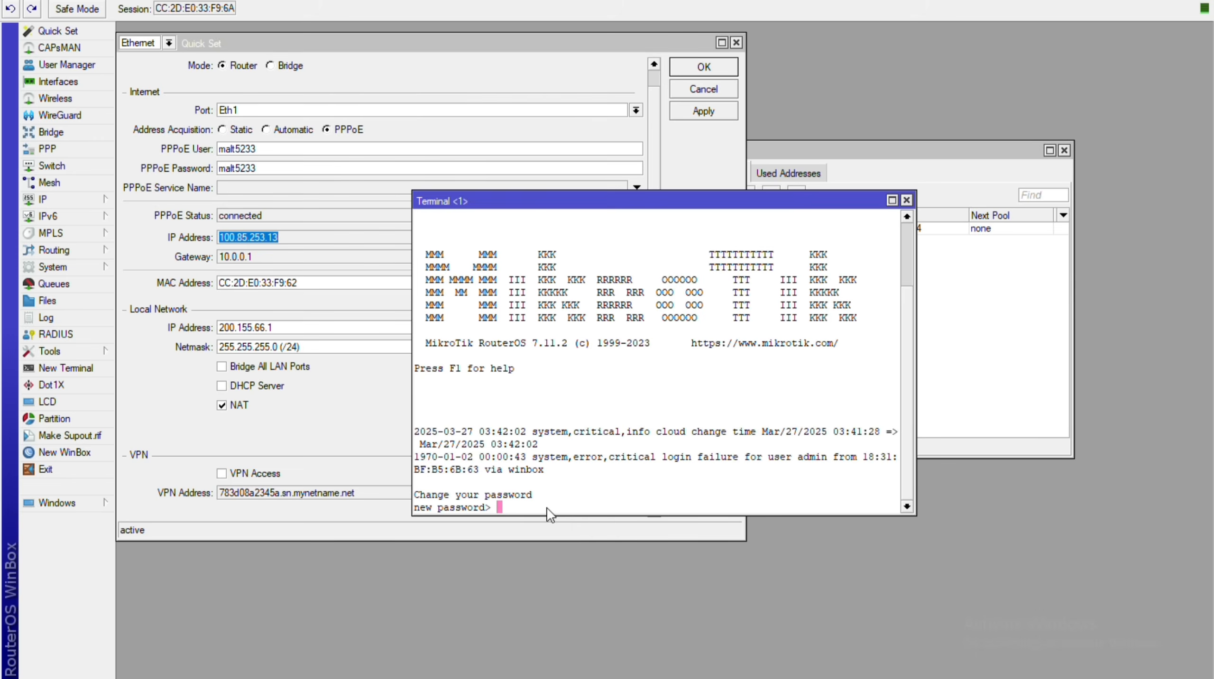
# Enter and confirm the new router admin password in the terminal.
pyautogui.write('***')
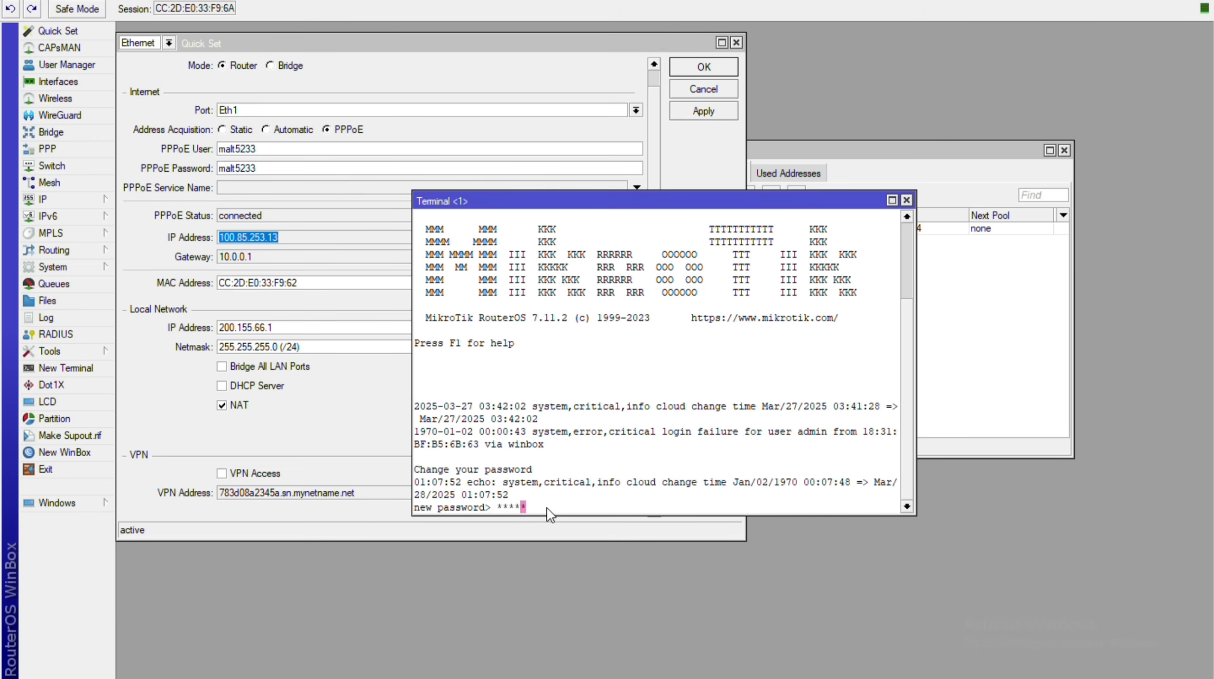
pyautogui.press('BackSpace')
pyautogui.press('BackSpace')
pyautogui.press('BackSpace')
pyautogui.press('BackSpace')
pyautogui.write('*********')
pyautogui.press('Return')
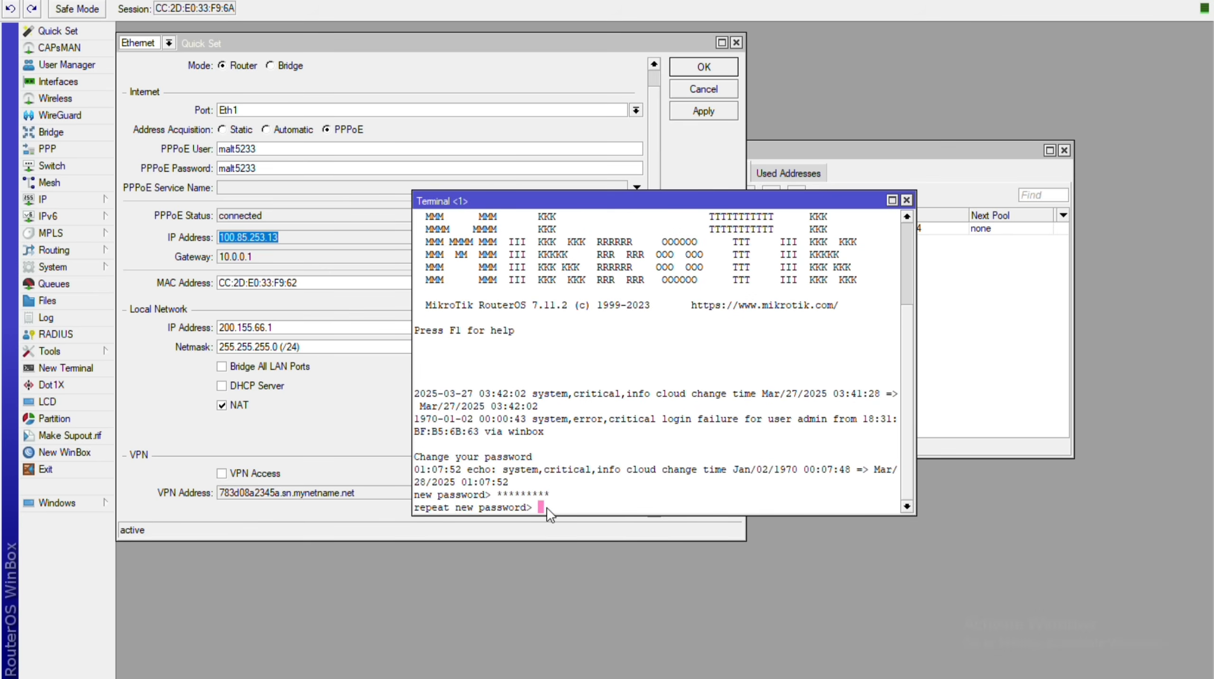
pyautogui.write('*********')
pyautogui.press('Return')
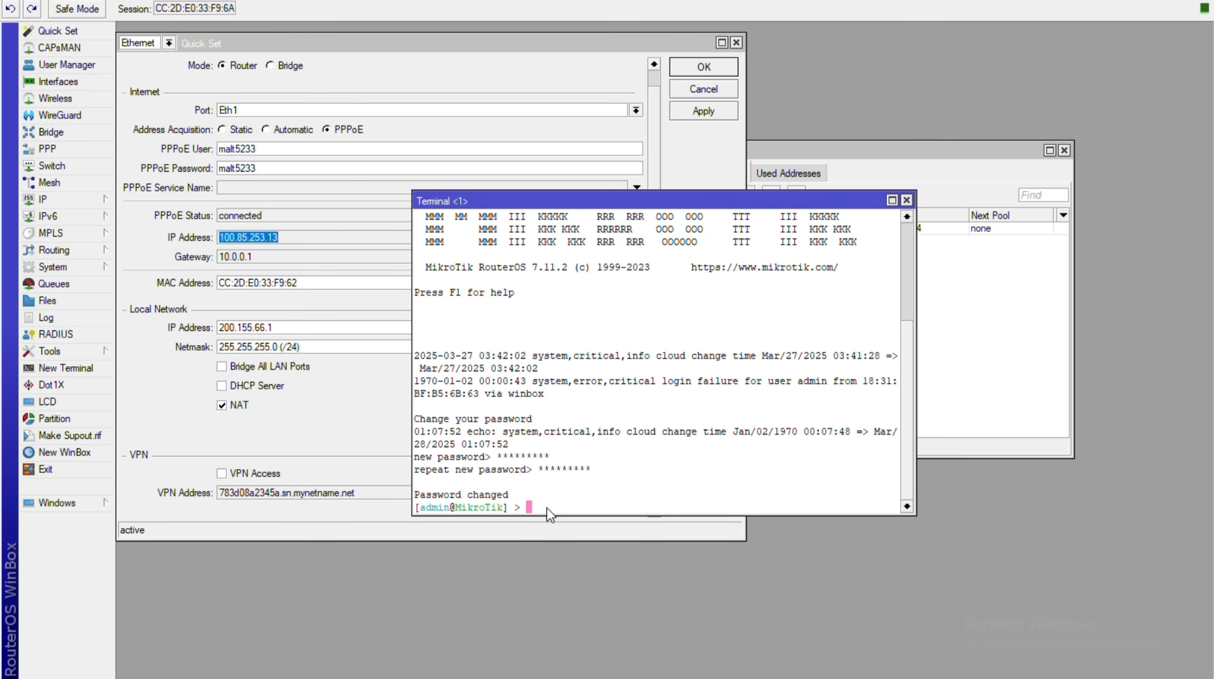
# Ping 8.8.8.8 to confirm internet access, then close the terminal.
pyautogui.doubleClick(546, 508)
pyautogui.write('ping 8.8.8.8')
pyautogui.press('Return')
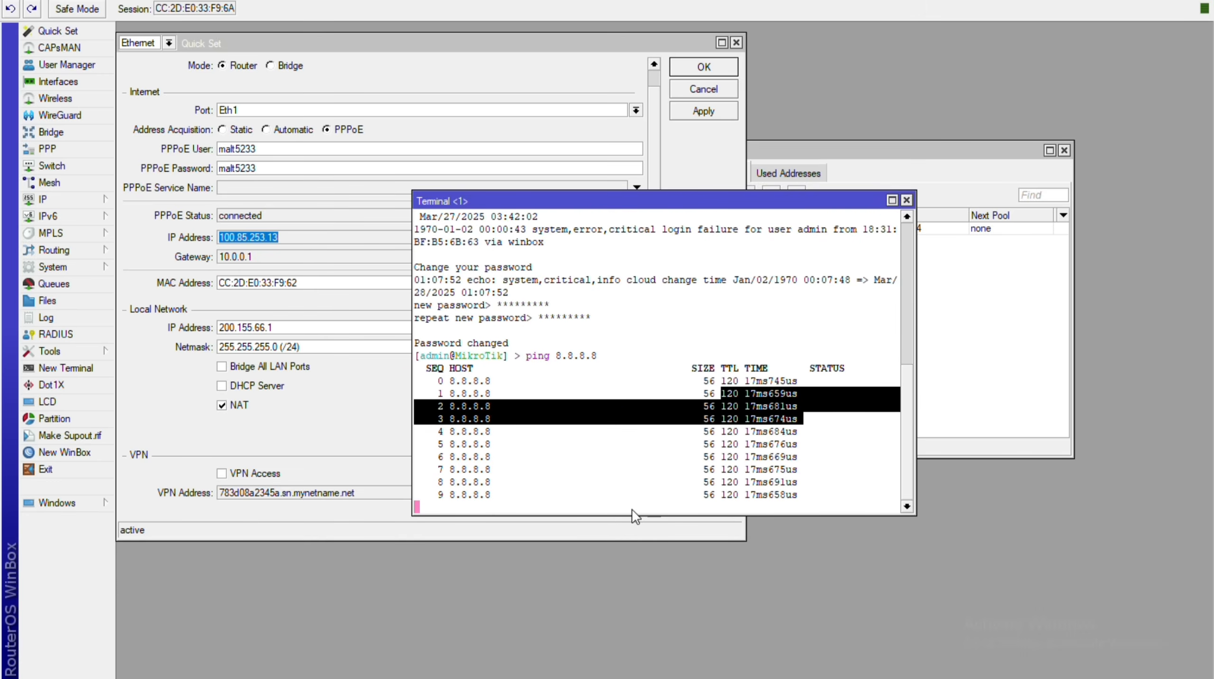
pyautogui.click(906, 200)
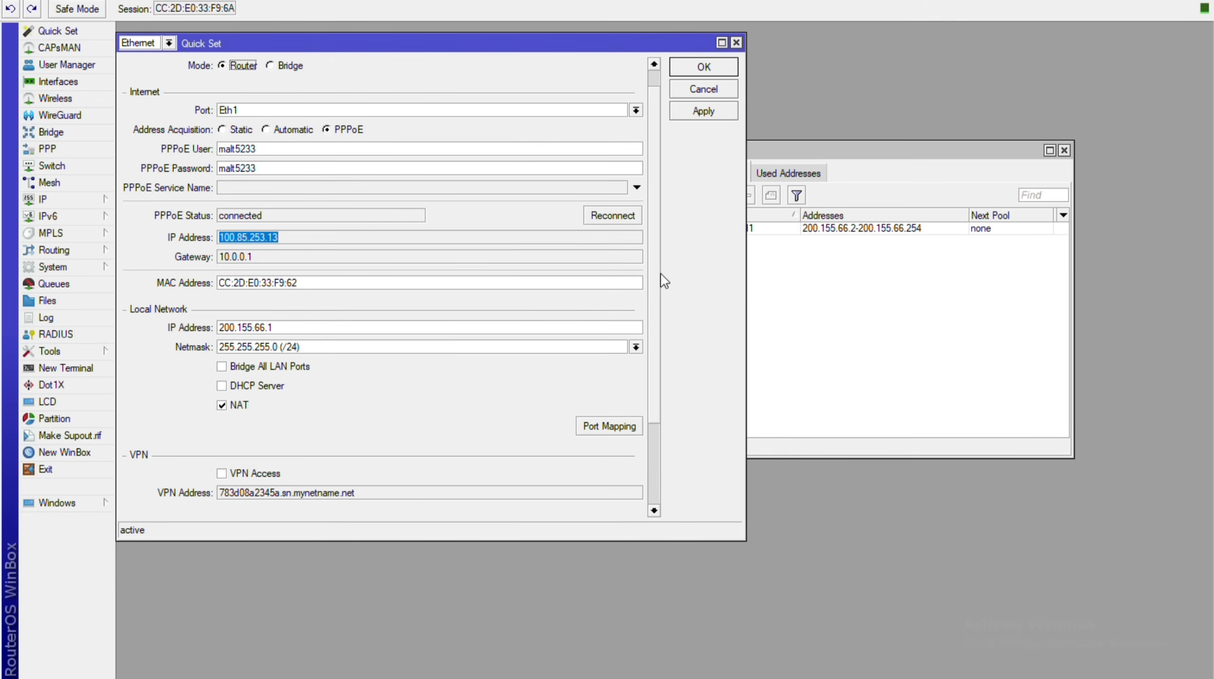
# Reopen Quick Set and tick DHCP Server.
pyautogui.click(739, 40)
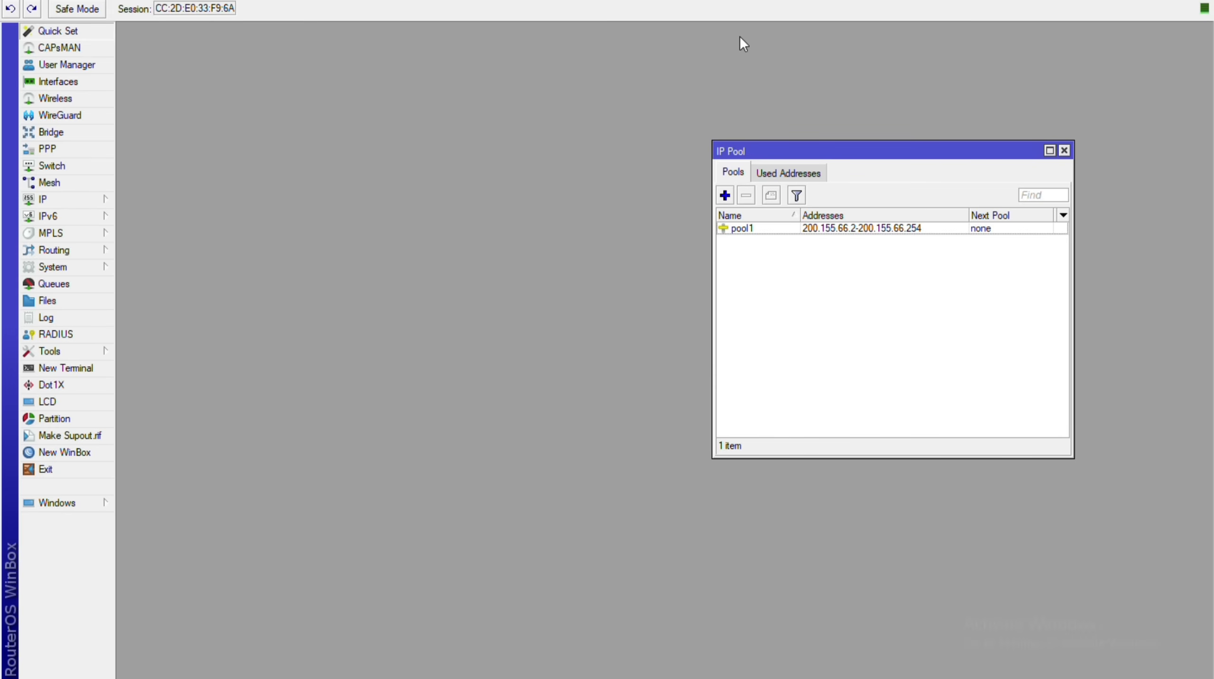
pyautogui.click(57, 31)
pyautogui.click(222, 411)
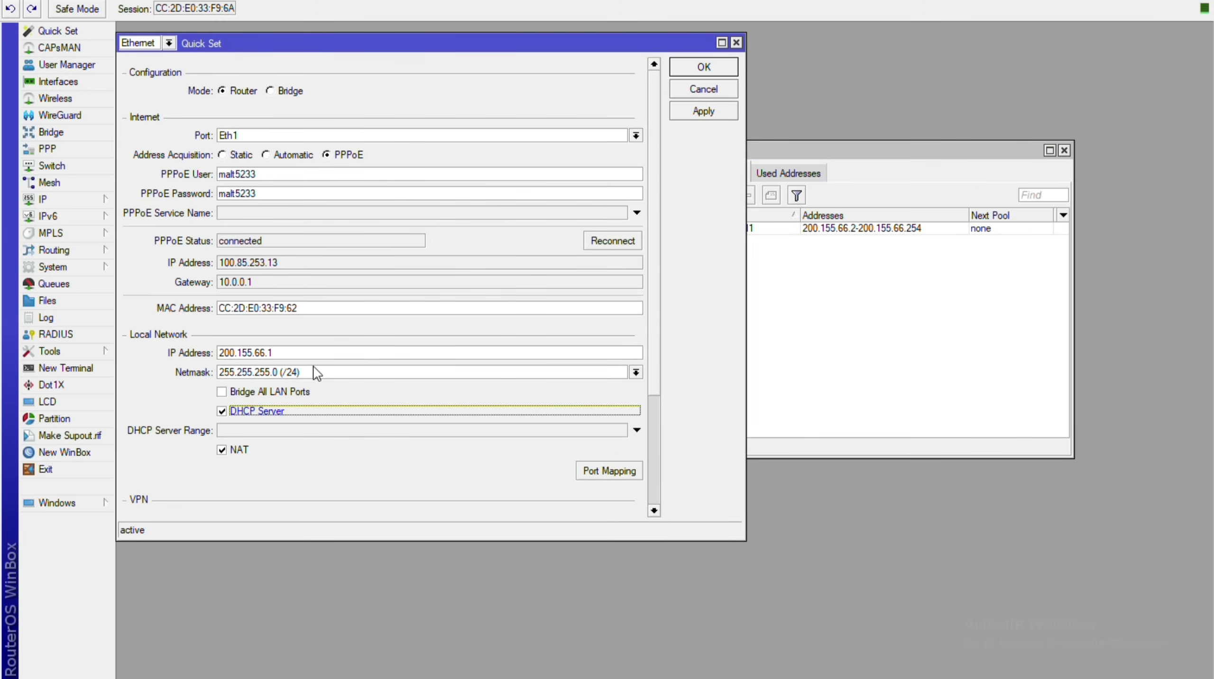
# Set the DHCP range to 200.155.66.2-200.155.66.254, apply, and select the new dhcp pool.
pyautogui.click(637, 430)
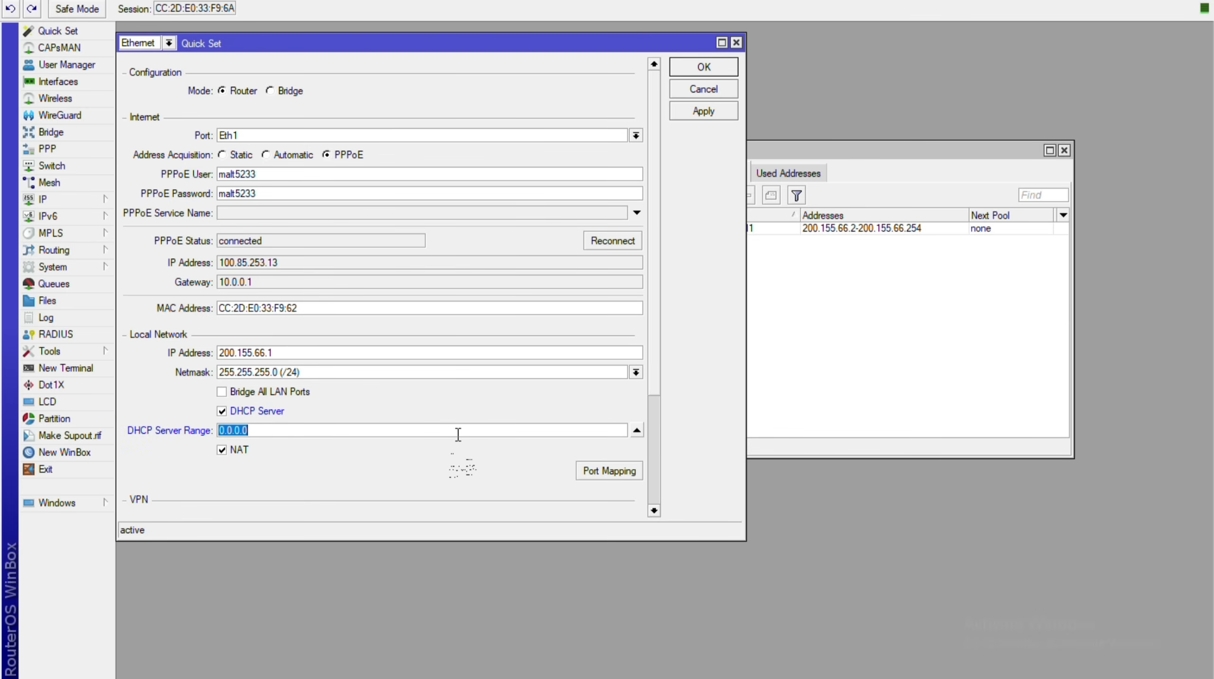
pyautogui.write('200.155.66.')
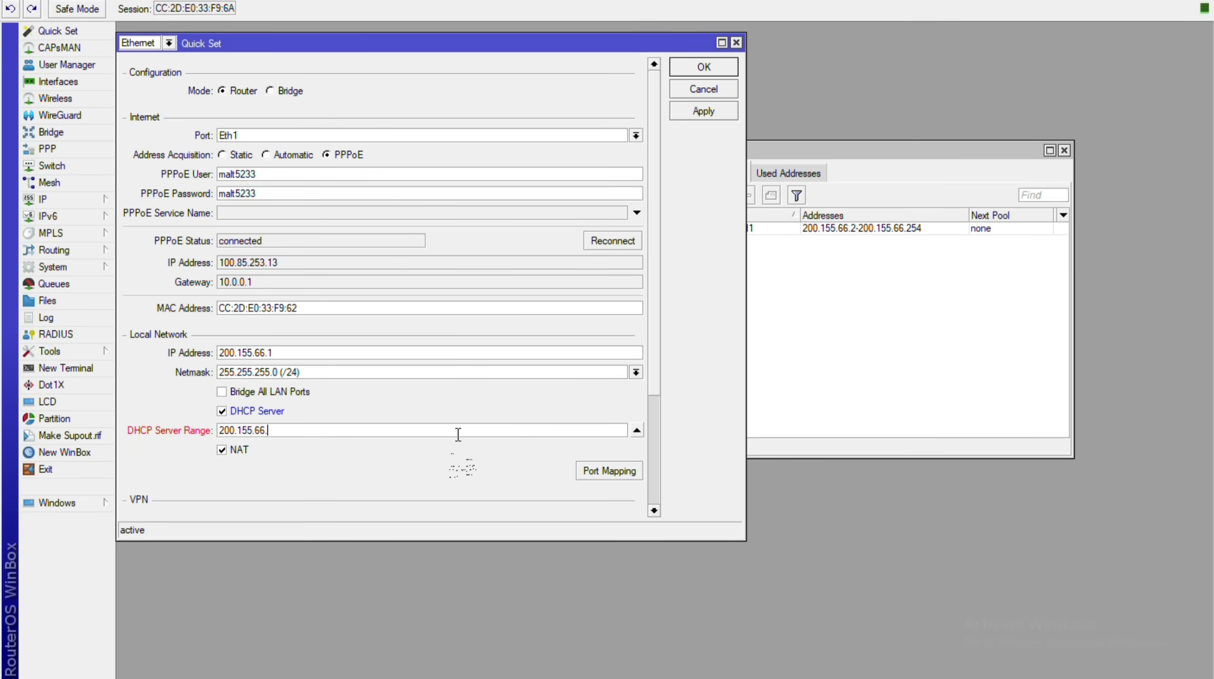
pyautogui.write('2-200.155.66.24')
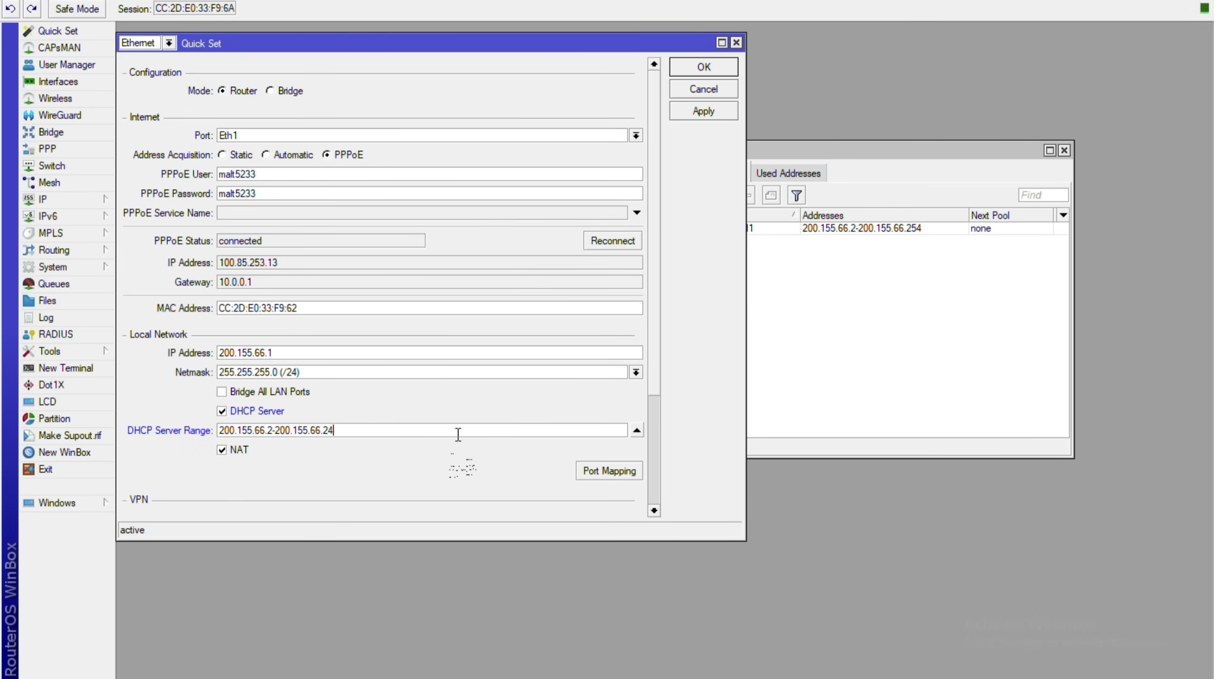
pyautogui.press('BackSpace')
pyautogui.press('BackSpace')
pyautogui.write('254')
pyautogui.click(703, 111)
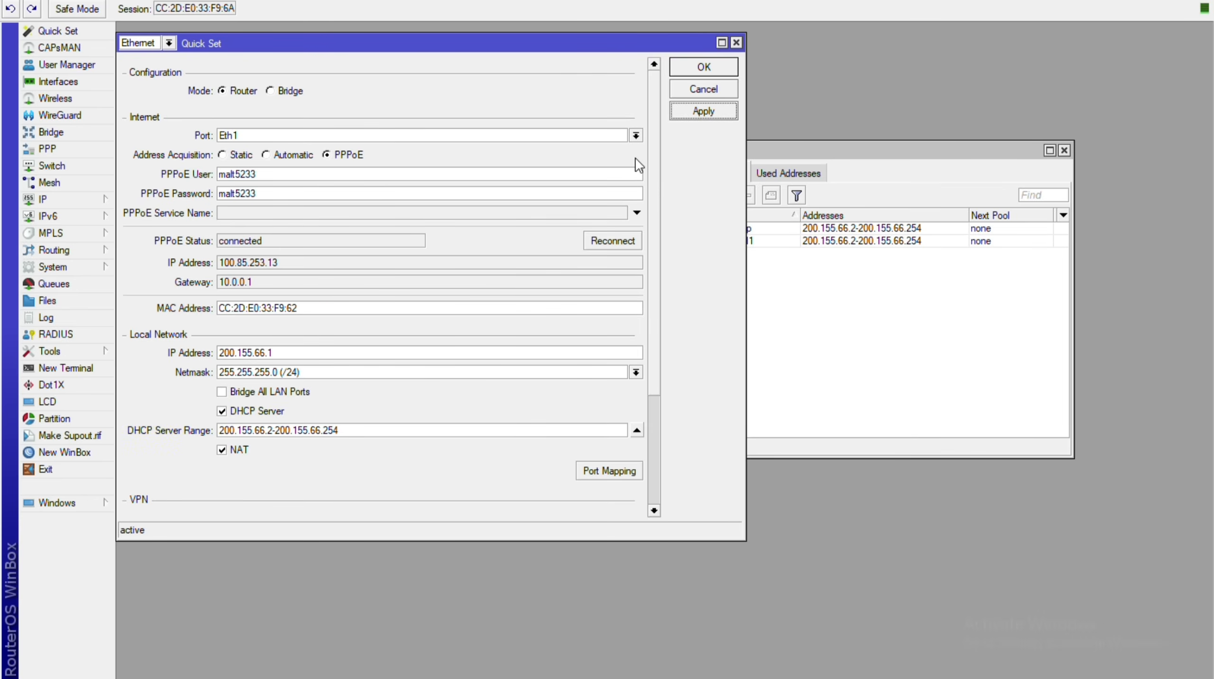
pyautogui.click(845, 142)
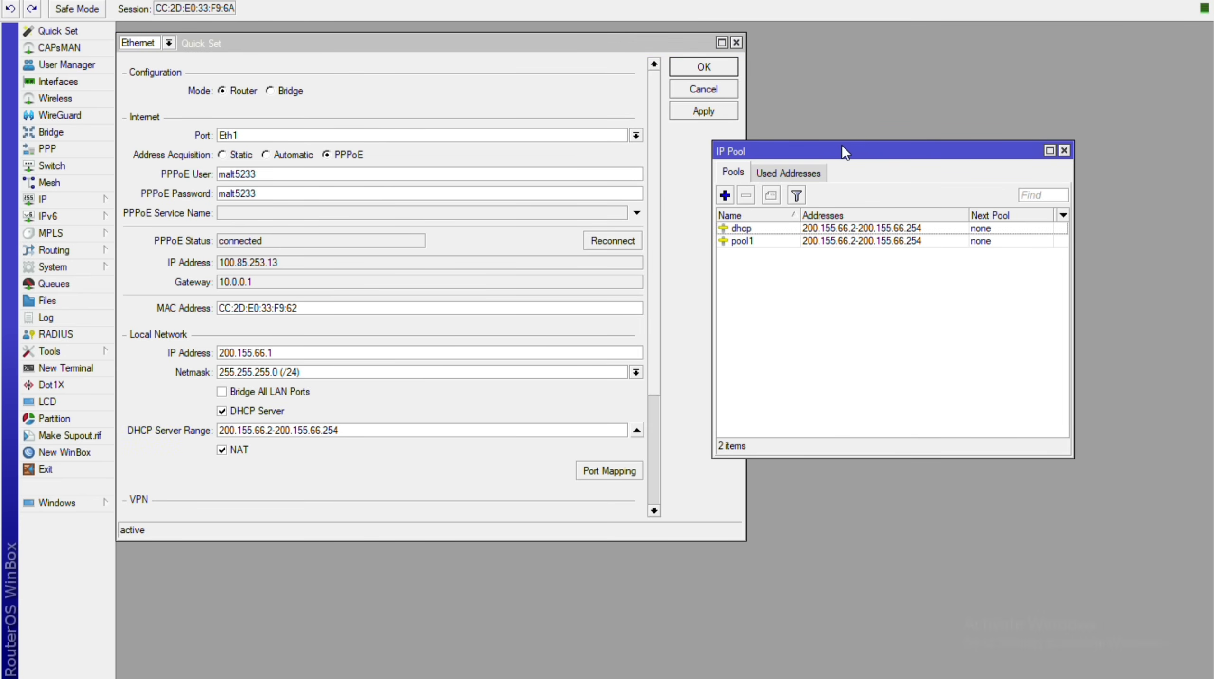
pyautogui.press('Down')
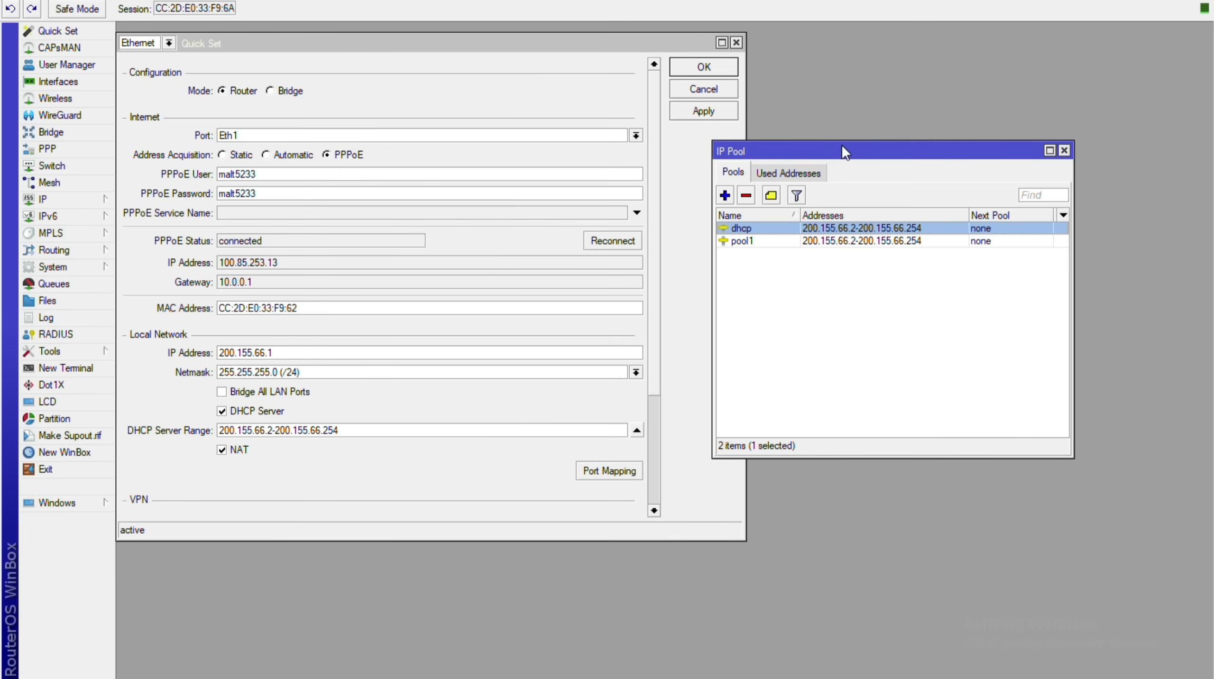
# Delete the dhcp pool and enter a DHCP range starting at 192.168.152.2.
pyautogui.press('Delete')
pyautogui.click(307, 430)
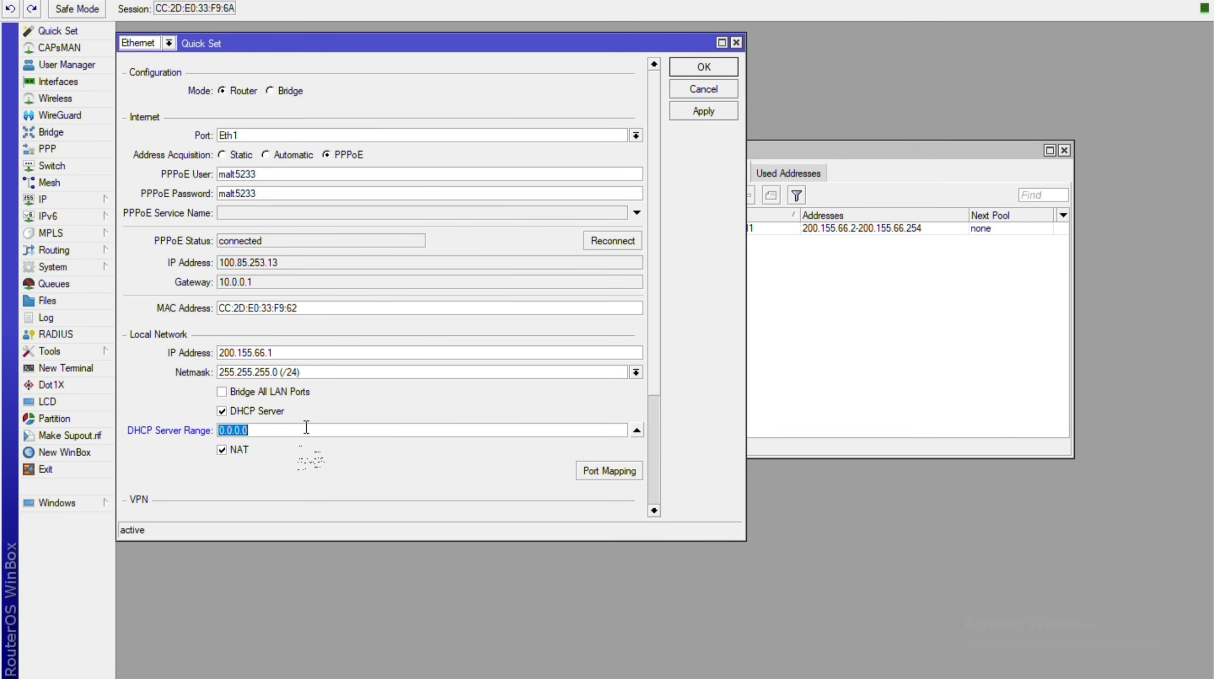
pyautogui.write('1923')
pyautogui.press('BackSpace')
pyautogui.write('.168.152.')
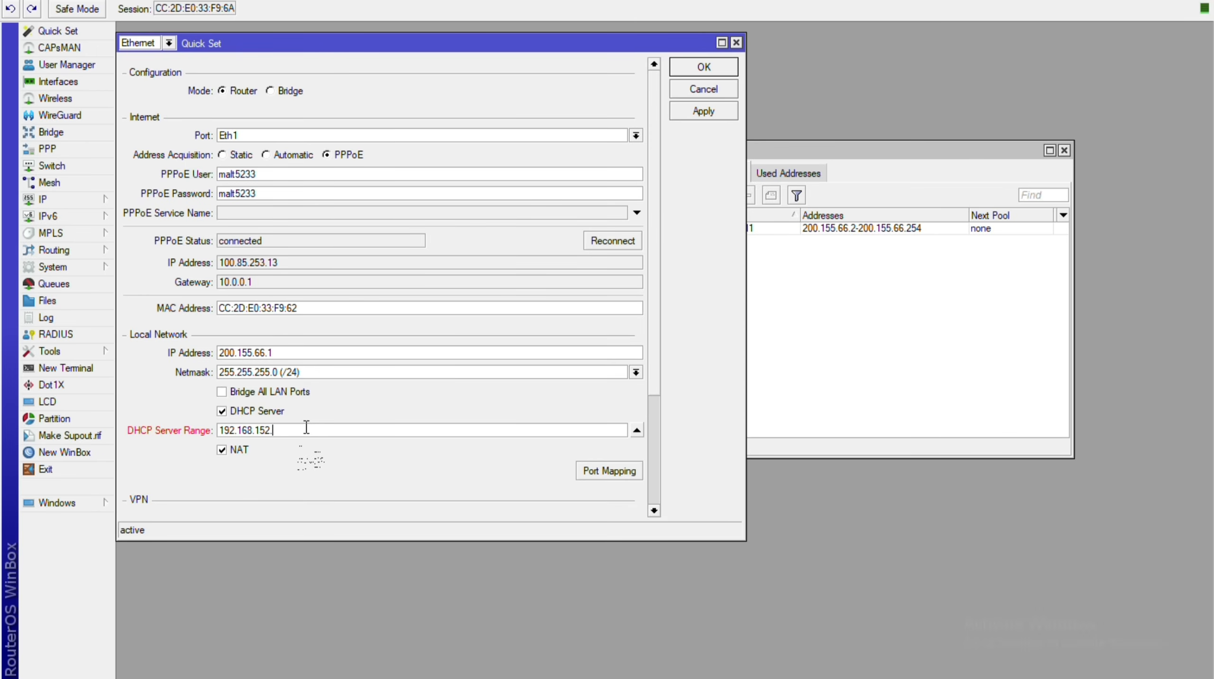
pyautogui.write('2-192.168.152.2')
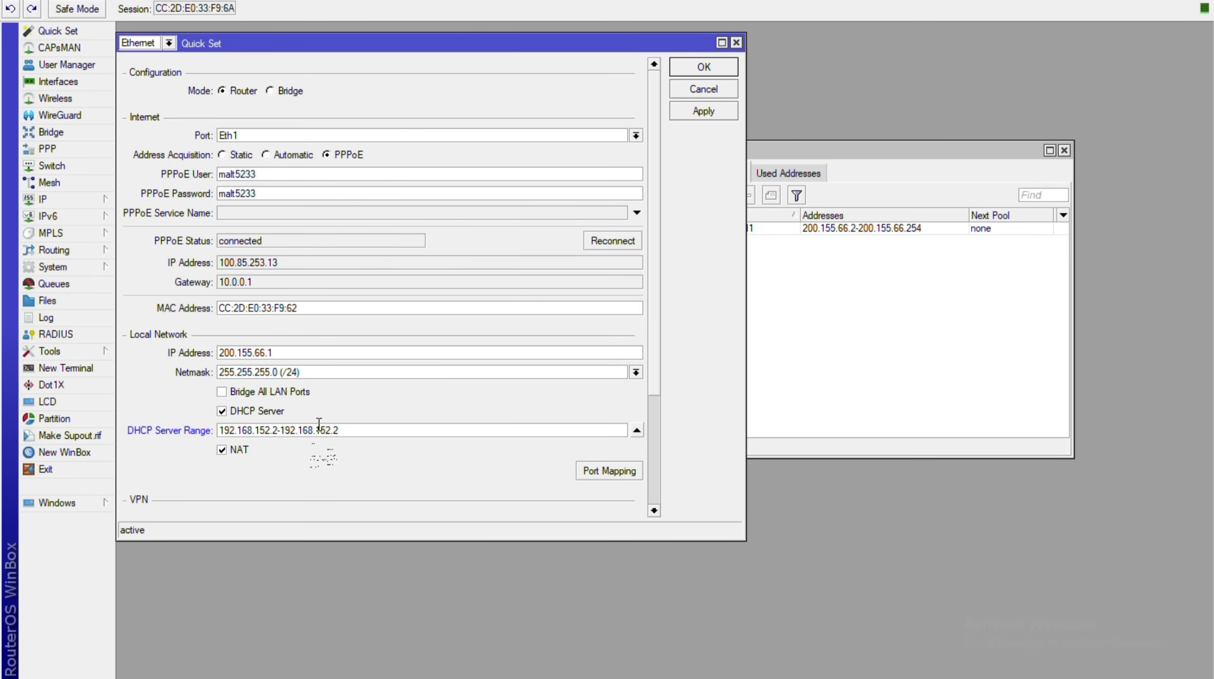
pyautogui.press('Return')
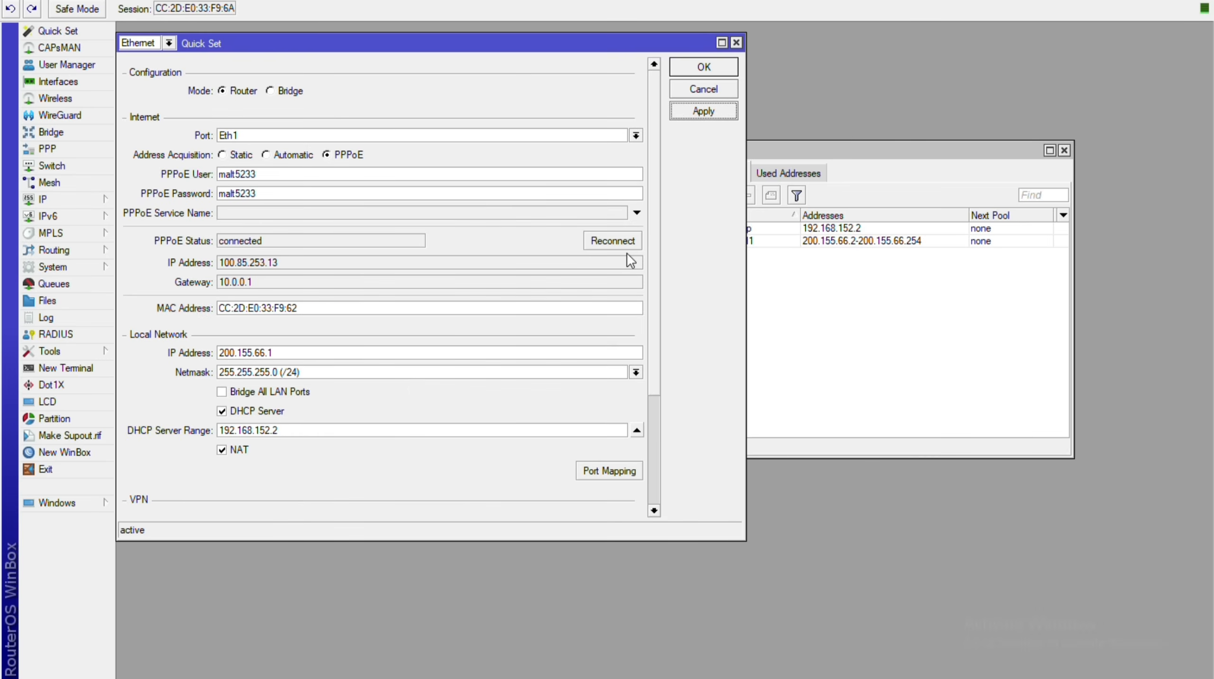
pyautogui.click(846, 152)
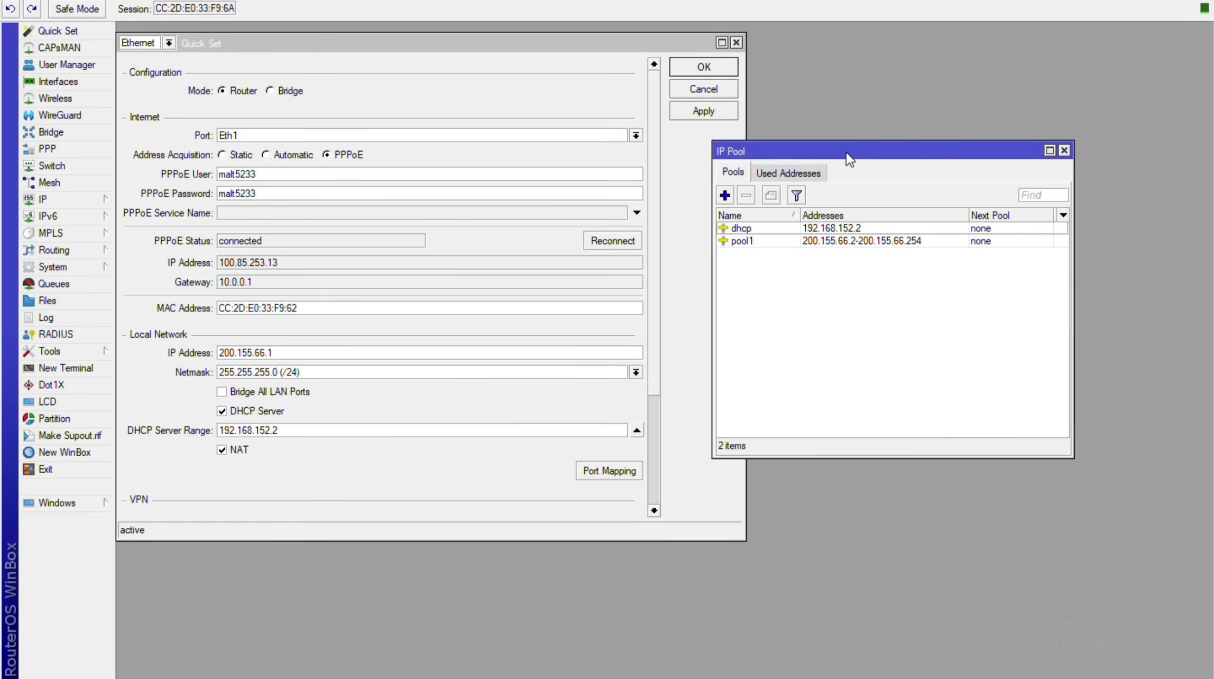
# Extend the DHCP range to 192.168.152.2-192.168.152.254 and apply it.
pyautogui.click(326, 437)
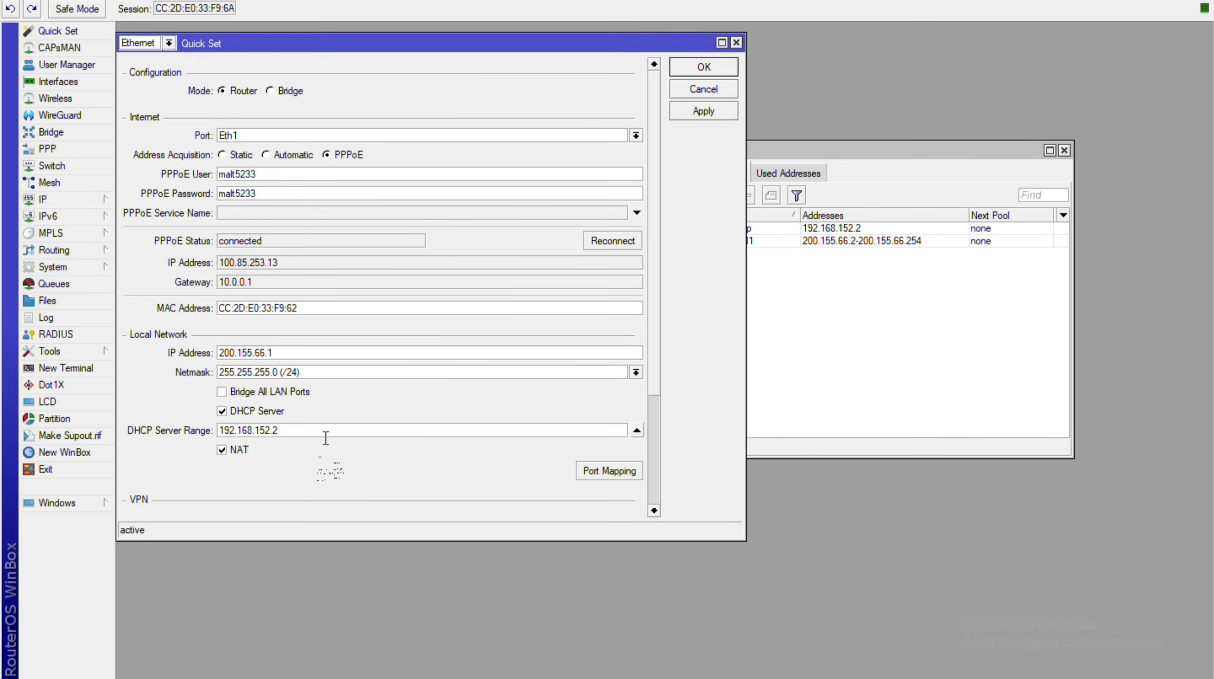
pyautogui.write('-192.168.152.254')
pyautogui.click(741, 109)
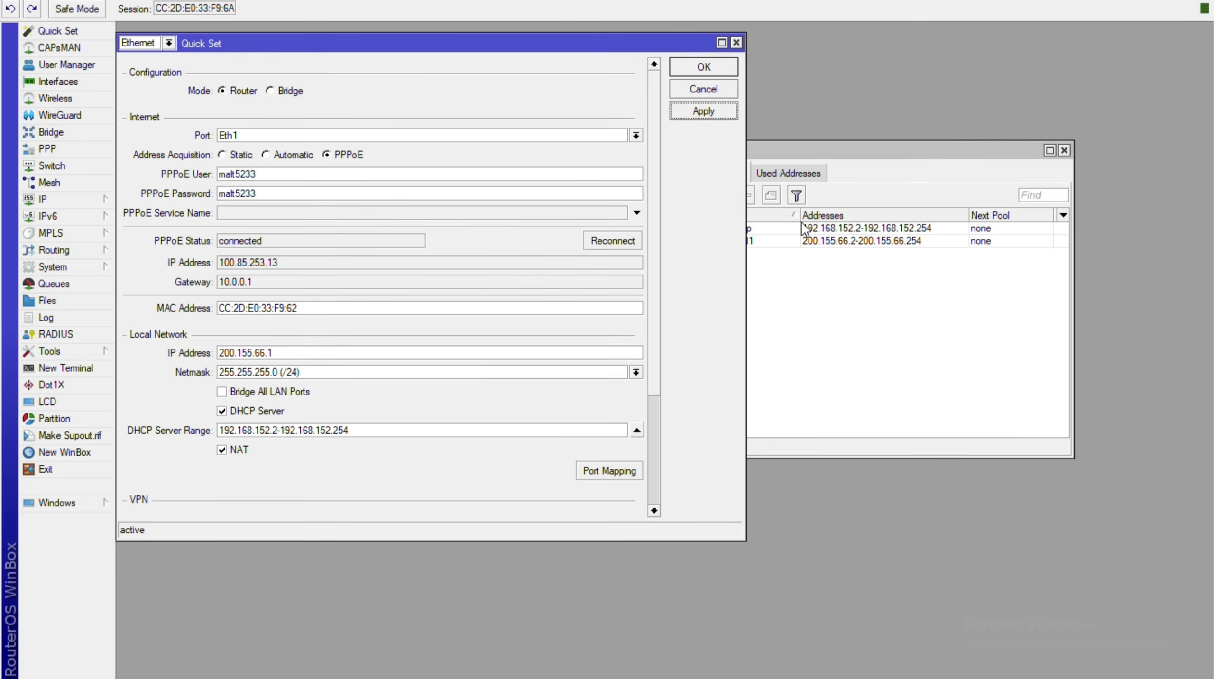
pyautogui.click(814, 153)
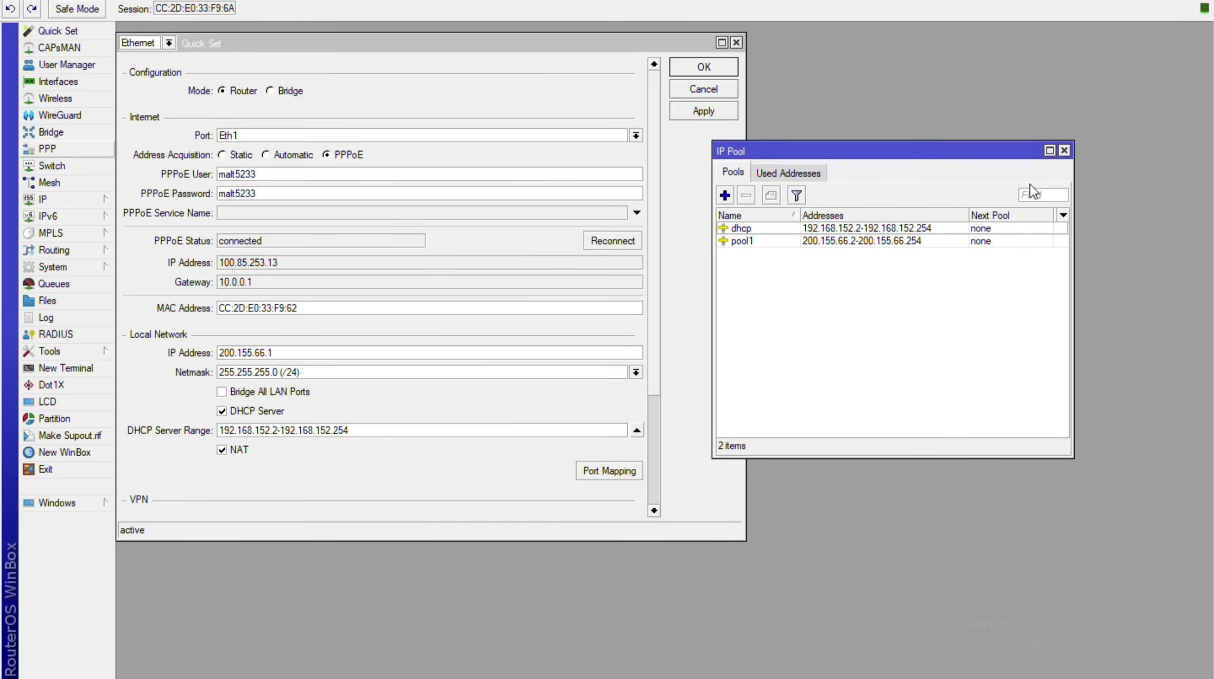
# Close IP Pool and Quick Set, and reopen the Bridge window centred on screen.
pyautogui.click(51, 132)
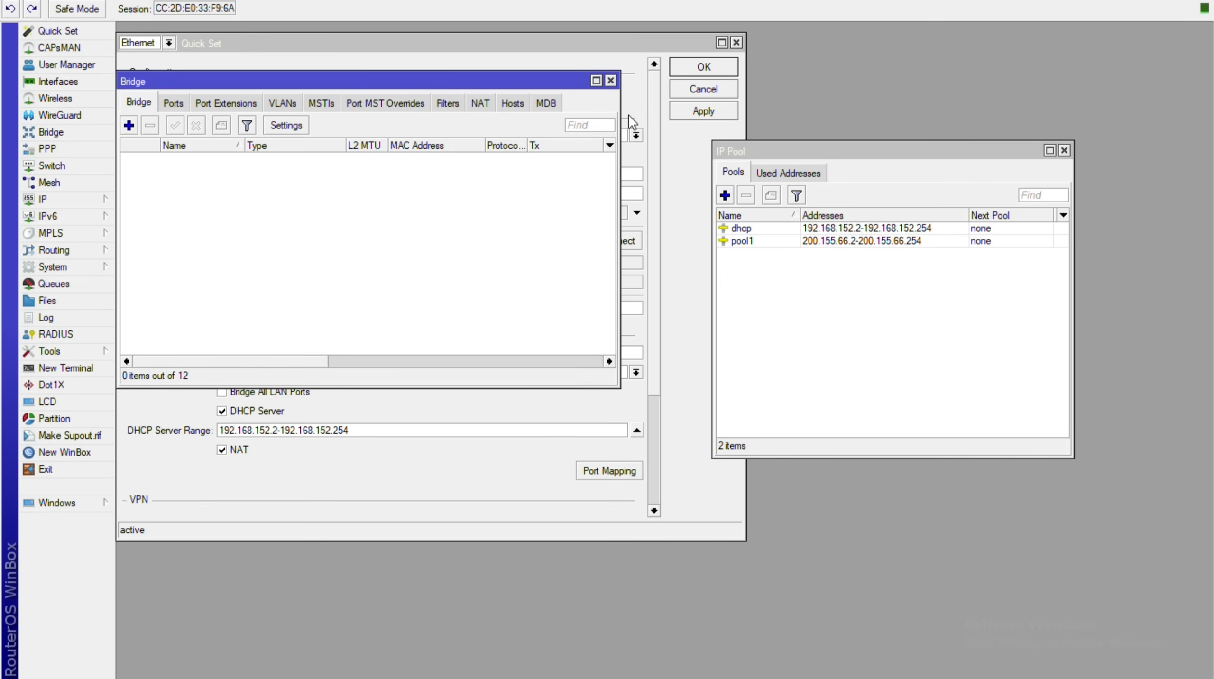
pyautogui.click(1063, 150)
pyautogui.click(474, 46)
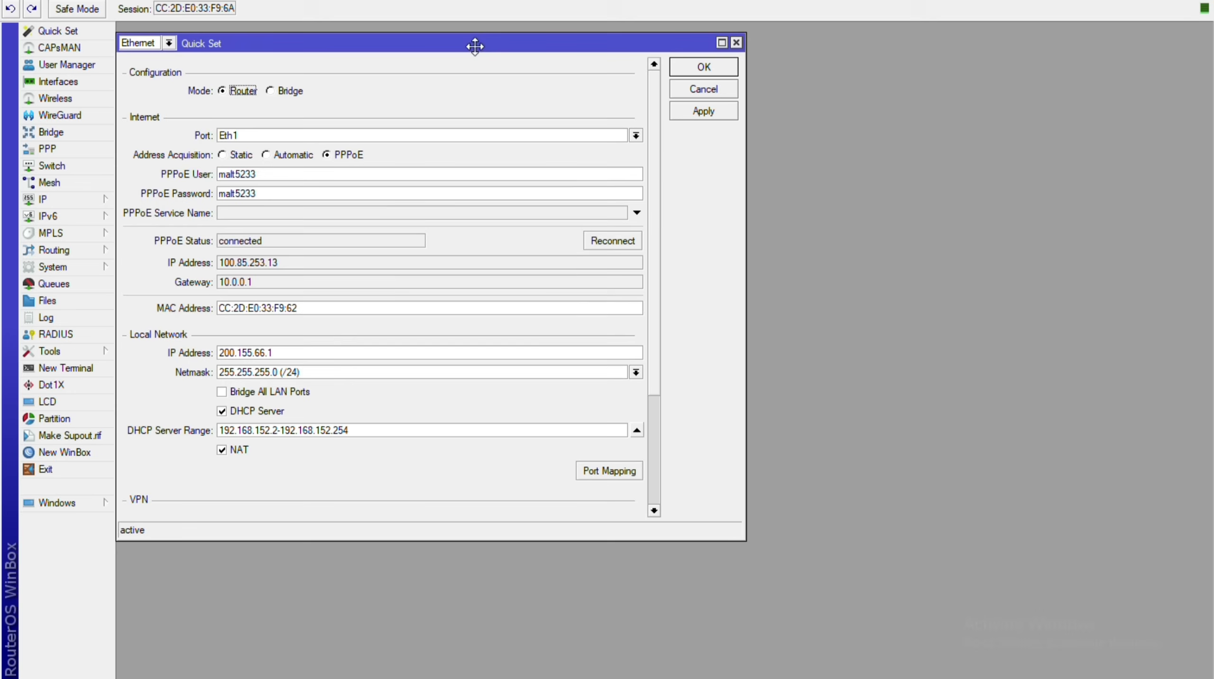
pyautogui.click(736, 43)
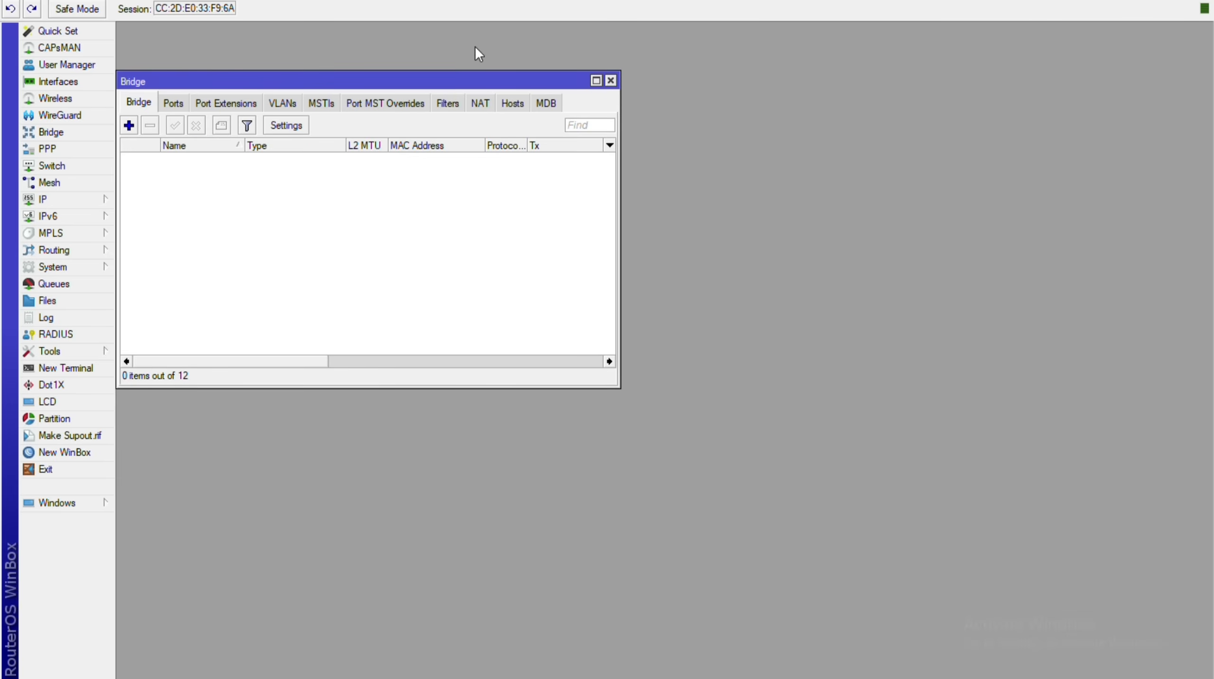
pyautogui.click(610, 80)
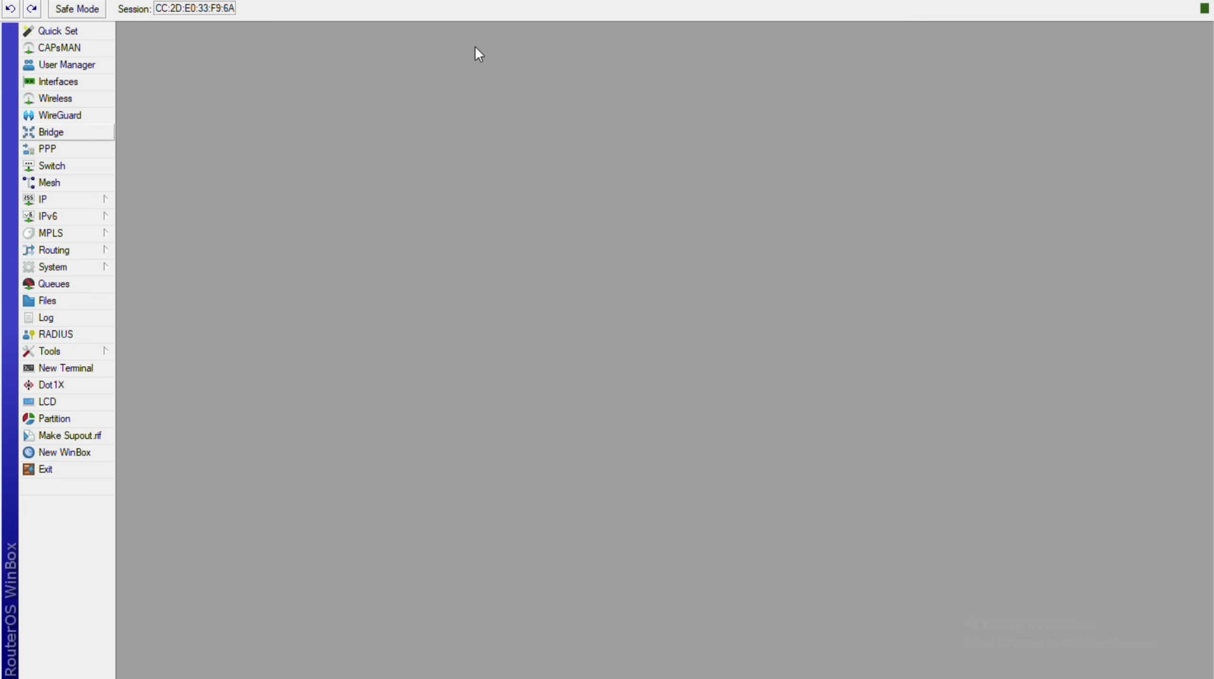
pyautogui.click(50, 132)
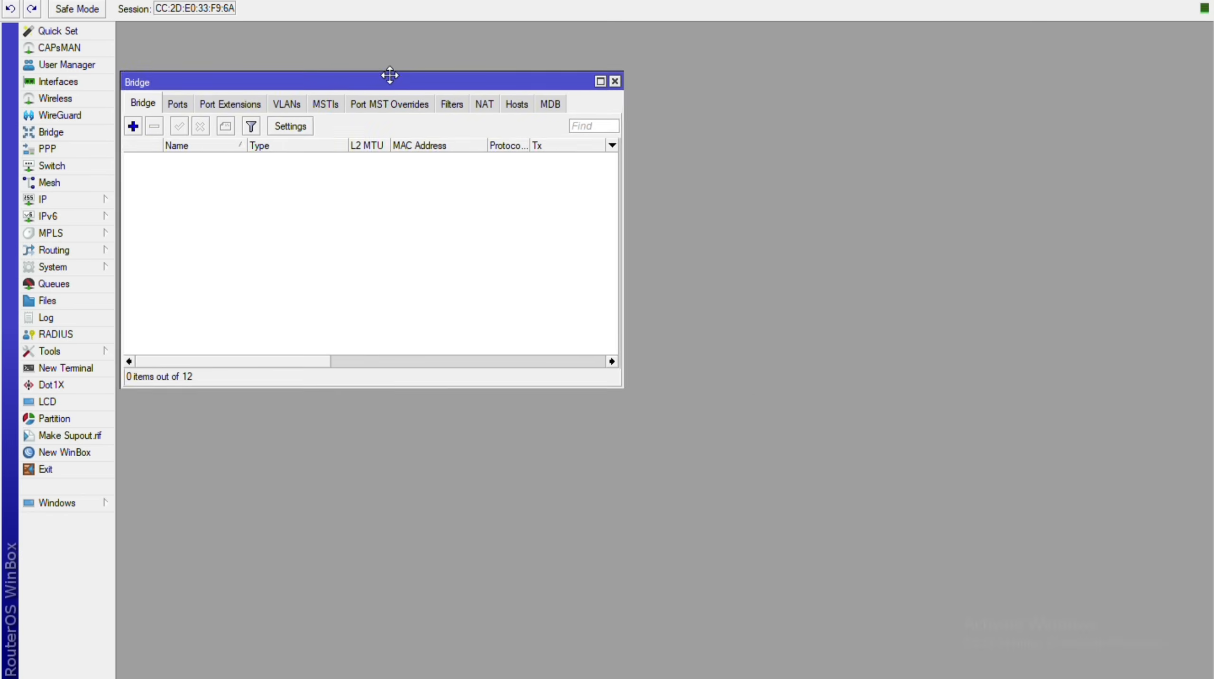
pyautogui.moveTo(390, 75); pyautogui.dragTo(544, 78)
pyautogui.click(332, 106)
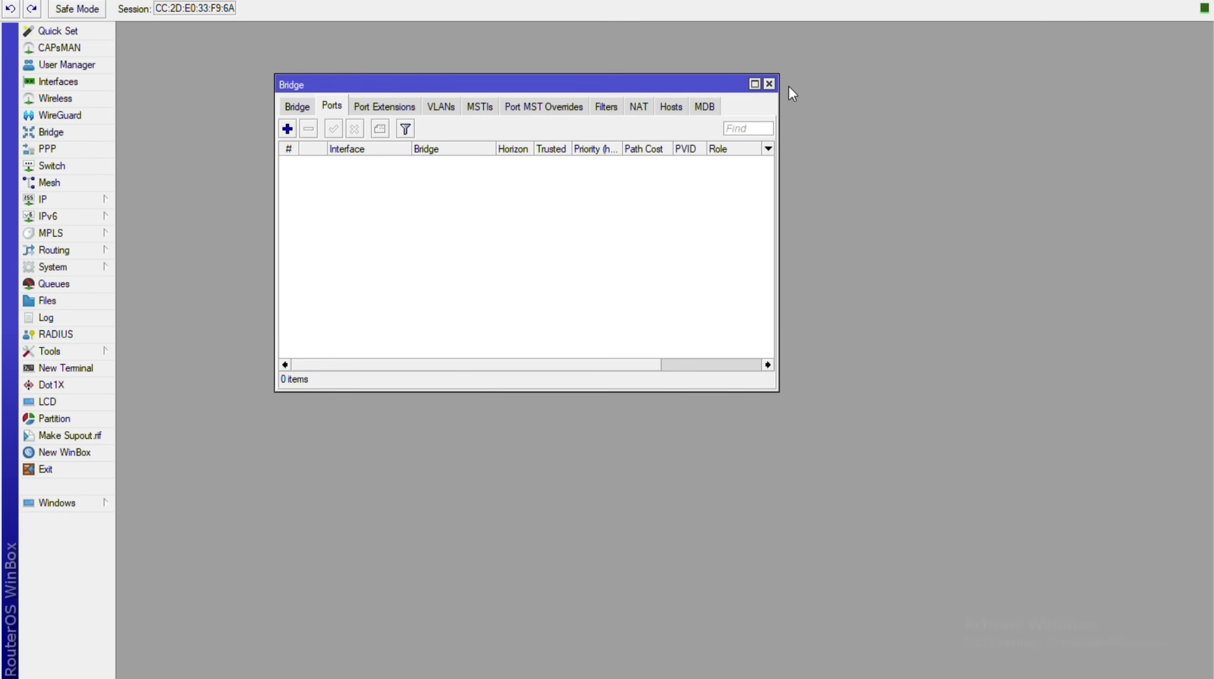
pyautogui.click(297, 106)
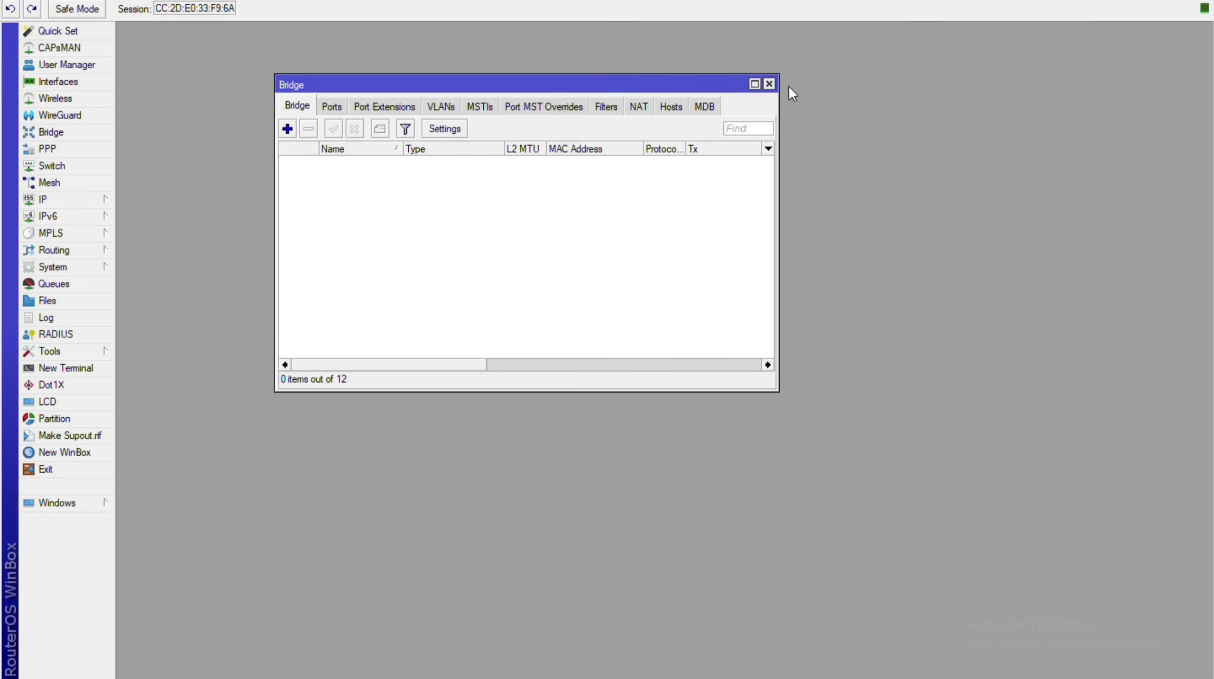
# Add two new bridges, bridge1 and bridge2, with default settings.
pyautogui.click(287, 128)
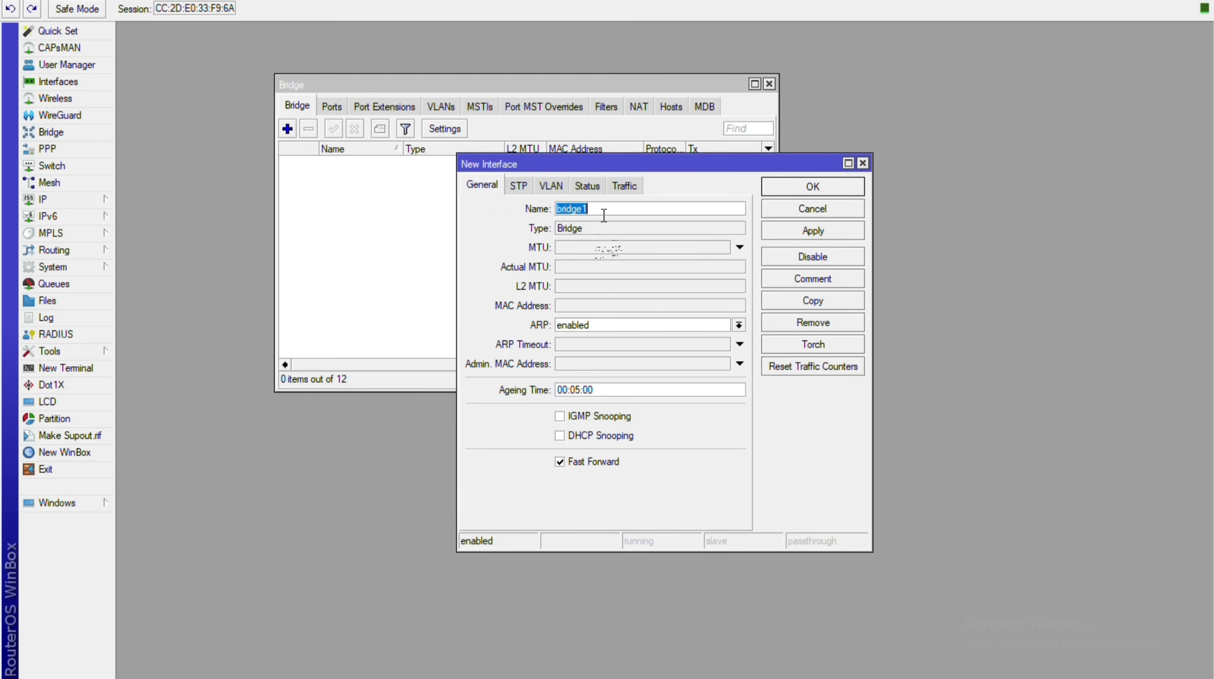
pyautogui.click(812, 230)
pyautogui.click(812, 186)
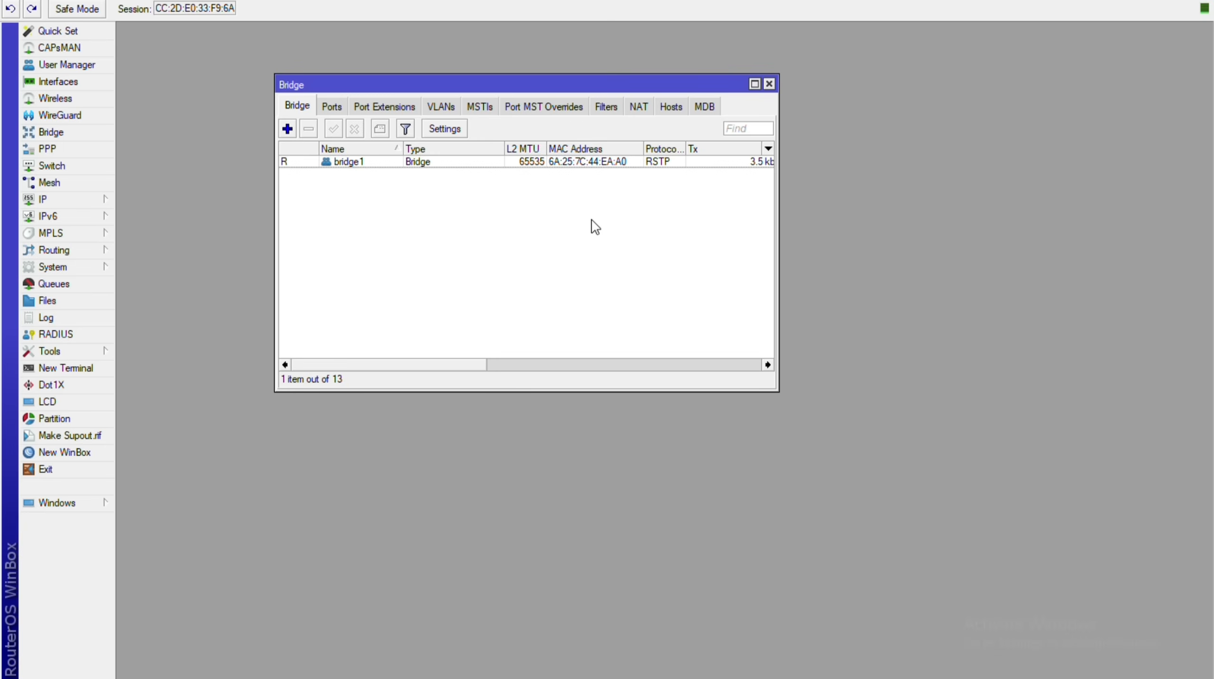
pyautogui.press('Insert')
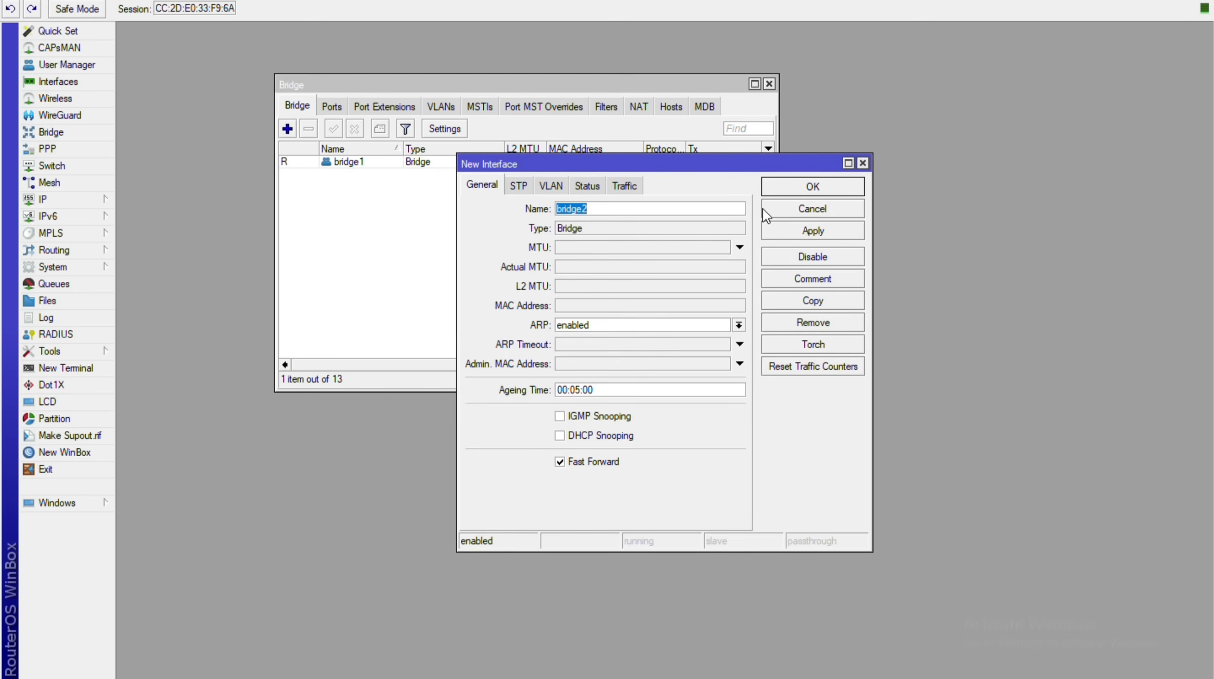
pyautogui.click(813, 230)
pyautogui.click(813, 186)
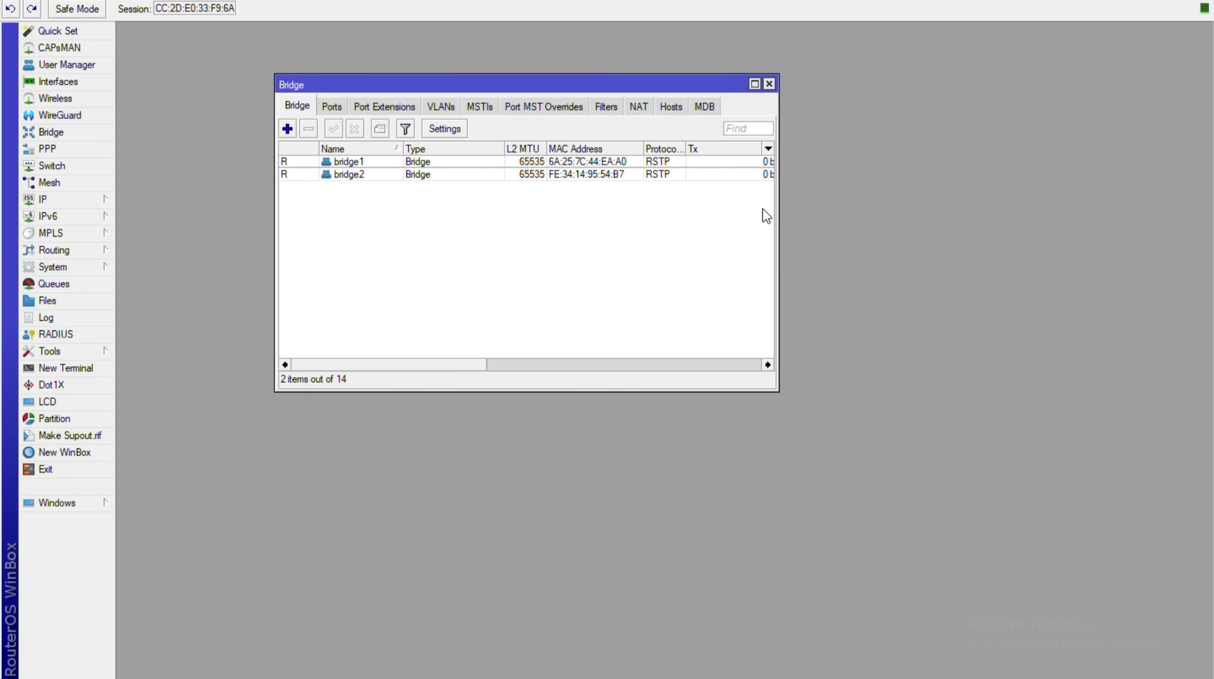
# Widen the Bridge window to show bridge1 and bridge2's type, L2 MTU and protocol columns.
pyautogui.moveTo(776, 262); pyautogui.dragTo(888, 266)
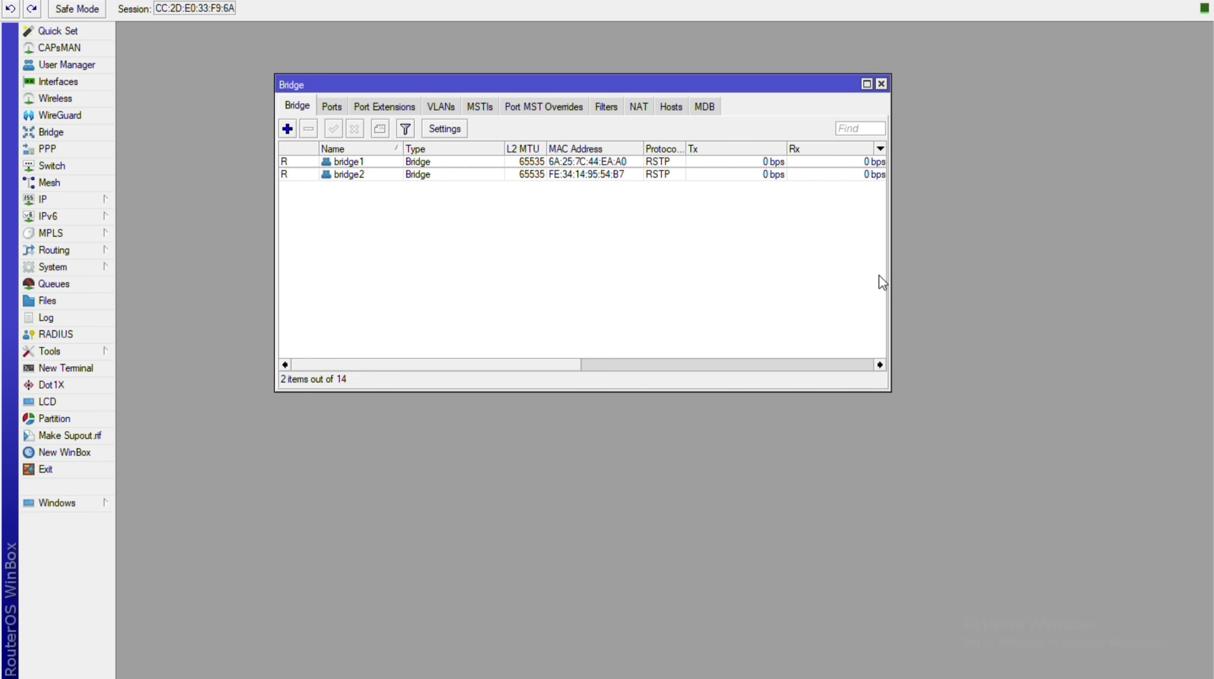
# Add ether2 as a port of bridge1.
pyautogui.hotkey('ctrl', 'Tab')
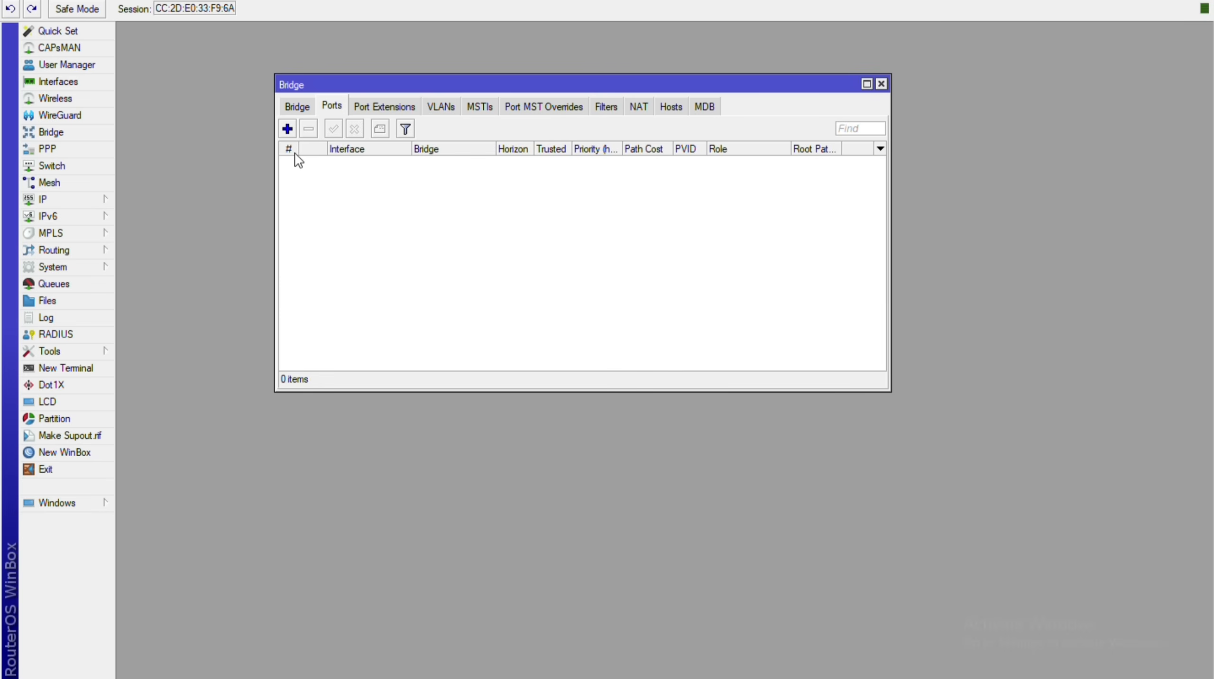
pyautogui.click(284, 130)
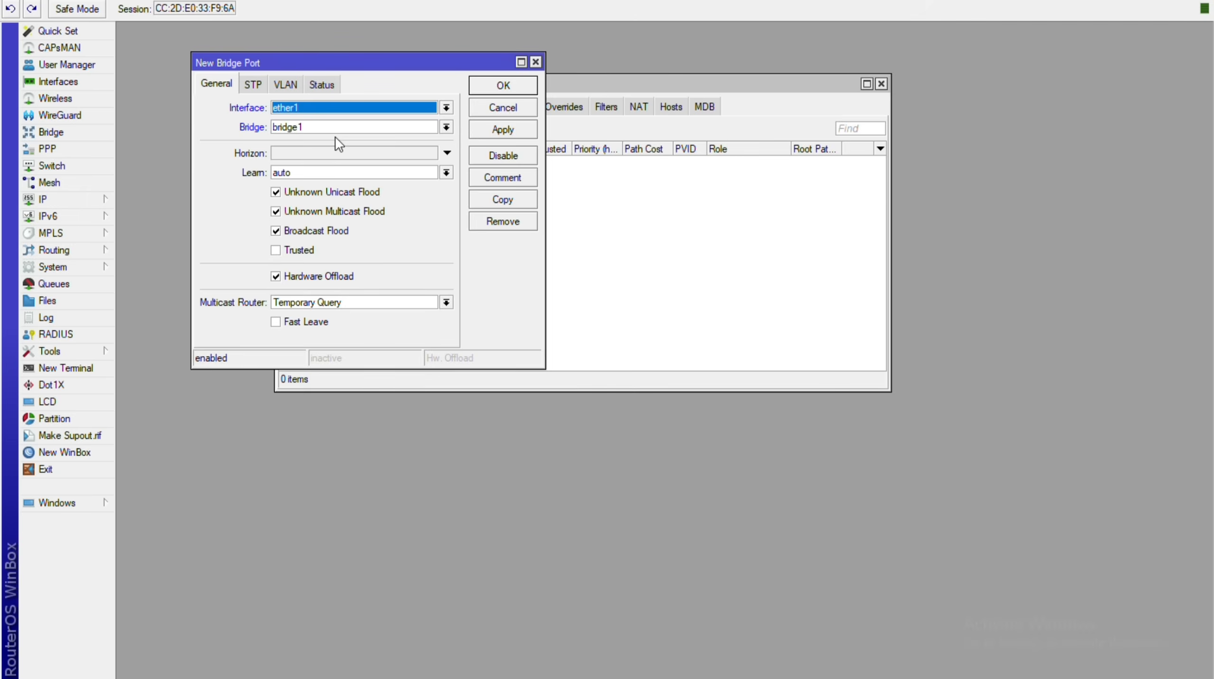
pyautogui.hotkey('alt', 'Down')
pyautogui.press('Down')
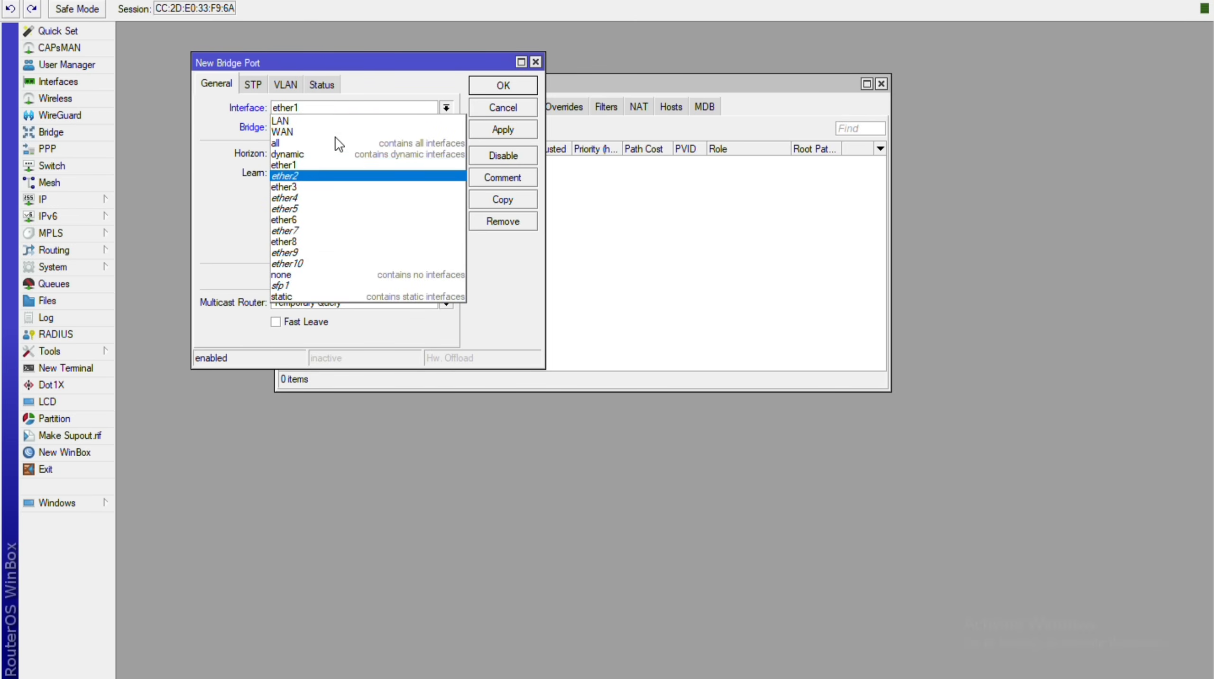
pyautogui.press('Up')
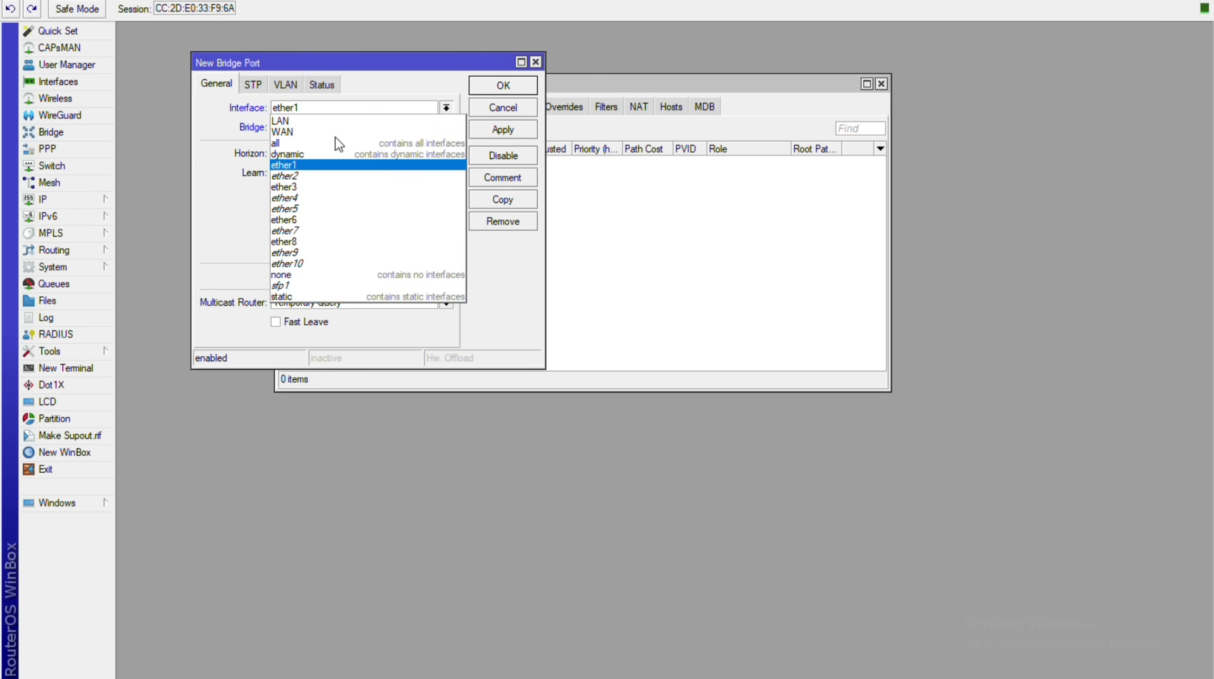
pyautogui.press('Down')
pyautogui.press('Return')
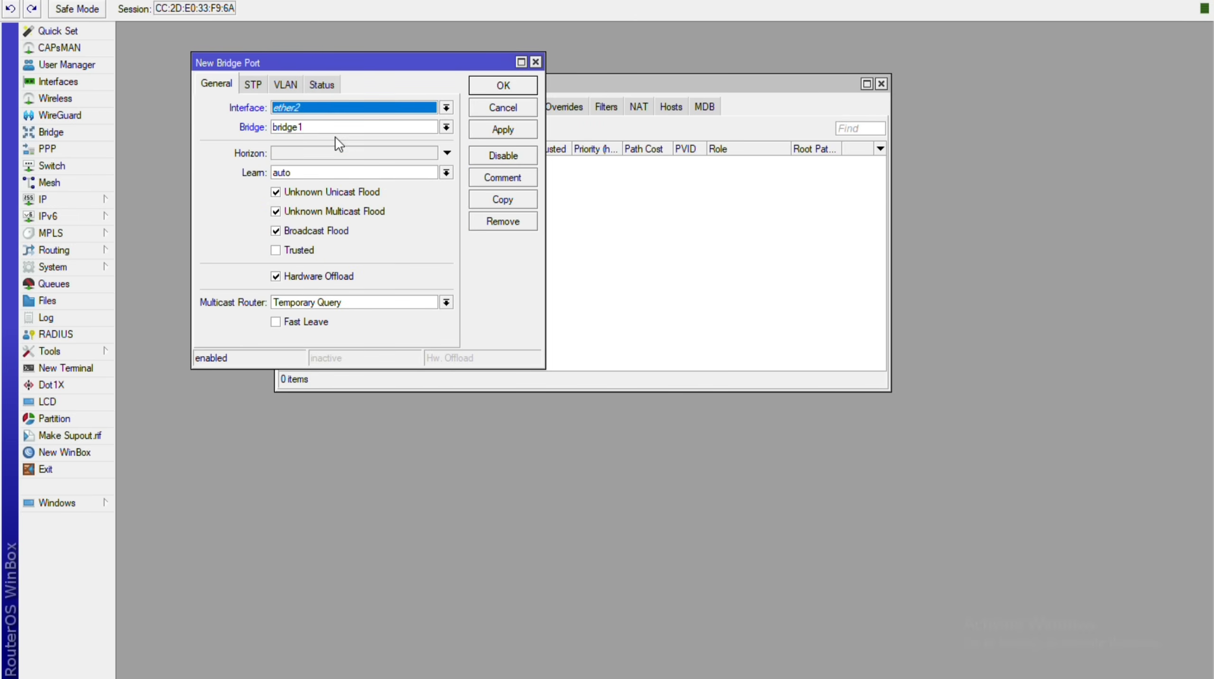
pyautogui.hotkey('alt', 'a')
pyautogui.press('Return')
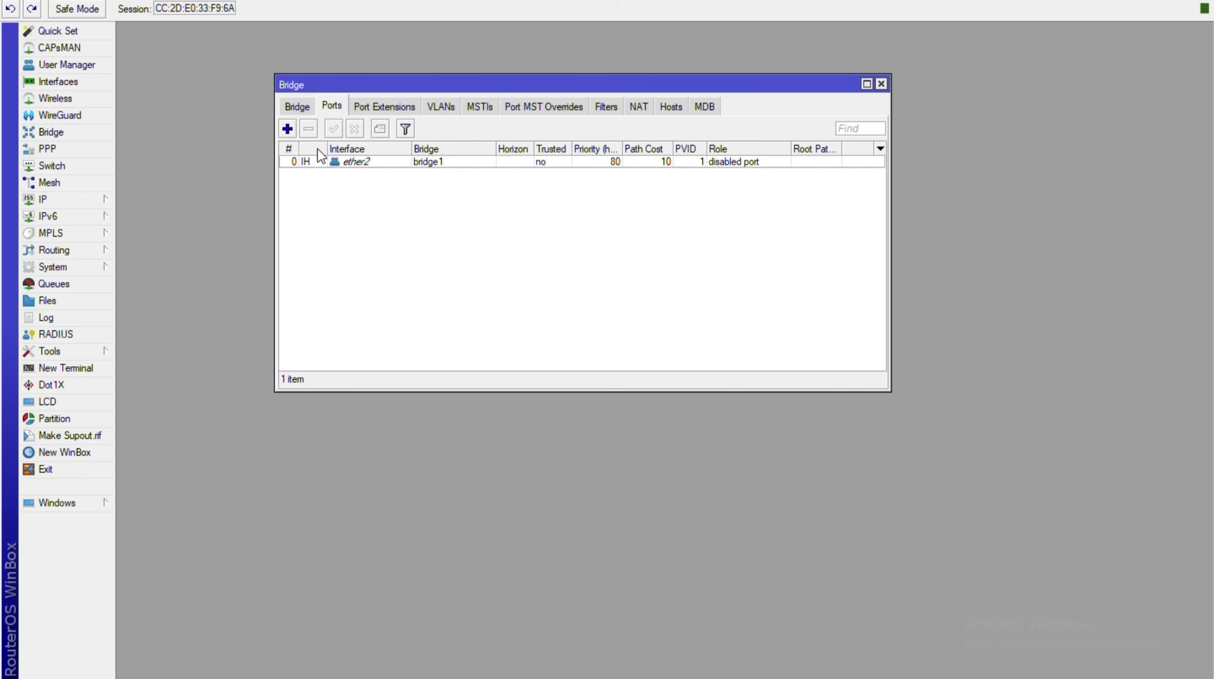
# Add ether3 and ether4 as ports of bridge1.
pyautogui.click(286, 129)
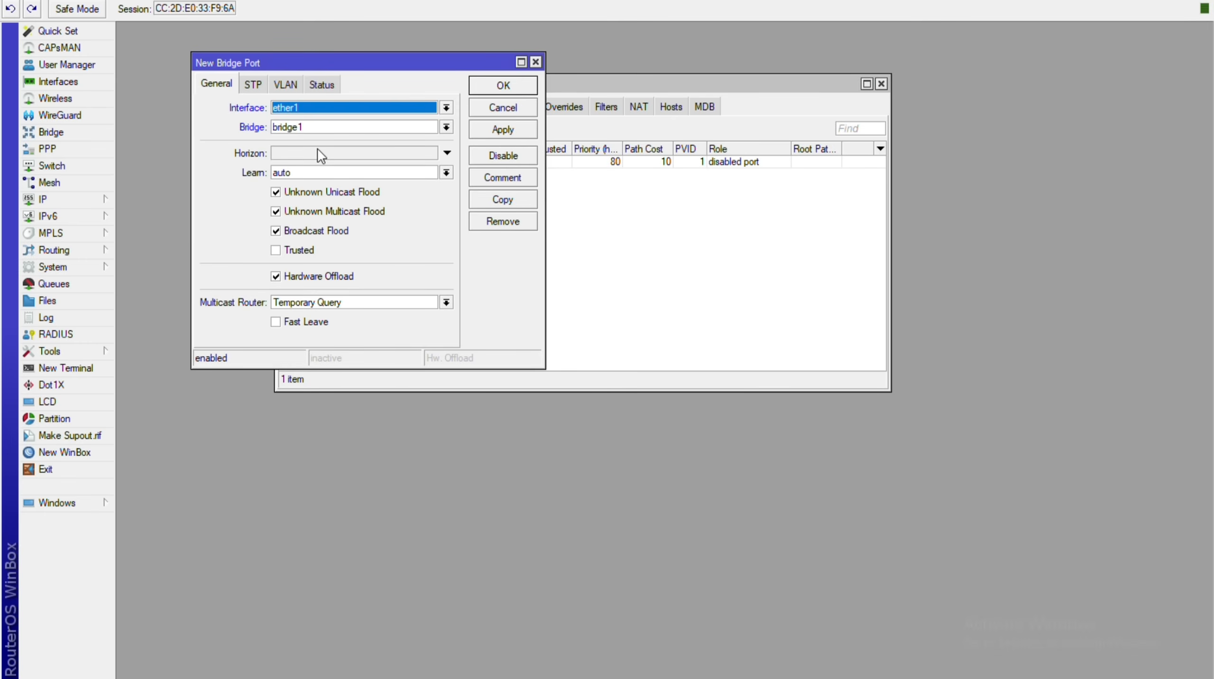
pyautogui.press('Down')
pyautogui.press('Up')
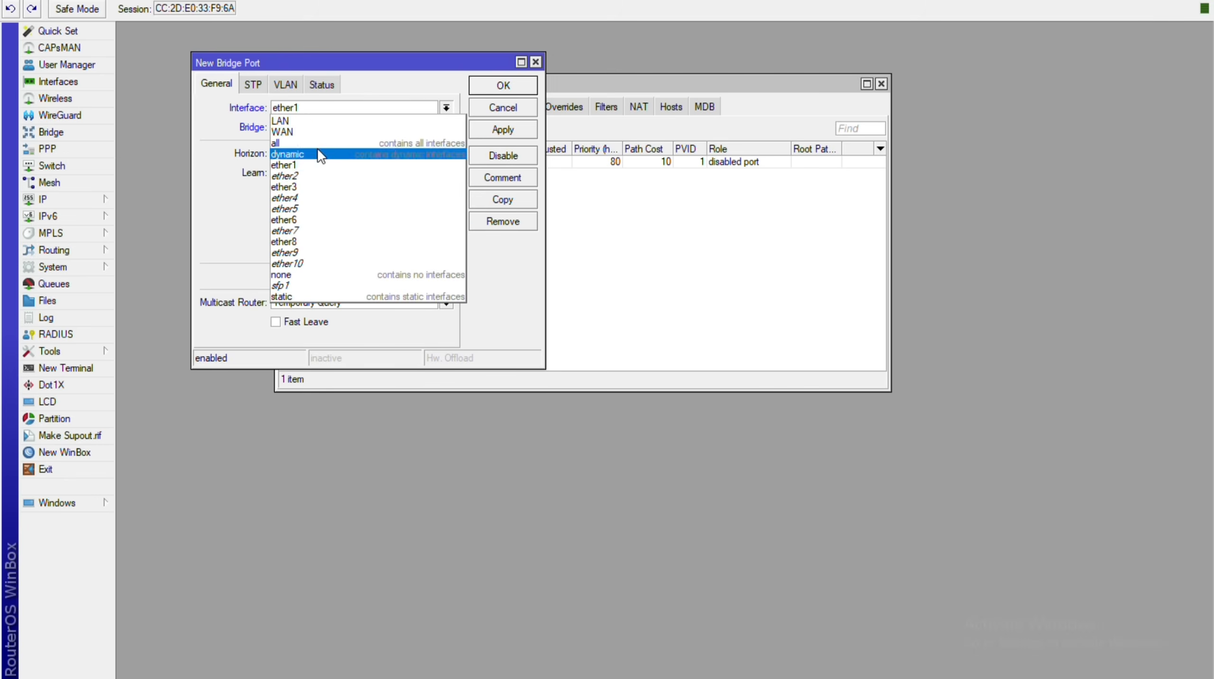
pyautogui.press('Down')
pyautogui.press('Down')
pyautogui.press('Down')
pyautogui.press('Down')
pyautogui.press('Up')
pyautogui.press('Return')
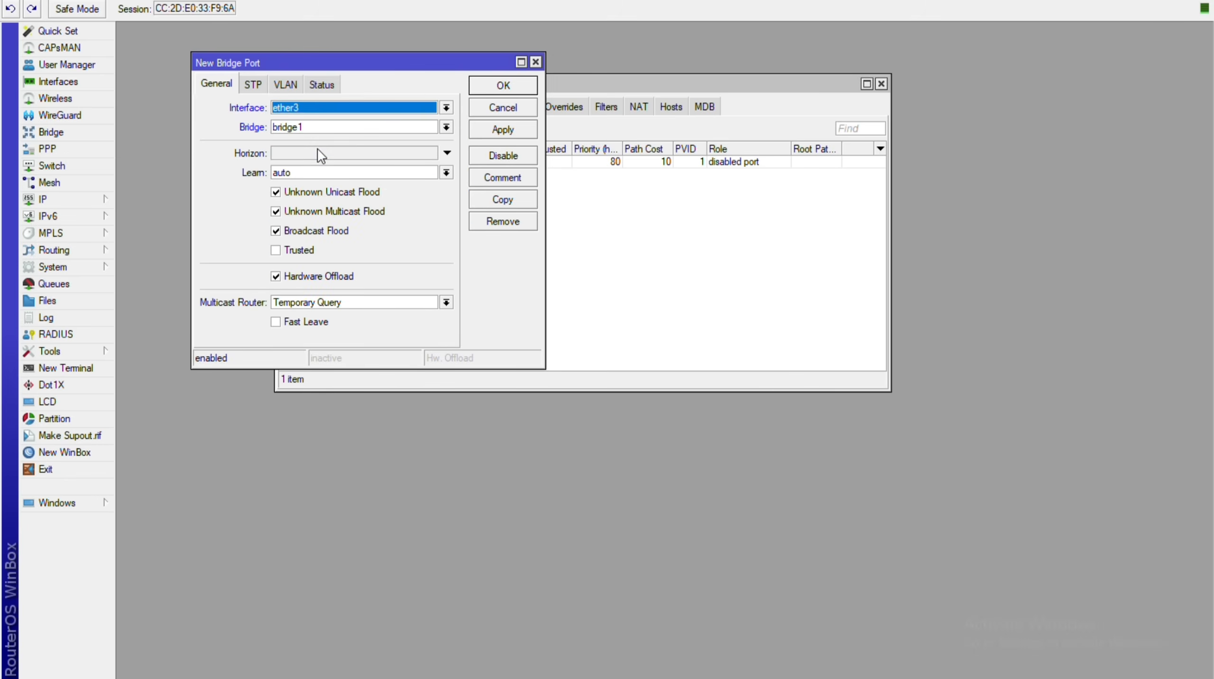
pyautogui.press('Return')
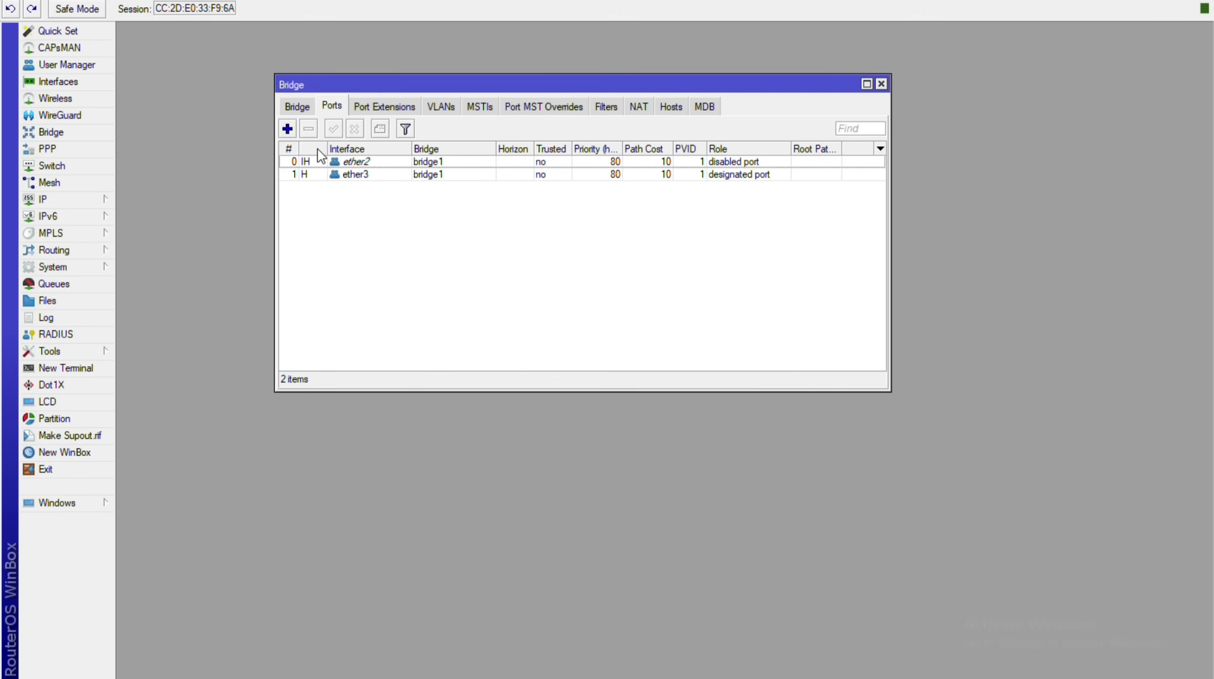
pyautogui.press('Insert')
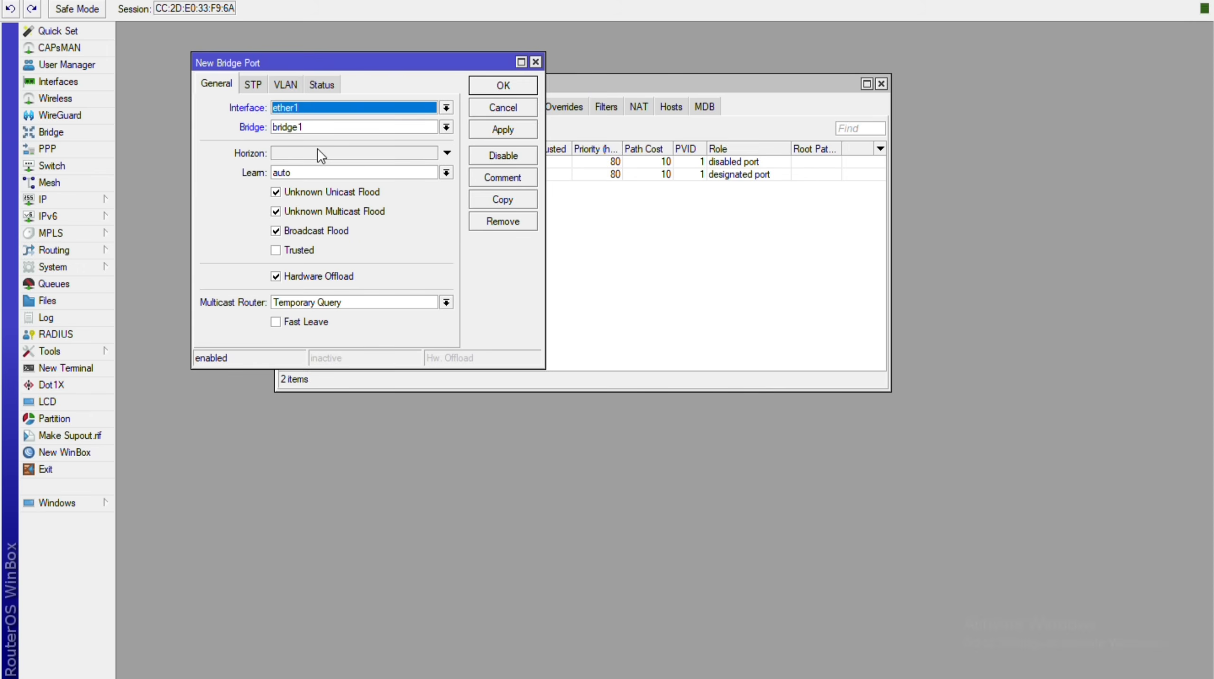
pyautogui.hotkey('alt', 'Down')
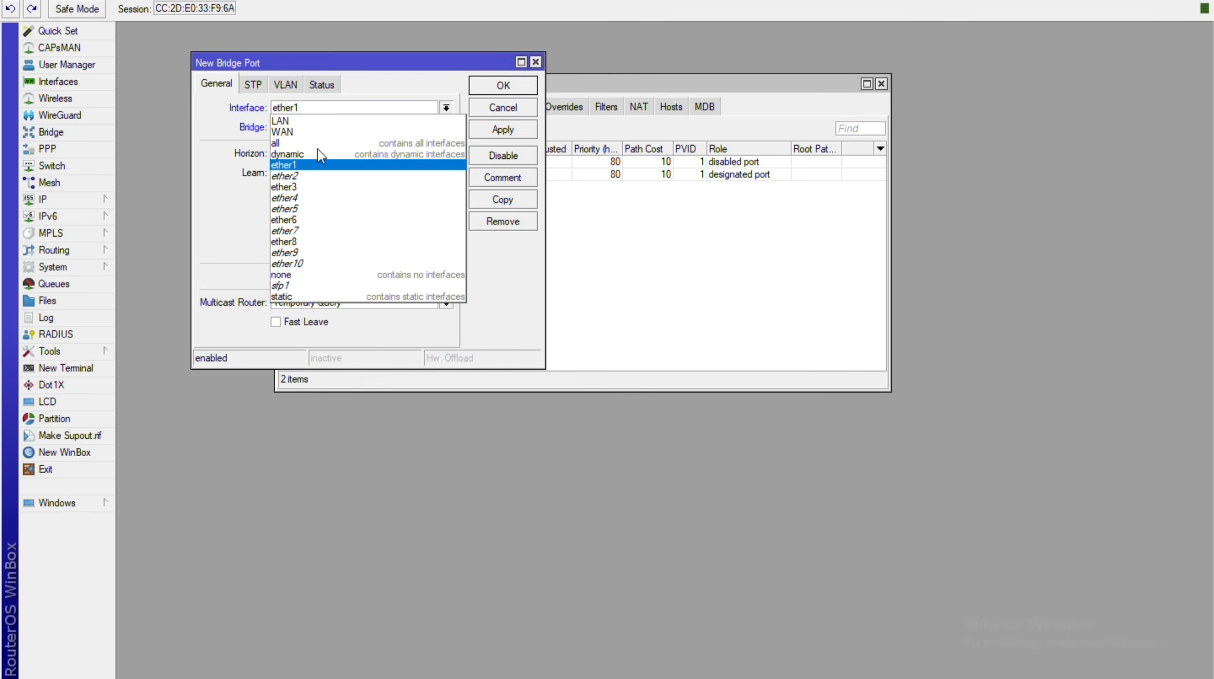
pyautogui.press('Down')
pyautogui.press('Down')
pyautogui.press('Down')
pyautogui.press('Return')
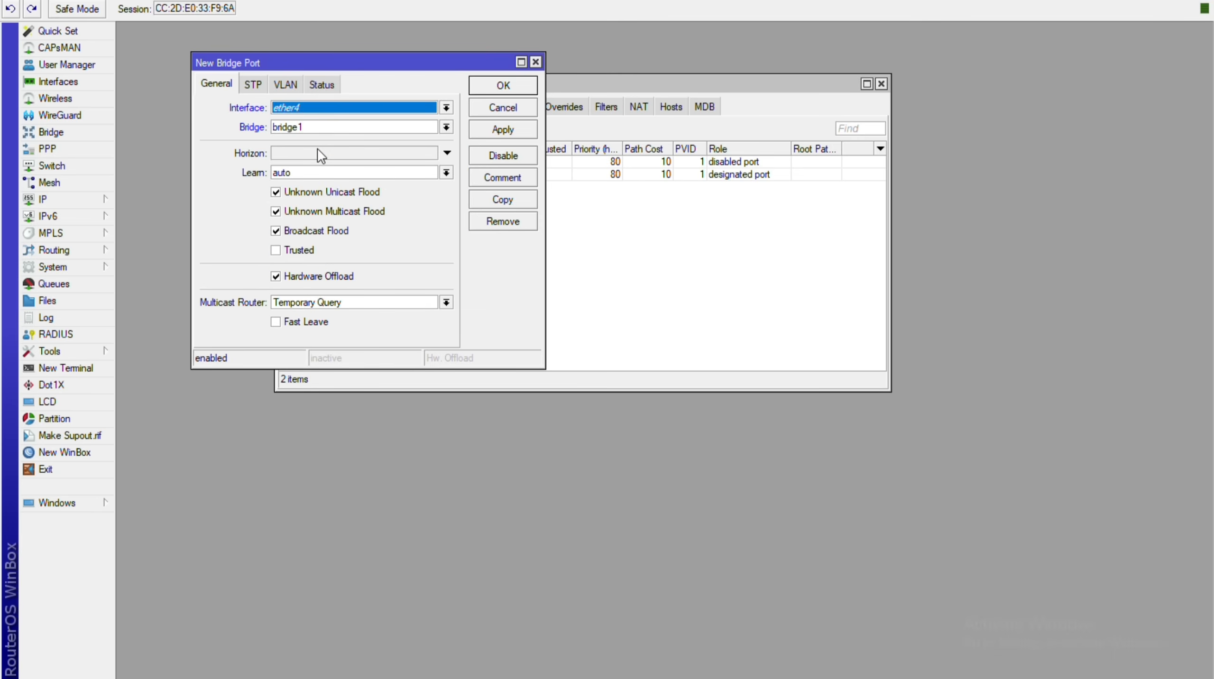
pyautogui.hotkey('alt', 'a')
pyautogui.press('Return')
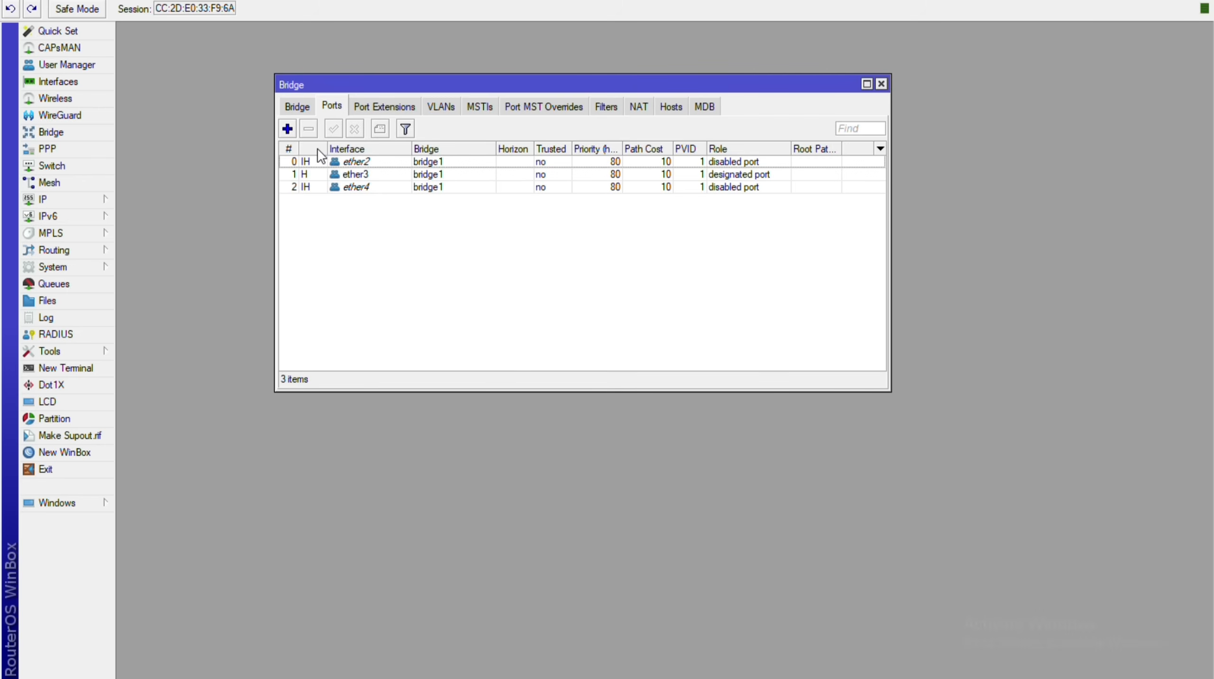
# Add ether5 to bridge1 and start a new port, choosing ether6 as its interface.
pyautogui.press('Insert')
pyautogui.press('Down')
pyautogui.press('Down')
pyautogui.press('Down')
pyautogui.press('Down')
pyautogui.press('Down')
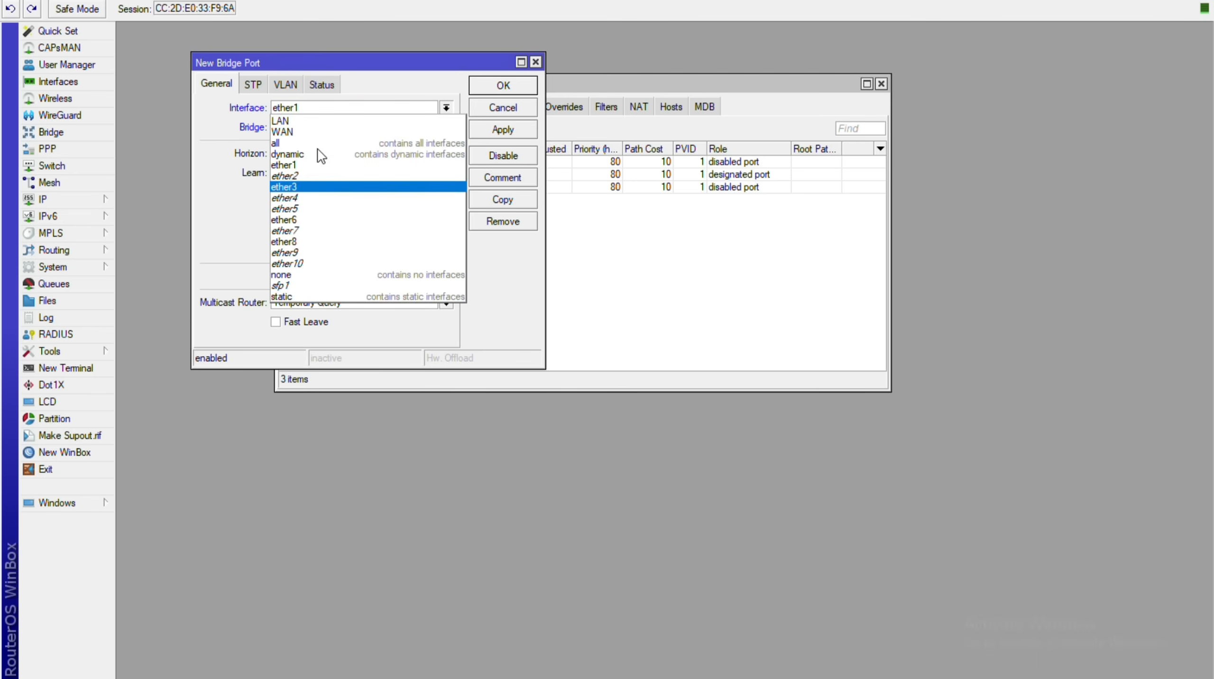
pyautogui.press('Return')
pyautogui.press('Return')
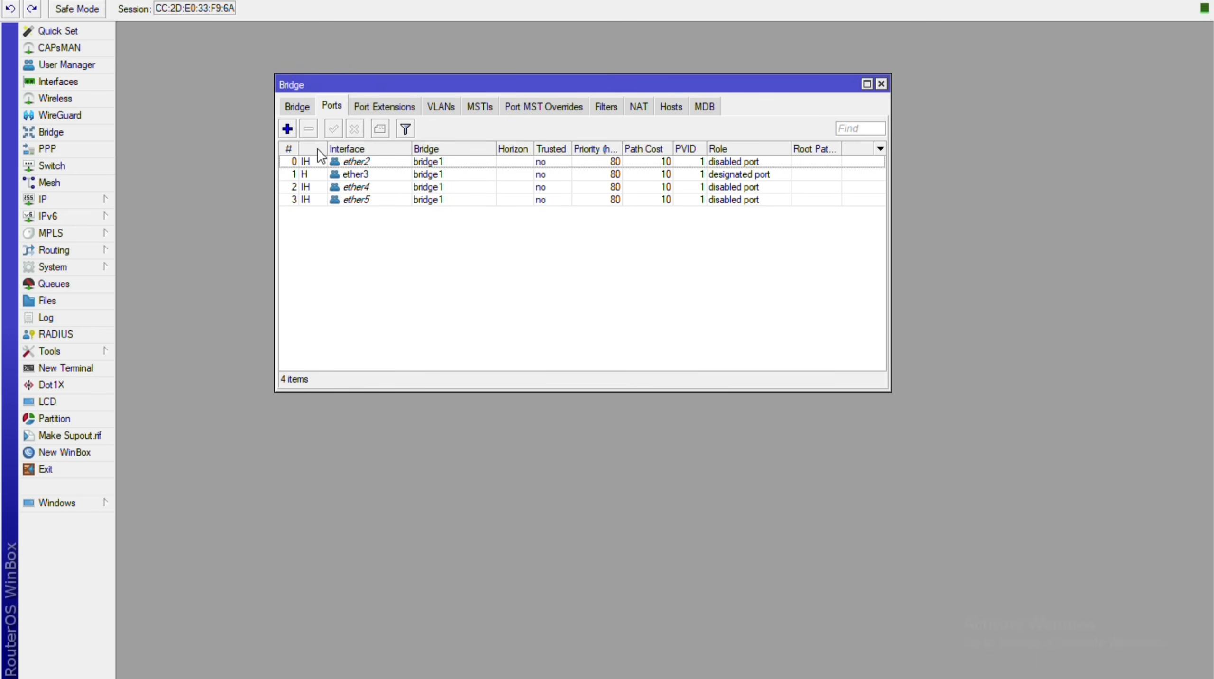
pyautogui.press('Insert')
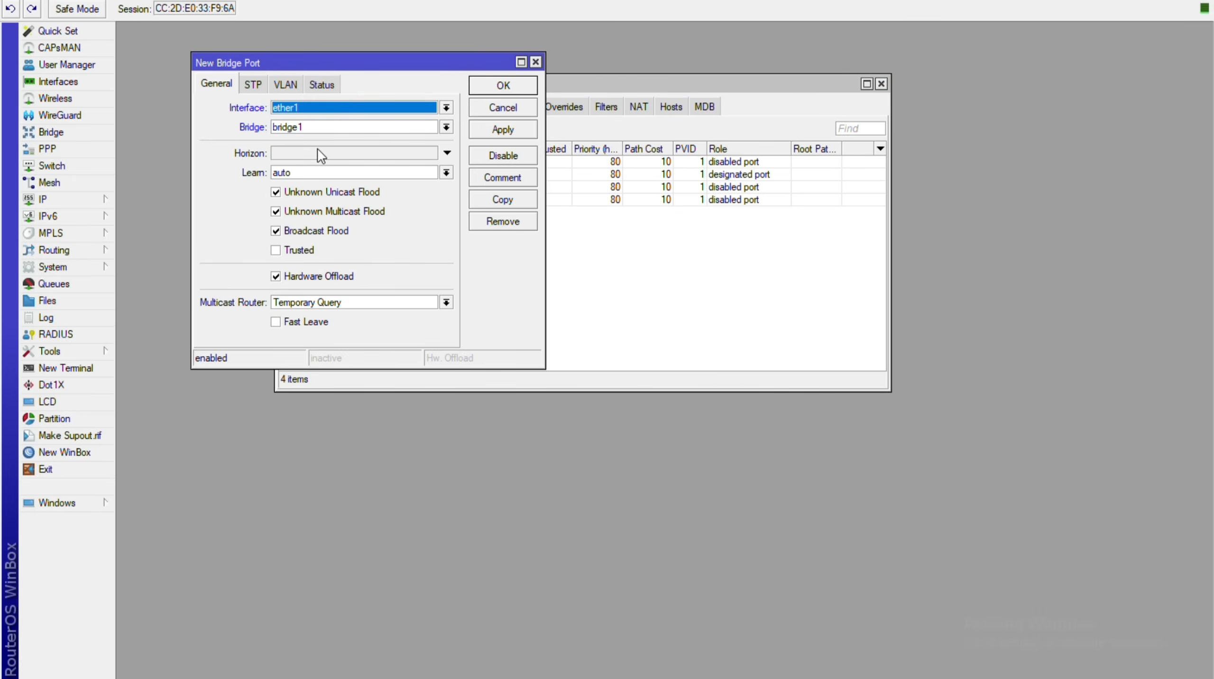
pyautogui.press('Down')
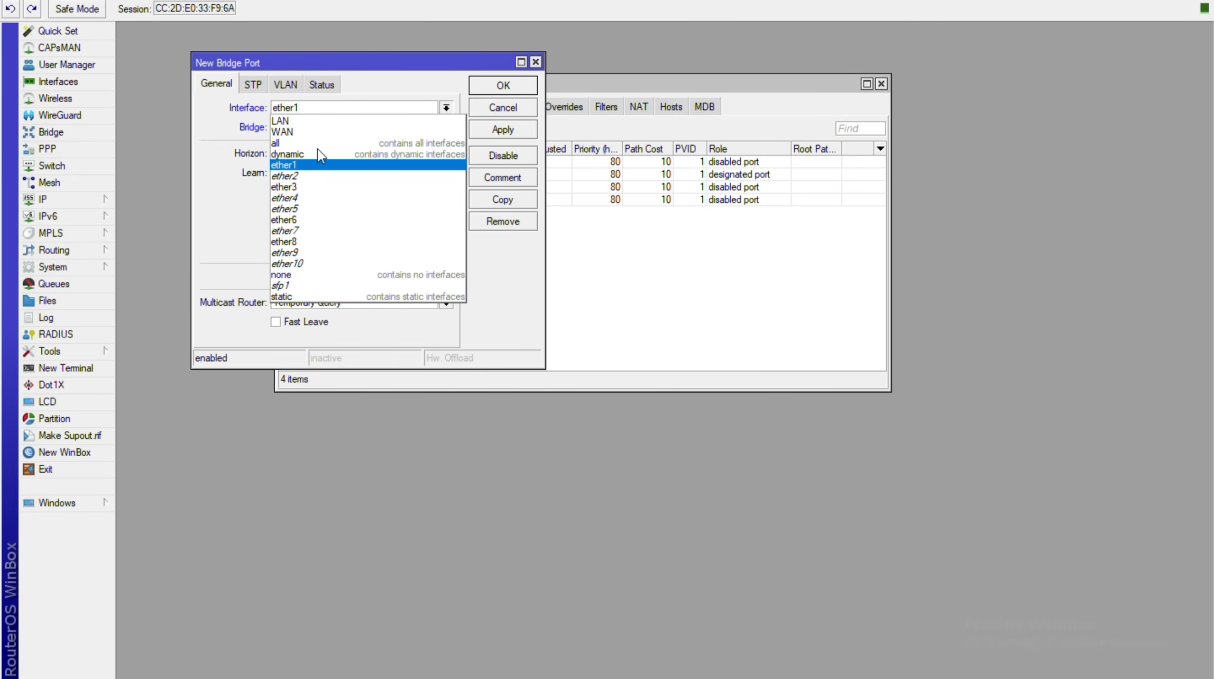
pyautogui.press('Escape')
pyautogui.press('Down')
pyautogui.press('Down')
pyautogui.press('Down')
pyautogui.press('Down')
pyautogui.press('Down')
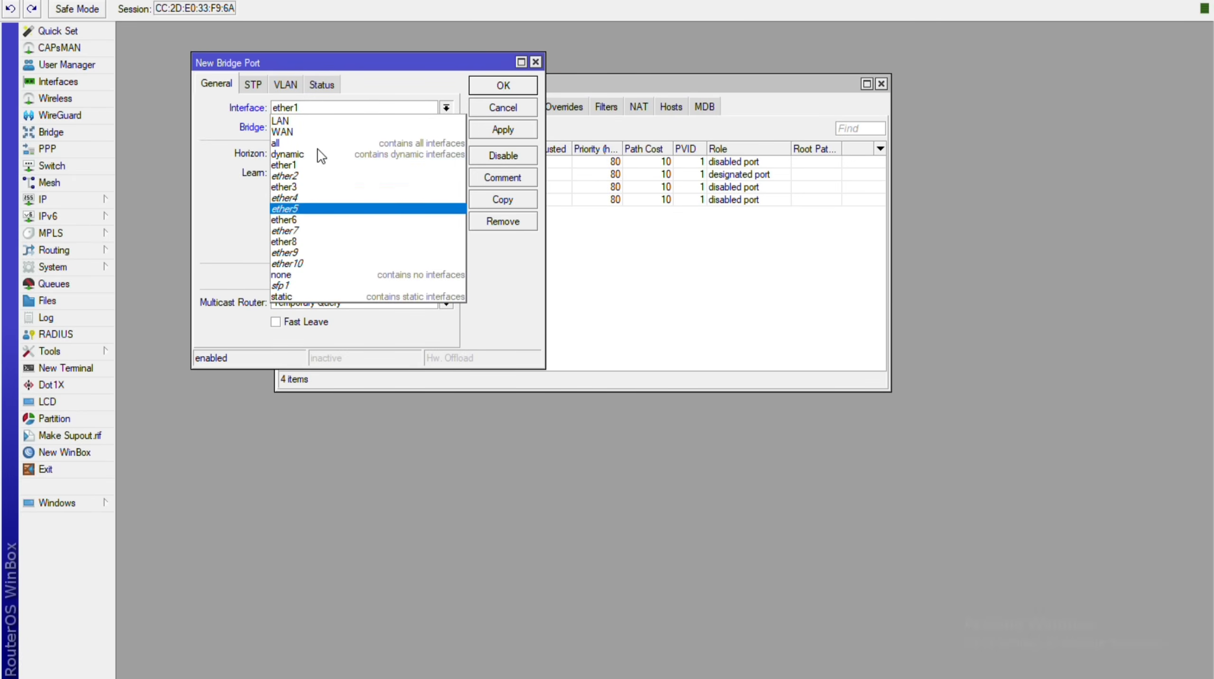
pyautogui.press('Down')
pyautogui.press('Down')
# Put ether6 and ether7 on bridge2 as bridge ports.
pyautogui.press('Up')
pyautogui.press('Return')
pyautogui.press('Tab')
pyautogui.press('Down')
pyautogui.press('Down')
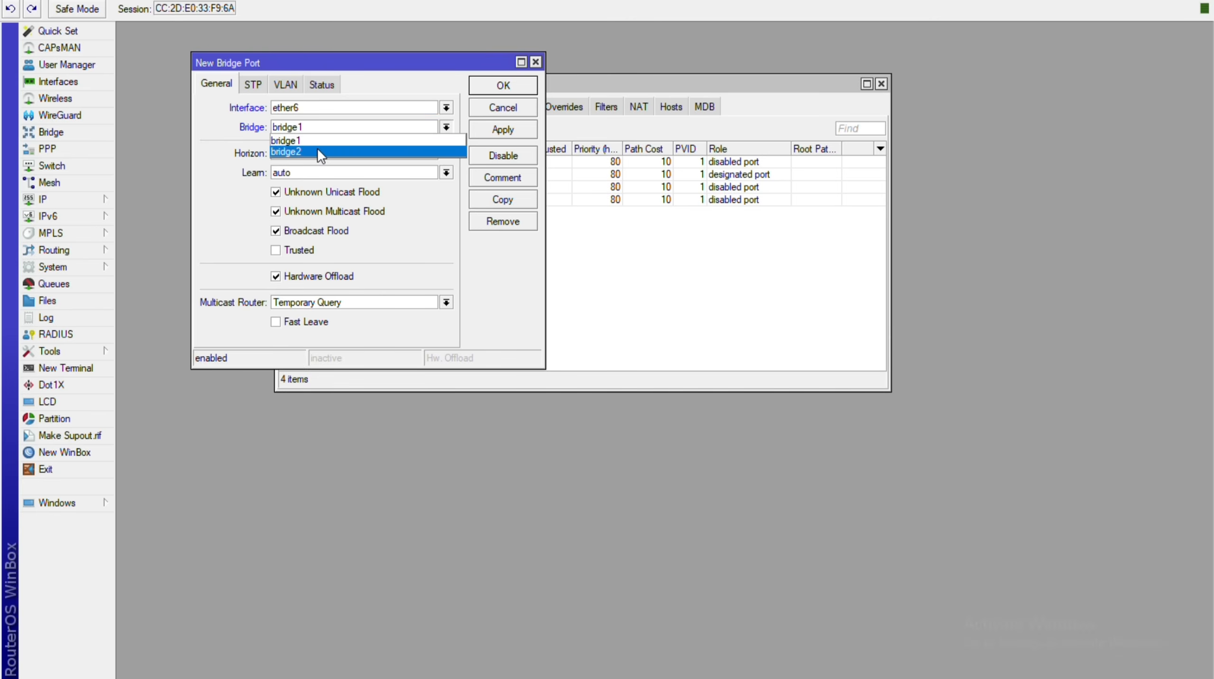
pyautogui.press('Return')
pyautogui.press('Return')
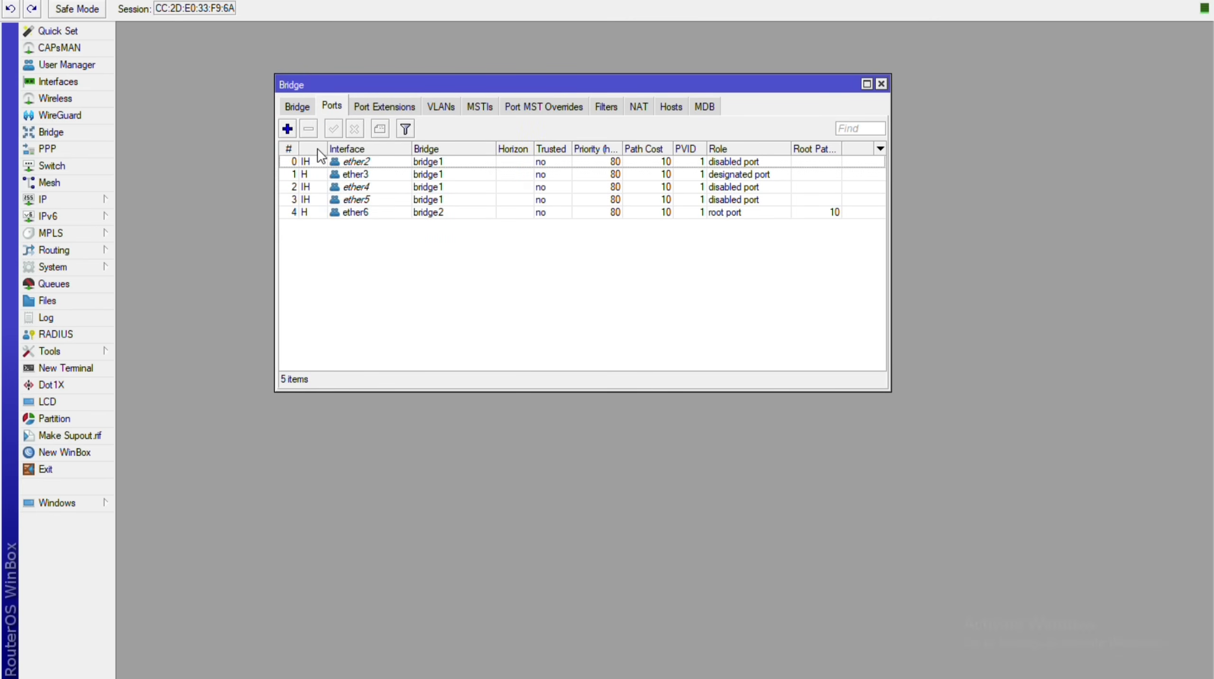
pyautogui.press('Insert')
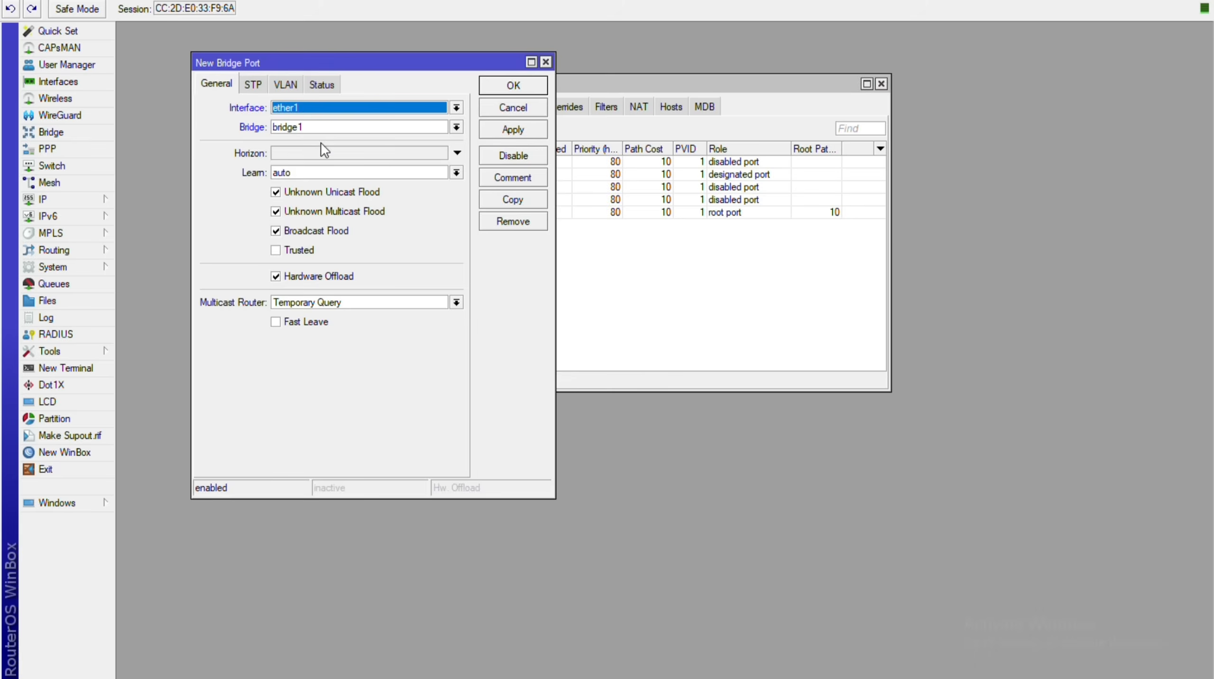
pyautogui.press('Down')
pyautogui.press('Down')
pyautogui.press('Down')
pyautogui.press('Down')
pyautogui.press('Down')
pyautogui.press('Down')
pyautogui.press('Down')
pyautogui.press('Return')
pyautogui.press('Tab')
pyautogui.press('Down')
pyautogui.press('Down')
pyautogui.press('Return')
pyautogui.press('Return')
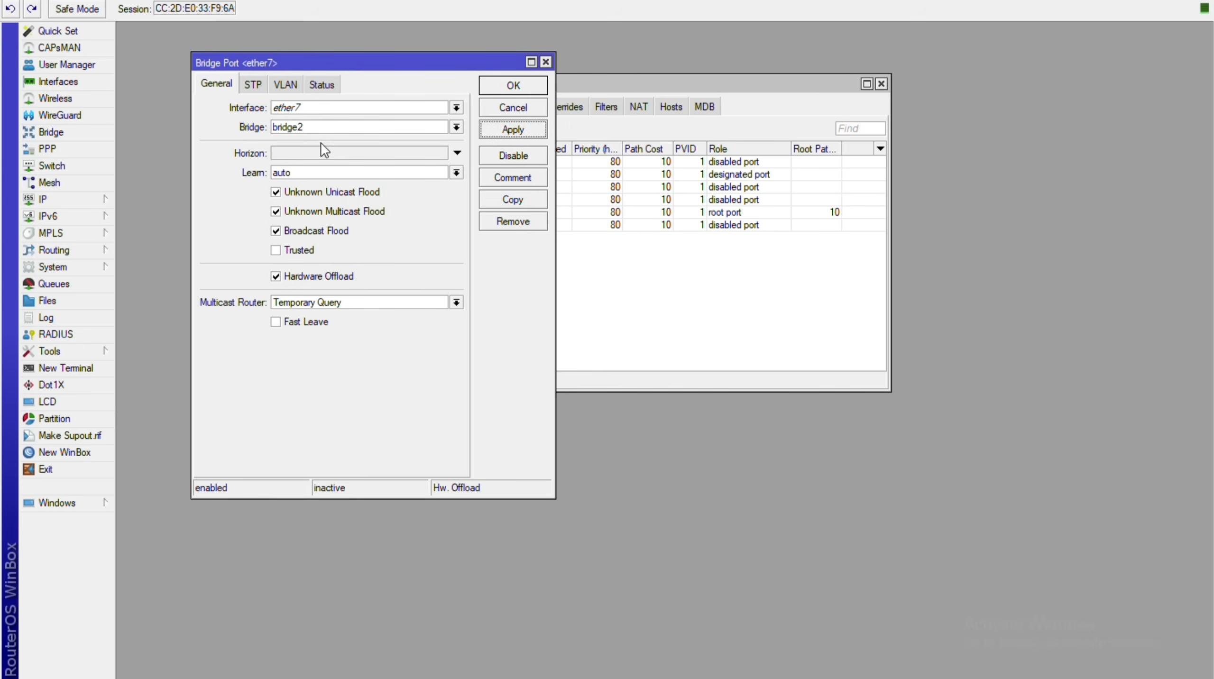
# Add ether8 as a port of bridge2.
pyautogui.press('Insert')
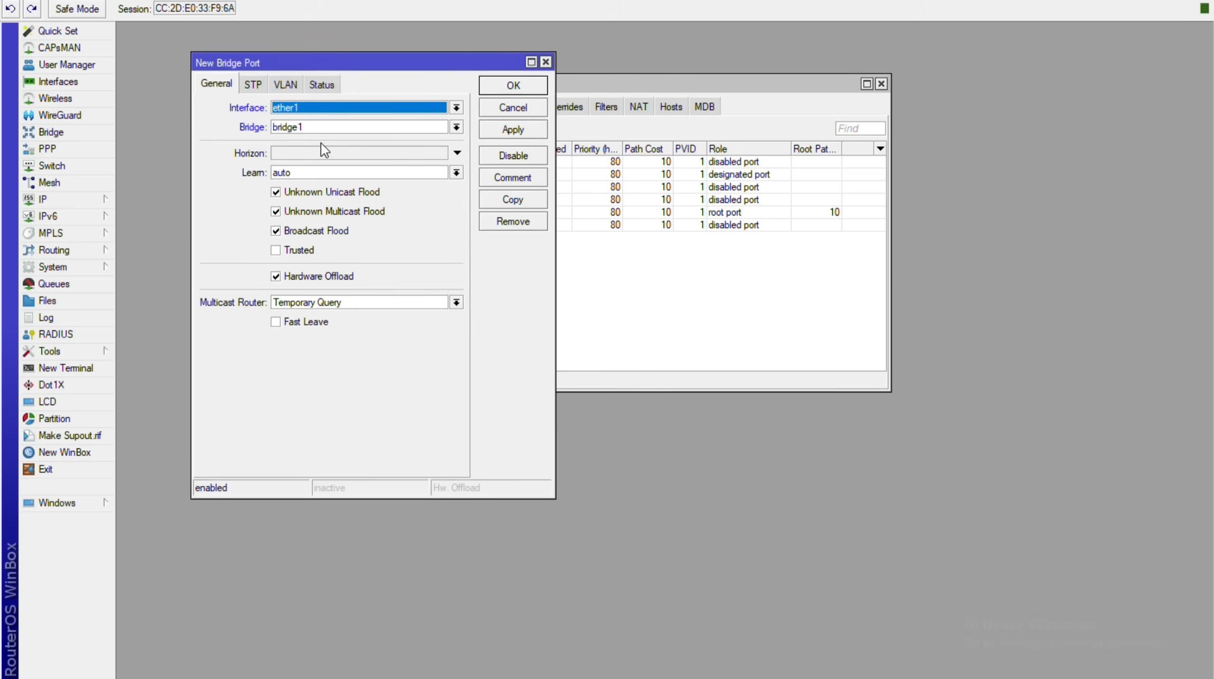
pyautogui.press('Down')
pyautogui.press('Down')
pyautogui.press('Down')
pyautogui.press('Down')
pyautogui.press('Down')
pyautogui.press('Down')
pyautogui.press('Down')
pyautogui.press('Down')
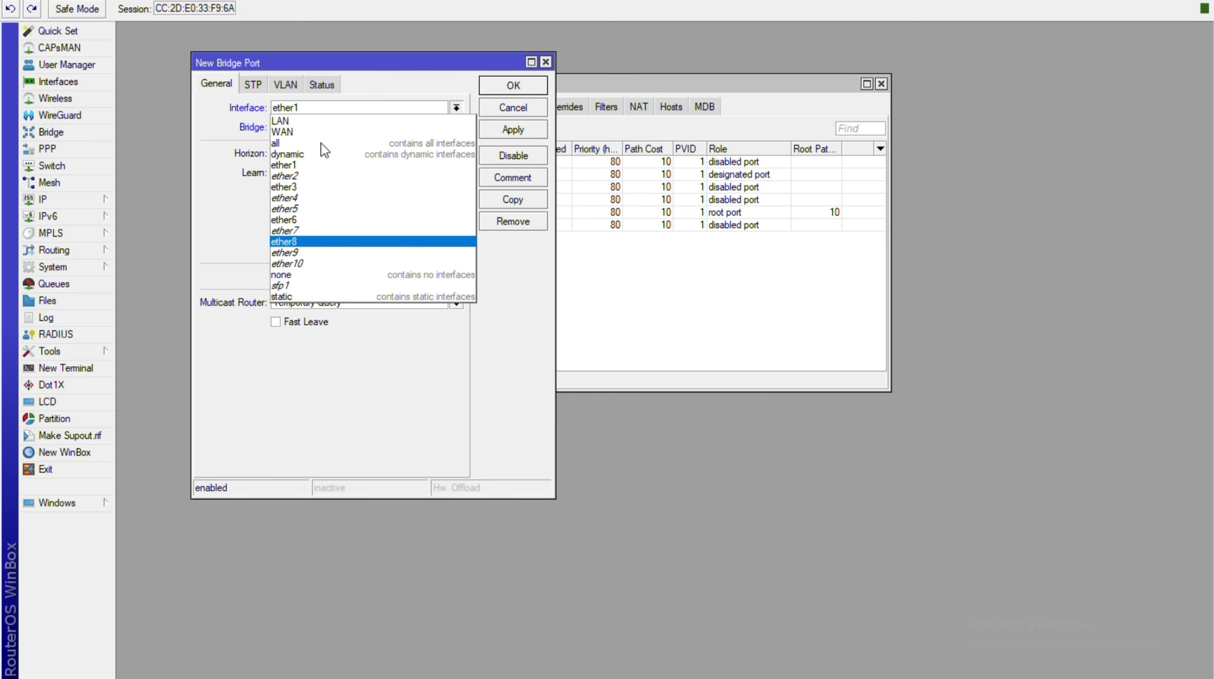
pyautogui.press('Return')
pyautogui.press('Tab')
pyautogui.press('Down')
pyautogui.press('Down')
pyautogui.press('Return')
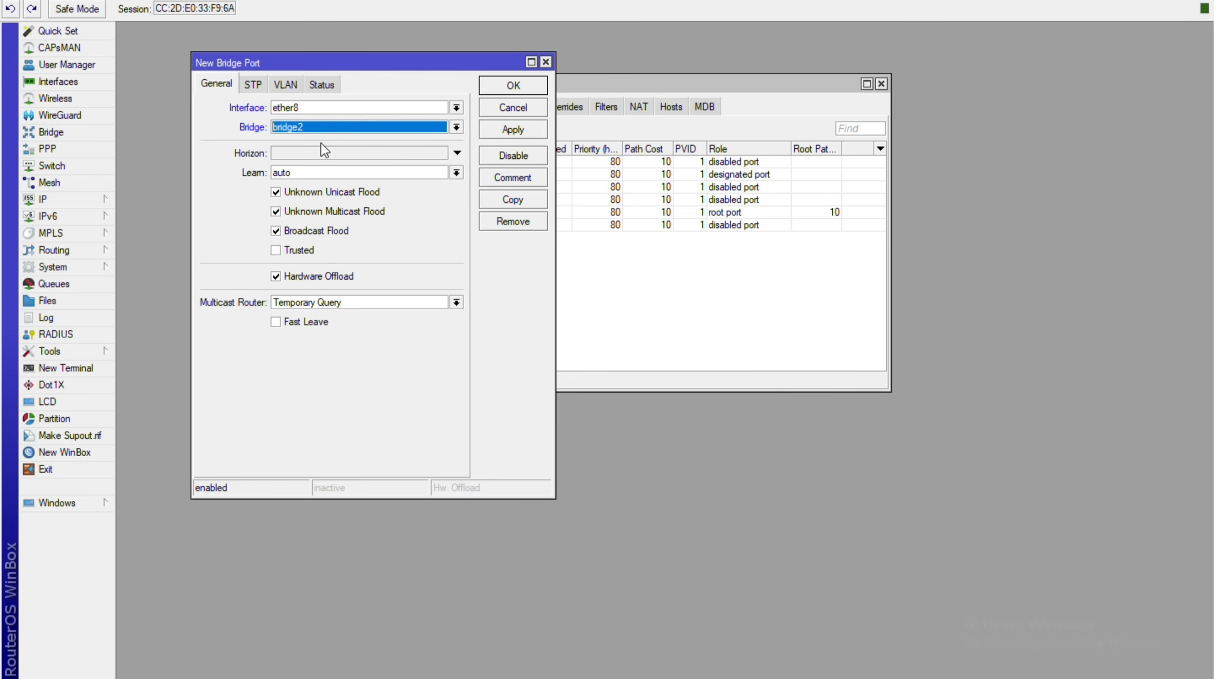
pyautogui.press('Return')
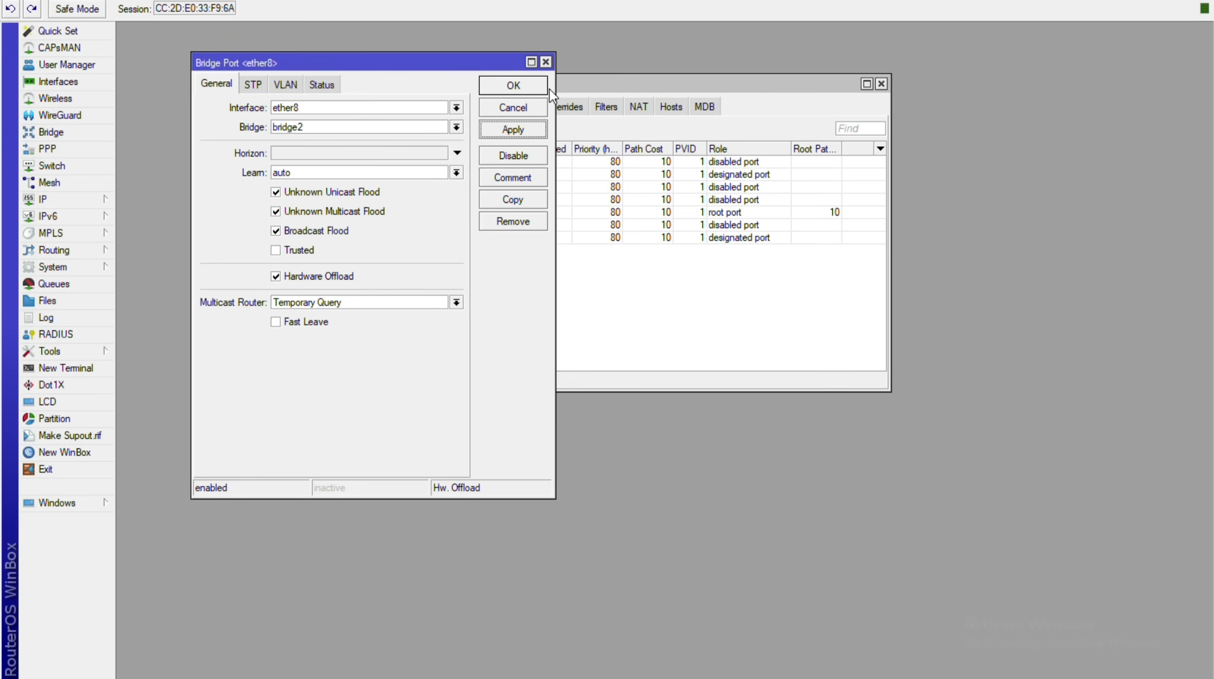
pyautogui.click(549, 89)
# Add ether9 as a port of bridge2.
pyautogui.click(282, 127)
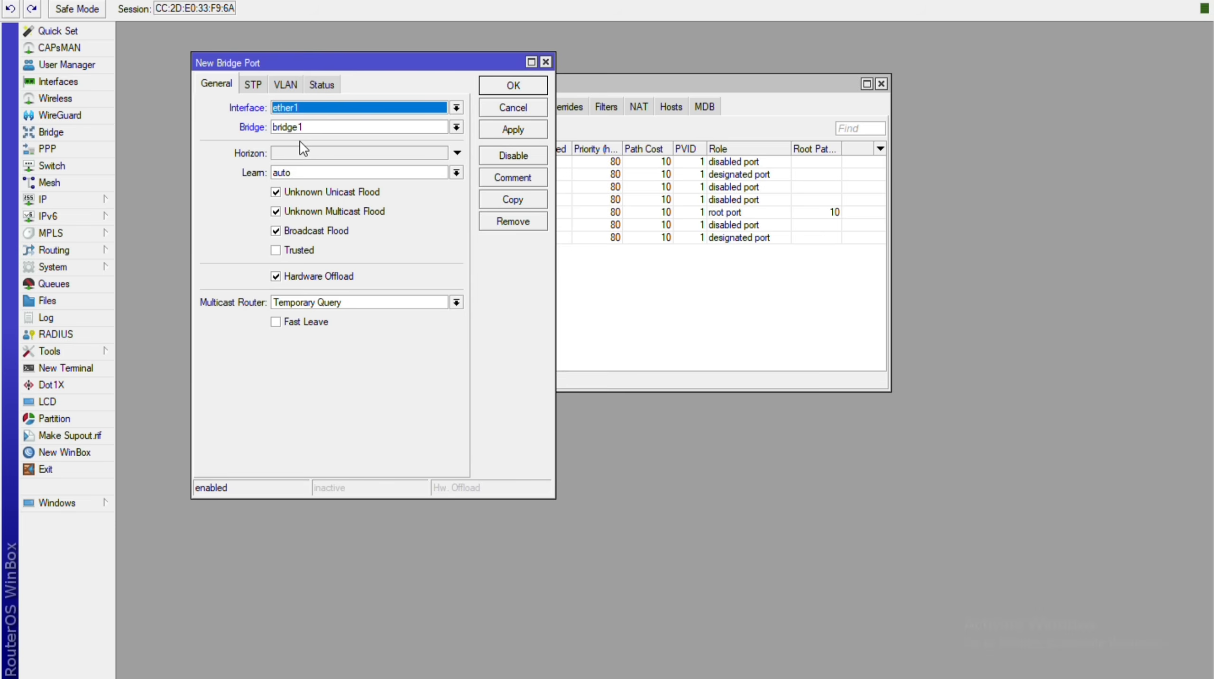
pyautogui.press('Tab')
pyautogui.press('Down')
pyautogui.press('Down')
pyautogui.press('Return')
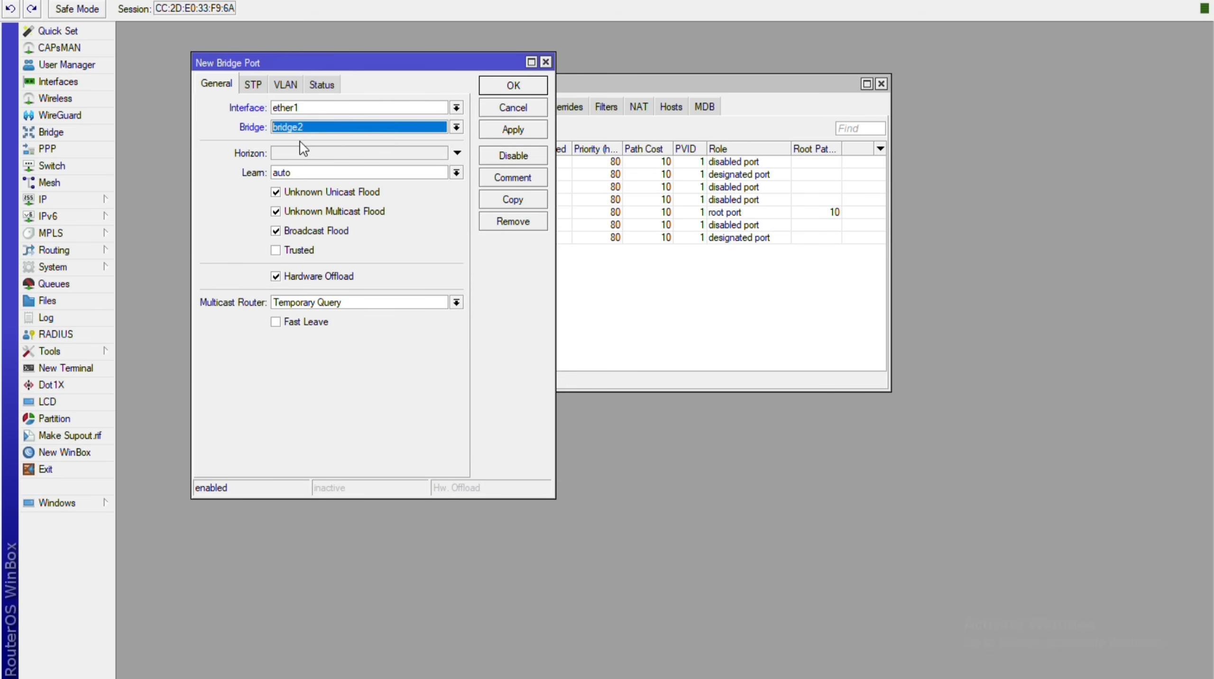
pyautogui.hotkey('shift', 'Tab')
pyautogui.press('Down')
pyautogui.press('Down')
pyautogui.press('Down')
pyautogui.press('Down')
pyautogui.press('Down')
pyautogui.press('Down')
pyautogui.press('Down')
pyautogui.press('Down')
pyautogui.press('Down')
pyautogui.press('Down')
pyautogui.press('Down')
pyautogui.press('Return')
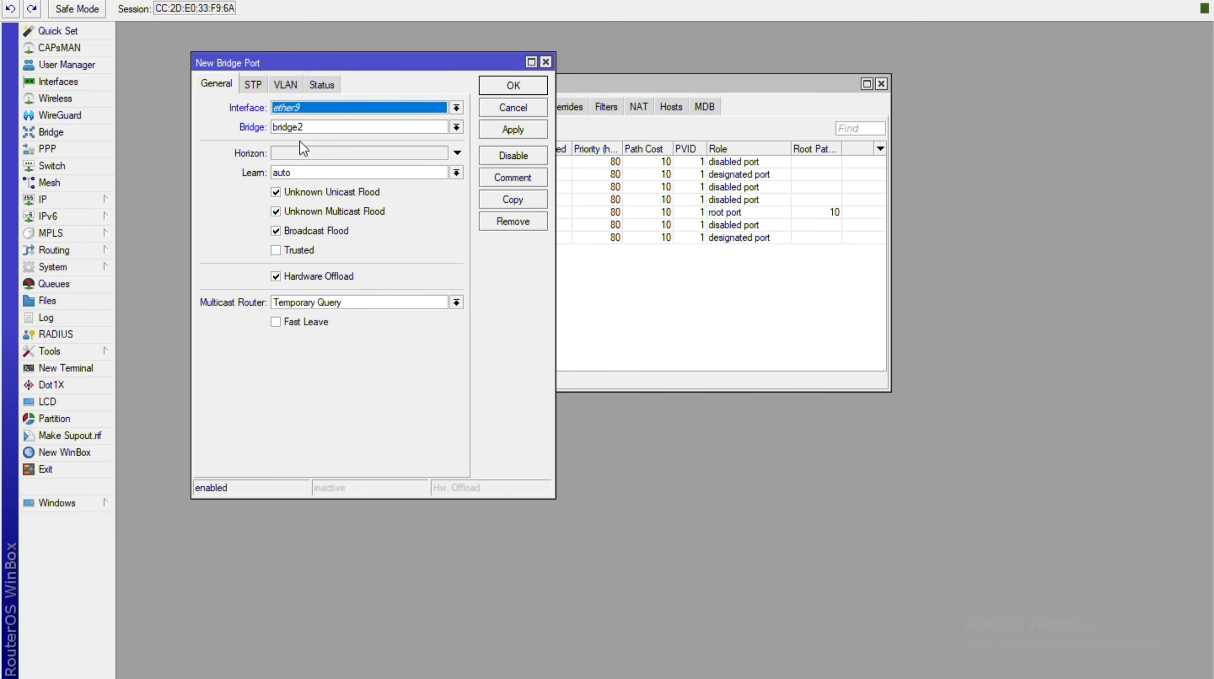
pyautogui.hotkey('alt', 'a')
pyautogui.press('Return')
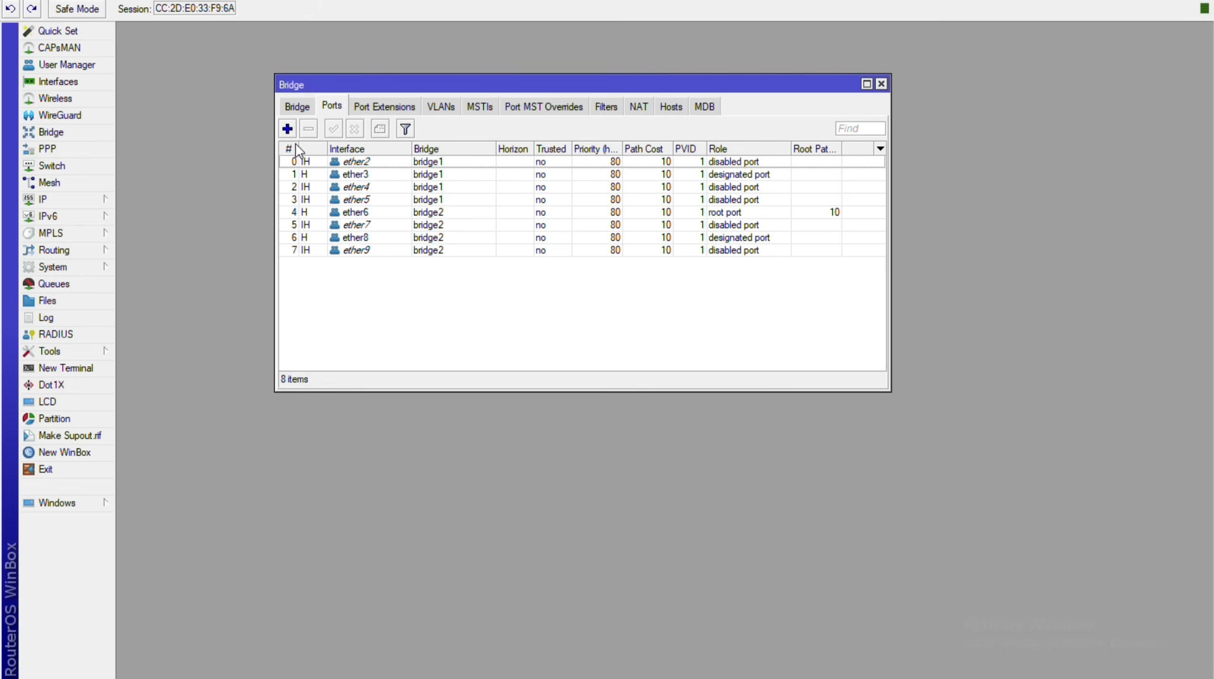
# Add ether10 as a port of bridge2, completing nine bridge ports.
pyautogui.press('a')
pyautogui.press('Down')
pyautogui.press('Down')
pyautogui.press('Down')
pyautogui.press('Down')
pyautogui.press('Down')
pyautogui.press('Down')
pyautogui.press('Down')
pyautogui.press('Down')
pyautogui.press('Down')
pyautogui.press('Down')
pyautogui.press('Down')
pyautogui.press('Down')
pyautogui.press('Up')
pyautogui.press('Up')
pyautogui.press('Return')
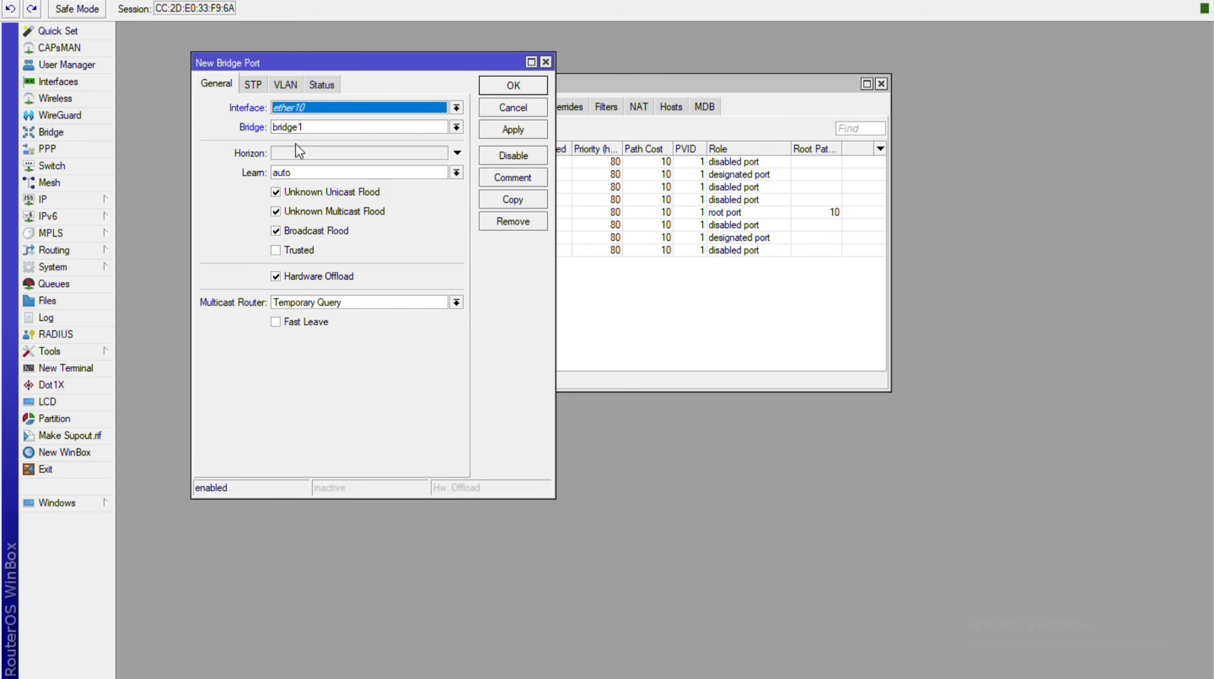
pyautogui.press('Tab')
pyautogui.press('Down')
pyautogui.press('Down')
pyautogui.press('Return')
pyautogui.hotkey('alt', 'a')
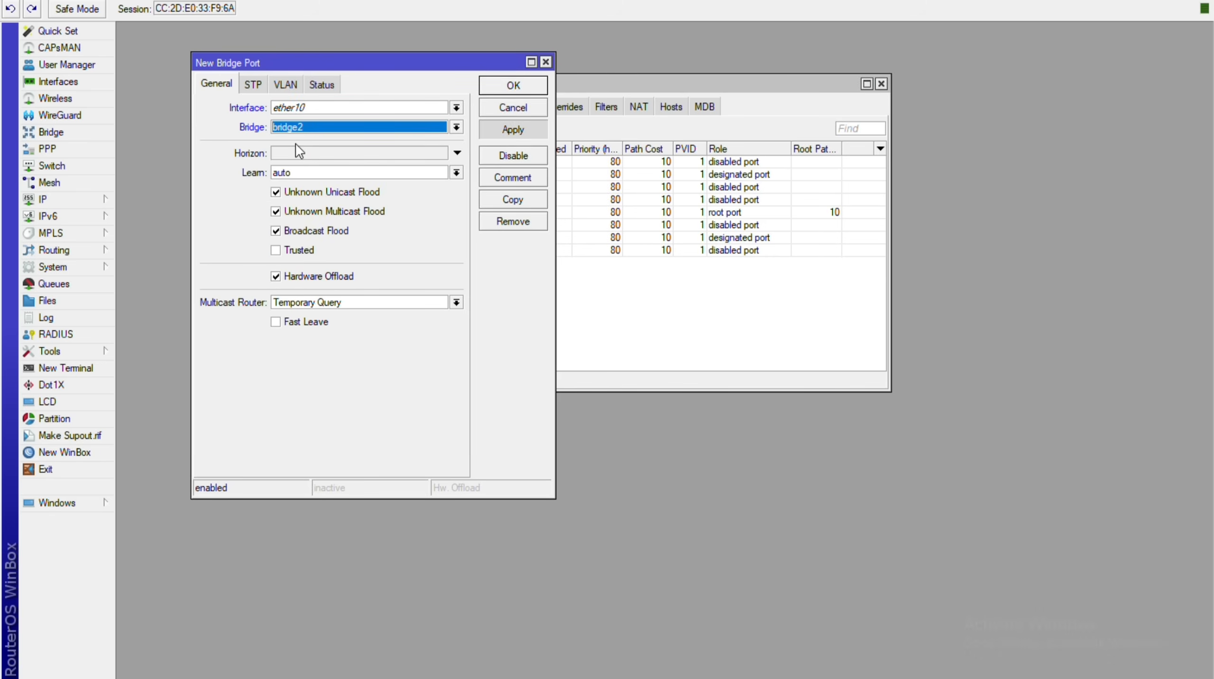
pyautogui.press('Return')
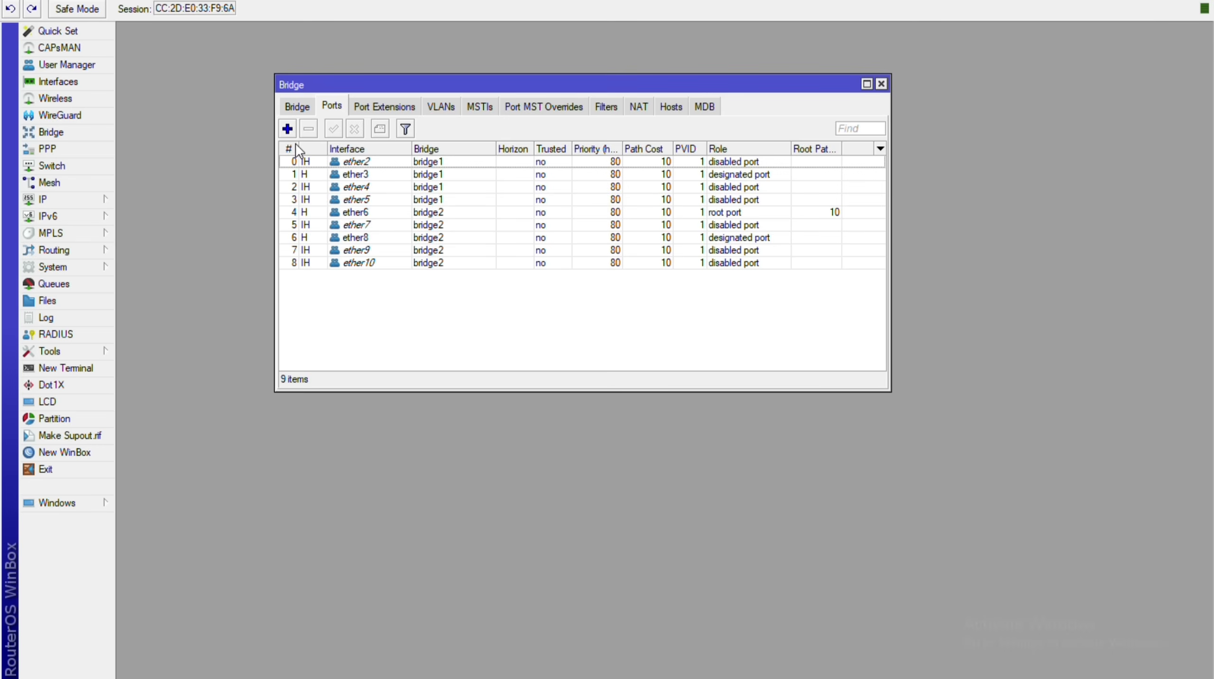
# Review bridge1 and bridge2 in the bridge list, then close the Bridge window.
pyautogui.hotkey('ctrl', 'shift', 'Tab')
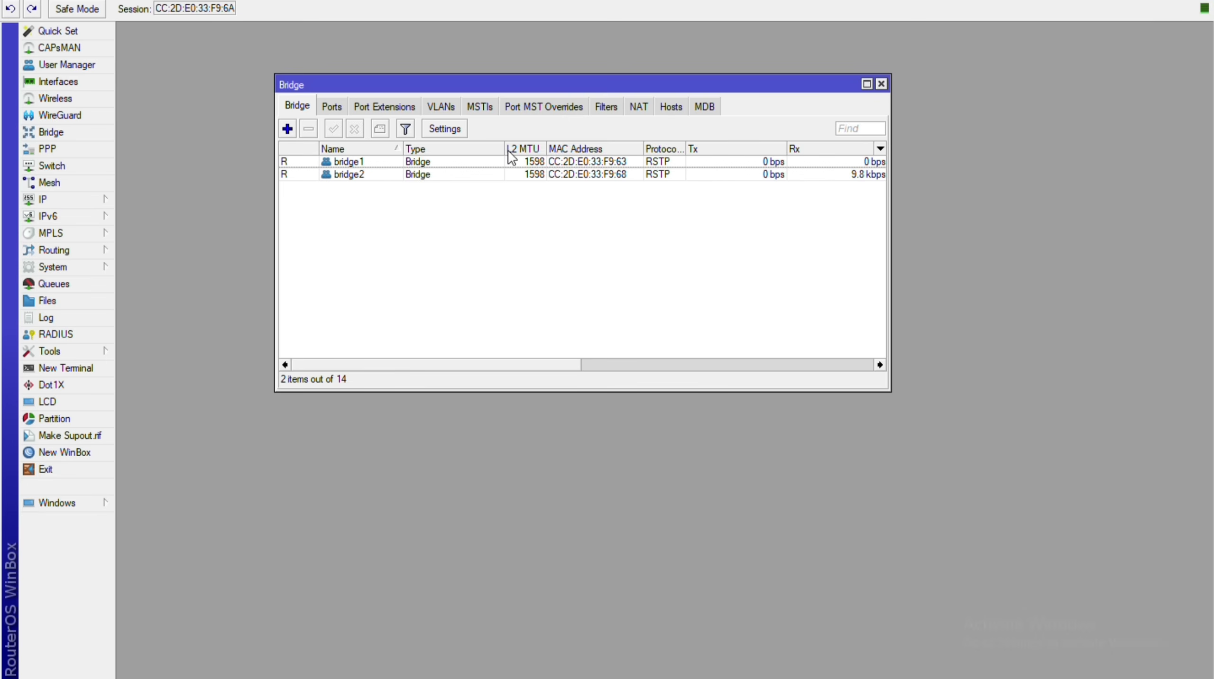
pyautogui.click(881, 84)
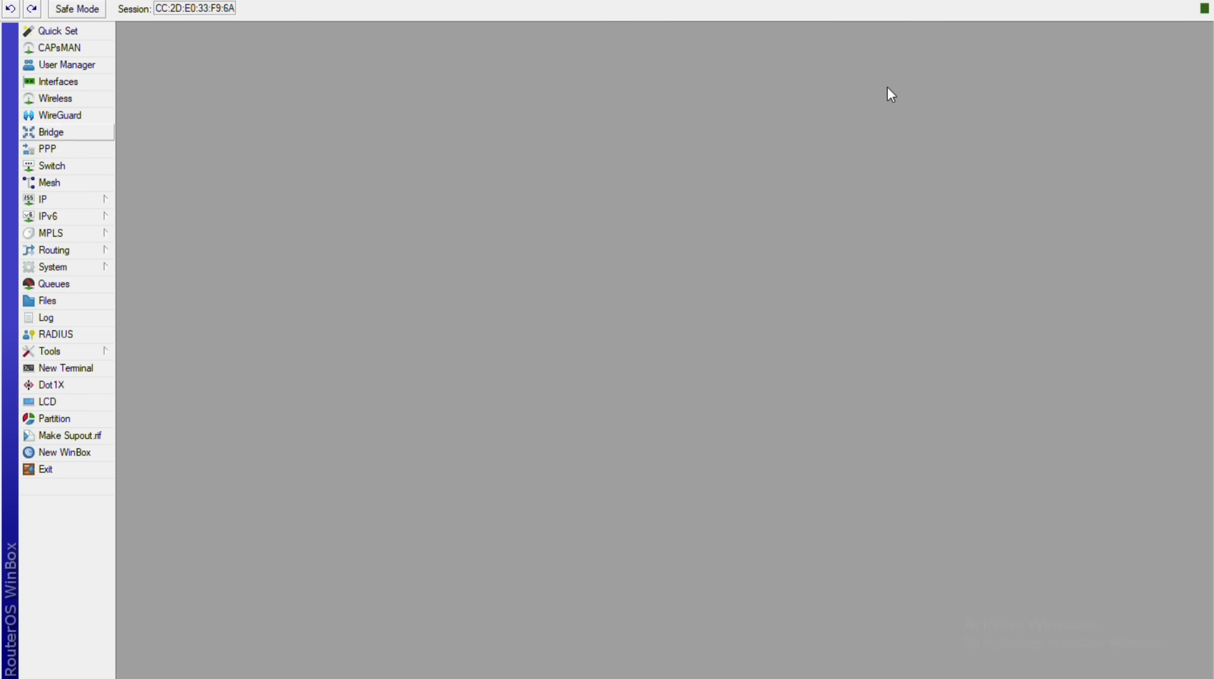
# Show the Interfaces window's Interface List memberships and inspect the LAN entry.
pyautogui.click(57, 81)
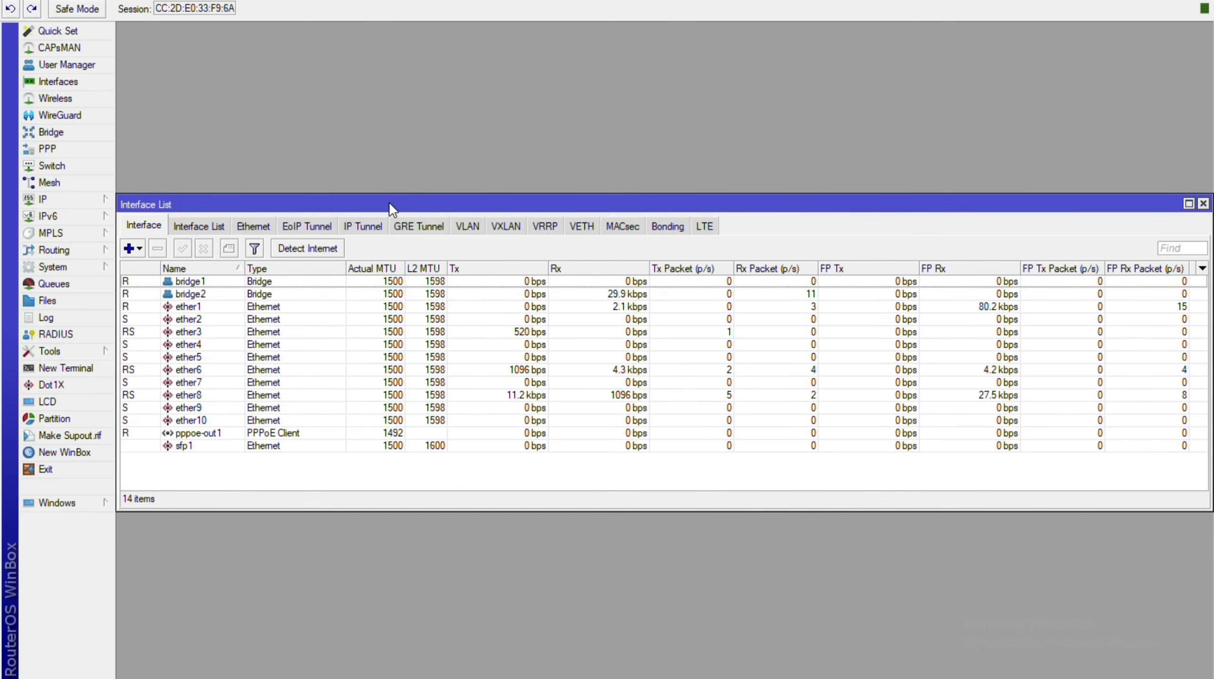
pyautogui.moveTo(393, 203); pyautogui.dragTo(407, 198)
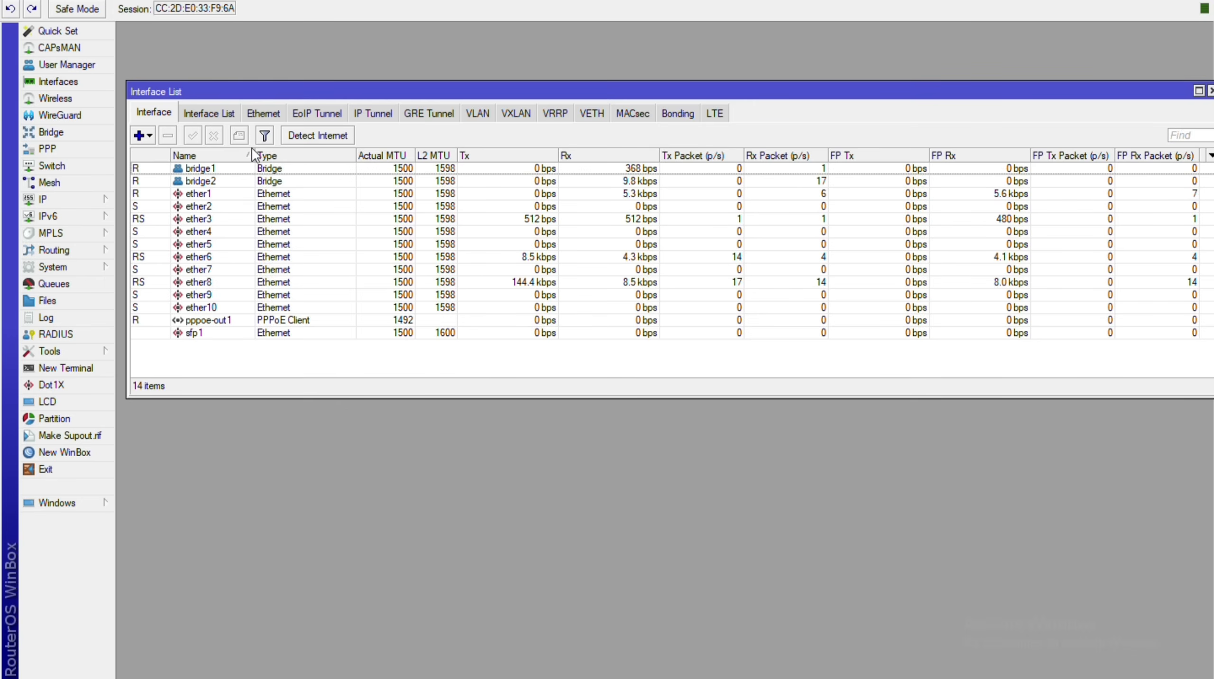
pyautogui.hotkey('ctrl', 'Tab')
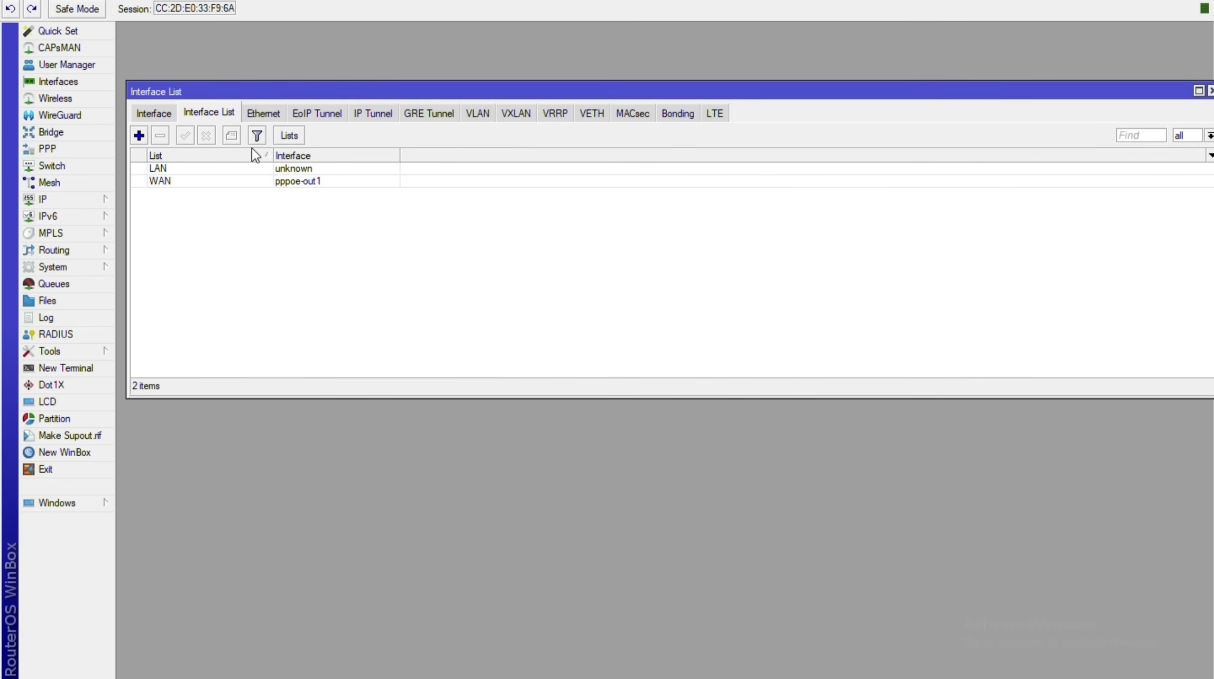
pyautogui.press('Down')
pyautogui.press('Return')
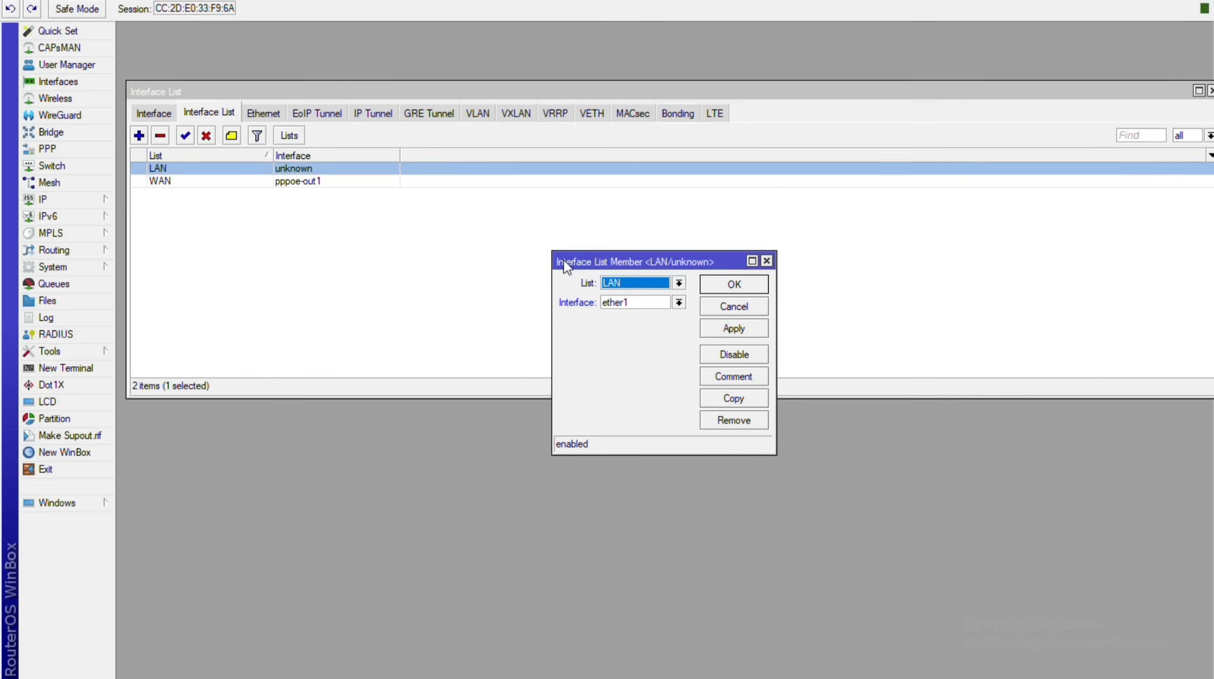
pyautogui.click(766, 261)
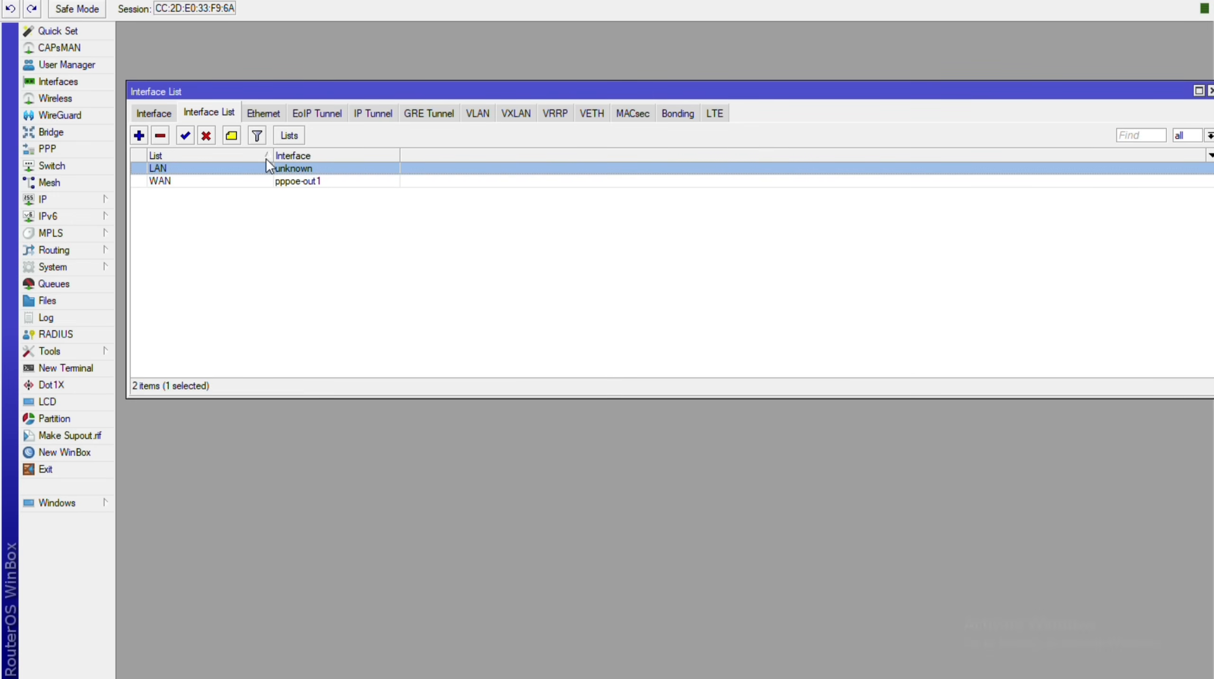
# Set the LAN interface list member to bridge1 and apply it.
pyautogui.doubleClick(265, 162)
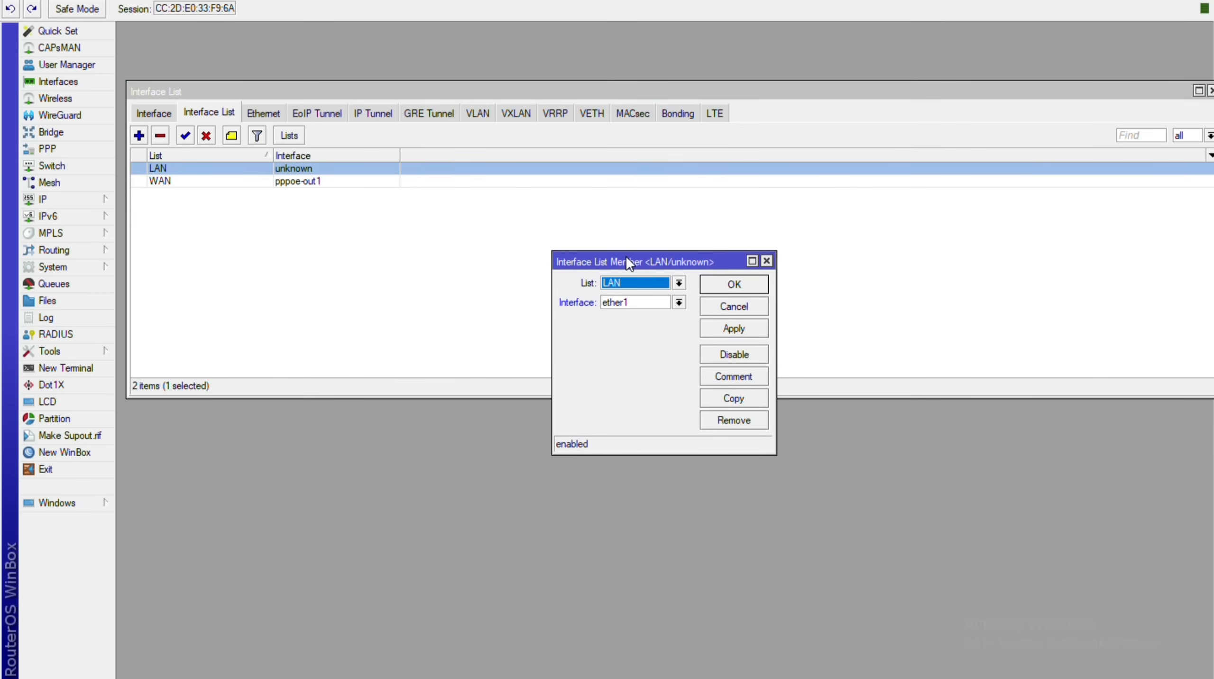
pyautogui.hotkey('alt', 'Down')
pyautogui.press('Escape')
pyautogui.press('Tab')
pyautogui.hotkey('alt', 'Down')
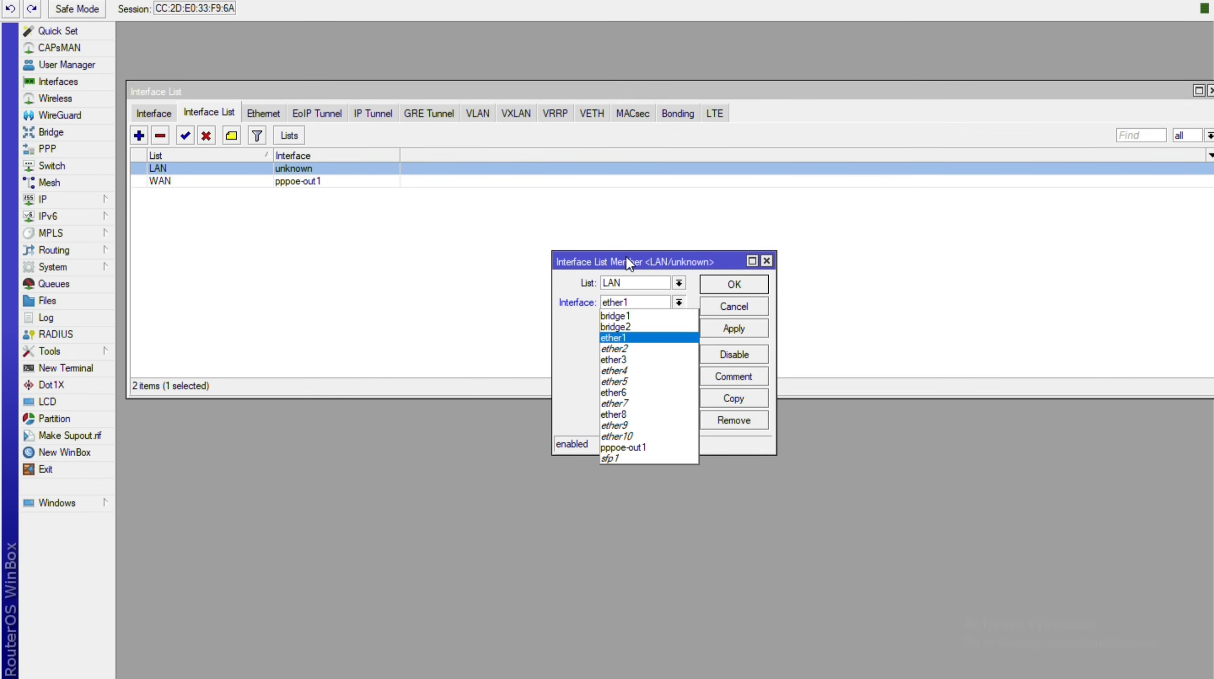
pyautogui.press('Up')
pyautogui.press('Up')
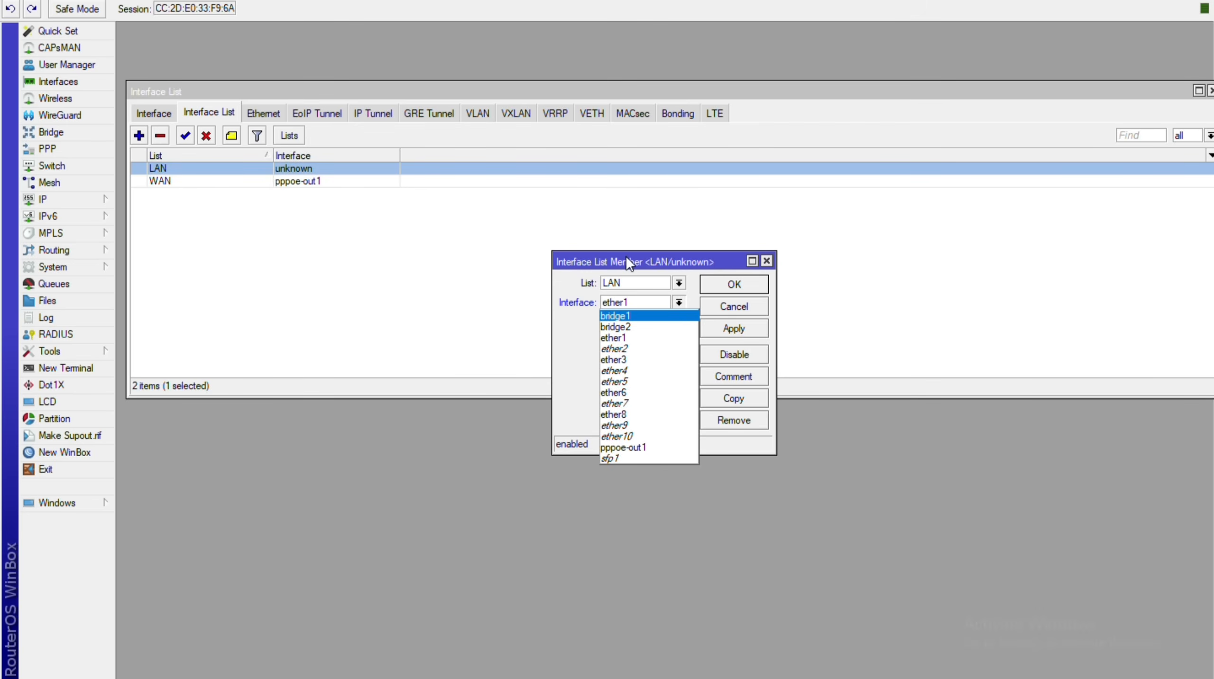
pyautogui.press('Down')
pyautogui.press('Down')
pyautogui.press('Down')
pyautogui.press('Down')
pyautogui.press('Down')
pyautogui.press('Down')
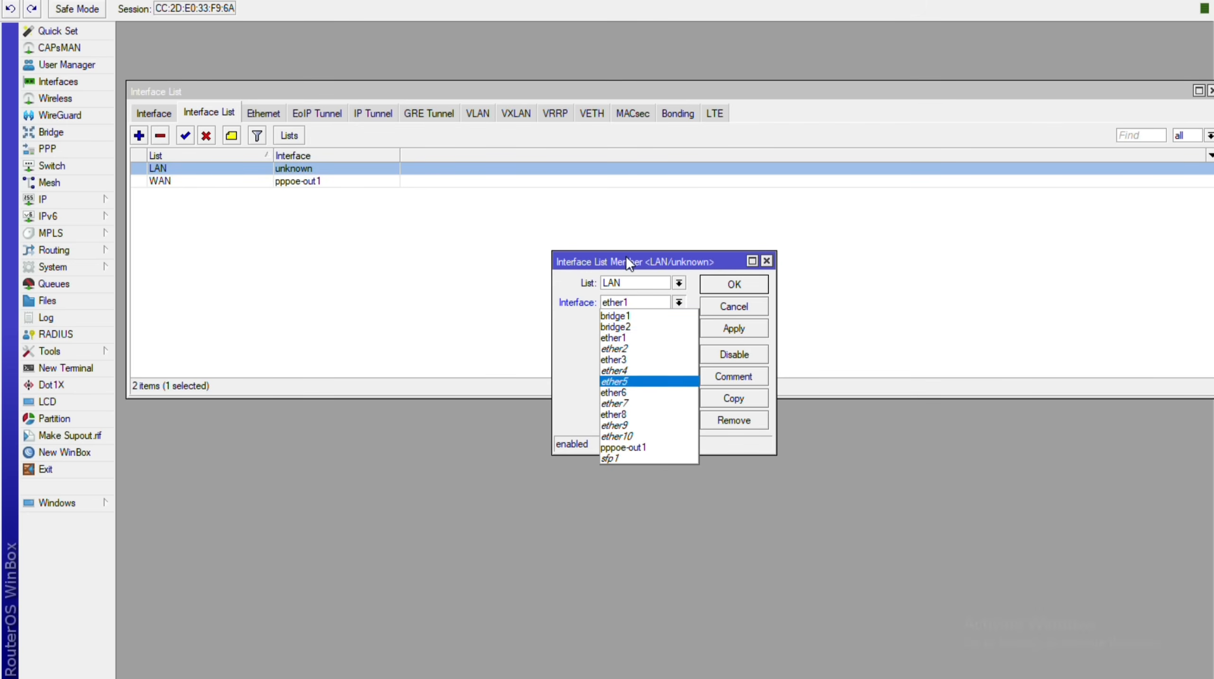
pyautogui.press('Down')
pyautogui.press('Down')
pyautogui.press('Up')
pyautogui.press('Up')
pyautogui.press('Up')
pyautogui.press('Up')
pyautogui.press('Up')
pyautogui.press('Up')
pyautogui.press('Up')
pyautogui.press('Up')
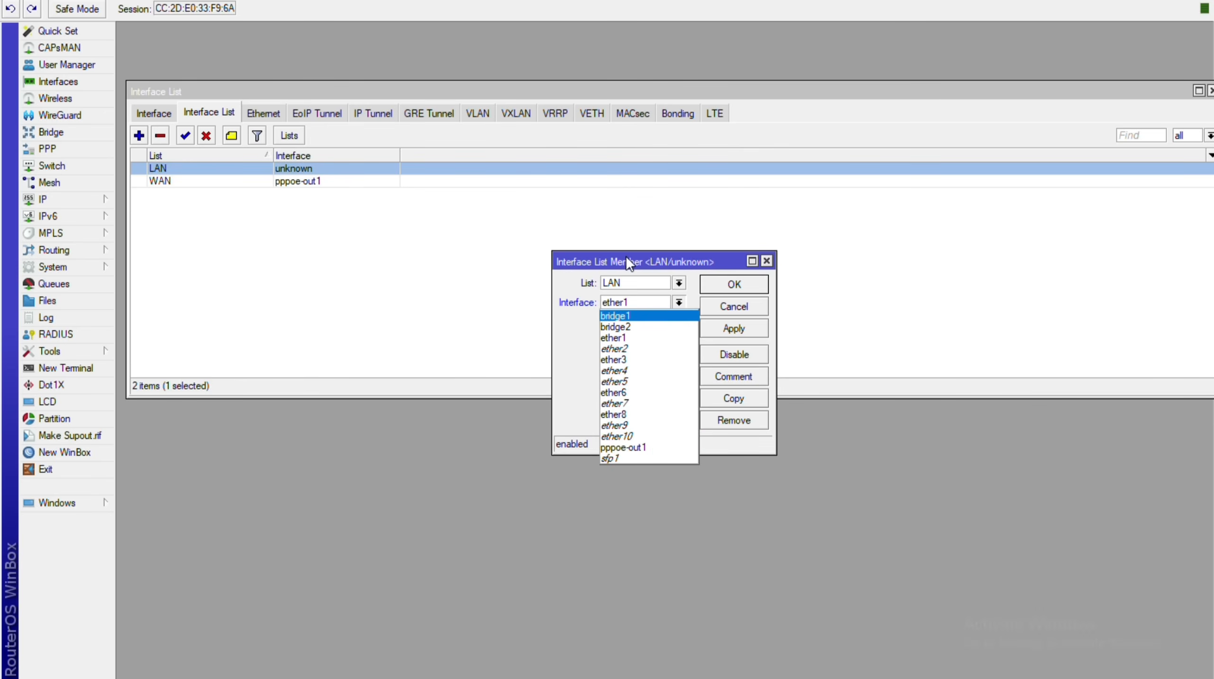
pyautogui.press('Return')
pyautogui.hotkey('alt', 'a')
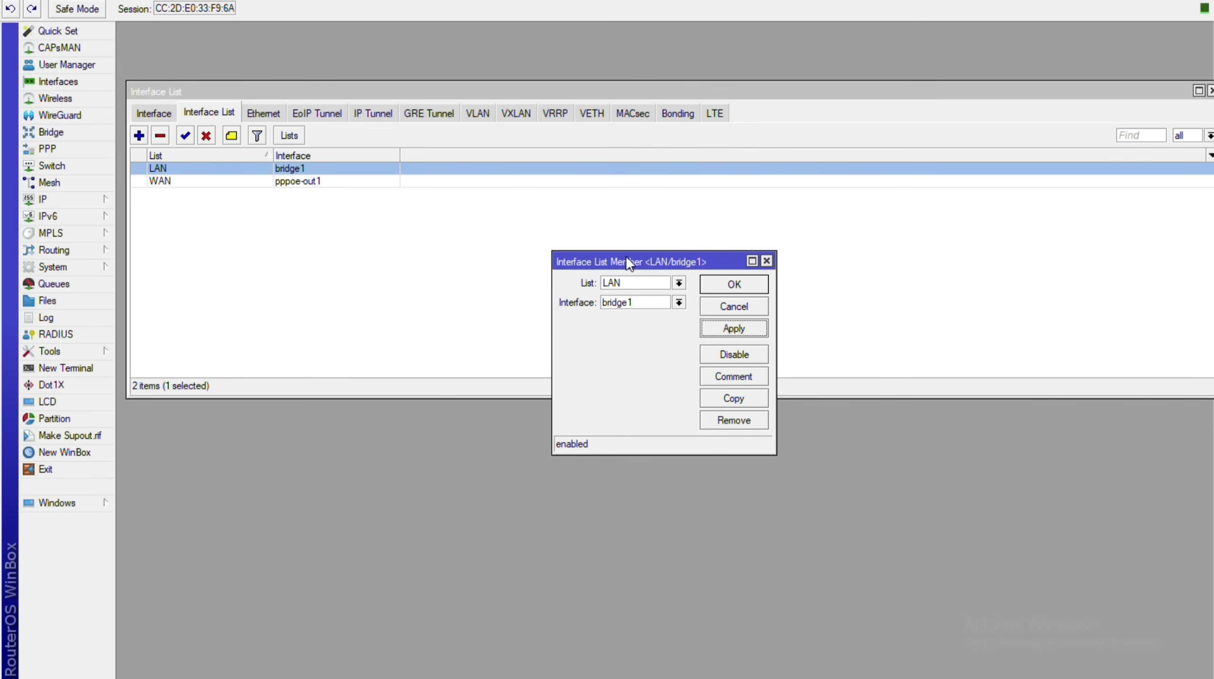
pyautogui.press('Return')
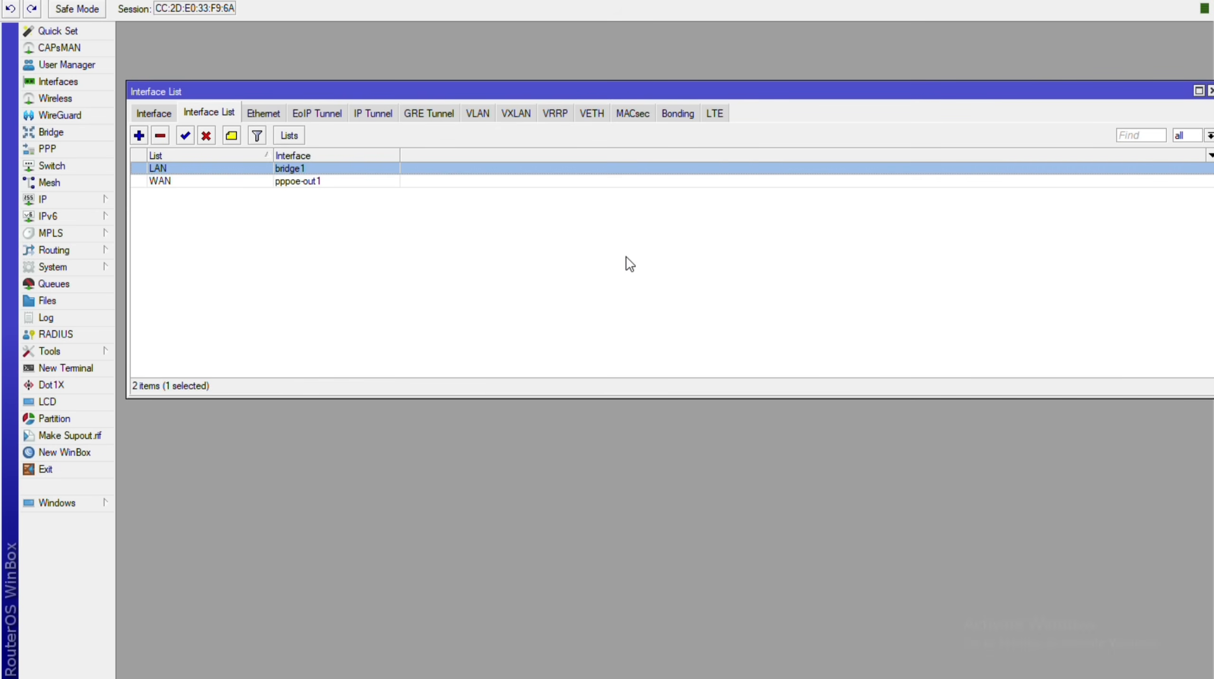
# Confirm the WAN list member remains pppoe-out1, then show the Ethernet ports list.
pyautogui.press('Down')
pyautogui.press('Return')
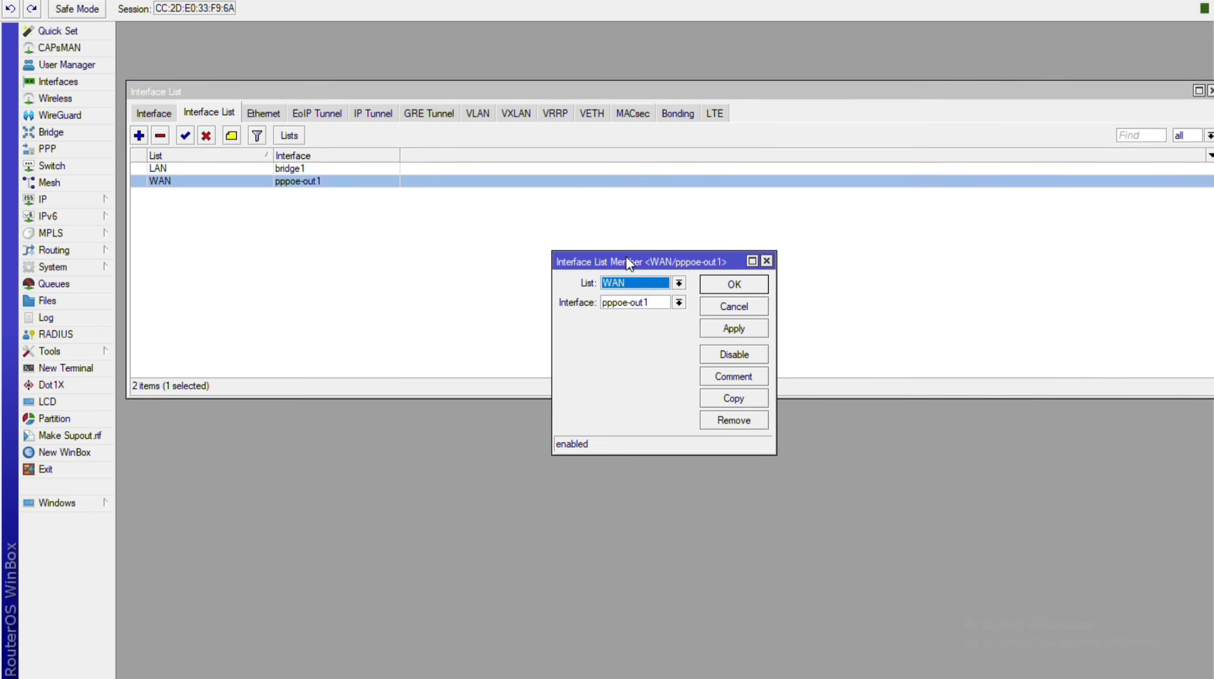
pyautogui.press('Tab')
pyautogui.press('Down')
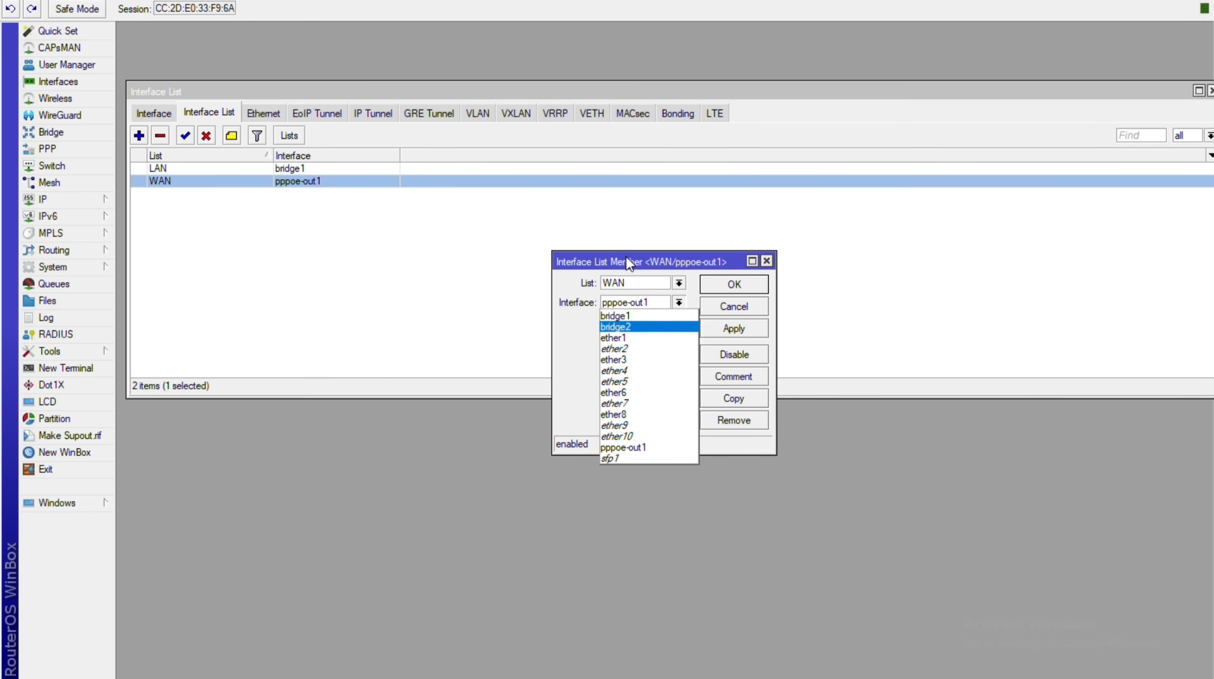
pyautogui.press('Escape')
pyautogui.click(768, 261)
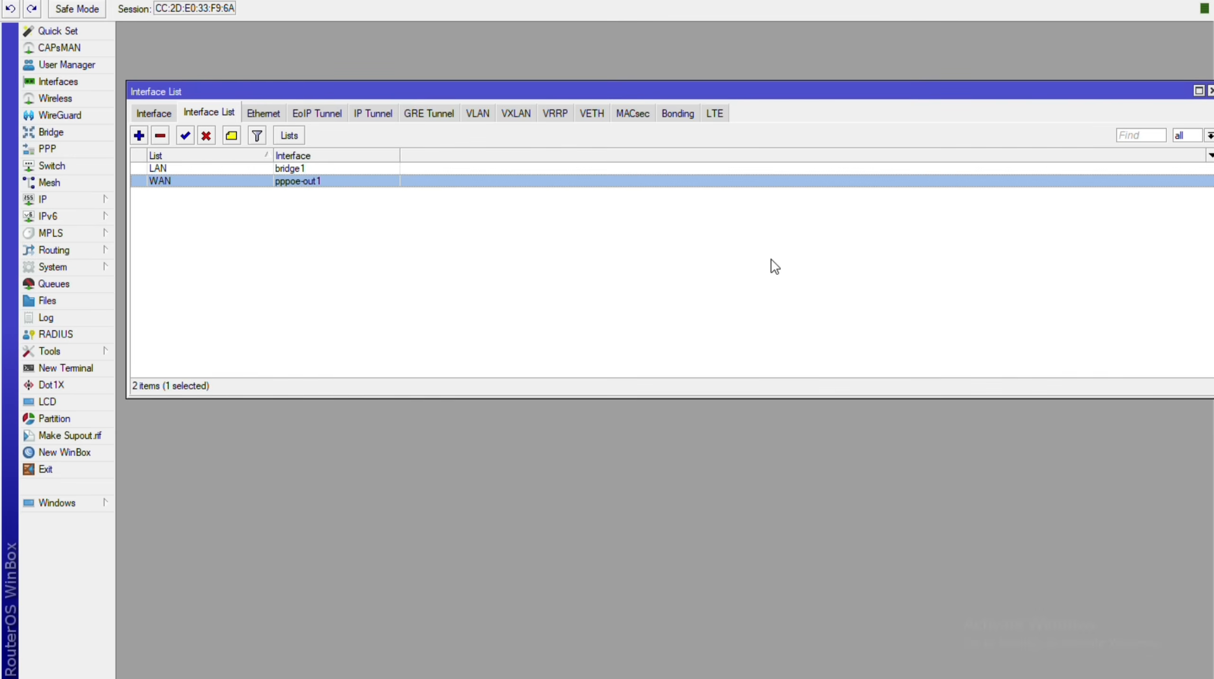
pyautogui.press('Right')
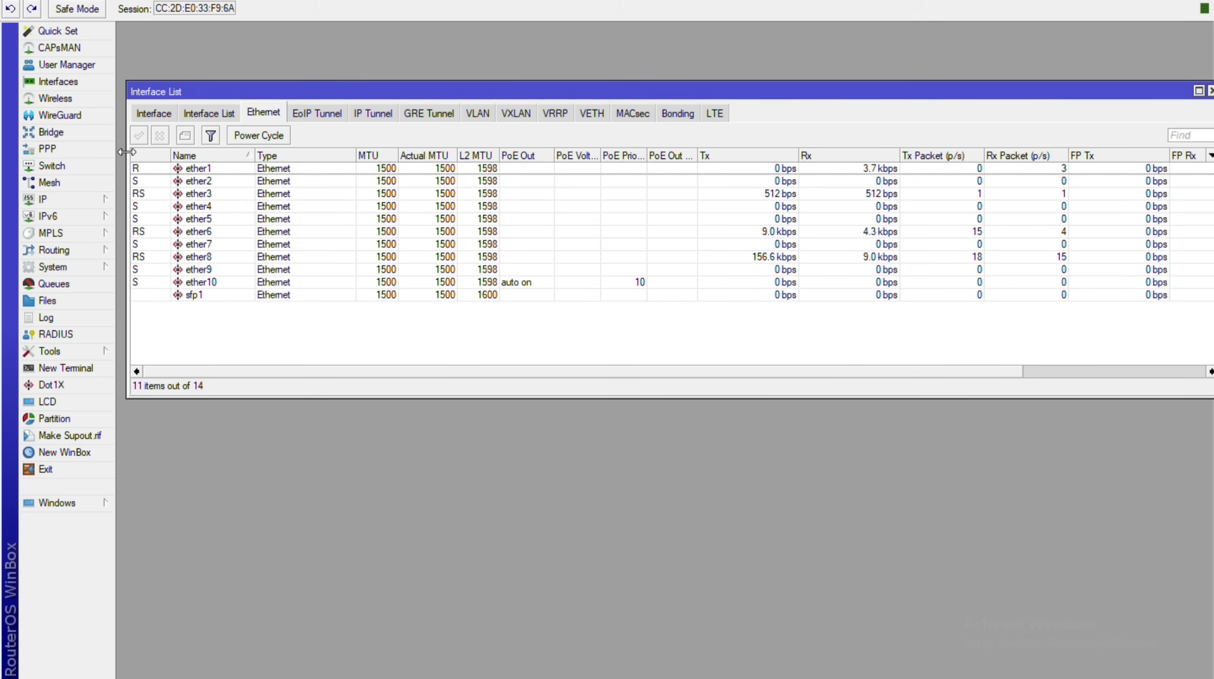
pyautogui.moveTo(127, 157); pyautogui.dragTo(289, 164)
pyautogui.moveTo(632, 89); pyautogui.dragTo(526, 78)
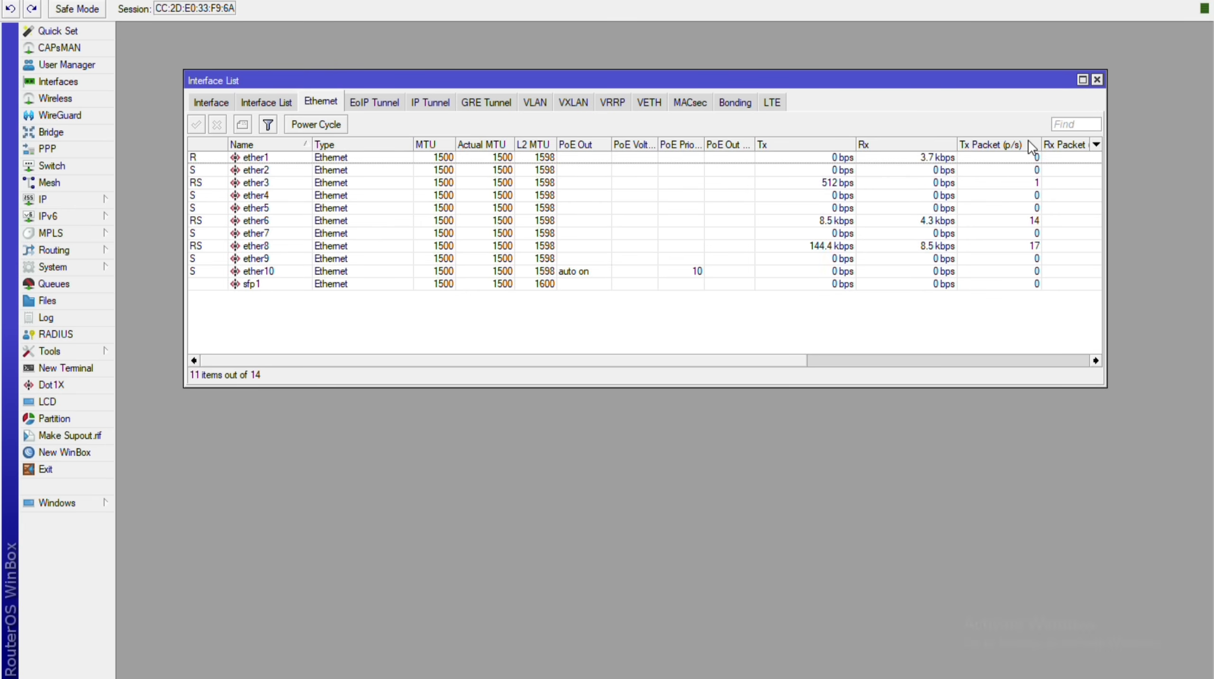
pyautogui.press('Down')
pyautogui.press('Down')
pyautogui.press('Down')
pyautogui.press('Down')
pyautogui.press('Down')
pyautogui.press('Down')
pyautogui.press('Down')
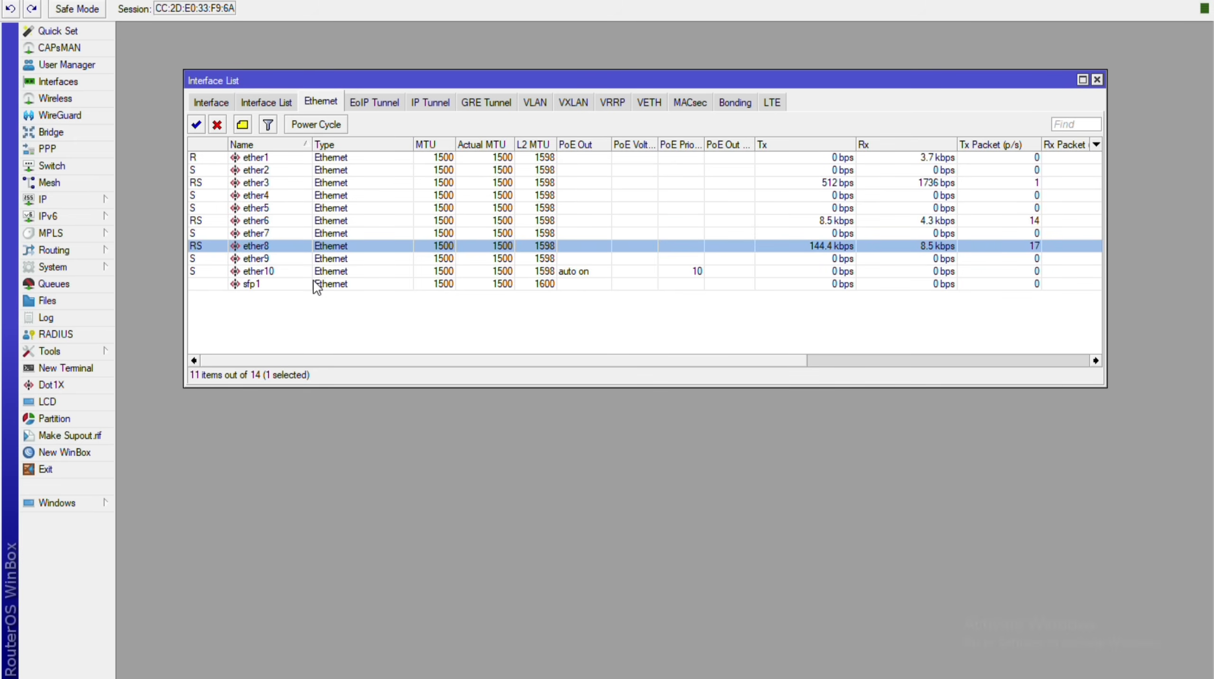
# Reassign bridge port ether8 to bridge1 in the Bridge Ports list.
pyautogui.click(51, 132)
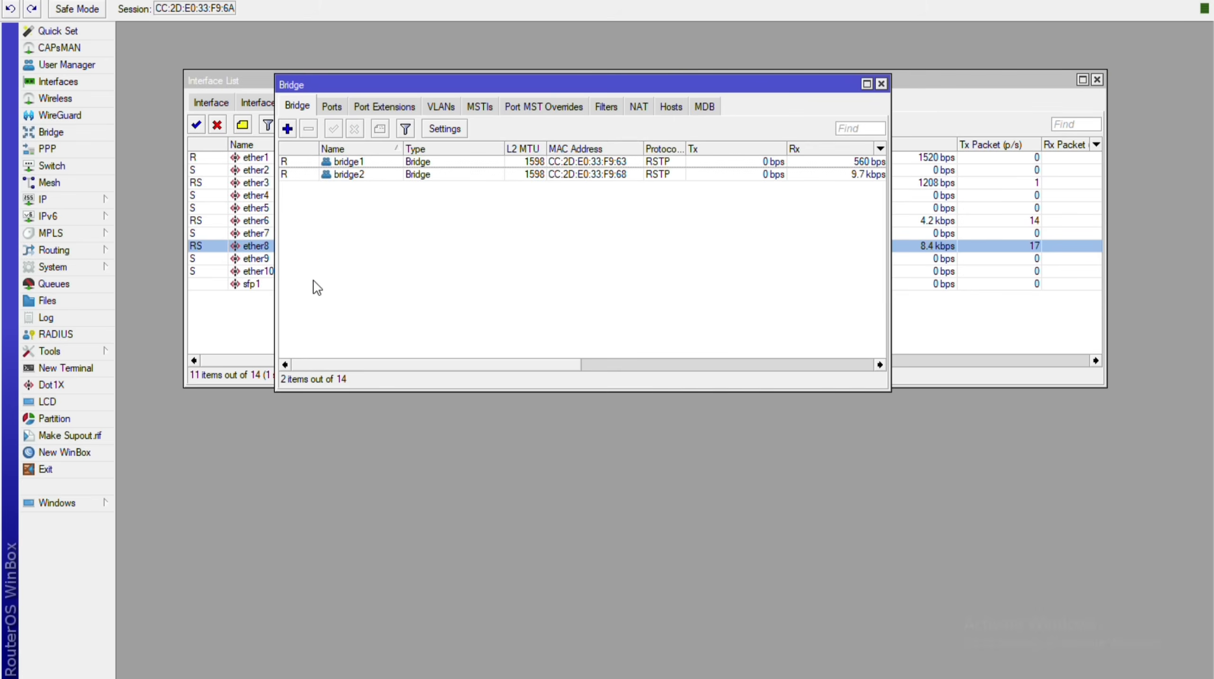
pyautogui.click(332, 106)
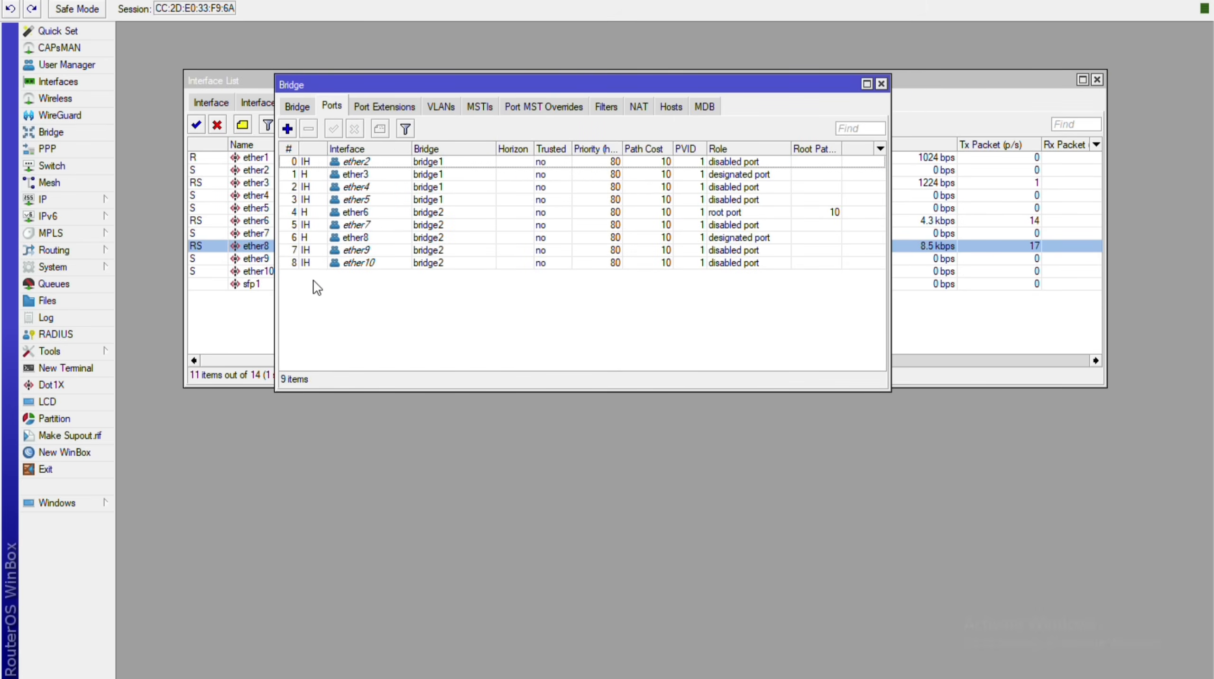
pyautogui.doubleClick(356, 237)
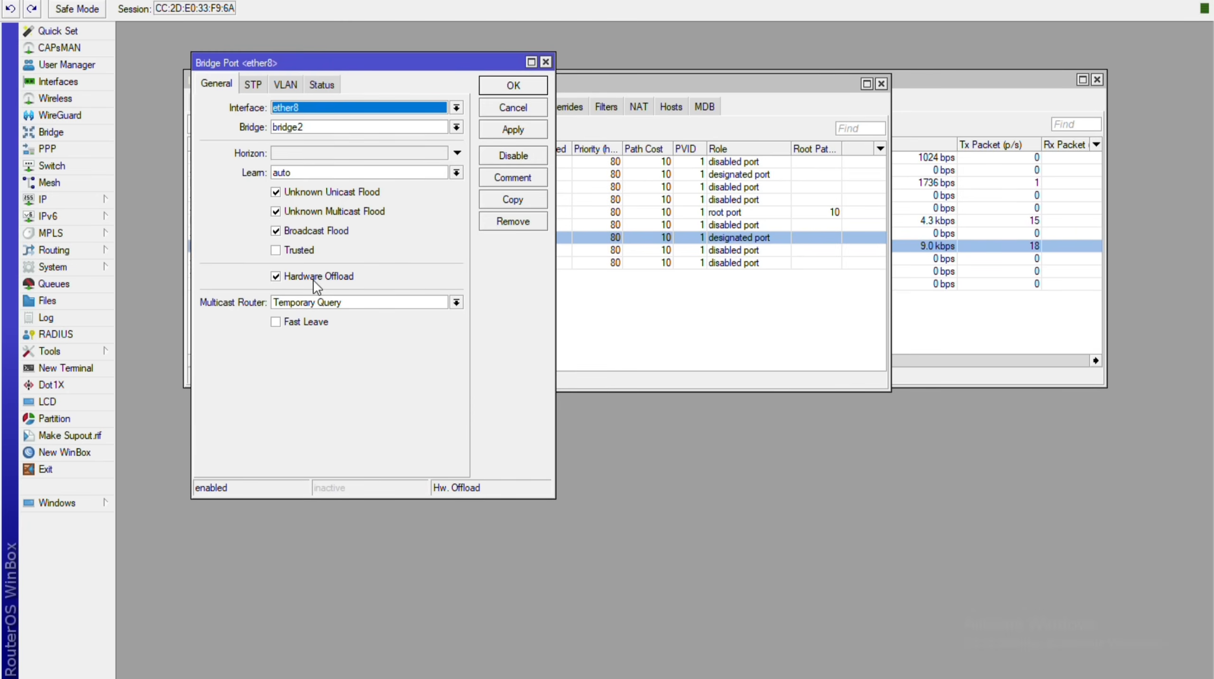
pyautogui.click(456, 127)
pyautogui.click(359, 139)
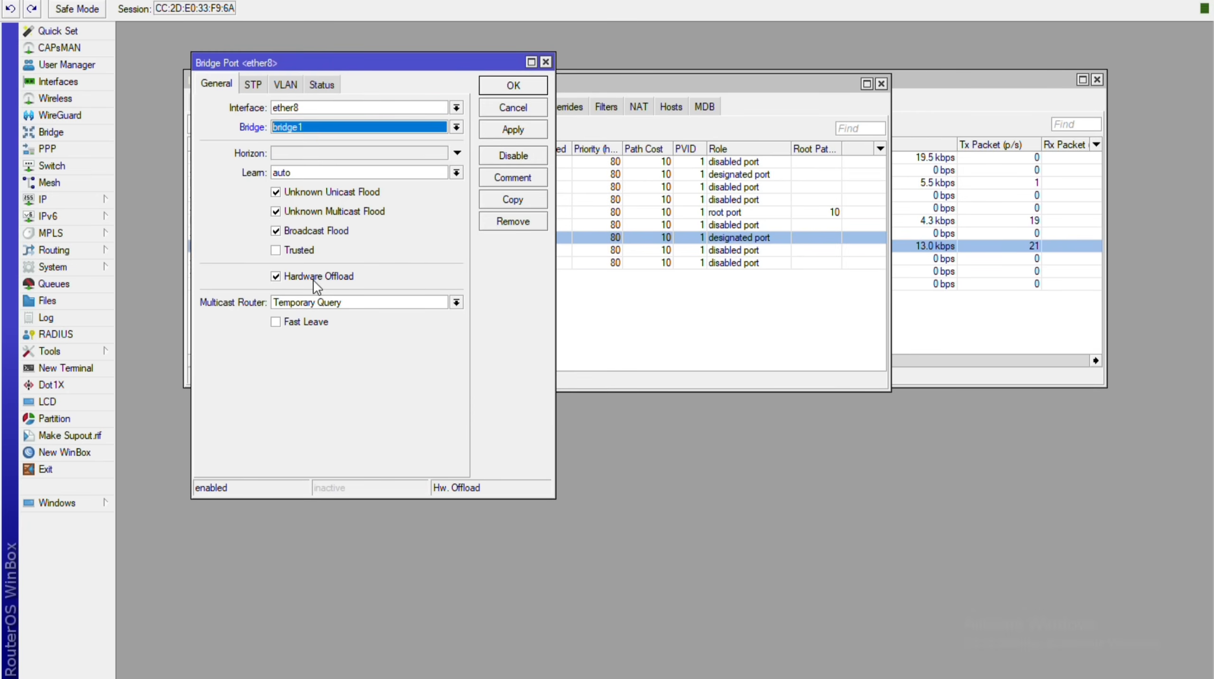
pyautogui.click(513, 130)
pyautogui.click(513, 85)
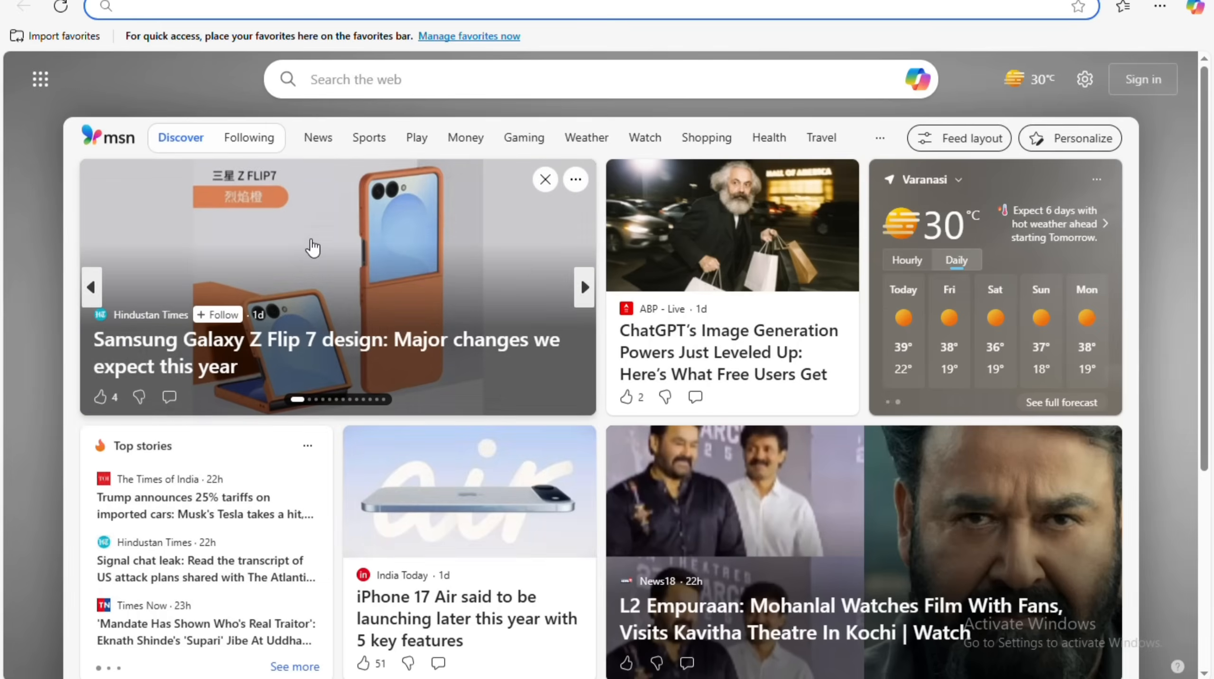
# Deselect the ether8 port and close the Bridge window.
pyautogui.click(313, 247)
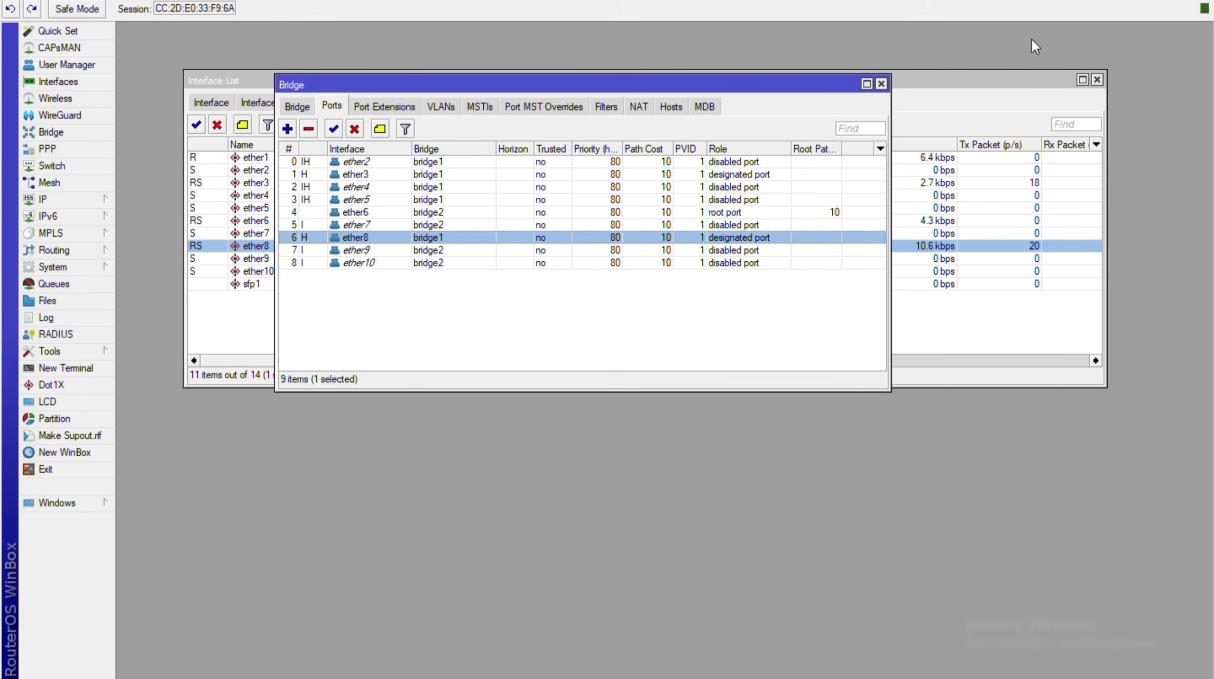
pyautogui.click(1031, 39)
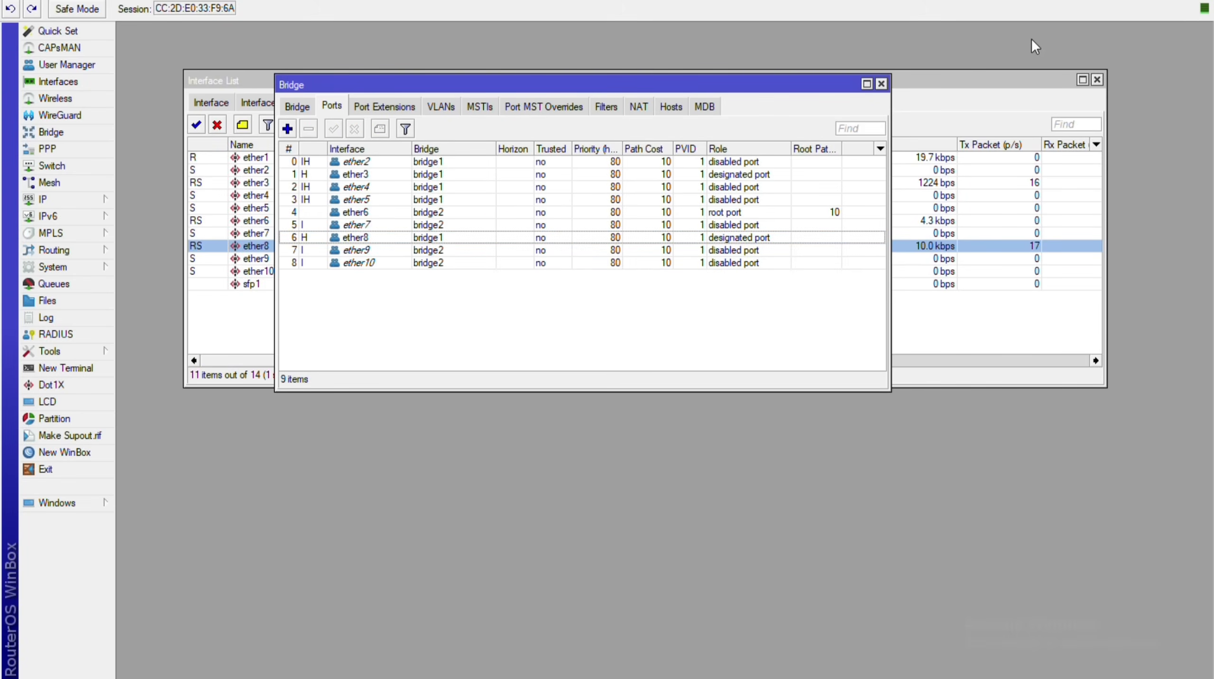
pyautogui.click(879, 88)
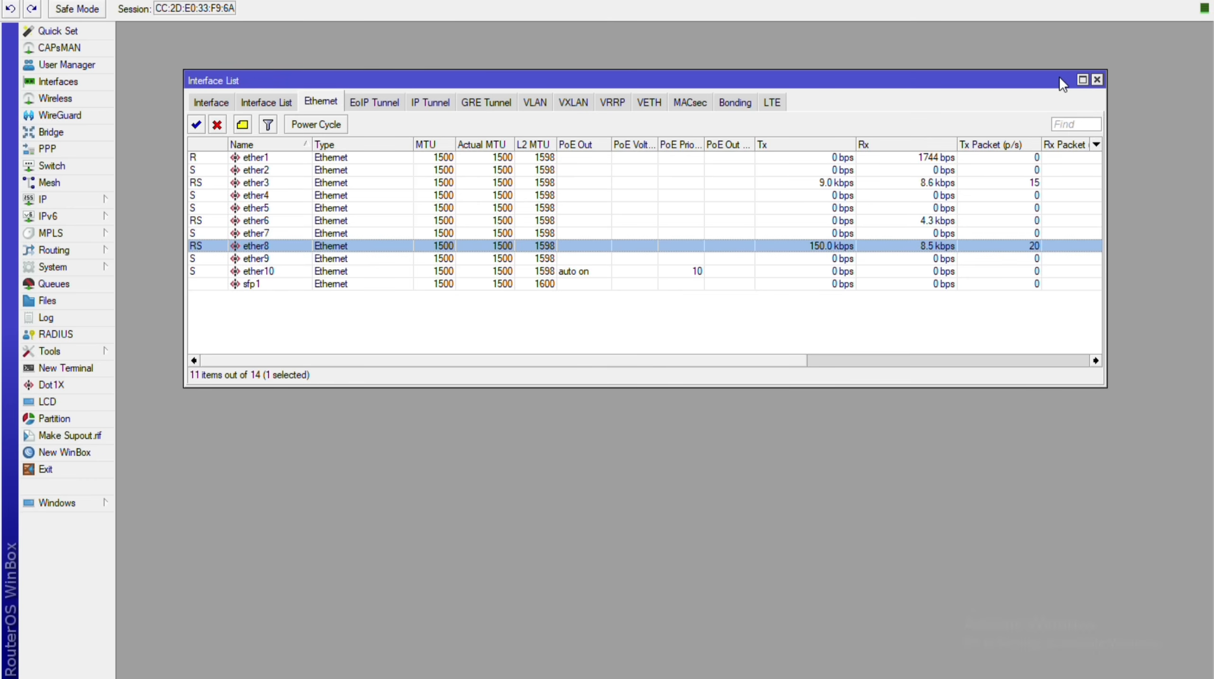
# Close the Interface List and open Quick Set from the main menu.
pyautogui.click(1096, 81)
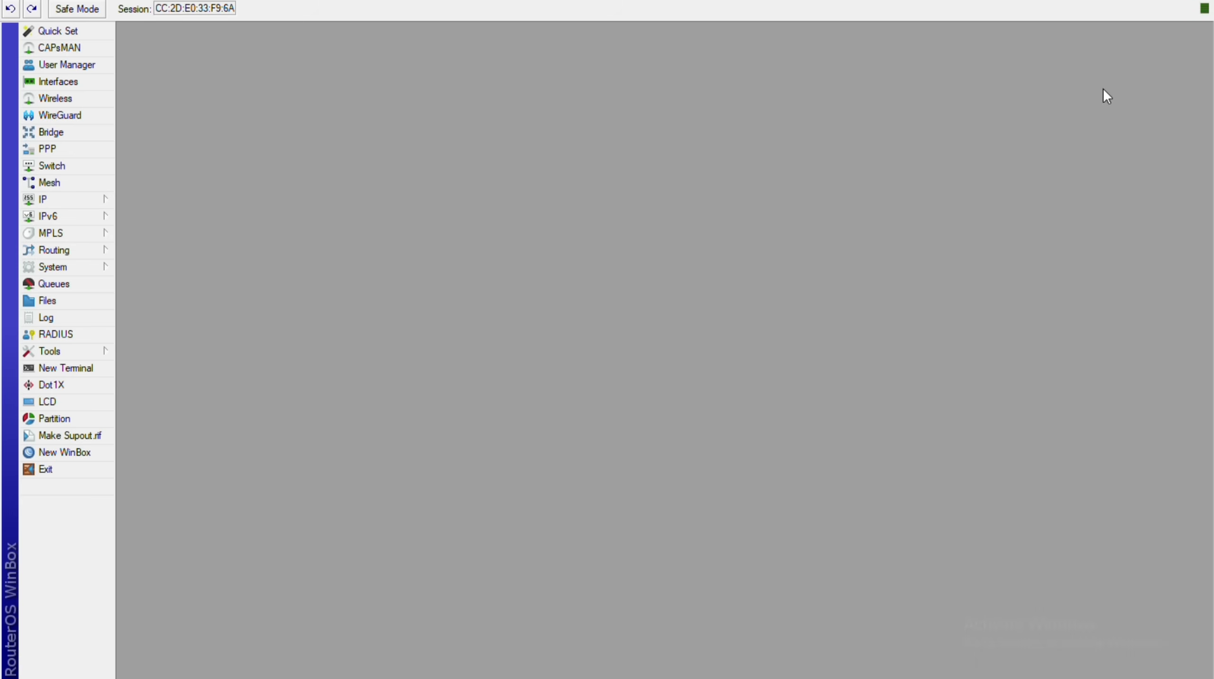
pyautogui.press('Down')
pyautogui.press('Down')
pyautogui.press('Down')
pyautogui.press('Up')
pyautogui.press('Up')
pyautogui.press('Up')
pyautogui.press('Up')
pyautogui.press('Up')
pyautogui.press('Up')
pyautogui.press('Up')
pyautogui.press('Up')
pyautogui.press('Up')
pyautogui.press('Up')
pyautogui.press('Up')
pyautogui.press('Up')
pyautogui.press('Up')
pyautogui.press('Up')
pyautogui.press('Return')
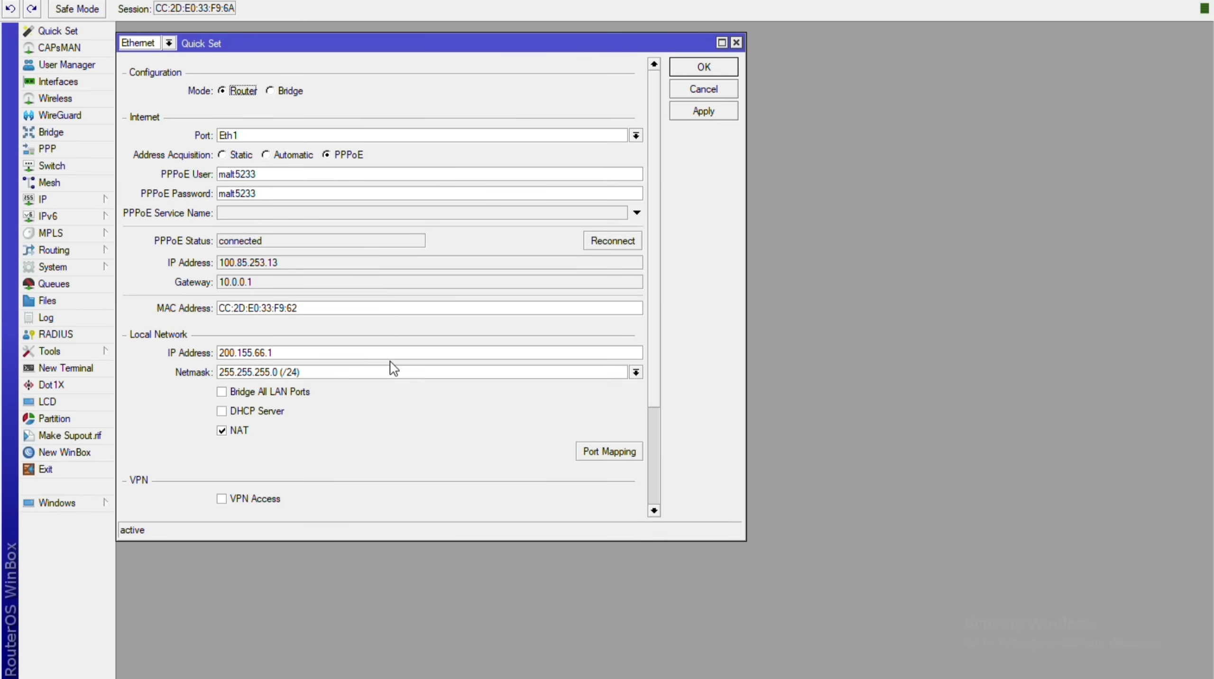
# Review Quick Set's PPPoE connection on Eth1 and 200.155.66.1/24 local network with NAT.
pyautogui.scroll(-1, 390, 361)
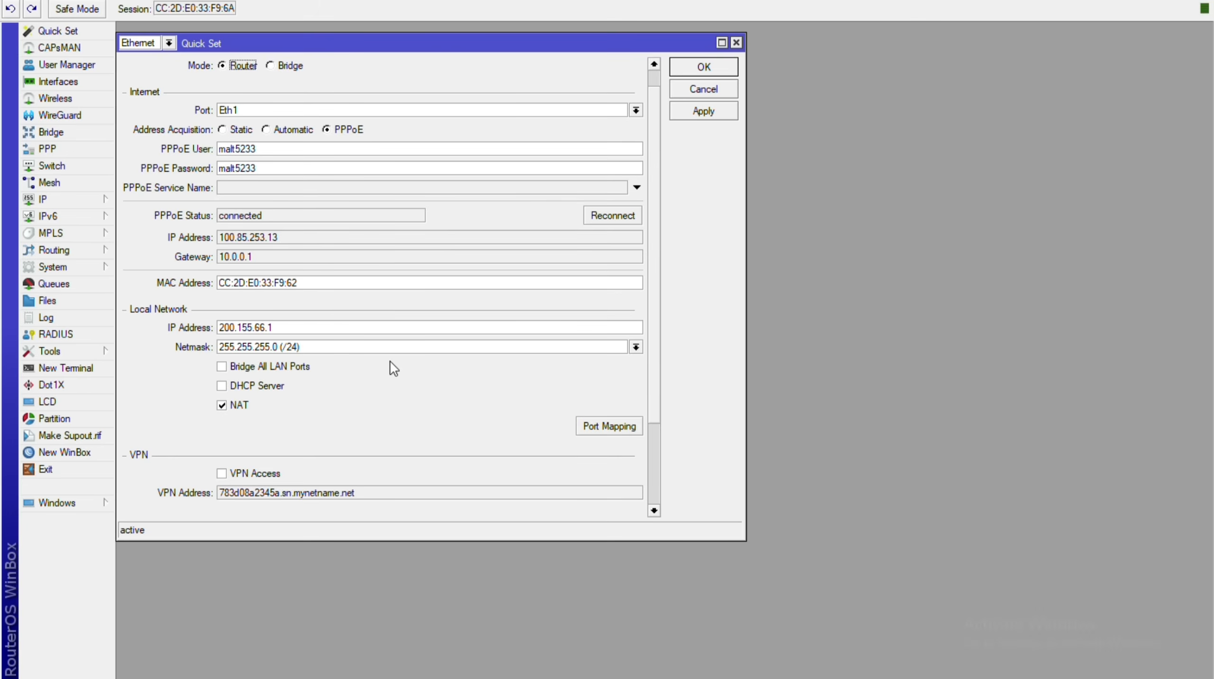
pyautogui.scroll(-4, 390, 361)
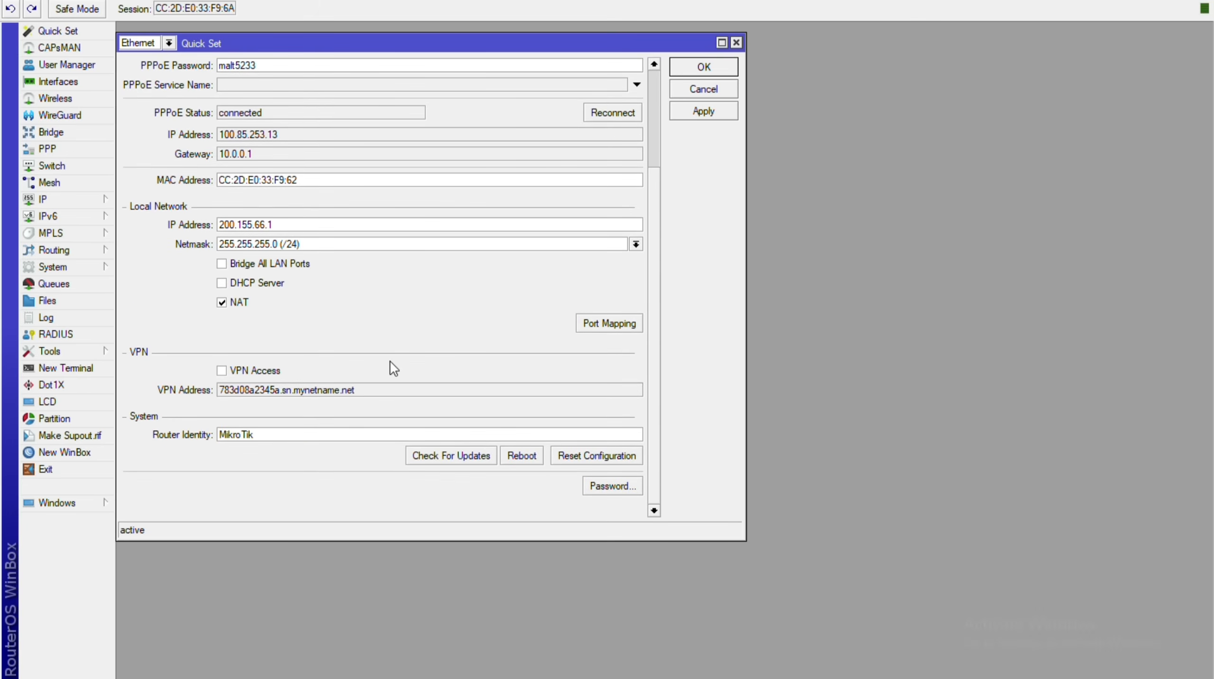
pyautogui.scroll(1, 389, 368)
pyautogui.scroll(3, 391, 362)
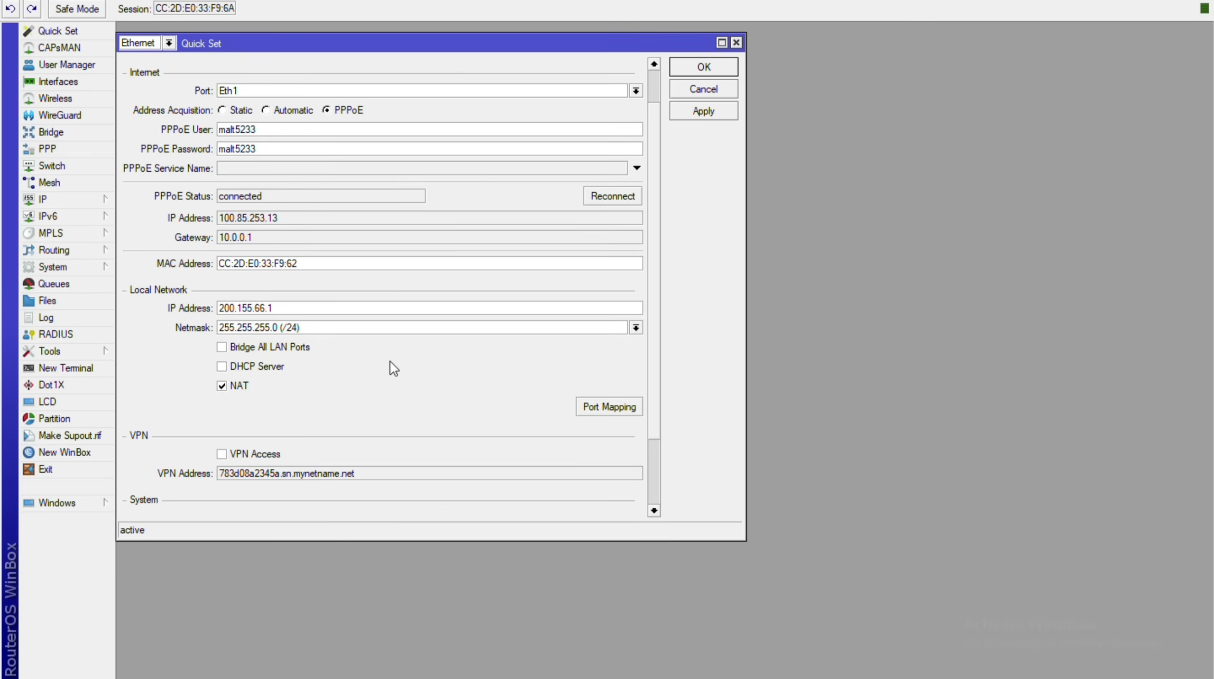
pyautogui.scroll(2, 394, 368)
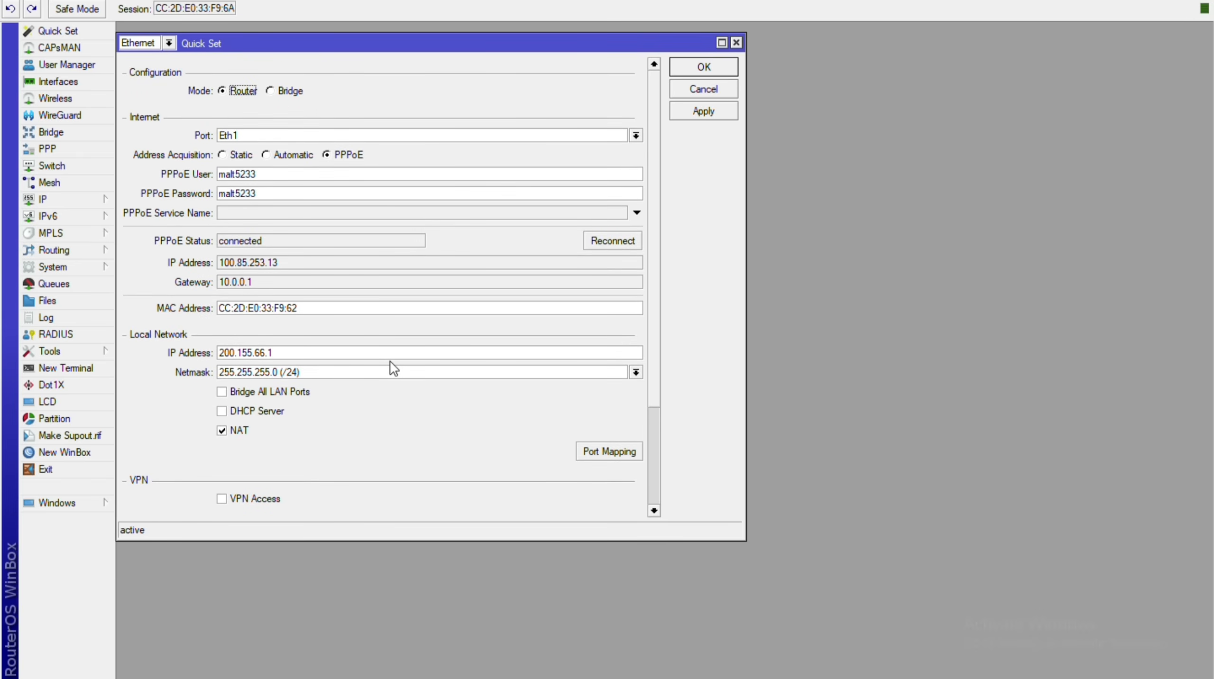
pyautogui.click(42, 199)
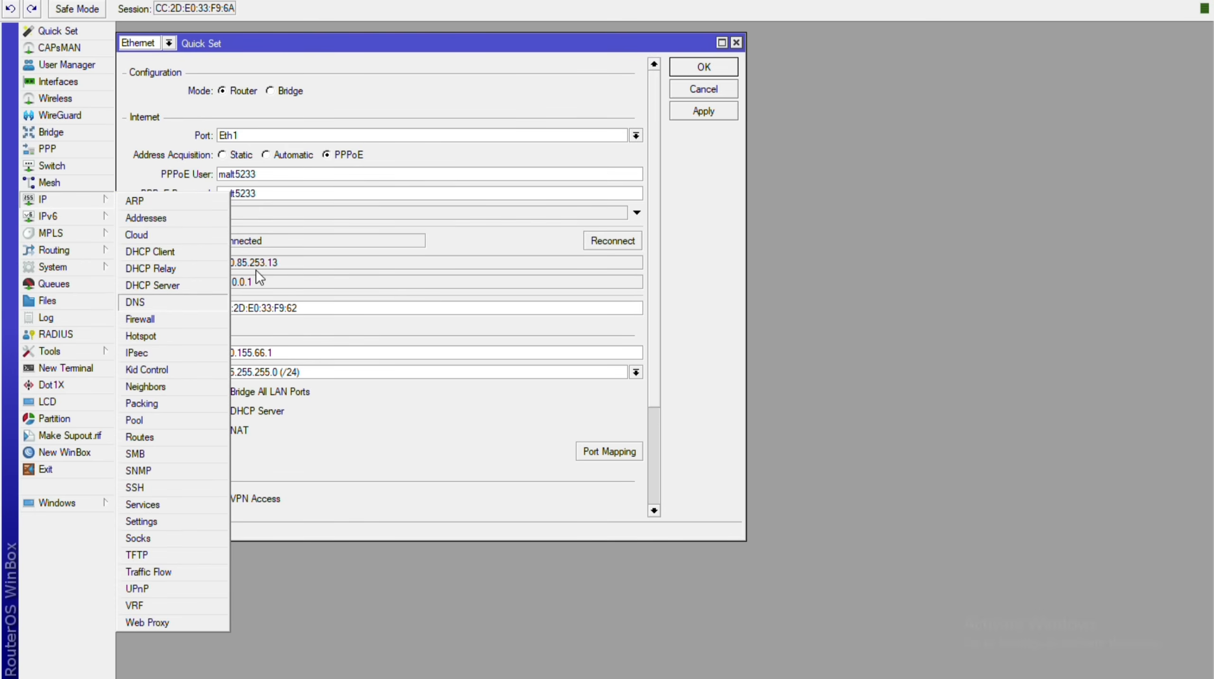
# Open the DHCP Server and view its Networks and Leases lists.
pyautogui.press('Up')
pyautogui.press('Return')
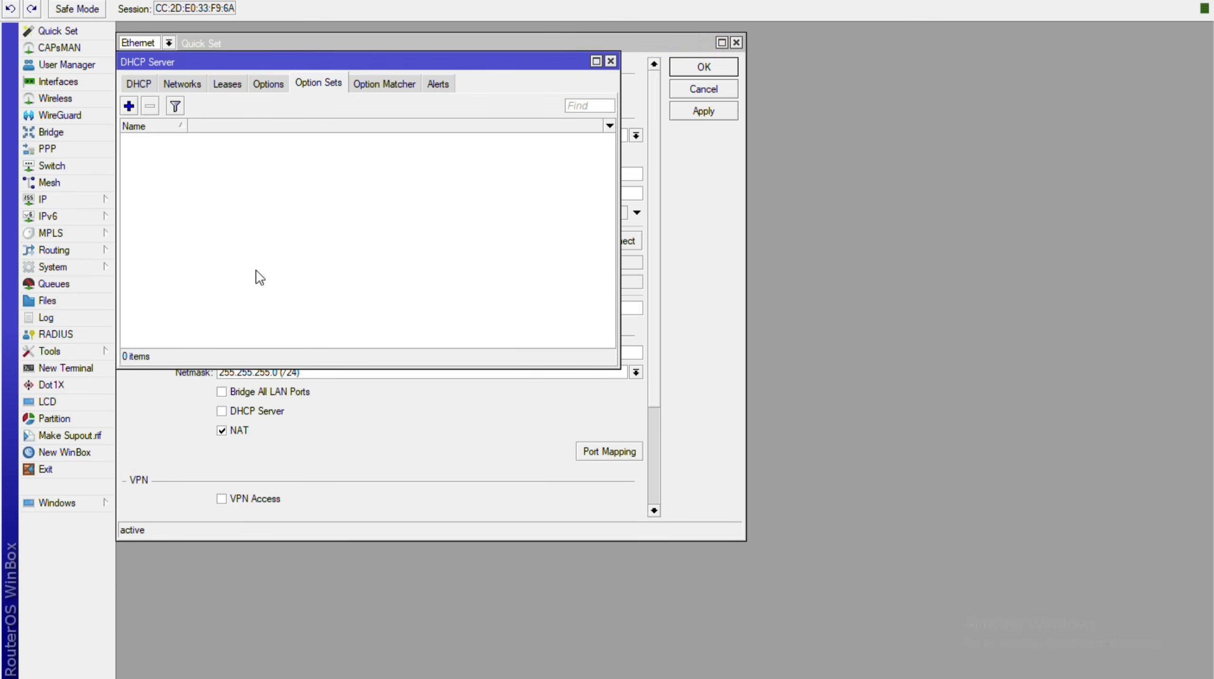
pyautogui.hotkey('ctrl', 'shift', 'Tab')
pyautogui.hotkey('ctrl', 'shift', 'Tab')
pyautogui.hotkey('ctrl', 'shift', 'Tab')
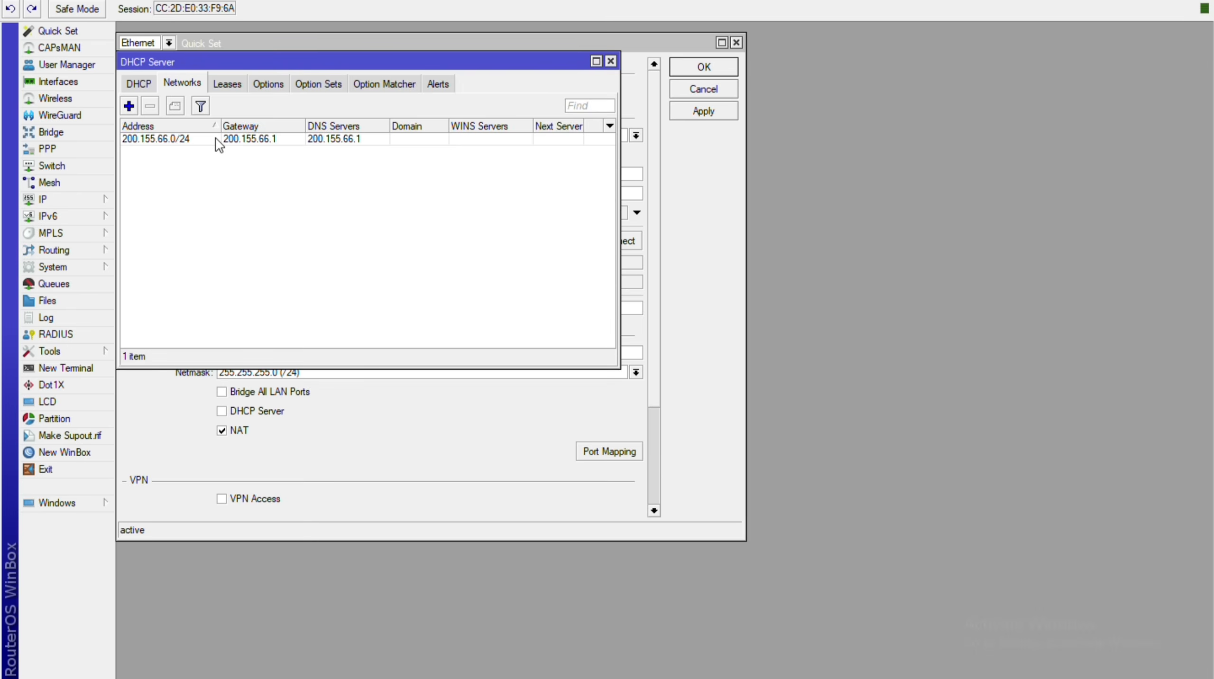
pyautogui.hotkey('ctrl', 'Tab')
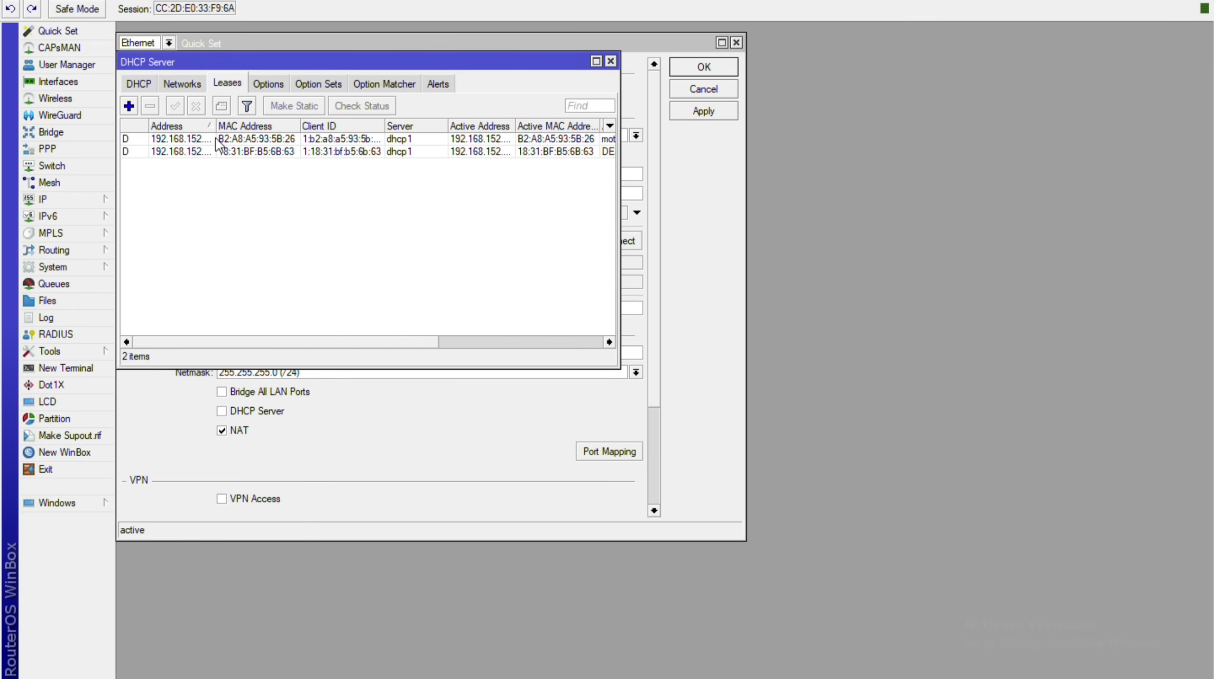
# Widen the leases view to read clients 192.168.152.250 and 192.168.152.252, then close both windows.
pyautogui.moveTo(620, 164); pyautogui.dragTo(821, 164)
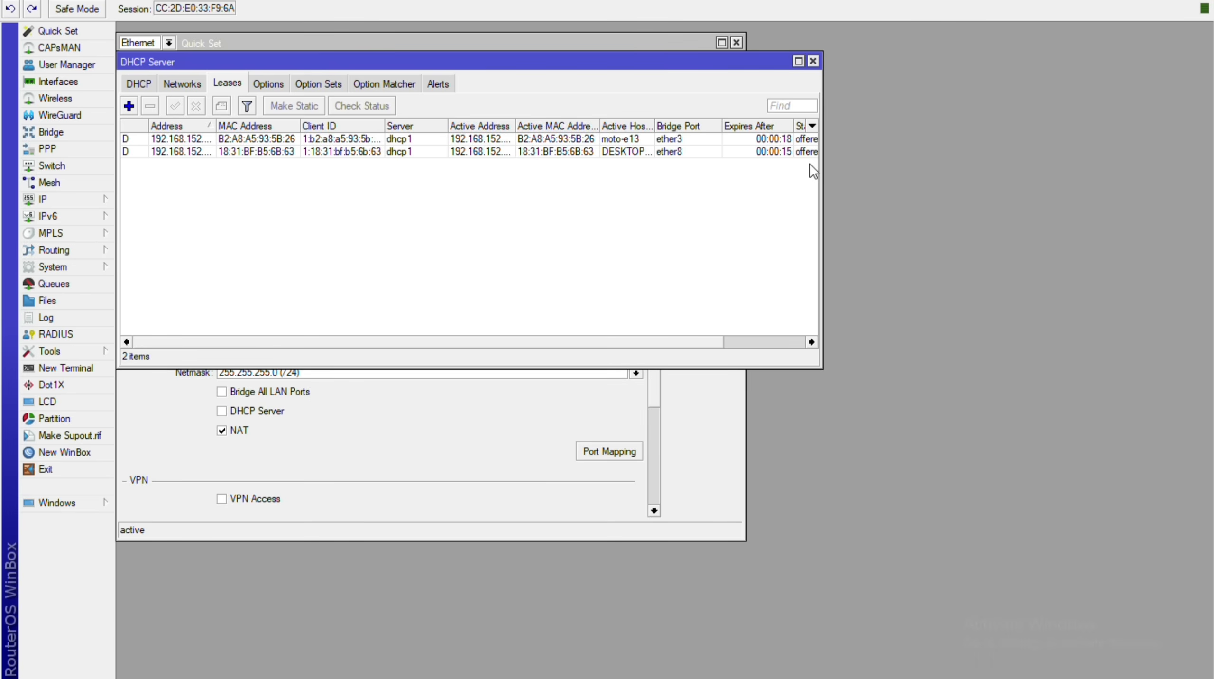
pyautogui.doubleClick(654, 125)
pyautogui.moveTo(679, 126); pyautogui.dragTo(722, 128)
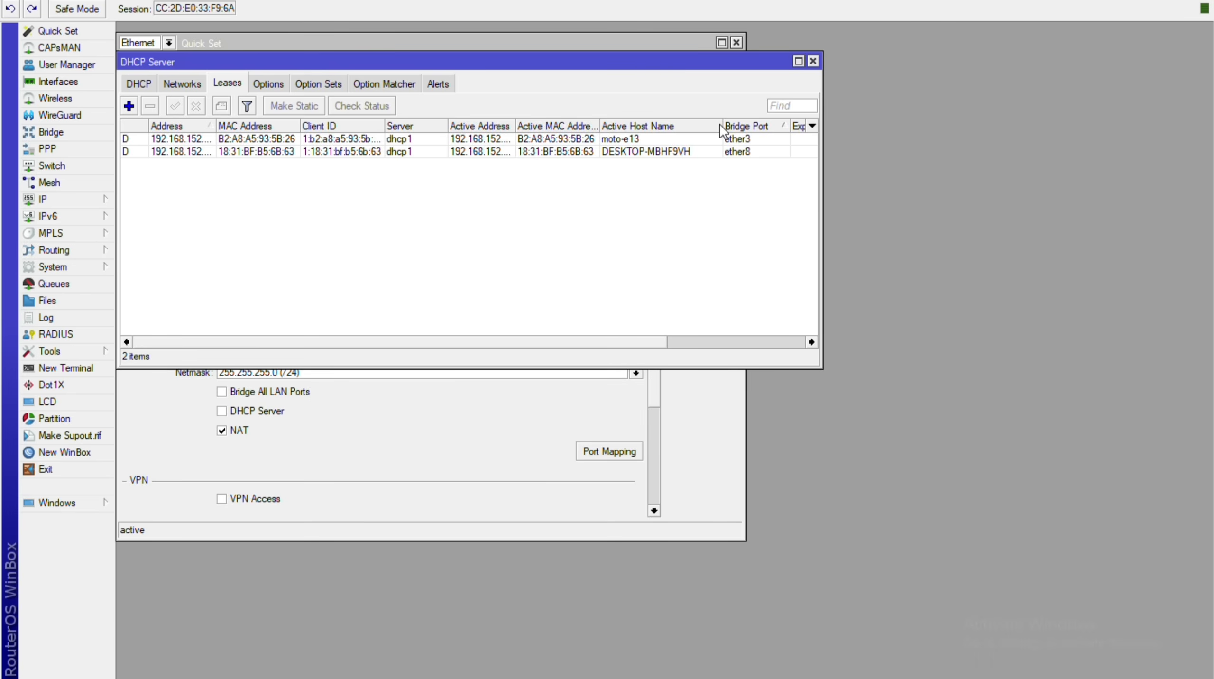
pyautogui.doubleClick(215, 126)
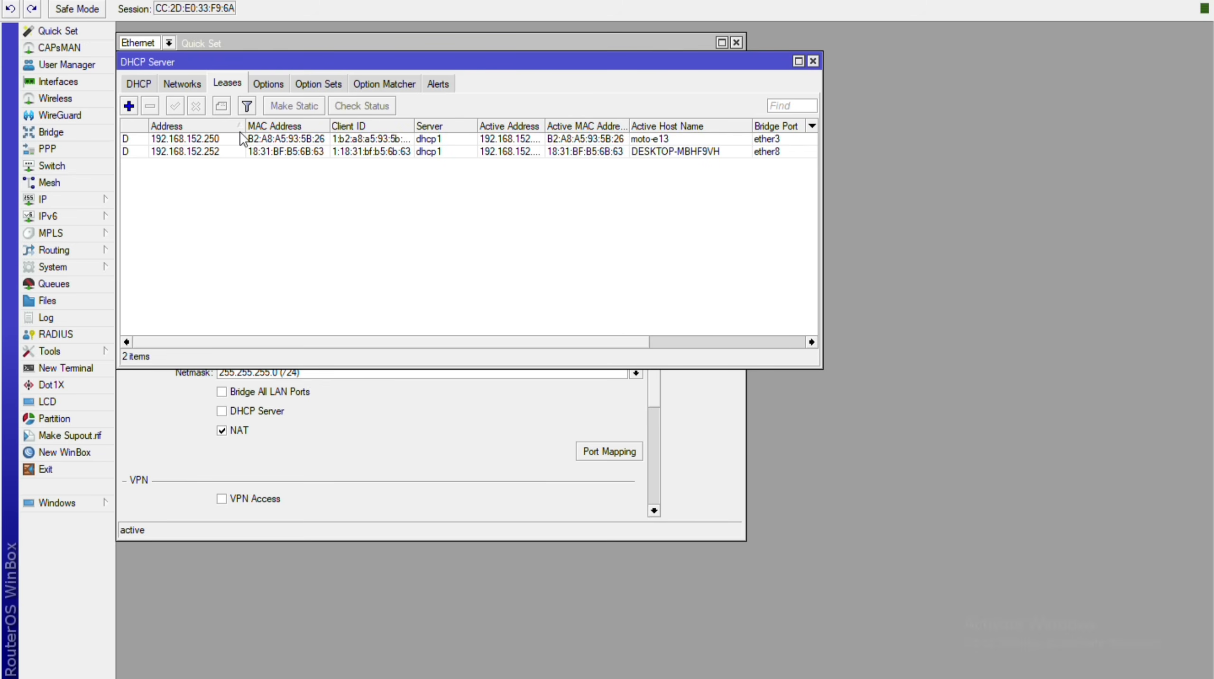
pyautogui.click(813, 61)
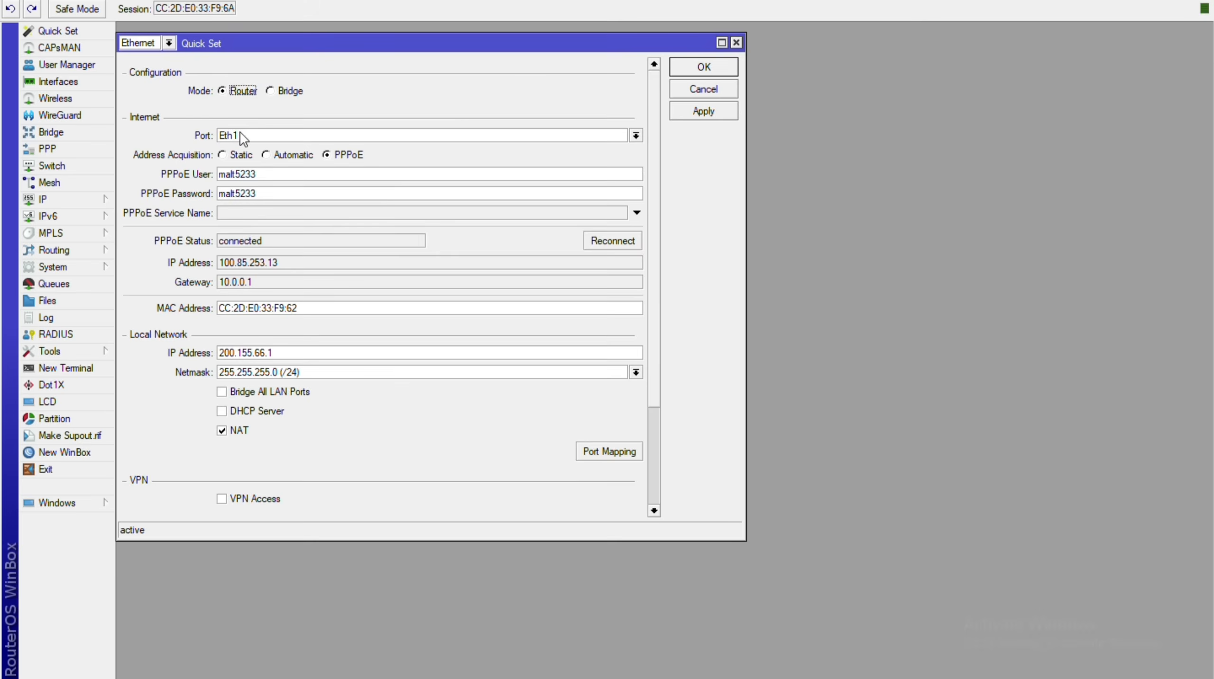
pyautogui.click(736, 42)
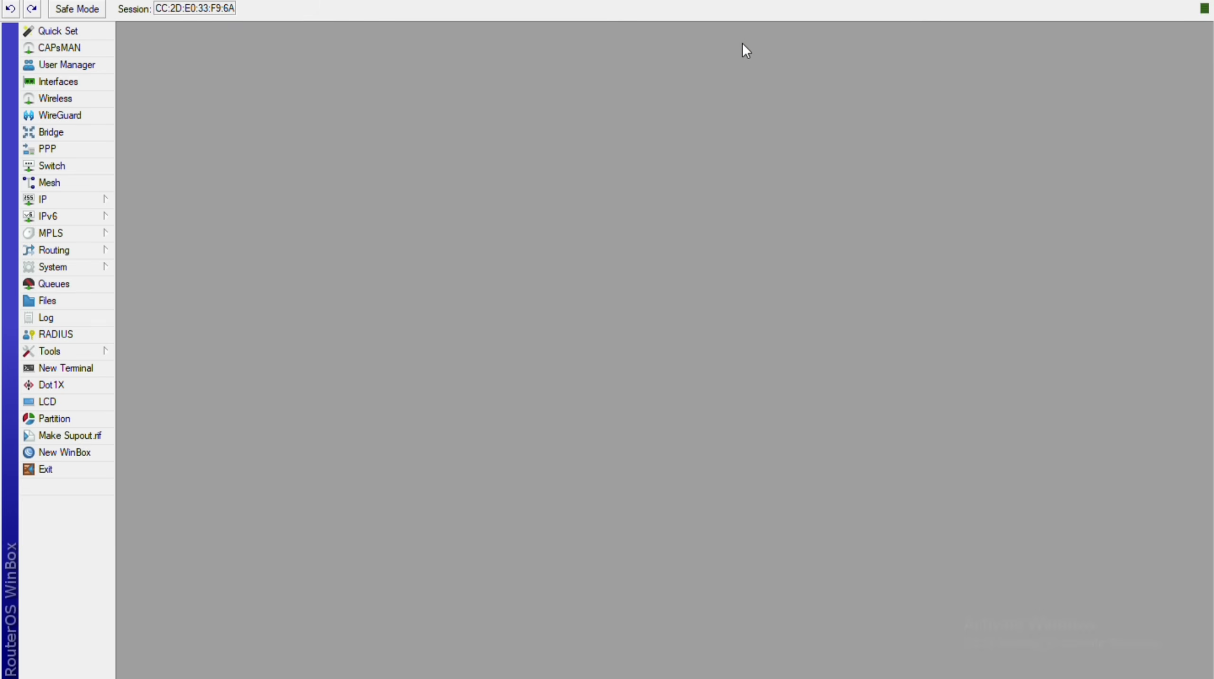
# Open Network Connections from Control Panel's Network and Sharing Center.
pyautogui.press('super+d')
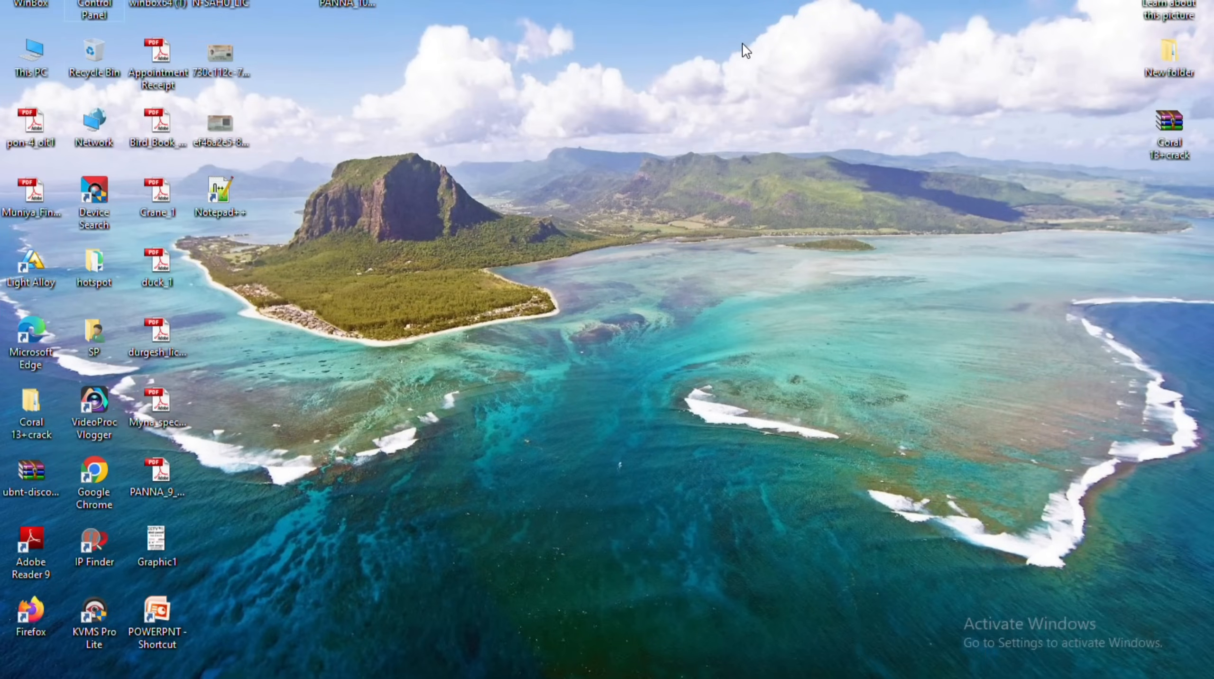
pyautogui.doubleClick(94, 9)
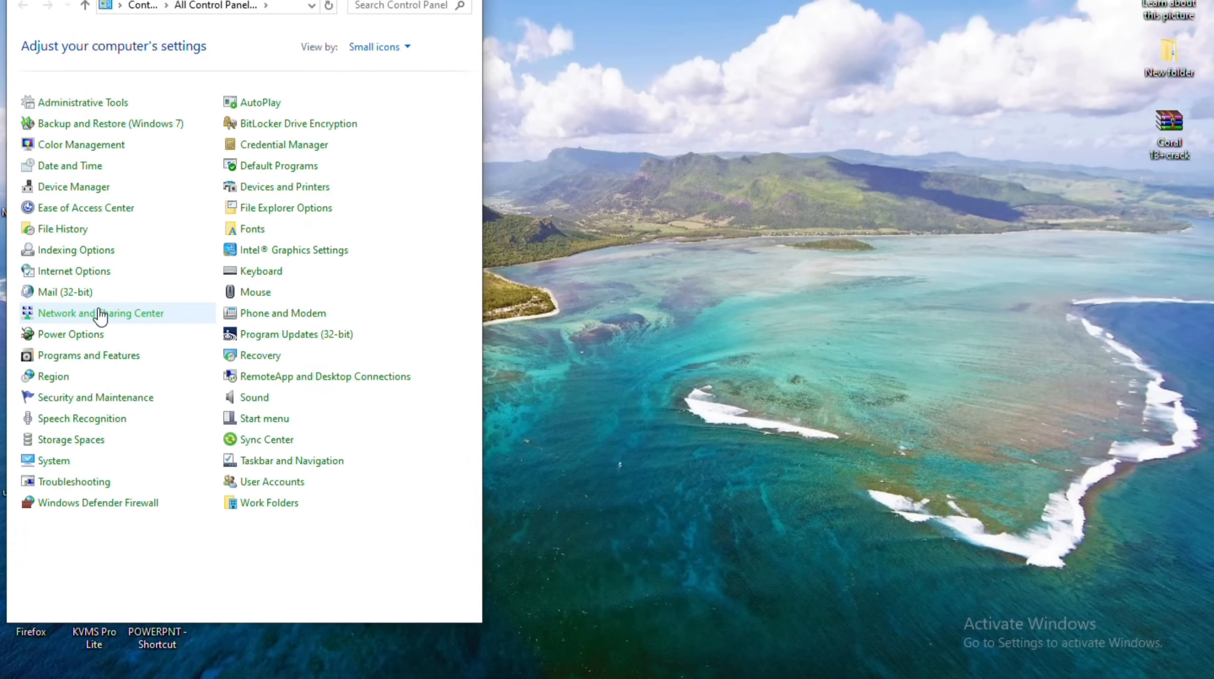
pyautogui.click(101, 314)
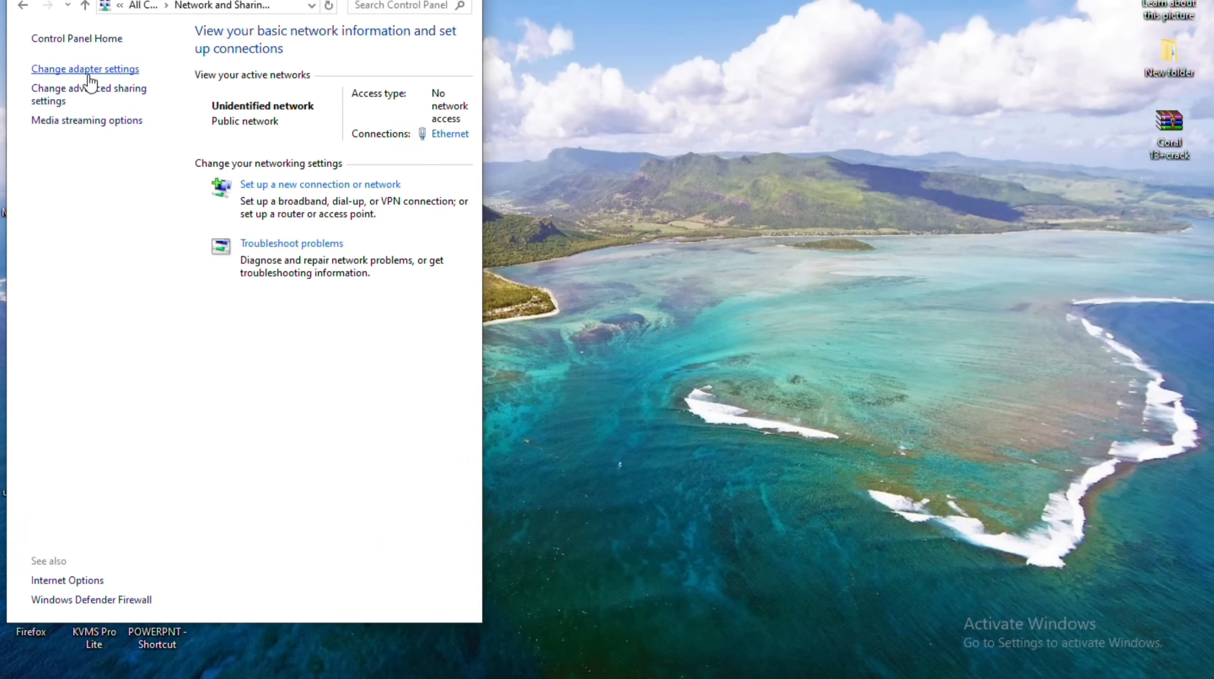
pyautogui.click(89, 75)
# Confirm the Ethernet adapter's IPv4 obtains its address automatically.
pyautogui.press('Right')
pyautogui.hotkey('shift', 'F10')
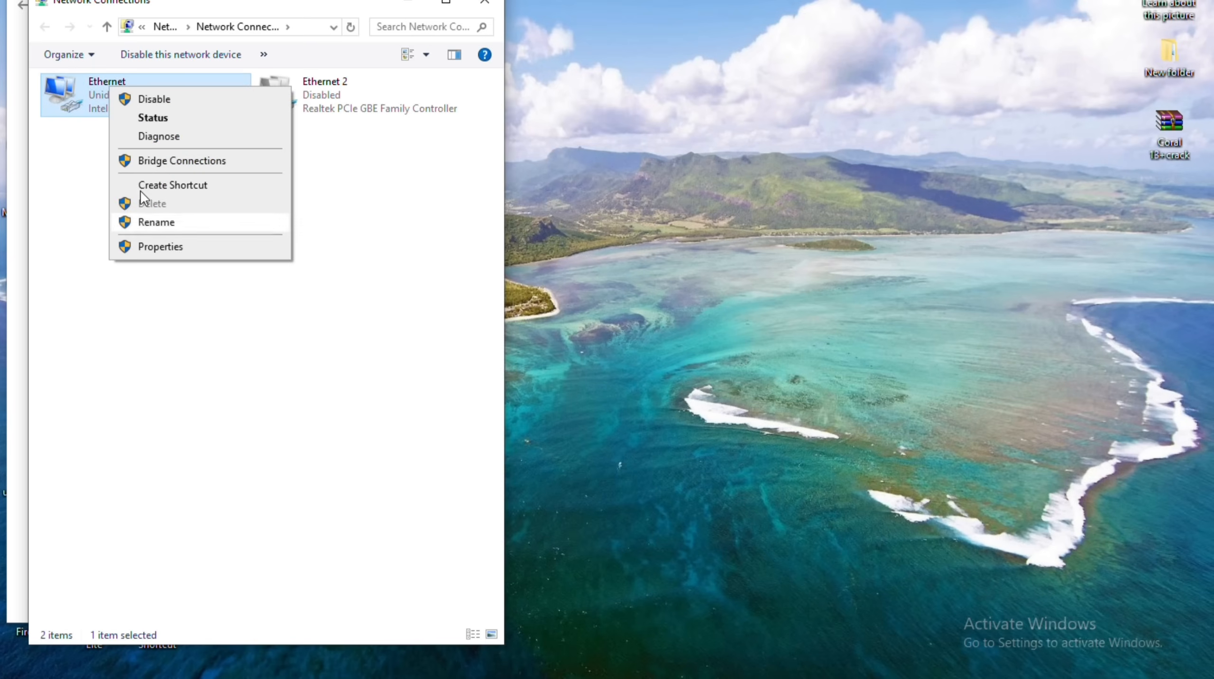
pyautogui.click(186, 251)
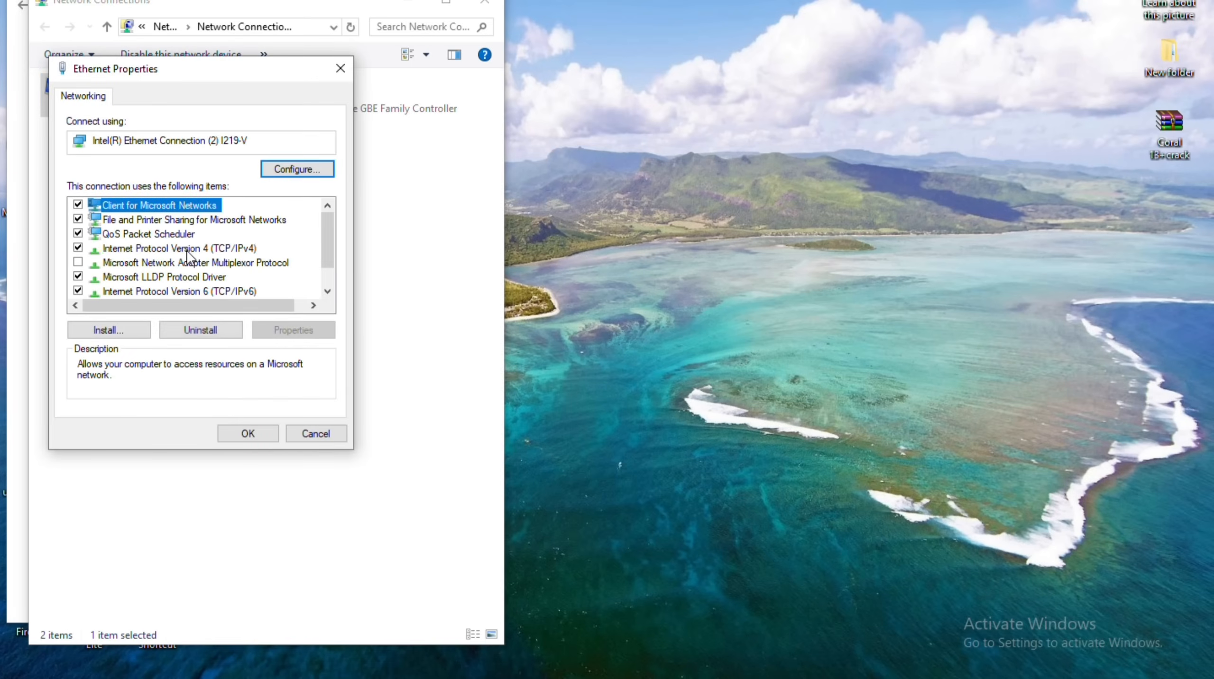
pyautogui.doubleClick(186, 250)
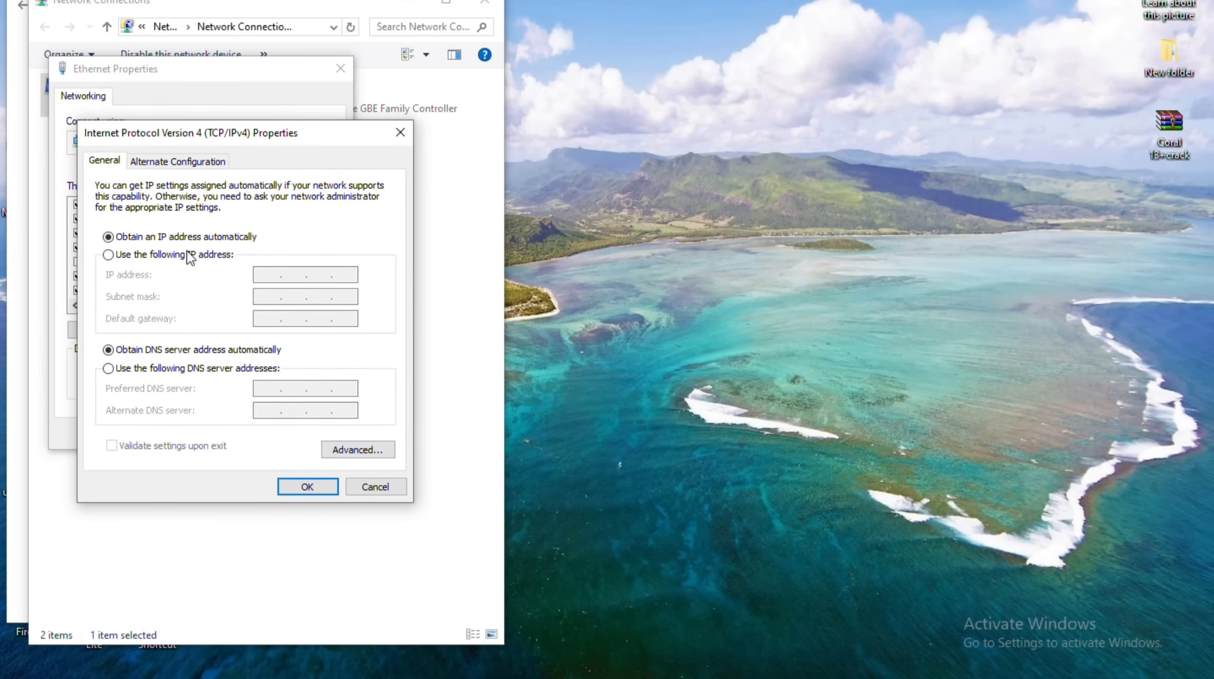
pyautogui.click(308, 486)
pyautogui.click(242, 426)
# Disable and re-enable the Ethernet adapter so the router login reconnects.
pyautogui.hotkey('shift', 'F10')
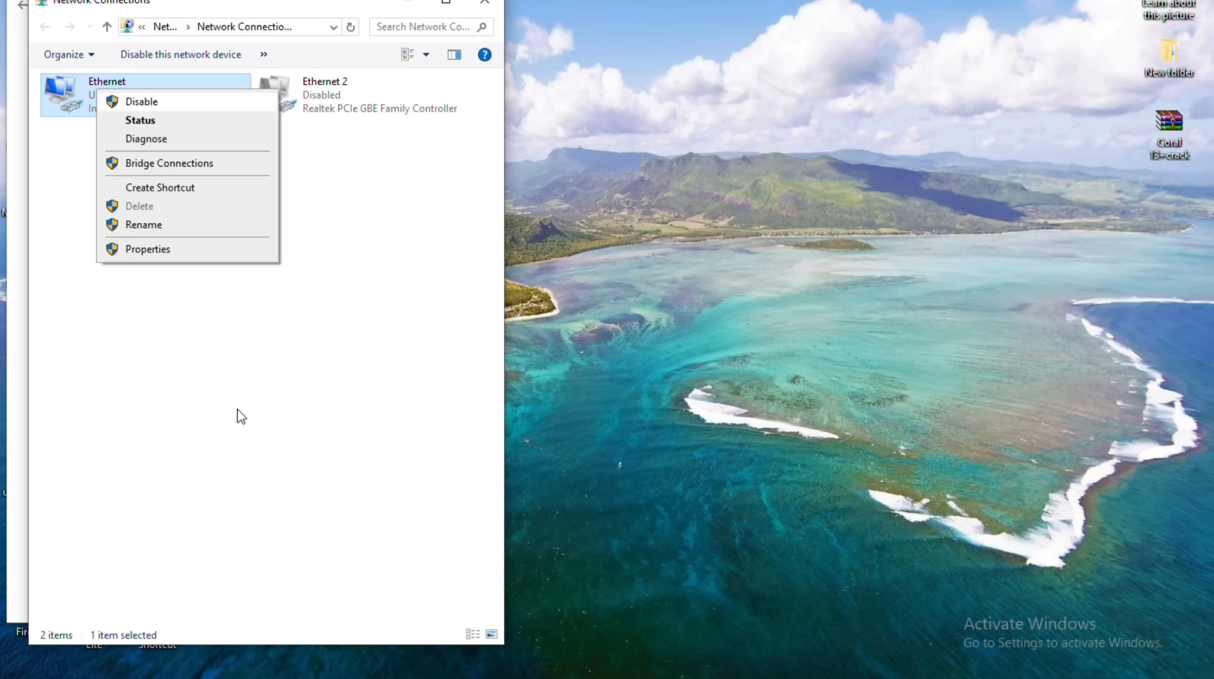
pyautogui.click(139, 101)
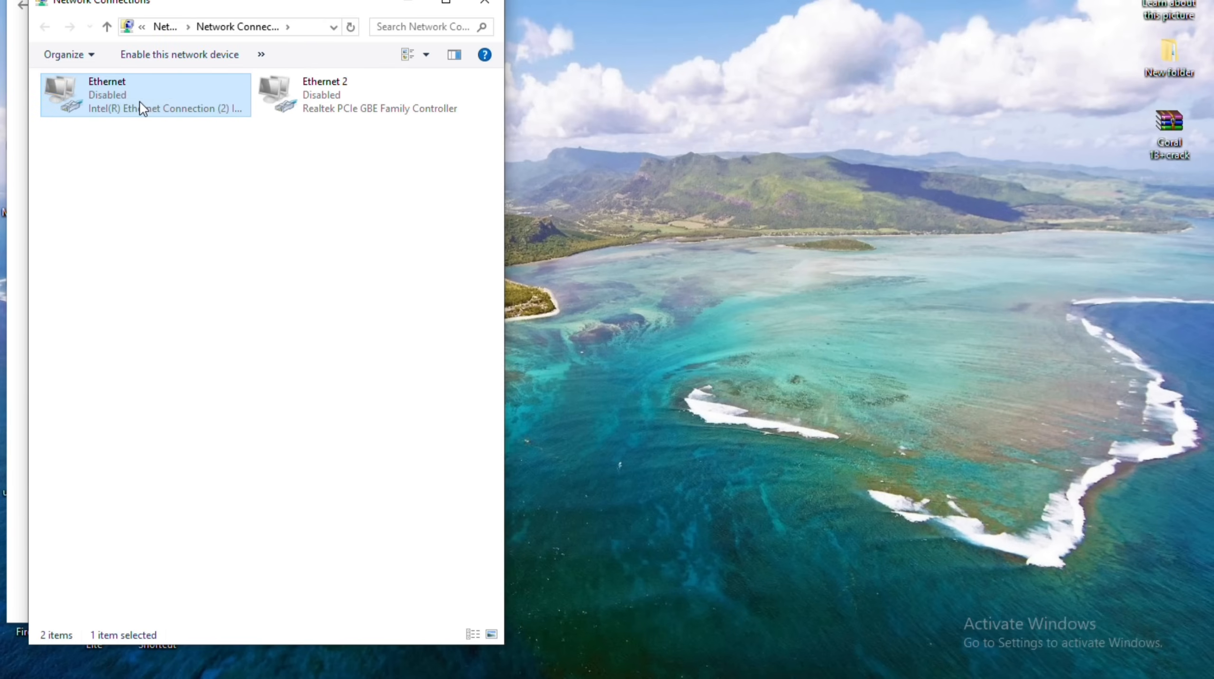
pyautogui.hotkey('shift', 'F10')
pyautogui.click(138, 101)
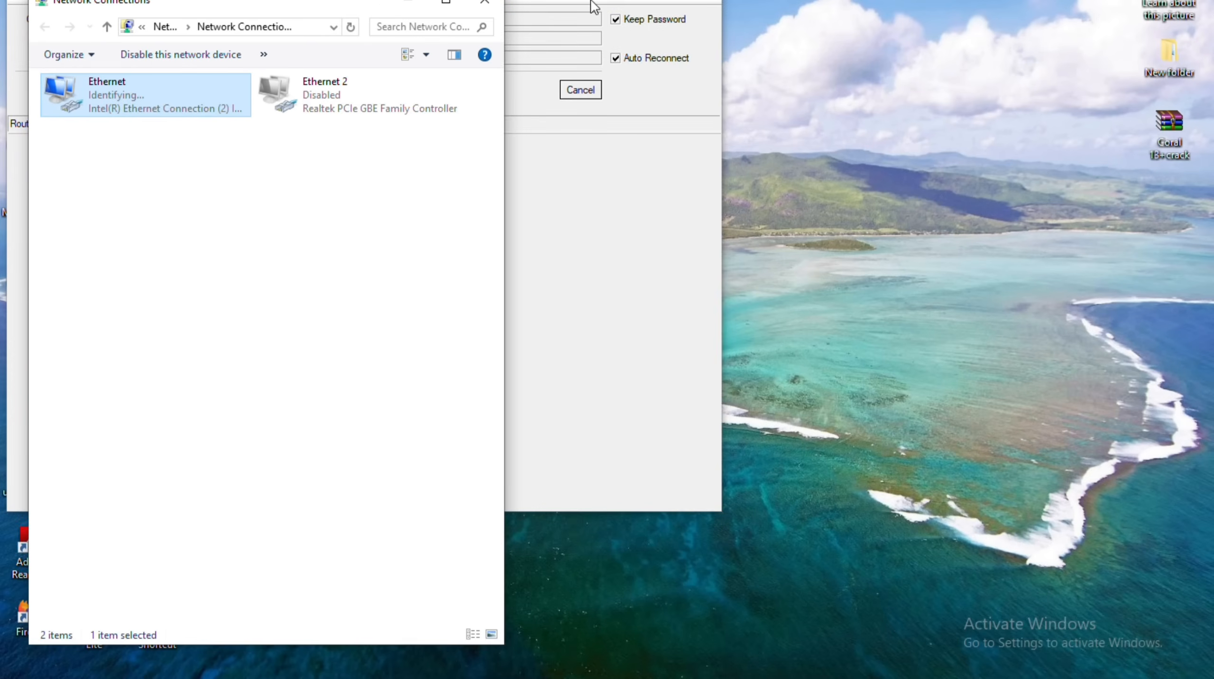
pyautogui.moveTo(590, 1); pyautogui.dragTo(920, 1)
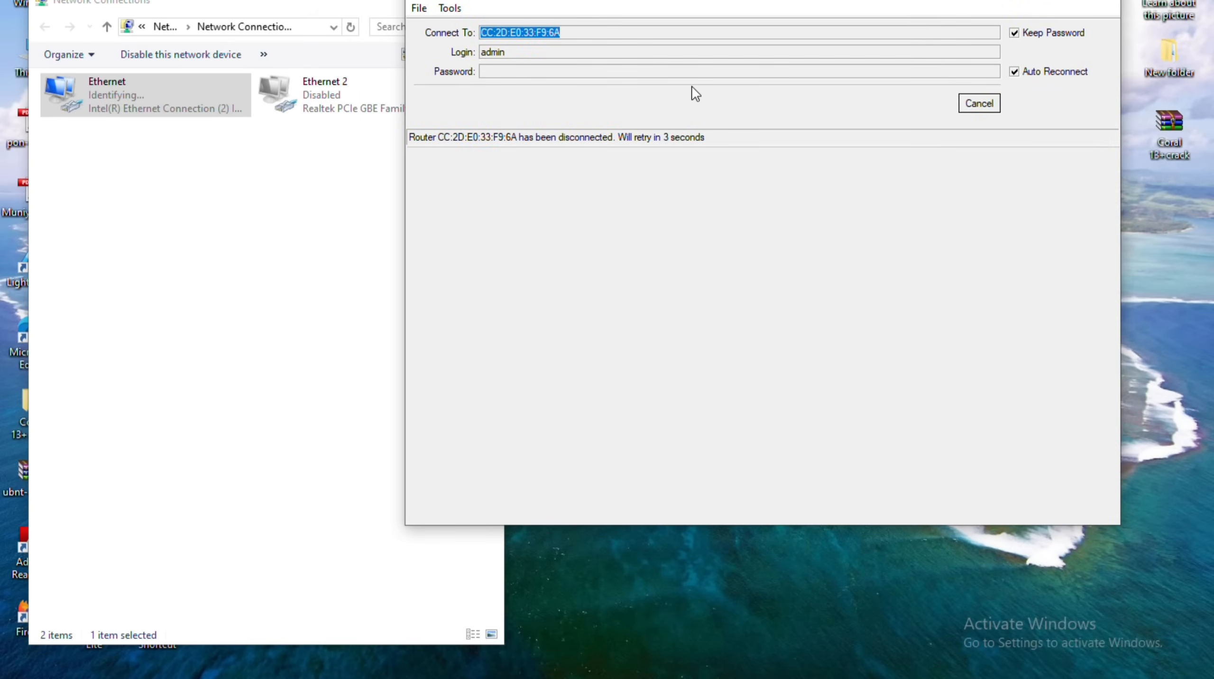
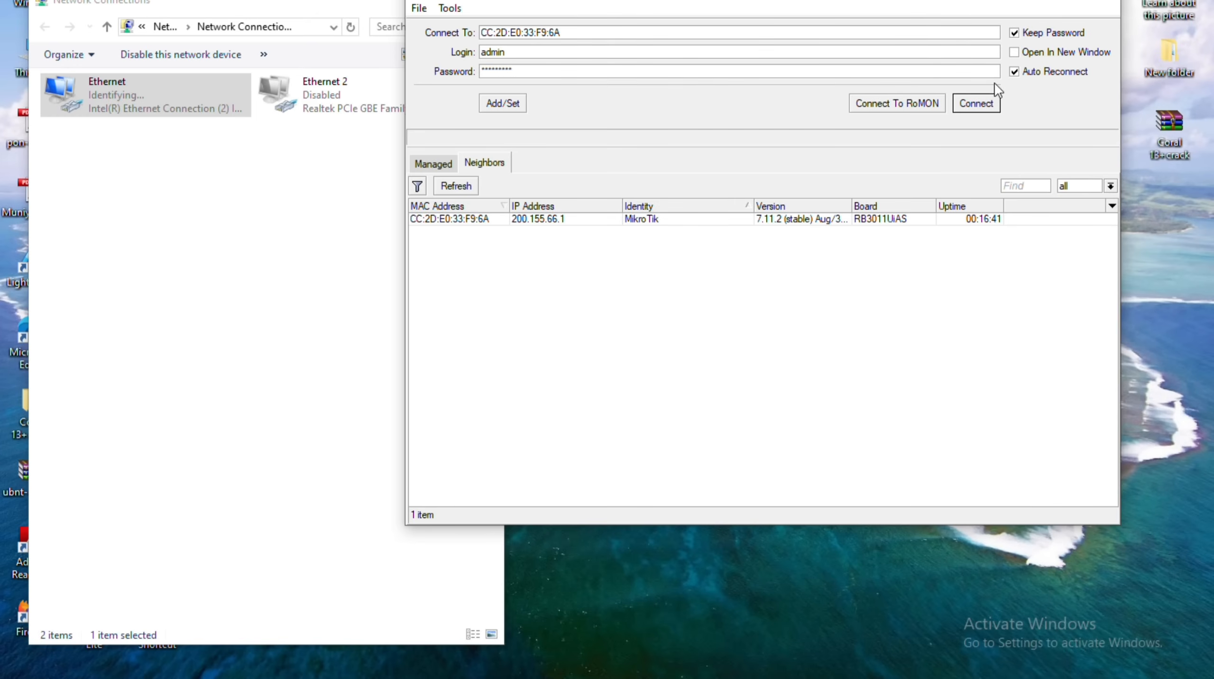
# Log in to the router and scroll through its Quick Set settings.
pyautogui.press('Return')
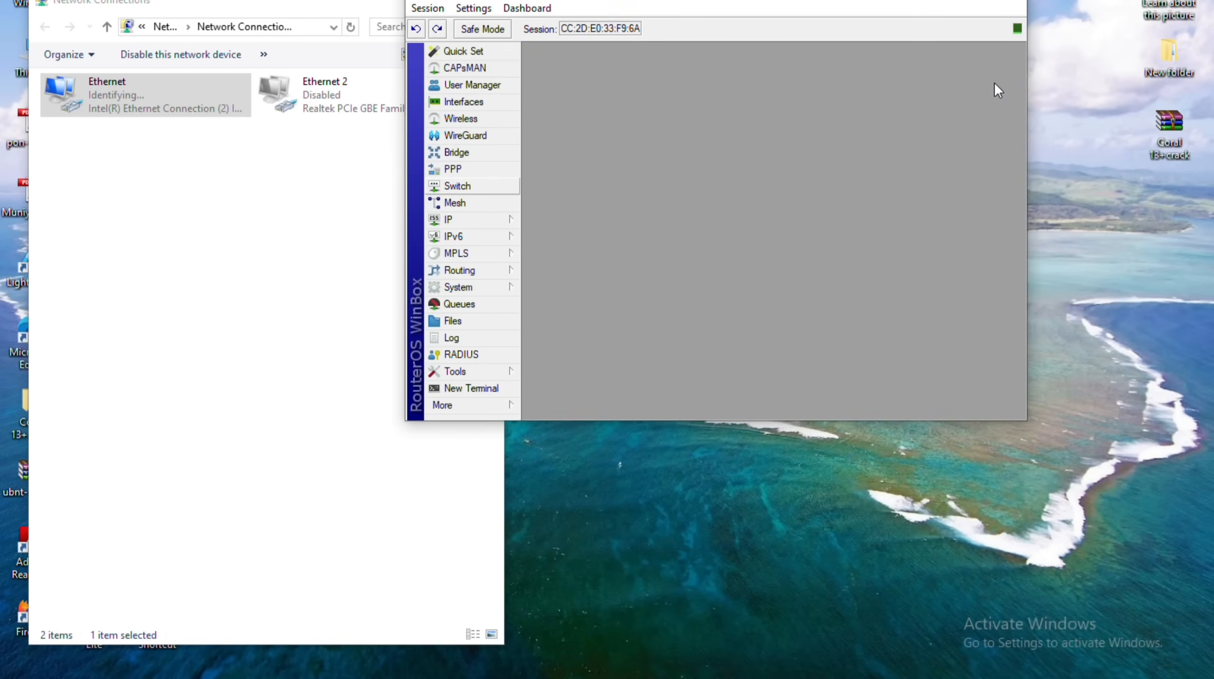
pyautogui.click(463, 51)
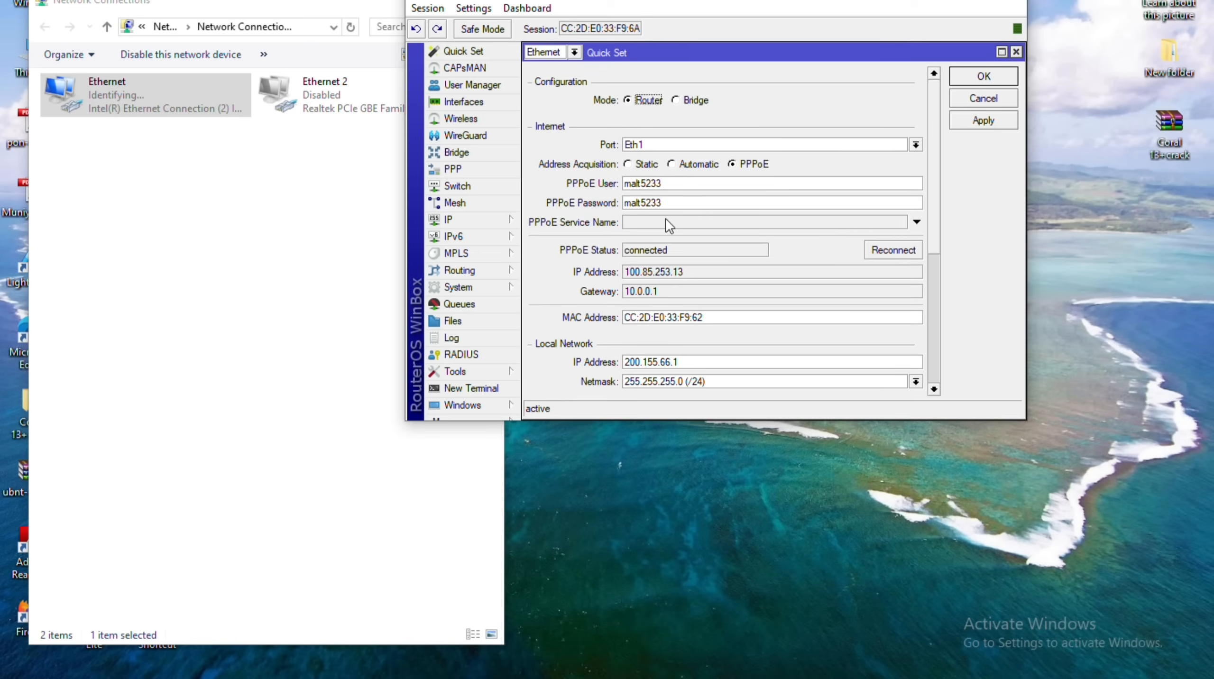
pyautogui.scroll(-3, 666, 220)
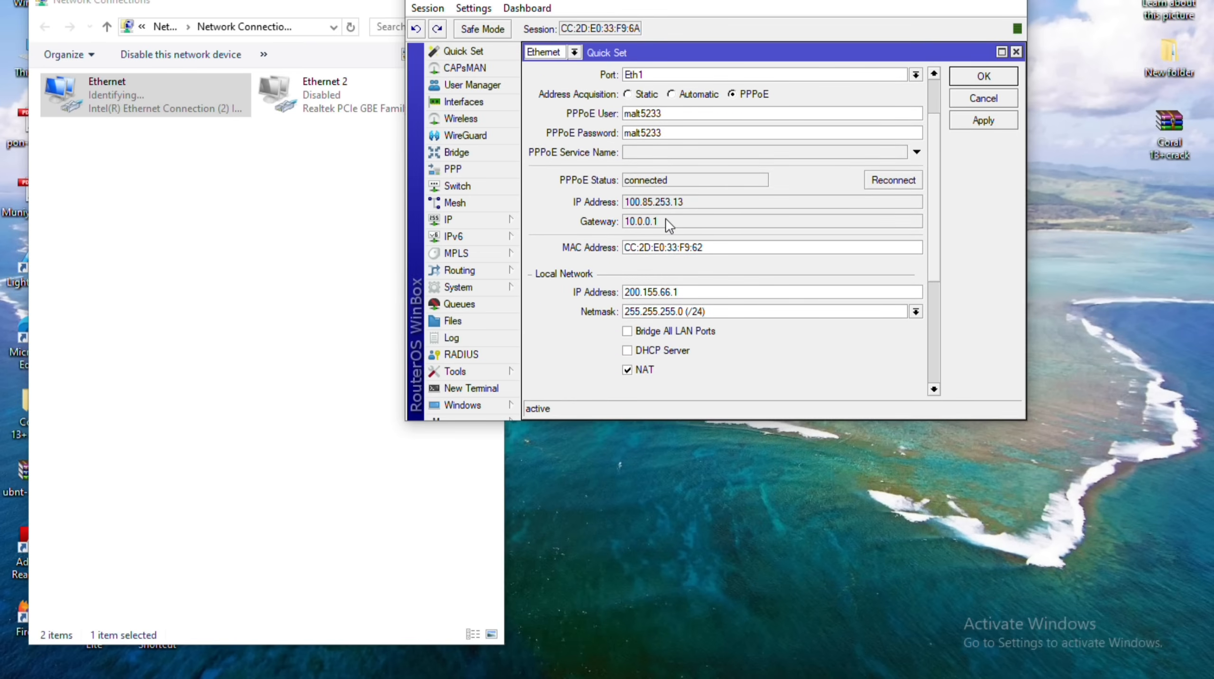
# Show the IP Pool list (dhcp and pool1, 200.155.66.2–200.155.66.254) beside Quick Set.
pyautogui.click(517, 208)
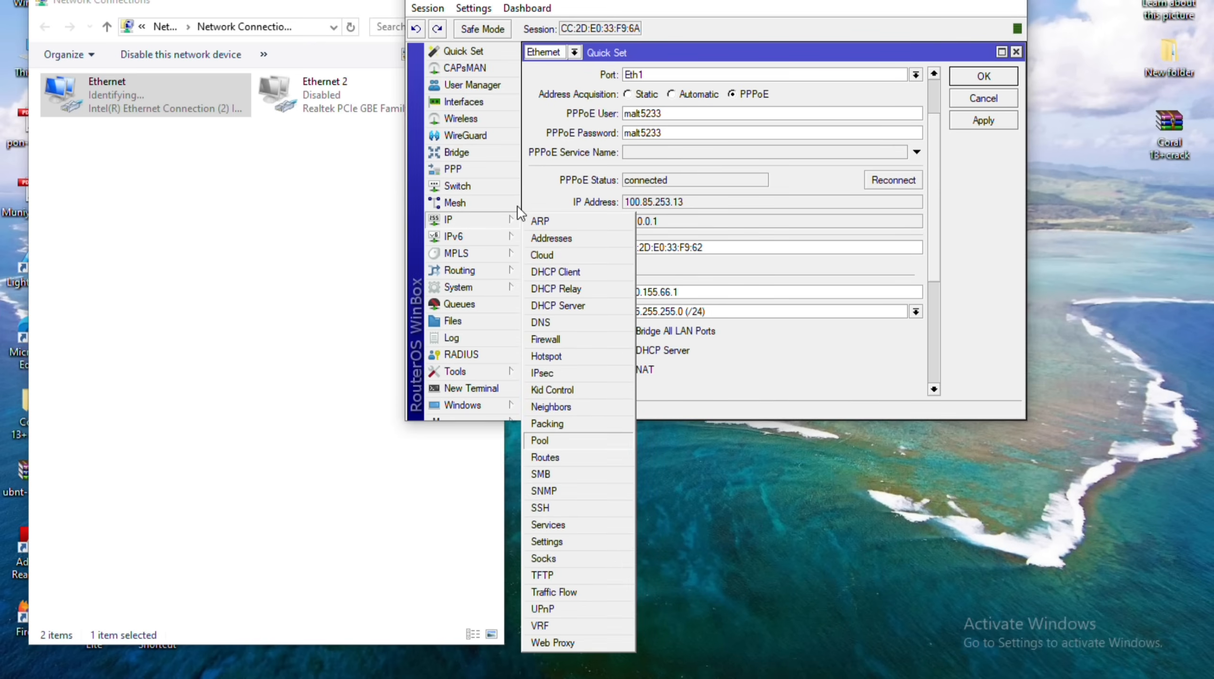
pyautogui.click(540, 440)
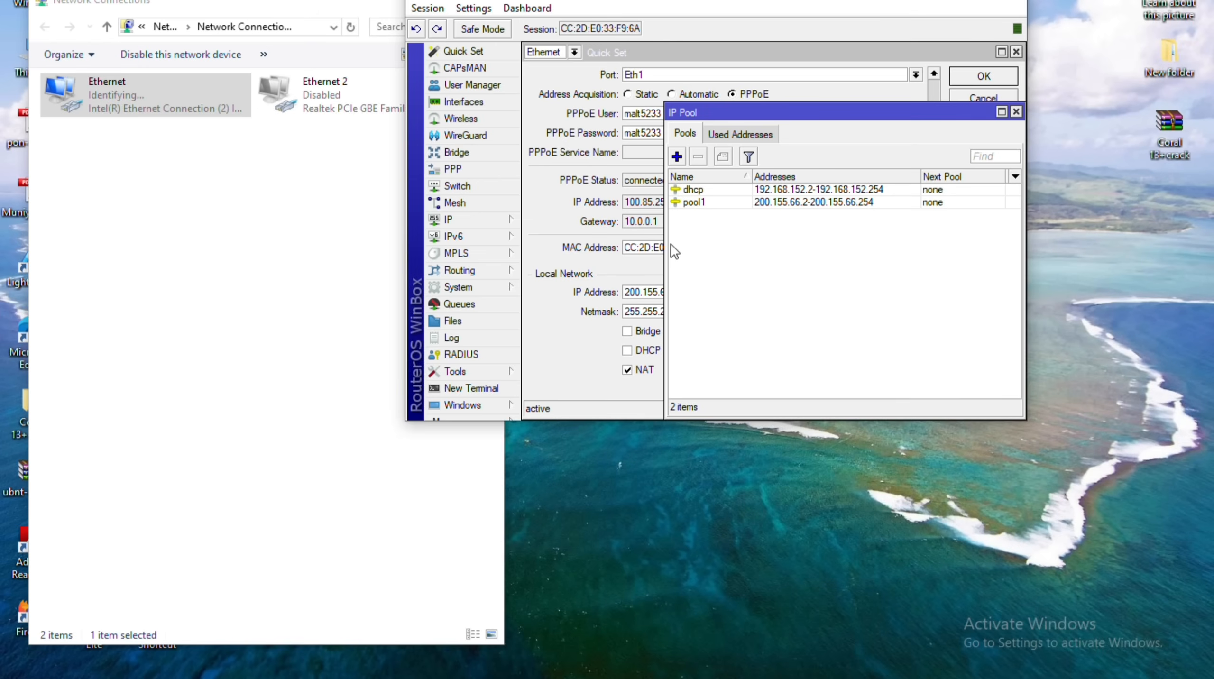
pyautogui.moveTo(926, 113); pyautogui.dragTo(830, 111)
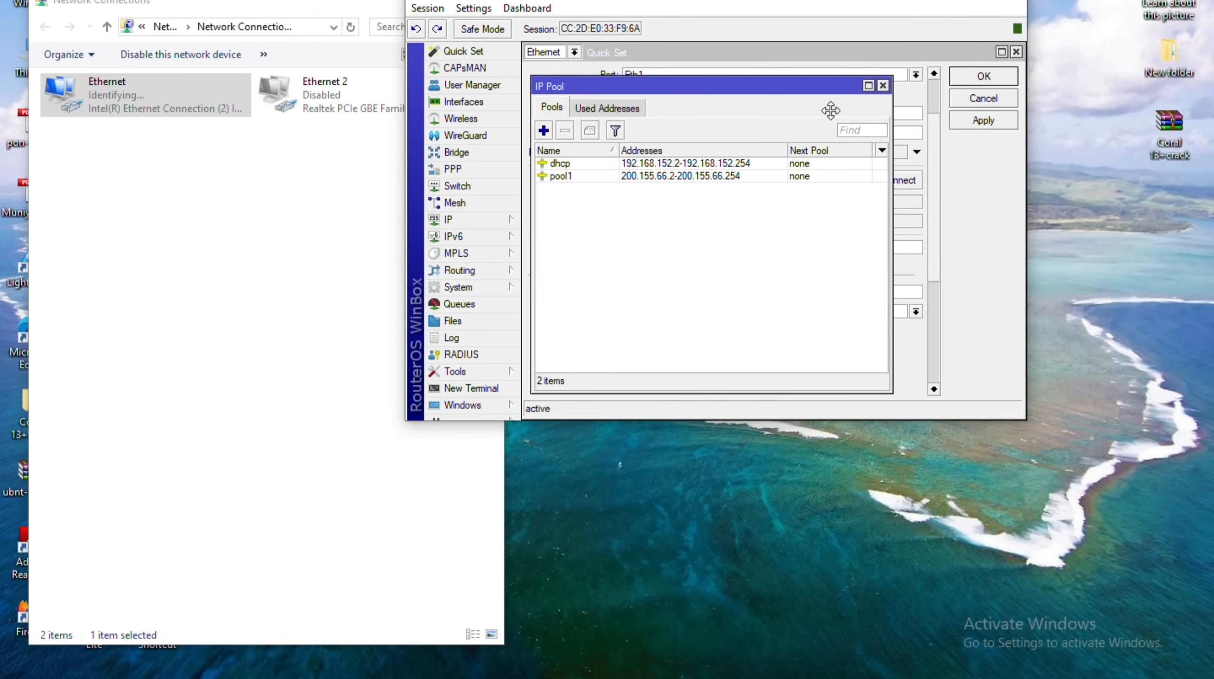
pyautogui.moveTo(831, 88)
pyautogui.mouseDown()
pyautogui.moveTo(896, 352)
pyautogui.moveTo(896, 187)
pyautogui.moveTo(962, 186)
pyautogui.moveTo(1018, 140)
pyautogui.moveTo(965, 112)
pyautogui.mouseUp()
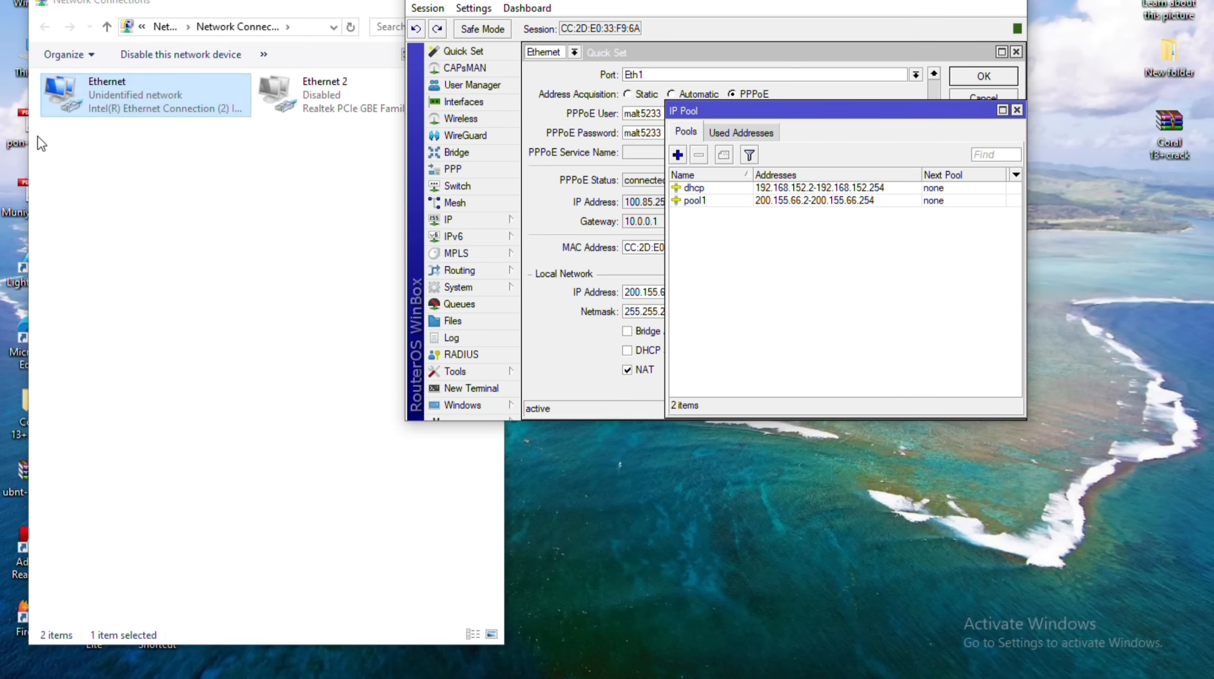
pyautogui.rightClick(105, 95)
pyautogui.click(152, 128)
pyautogui.click(515, 320)
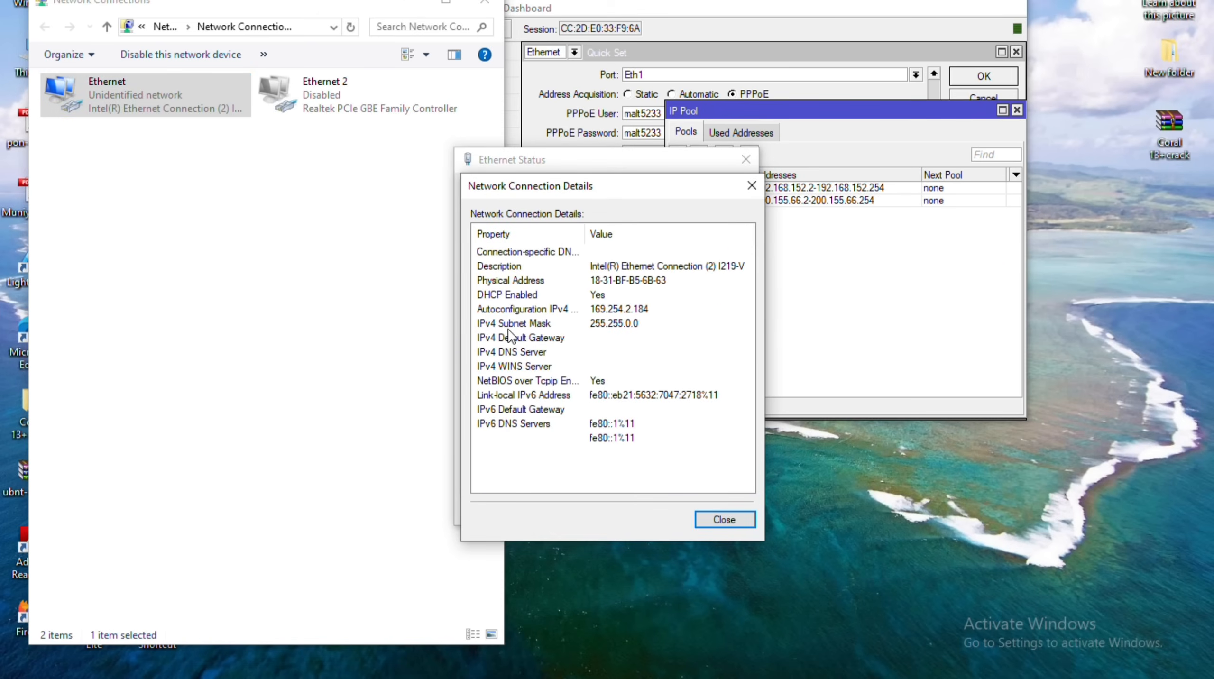
pyautogui.click(509, 312)
pyautogui.click(508, 328)
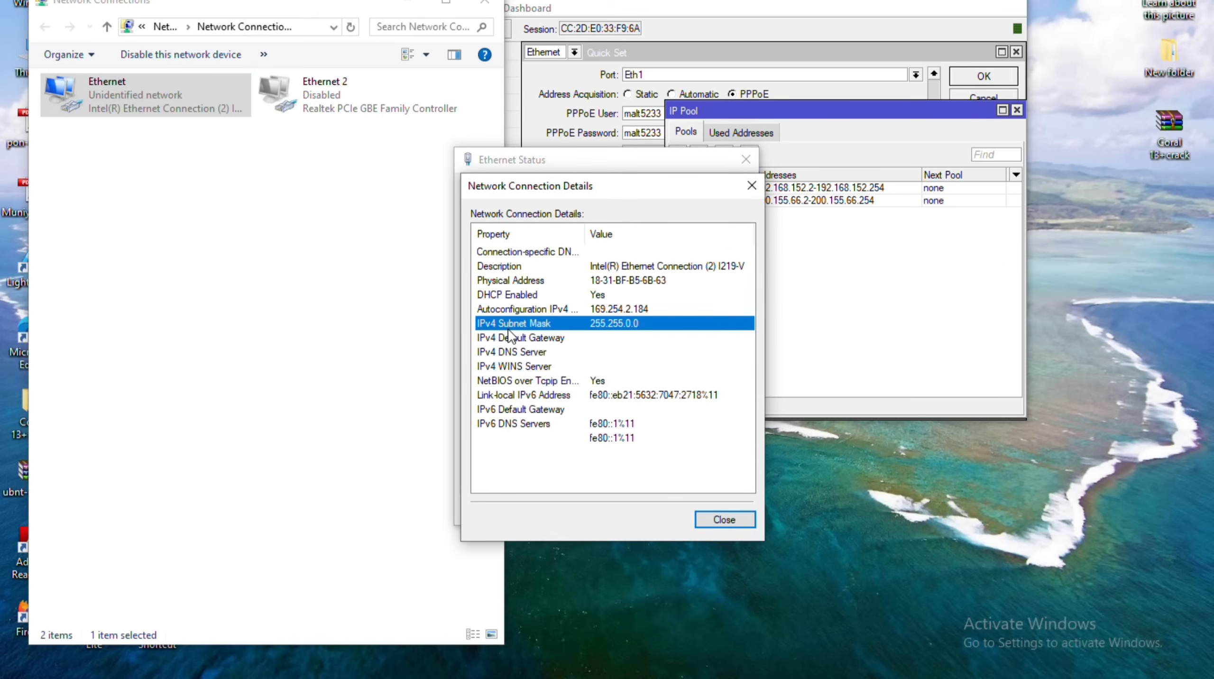
pyautogui.press('Up')
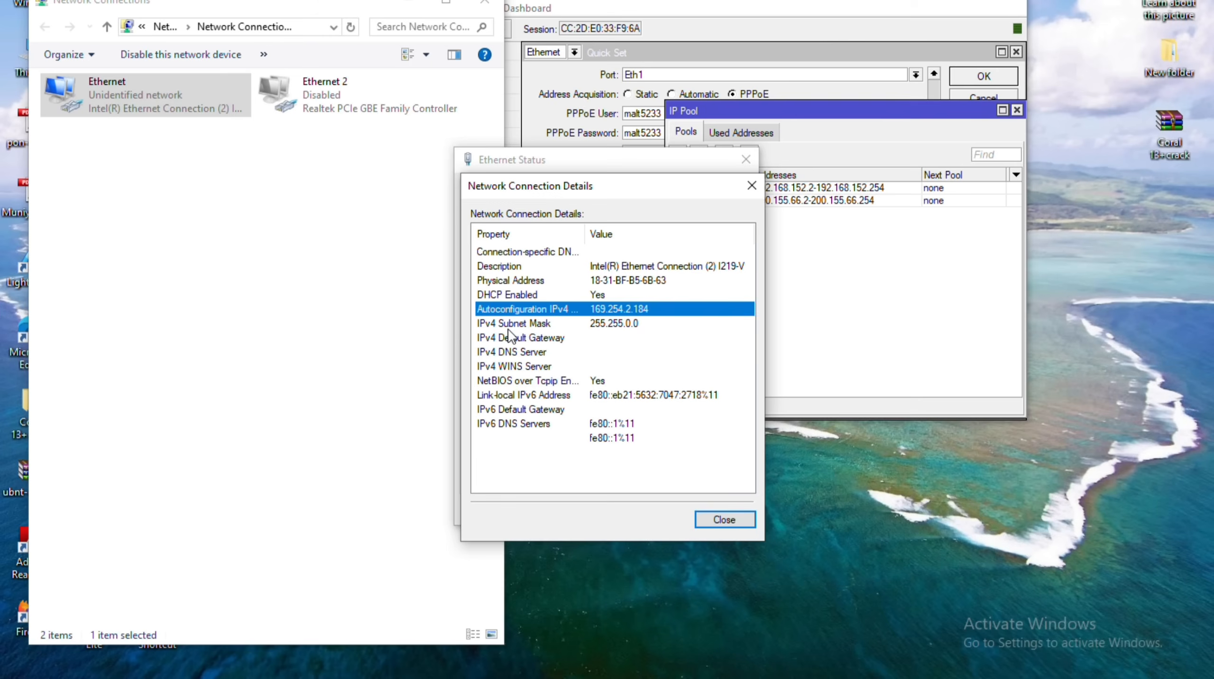
pyautogui.press('Down')
pyautogui.press('Up')
pyautogui.press('Tab')
pyautogui.press('Return')
pyautogui.press('Escape')
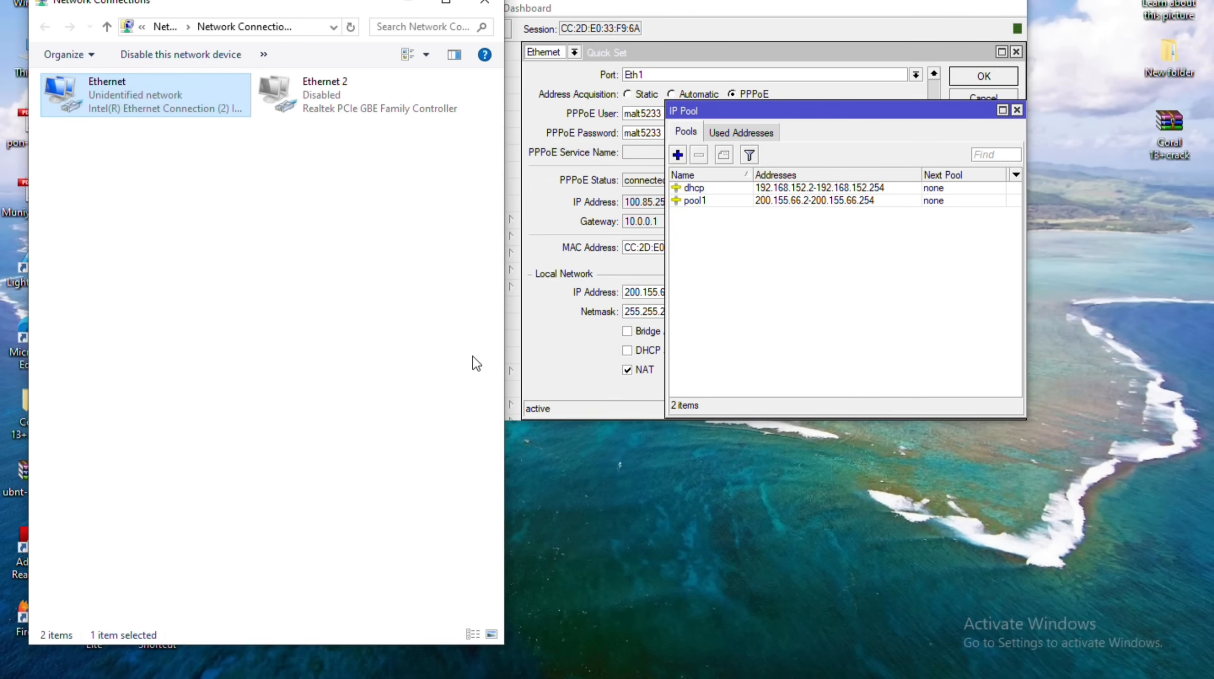
pyautogui.click(779, 295)
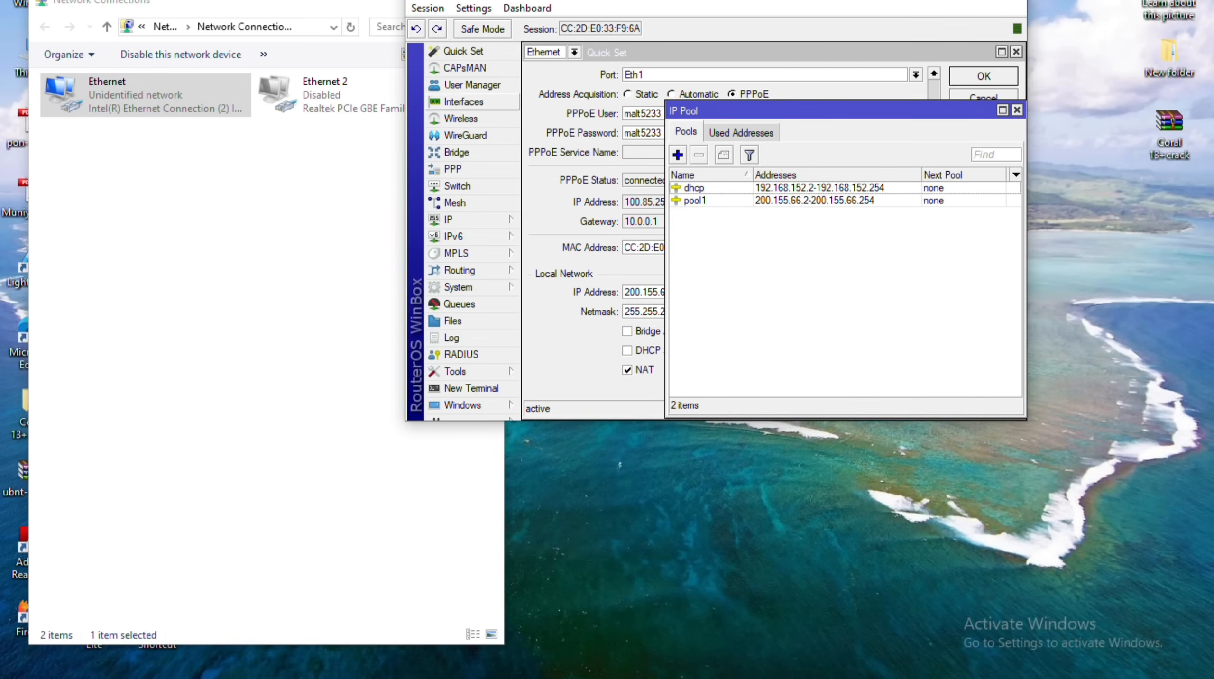
pyautogui.click(463, 102)
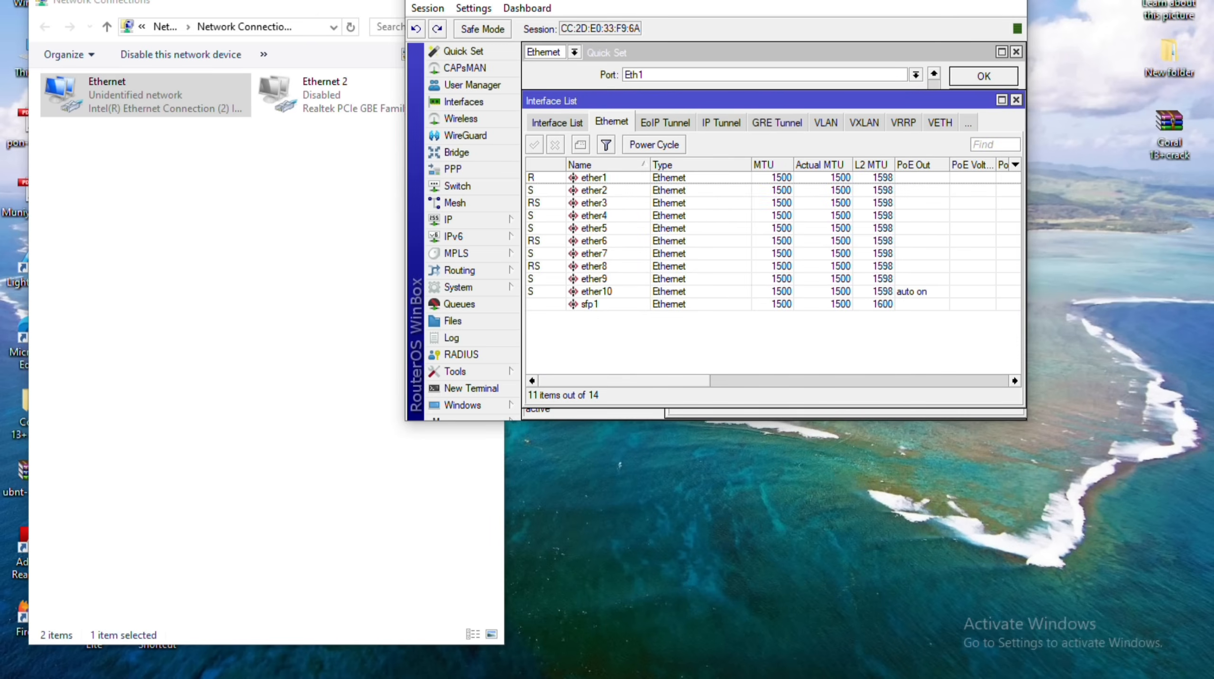
pyautogui.click(556, 123)
pyautogui.doubleClick(566, 178)
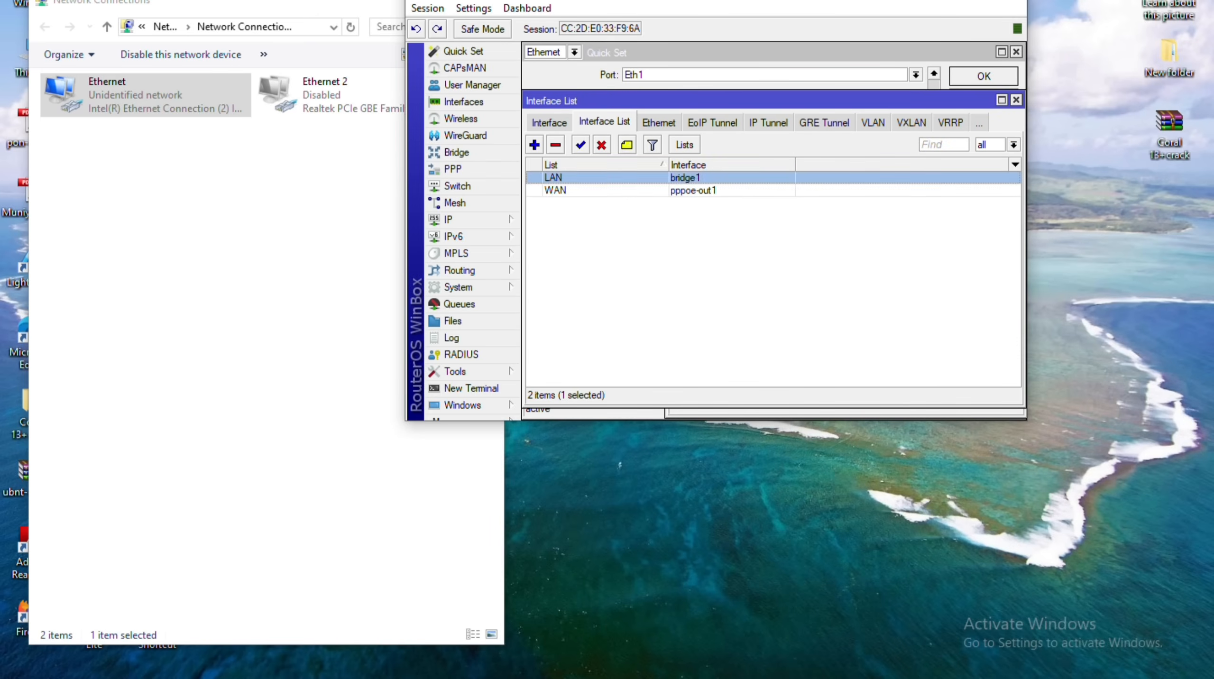
pyautogui.click(928, 268)
pyautogui.click(879, 281)
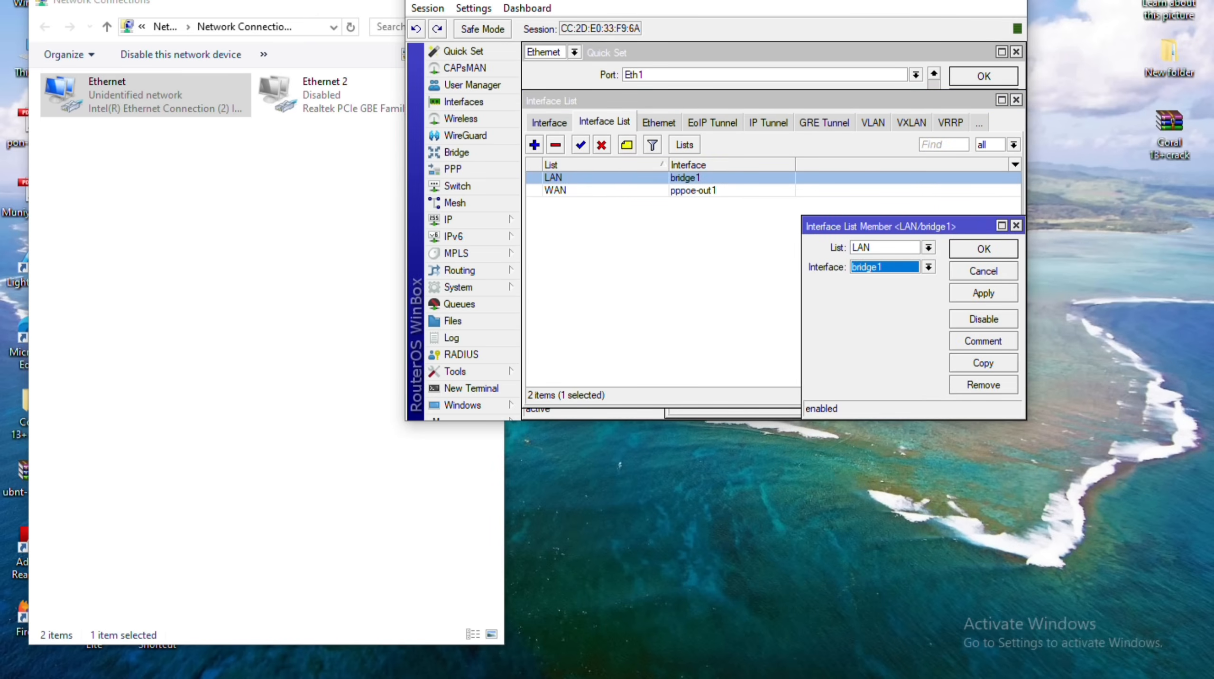
pyautogui.press('Return')
pyautogui.click(548, 124)
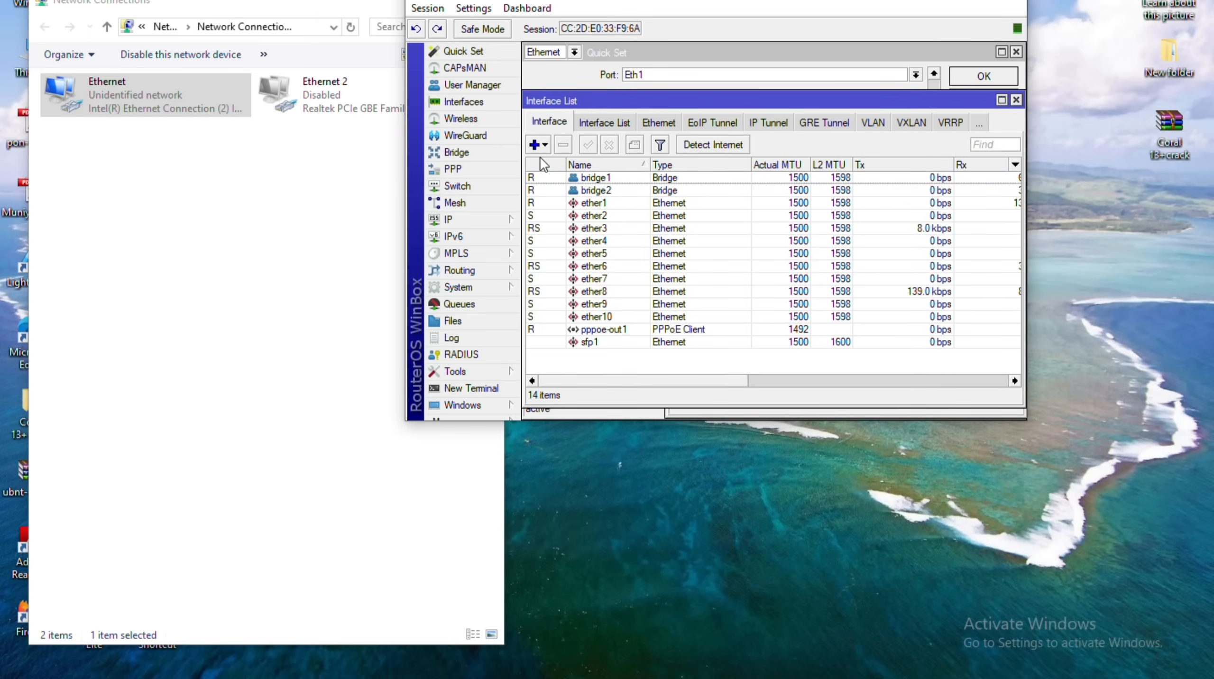
pyautogui.hotkey('ctrl', 'Tab')
pyautogui.press('Down')
pyautogui.press('Return')
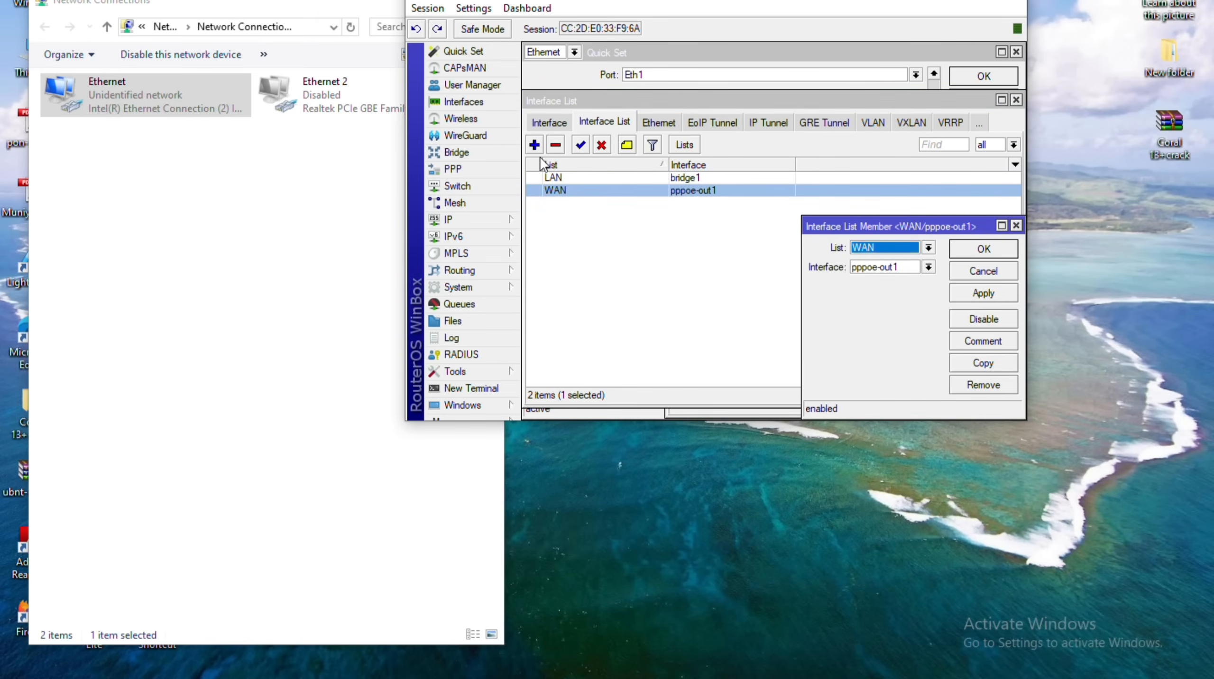
pyautogui.press('Tab')
pyautogui.hotkey('alt', 'Down')
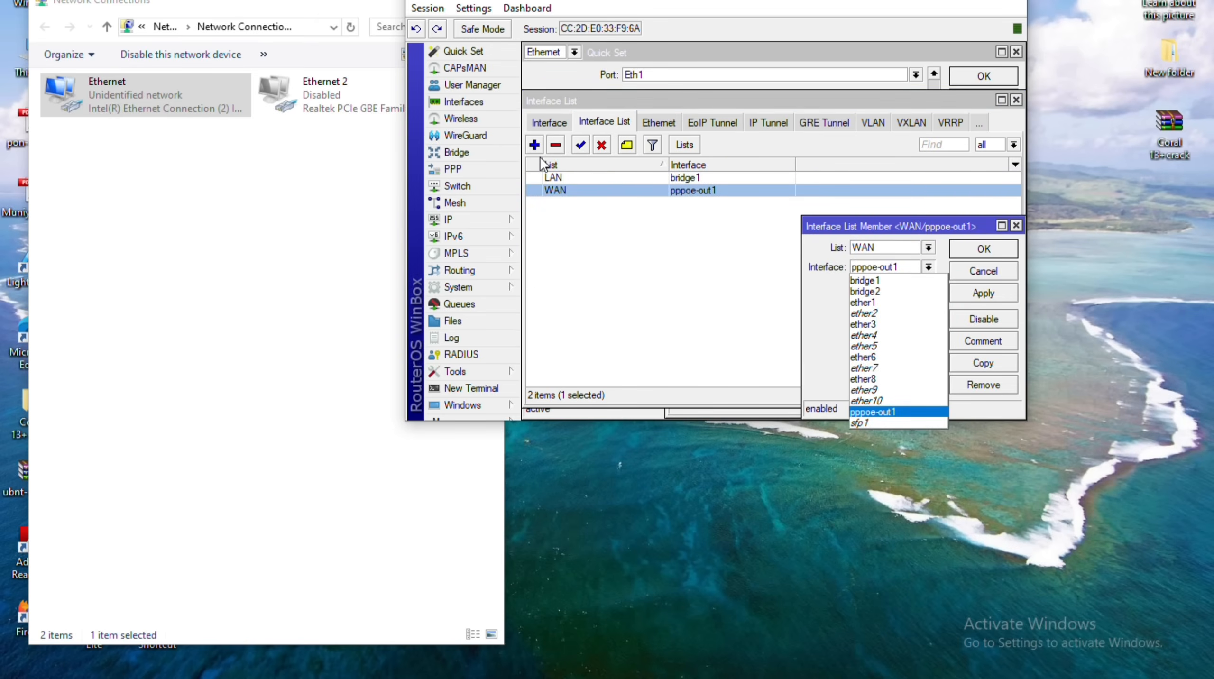
pyautogui.press('Return')
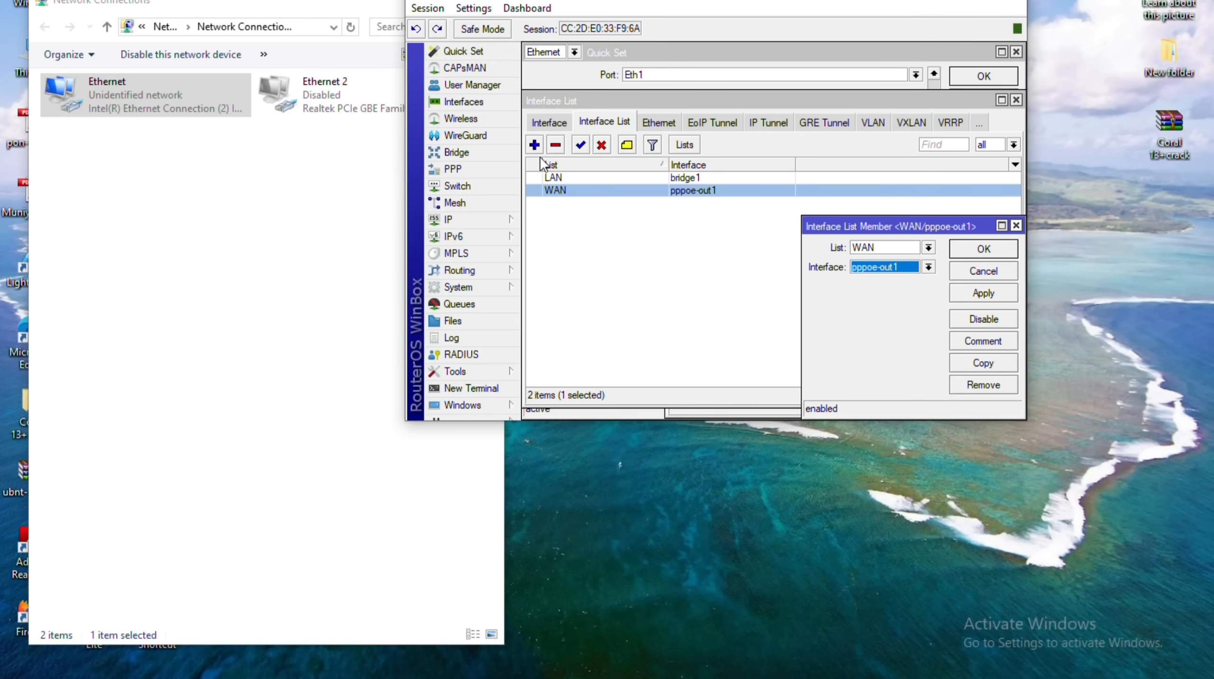
pyautogui.press('Escape')
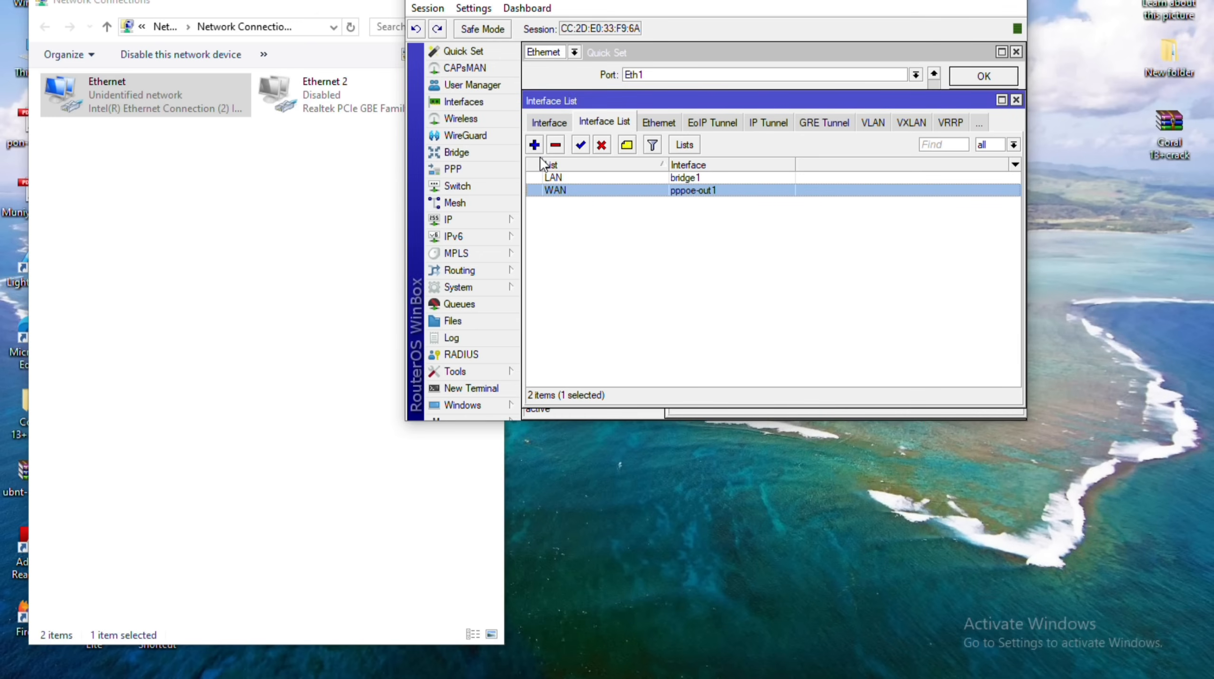
pyautogui.hotkey('ctrl', 'Tab')
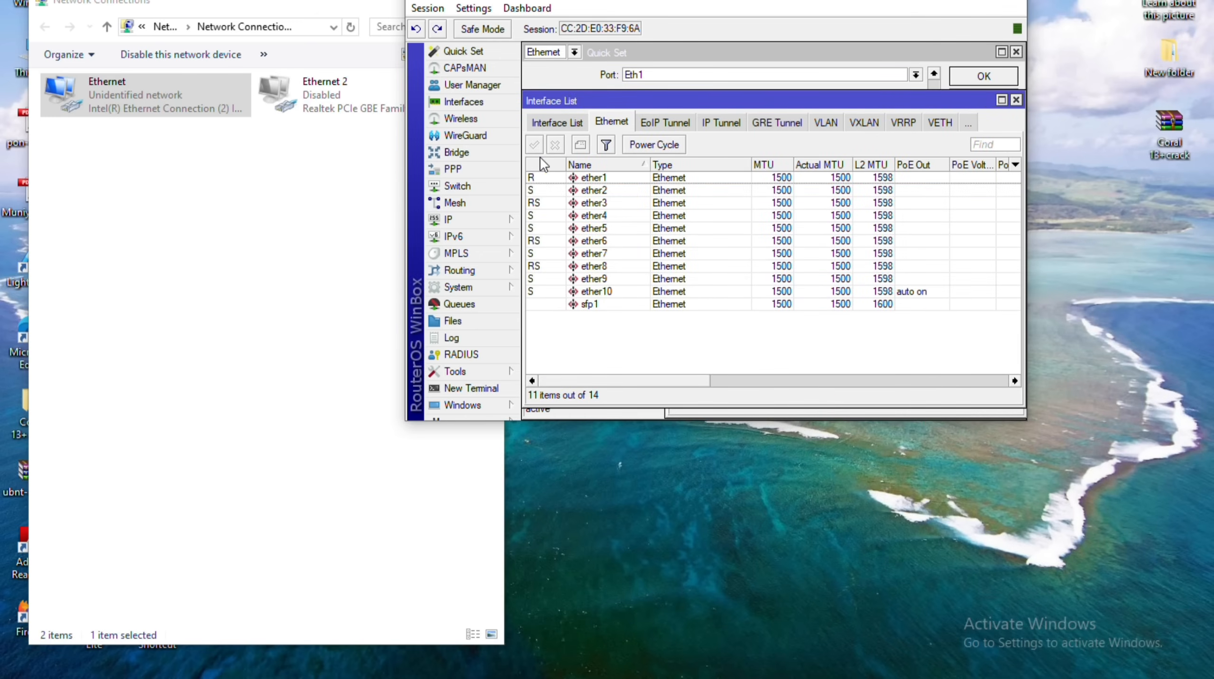
pyautogui.hotkey('ctrl', 'shift', 'Tab')
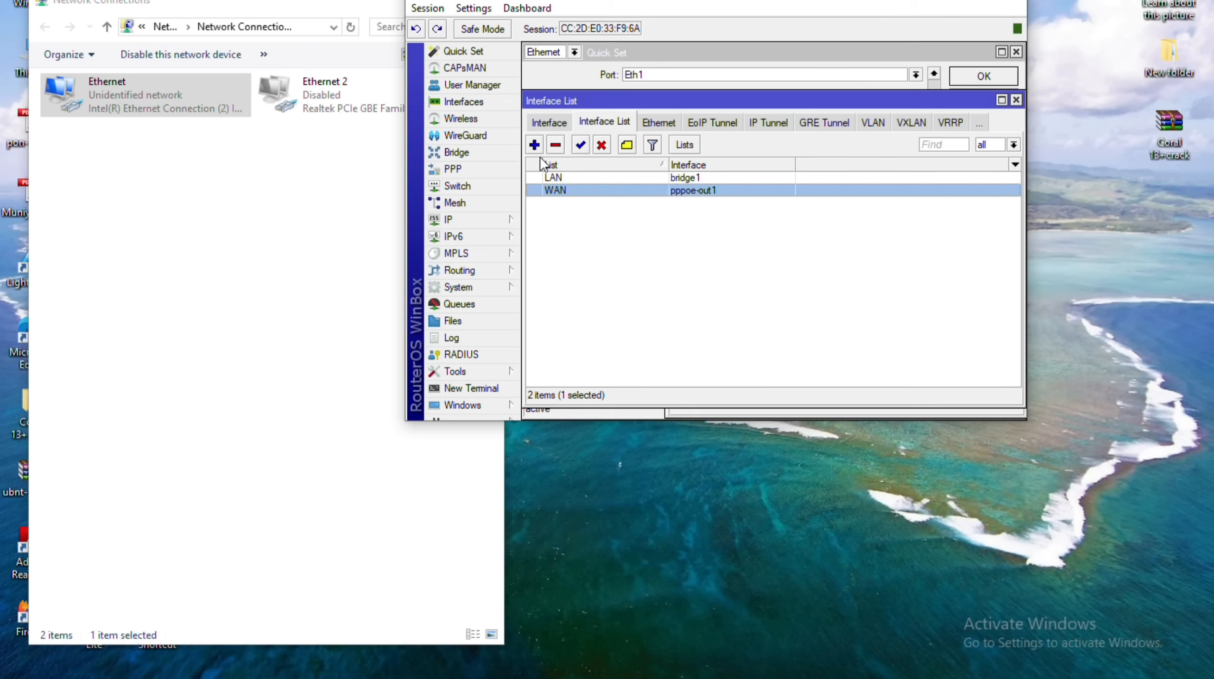
pyautogui.click(1015, 100)
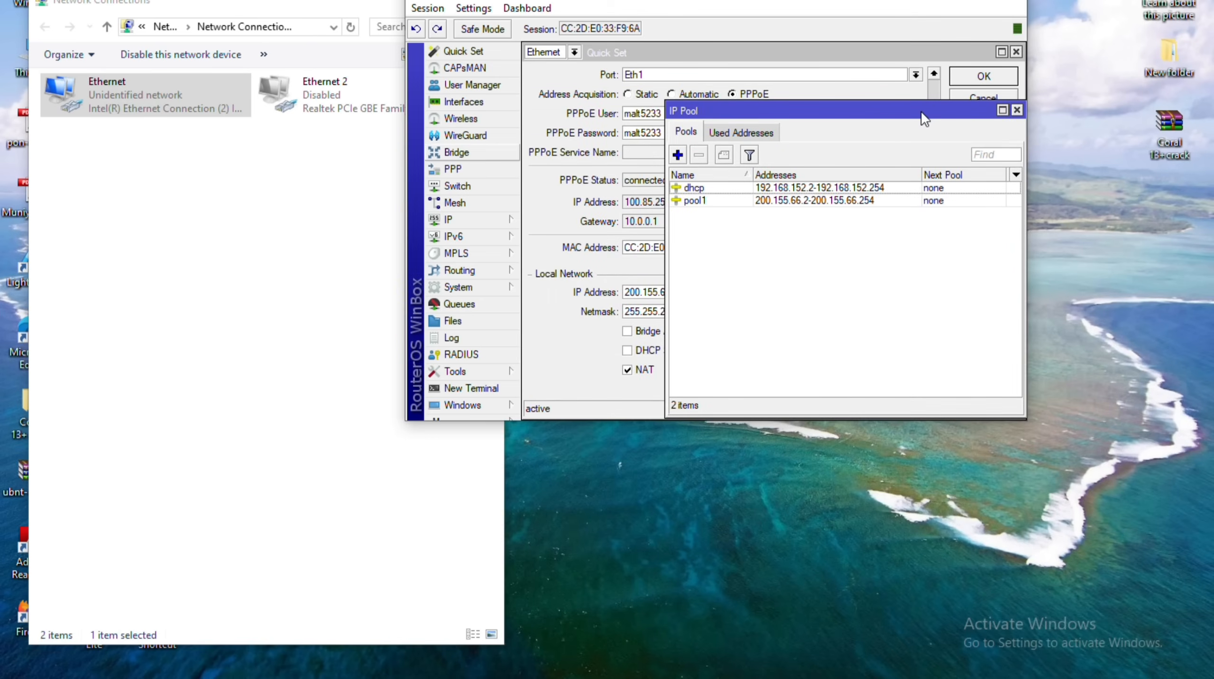
# Move the 200.155.66.1/24 address onto interface bridge1 and apply the change.
pyautogui.click(448, 220)
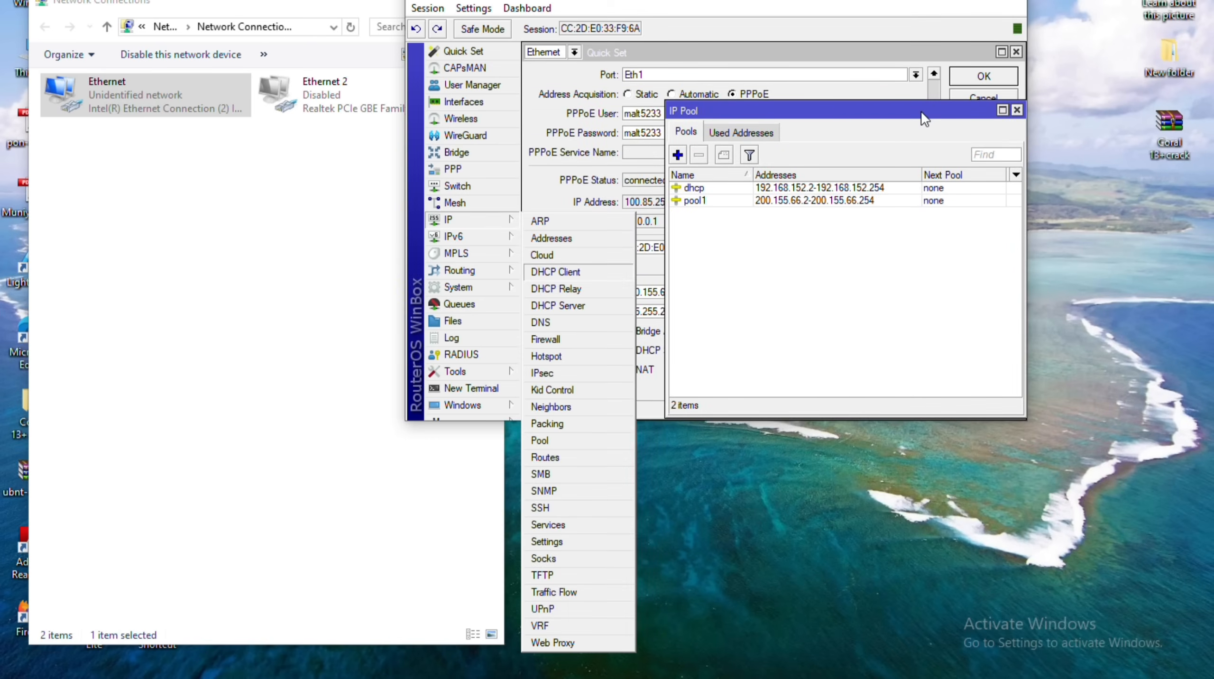
pyautogui.click(551, 238)
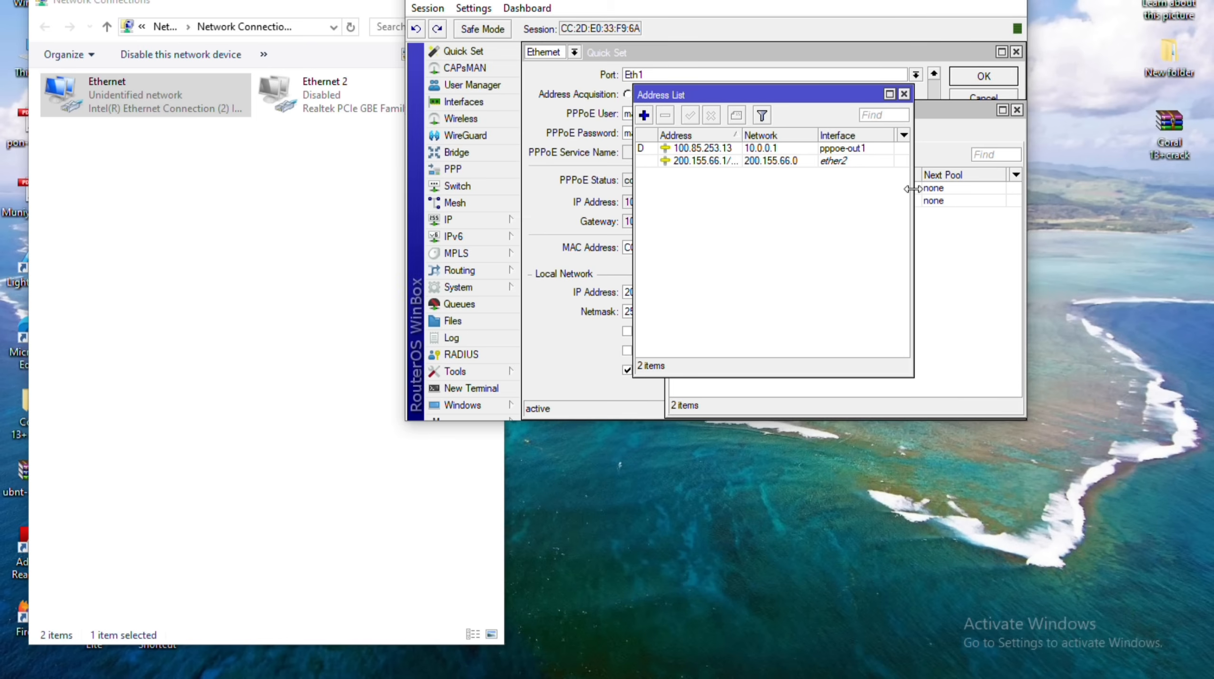
pyautogui.moveTo(913, 189); pyautogui.dragTo(1077, 184)
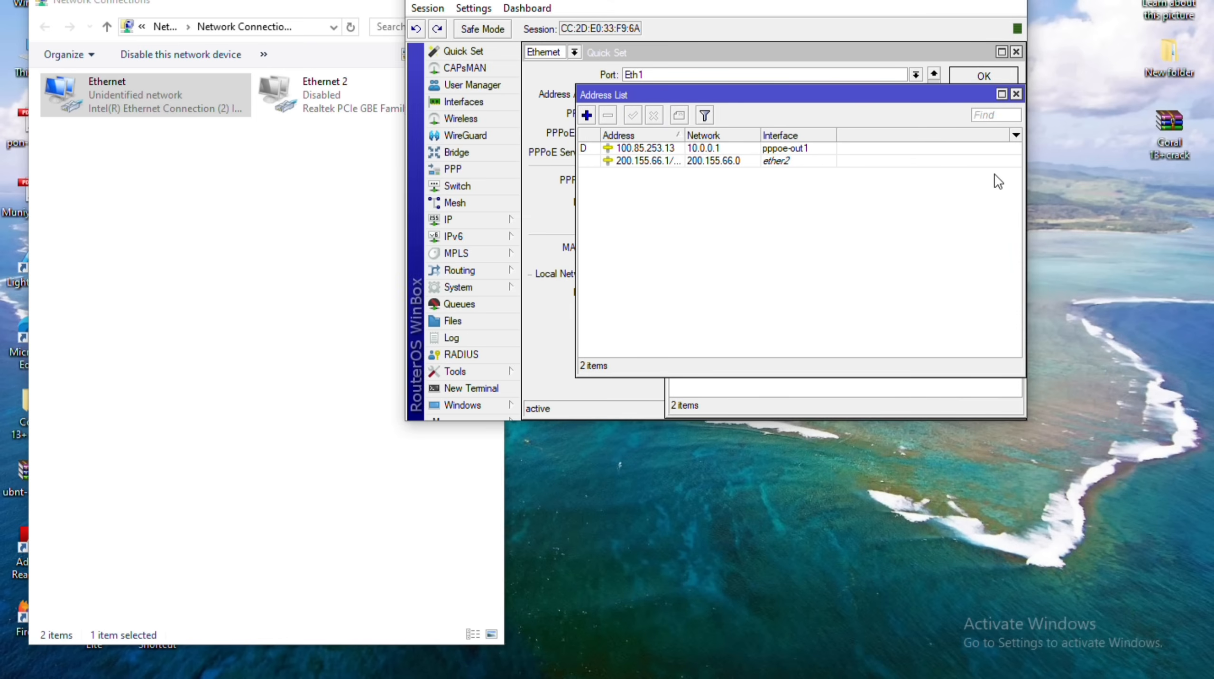
pyautogui.doubleClick(772, 161)
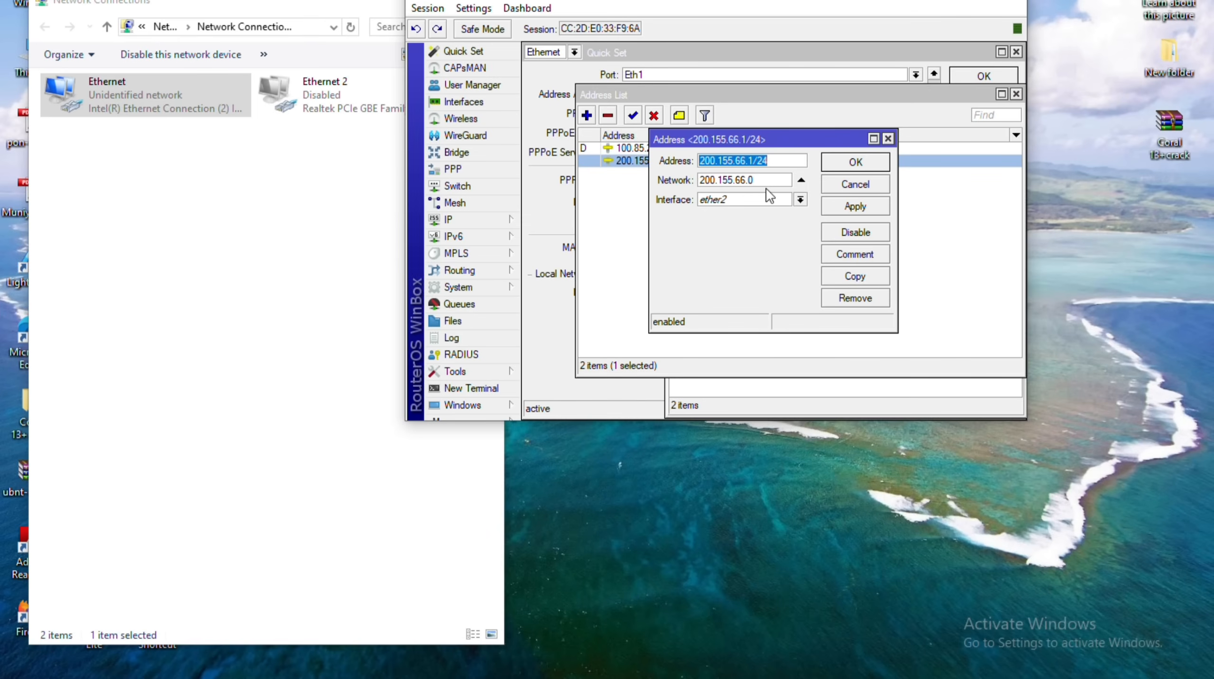
pyautogui.press('Tab')
pyautogui.press('Tab')
pyautogui.press('Down')
pyautogui.press('Up')
pyautogui.press('Up')
pyautogui.press('Up')
pyautogui.press('Return')
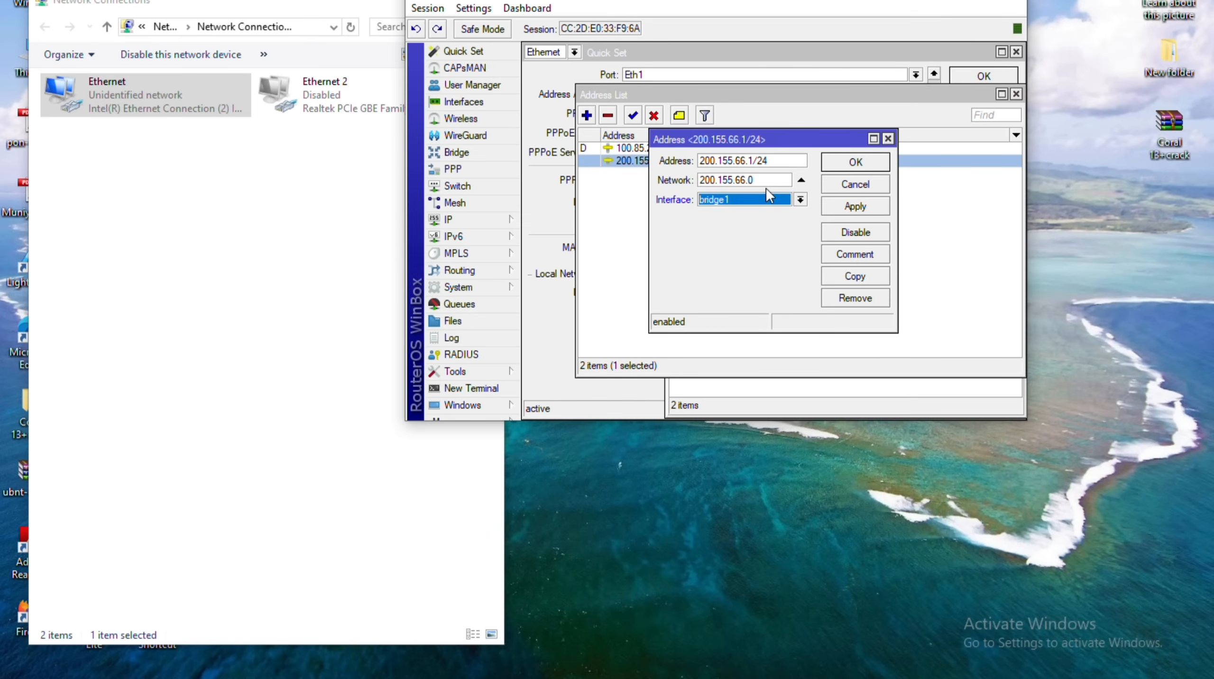
pyautogui.hotkey('alt', 'a')
pyautogui.press('Return')
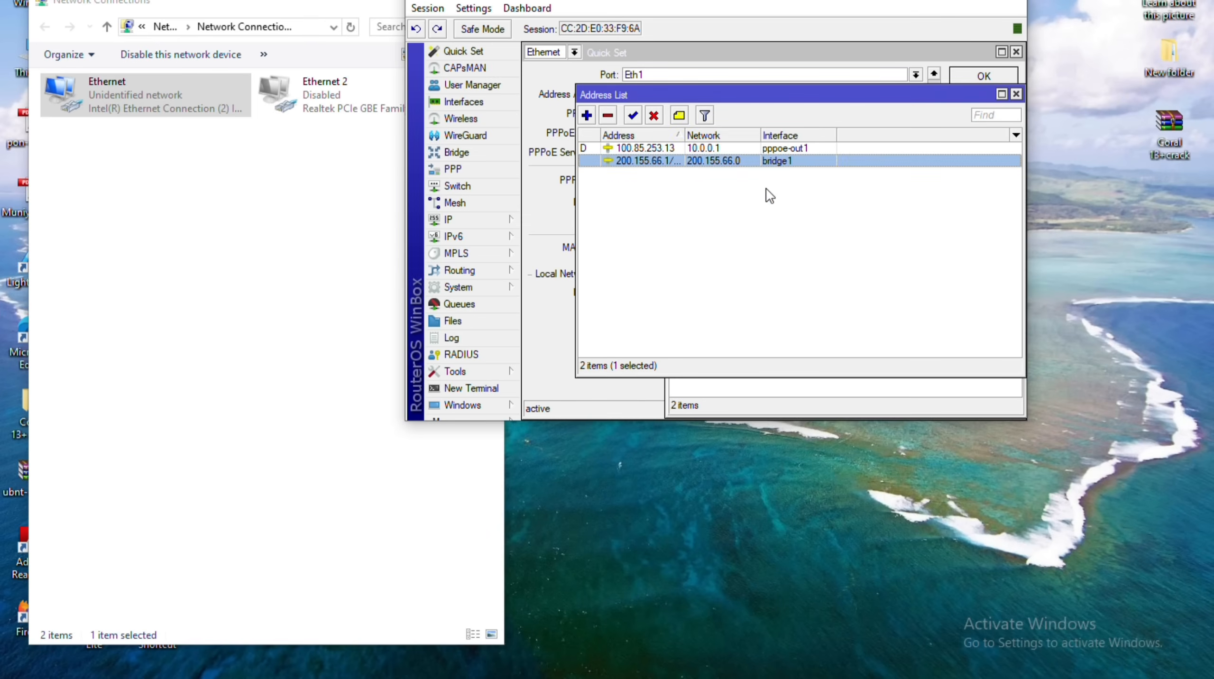
# Close the Address List, IP Pool and Quick Set windows.
pyautogui.click(766, 189)
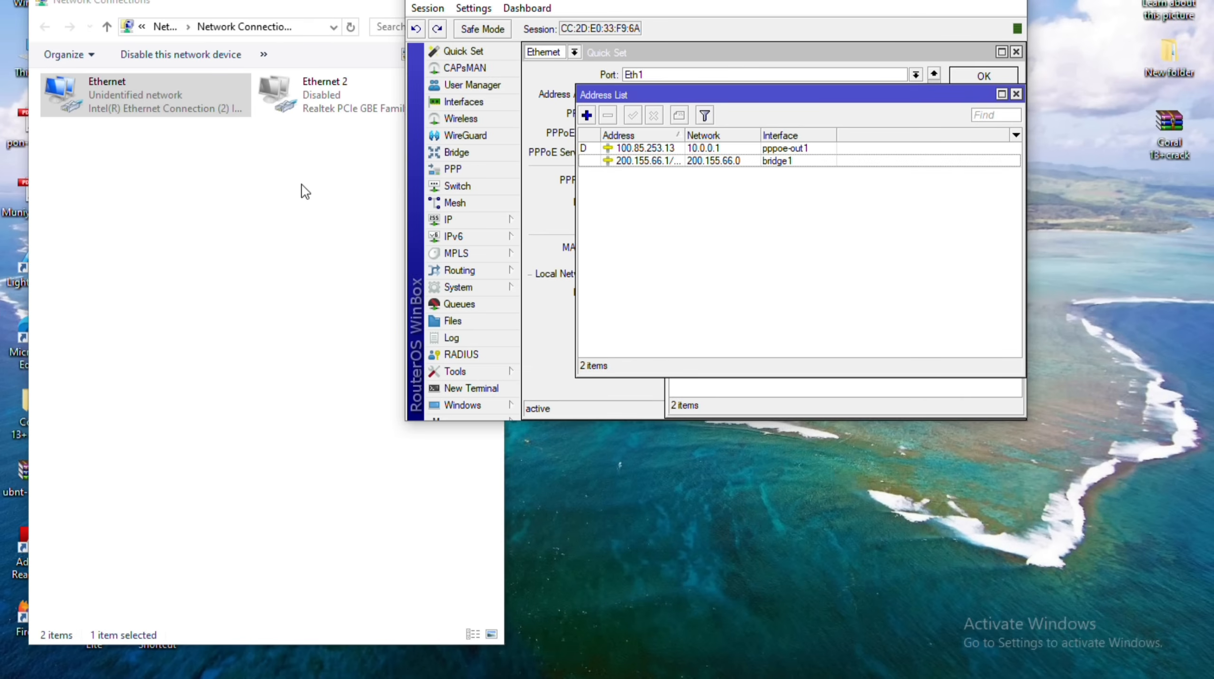
pyautogui.press('Down')
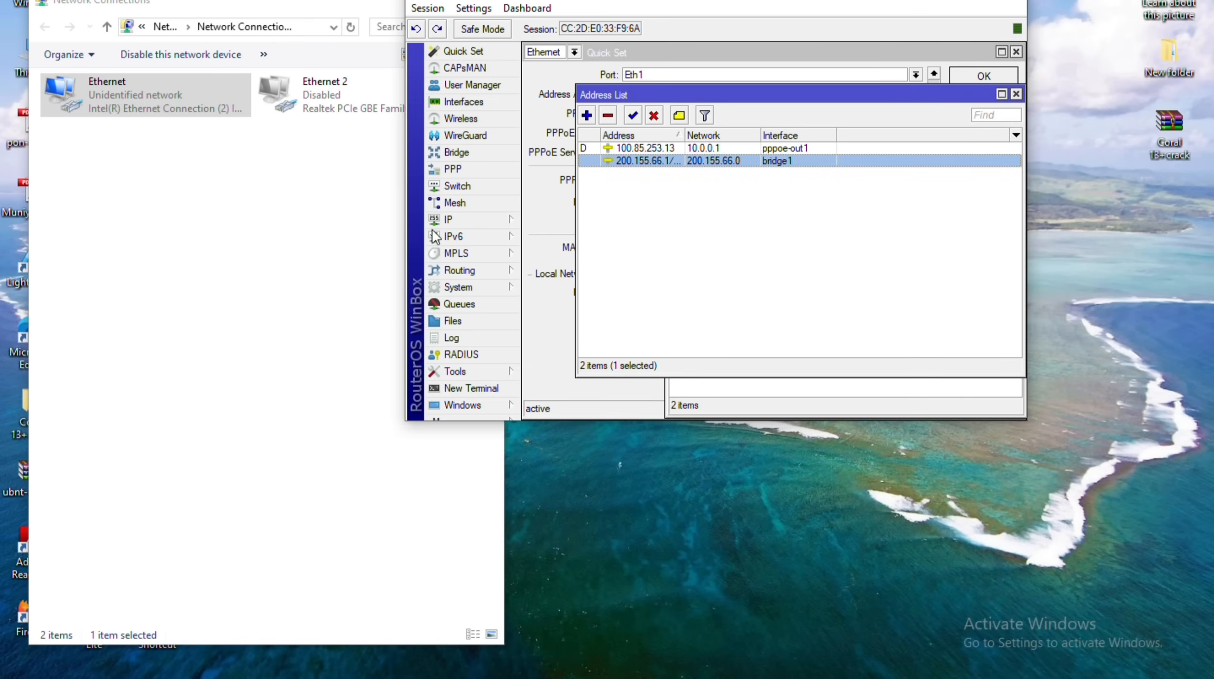
pyautogui.press('Escape')
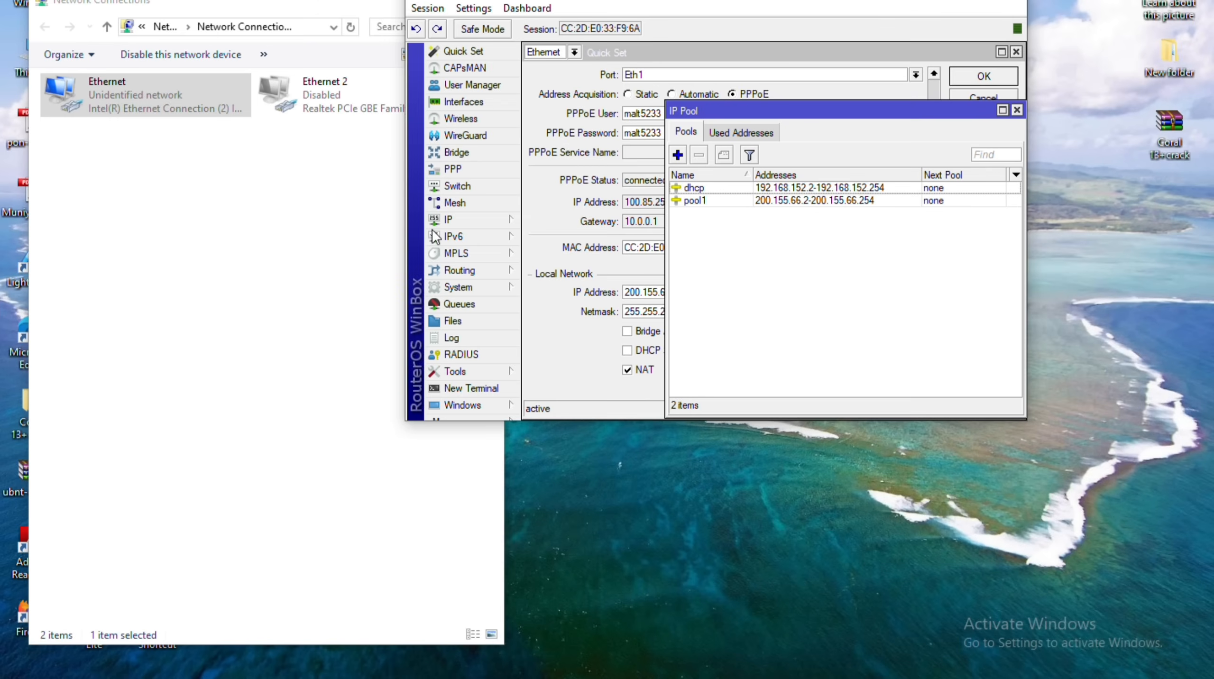
pyautogui.click(1019, 109)
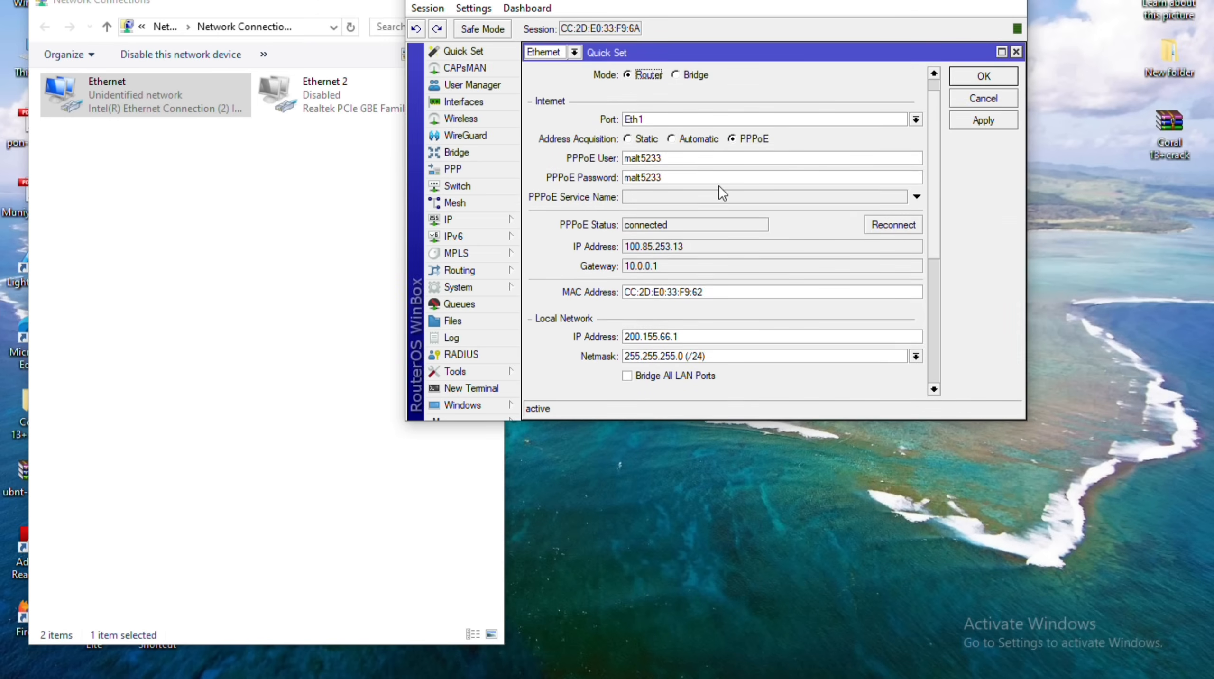
pyautogui.scroll(-3, 719, 185)
pyautogui.scroll(-5, 719, 185)
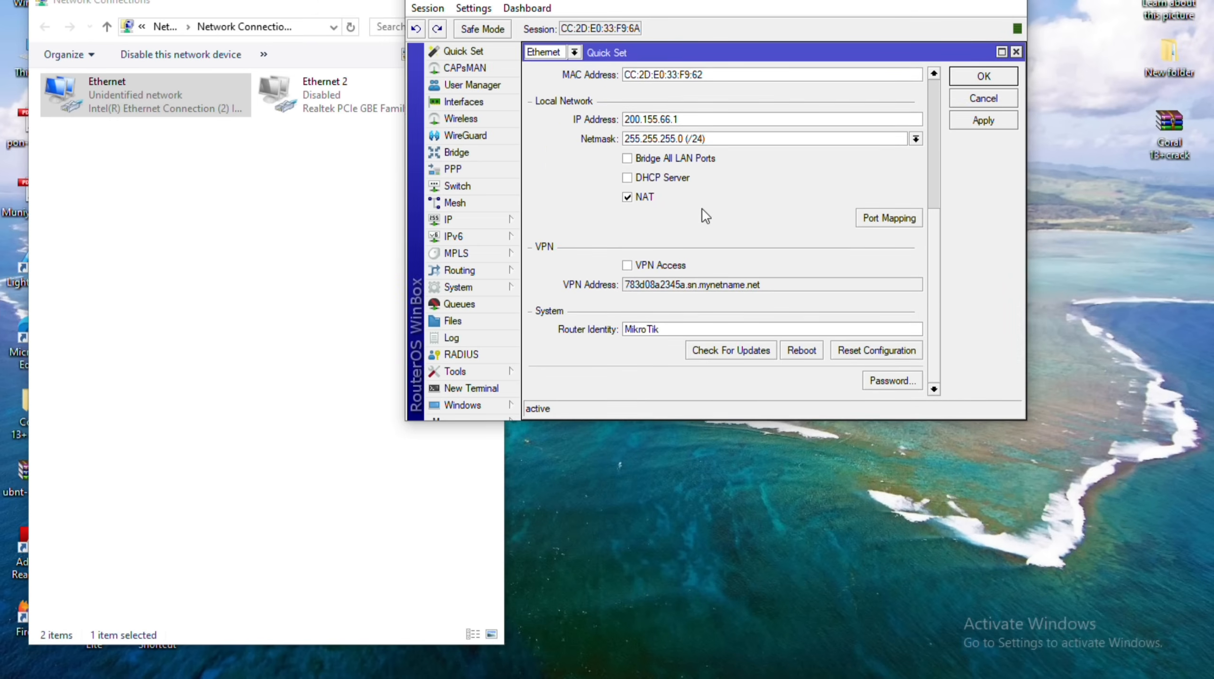
pyautogui.click(1015, 51)
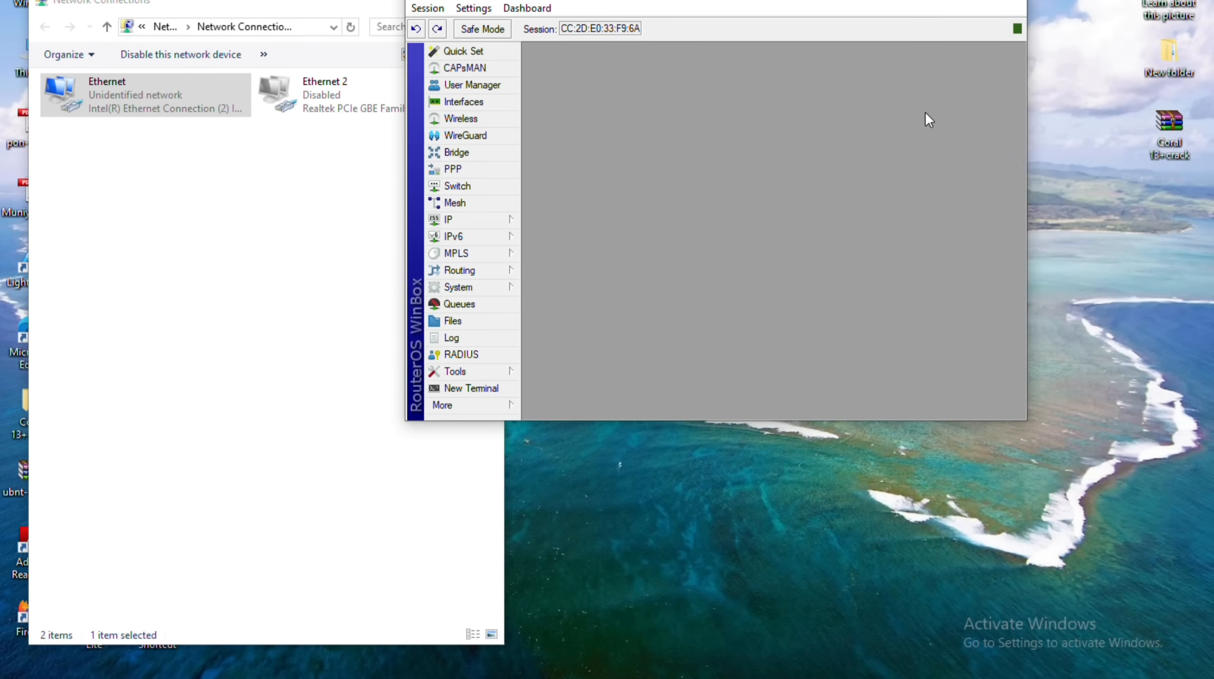
# Disable the Ethernet adapter in Network Connections.
pyautogui.click(214, 200)
pyautogui.rightClick(104, 101)
pyautogui.click(146, 115)
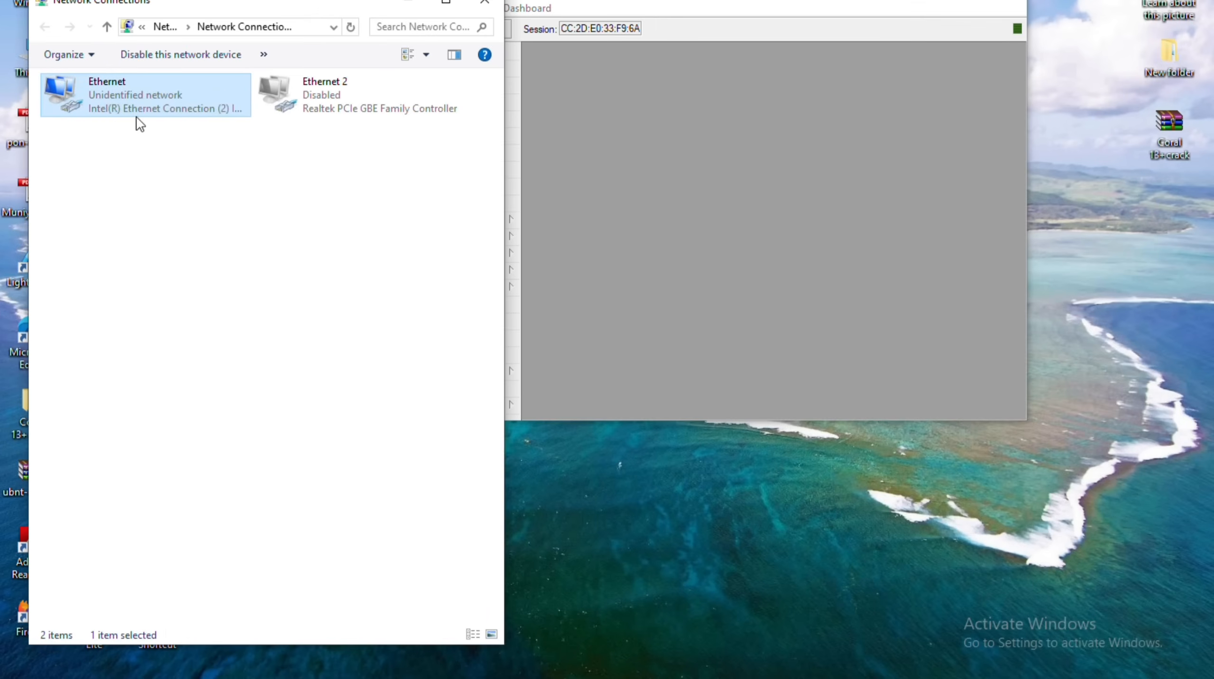
# Re-enable the Ethernet adapter and refresh the desktop while it reconnects.
pyautogui.rightClick(136, 117)
pyautogui.click(135, 110)
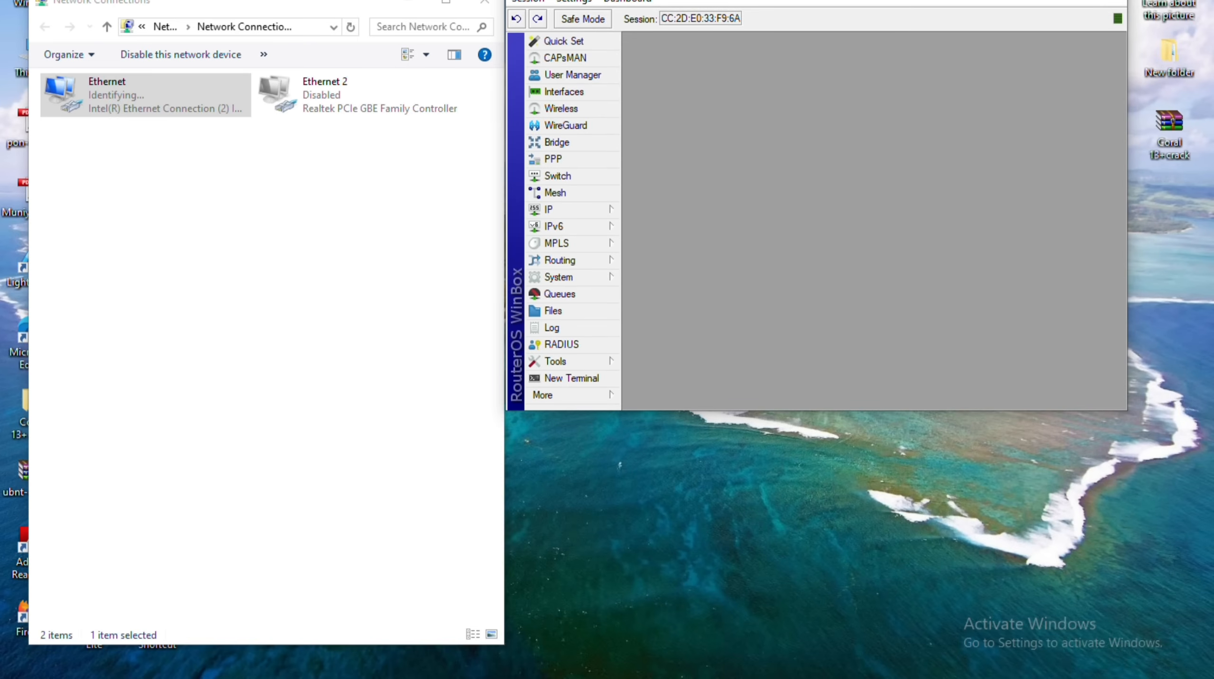
pyautogui.rightClick(511, 431)
pyautogui.press('e')
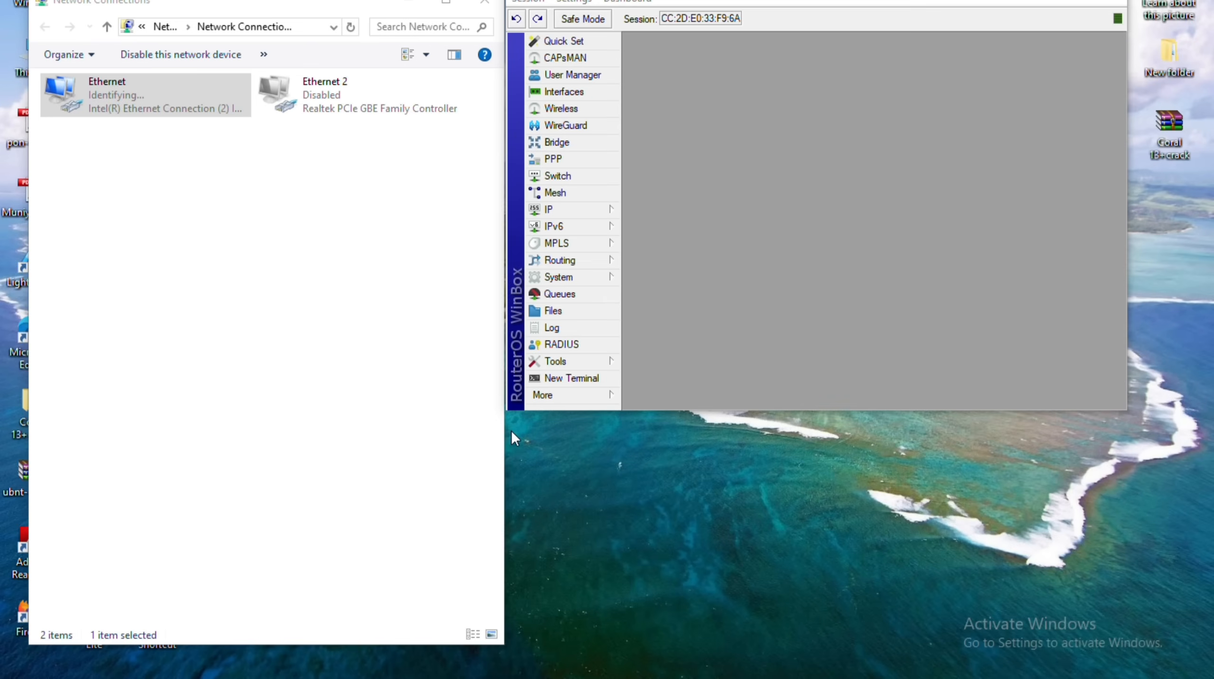
pyautogui.click(502, 463)
pyautogui.rightClick(511, 452)
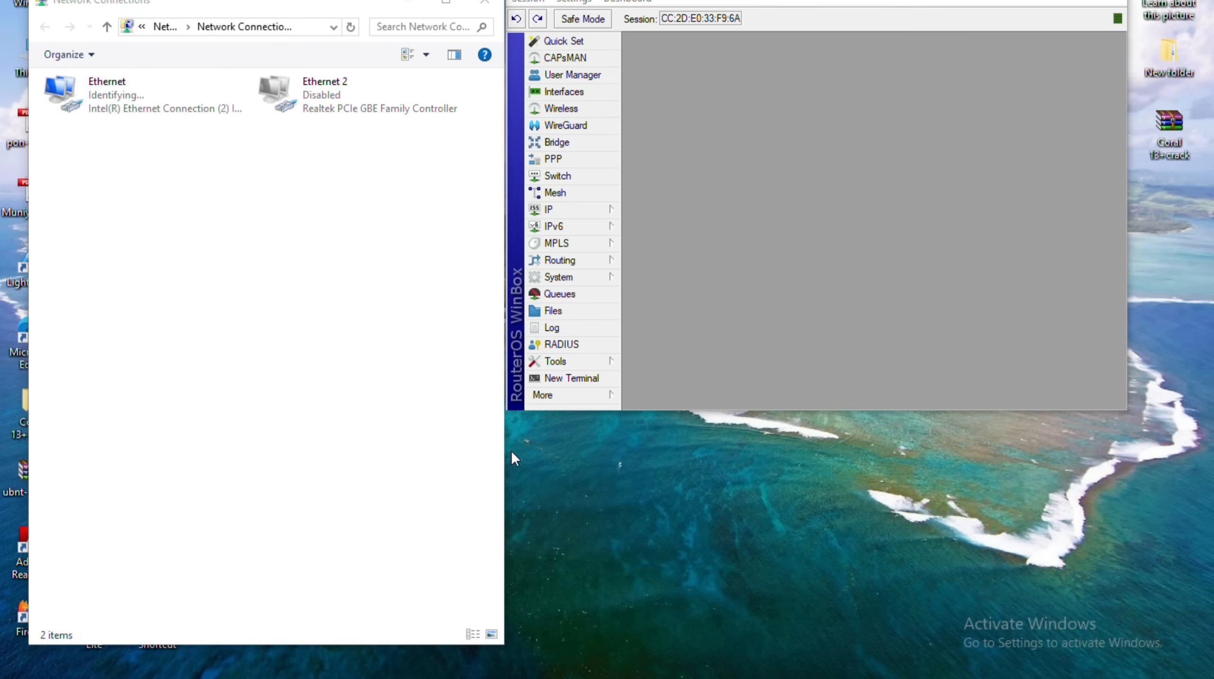
pyautogui.press('e')
pyautogui.rightClick(511, 451)
pyautogui.press('e')
pyautogui.click(473, 437)
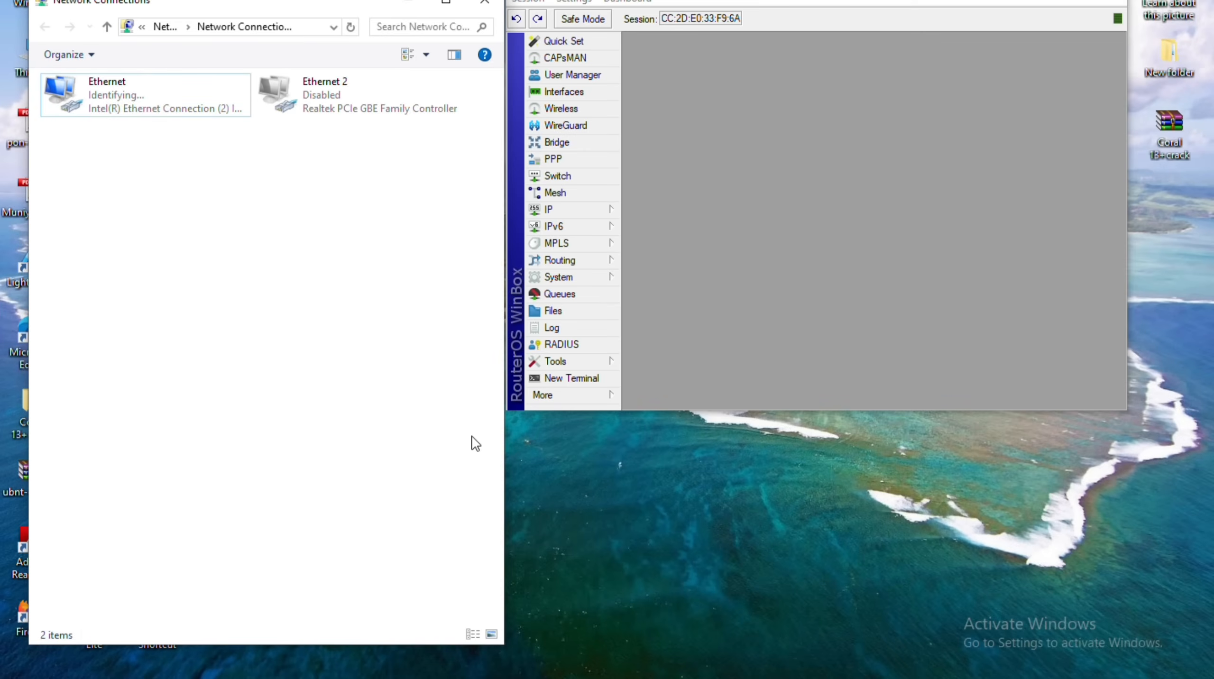
# Check the Ethernet status details, then open WinBox's DHCP Server window.
pyautogui.rightClick(90, 101)
pyautogui.click(129, 130)
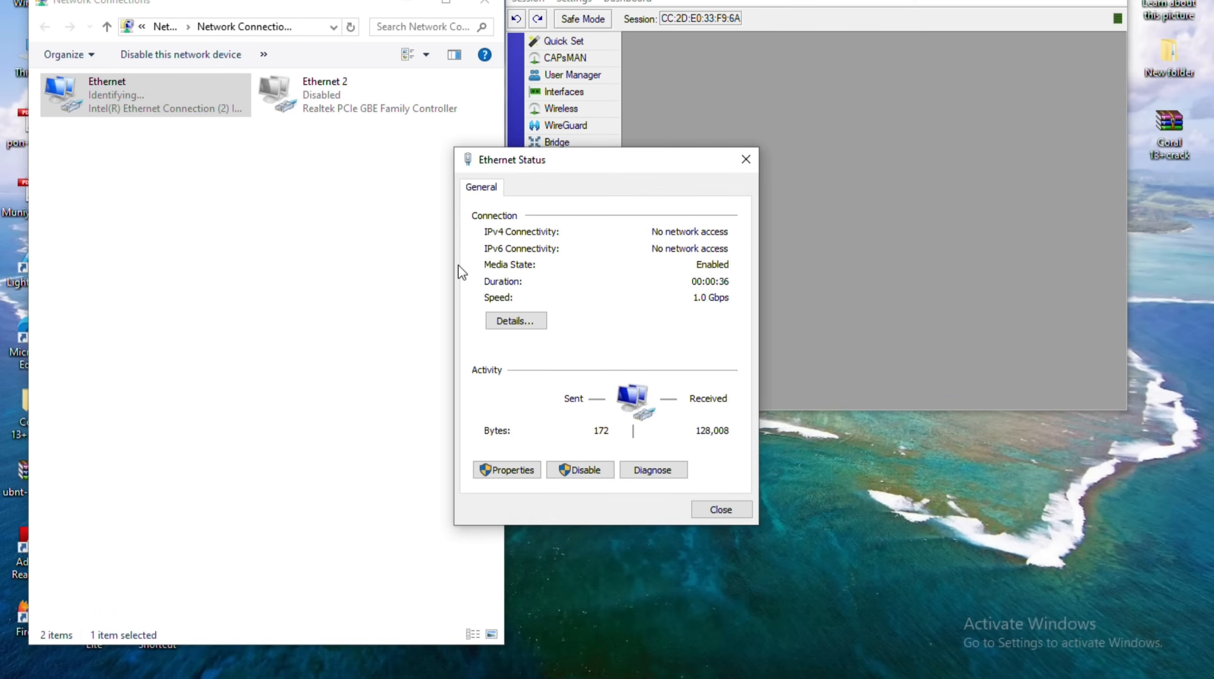
pyautogui.click(525, 314)
pyautogui.click(751, 182)
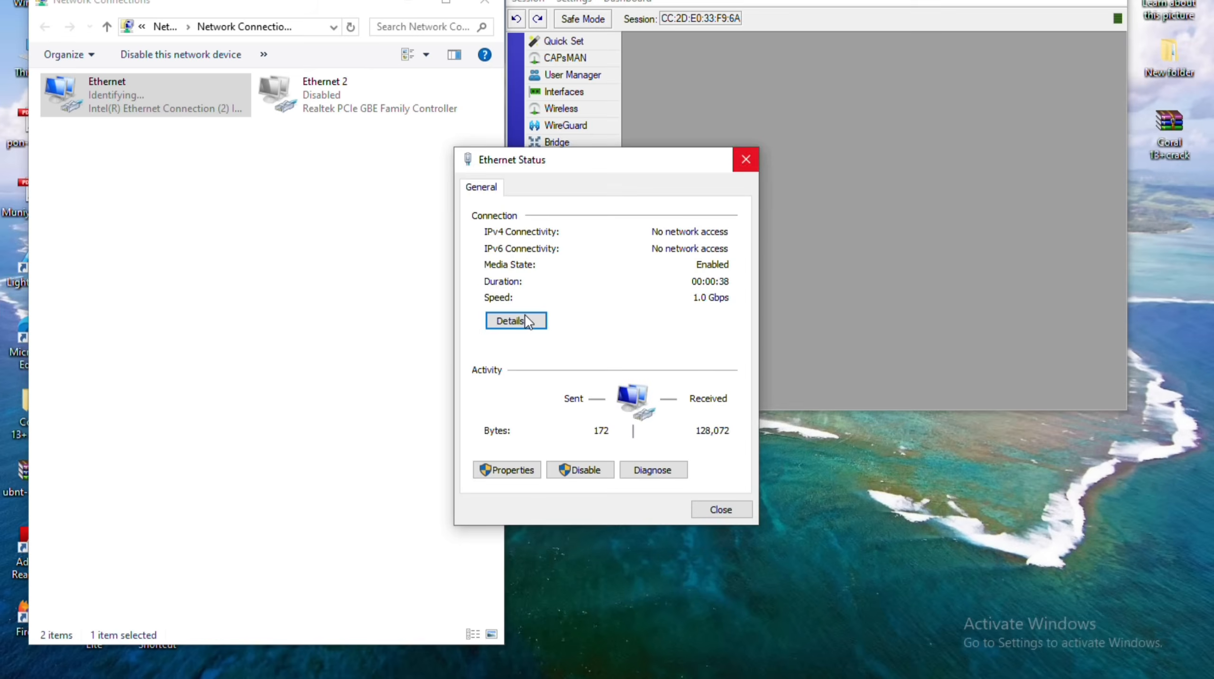
pyautogui.click(746, 160)
pyautogui.click(566, 209)
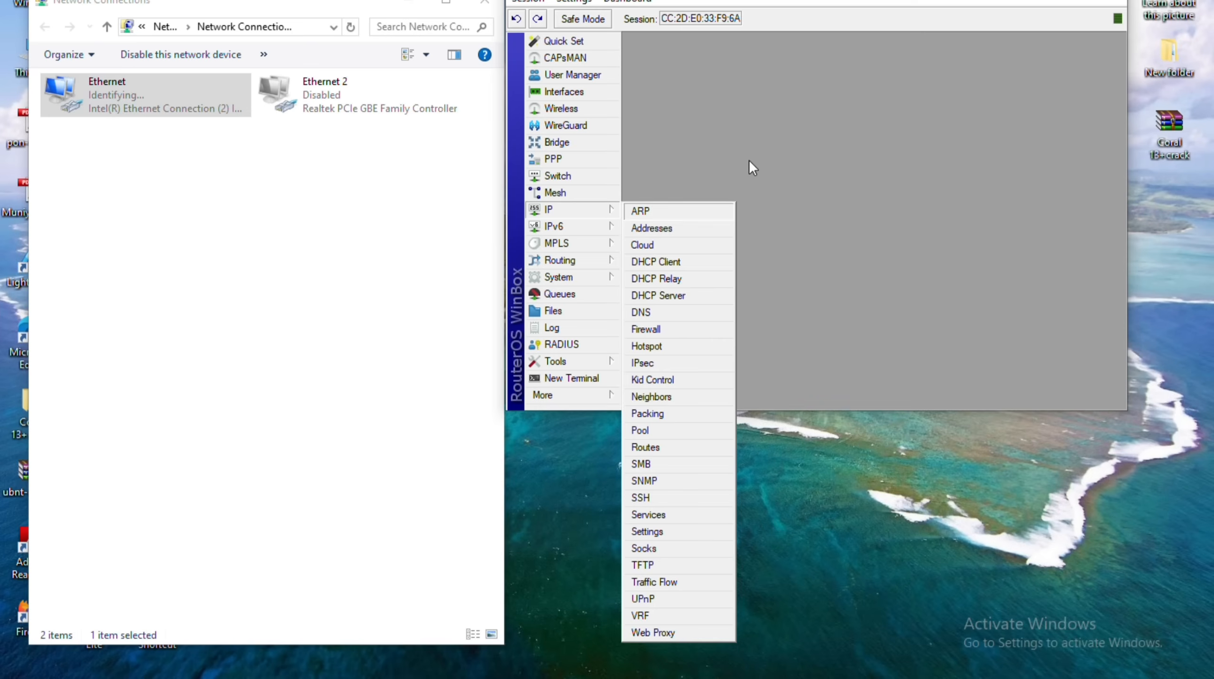
pyautogui.click(658, 295)
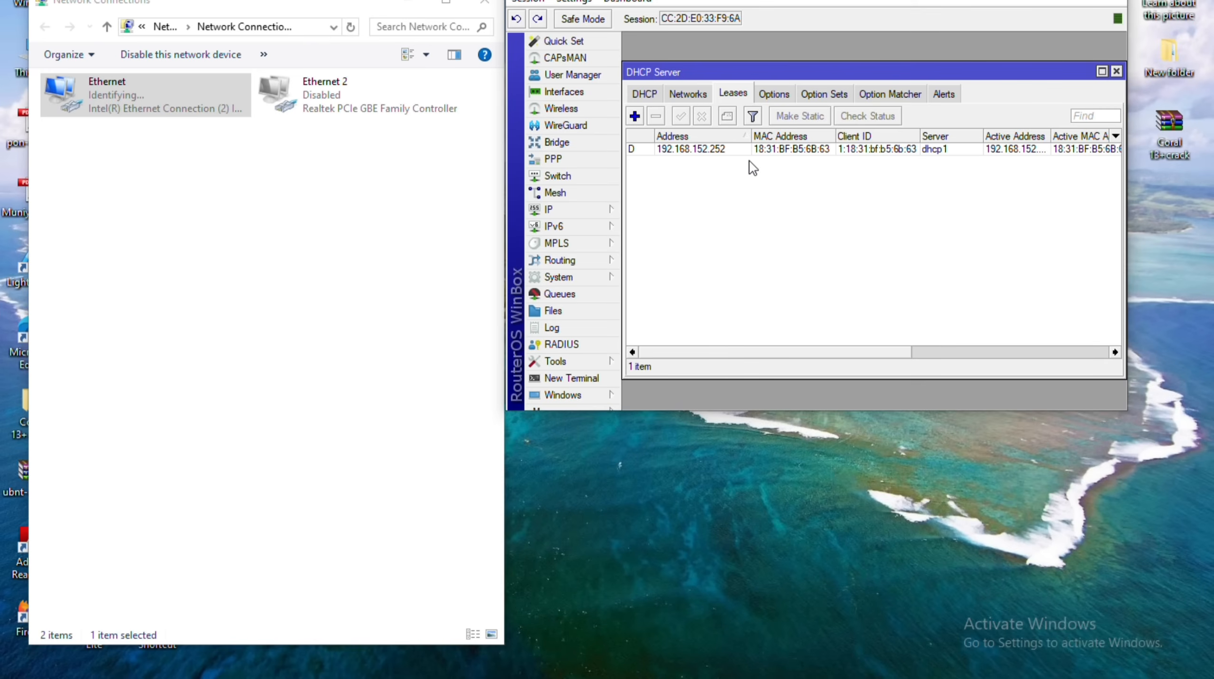
# Delete the stale 192.168.152.252 lease and look through the other DHCP sections.
pyautogui.click(713, 150)
pyautogui.click(655, 116)
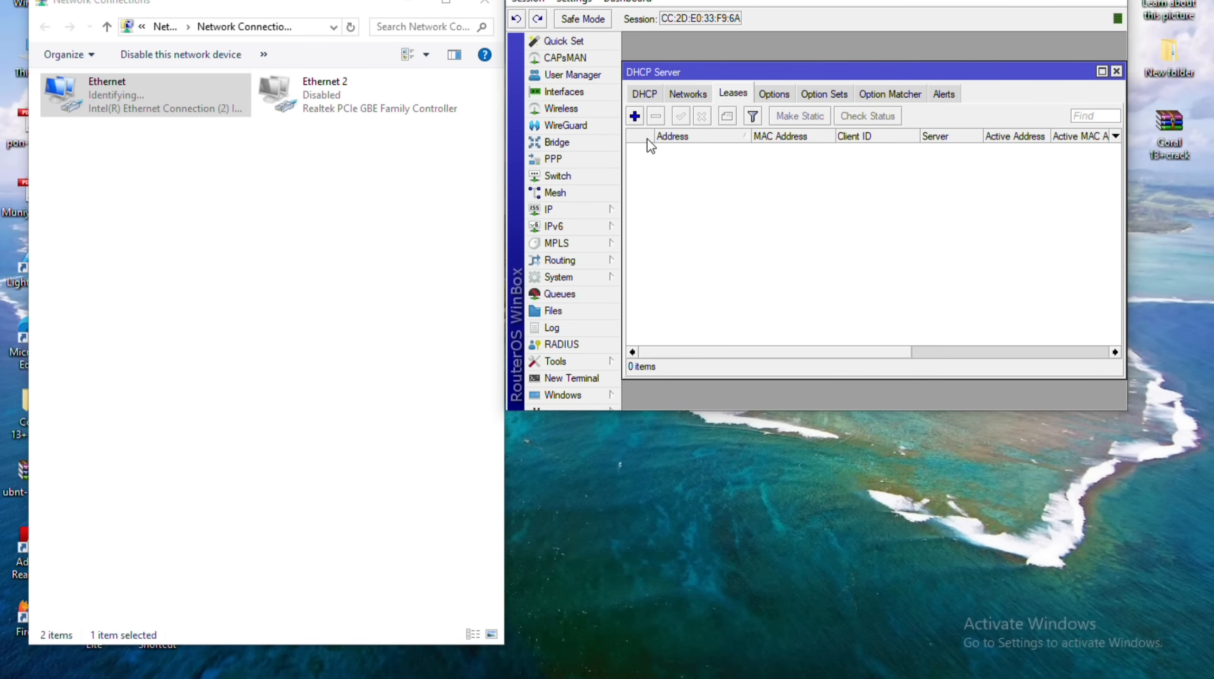
pyautogui.click(774, 95)
pyautogui.click(823, 94)
pyautogui.click(889, 94)
pyautogui.click(944, 94)
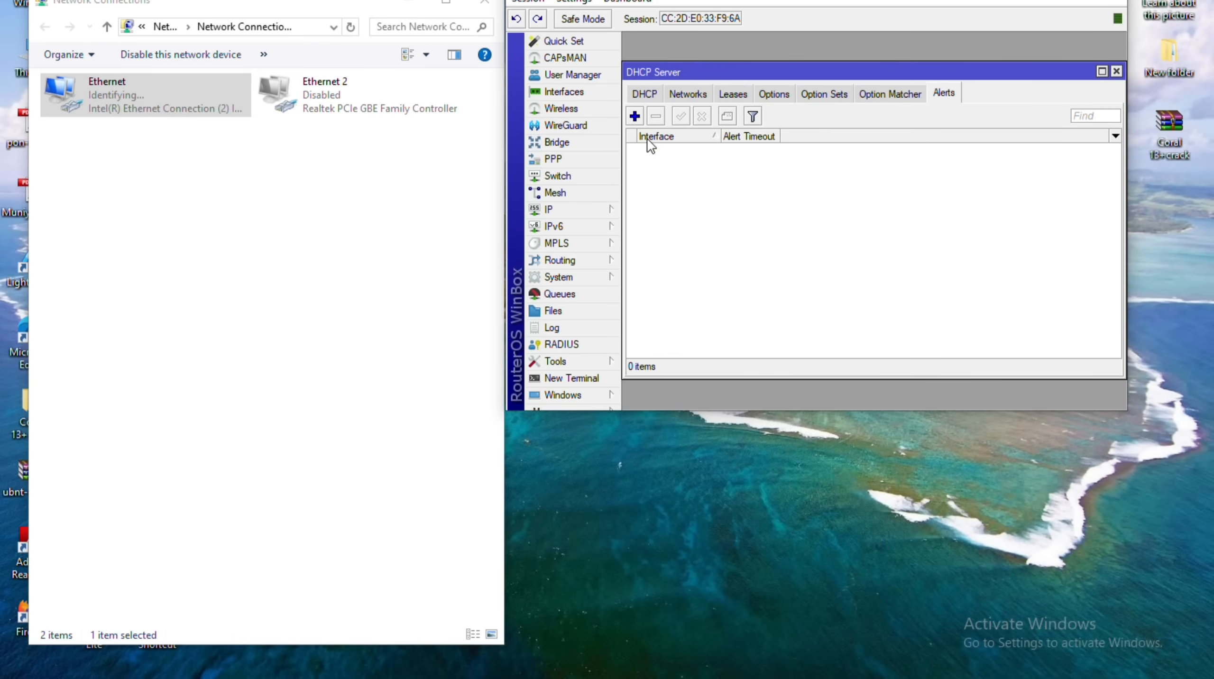
pyautogui.click(645, 94)
# Change the dhcp1 server's interface from ether2 to bridge1 and apply it.
pyautogui.doubleClick(876, 162)
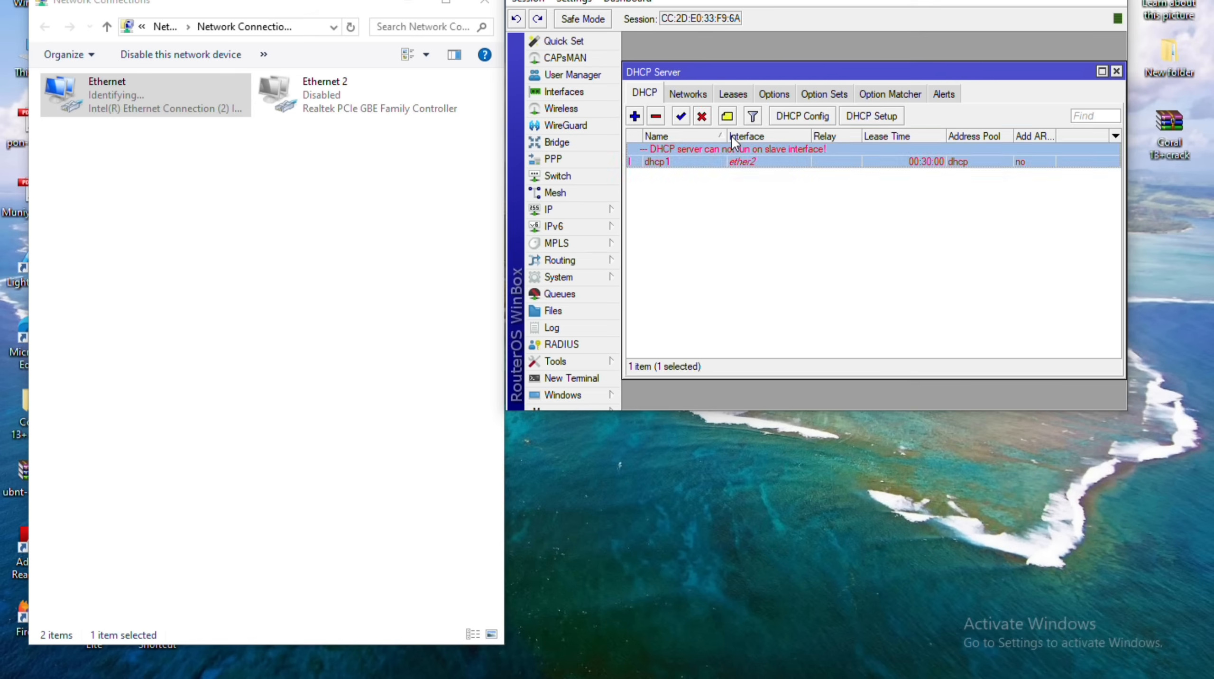
pyautogui.click(918, 106)
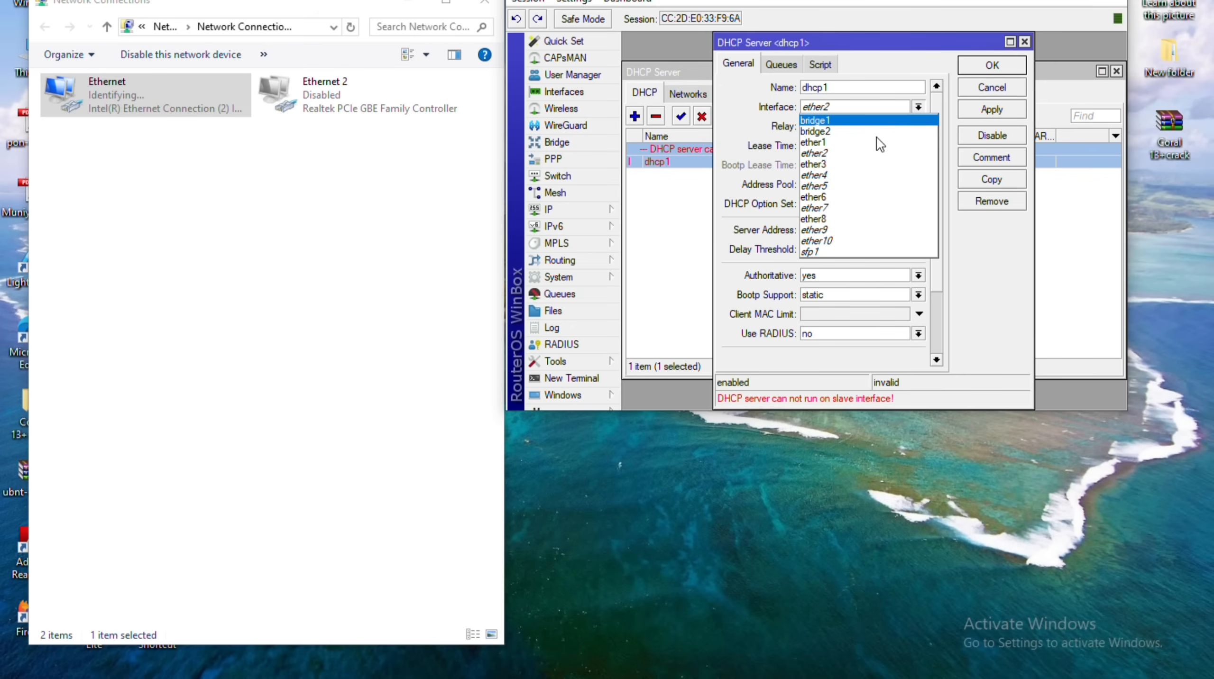
pyautogui.click(836, 119)
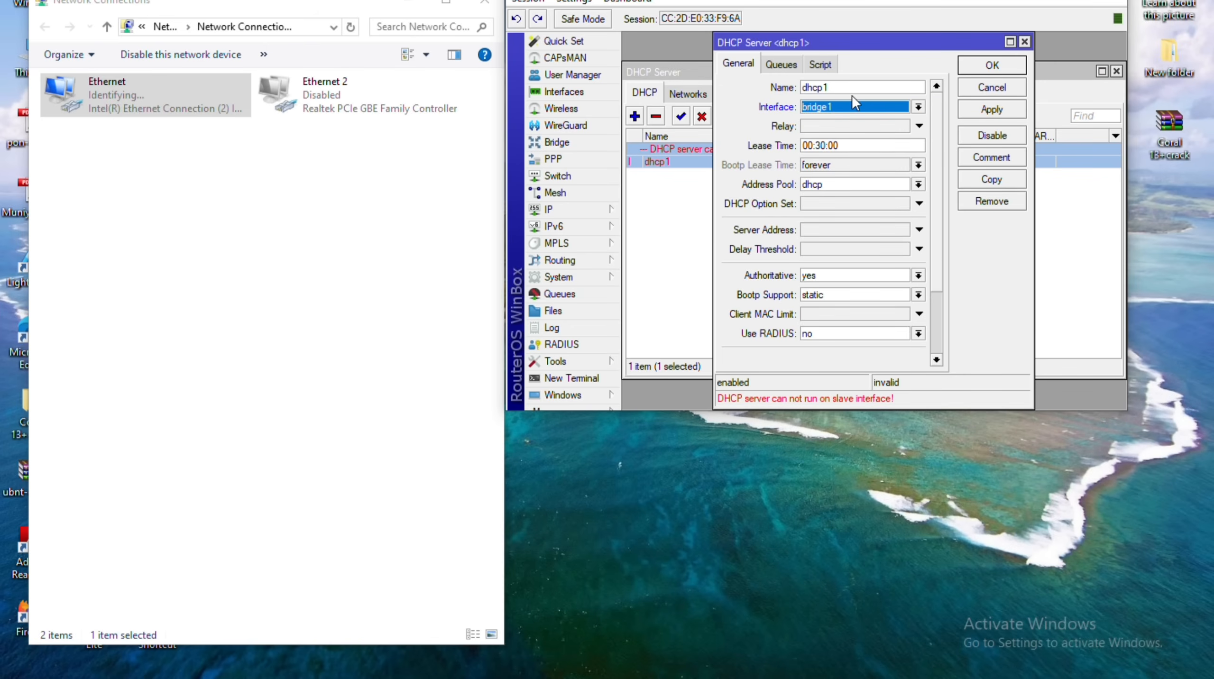
pyautogui.click(992, 109)
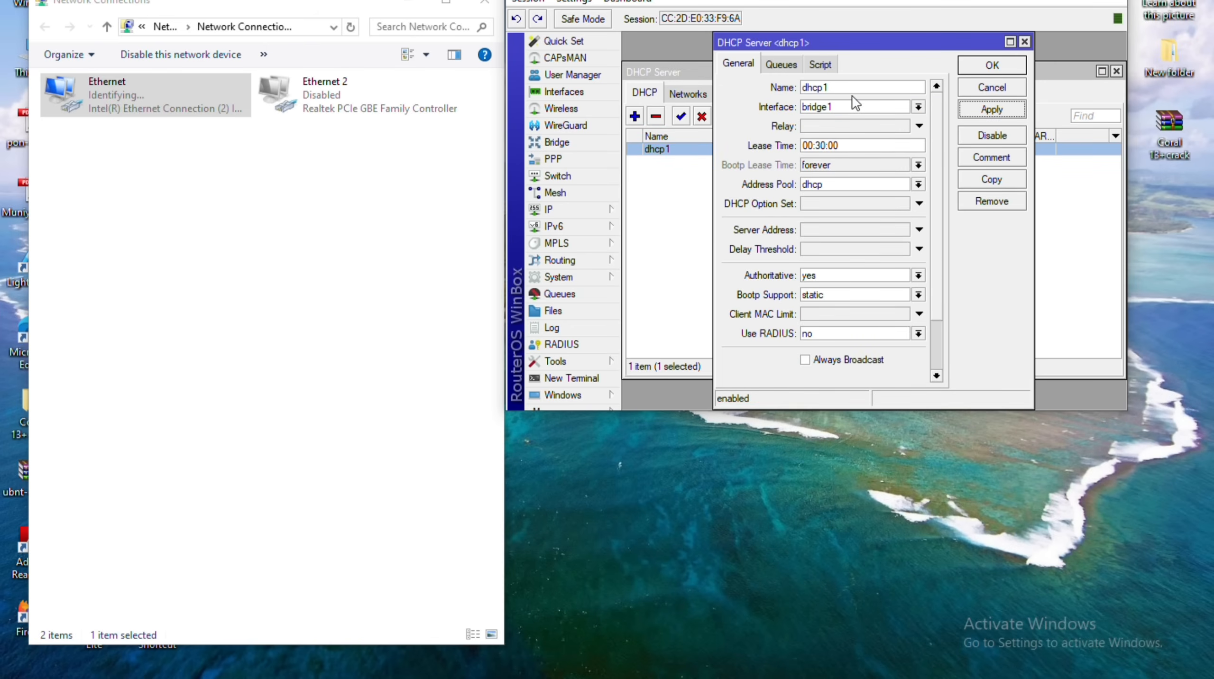
pyautogui.press('Return')
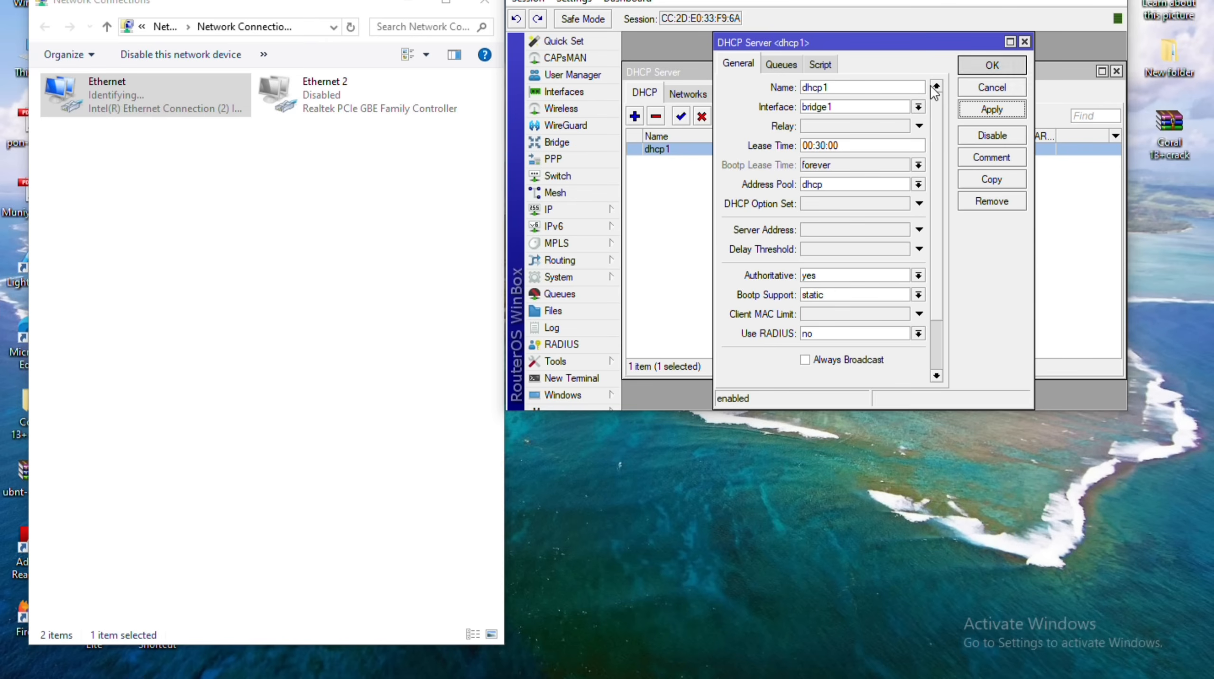
pyautogui.hotkey('ctrl', 'Tab')
pyautogui.hotkey('ctrl', 'Tab')
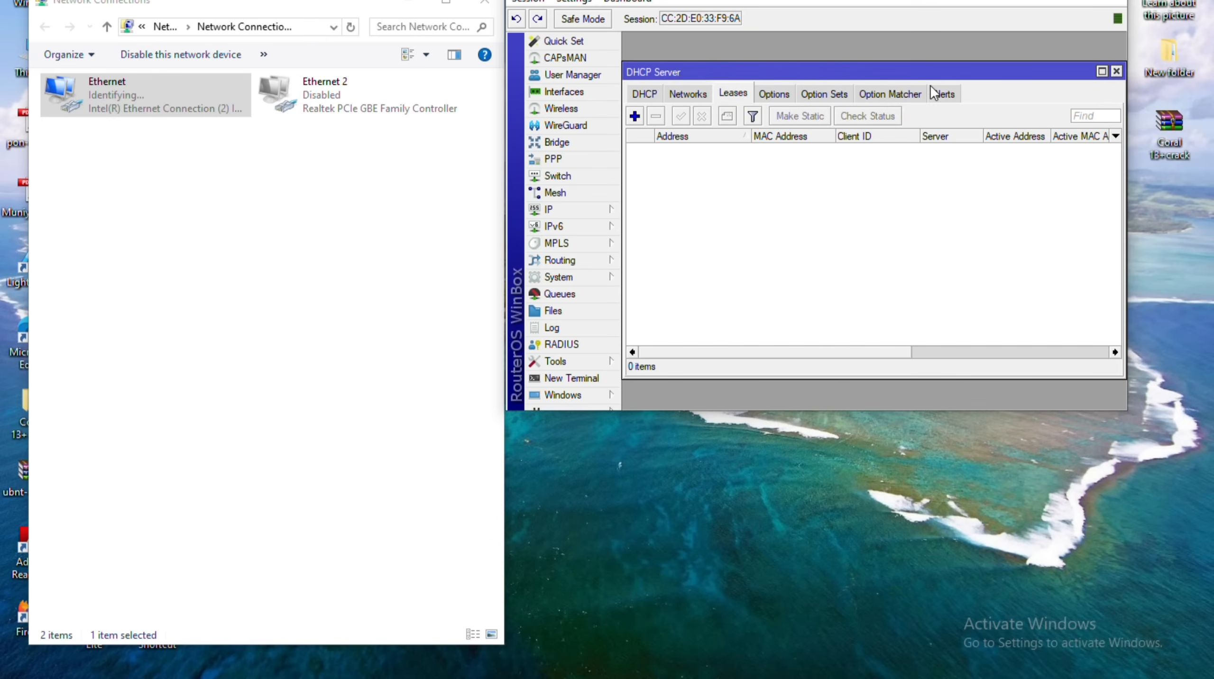
pyautogui.hotkey('ctrl', 'Tab')
pyautogui.hotkey('ctrl', 'Tab')
pyautogui.hotkey('ctrl', 'Tab')
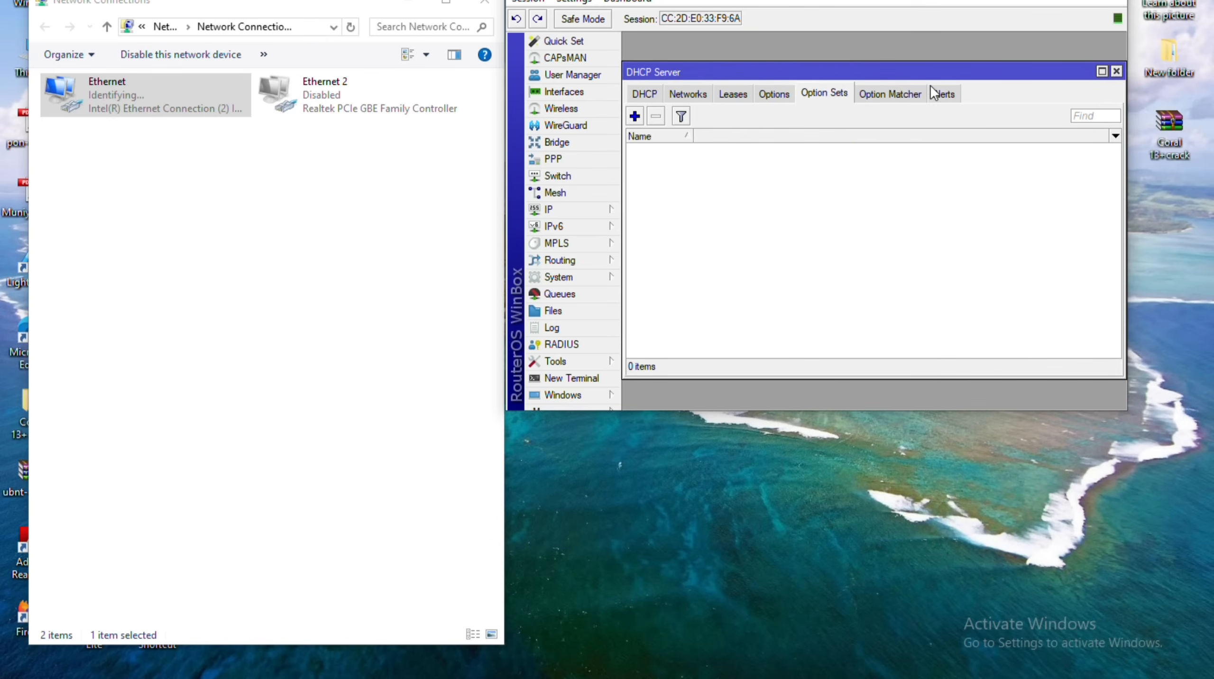
pyautogui.hotkey('ctrl', 'shift', 'Tab')
pyautogui.hotkey('ctrl', 'shift', 'Tab')
pyautogui.hotkey('ctrl', 'shift', 'Tab')
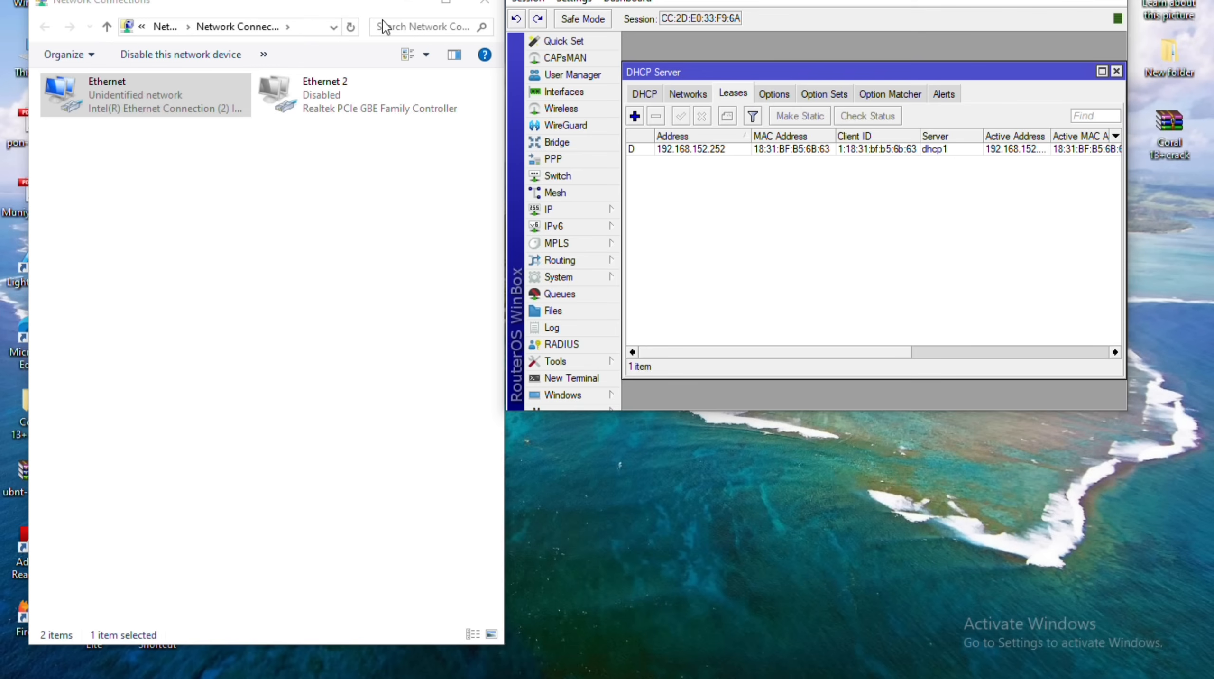
# Enlarge the WinBox and DHCP Server windows and widen Active Address to inspect both leases.
pyautogui.moveTo(309, 7); pyautogui.dragTo(298, 4)
pyautogui.moveTo(514, 29); pyautogui.dragTo(110, 35)
pyautogui.moveTo(719, 414); pyautogui.dragTo(1023, 569)
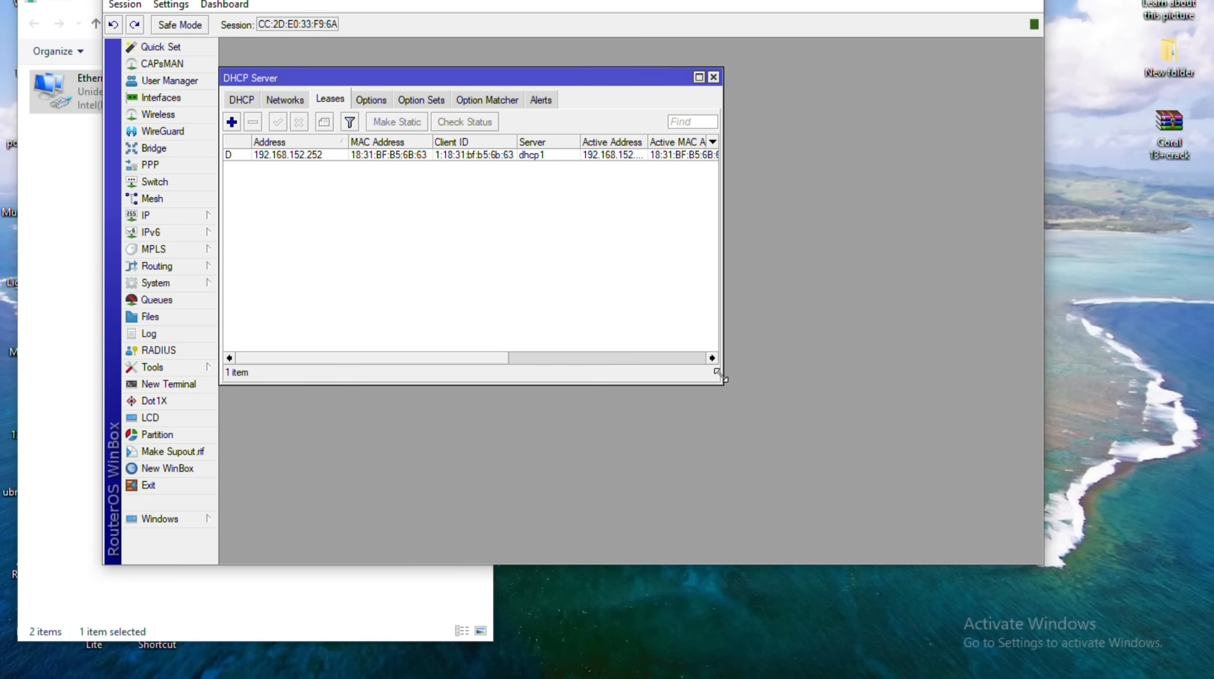
pyautogui.moveTo(722, 383); pyautogui.dragTo(1021, 481)
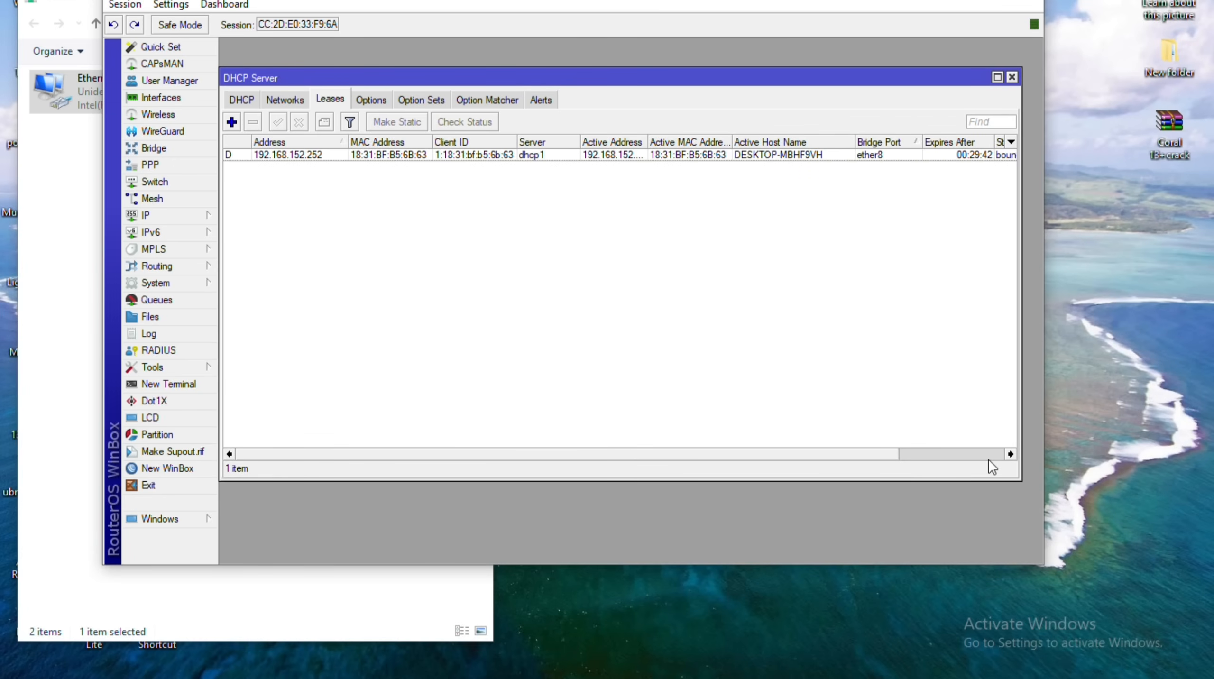
pyautogui.click(988, 460)
pyautogui.press('Down')
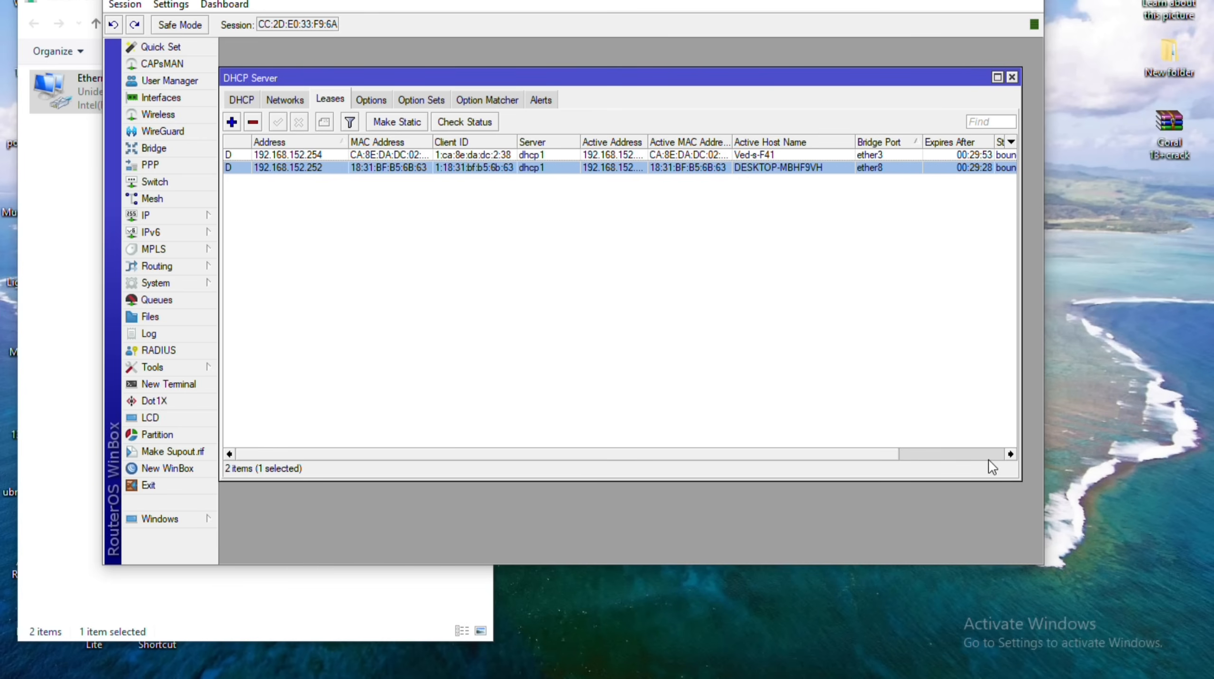
pyautogui.moveTo(647, 142)
pyautogui.mouseDown()
pyautogui.moveTo(674, 142)
pyautogui.moveTo(646, 144)
pyautogui.mouseUp()
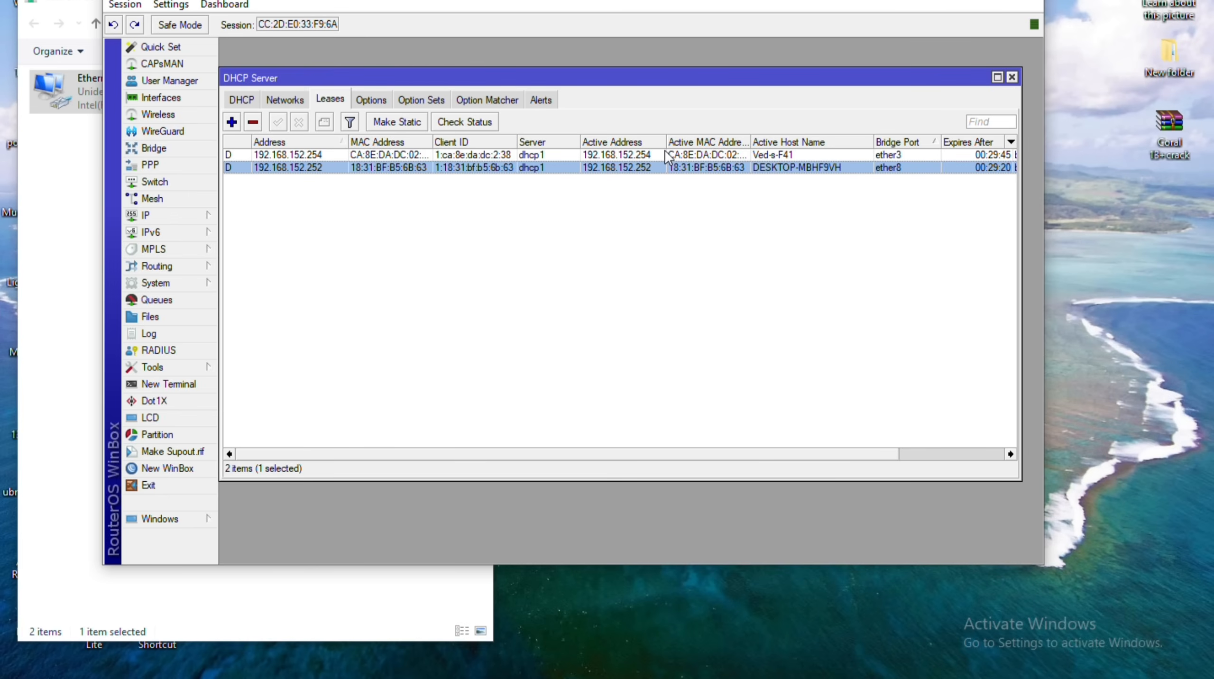
# Check the DHCP networks, then delete the dhcp1 server.
pyautogui.press('Left')
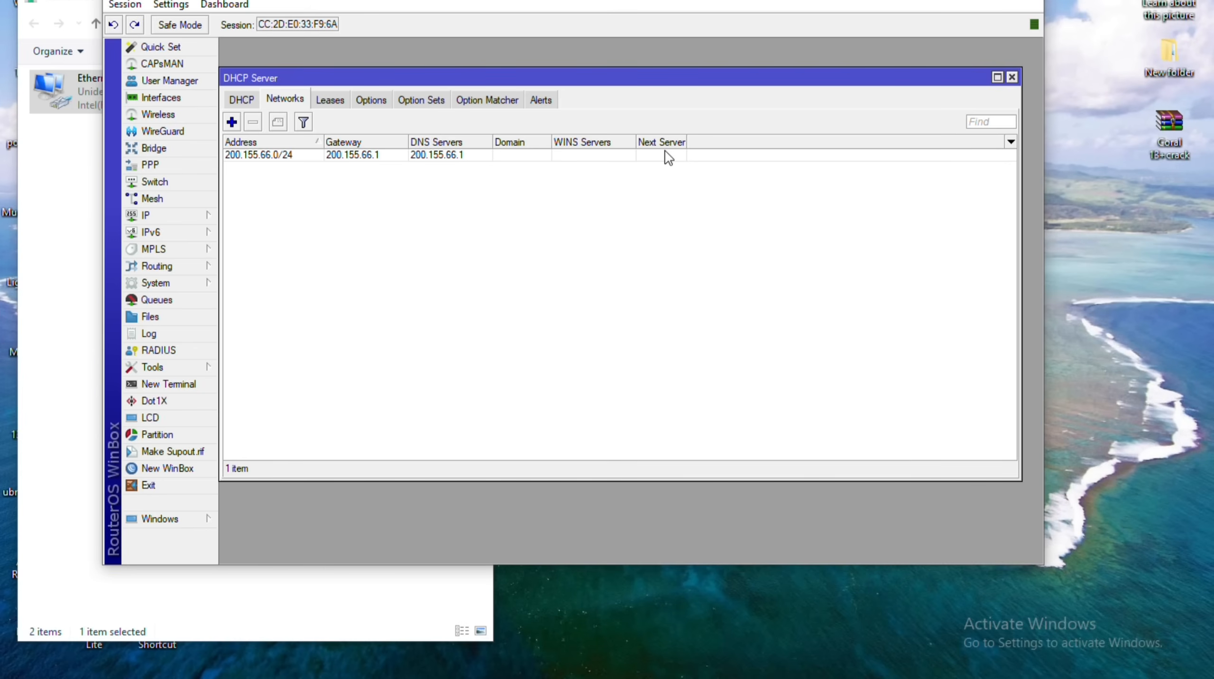
pyautogui.press('Left')
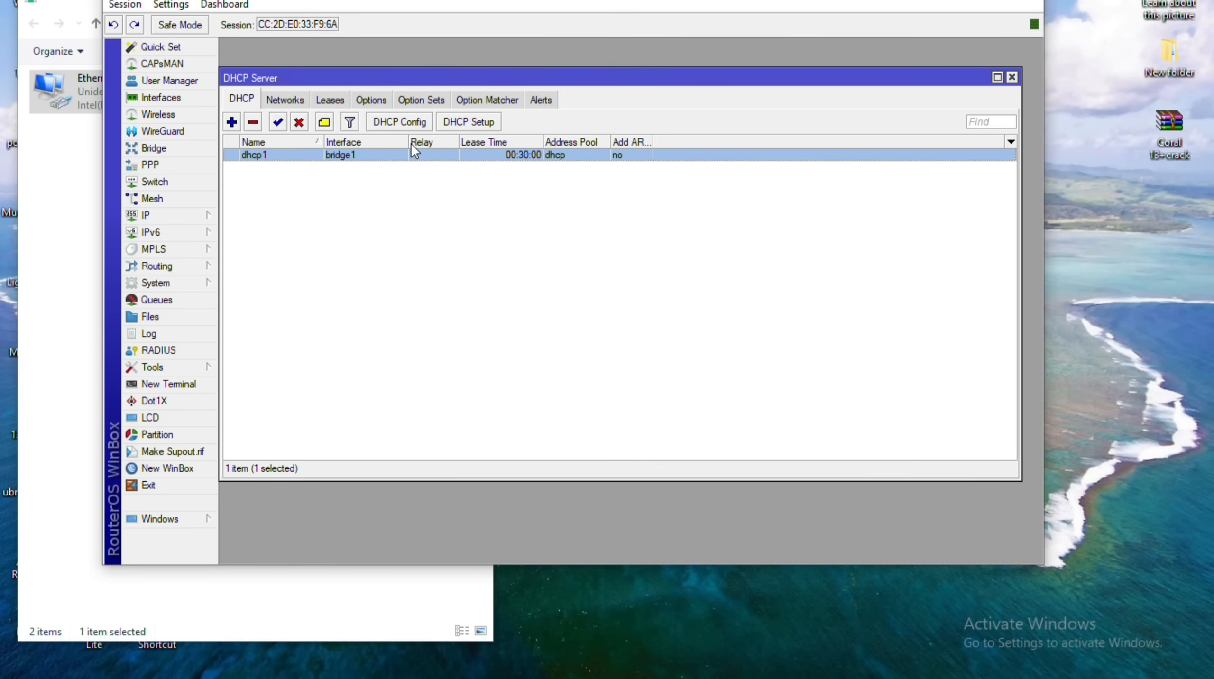
pyautogui.press('Delete')
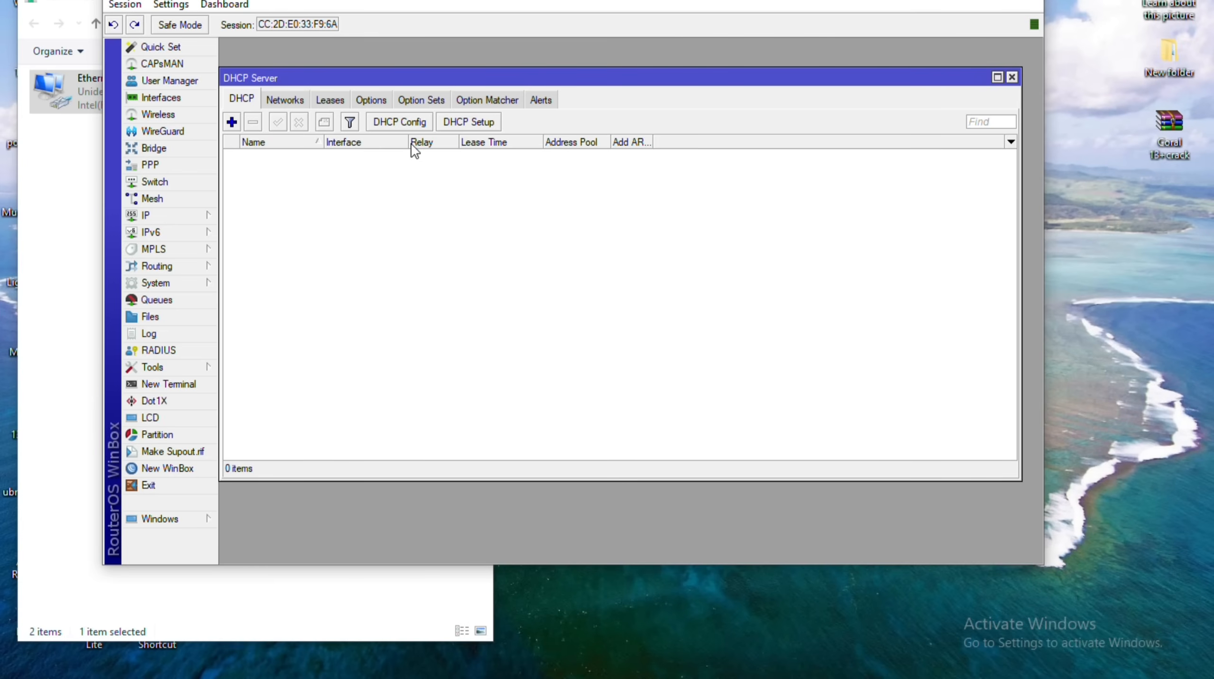
# Run DHCP Setup on bridge1: 200.155.66.0/24, gateway 200.155.66.1, DNS 8.8.8.8, 00:30:00 leases.
pyautogui.click(468, 122)
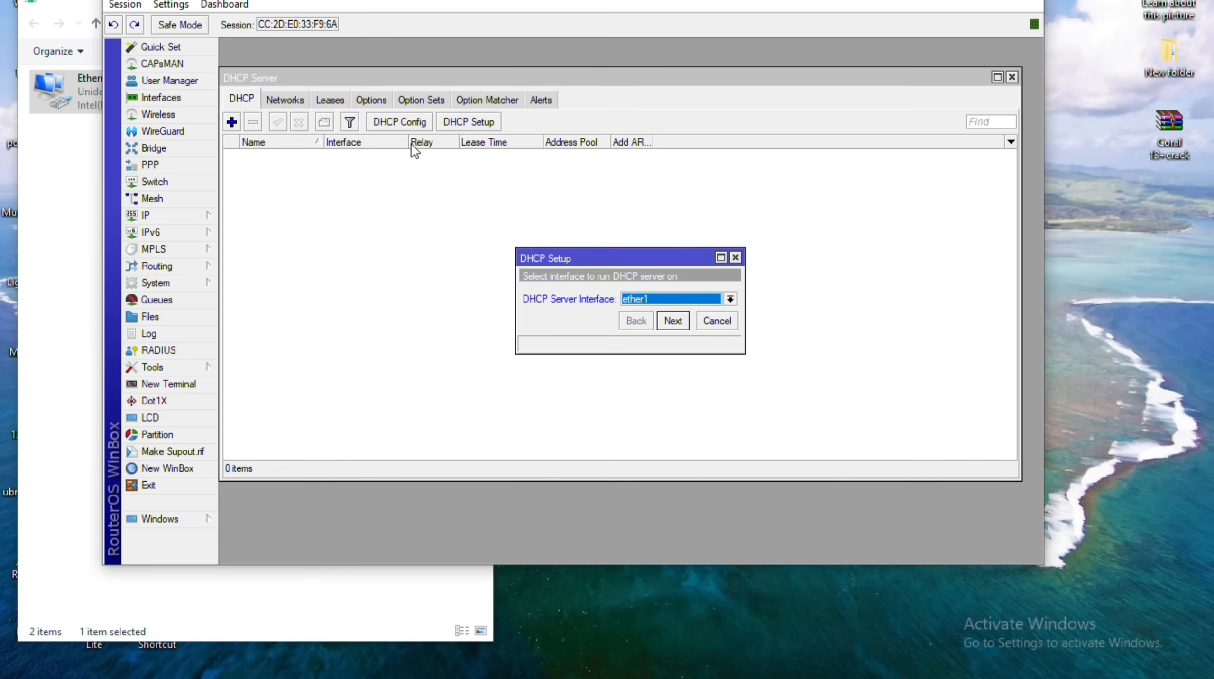
pyautogui.press('Down')
pyautogui.press('Up')
pyautogui.press('Up')
pyautogui.press('Return')
pyautogui.press('Return')
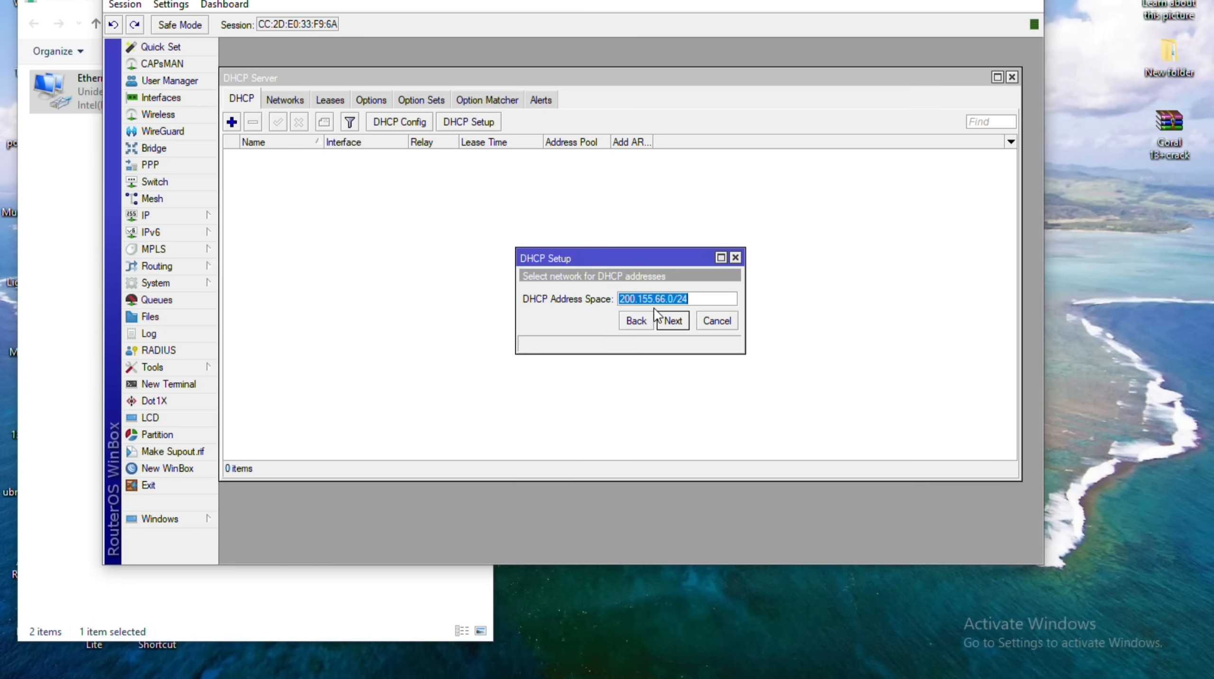
pyautogui.press('Return')
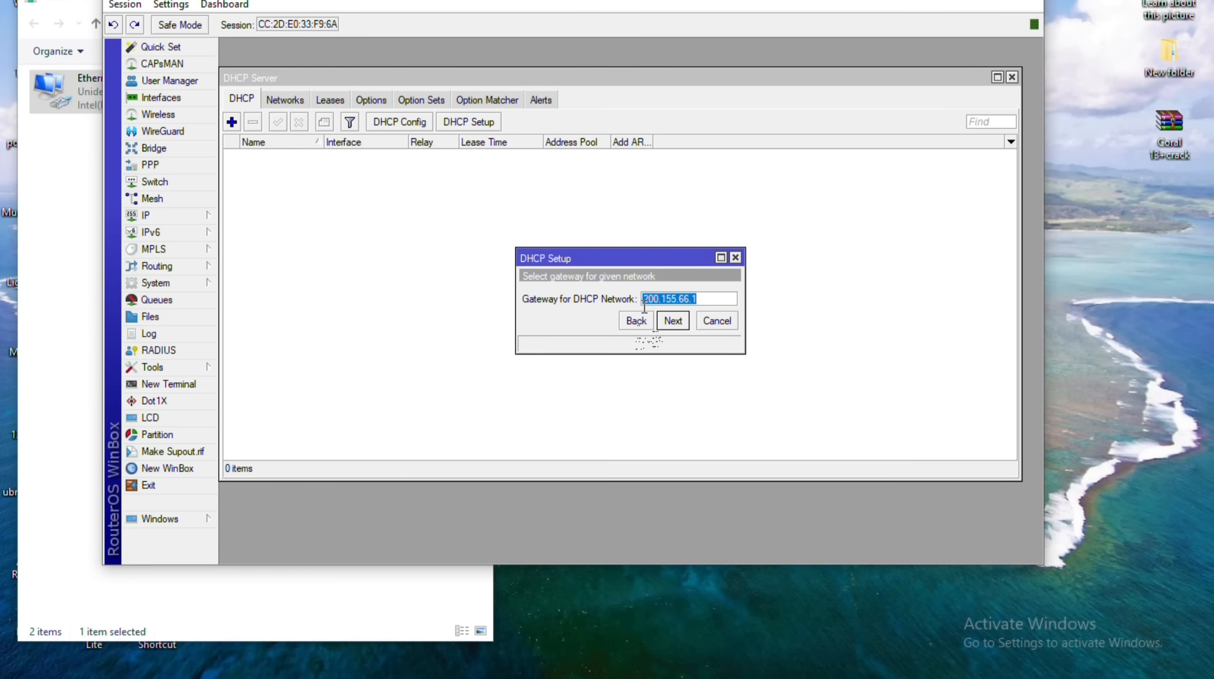
pyautogui.press('Return')
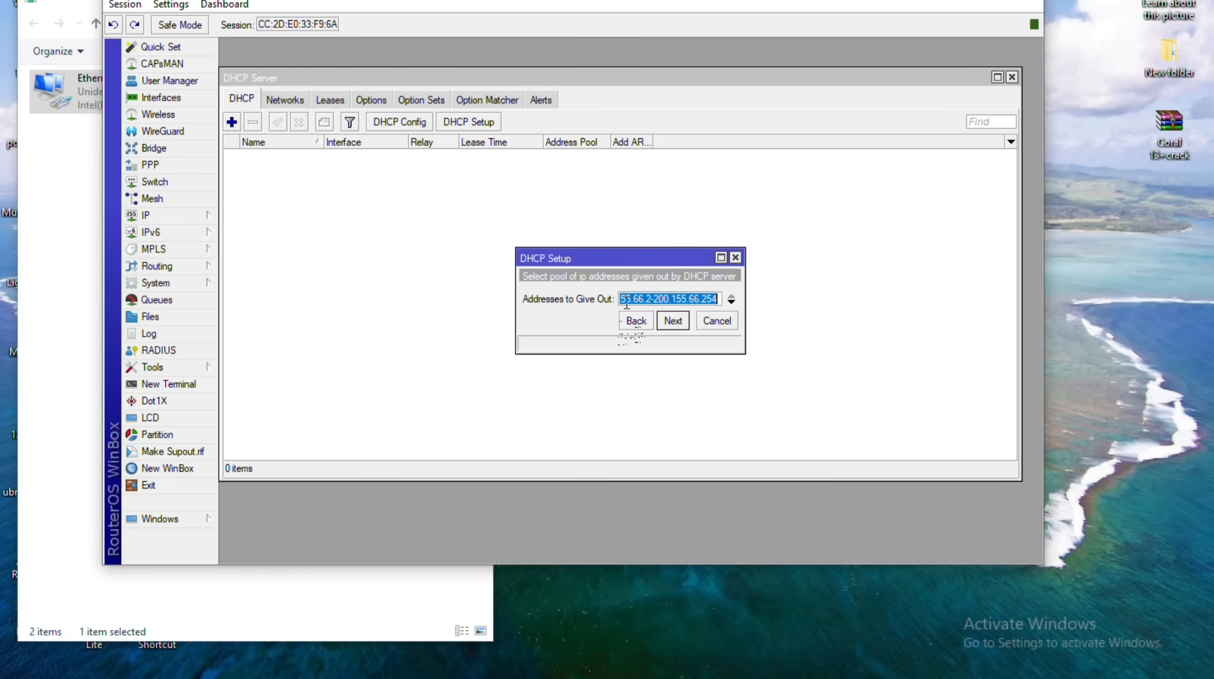
pyautogui.press('Return')
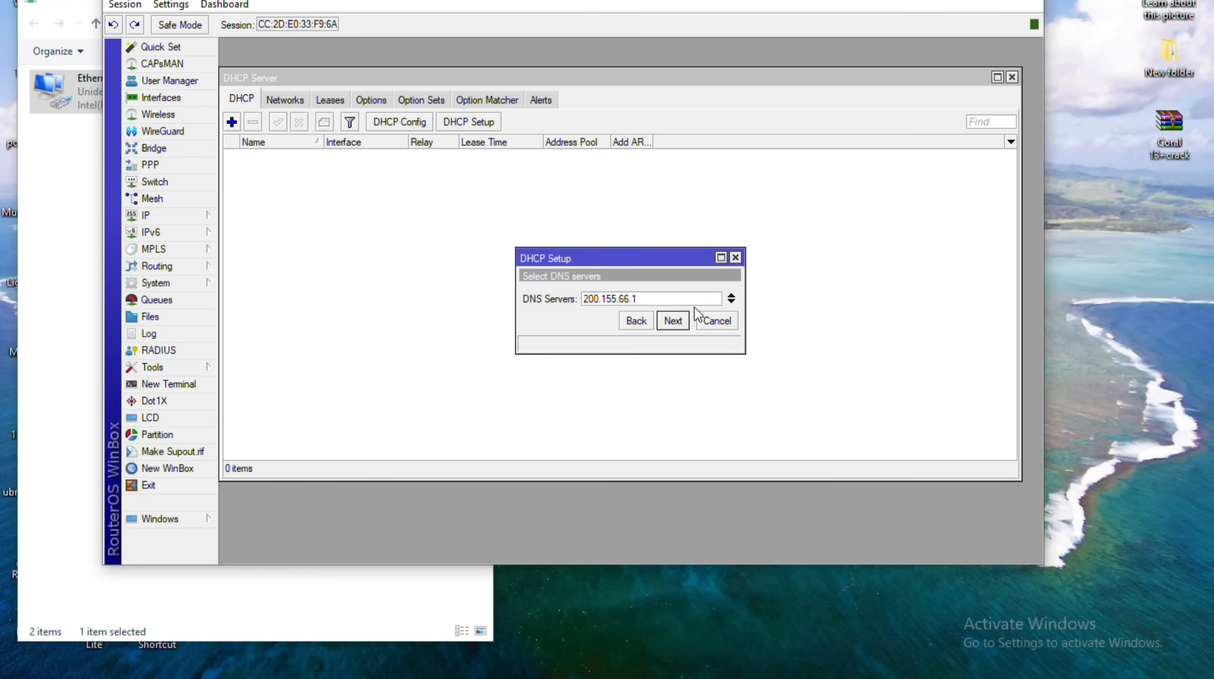
pyautogui.moveTo(641, 302); pyautogui.dragTo(573, 303)
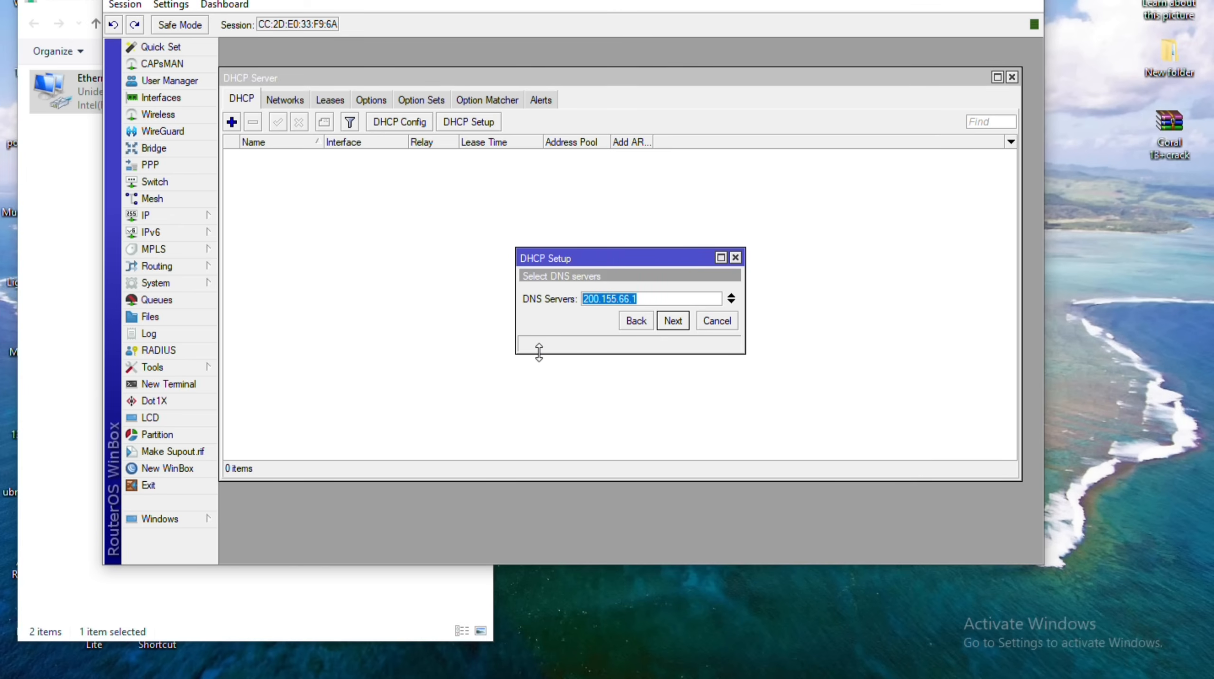
pyautogui.write('8.8.8.8')
pyautogui.press('Return')
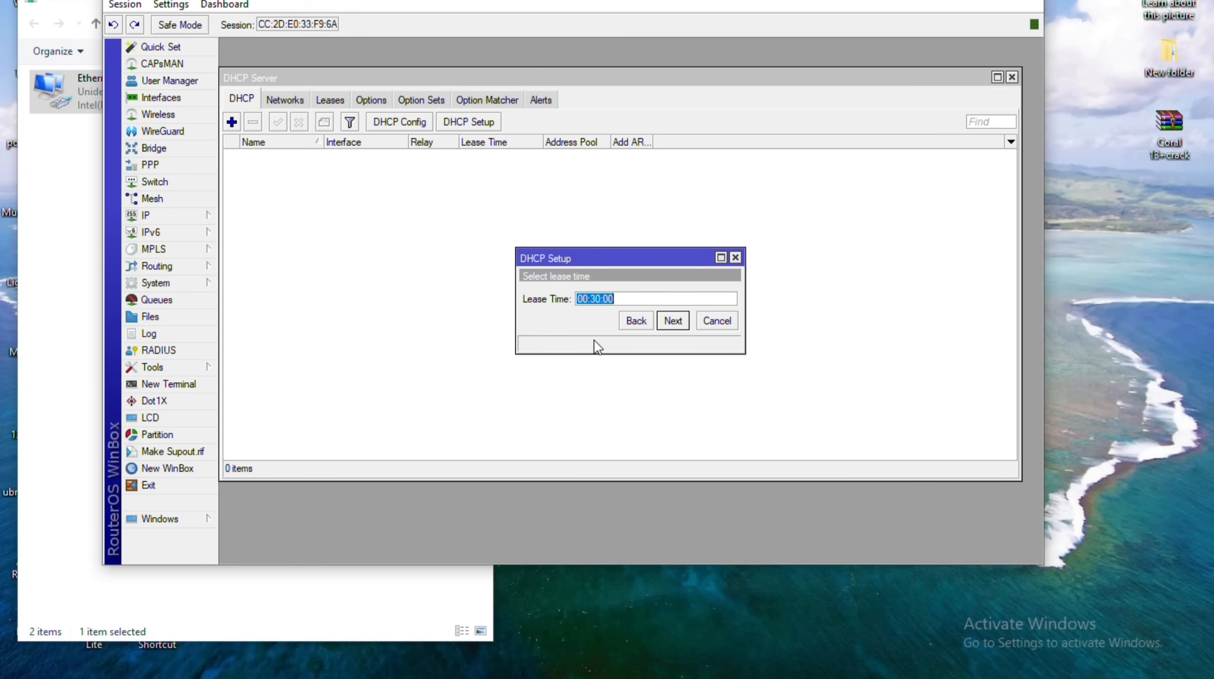
pyautogui.press('Return')
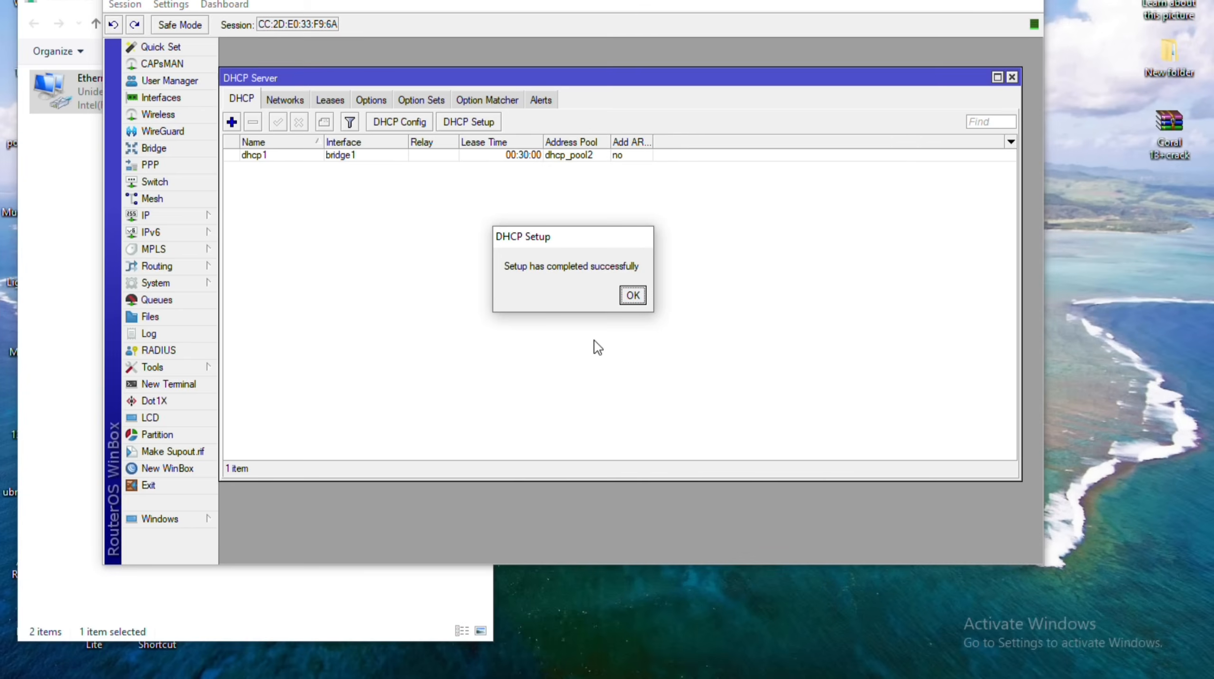
pyautogui.press('Return')
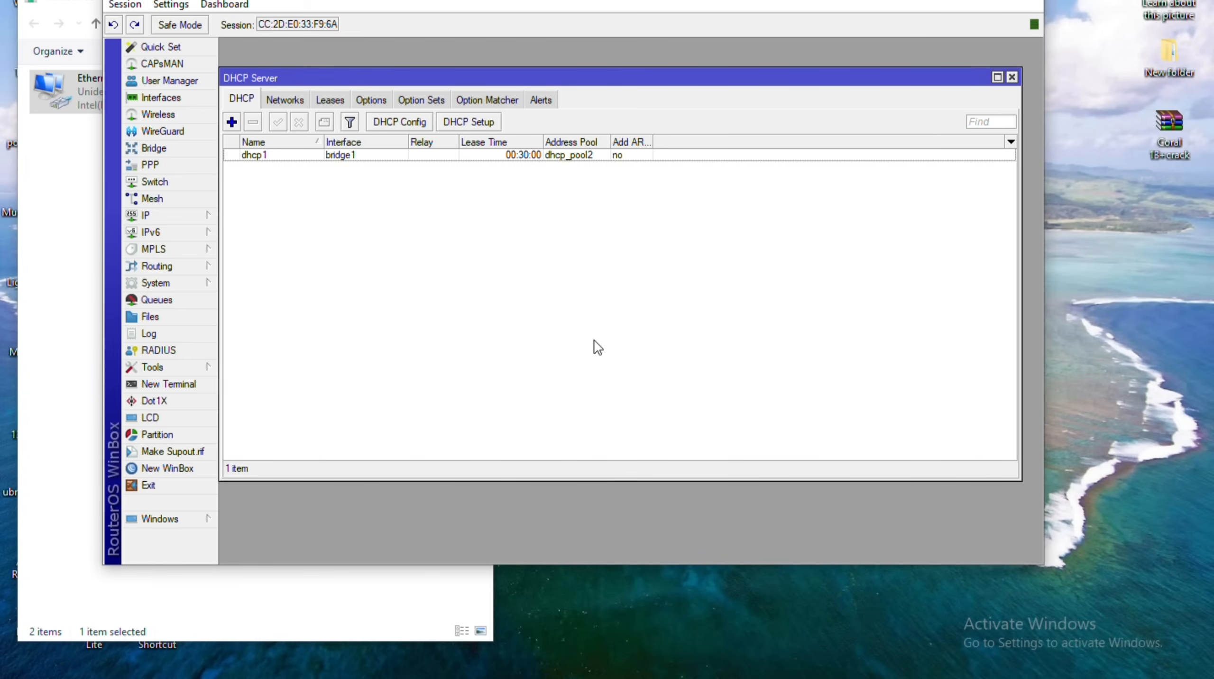
# Review the router's IP address list.
pyautogui.click(217, 213)
pyautogui.click(249, 234)
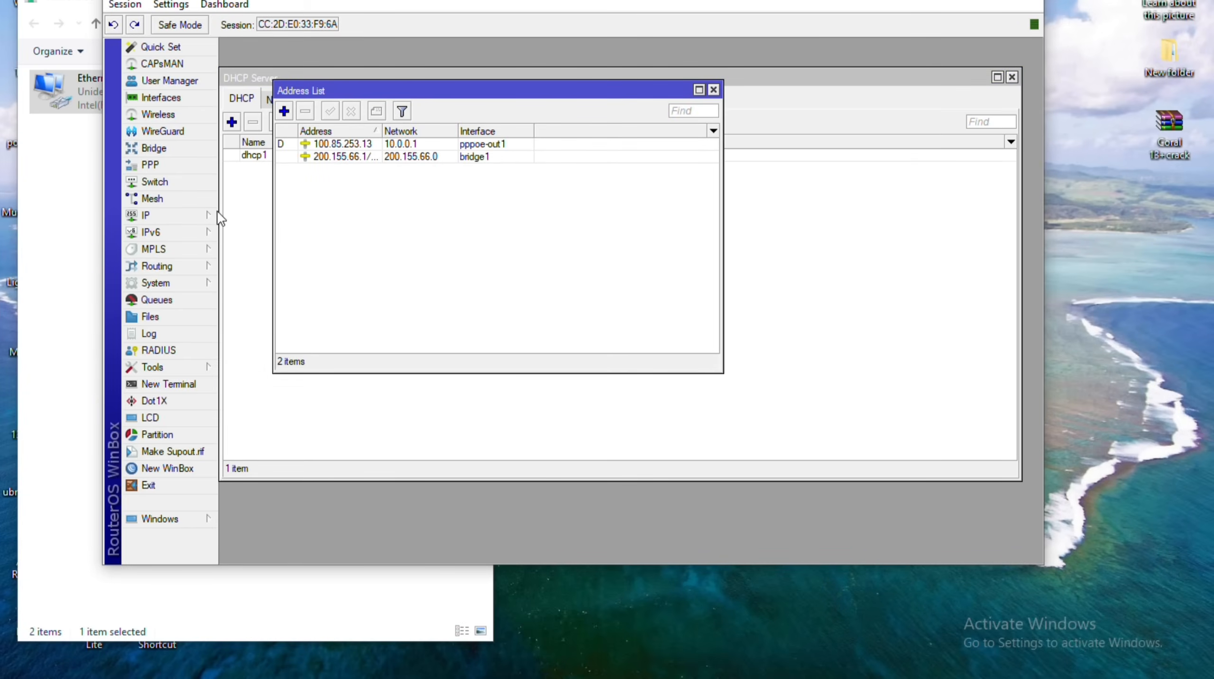
pyautogui.click(714, 90)
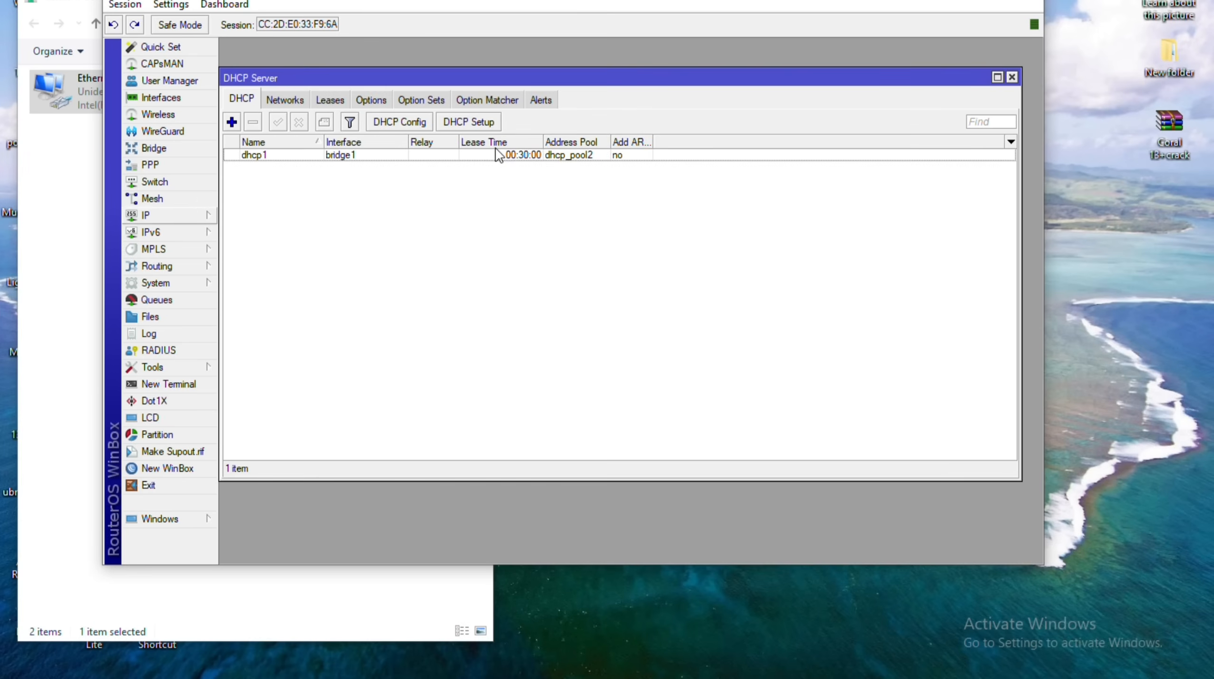
# Delete the leftover dhcp pool from IP Pool and show the current DHCP leases.
pyautogui.click(204, 216)
pyautogui.press('Down')
pyautogui.press('Down')
pyautogui.press('Down')
pyautogui.press('Down')
pyautogui.press('Down')
pyautogui.press('Down')
pyautogui.press('Return')
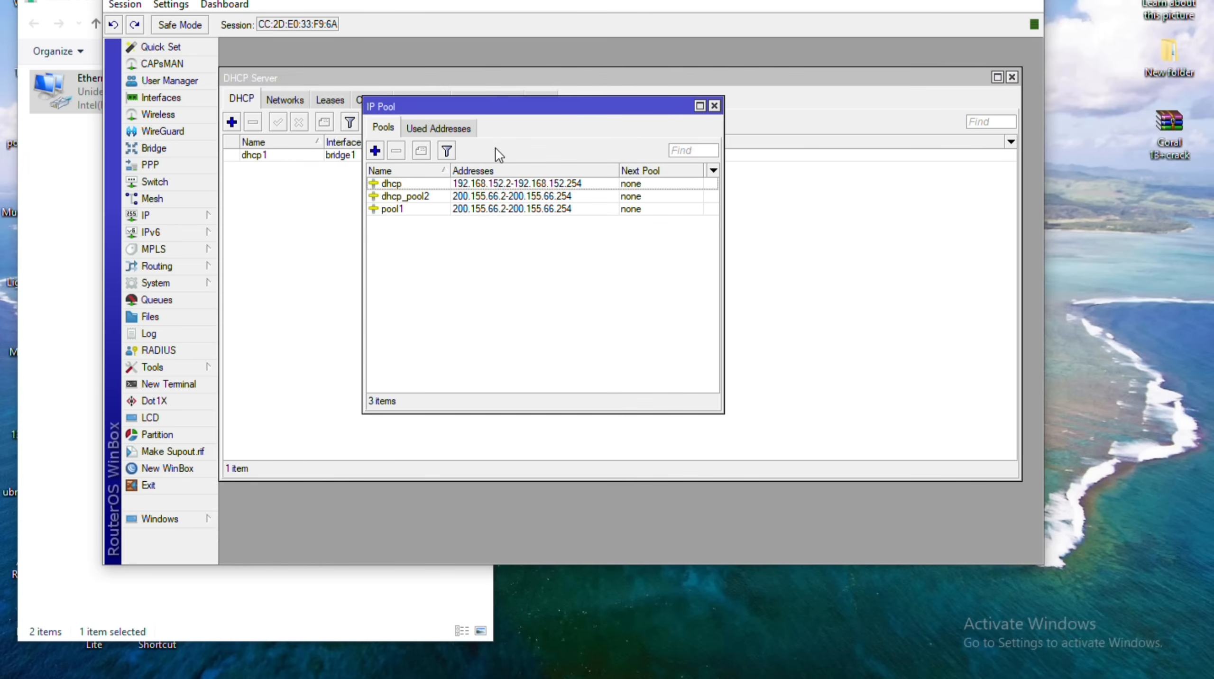
pyautogui.press('Down')
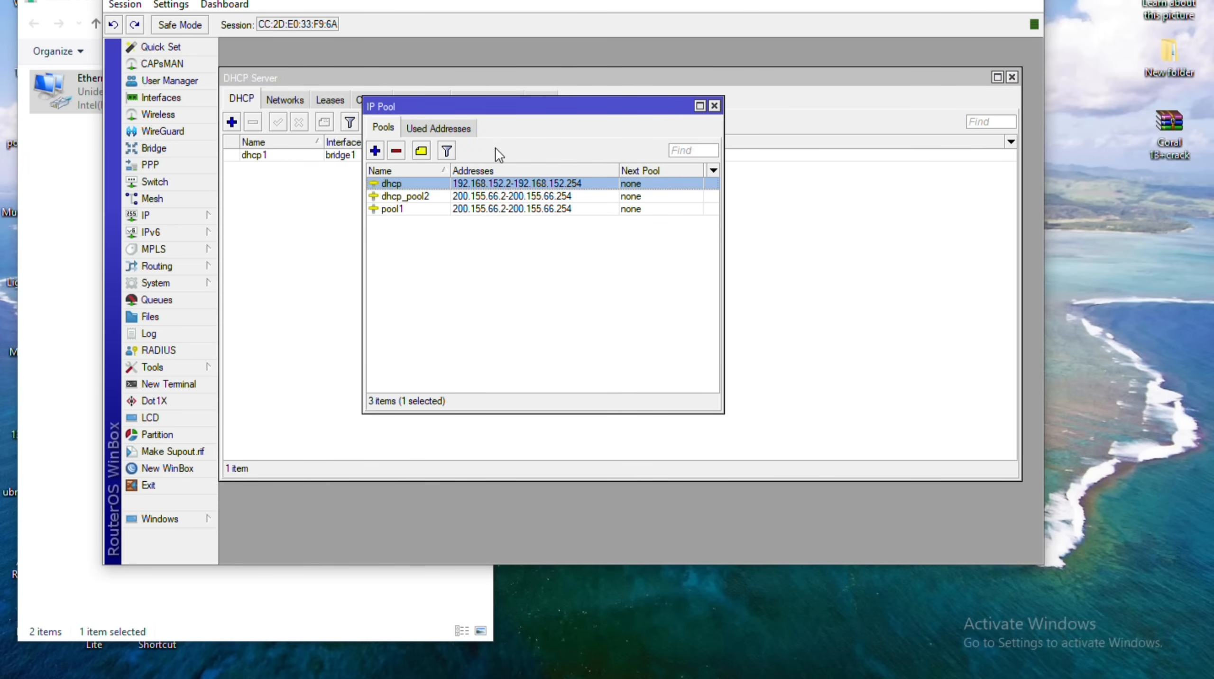
pyautogui.press('Delete')
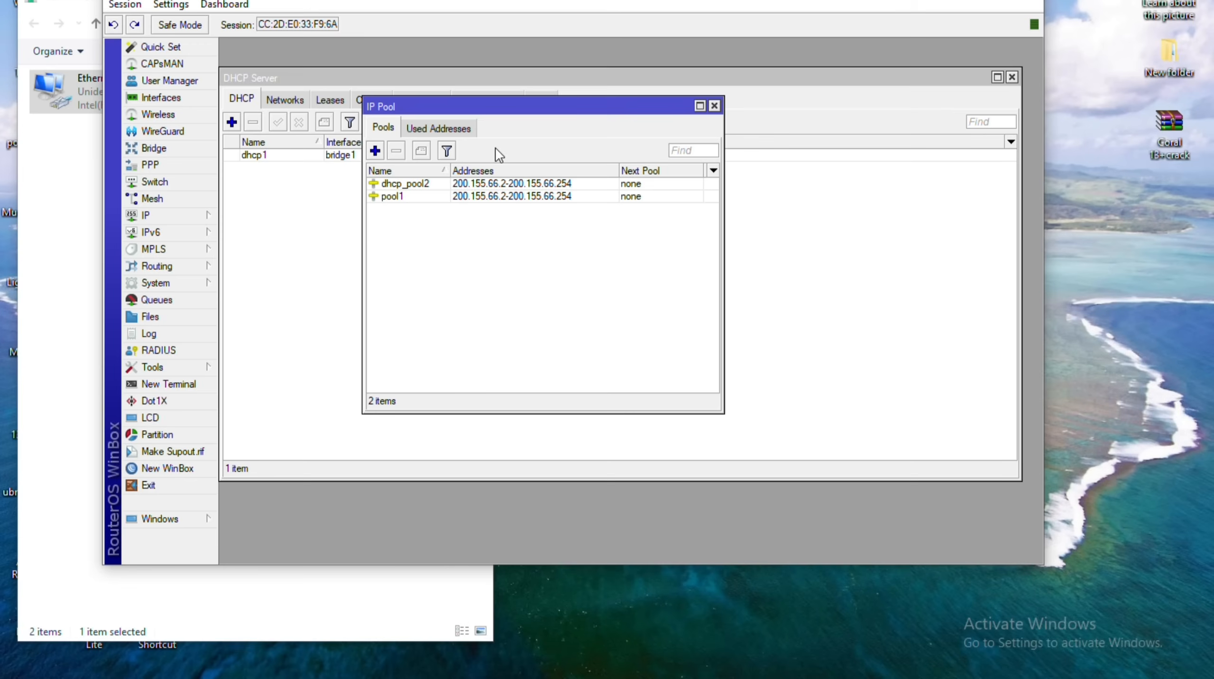
pyautogui.press('Escape')
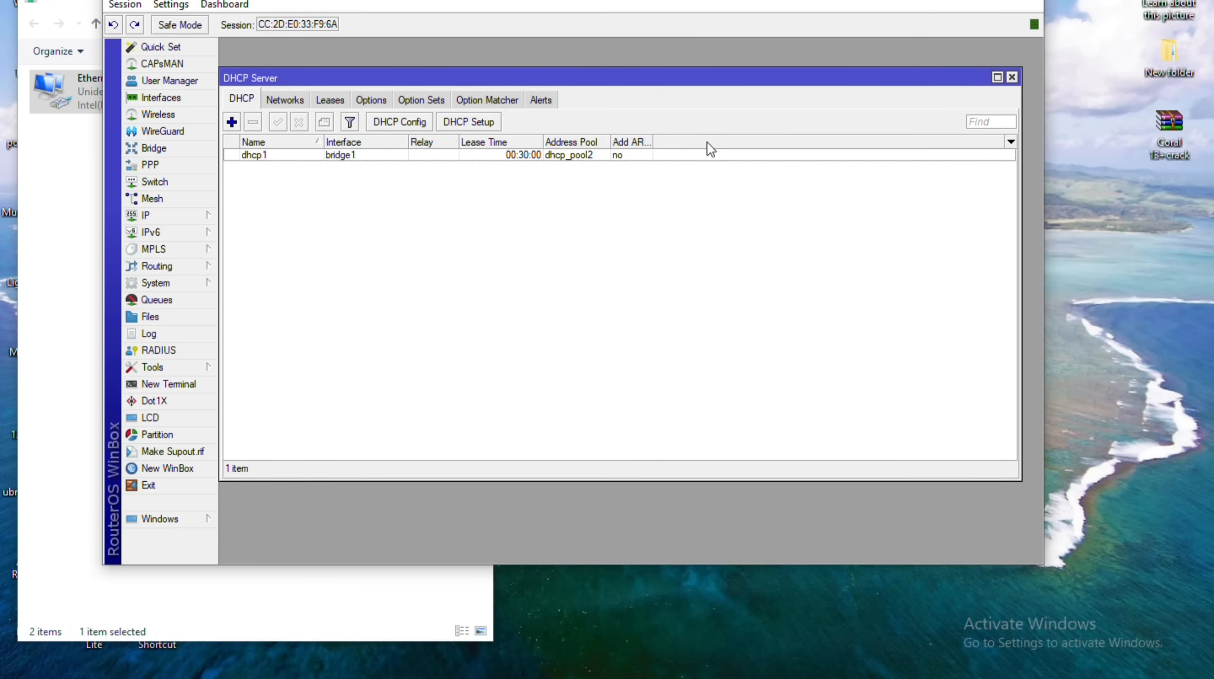
pyautogui.hotkey('ctrl', 'Tab')
pyautogui.hotkey('ctrl', 'Tab')
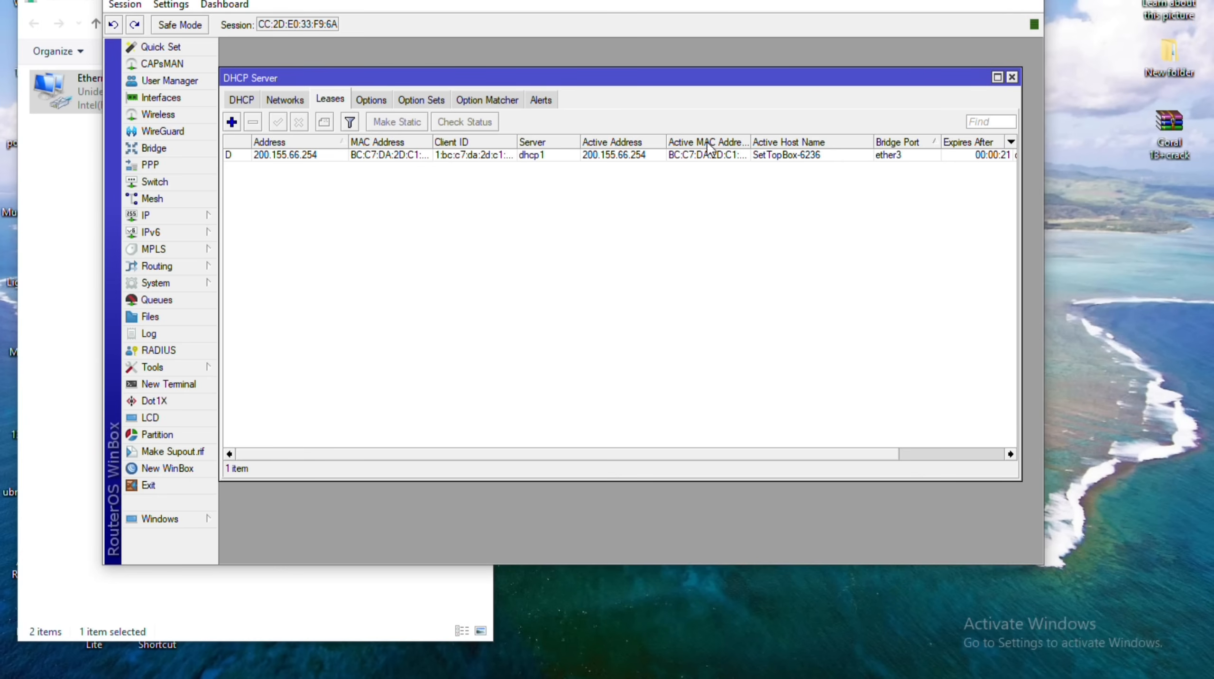
# Remove the SetTopBox-6236 lease at 200.155.66.254 and verify gateway 200.155.66.1 with DNS 8.8.8.8.
pyautogui.hscroll(3, 708, 144)
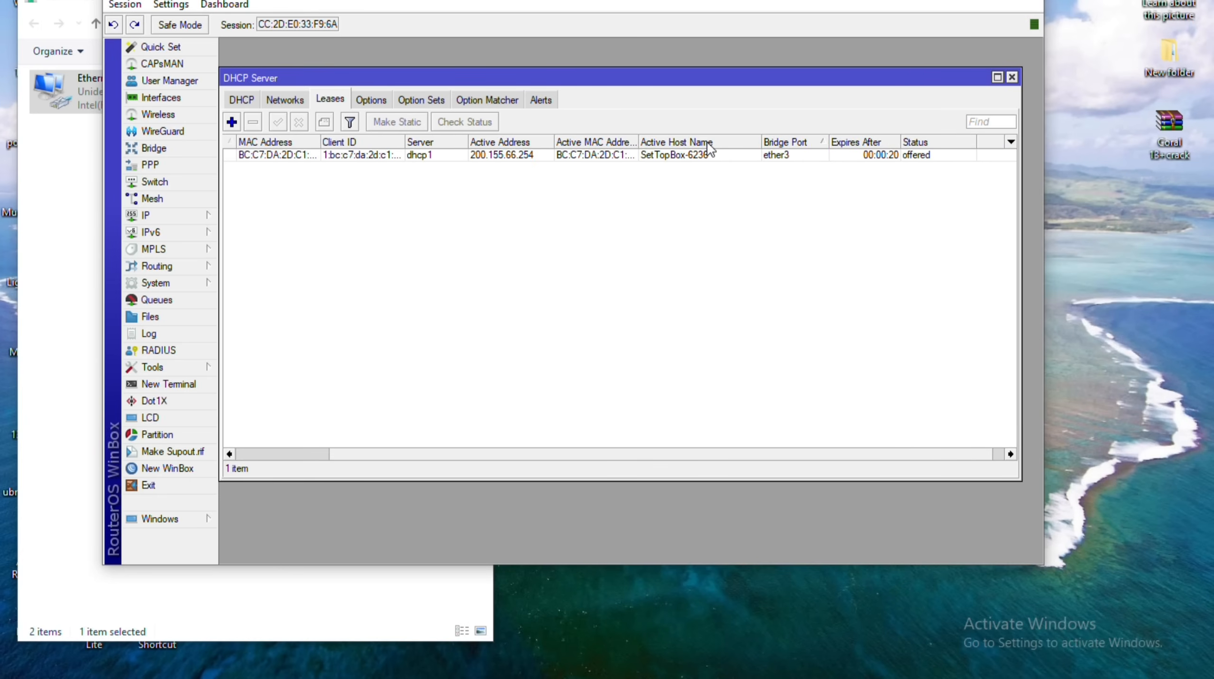
pyautogui.hscroll(-3, 707, 142)
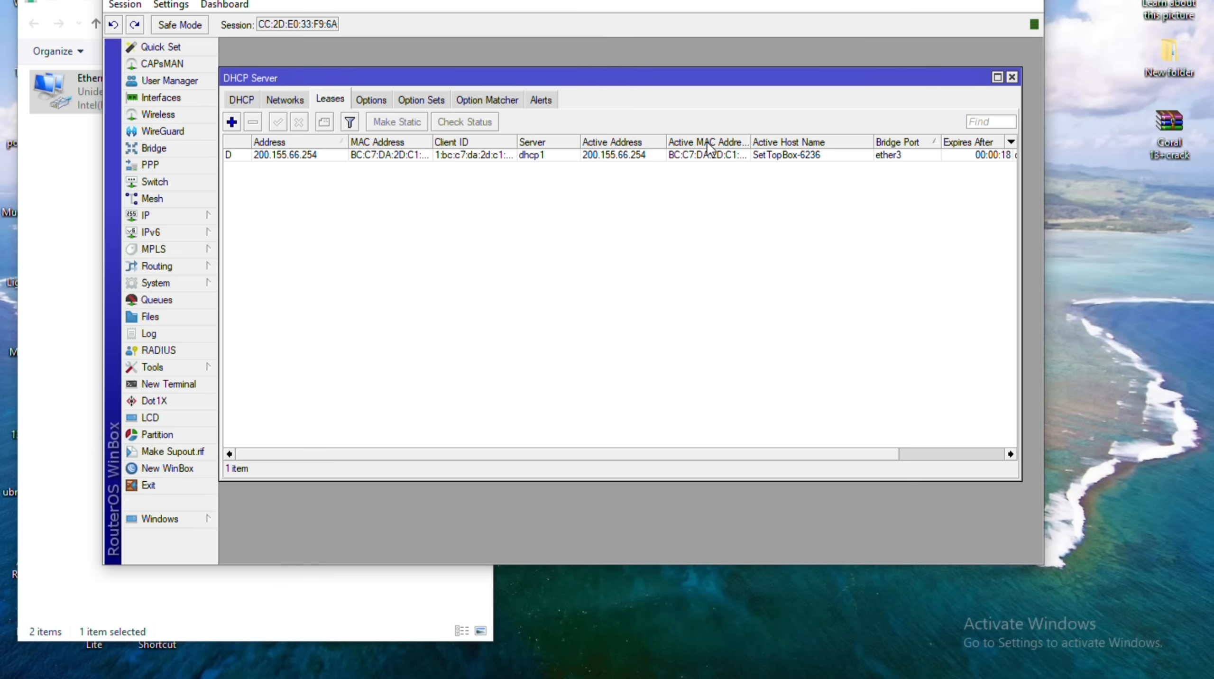
pyautogui.hotkey('ctrl', 'a')
pyautogui.press('Delete')
pyautogui.hotkey('ctrl', 'shift', 'Tab')
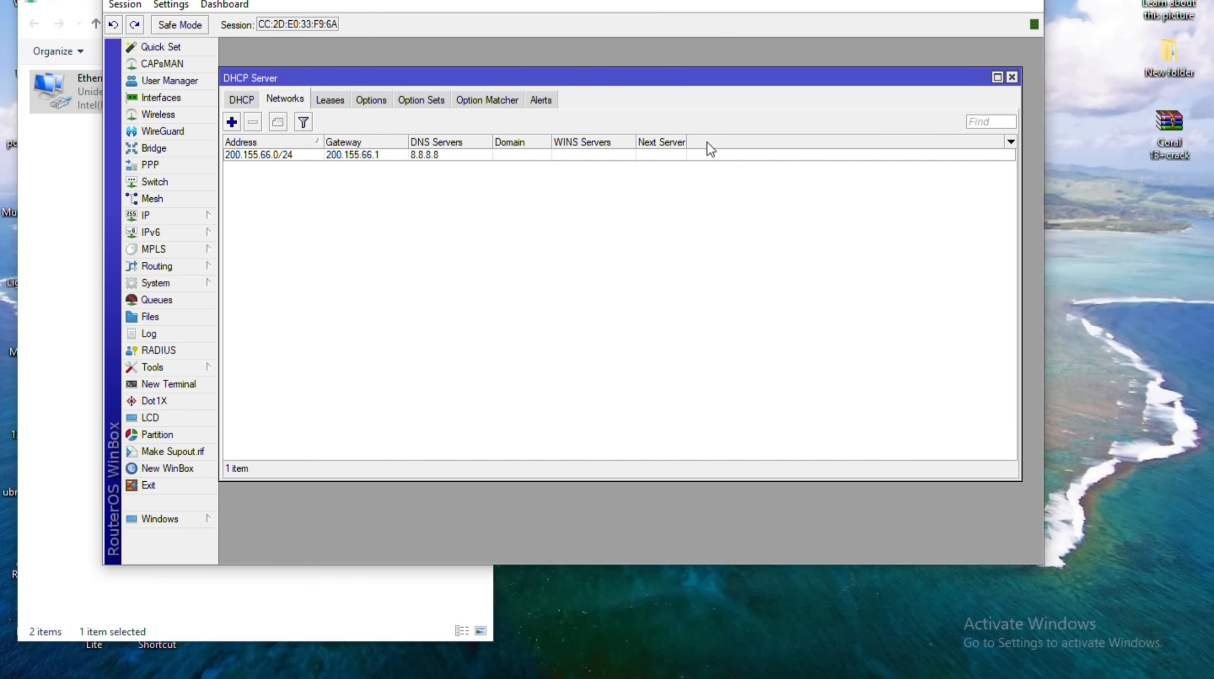
pyautogui.hotkey('ctrl', 'Tab')
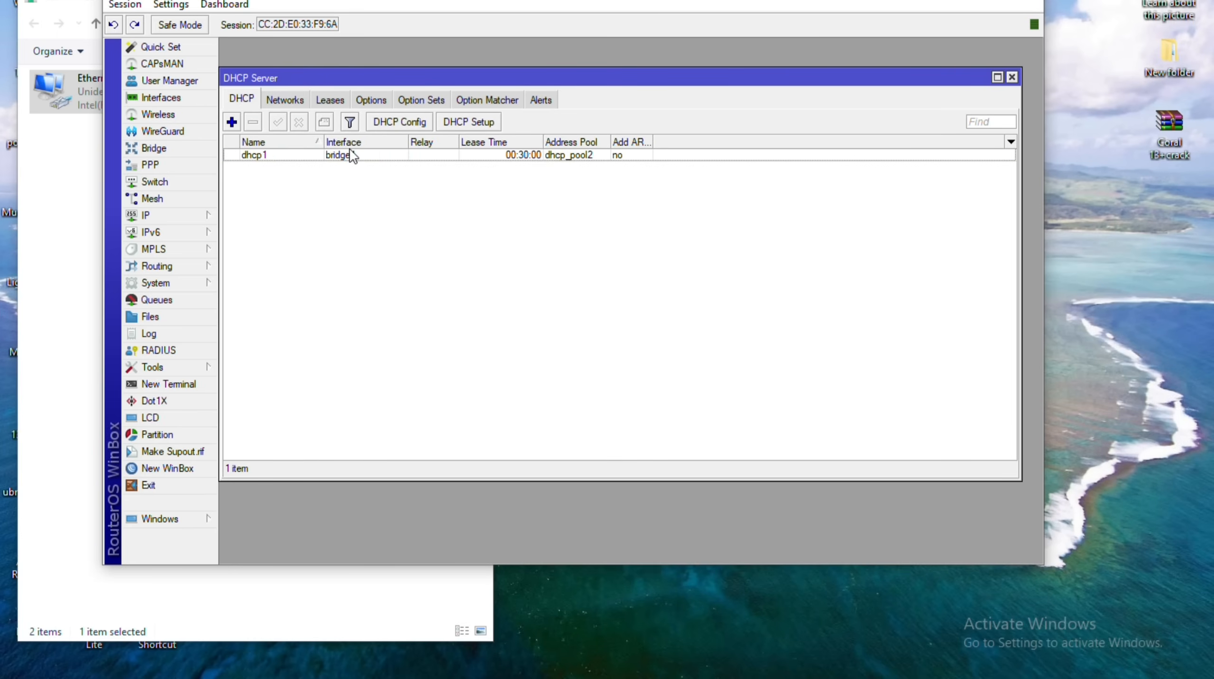
# Disable then re-enable the Ethernet adapter, and bring WinBox back in front.
pyautogui.click(91, 174)
pyautogui.rightClick(76, 98)
pyautogui.click(121, 109)
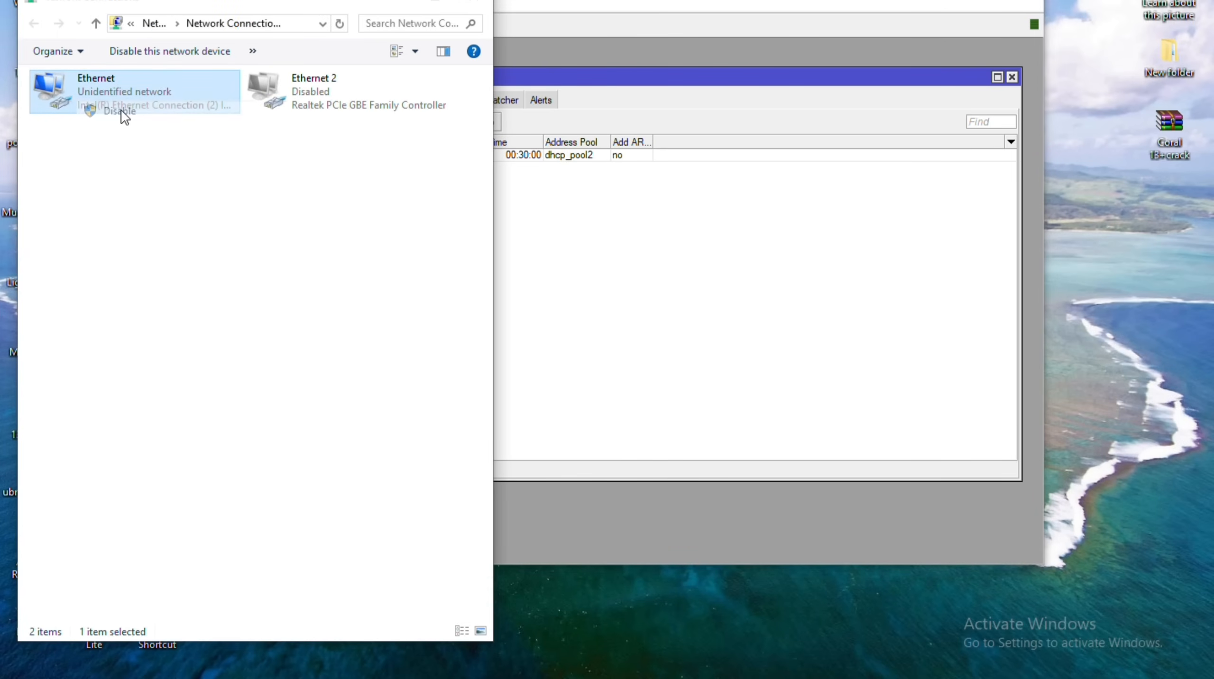
pyautogui.rightClick(121, 110)
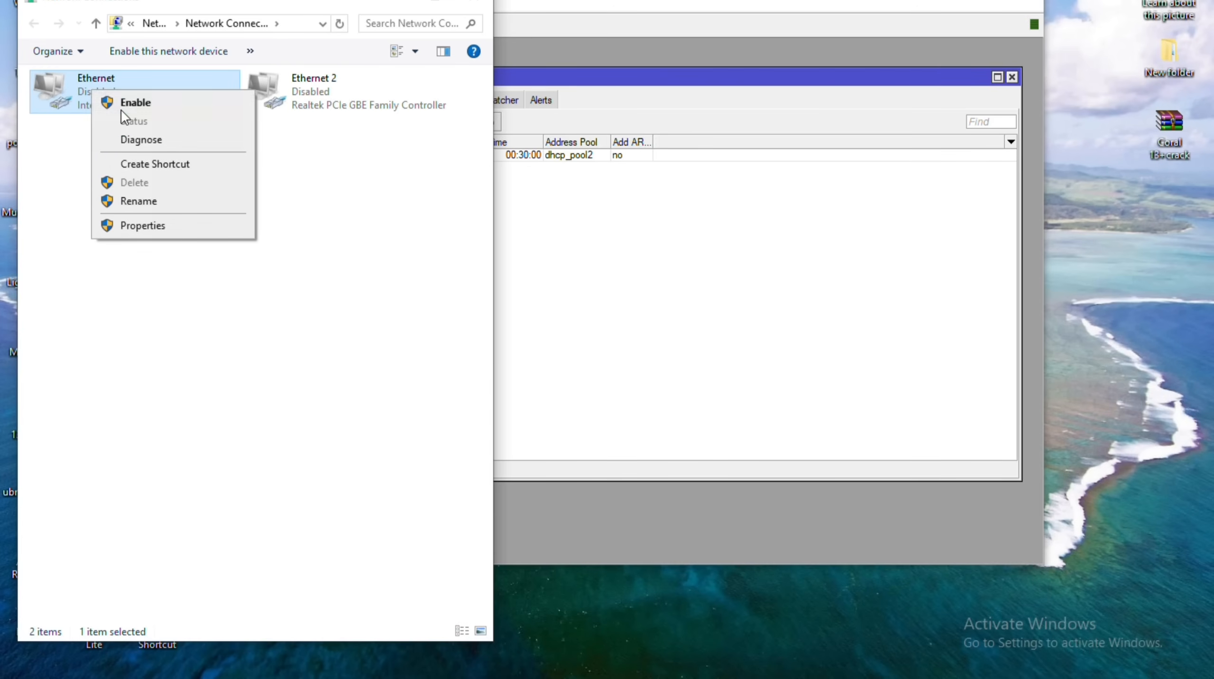
pyautogui.click(126, 103)
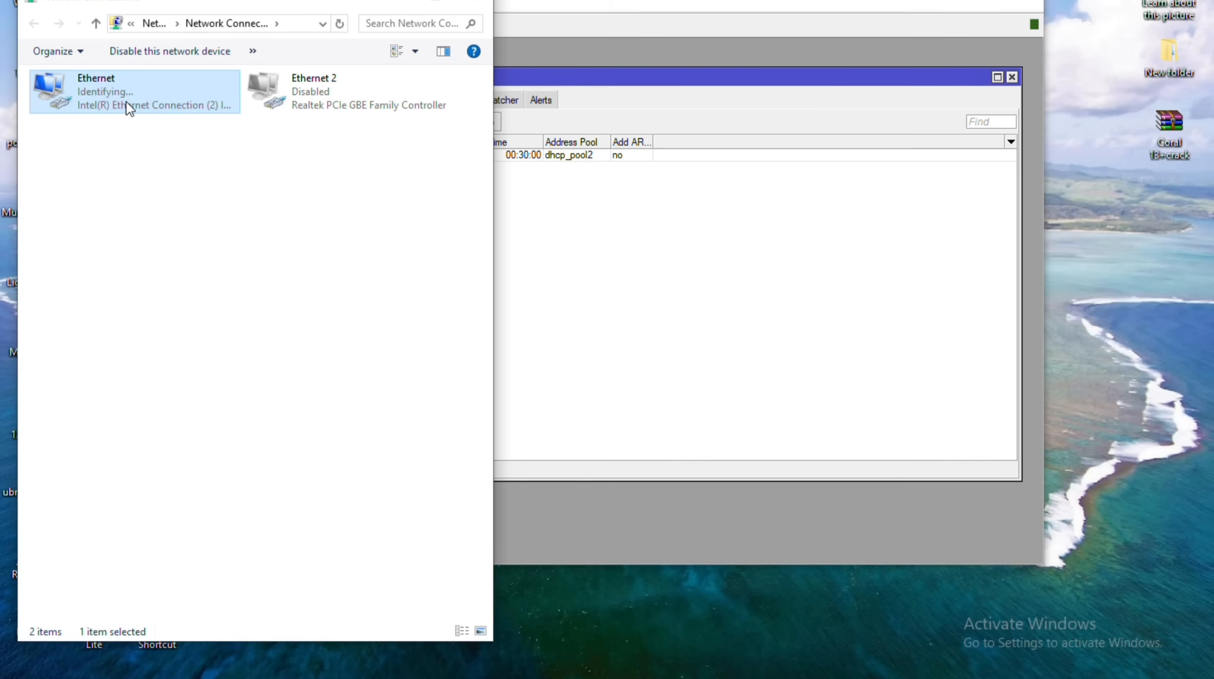
pyautogui.click(516, 114)
pyautogui.moveTo(516, 1); pyautogui.dragTo(627, 0)
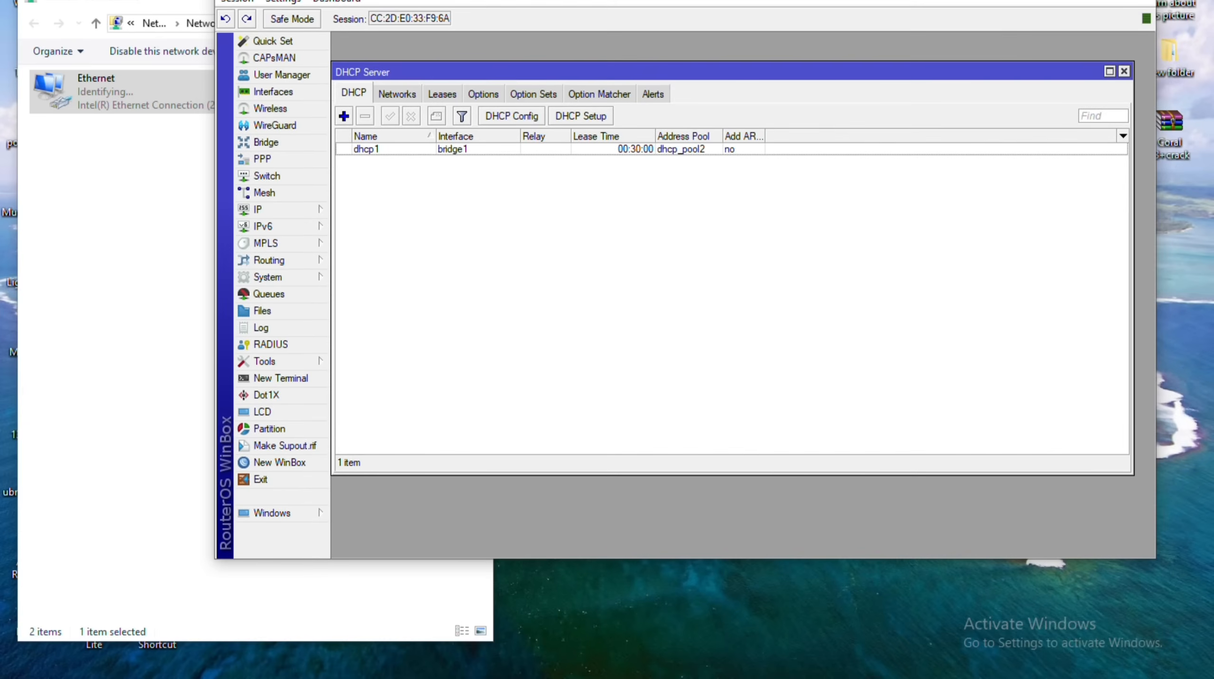
# Note WinBox's reconnect login window, then switch to Microsoft Edge.
pyautogui.click(442, 93)
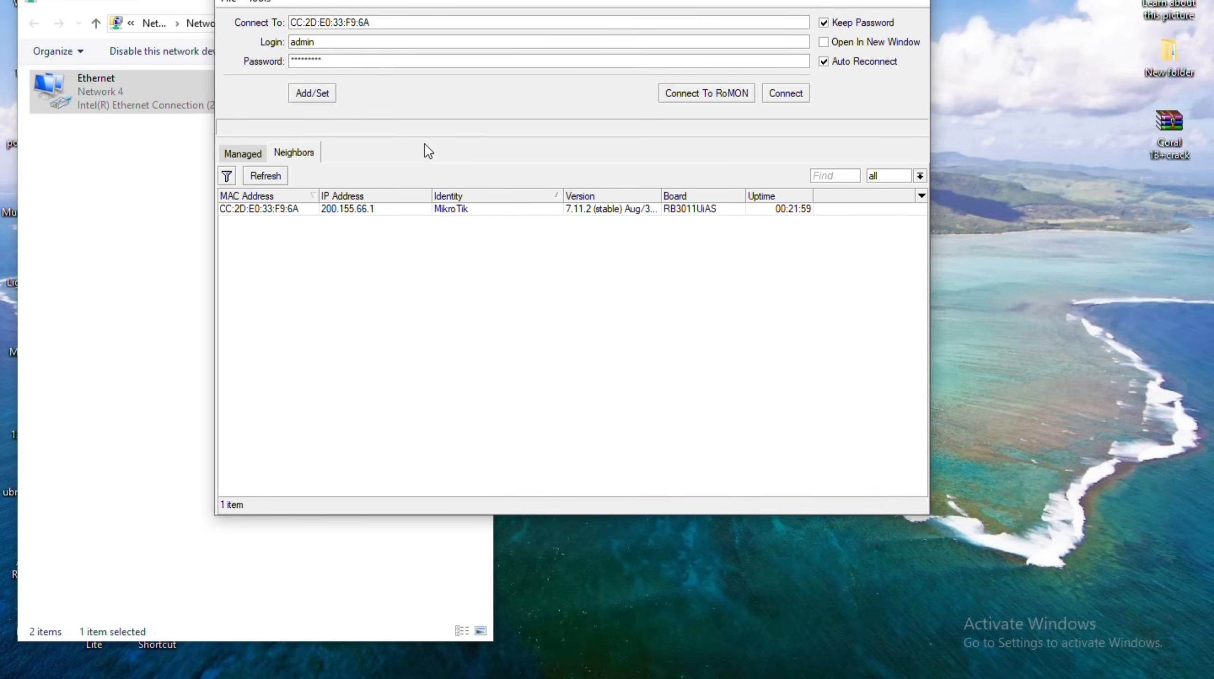
pyautogui.click(177, 677)
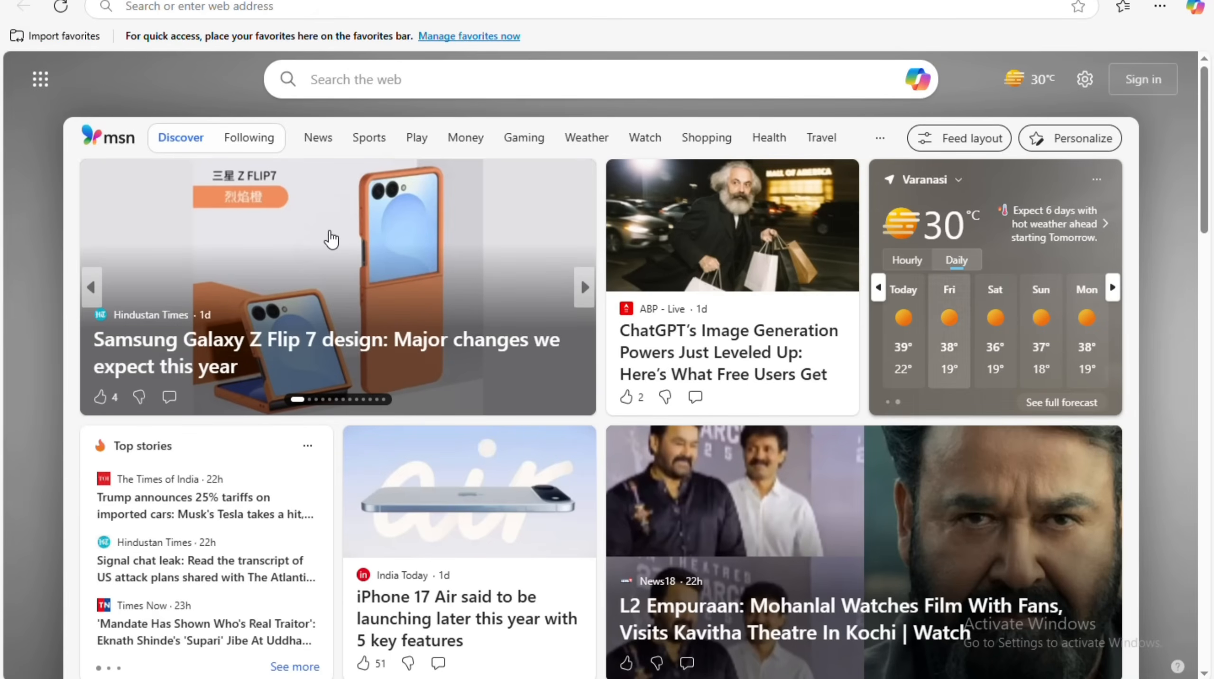
# Open the ChatGPT image-generation news article, then load google.co.in in a new tab.
pyautogui.click(709, 279)
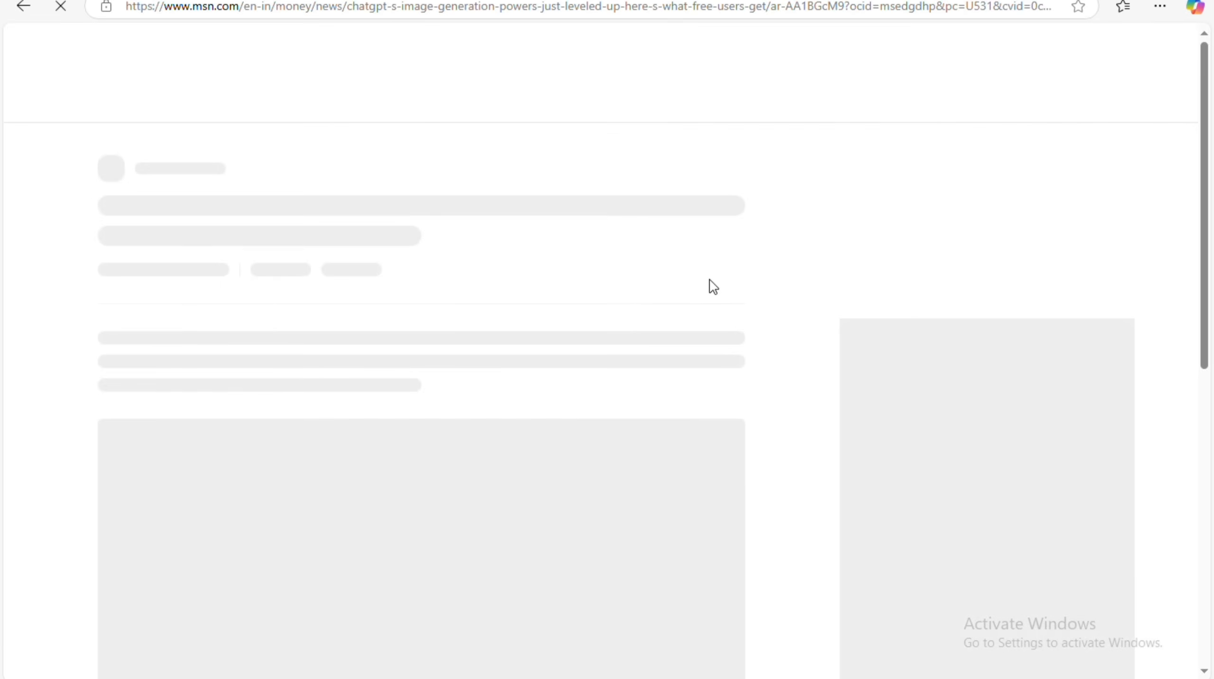
pyautogui.hotkey('ctrl', 't')
pyautogui.write('google.co.in')
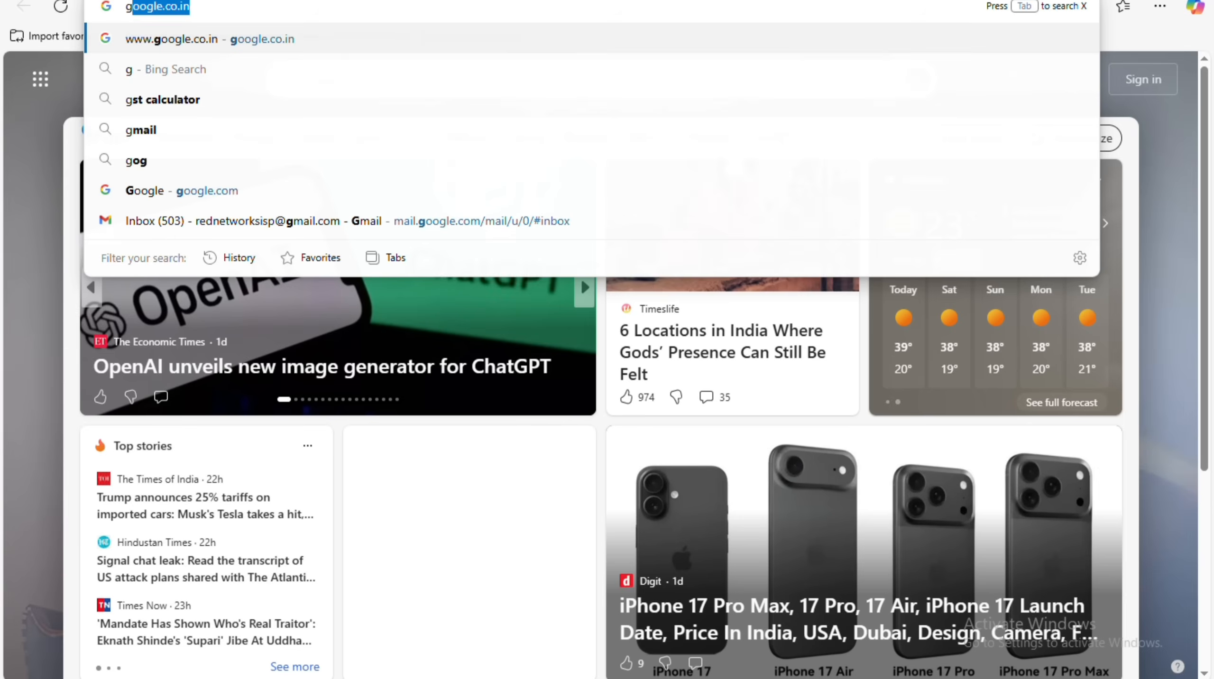
pyautogui.press('Return')
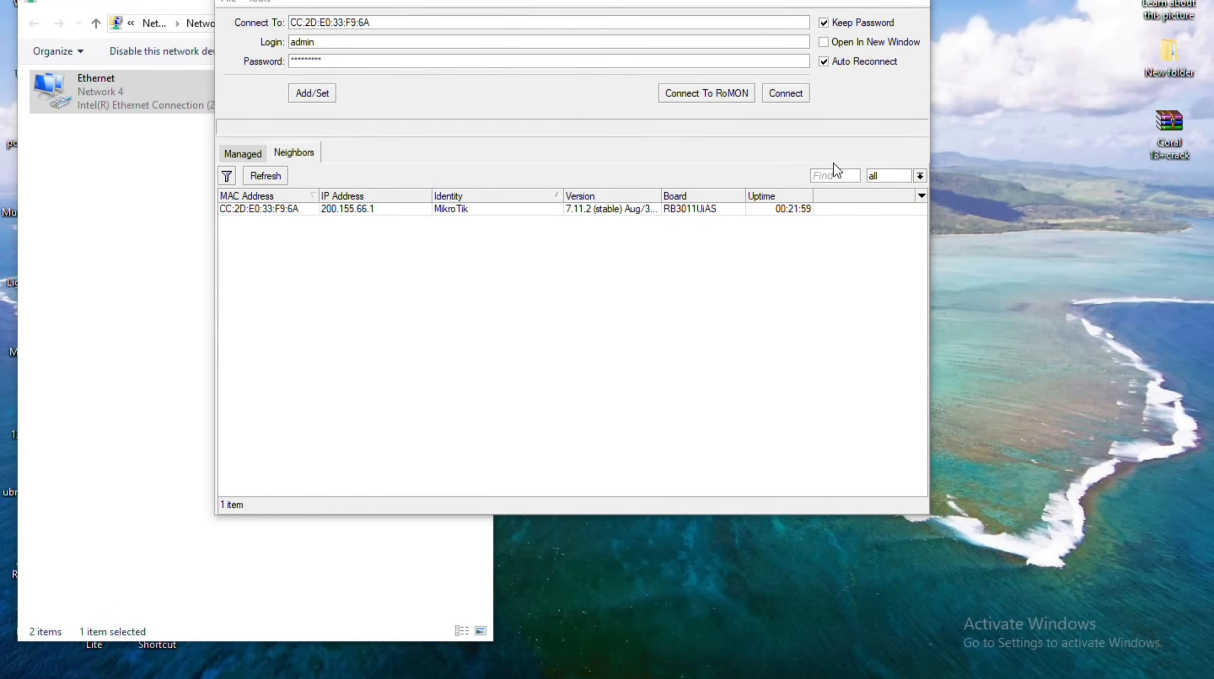
# Reconnect to the MikroTik router, select the DESKTOP-MBHF9VH lease, and switch to Edge.
pyautogui.doubleClick(248, 212)
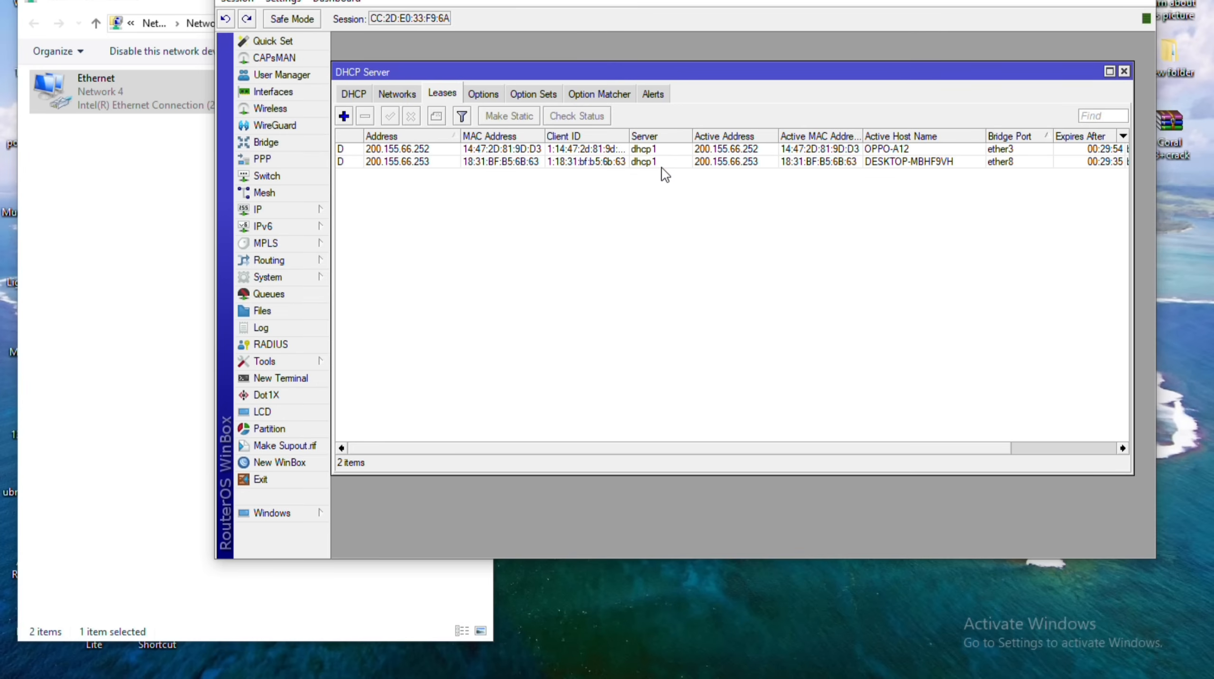
pyautogui.click(906, 166)
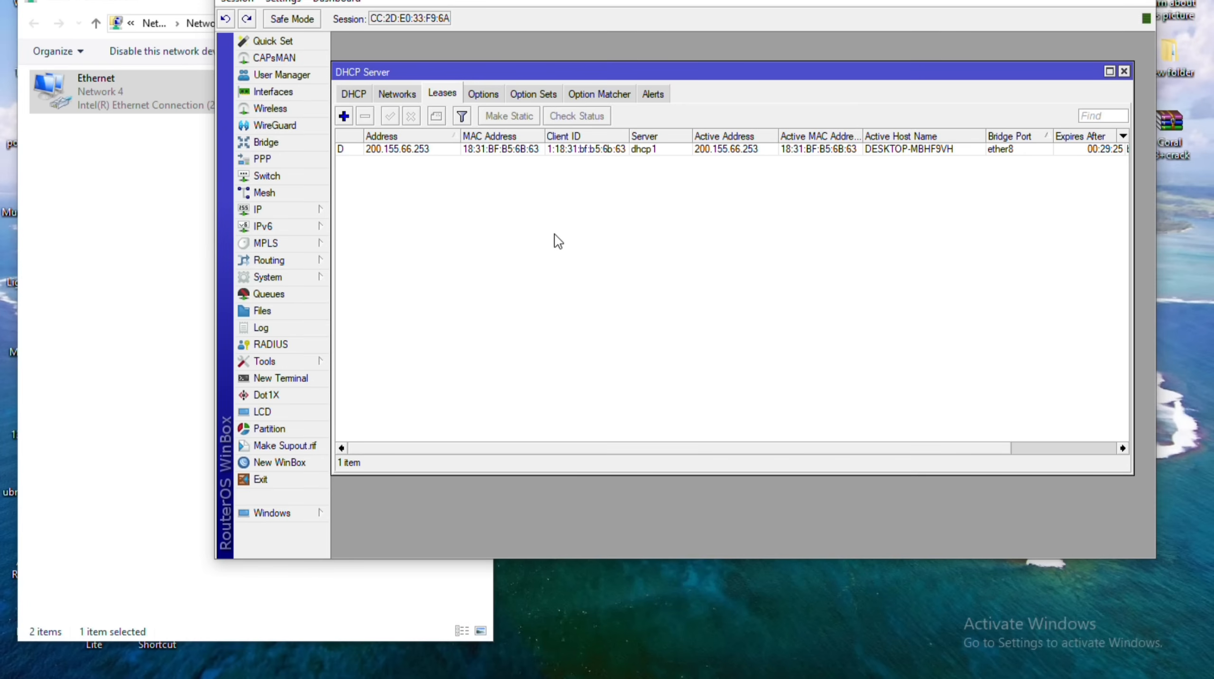
pyautogui.click(176, 651)
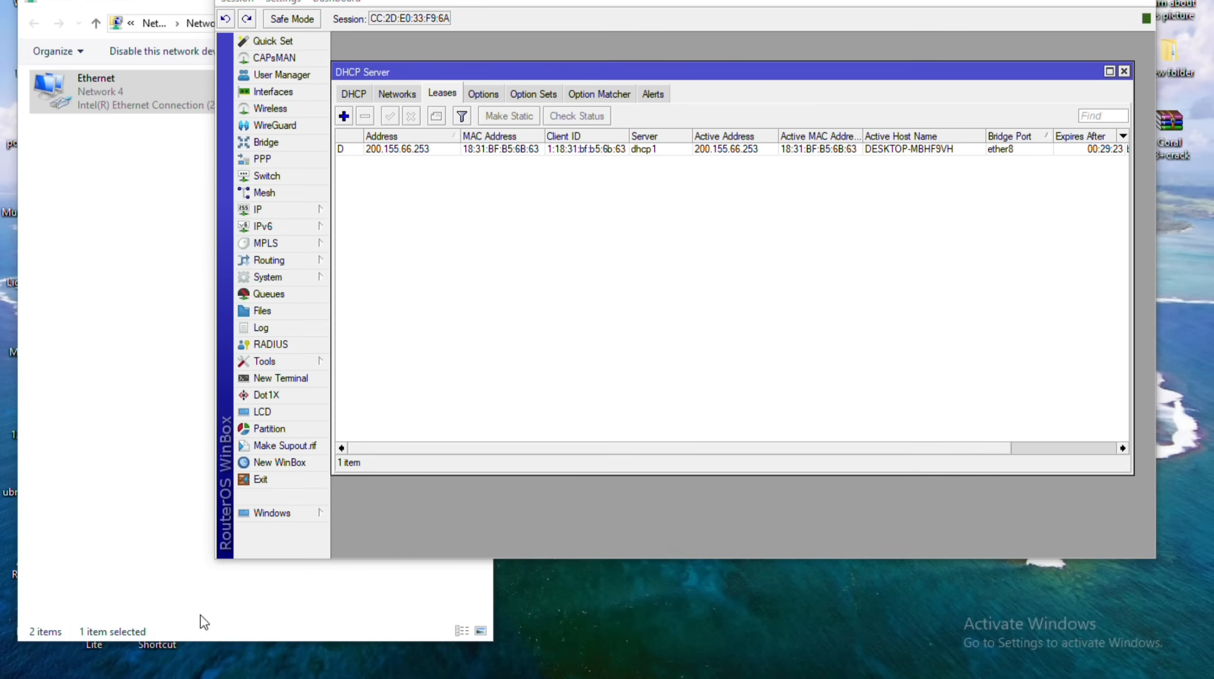
# Load the Google home page, then go to amazon.in.
pyautogui.click(423, 9)
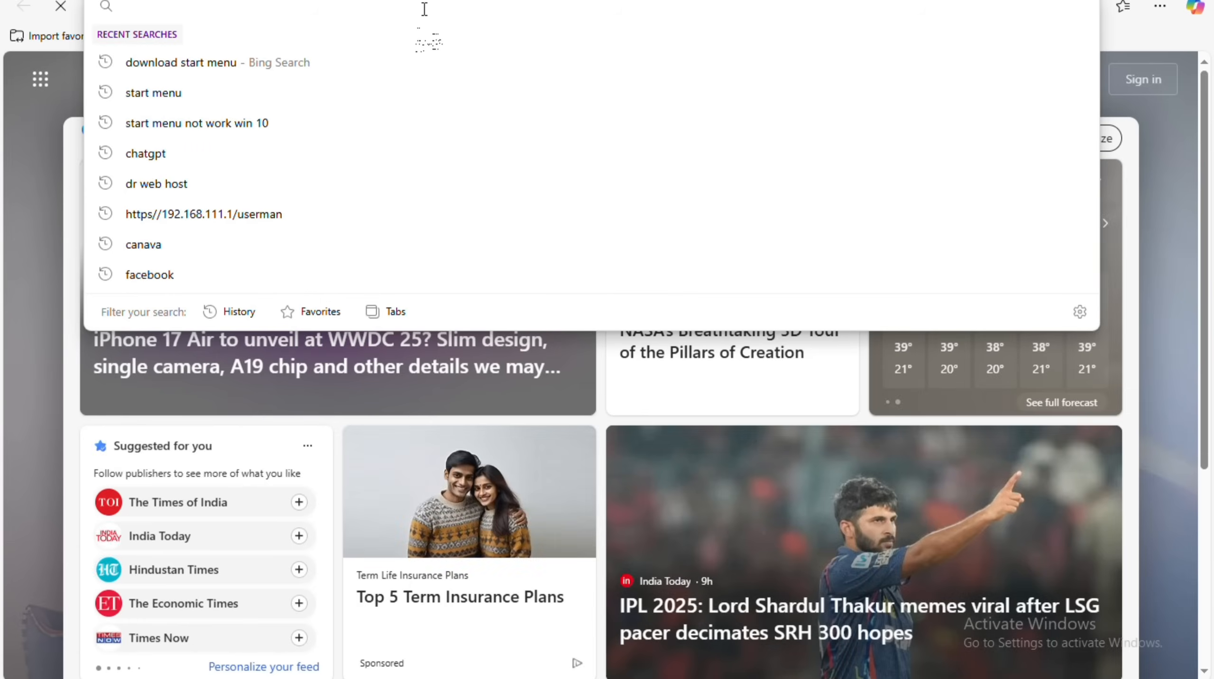
pyautogui.write('goog')
pyautogui.press('Return')
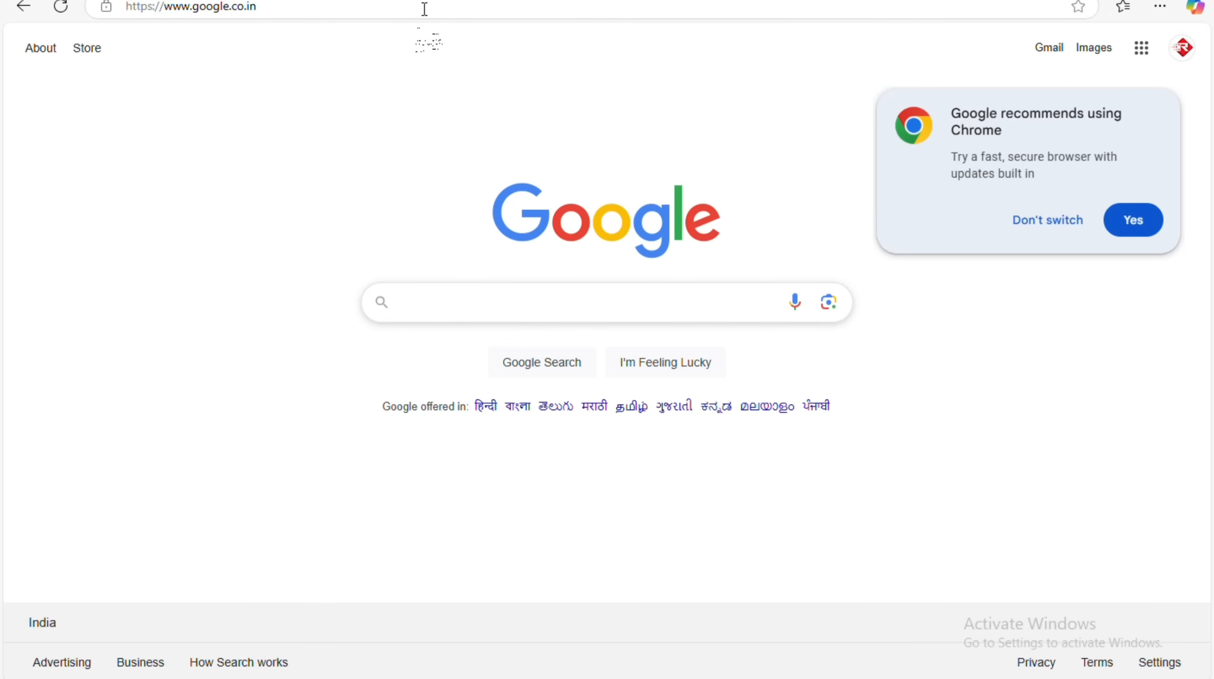
pyautogui.click(424, 9)
pyautogui.write('am')
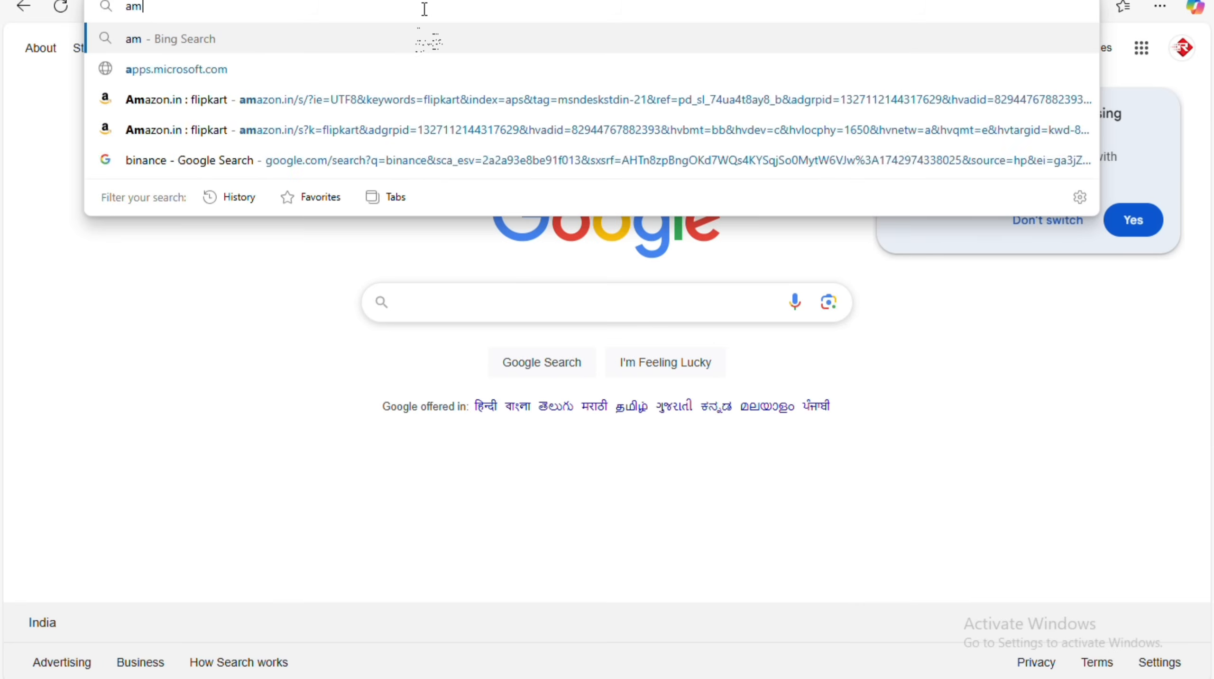
pyautogui.write('azon.in')
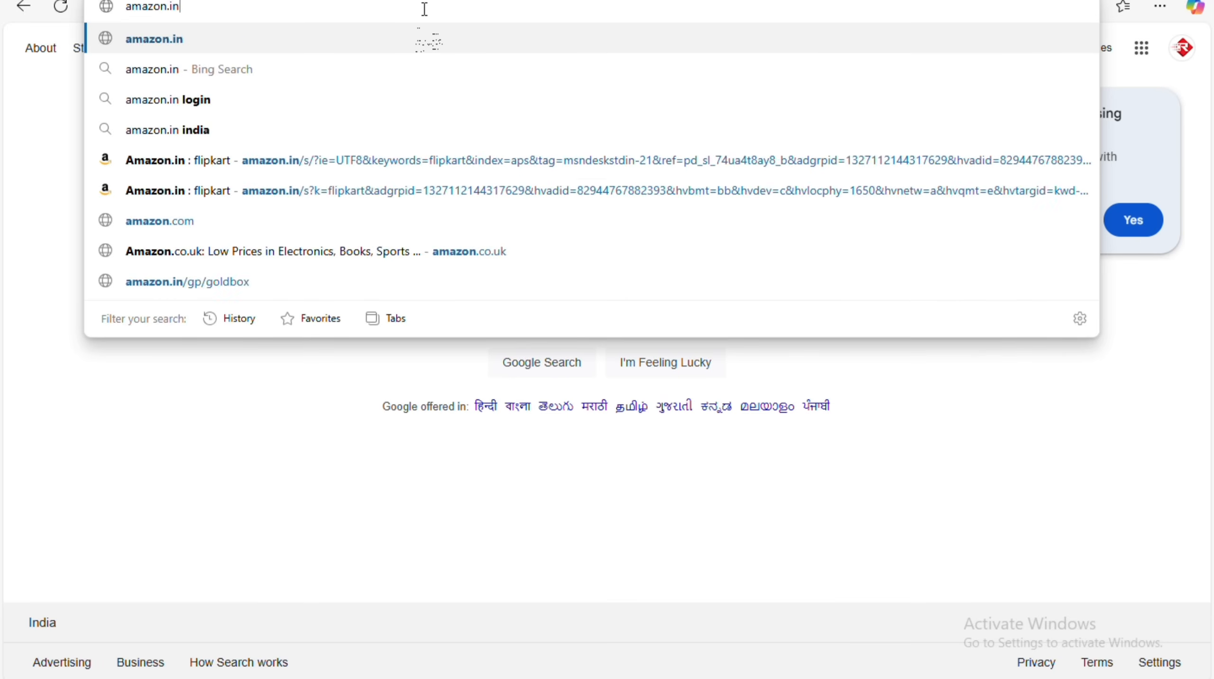
pyautogui.press('Return')
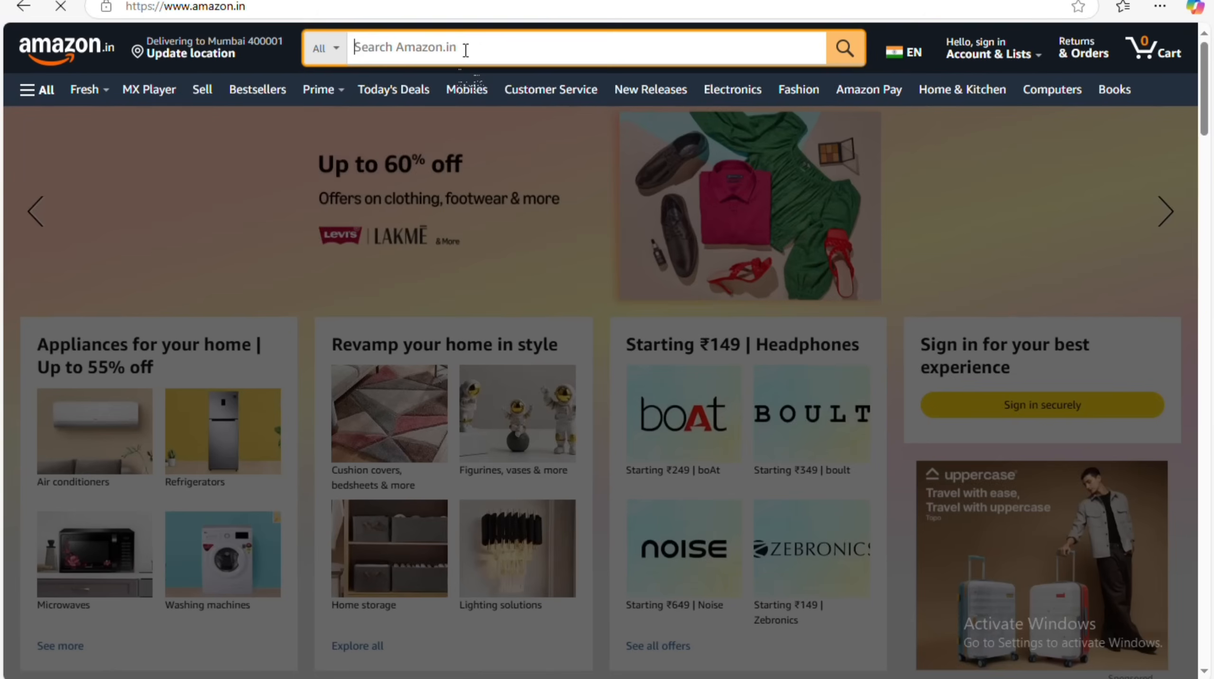
# Search Amazon for 'mikrotik router board' and view the RB2011UiAS-RM product page.
pyautogui.click(463, 48)
pyautogui.write('mi')
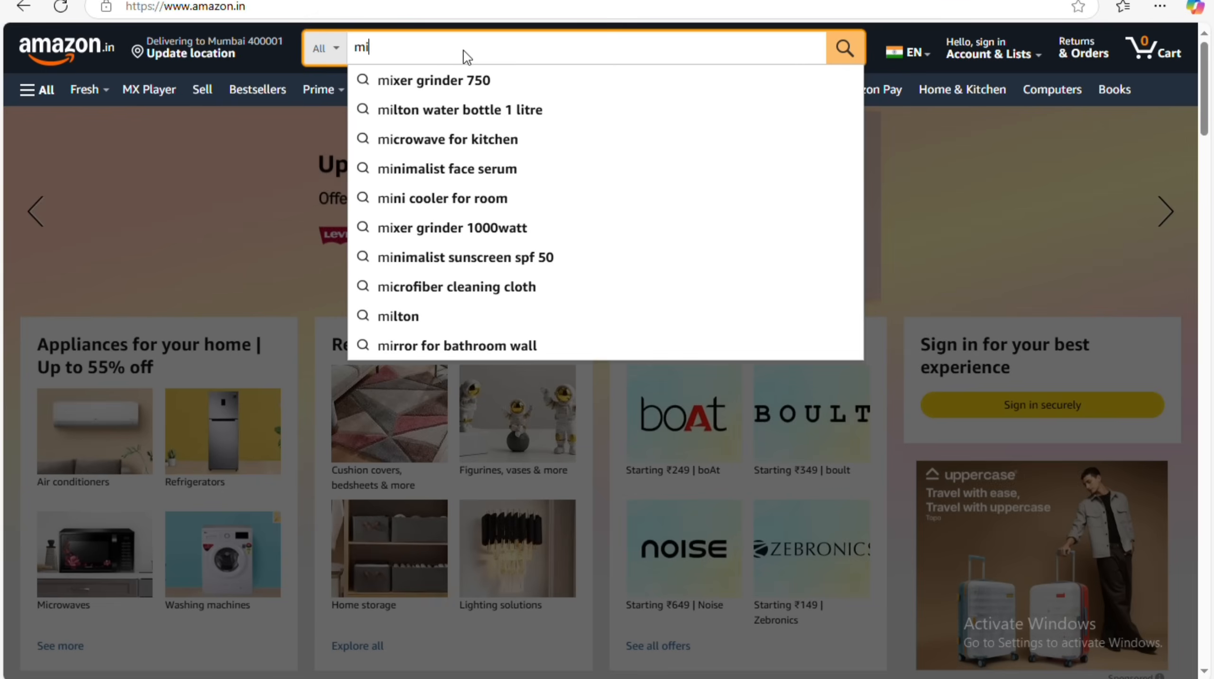
pyautogui.write('kroti')
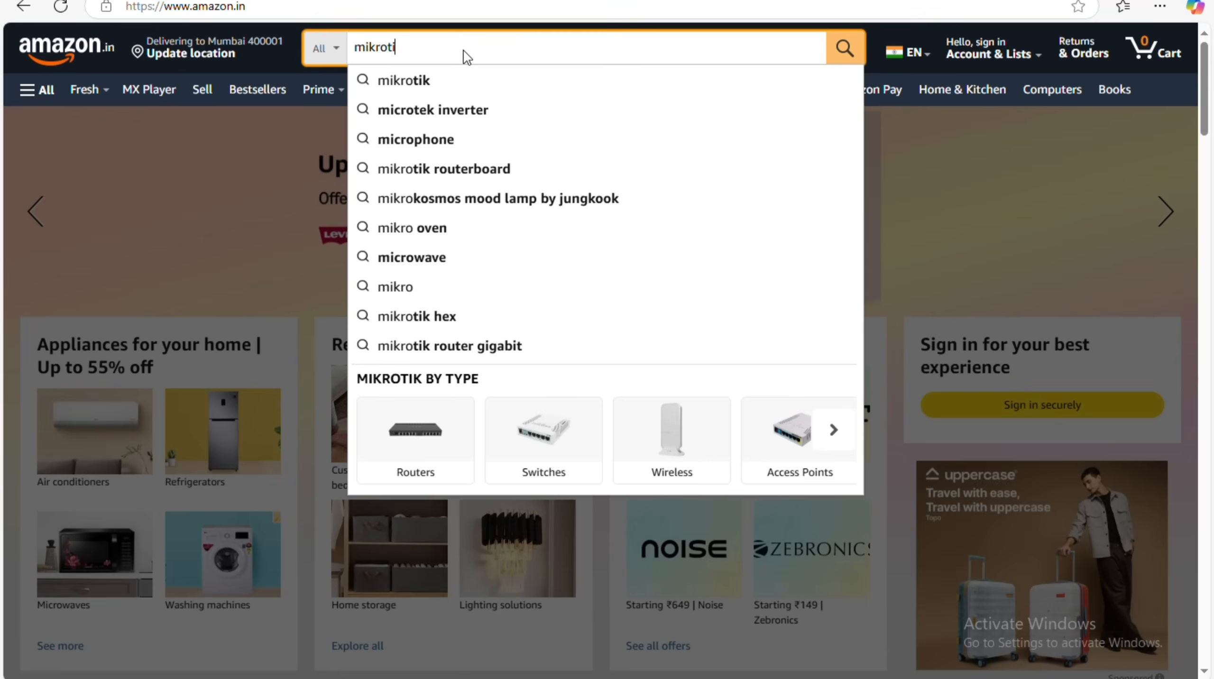
pyautogui.write('k router ')
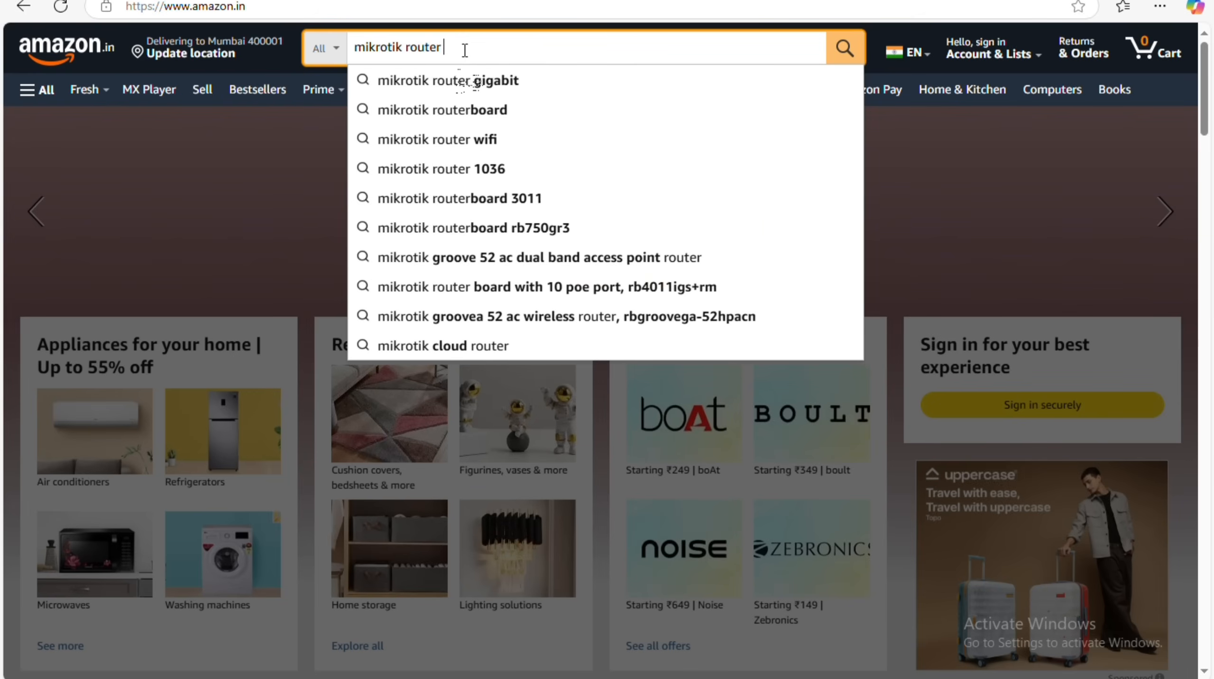
pyautogui.write('board')
pyautogui.press('Return')
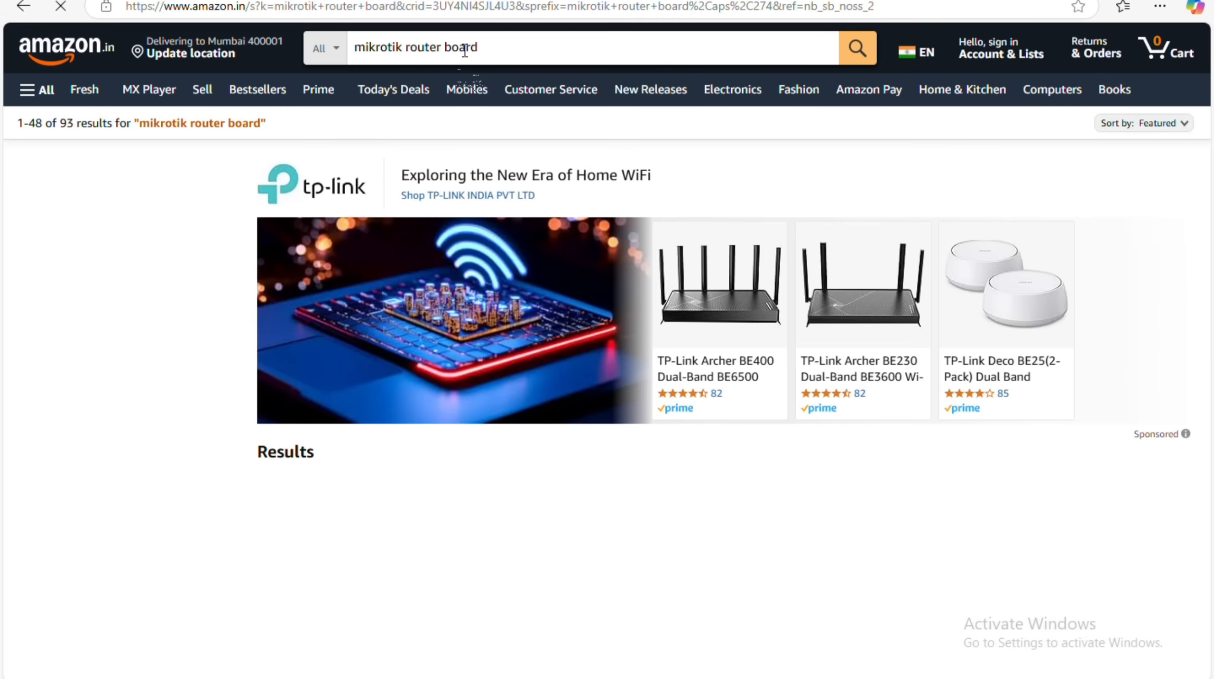
pyautogui.scroll(-4, 549, 282)
pyautogui.scroll(-3, 489, 357)
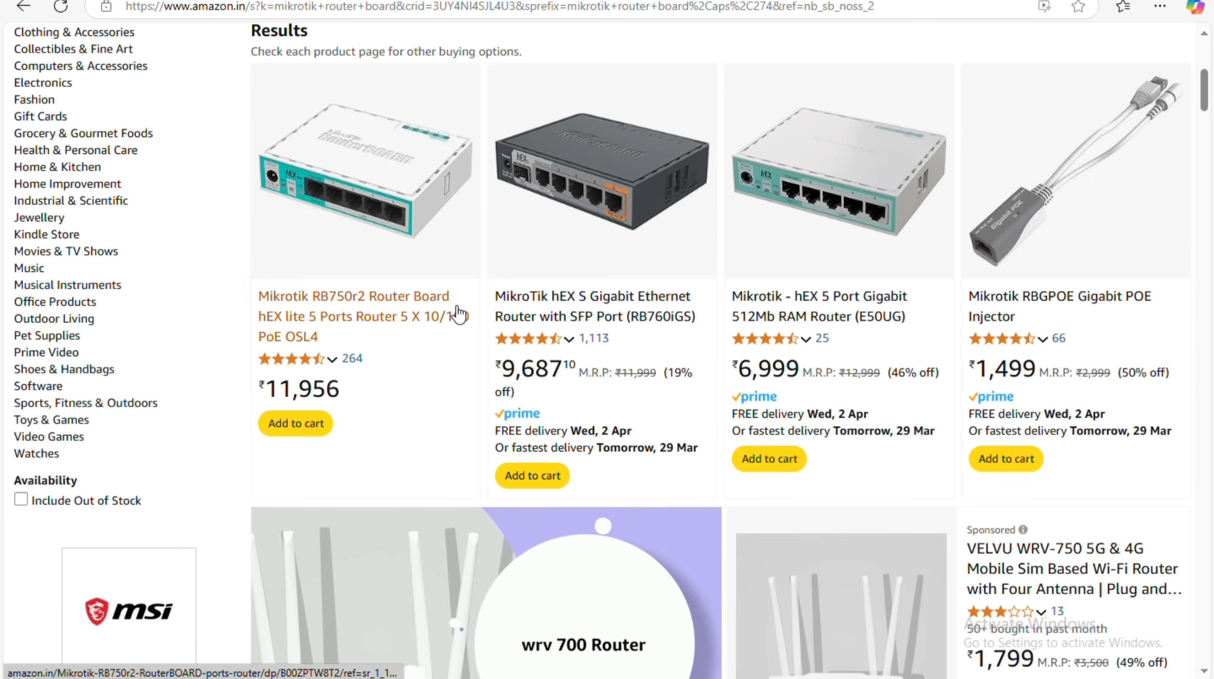
pyautogui.scroll(-10, 747, 222)
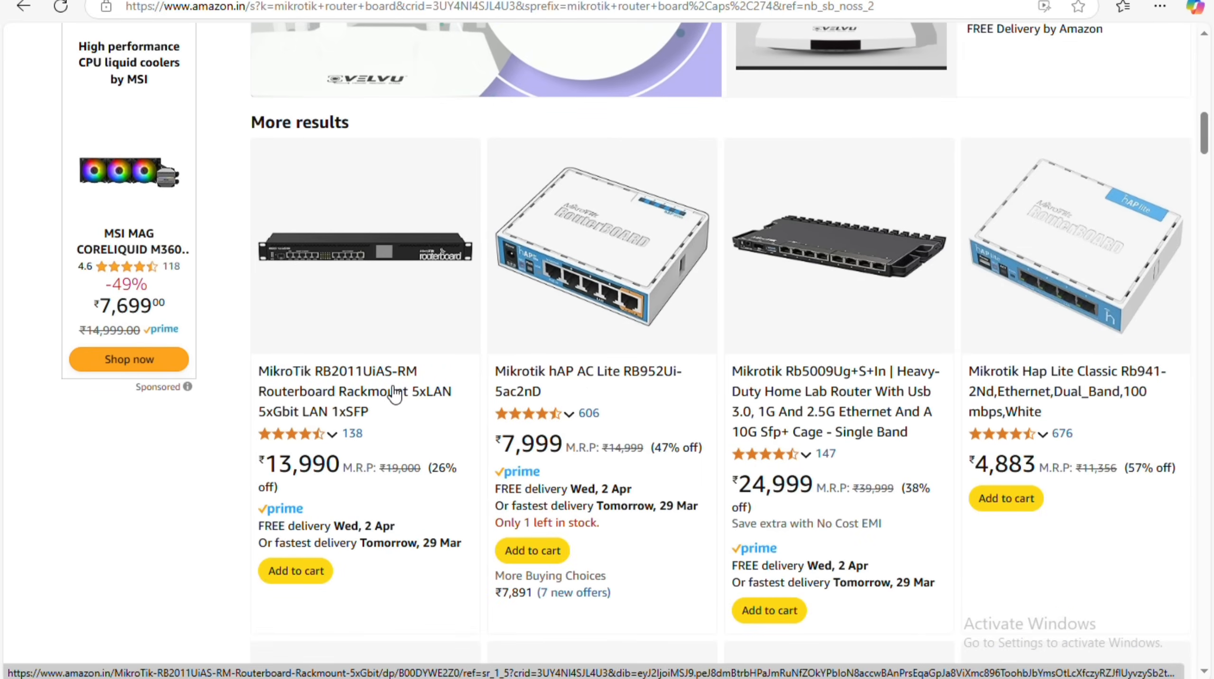
pyautogui.click(332, 376)
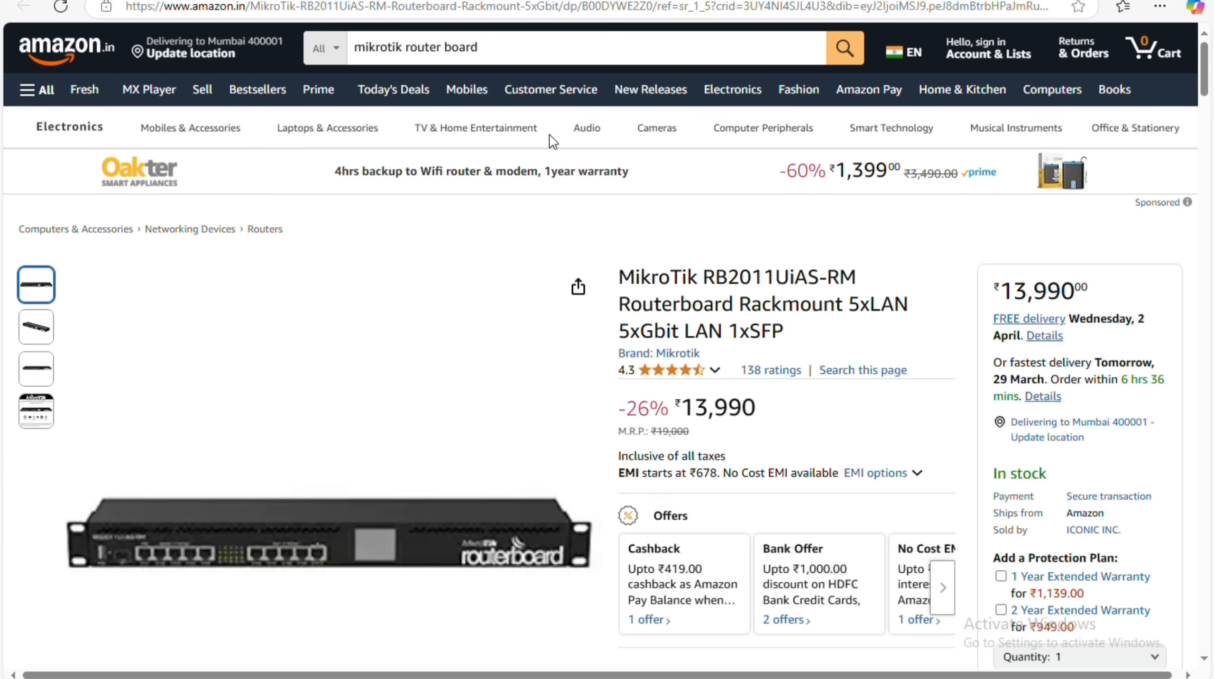
pyautogui.hotkey('alt', 'Left')
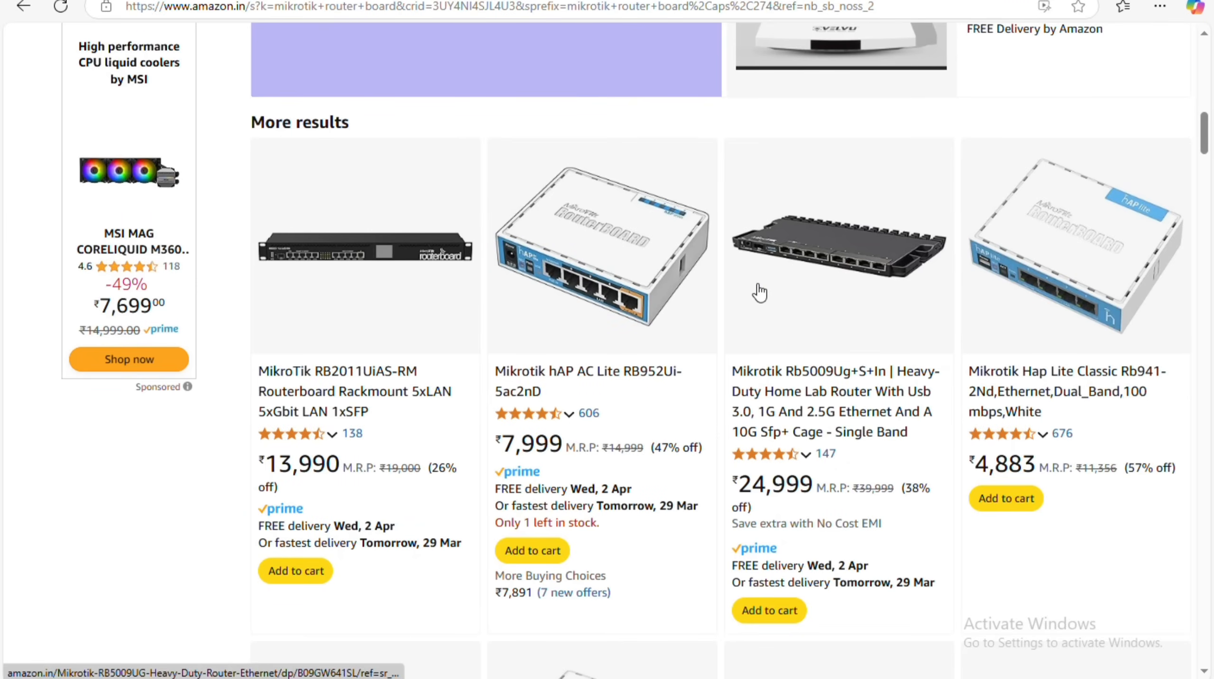
# Scroll through the MikroTik router board search results.
pyautogui.scroll(-10, 951, 323)
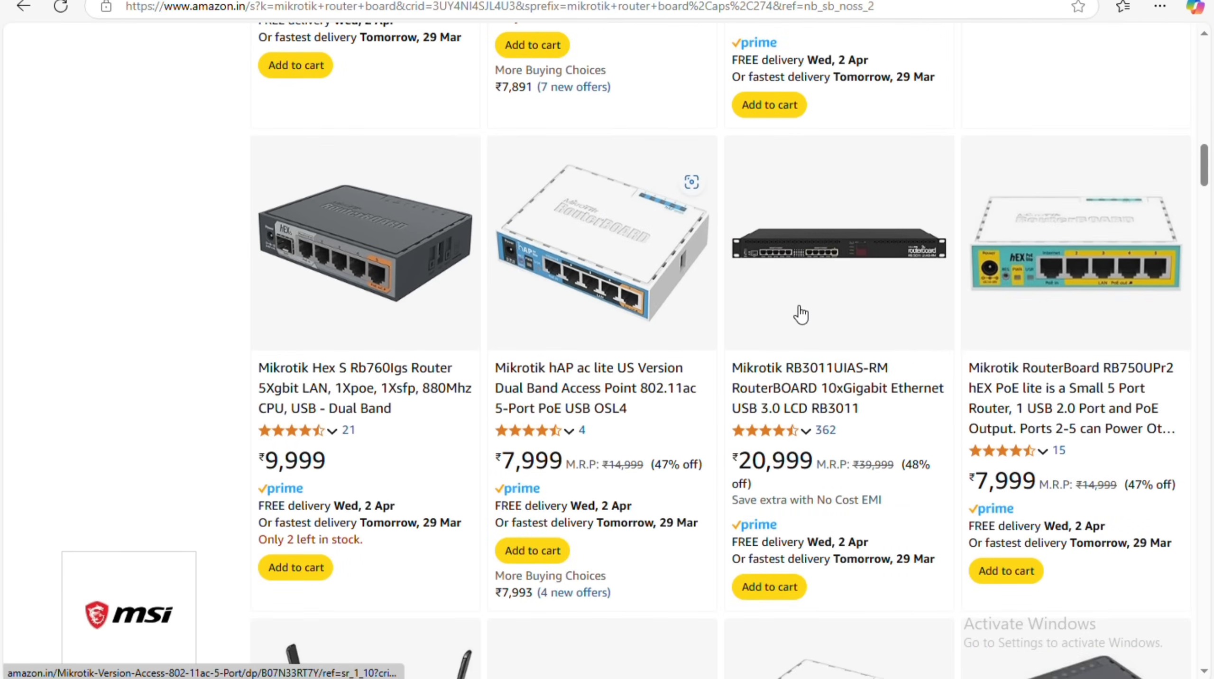
pyautogui.scroll(-7, 475, 347)
pyautogui.scroll(-8, 751, 423)
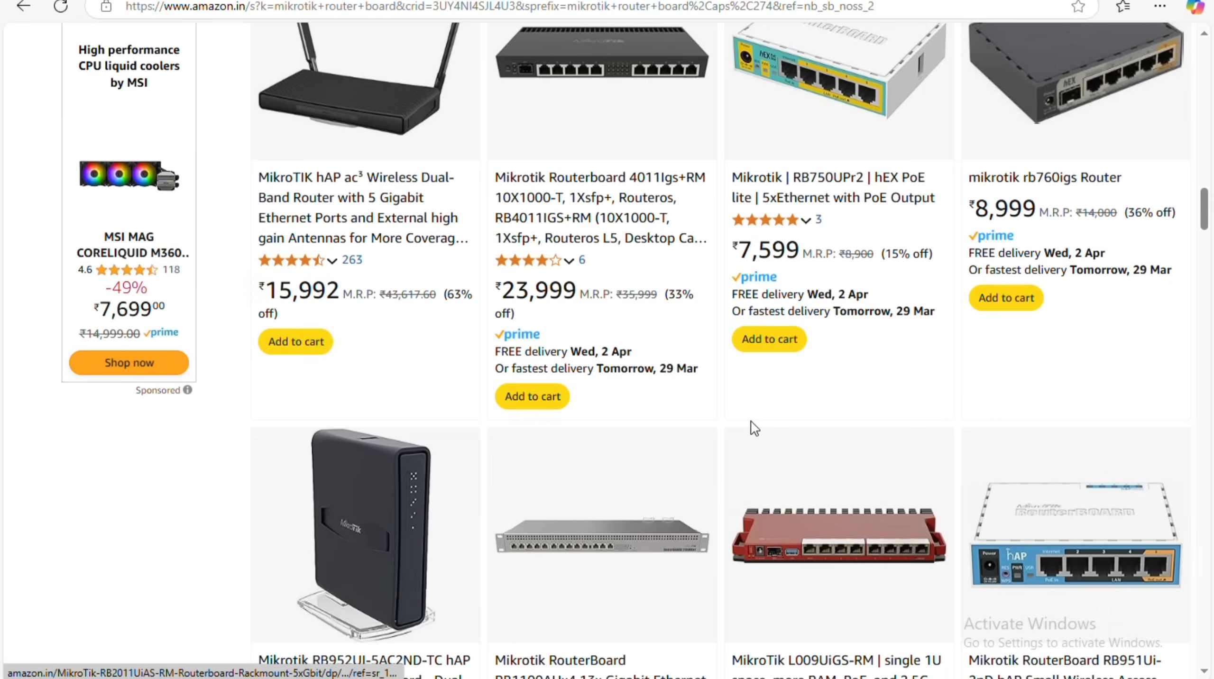
pyautogui.scroll(-5, 701, 421)
pyautogui.scroll(-2, 586, 294)
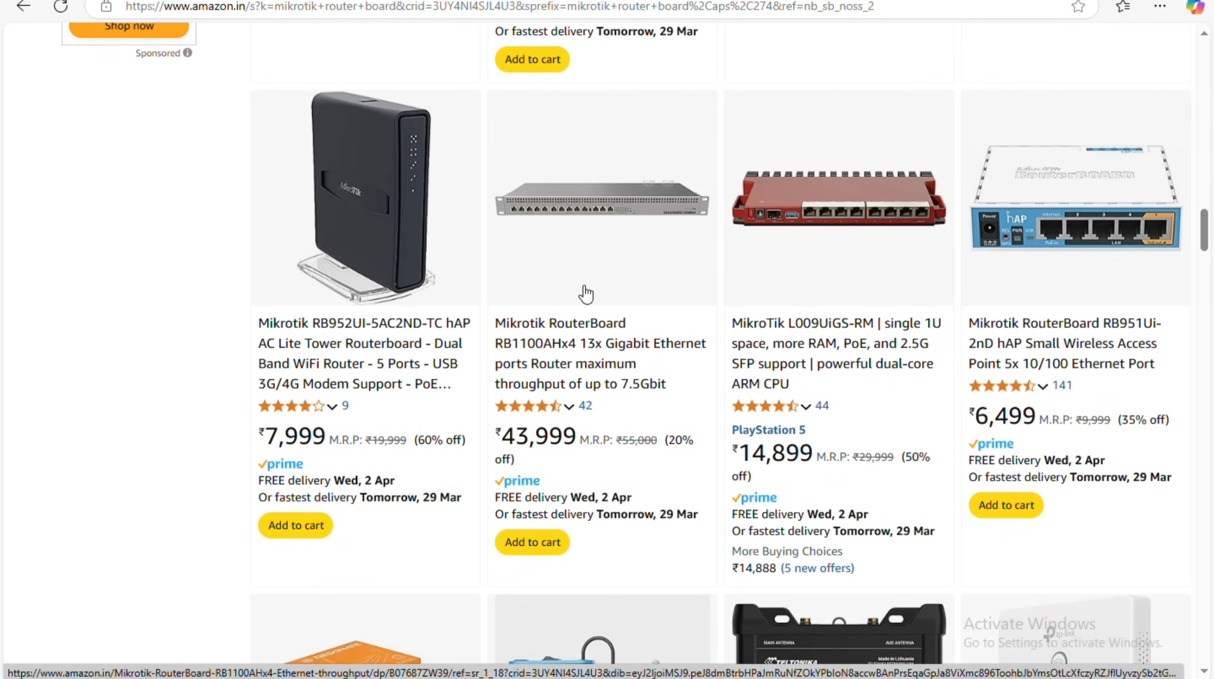
pyautogui.scroll(-12, 655, 230)
pyautogui.scroll(-7, 654, 230)
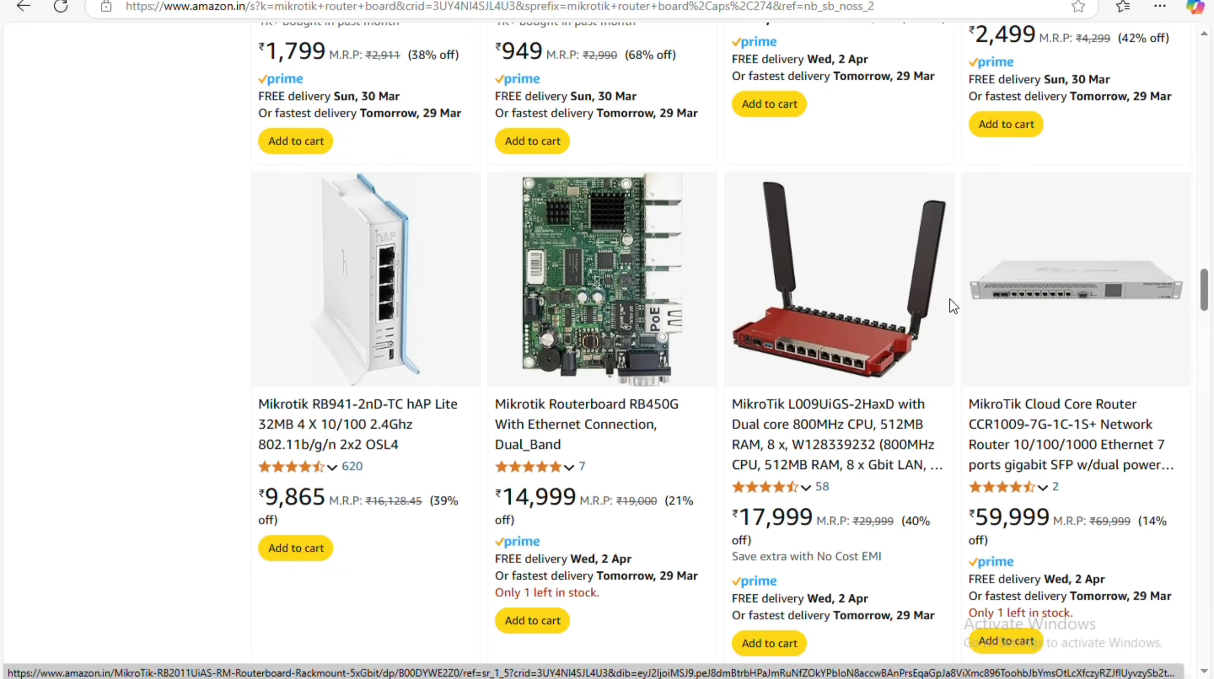
pyautogui.scroll(8, 950, 300)
pyautogui.scroll(-10, 950, 300)
pyautogui.scroll(-12, 1111, 336)
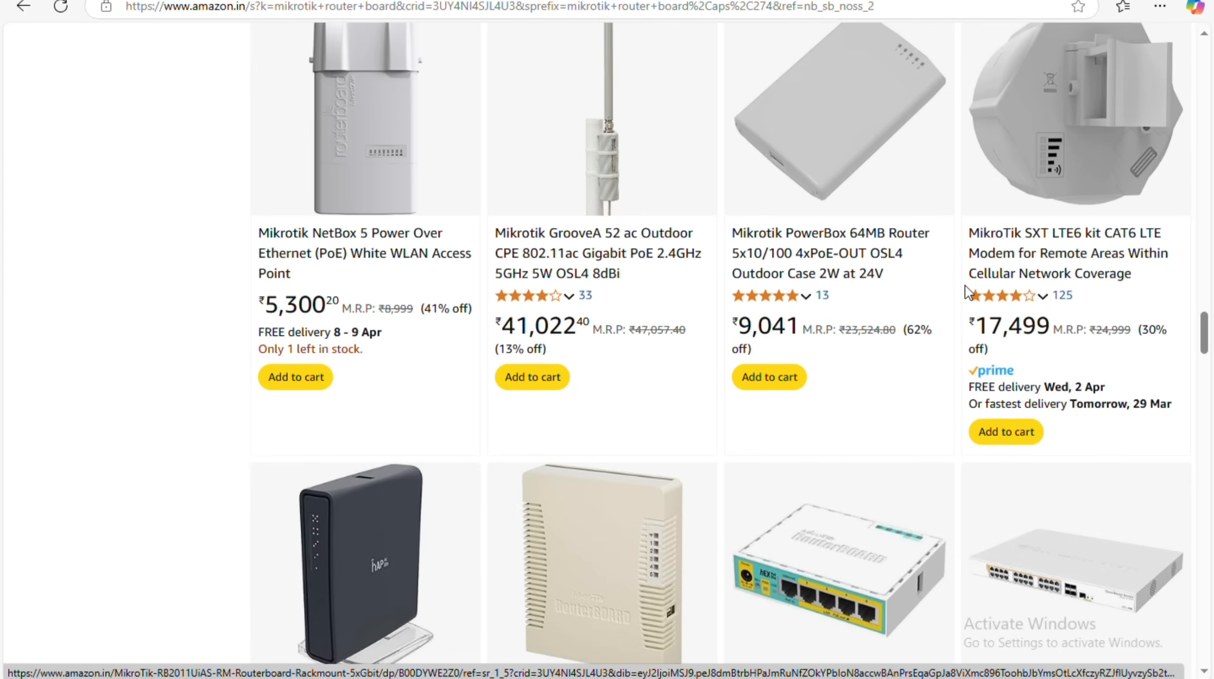
pyautogui.scroll(20, 594, 326)
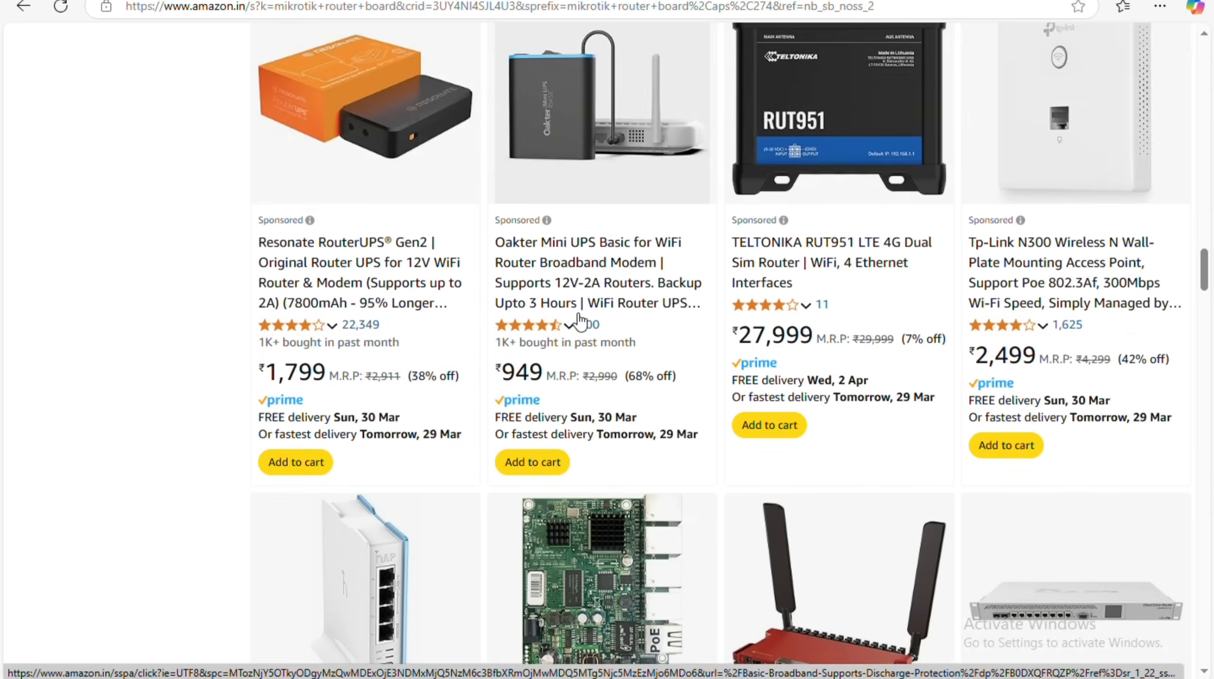
pyautogui.scroll(15, 580, 321)
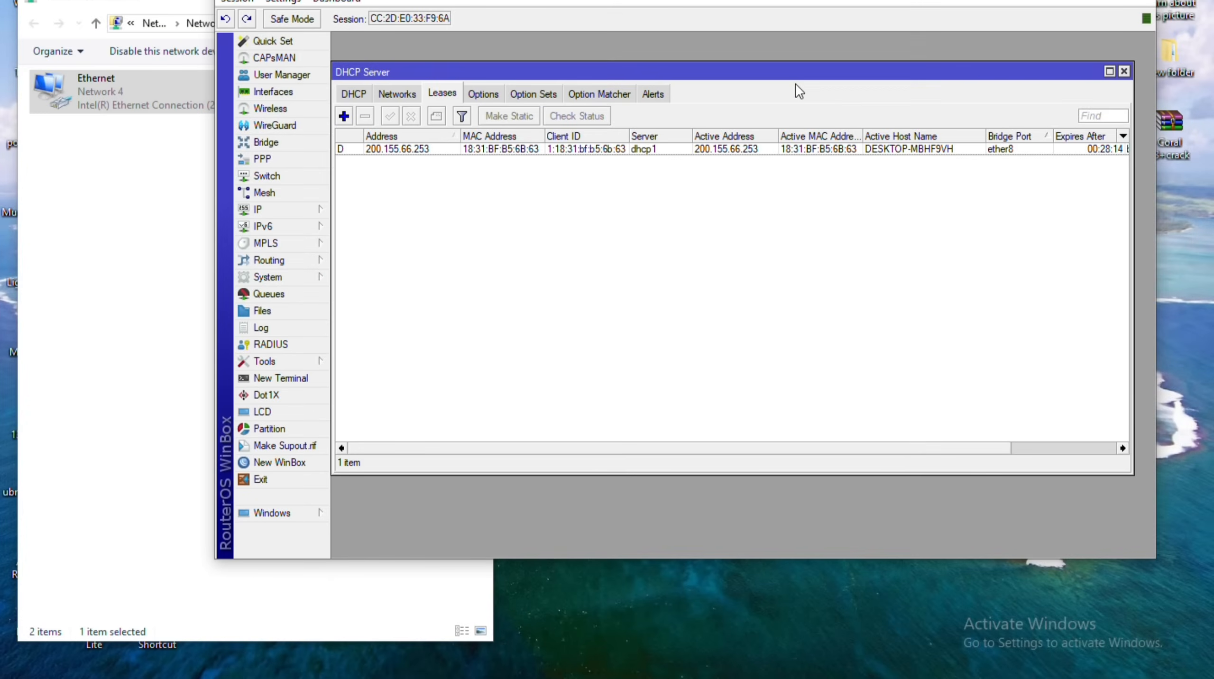
pyautogui.click(412, 153)
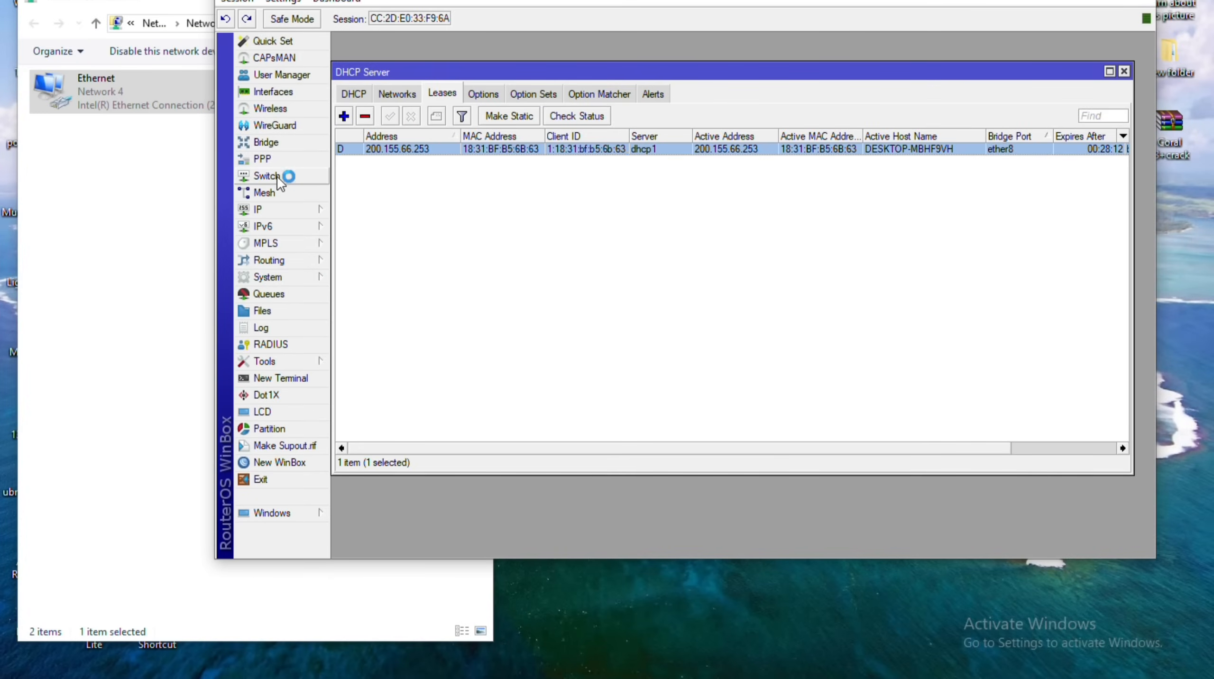
pyautogui.click(293, 142)
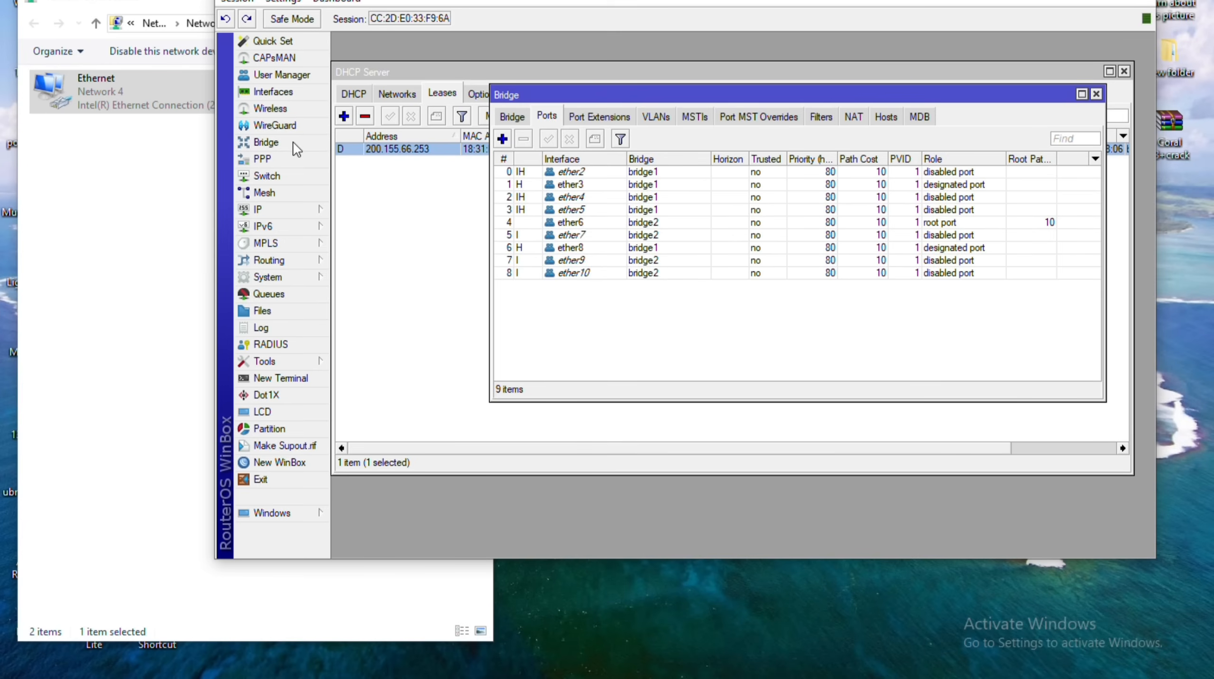
pyautogui.doubleClick(570, 248)
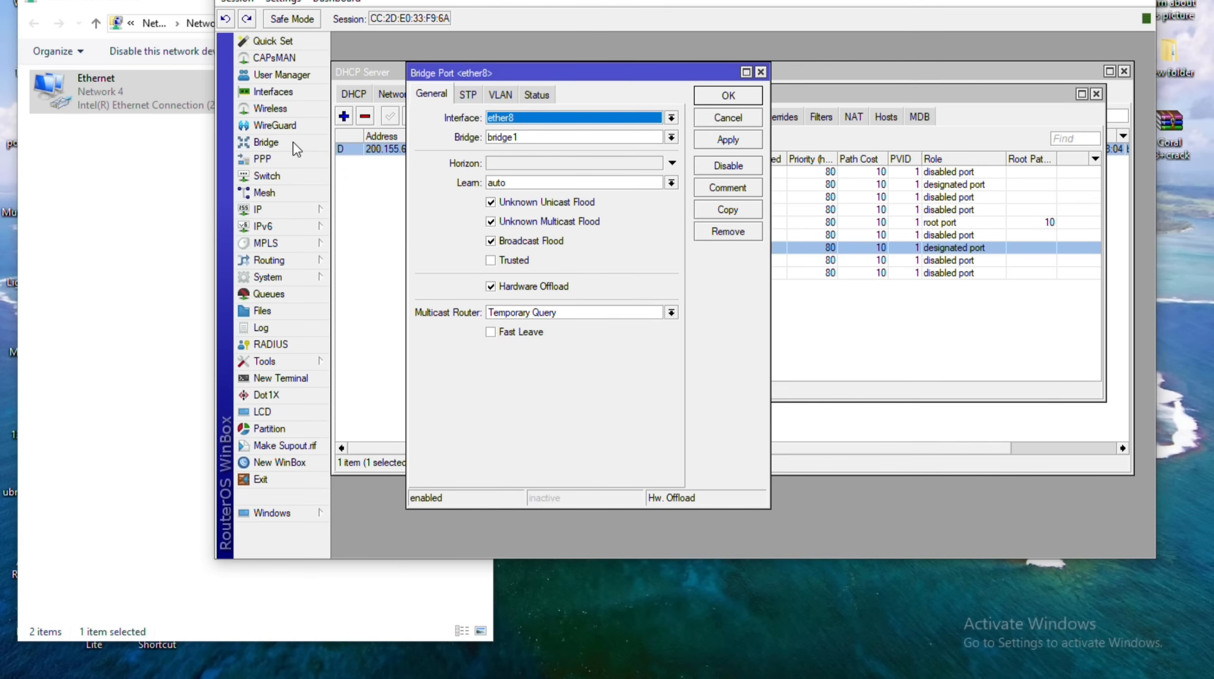
pyautogui.click(671, 137)
pyautogui.click(570, 162)
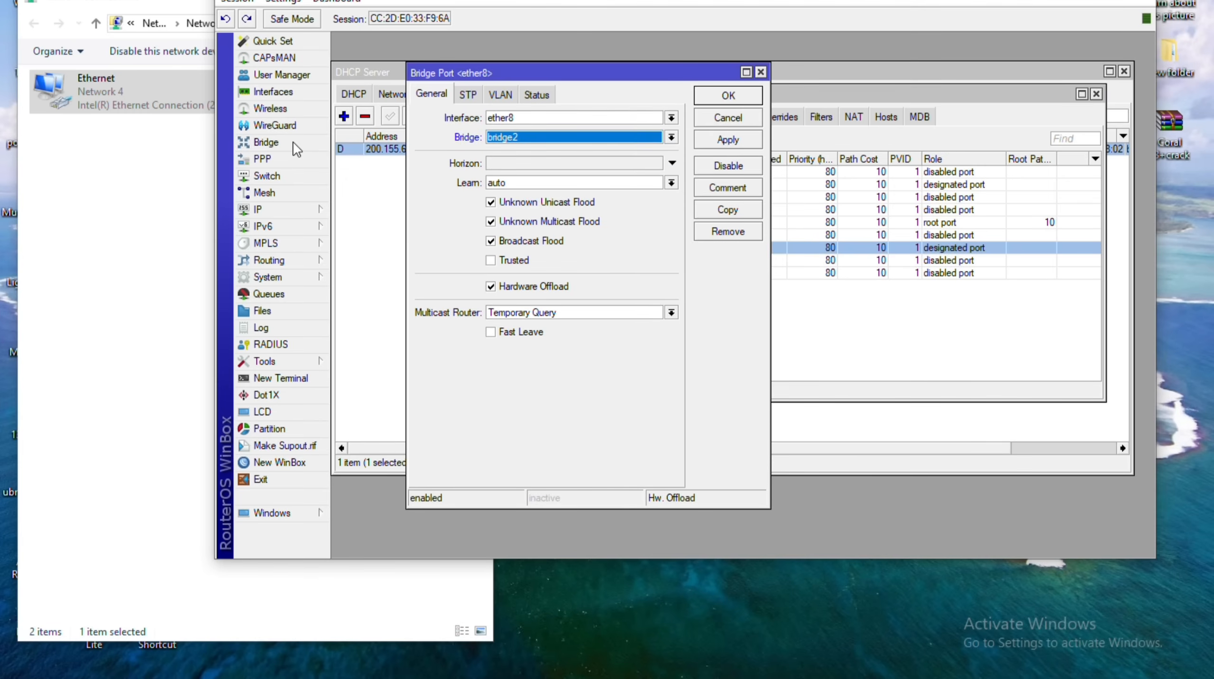
pyautogui.click(762, 72)
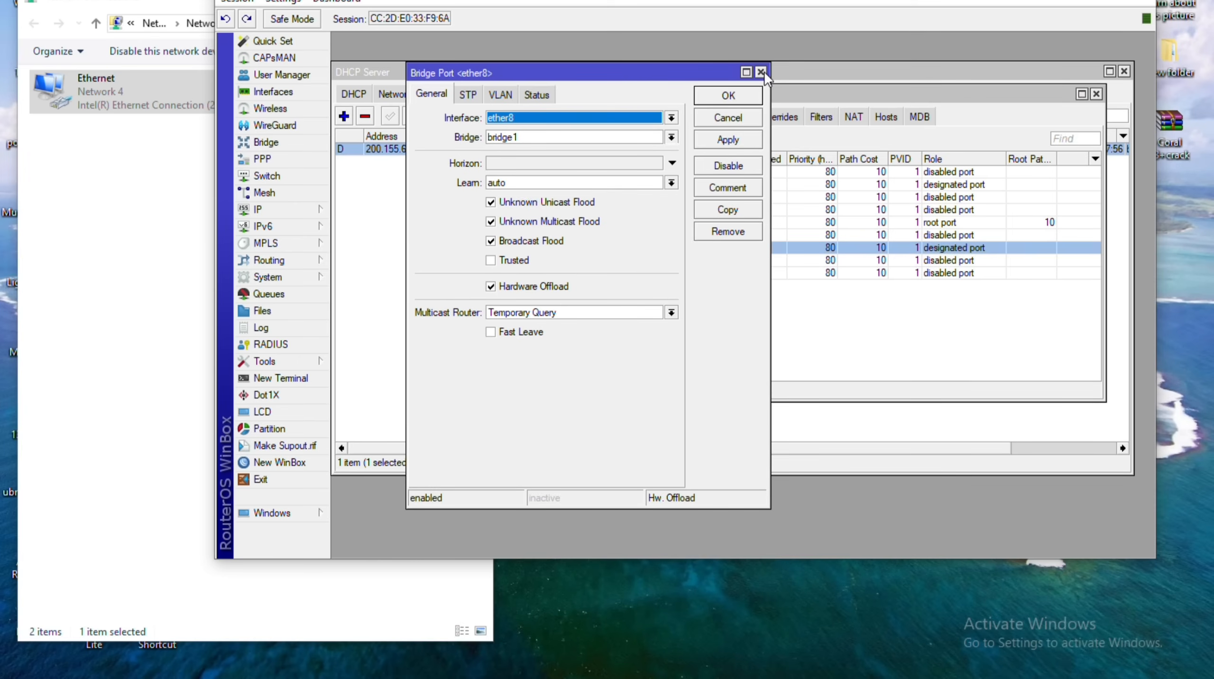
pyautogui.click(670, 137)
pyautogui.click(570, 162)
pyautogui.click(727, 140)
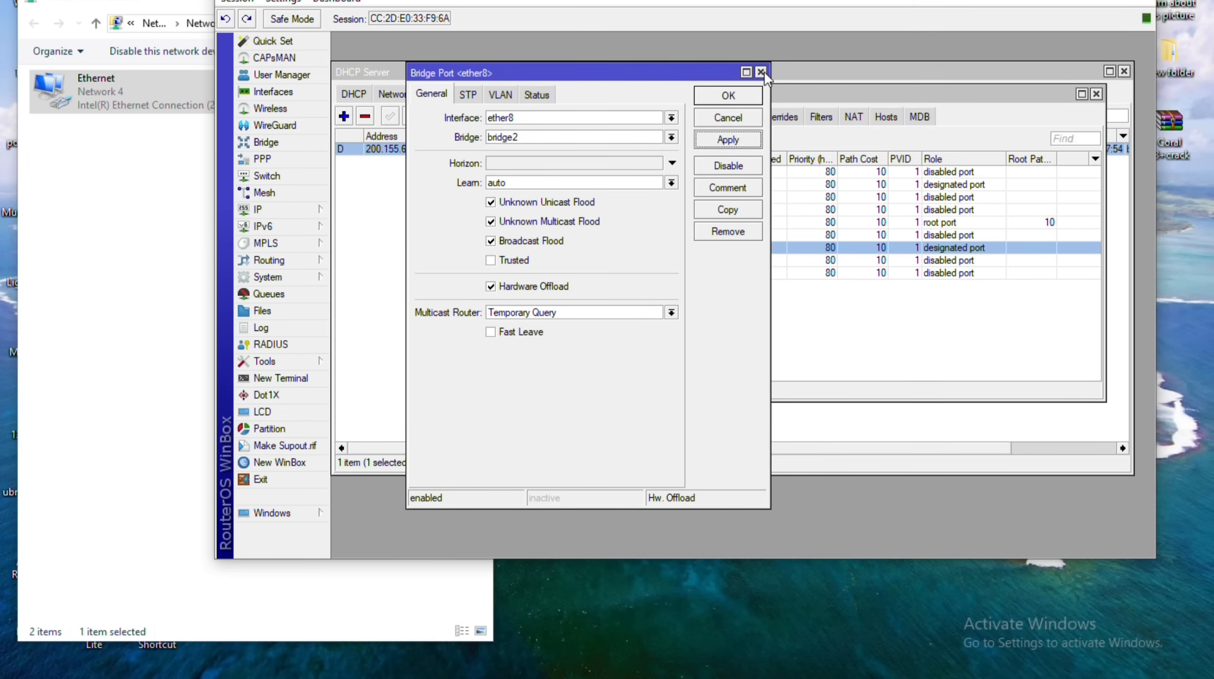
pyautogui.press('Return')
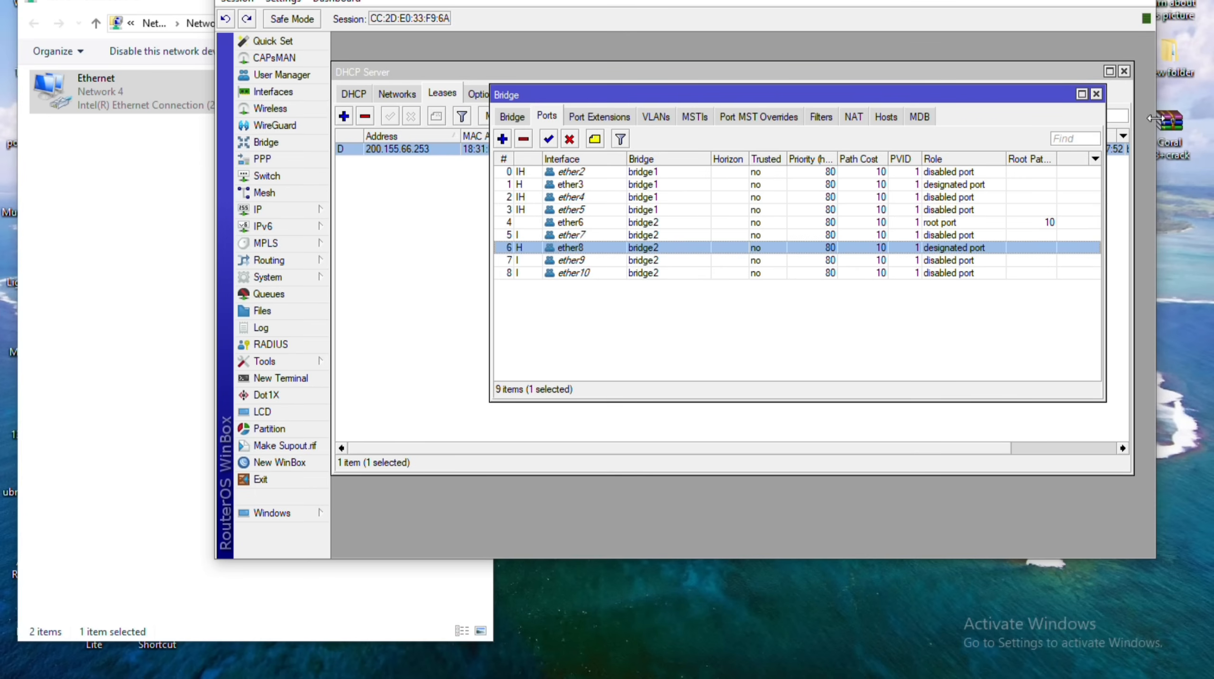
pyautogui.click(1099, 96)
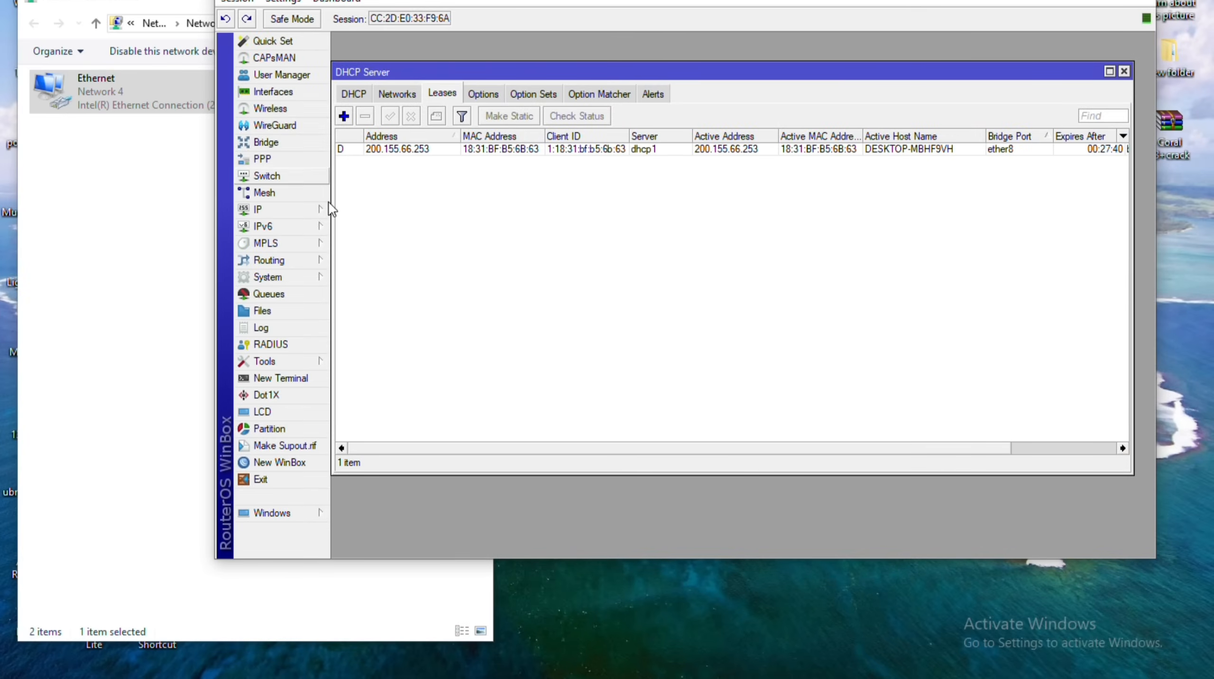
pyautogui.hotkey('ctrl', 'a')
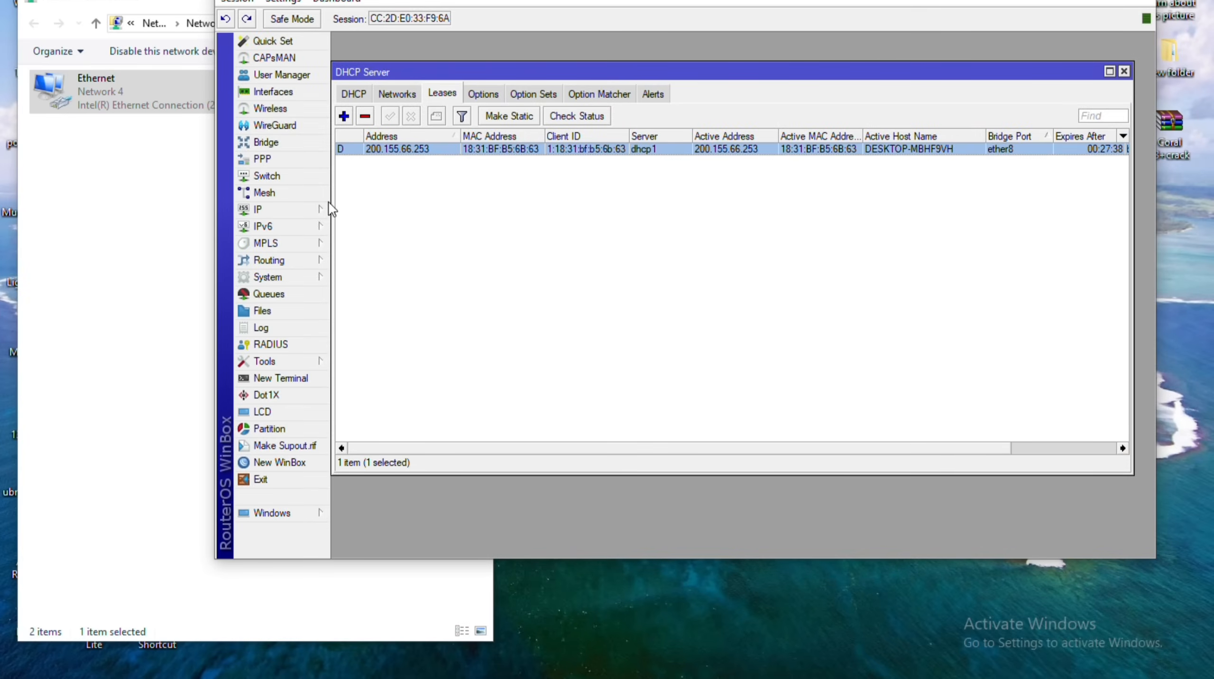
pyautogui.press('Delete')
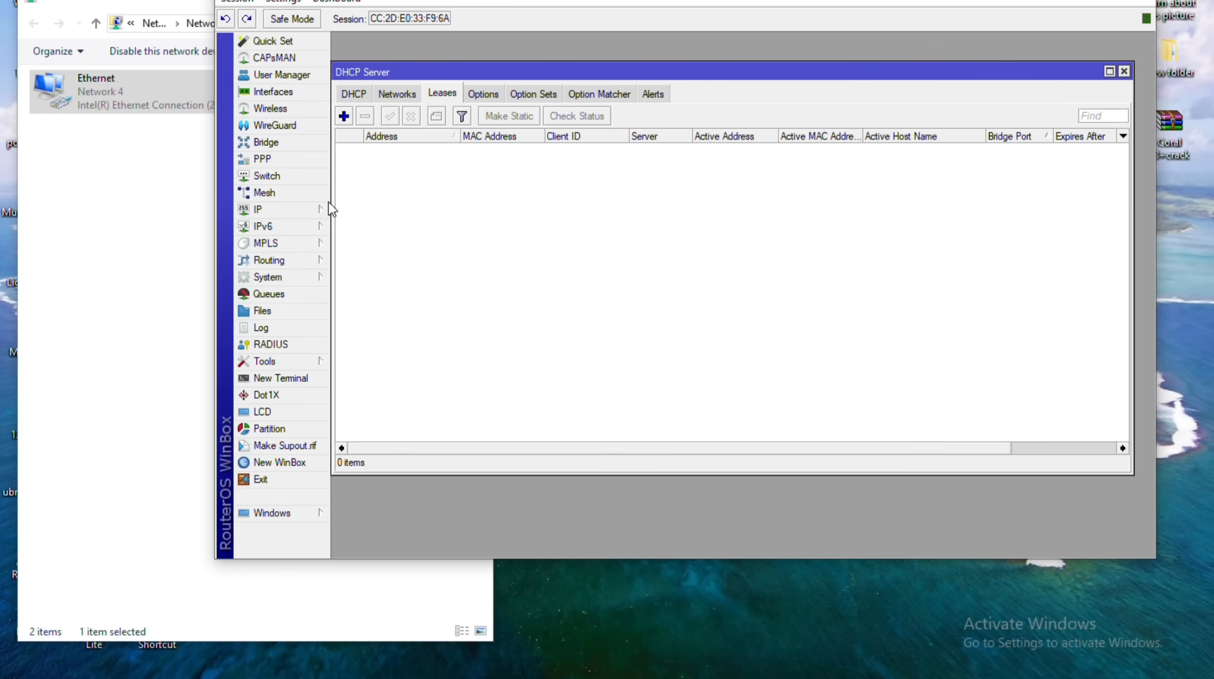
pyautogui.hotkey('ctrl', 'shift', 'Tab')
pyautogui.hotkey('ctrl', 'Tab')
pyautogui.hotkey('ctrl', 'shift', 'Tab')
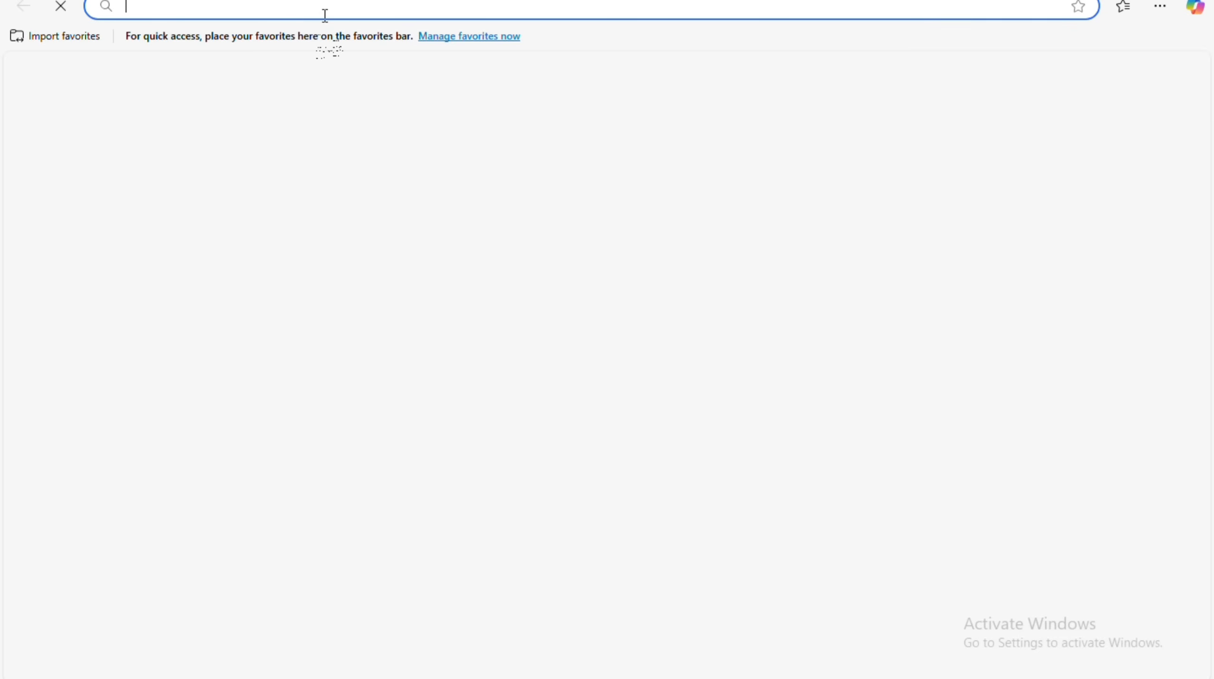
# Type goog in the Edge address bar to load google.co.in.
pyautogui.click(326, 16)
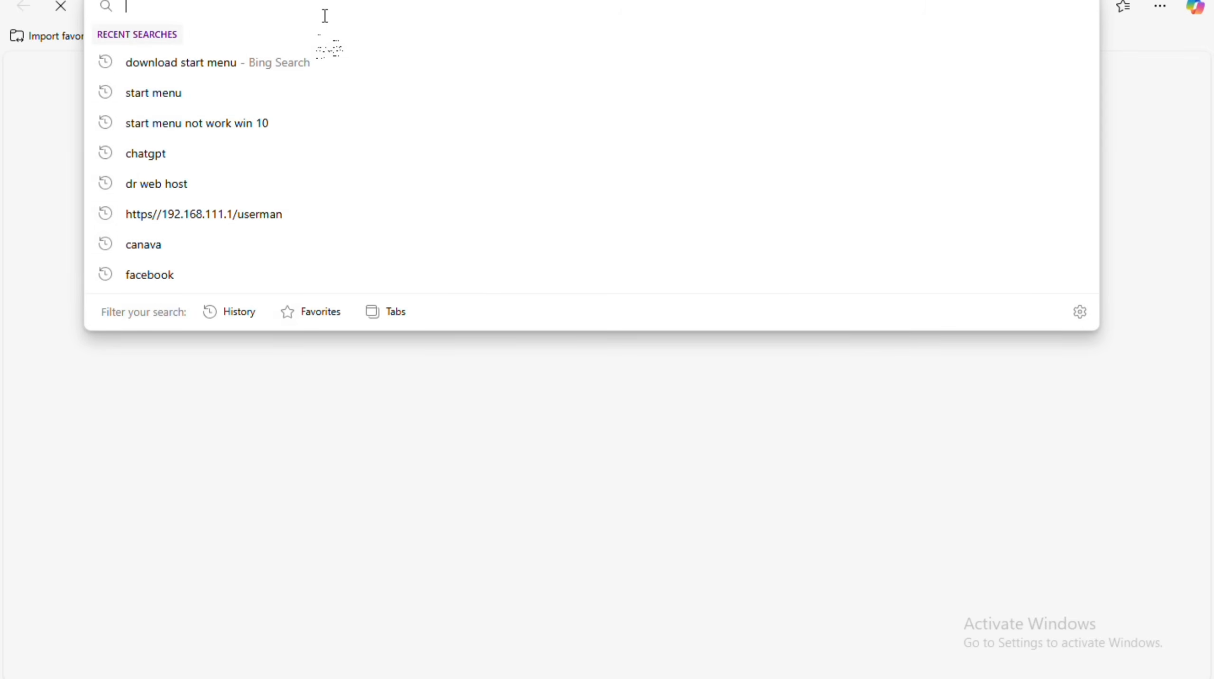
pyautogui.write('google.co.in')
pyautogui.press('Return')
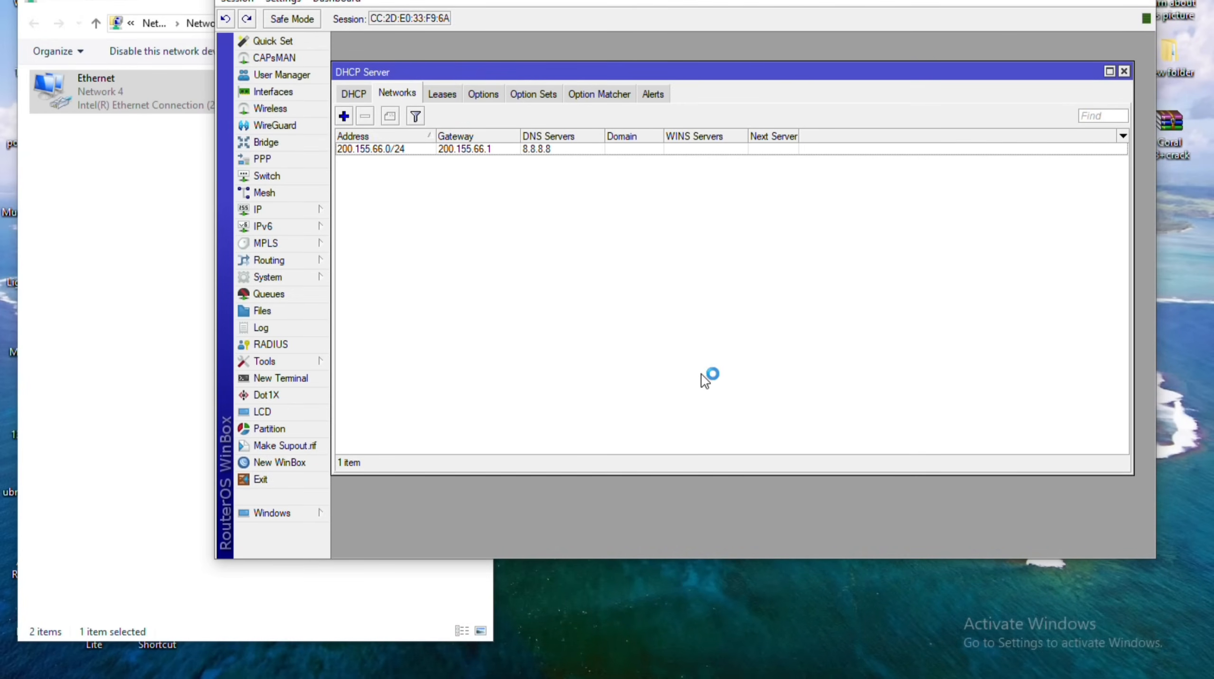
# Close DHCP Server, open IP > Hotspot, and view its User Profiles, Users, Server Profiles and Servers tabs.
pyautogui.click(1125, 71)
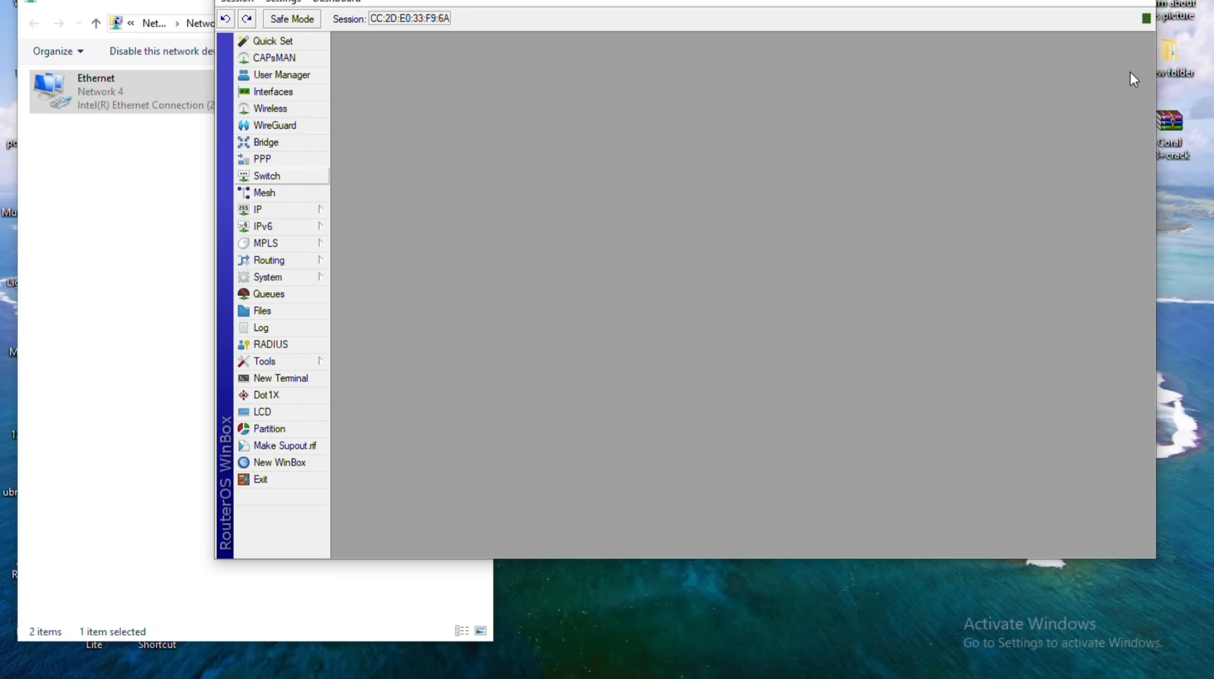
pyautogui.click(281, 209)
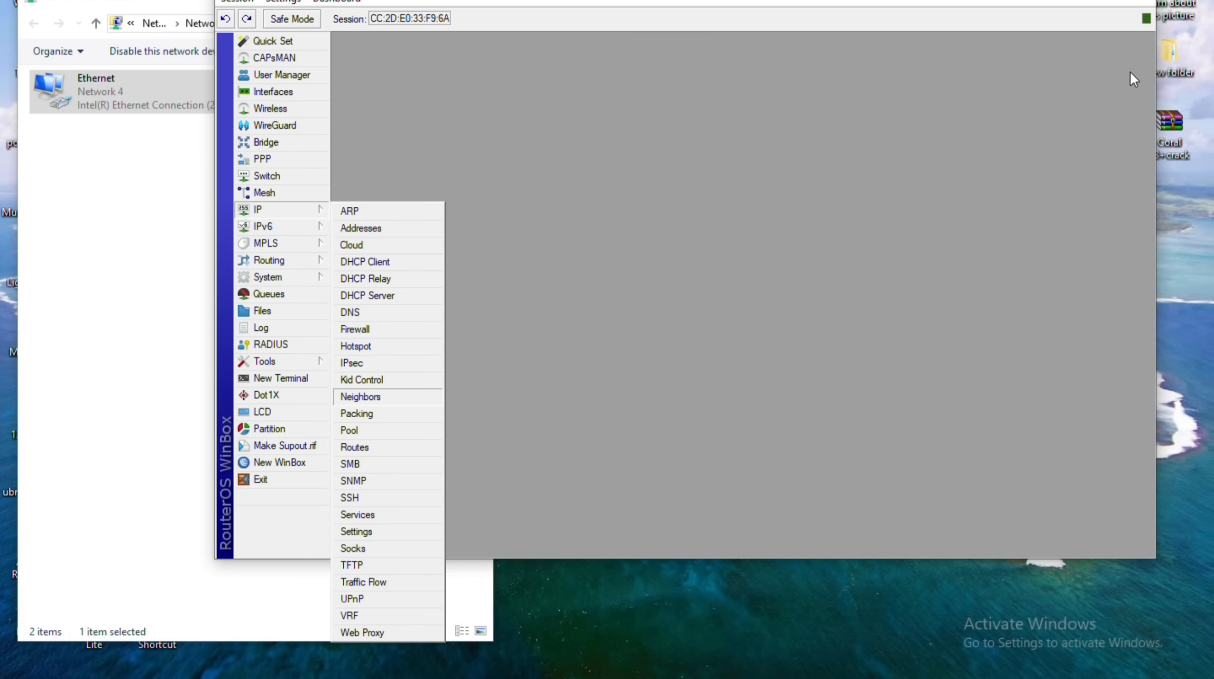
pyautogui.click(355, 345)
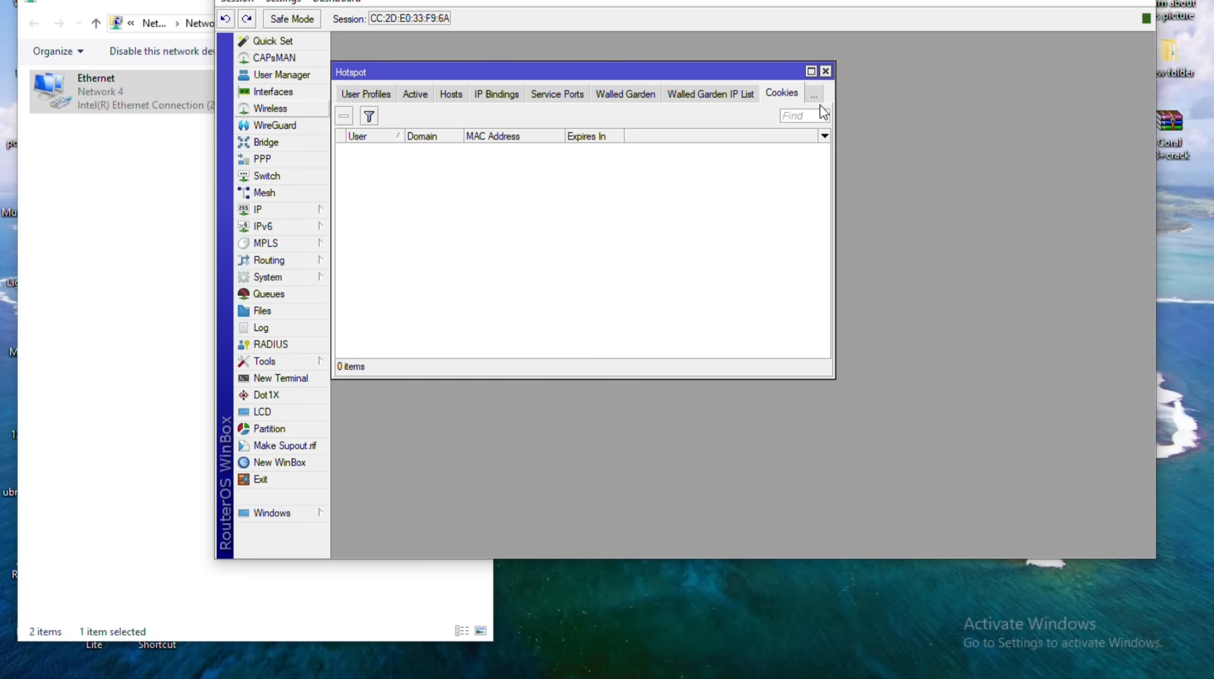
pyautogui.click(366, 94)
pyautogui.click(352, 94)
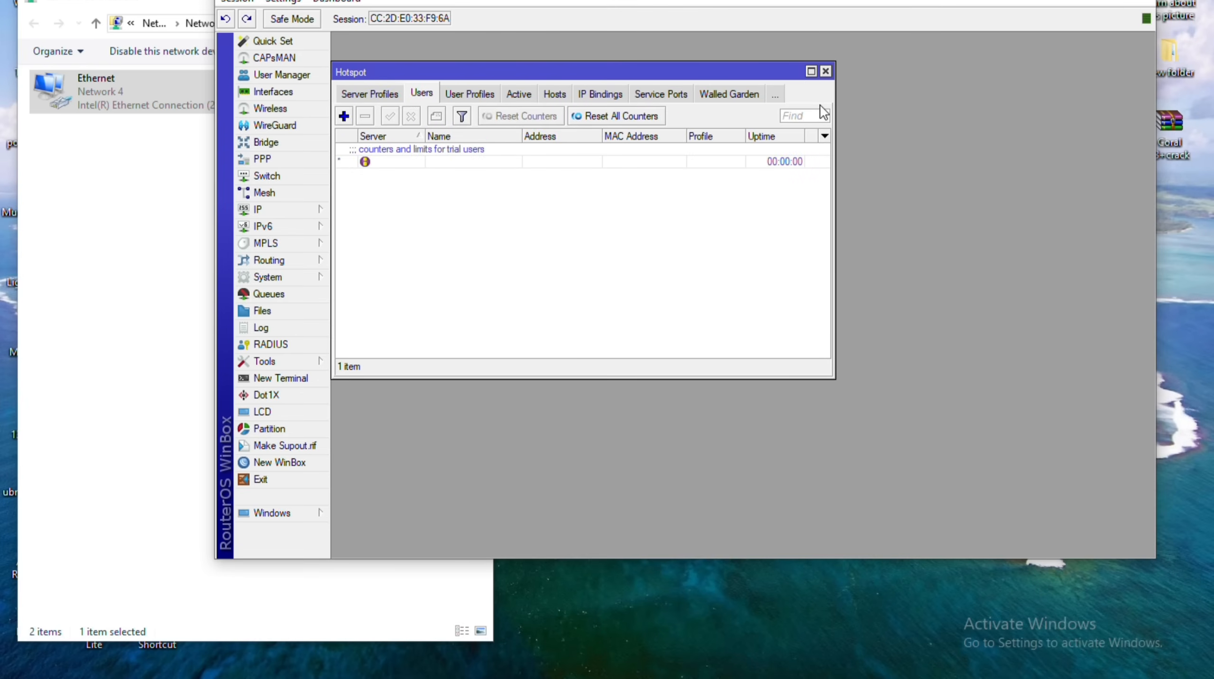
pyautogui.click(370, 93)
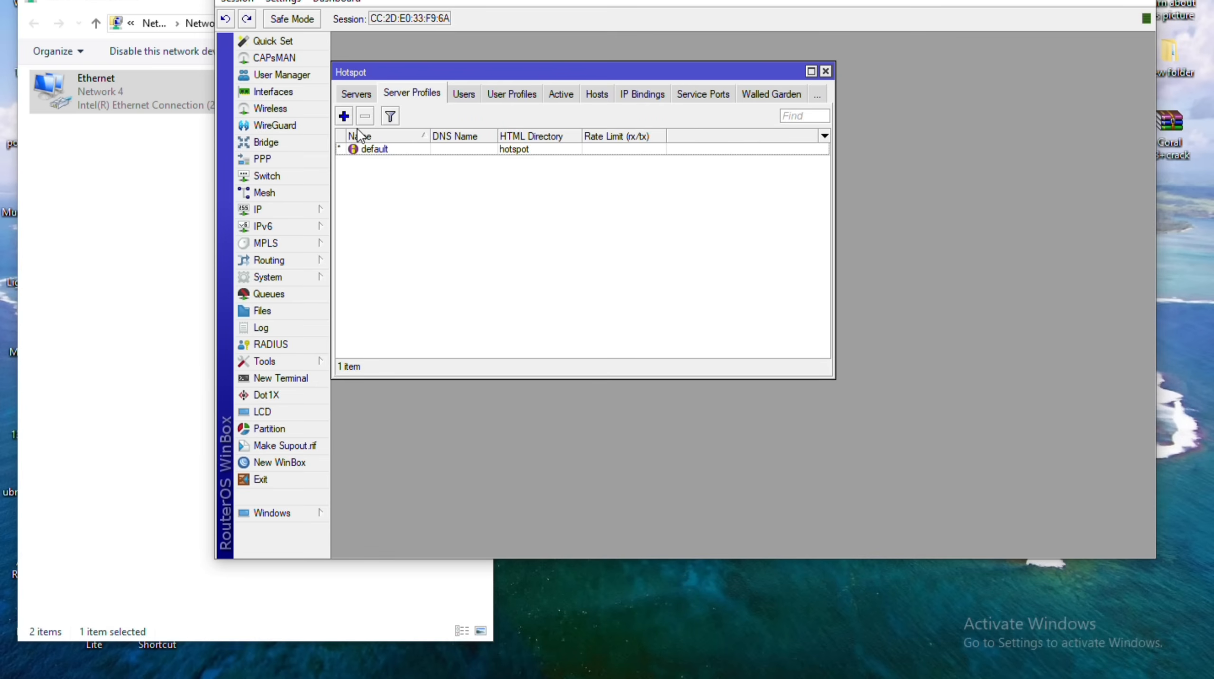
pyautogui.click(356, 94)
# Enlarge the Hotspot window, minimize Network Connections, and maximize WinBox.
pyautogui.moveTo(834, 378); pyautogui.dragTo(1085, 427)
pyautogui.click(186, 2)
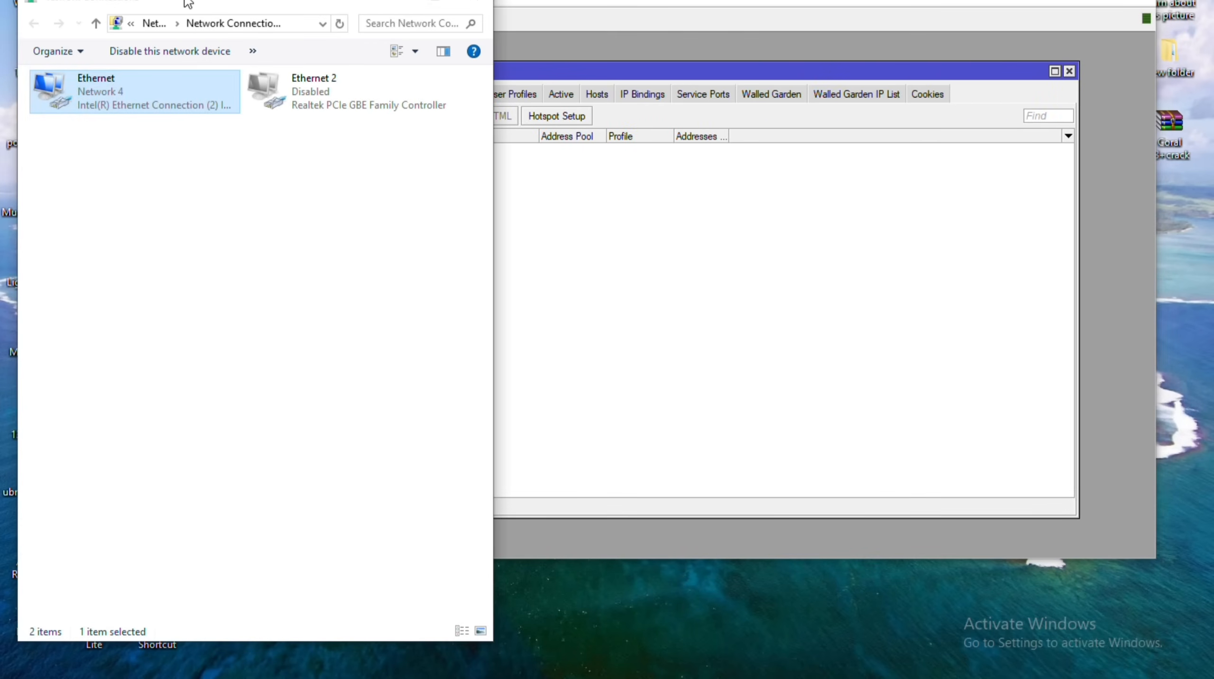
pyautogui.click(475, 4)
pyautogui.doubleClick(507, 5)
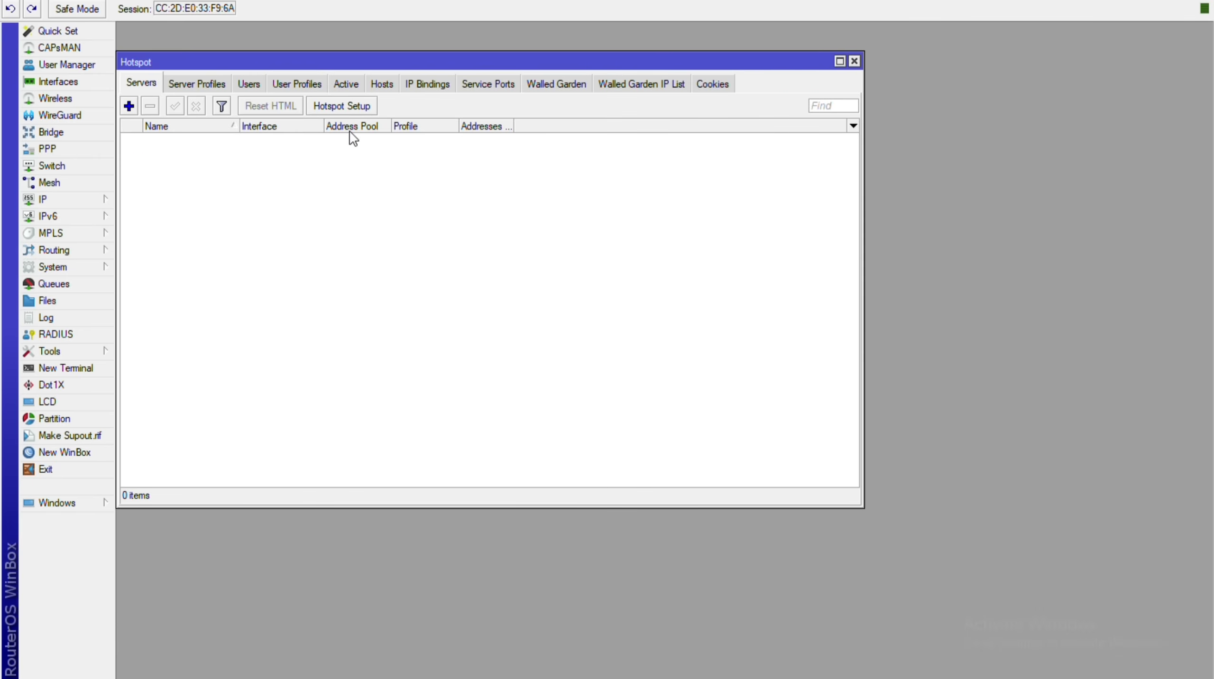
# Launch Hotspot Setup and choose bridge2 as the HotSpot Interface.
pyautogui.click(347, 107)
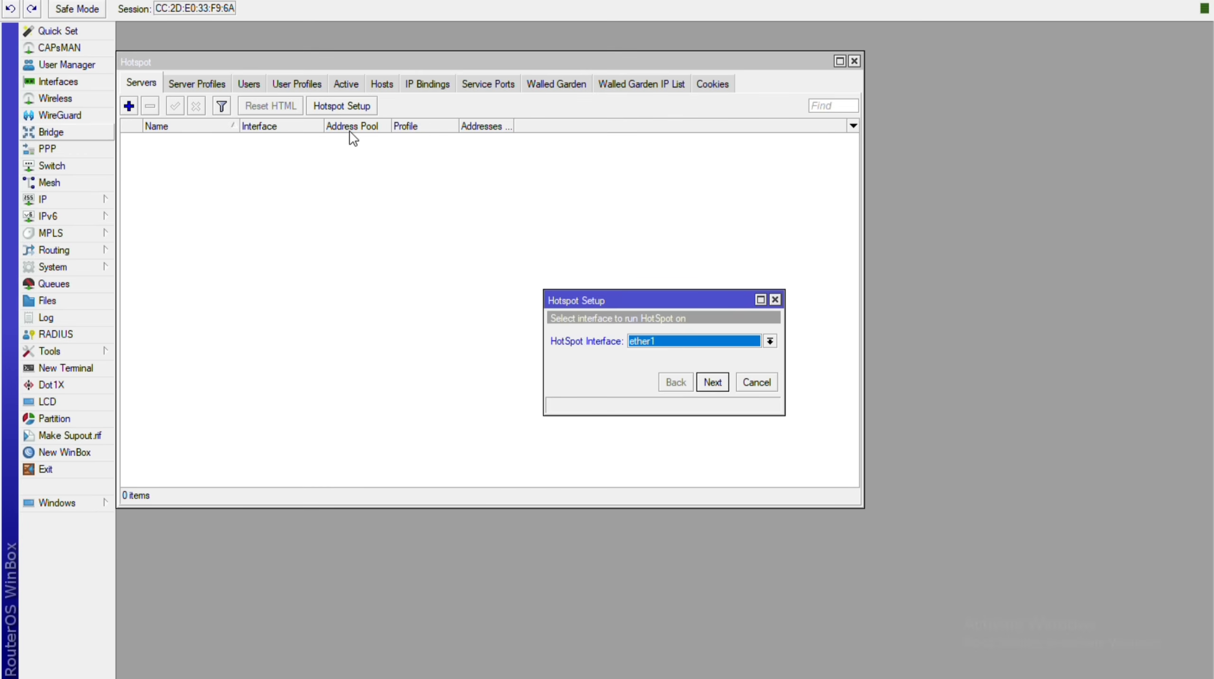
pyautogui.press('Down')
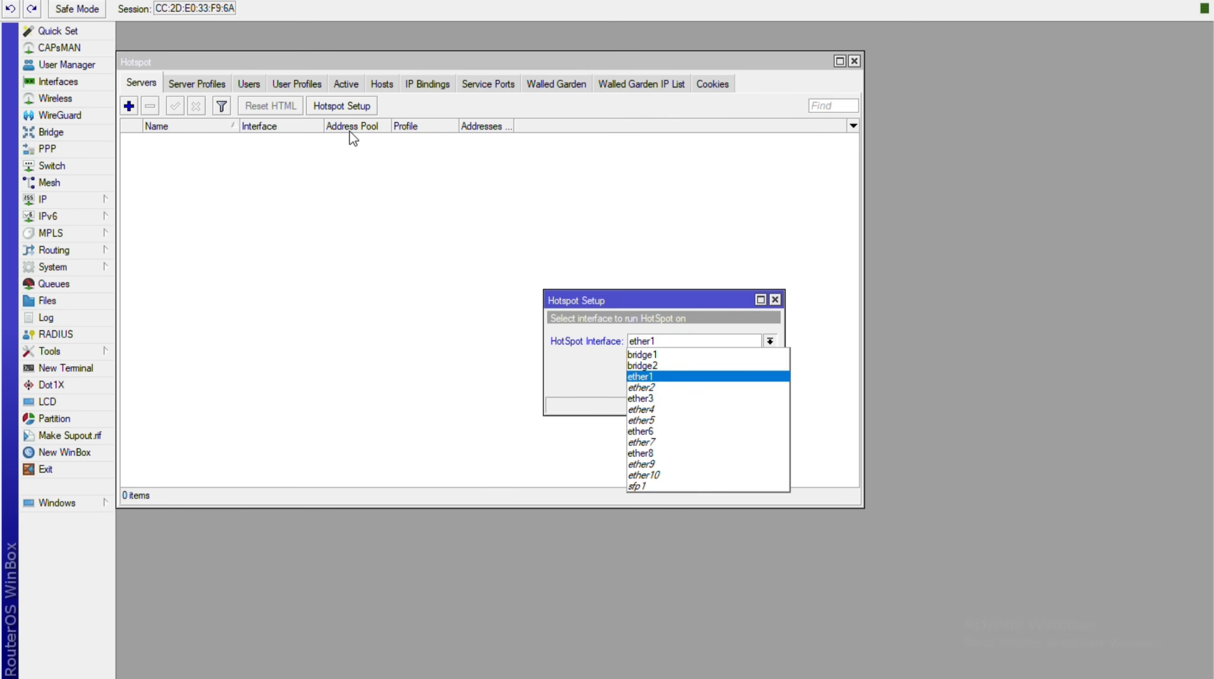
pyautogui.press('Up')
pyautogui.press('Return')
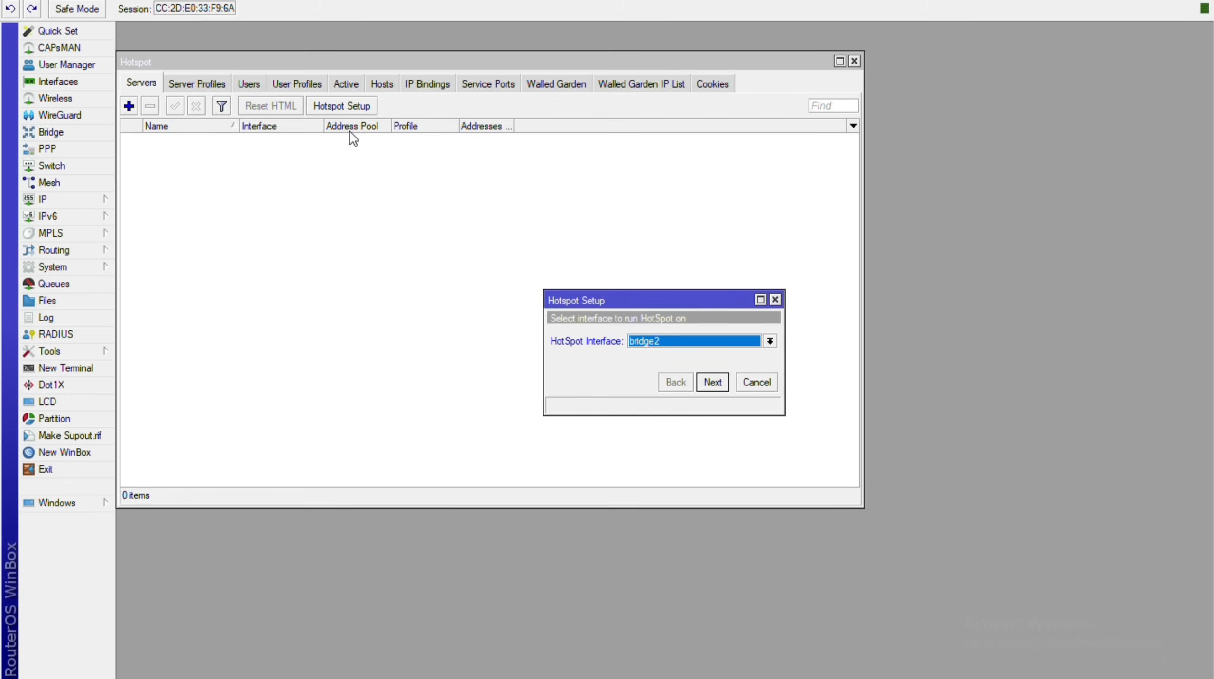
pyautogui.press('Return')
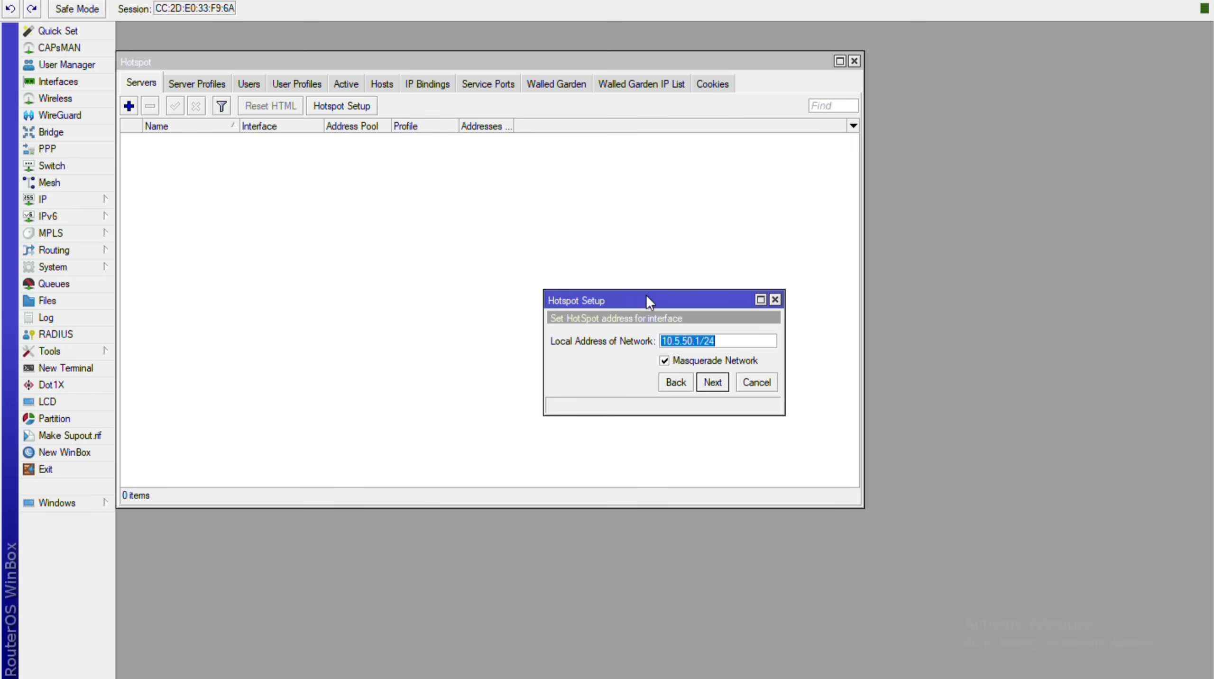
# Accept local address 10.5.50.1/24, pool 10.5.50.2-10.5.50.254, no certificate and SMTP 0.0.0.0.
pyautogui.press('Return')
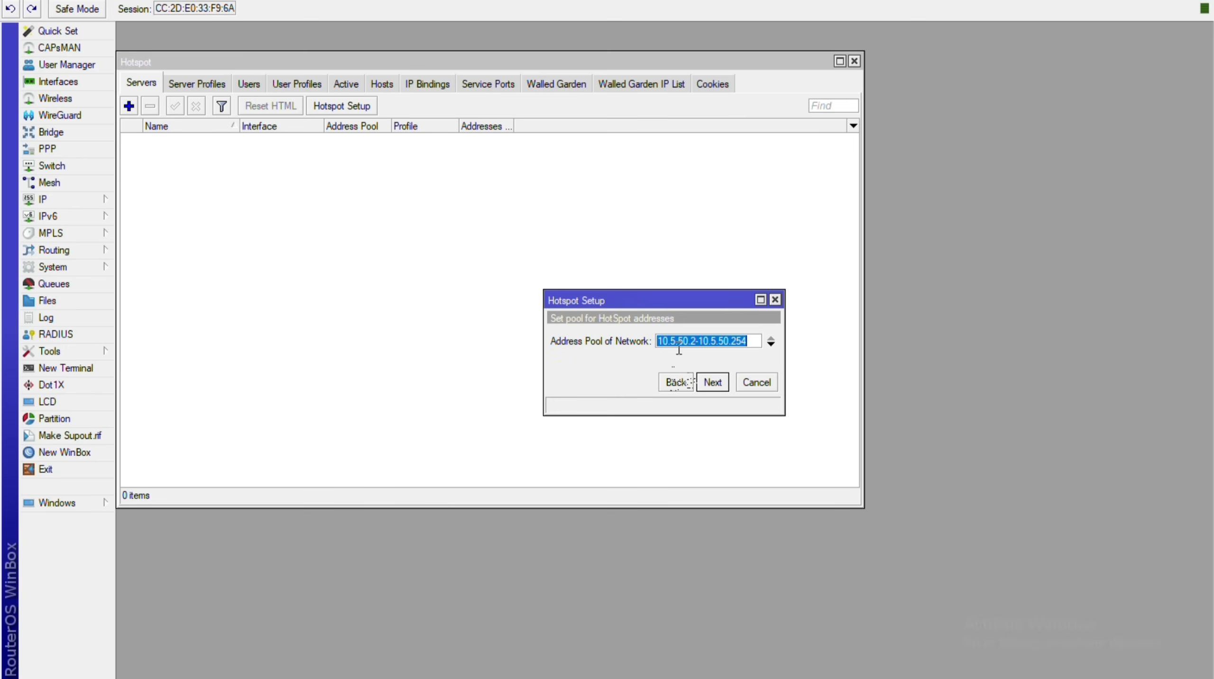
pyautogui.press('Return')
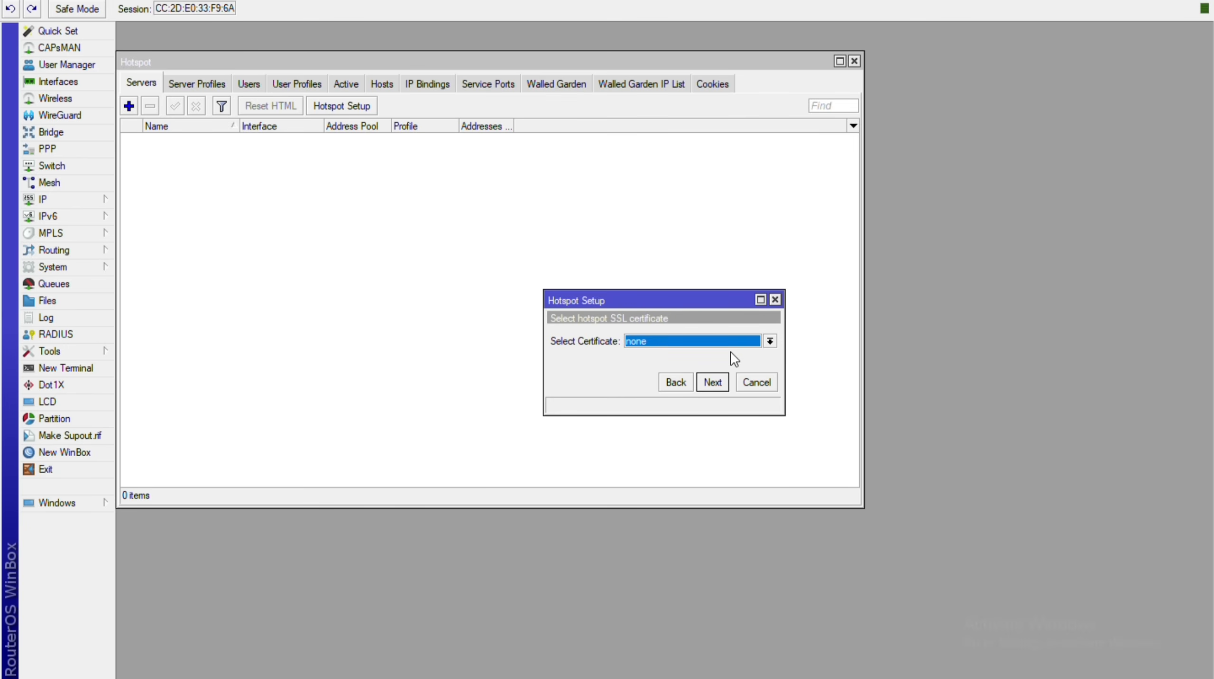
pyautogui.press('Return')
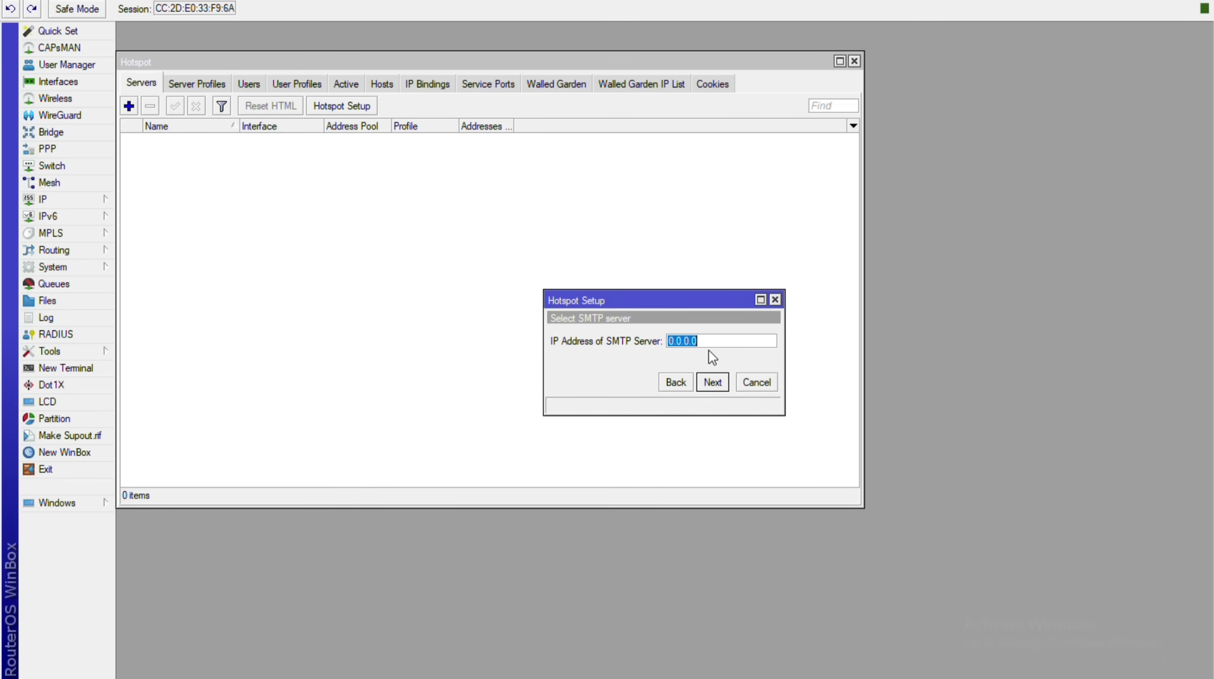
pyautogui.press('Return')
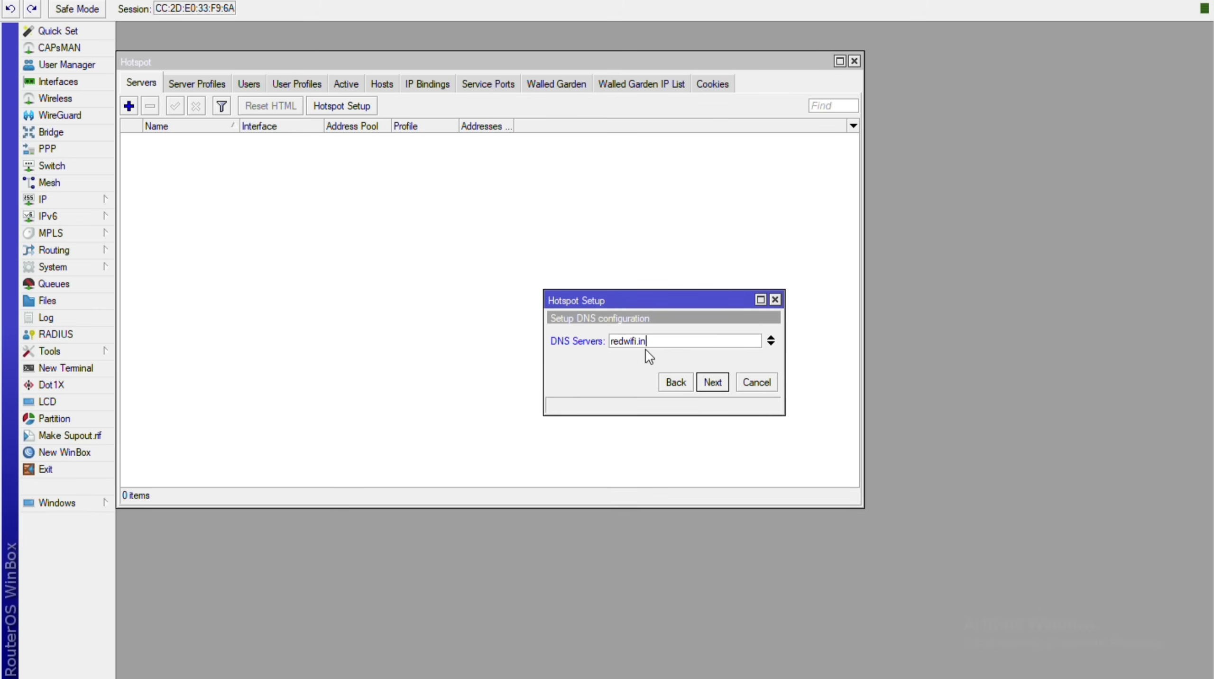
# Replace the rejected redwifi.in DNS server entry with 8.8.8.8.
pyautogui.press('Return')
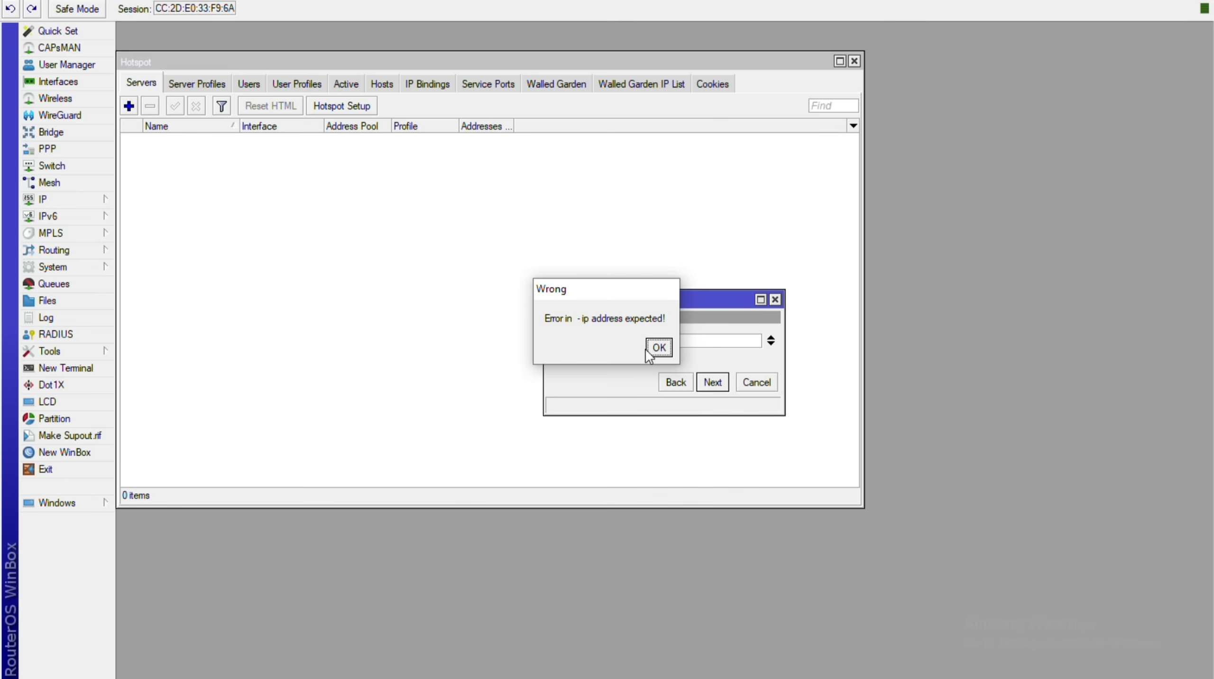
pyautogui.click(647, 351)
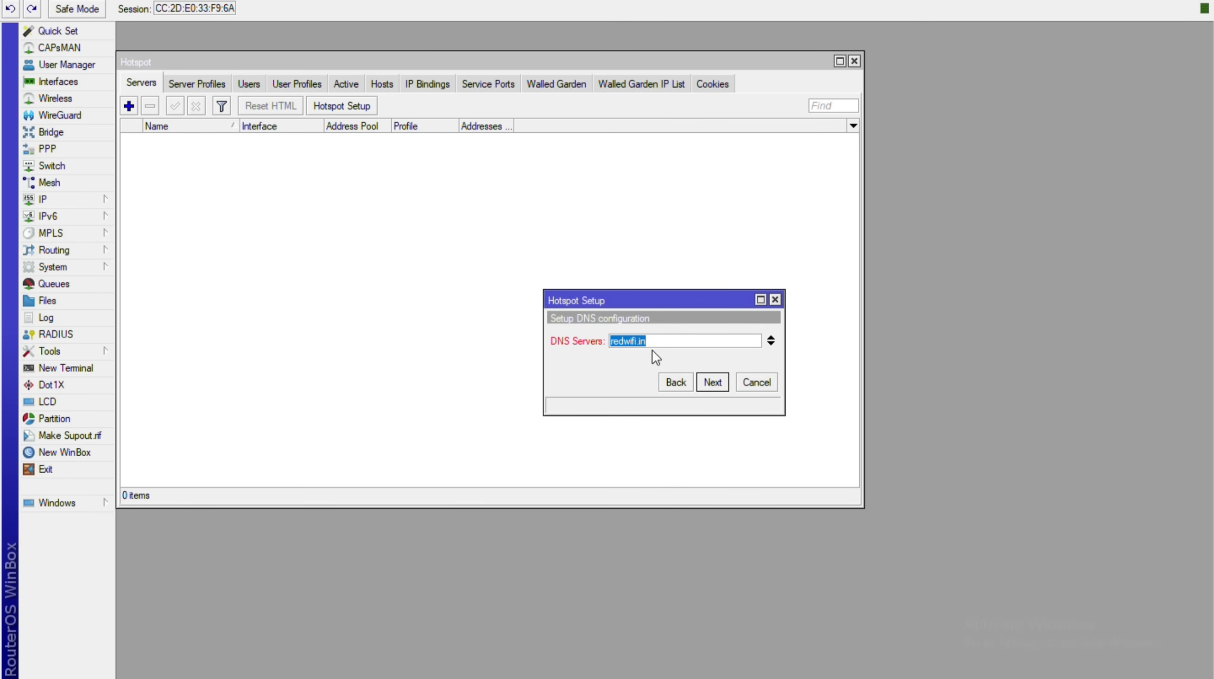
pyautogui.press('Return')
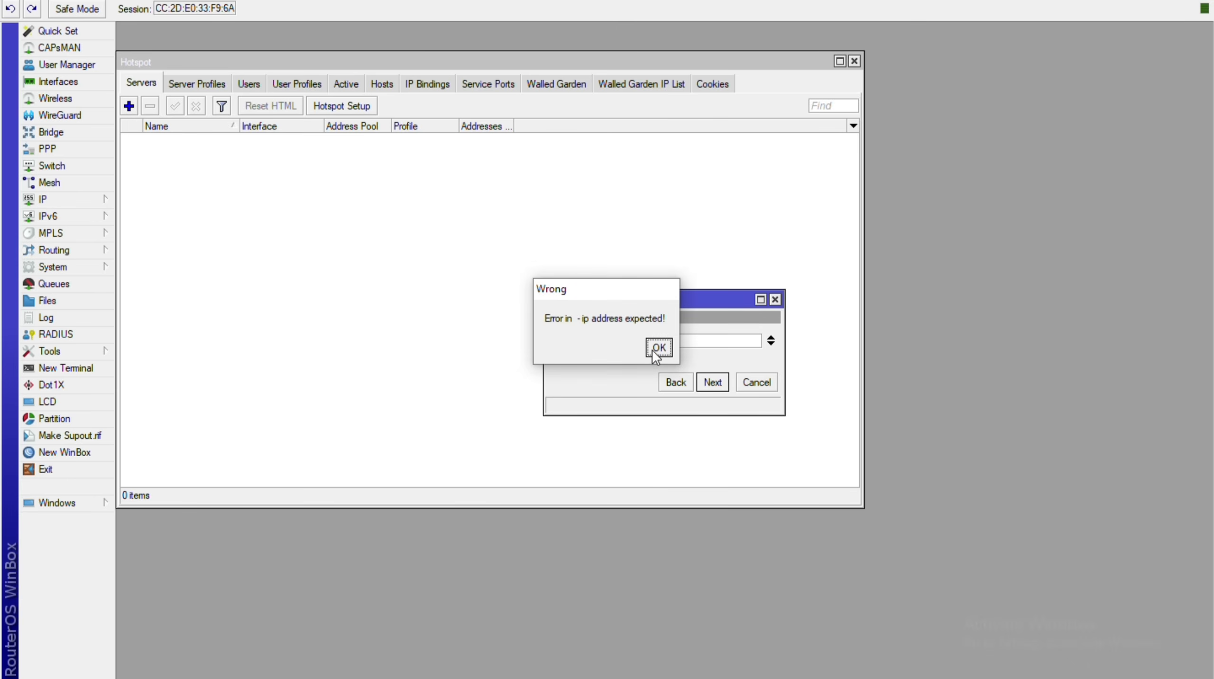
pyautogui.click(654, 351)
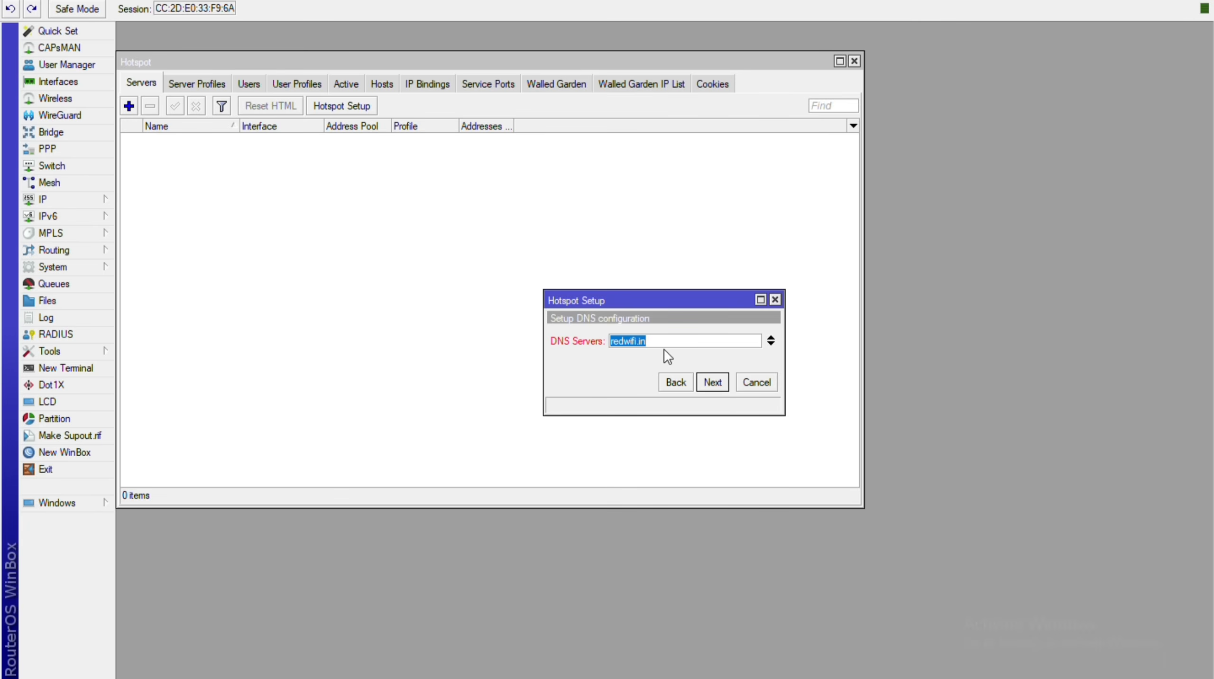
pyautogui.write('8.8.8.8')
pyautogui.press('Return')
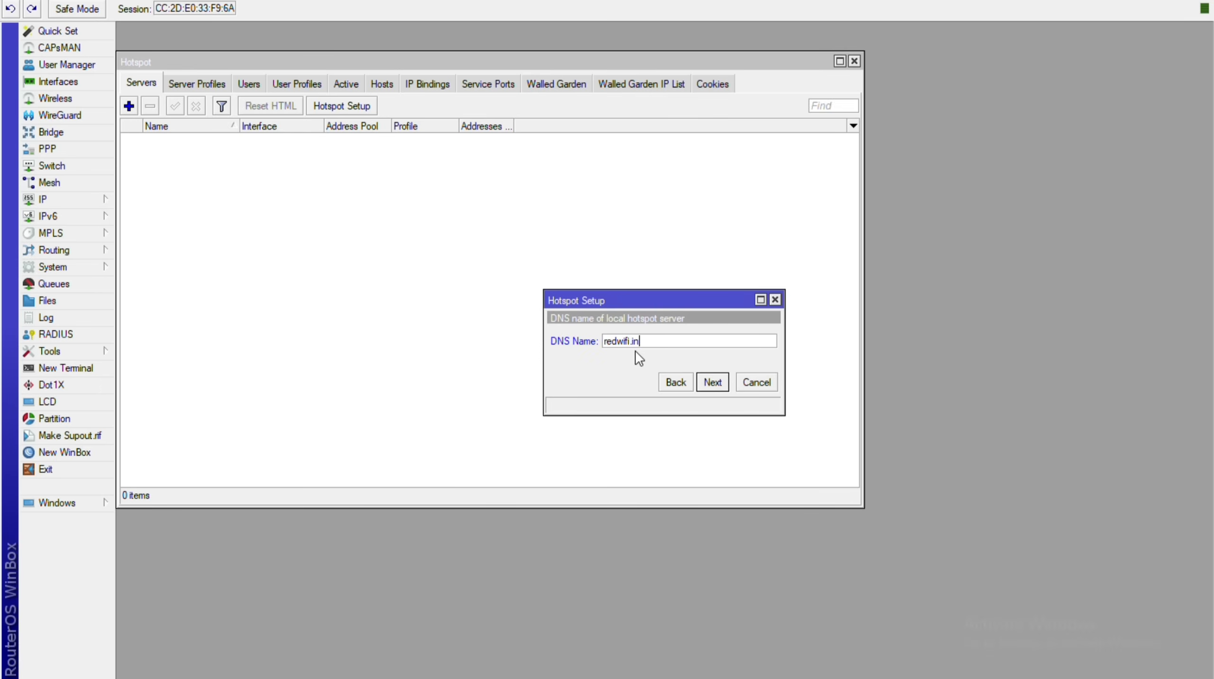
# Set DNS name redwifi.in, give the local hotspot user a password, and finish setup.
pyautogui.press('Return')
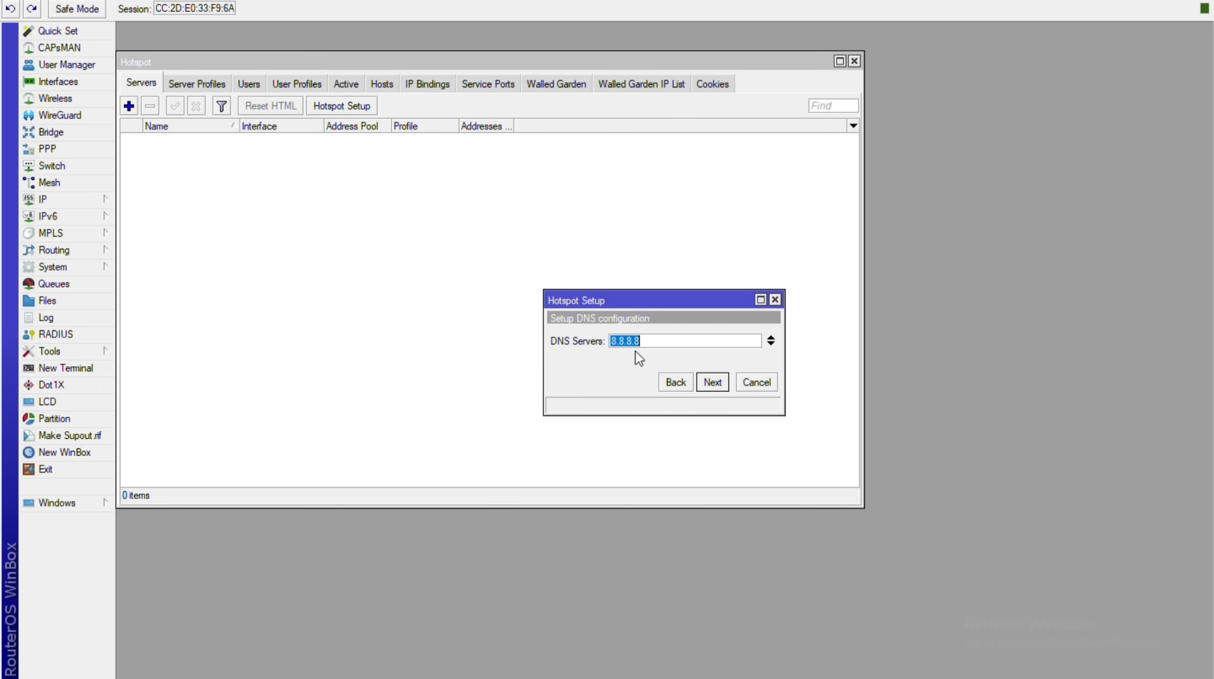
pyautogui.press('Return')
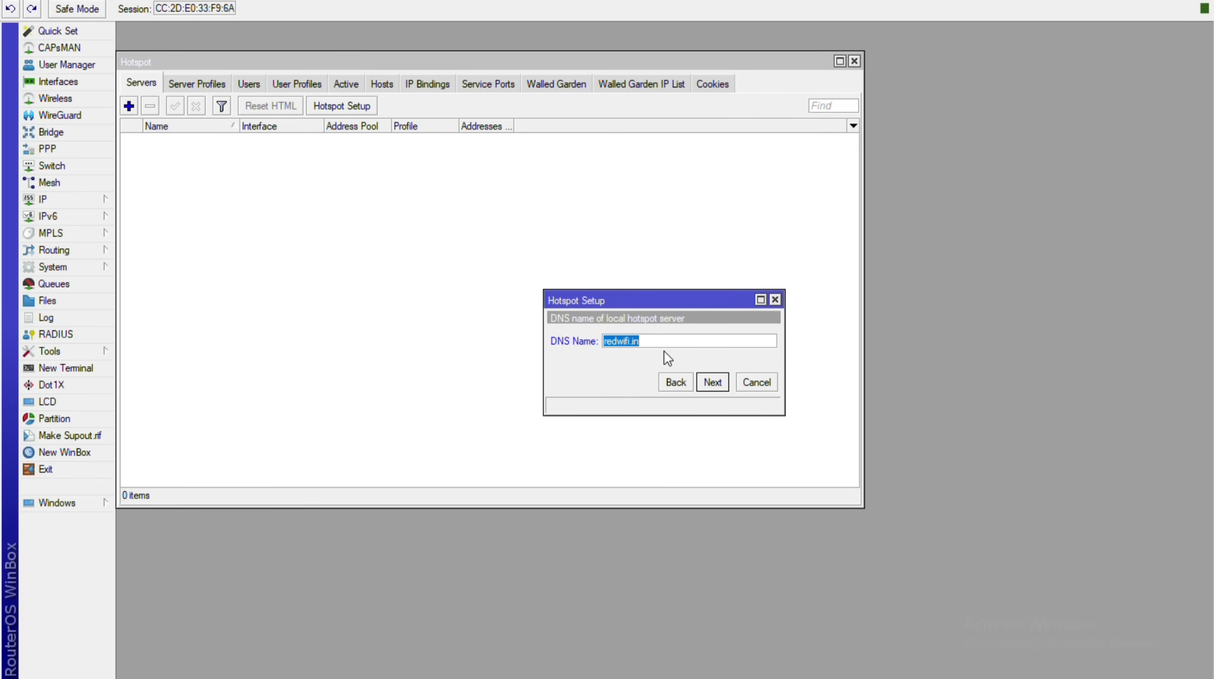
pyautogui.press('Return')
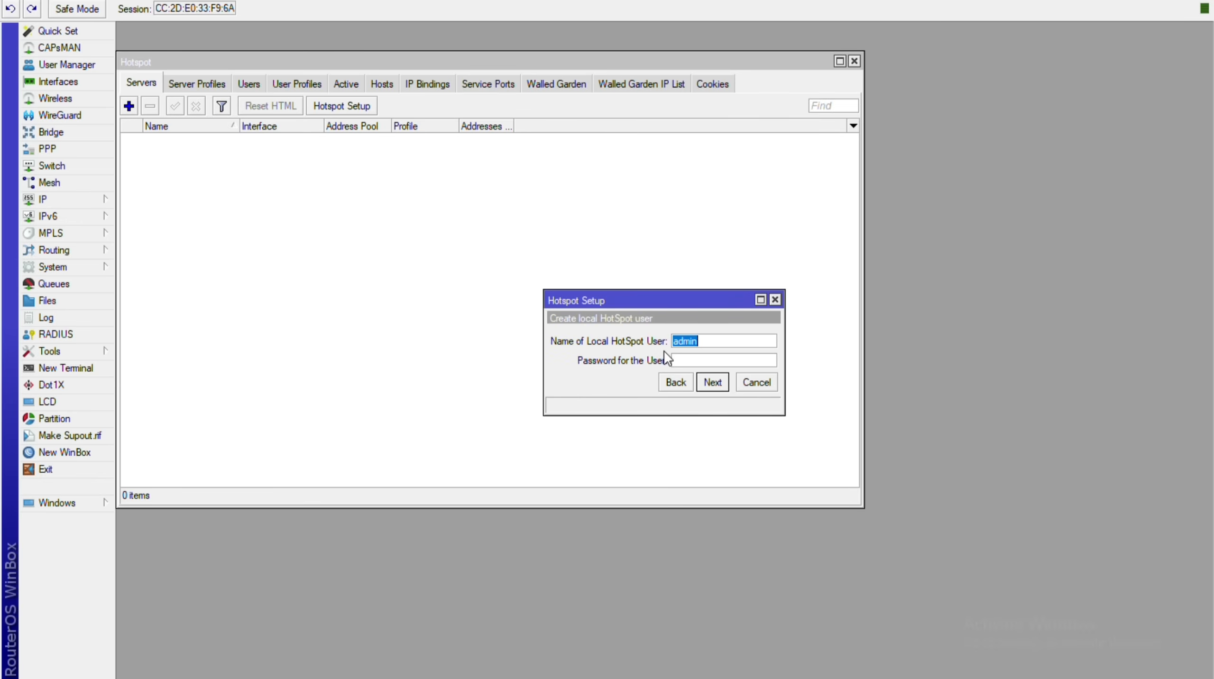
pyautogui.click(705, 366)
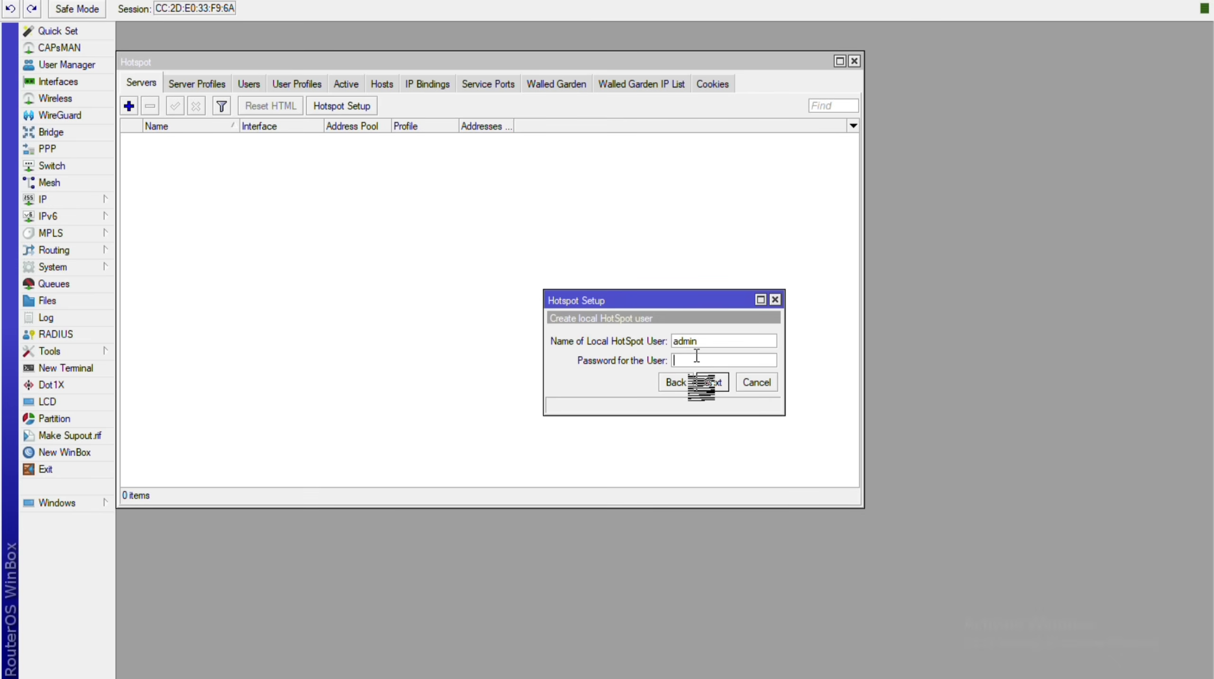
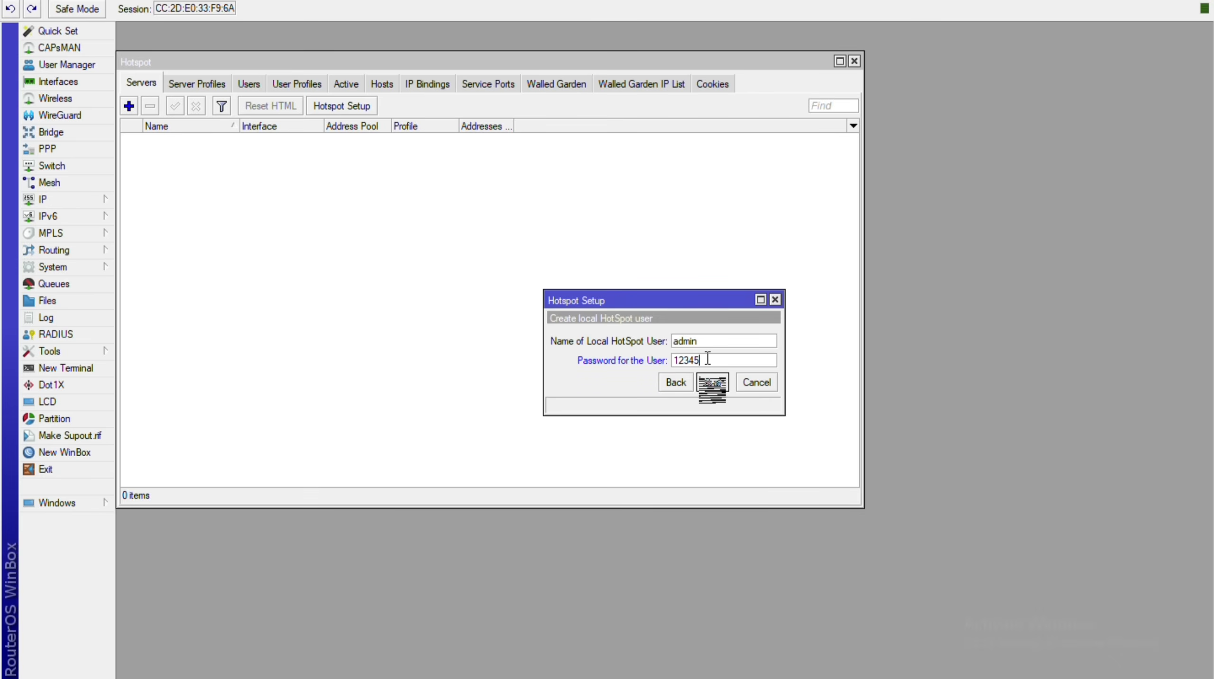
pyautogui.click(713, 376)
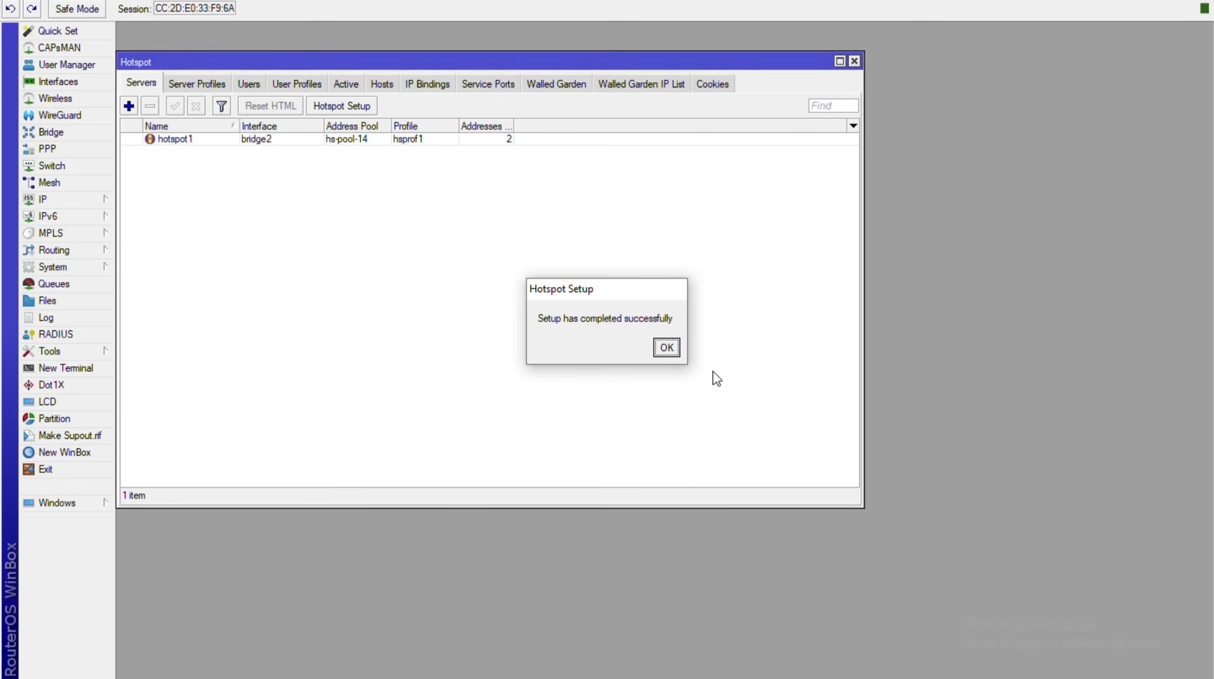
# Set Addresses Per MAC to 1 on hotspot1 and save it.
pyautogui.press('space')
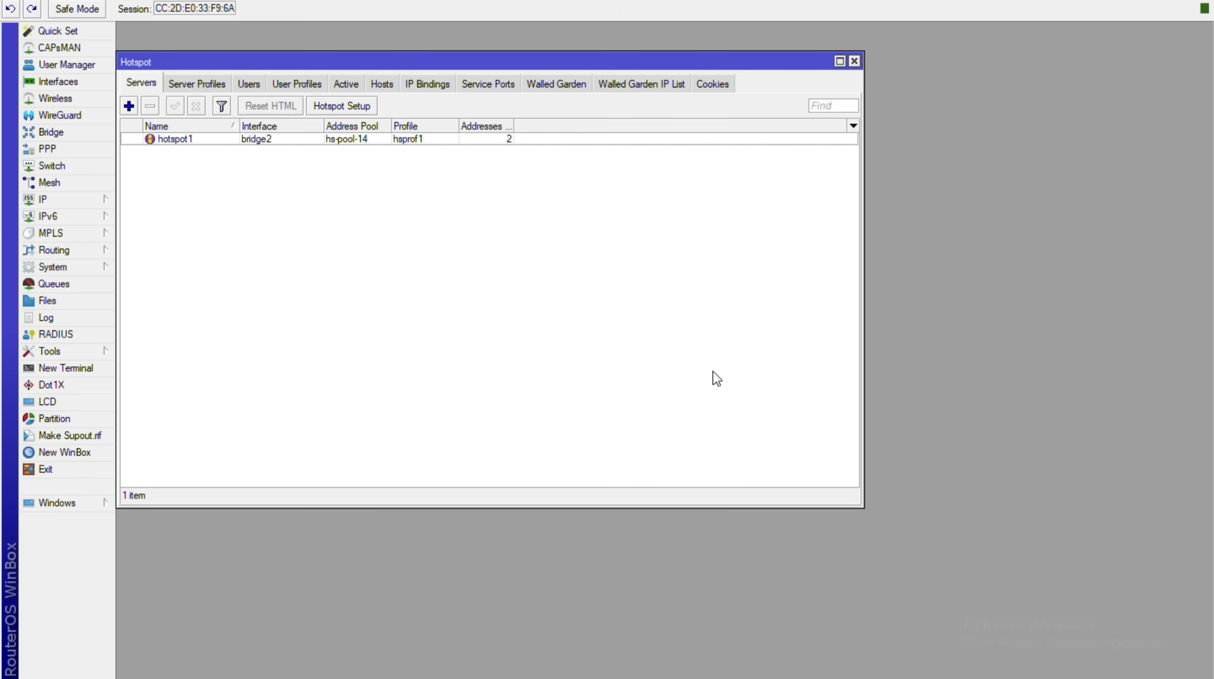
pyautogui.press('Down')
pyautogui.press('Return')
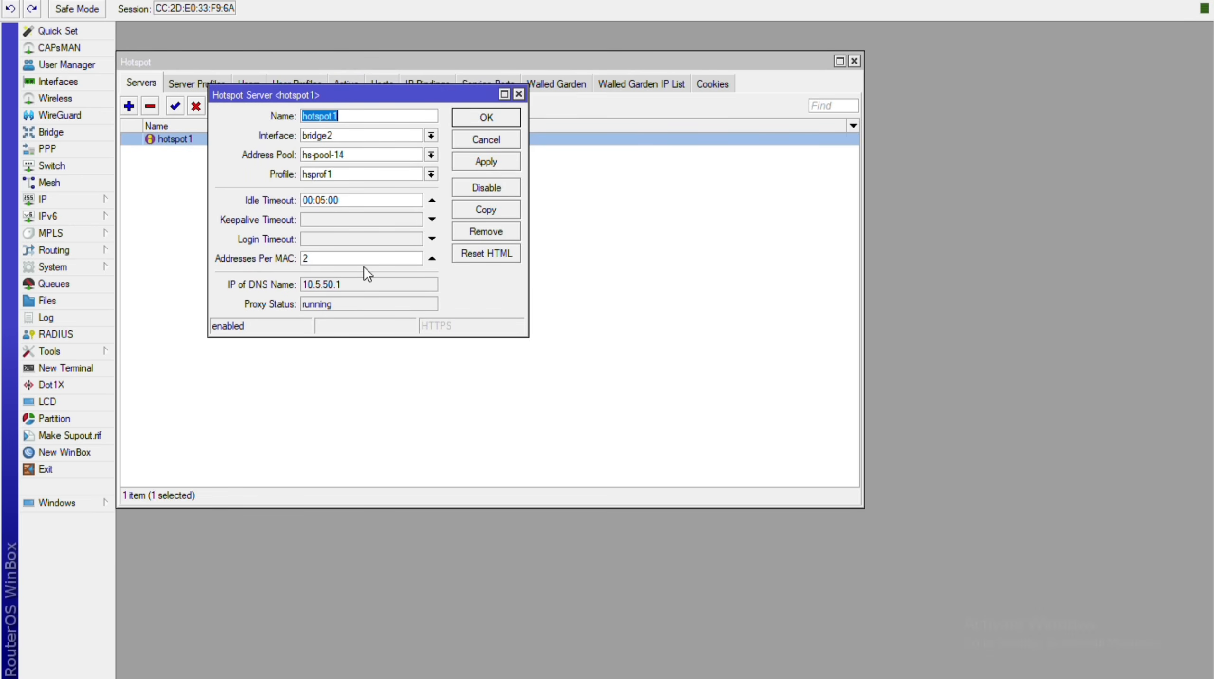
pyautogui.click(319, 263)
pyautogui.doubleClick(319, 262)
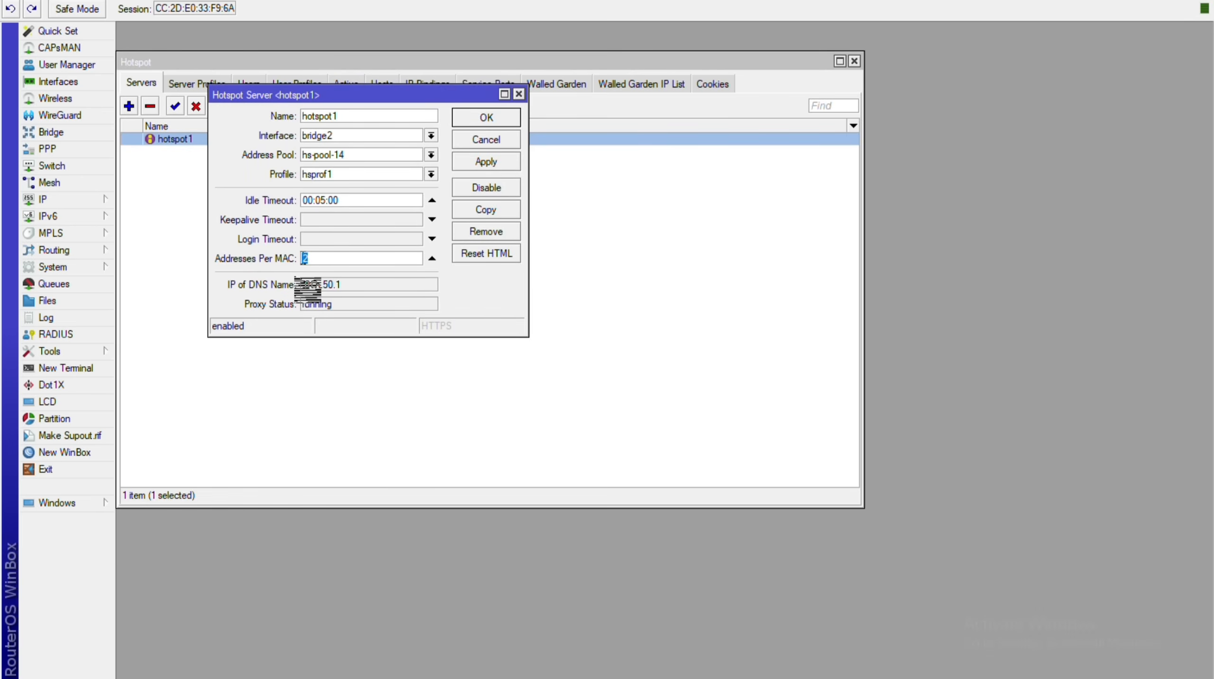
pyautogui.write('1')
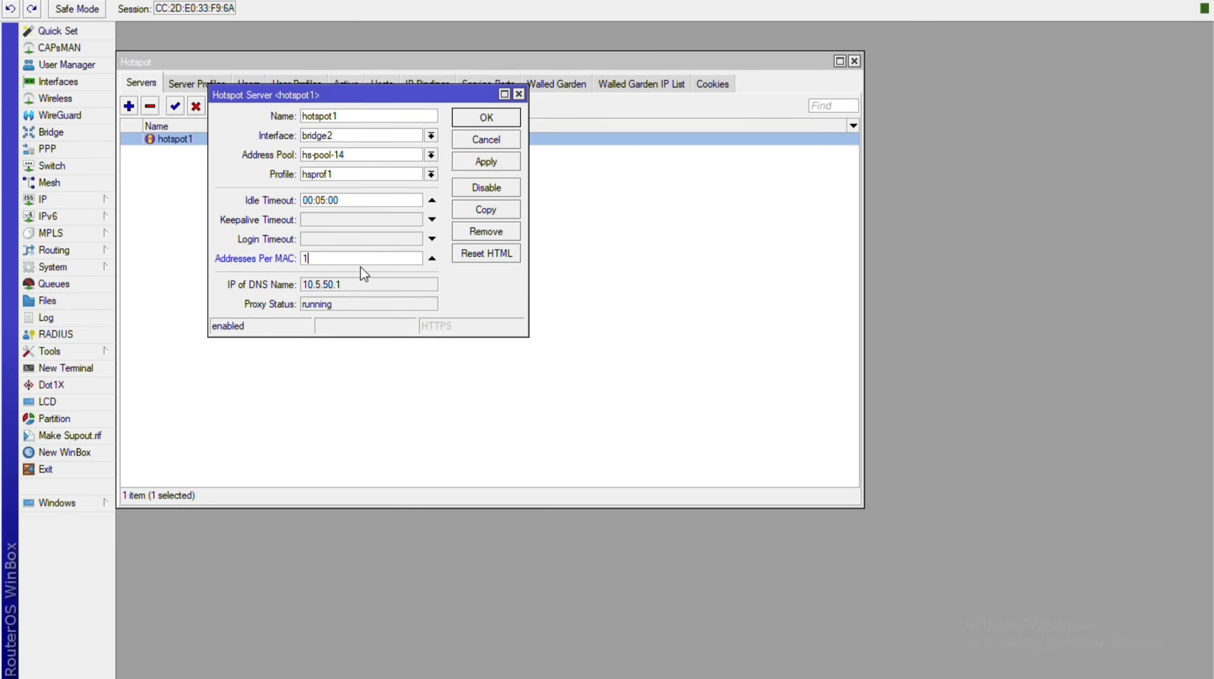
pyautogui.hotkey('alt', 'a')
pyautogui.press('Return')
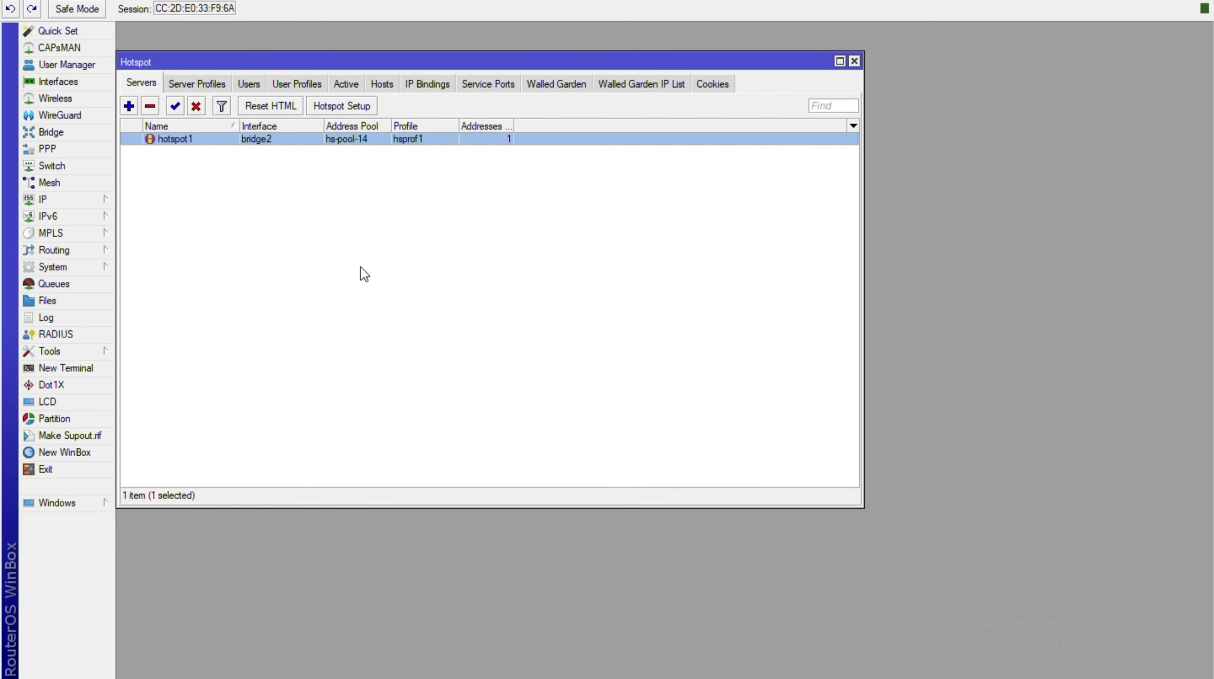
# Open the hsprof1 server profile and close it unchanged.
pyautogui.hotkey('ctrl', 'Tab')
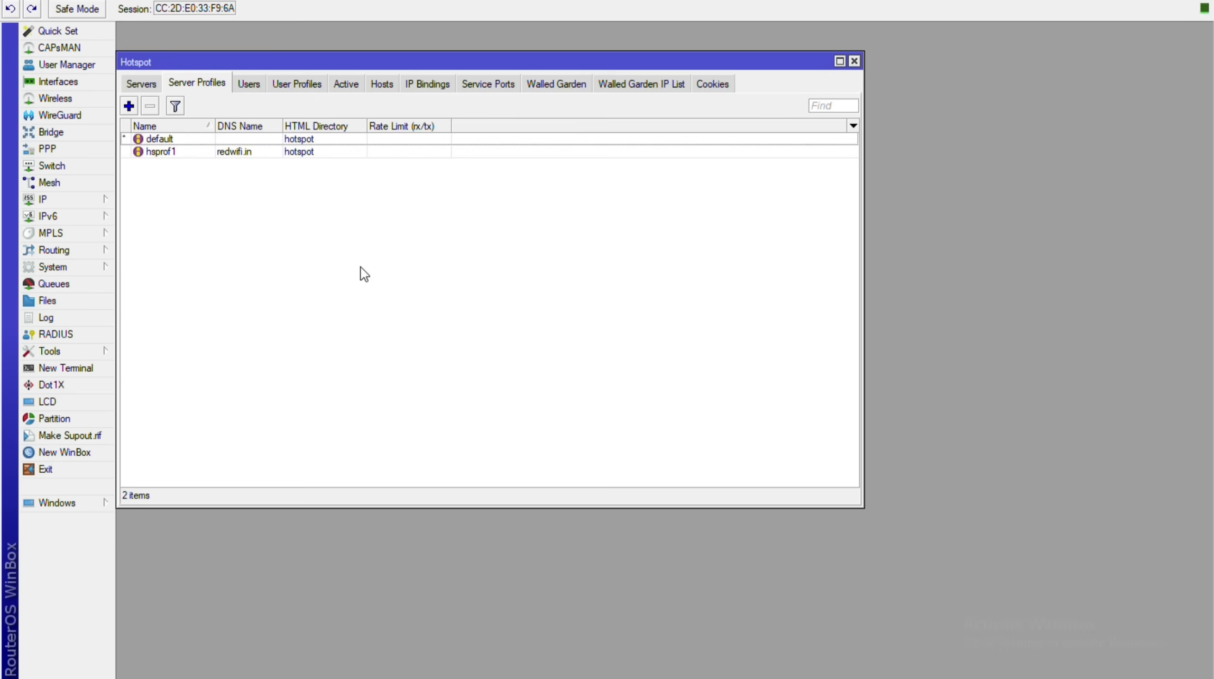
pyautogui.press('Down')
pyautogui.press('Return')
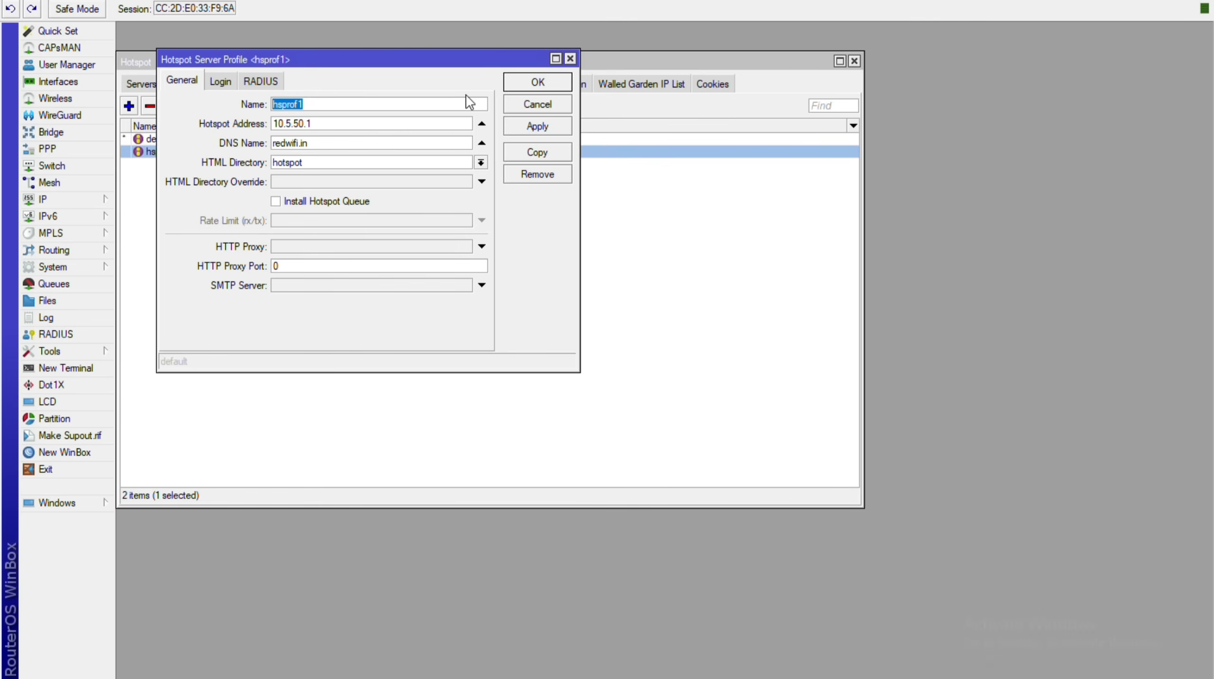
pyautogui.press('Escape')
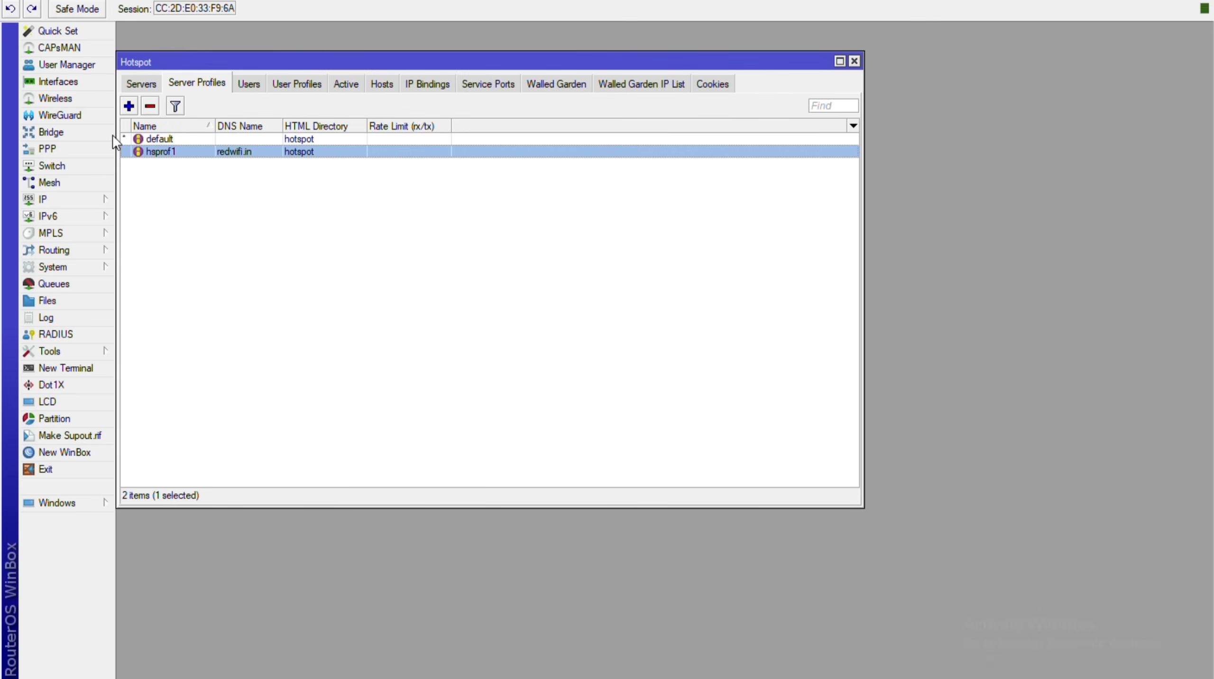
pyautogui.hotkey('ctrl', 'shift', 'Tab')
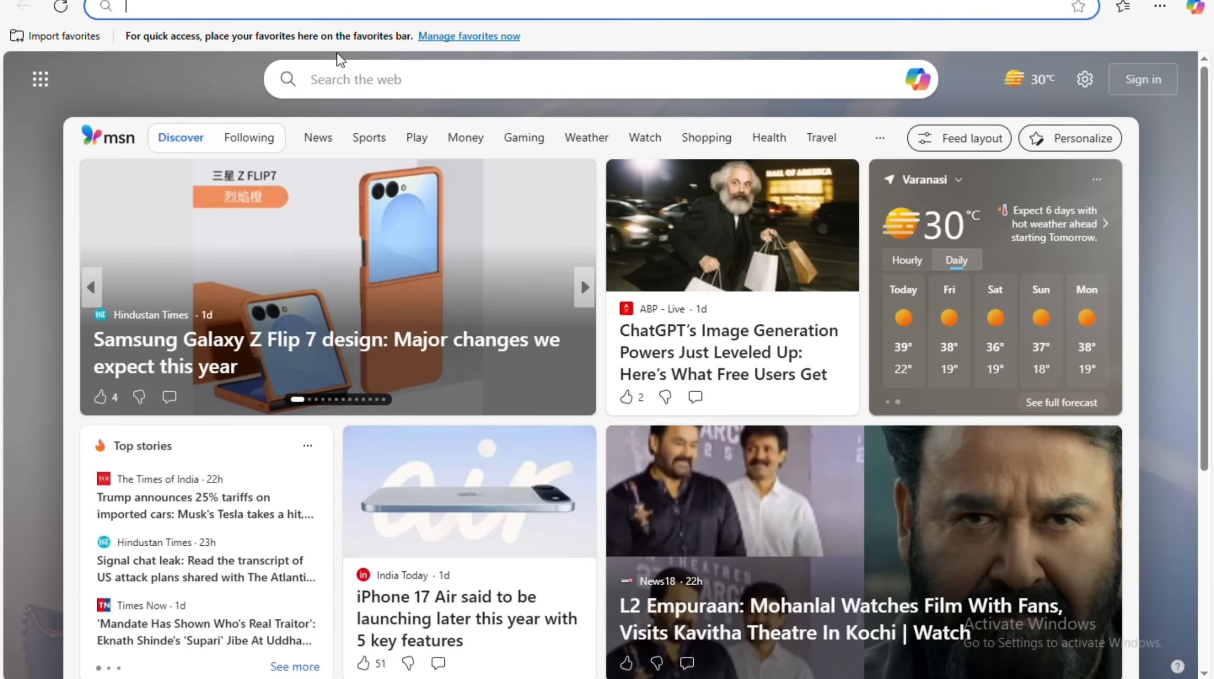
# Load google.co.in through the hotspot and refresh the ERR_CONNECTION_CLOSED error page.
pyautogui.write('google.co.in')
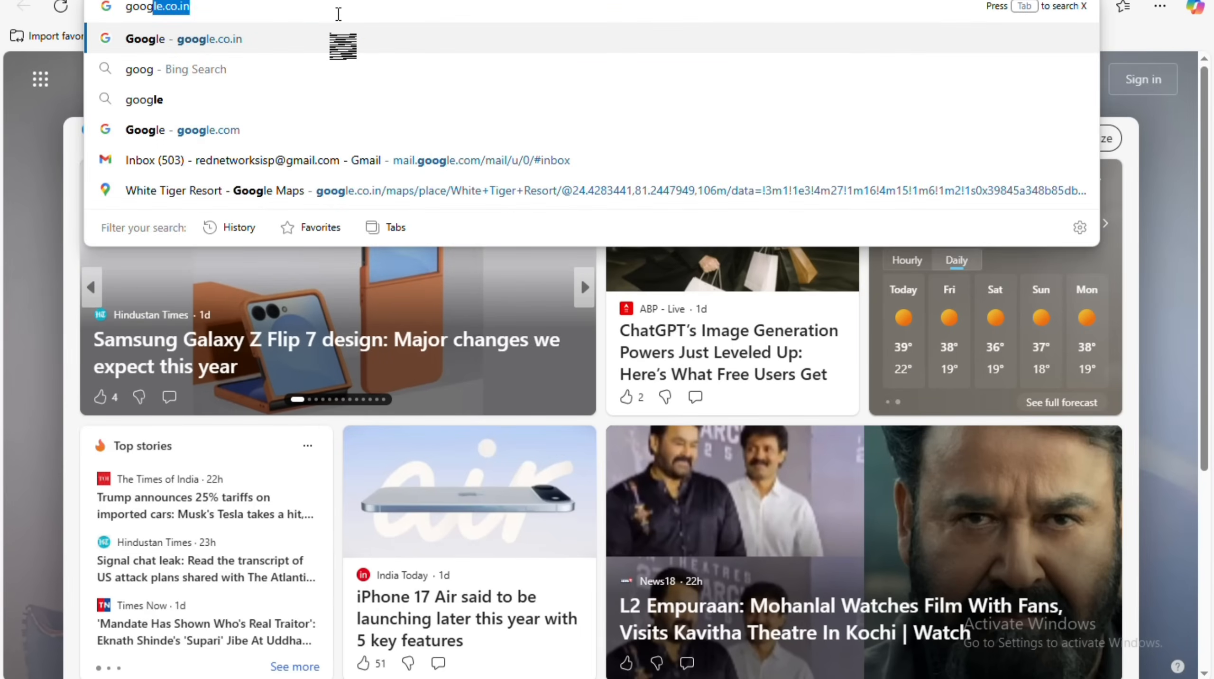
pyautogui.press('Return')
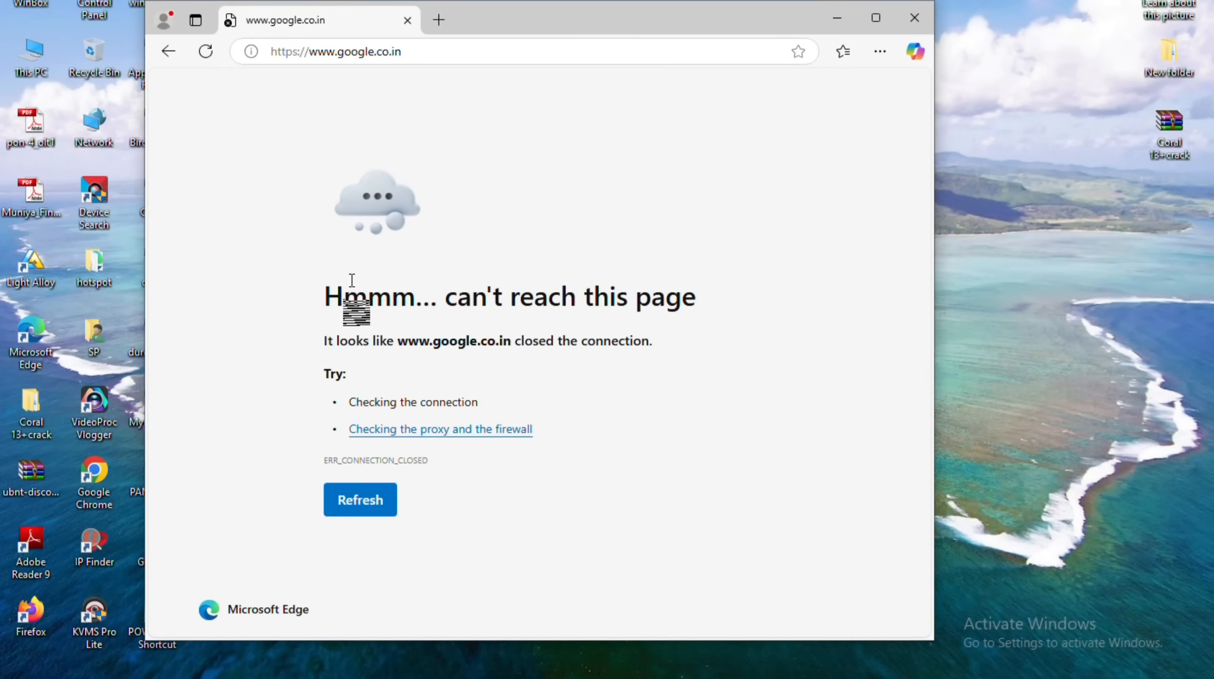
pyautogui.click(351, 507)
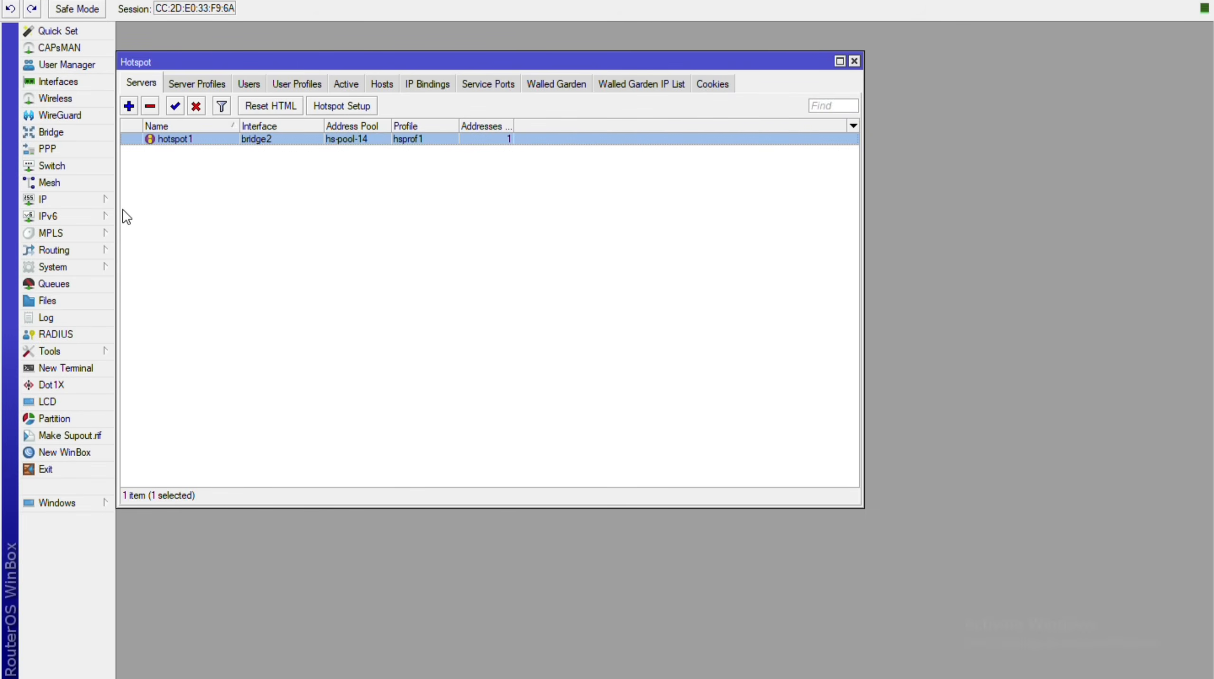
# Review the login methods on the hsprof1 server profile's Login tab, then close the Hotspot settings.
pyautogui.click(197, 83)
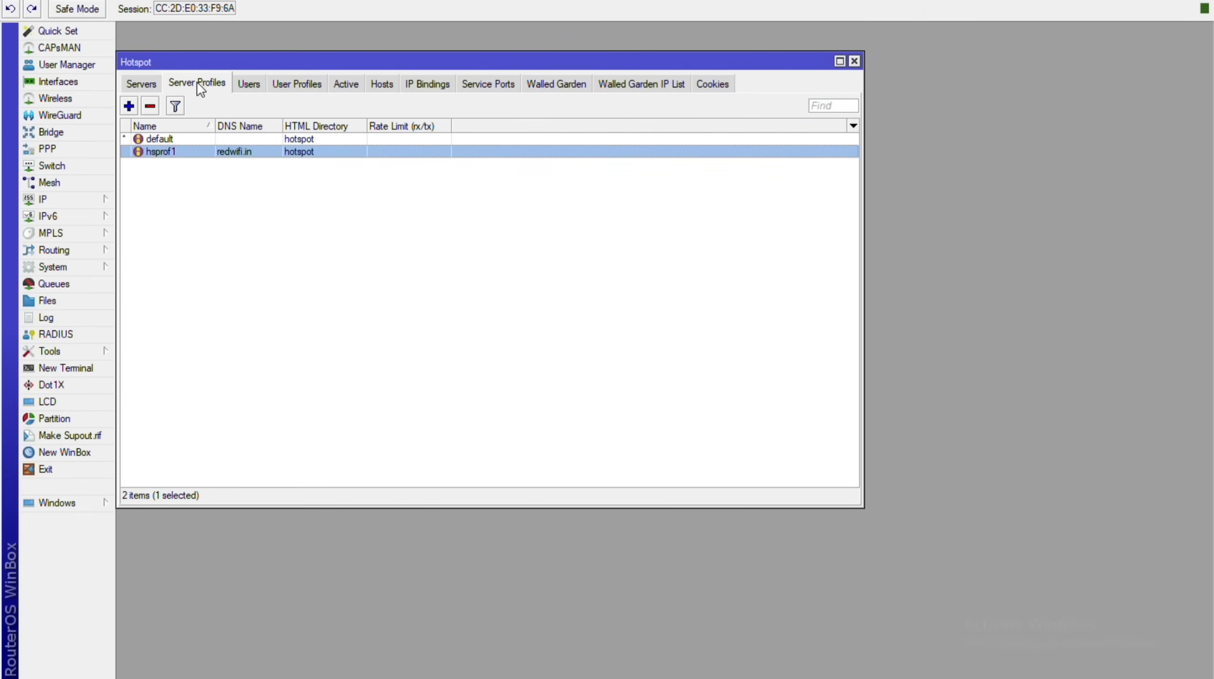
pyautogui.doubleClick(222, 150)
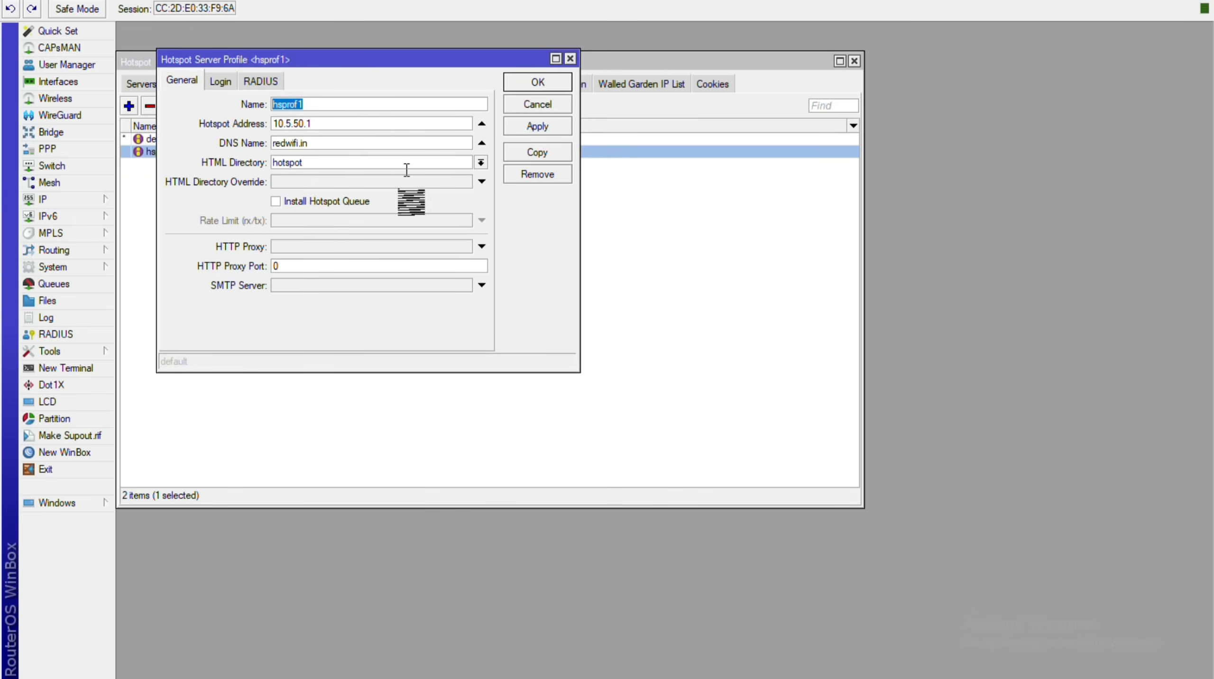
pyautogui.click(220, 81)
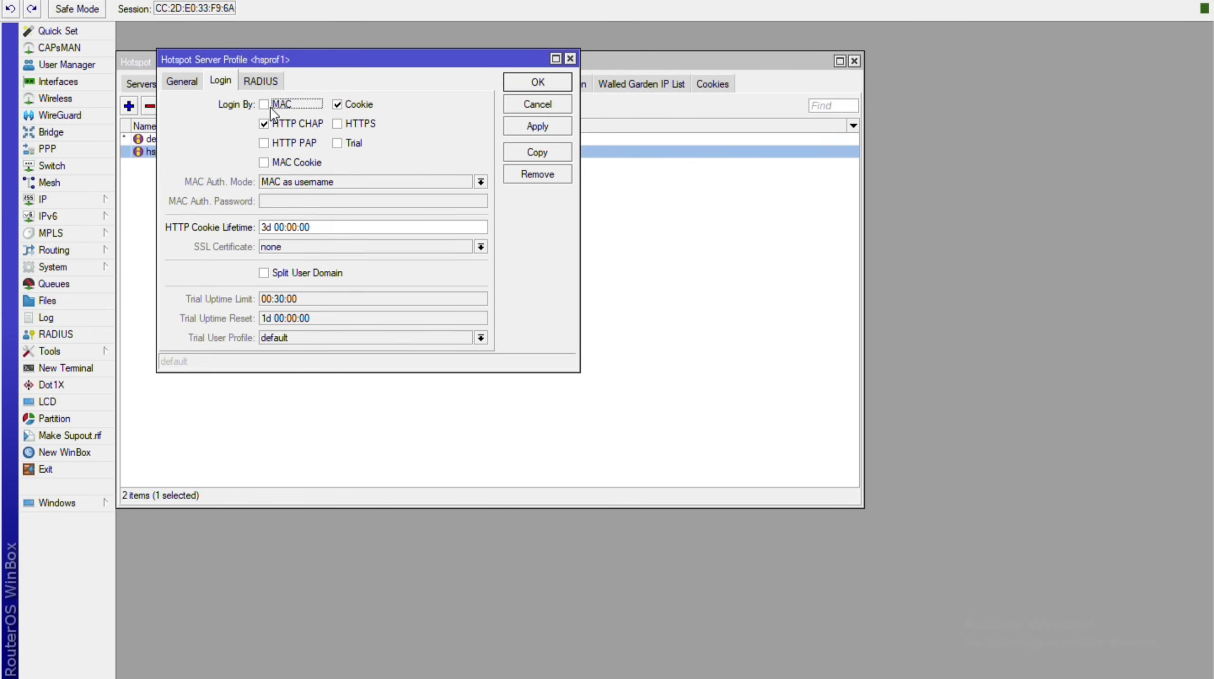
pyautogui.click(569, 58)
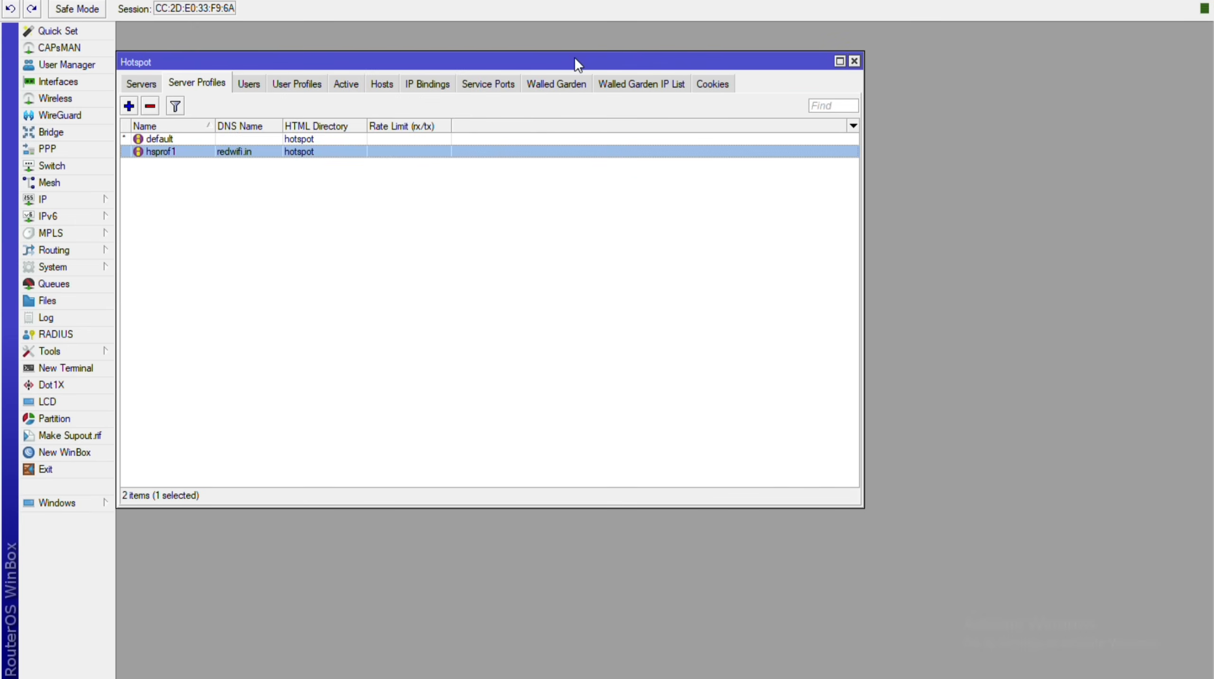
pyautogui.press('Escape')
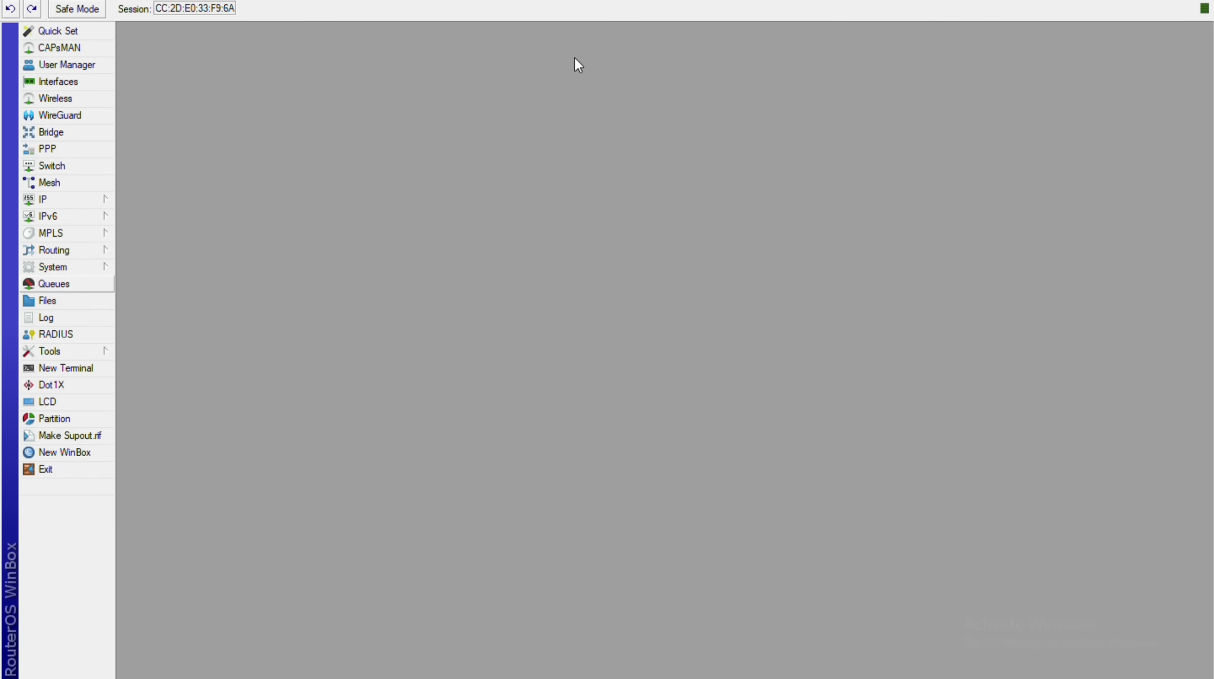
# Reboot the router via System > Reboot, confirm with Yes, and return to Edge.
pyautogui.click(62, 267)
pyautogui.press('Down')
pyautogui.press('Return')
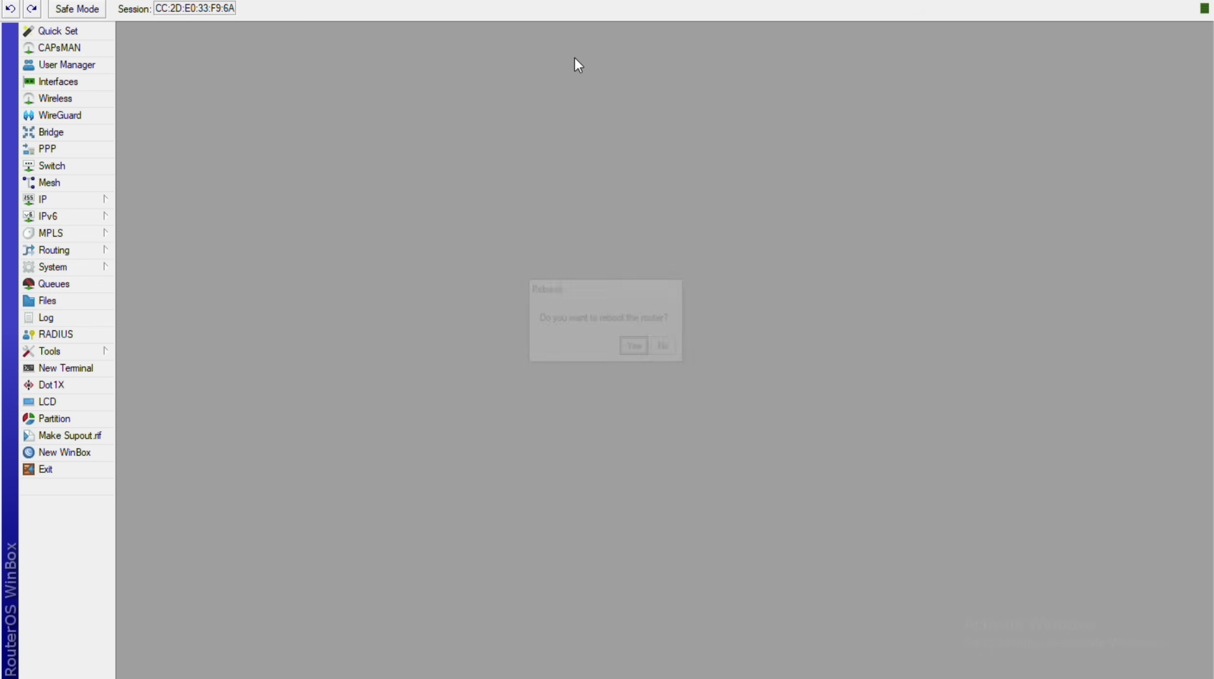
pyautogui.click(642, 347)
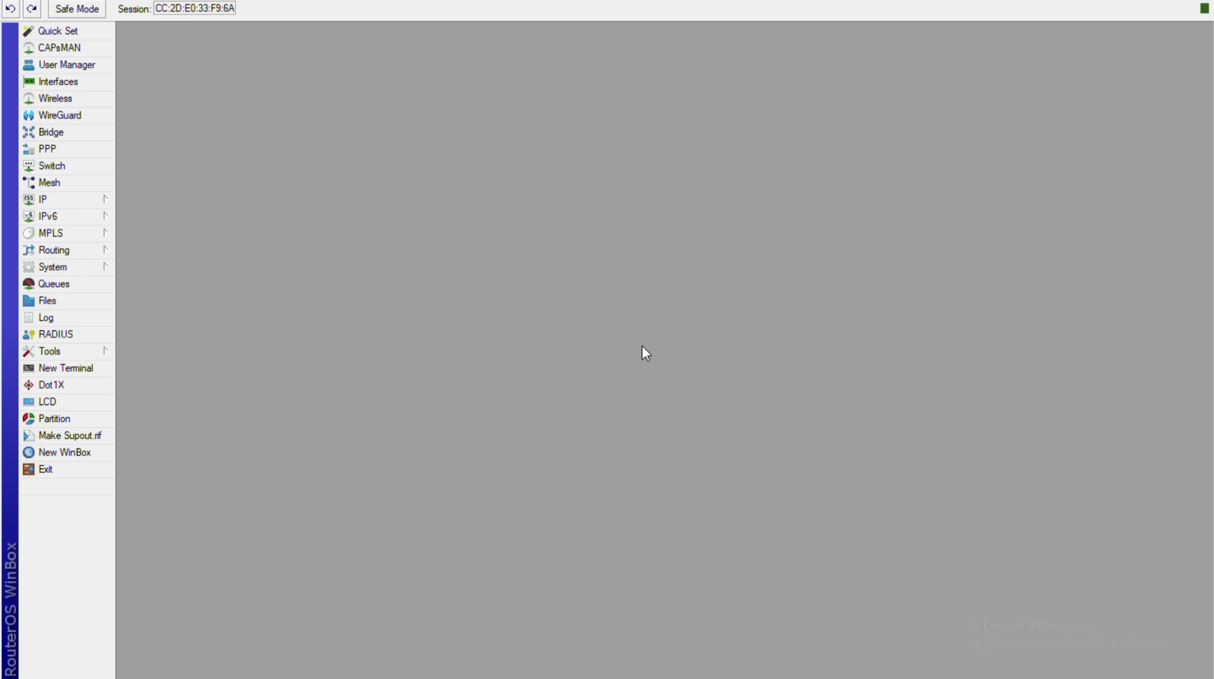
pyautogui.hotkey('alt', 'Tab')
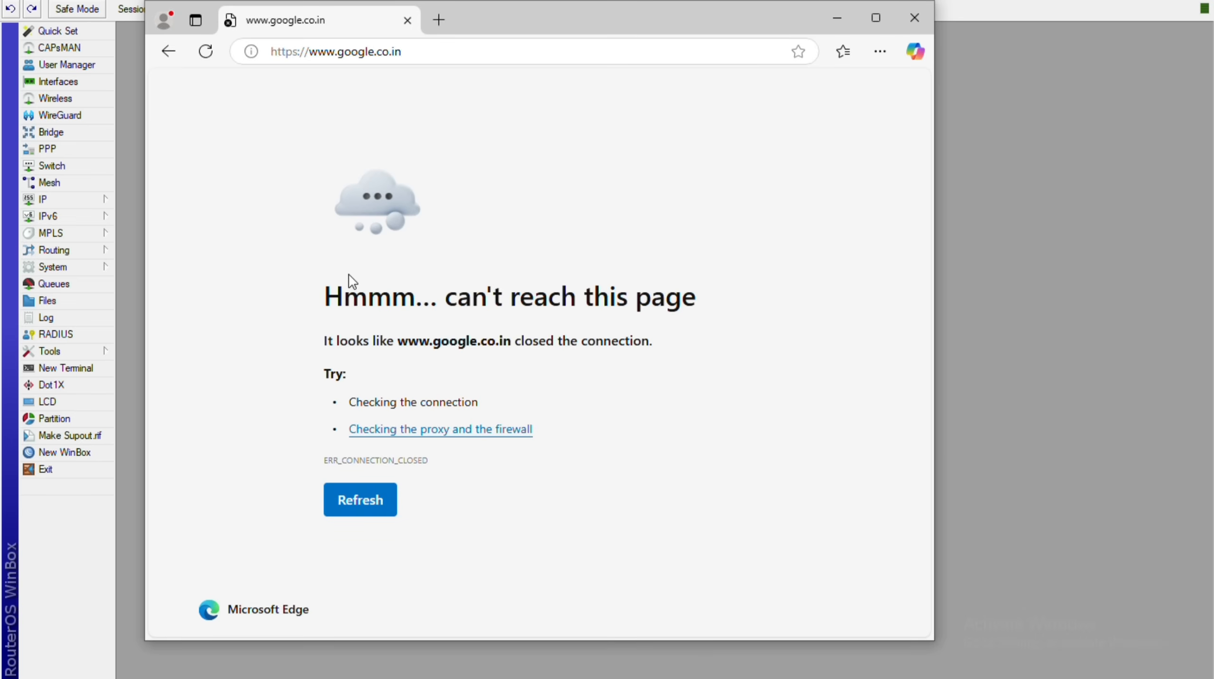
# Reload Edge after the reboot, cancel WinBox's failed reconnect, and list neighbors until the redirect loads.
pyautogui.press('F5')
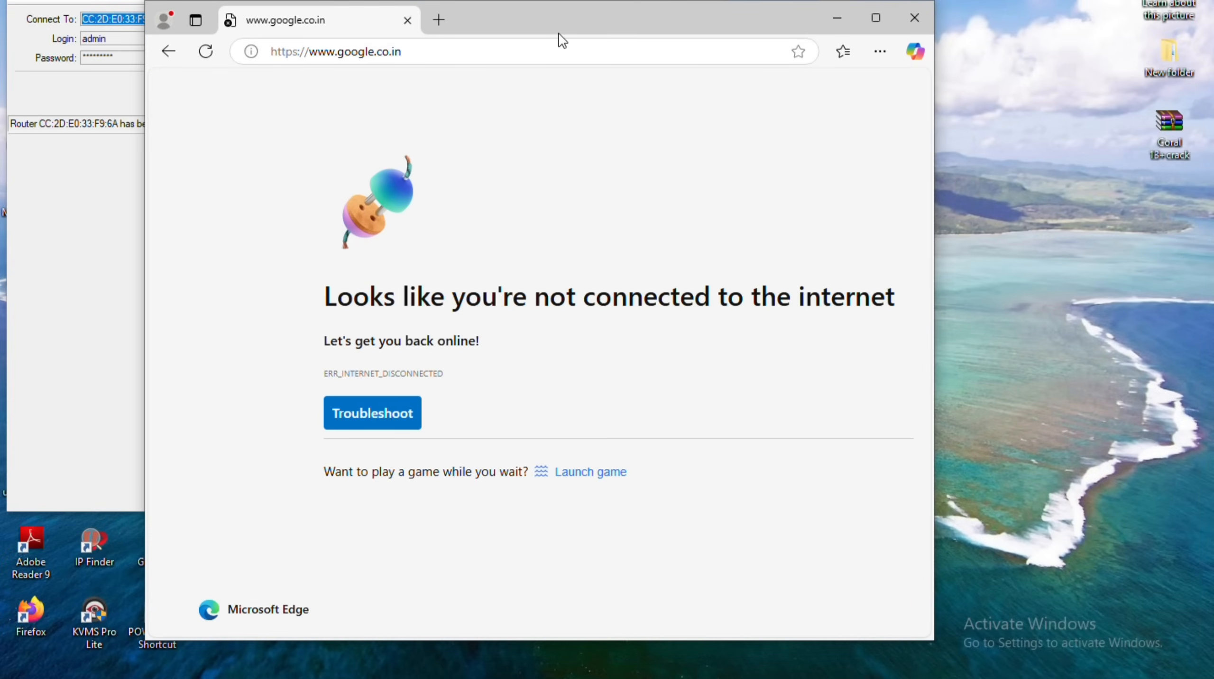
pyautogui.moveTo(560, 32); pyautogui.dragTo(825, 1)
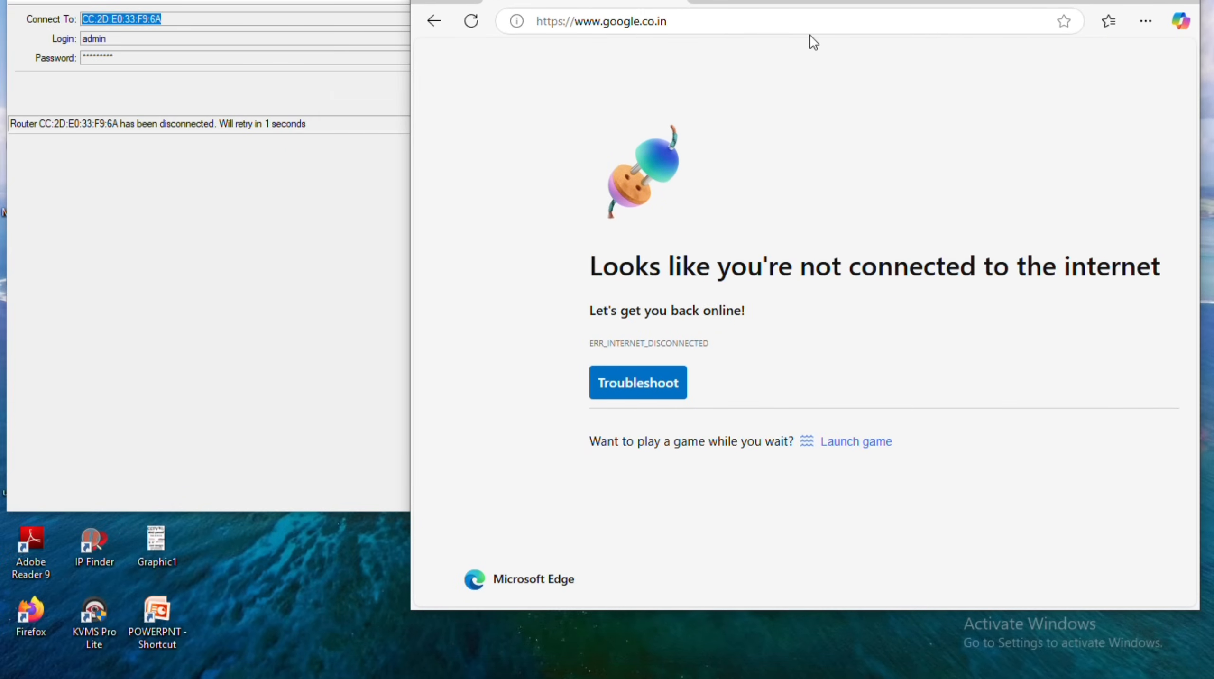
pyautogui.click(359, 290)
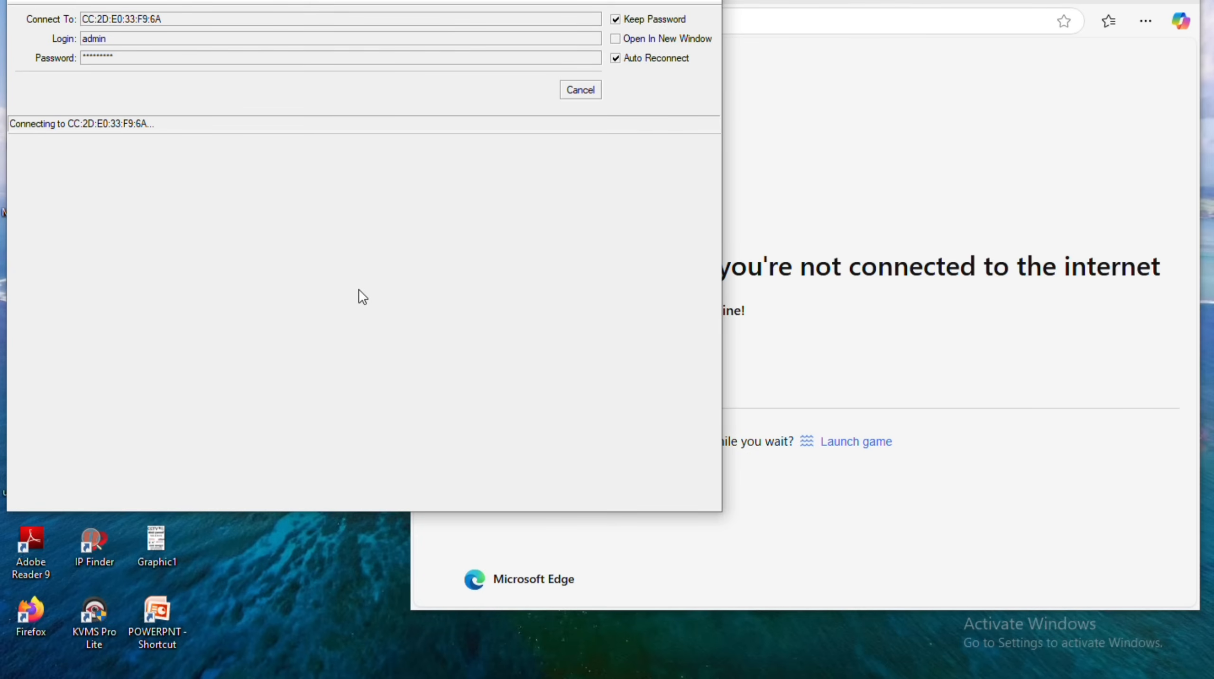
pyautogui.click(581, 91)
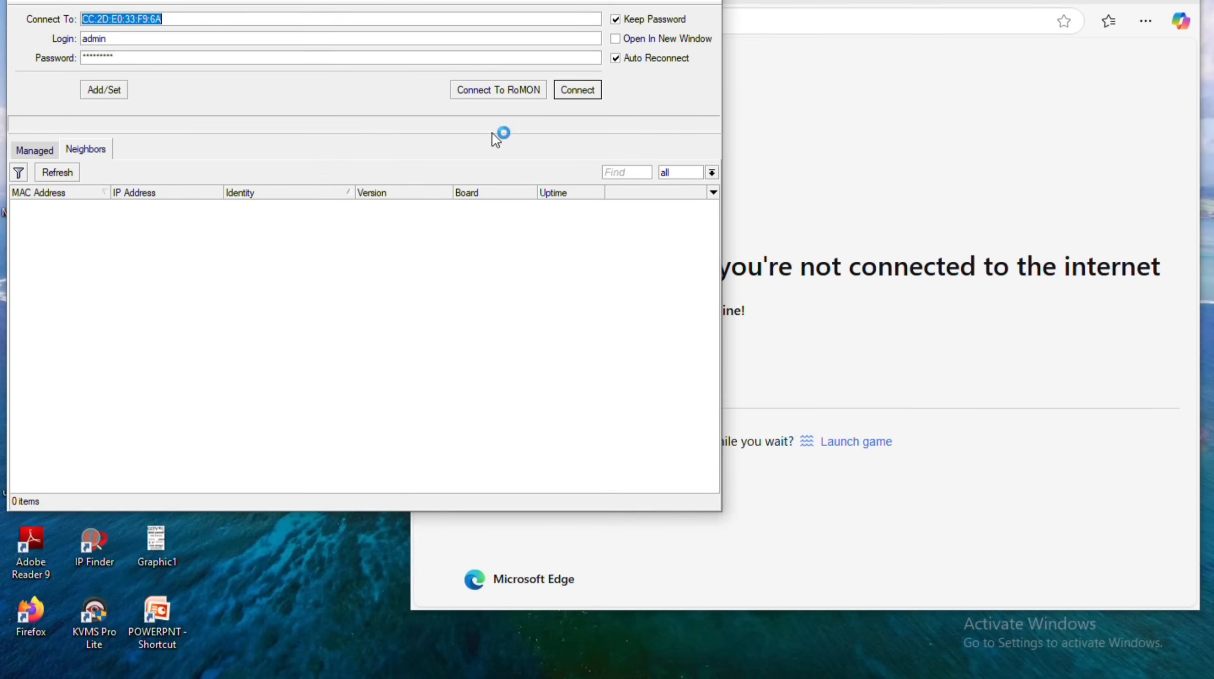
pyautogui.click(730, 113)
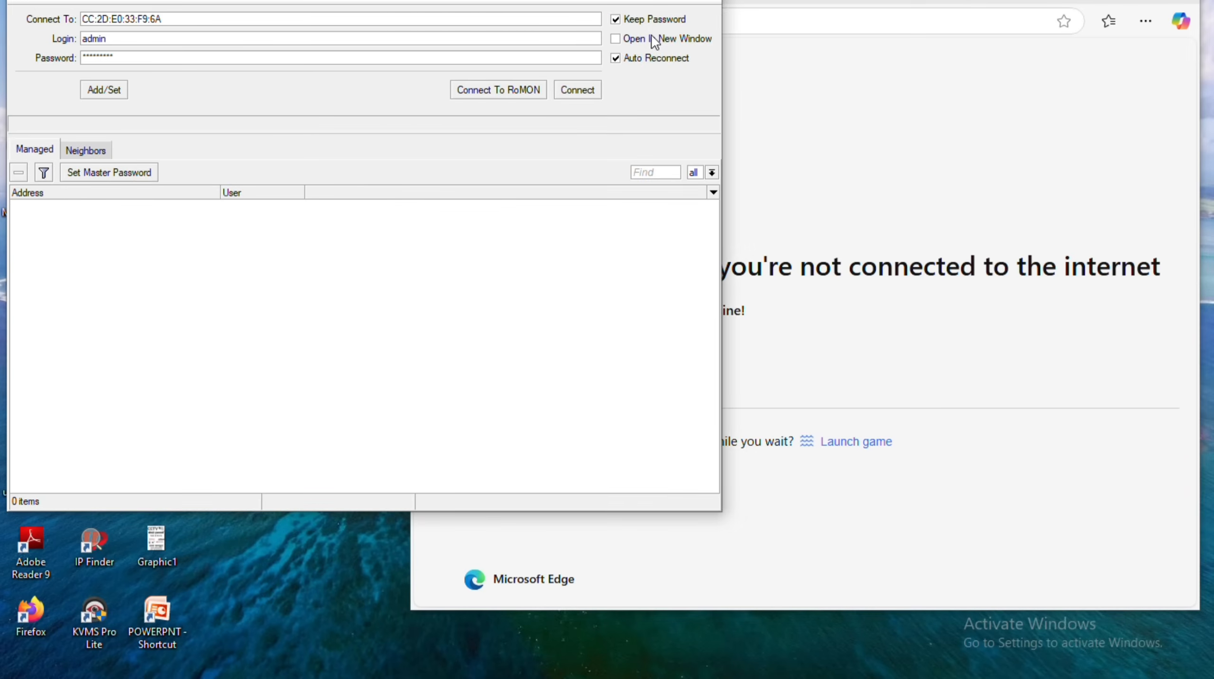
pyautogui.click(84, 151)
pyautogui.click(891, 5)
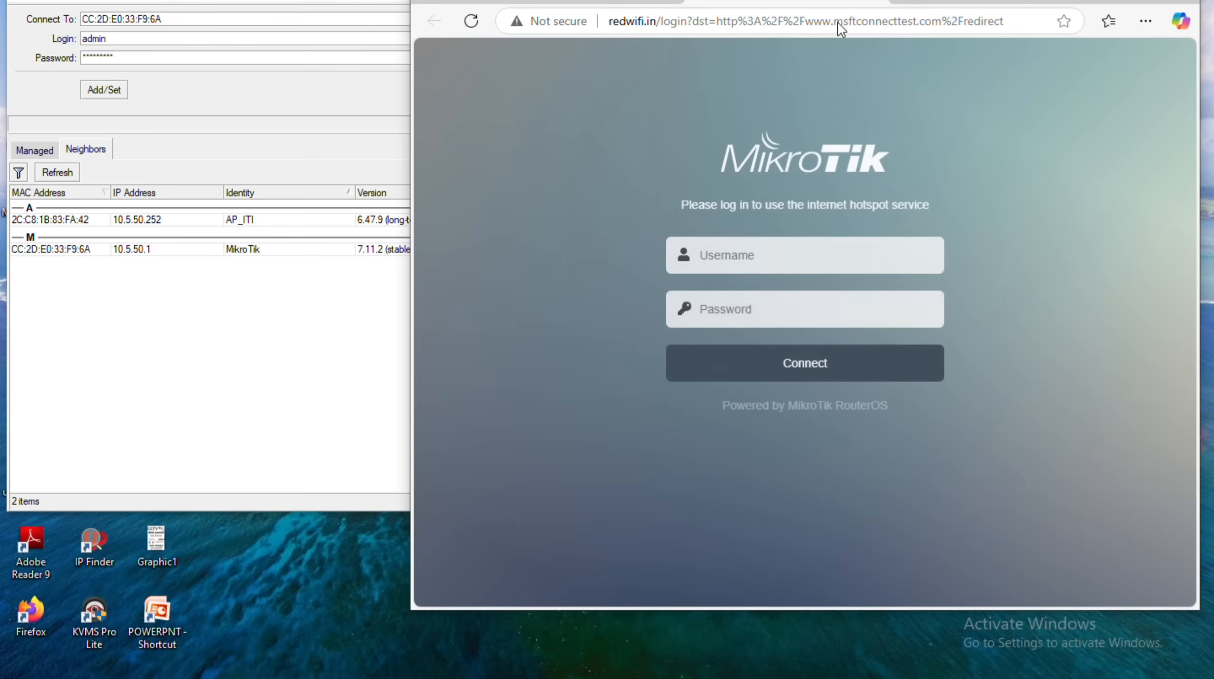
# Maximize Edge, dismiss the saved-info suggestions, and retry loading google.co.in.
pyautogui.press('super+Up')
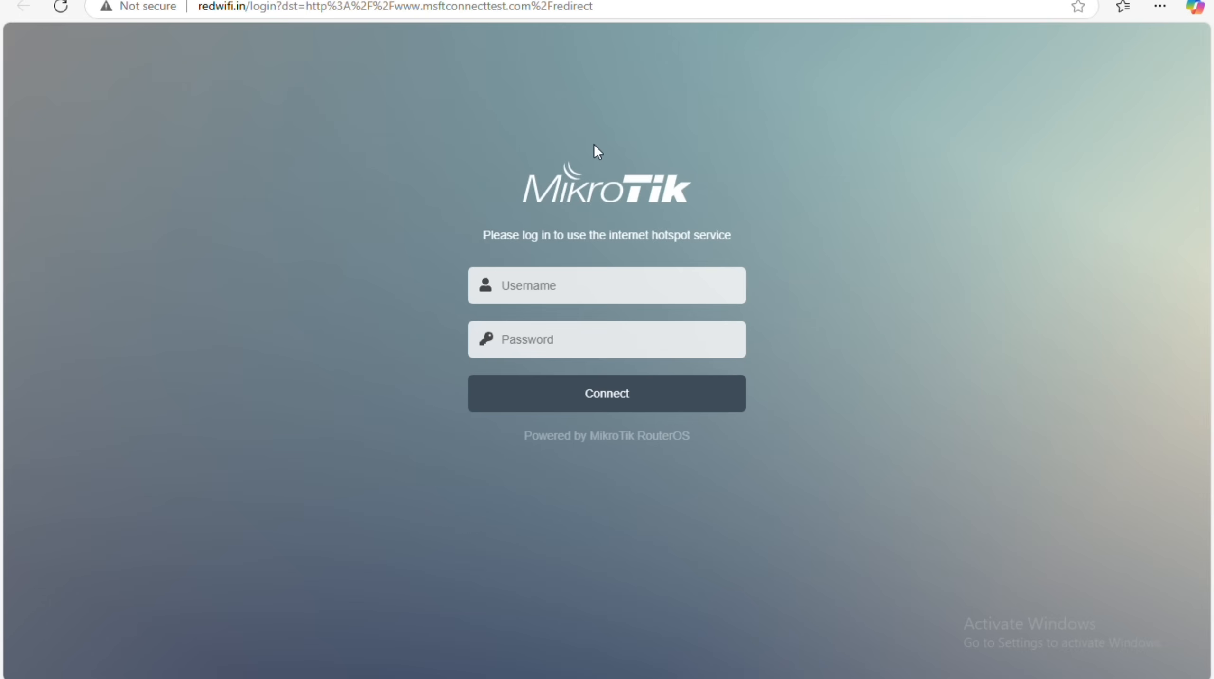
pyautogui.click(569, 287)
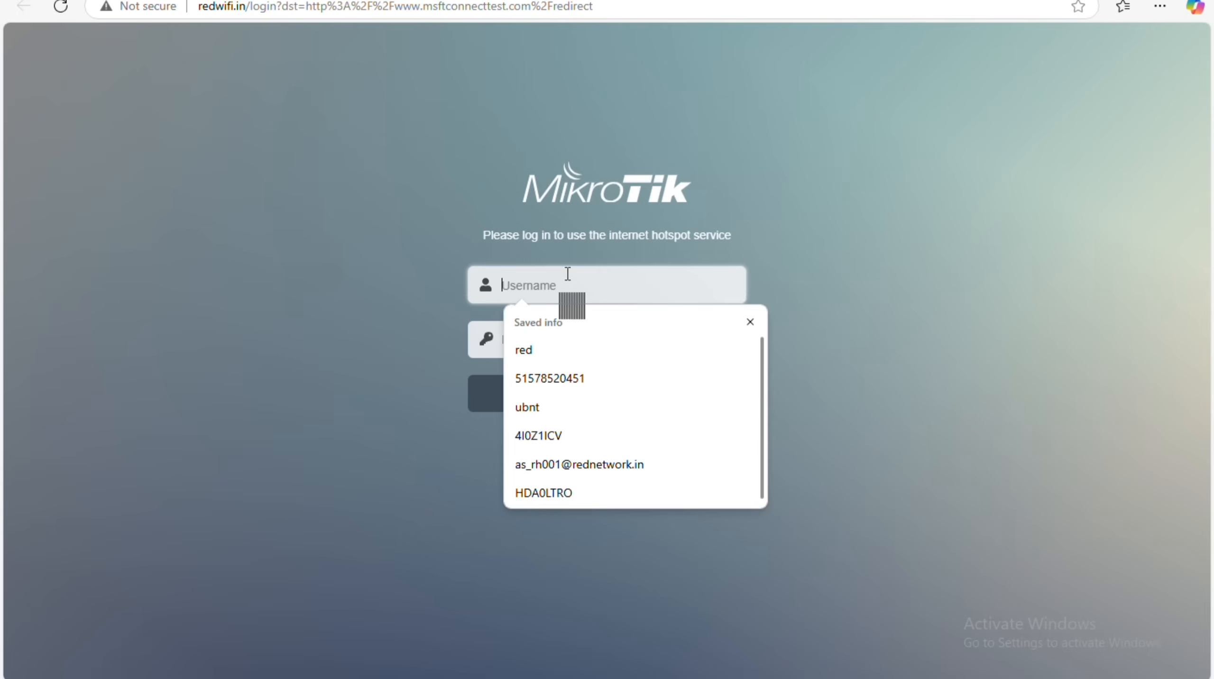
pyautogui.click(448, 371)
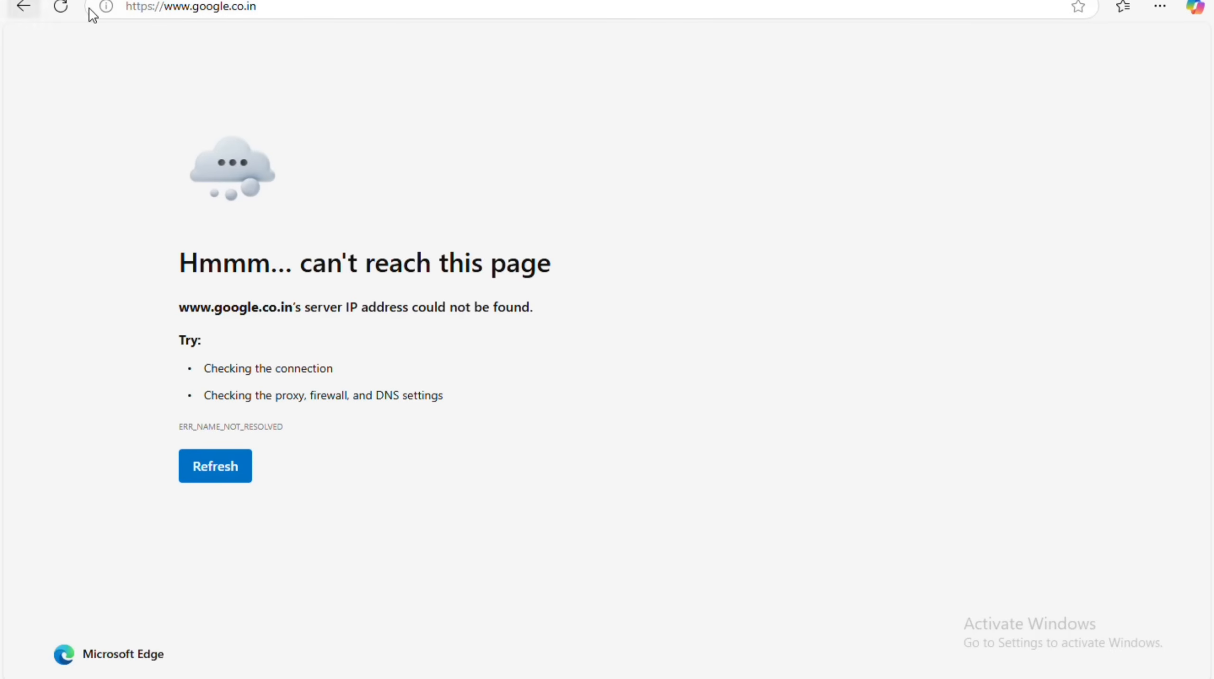
pyautogui.click(64, 6)
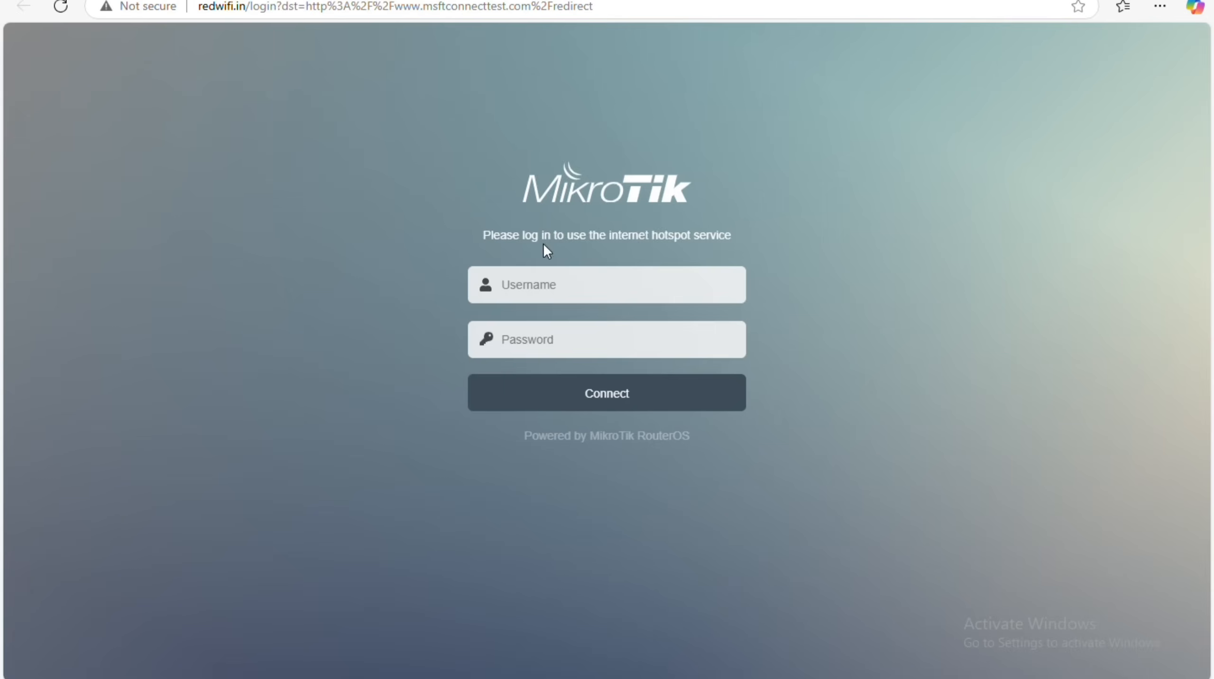
# Sign in to the redwifi.in hotspot as 'admin' with the account password, showing it first.
pyautogui.click(556, 276)
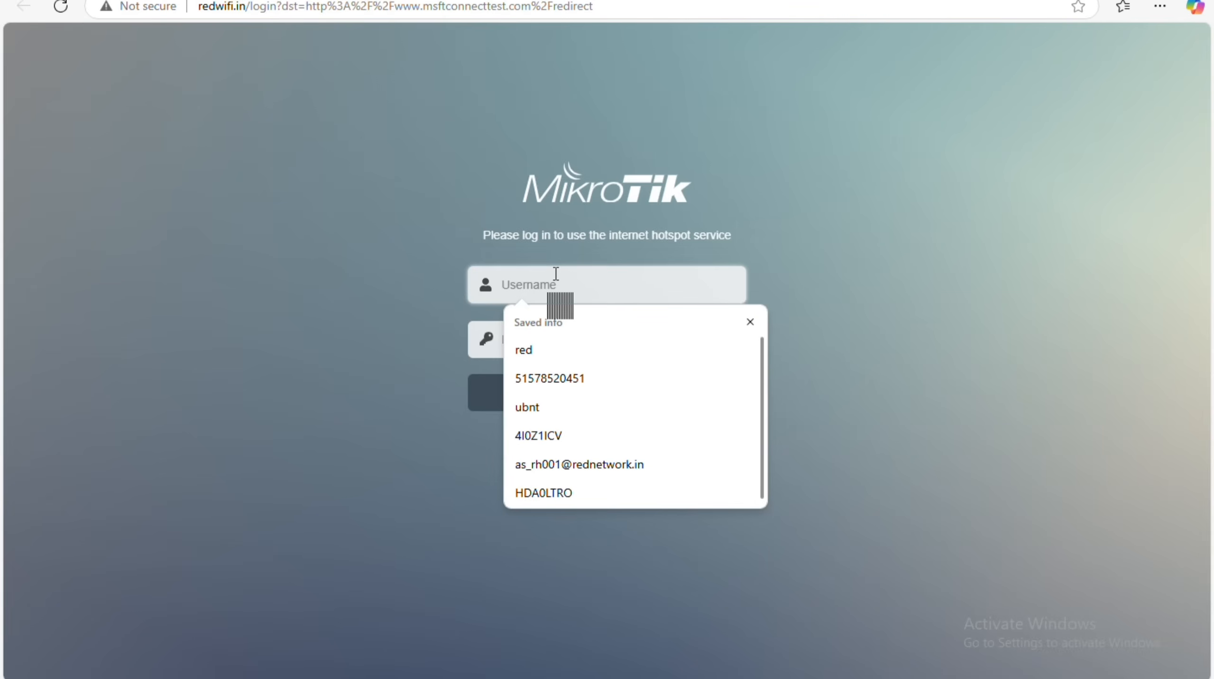
pyautogui.write('ad')
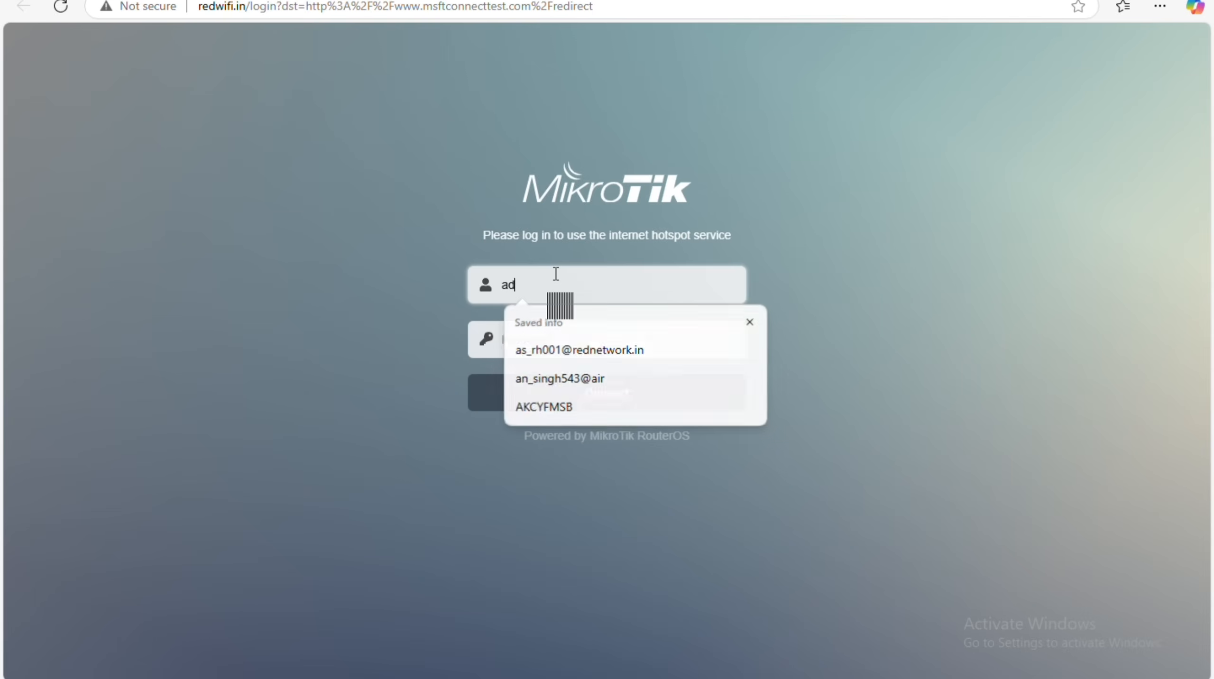
pyautogui.write('min')
pyautogui.press('Tab')
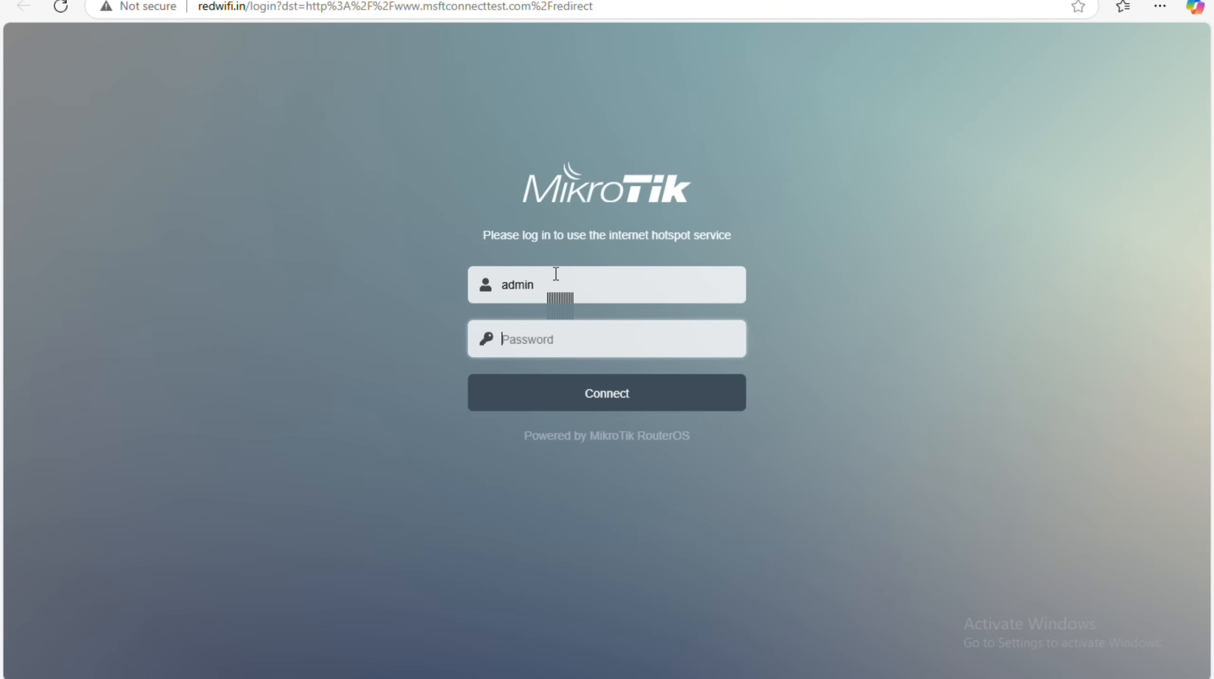
pyautogui.write('••••')
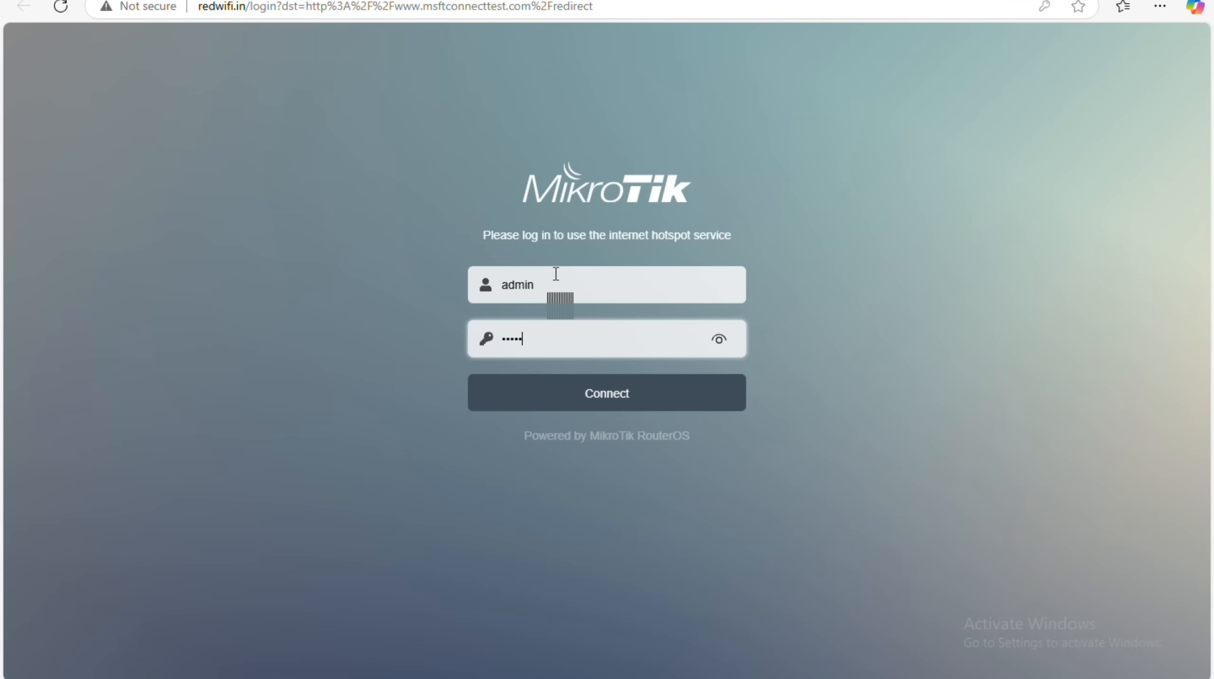
pyautogui.write('5')
pyautogui.click(726, 351)
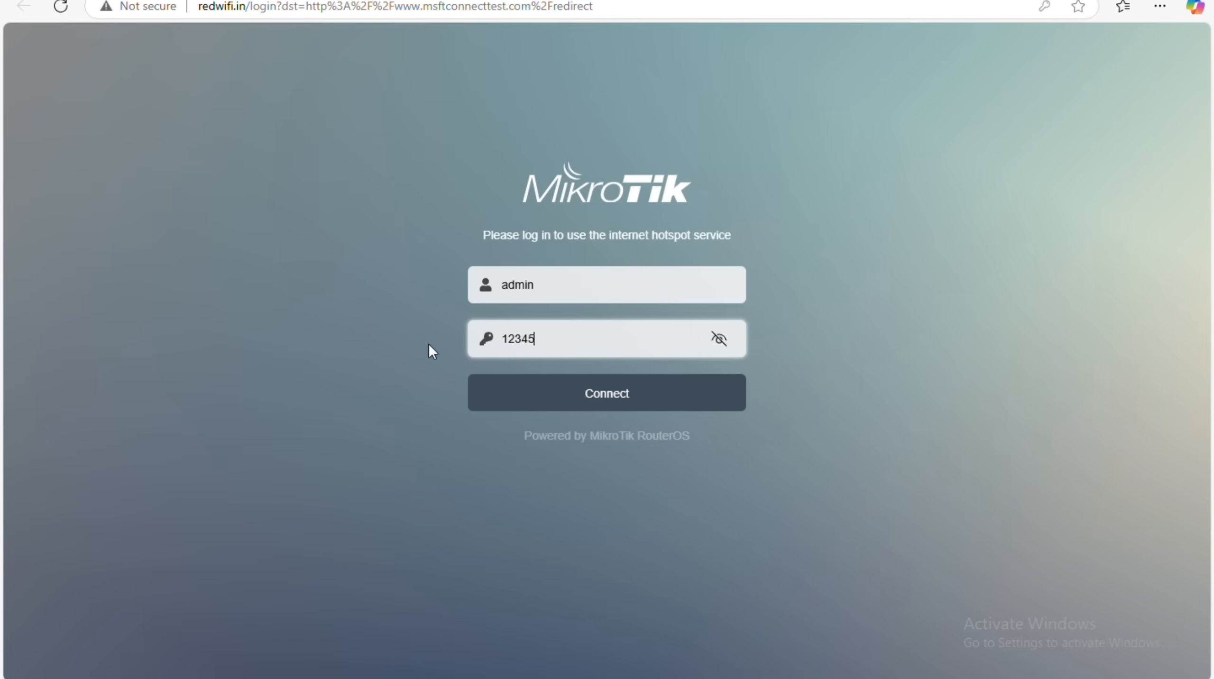
pyautogui.click(613, 387)
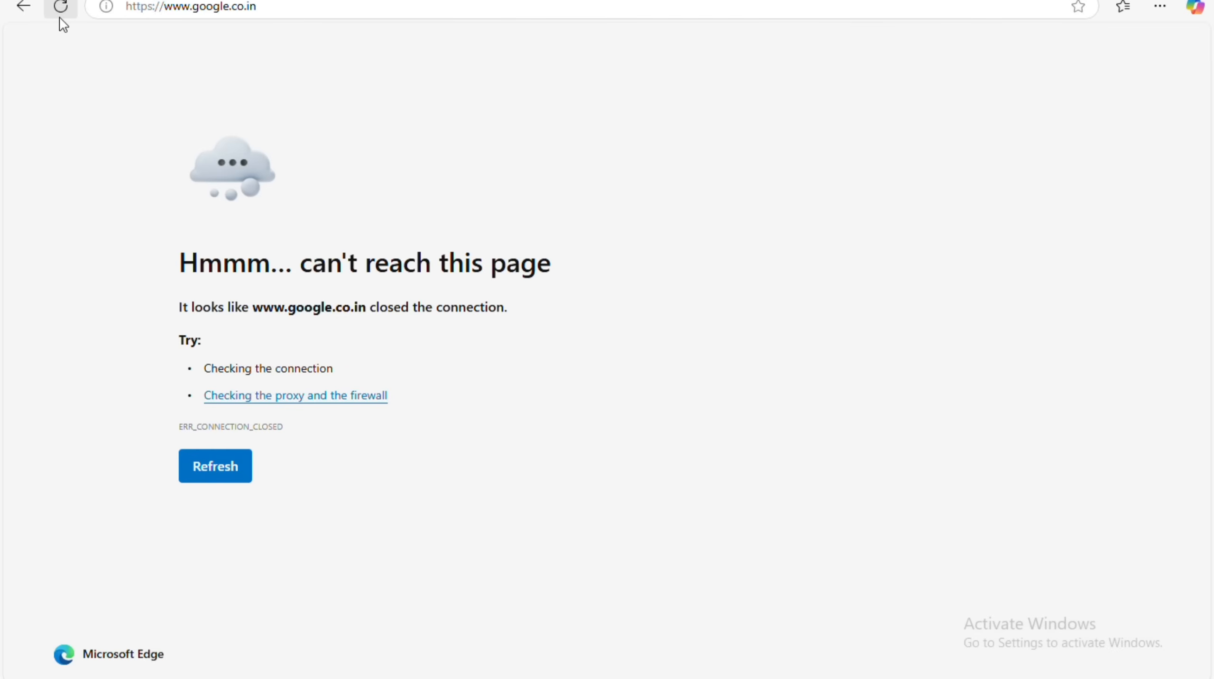
# Reload google.co.in, dismiss the Chrome recommendation popup, and flip between the MSN and Google tabs.
pyautogui.click(60, 9)
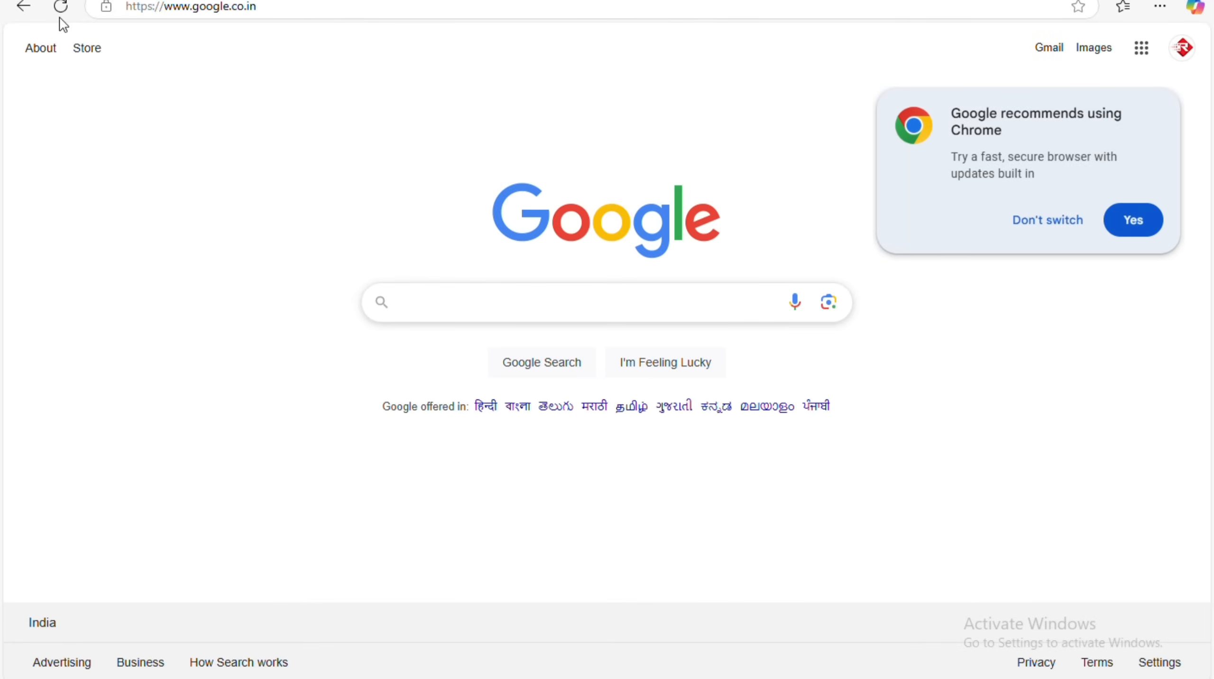
pyautogui.click(1017, 221)
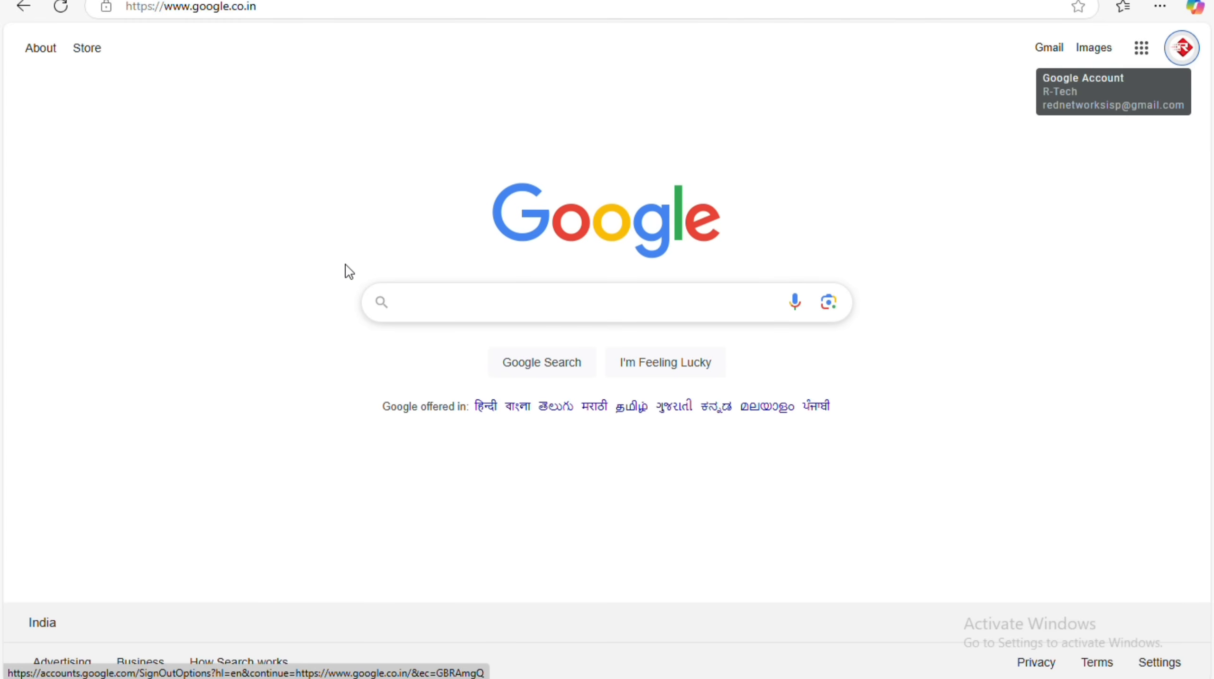
pyautogui.click(376, 1)
pyautogui.click(440, 1)
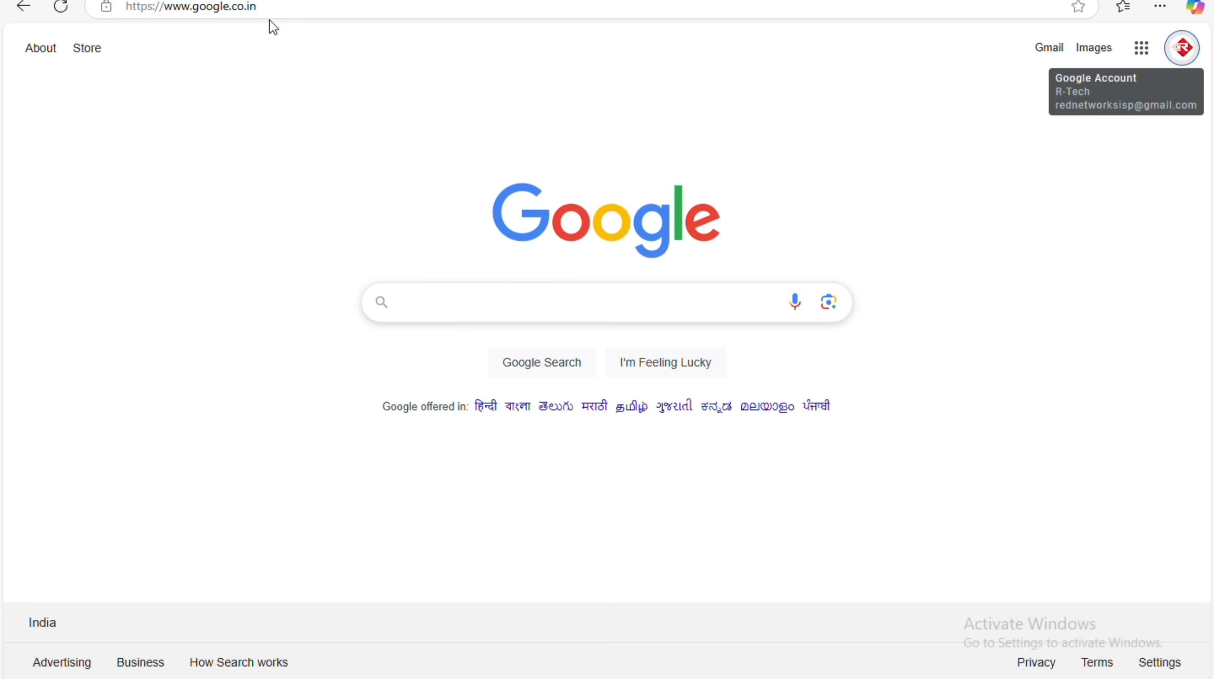
pyautogui.click(397, 1)
pyautogui.click(398, 2)
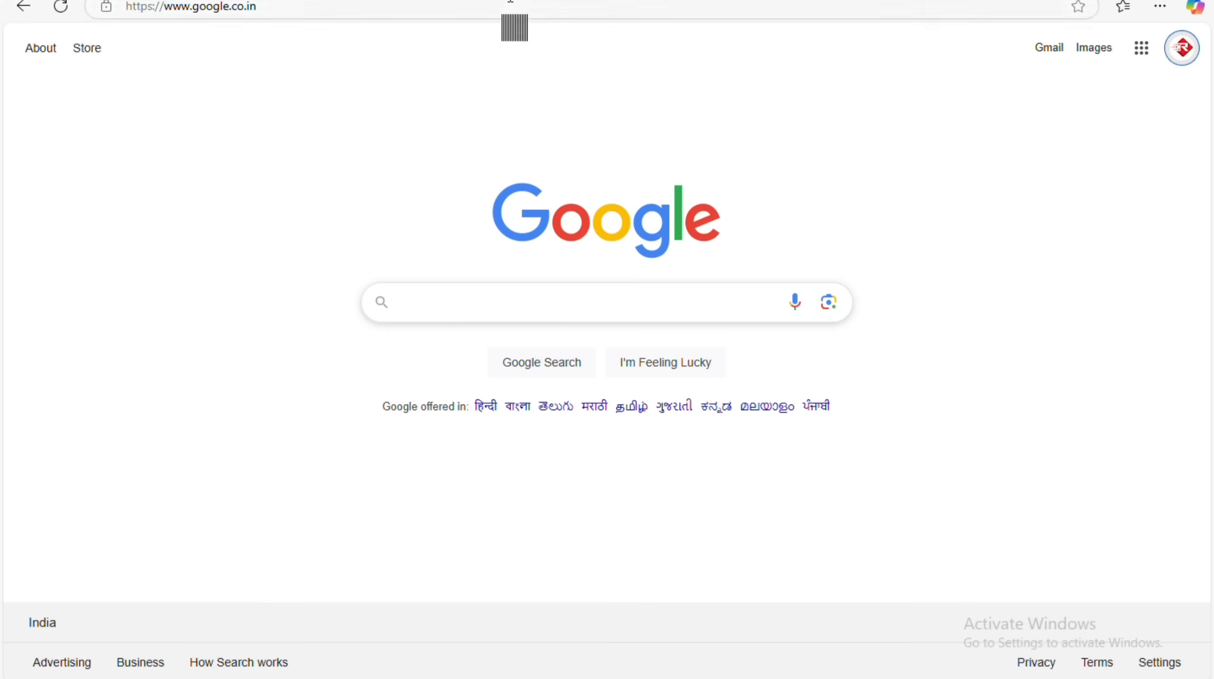
# Navigate the Google tab to redwifi.in/status to see the hotspot session details.
pyautogui.click(511, 1)
pyautogui.write('redwi')
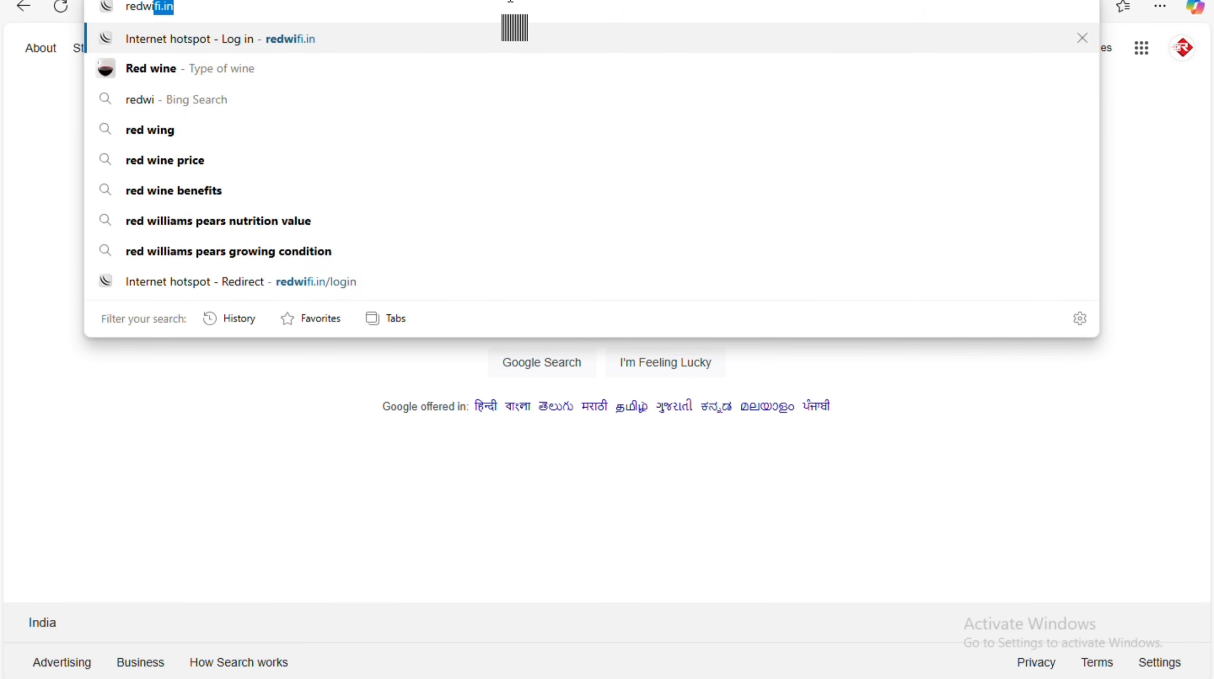
pyautogui.press('Return')
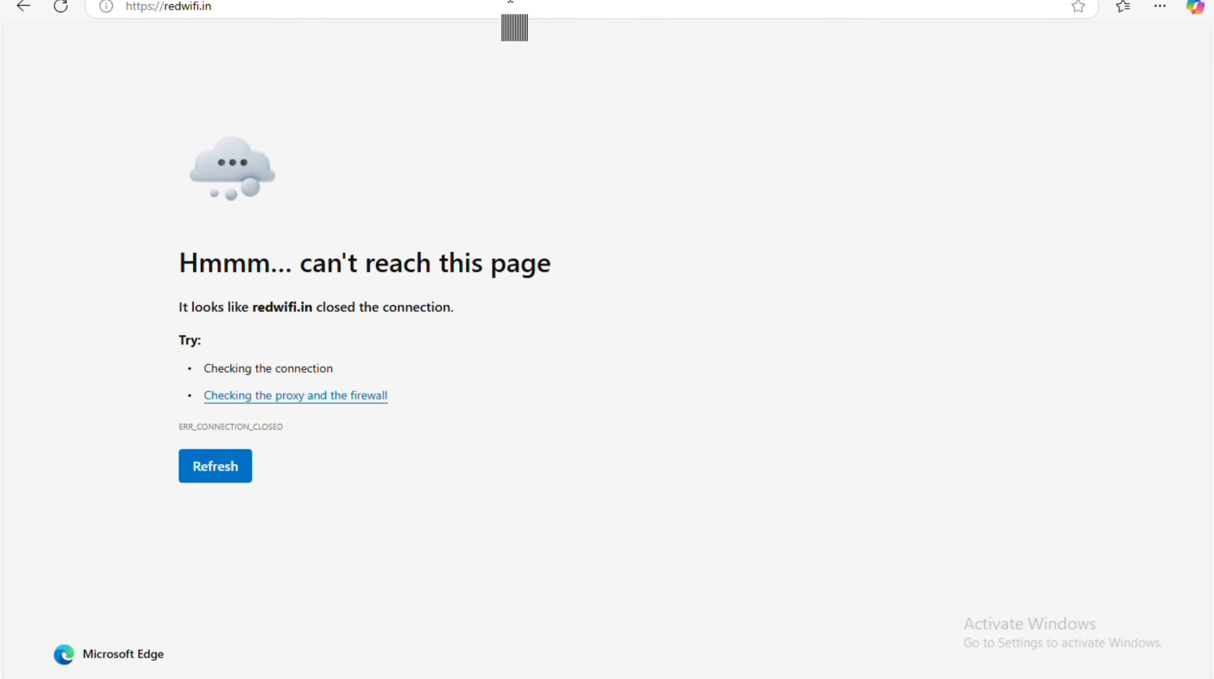
pyautogui.click(511, 1)
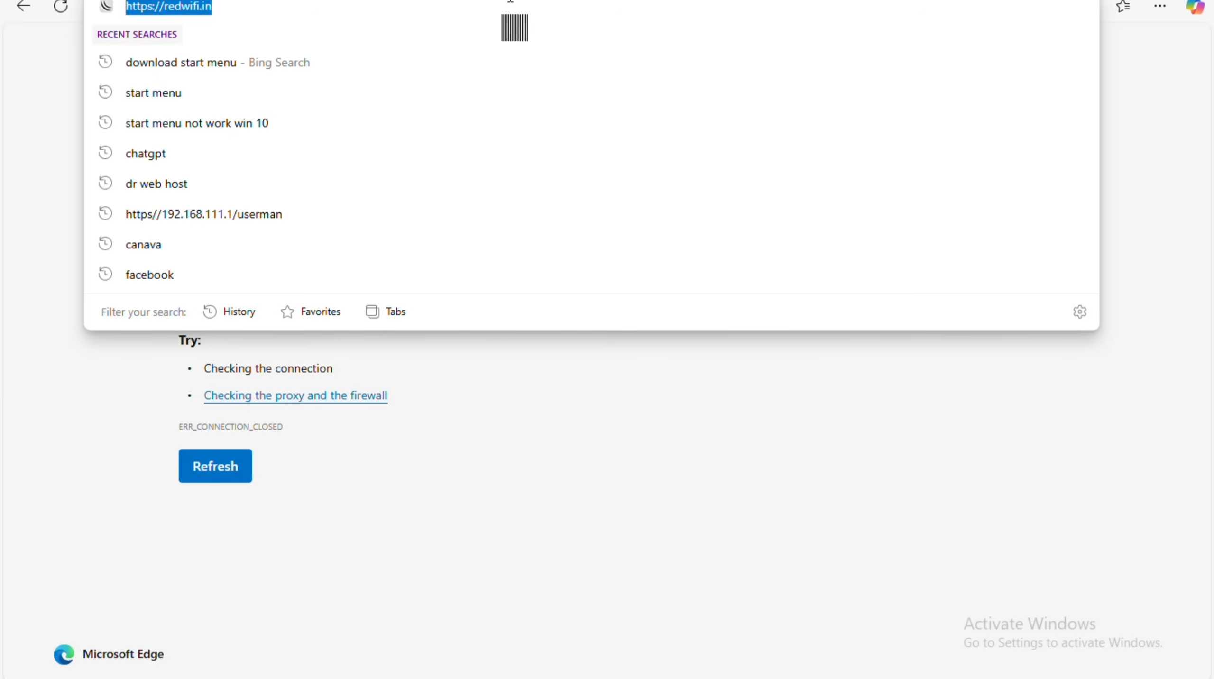
pyautogui.click(510, 1)
pyautogui.write('/s')
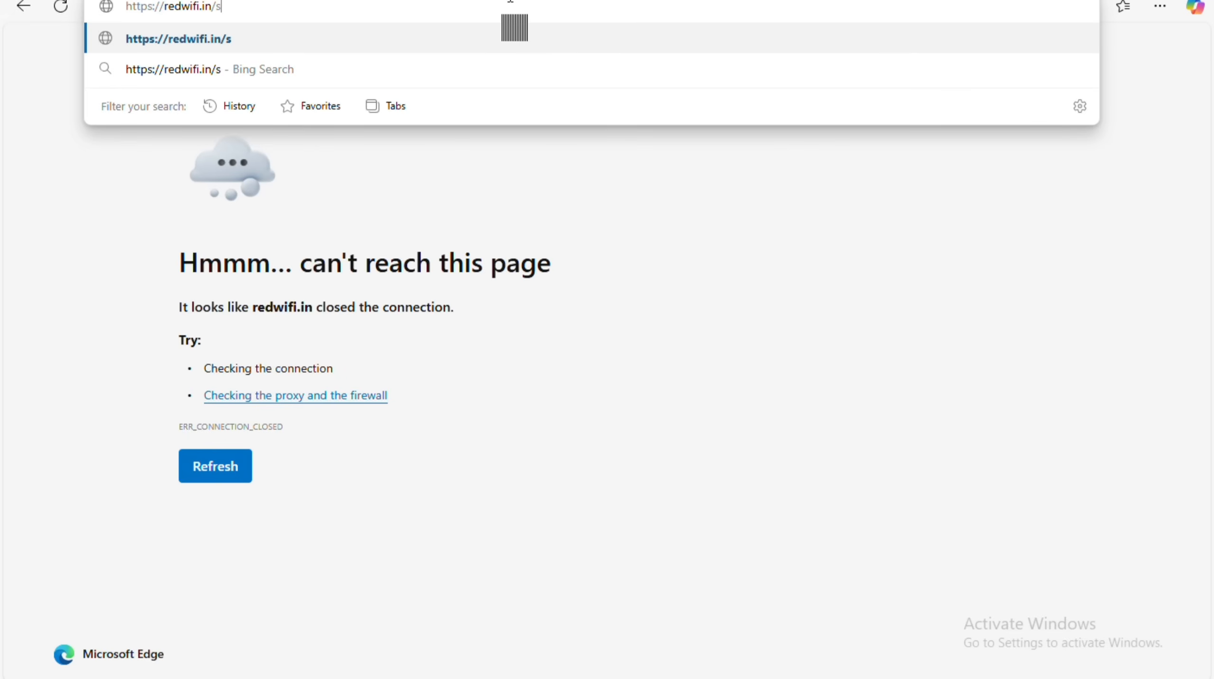
pyautogui.write('tatus')
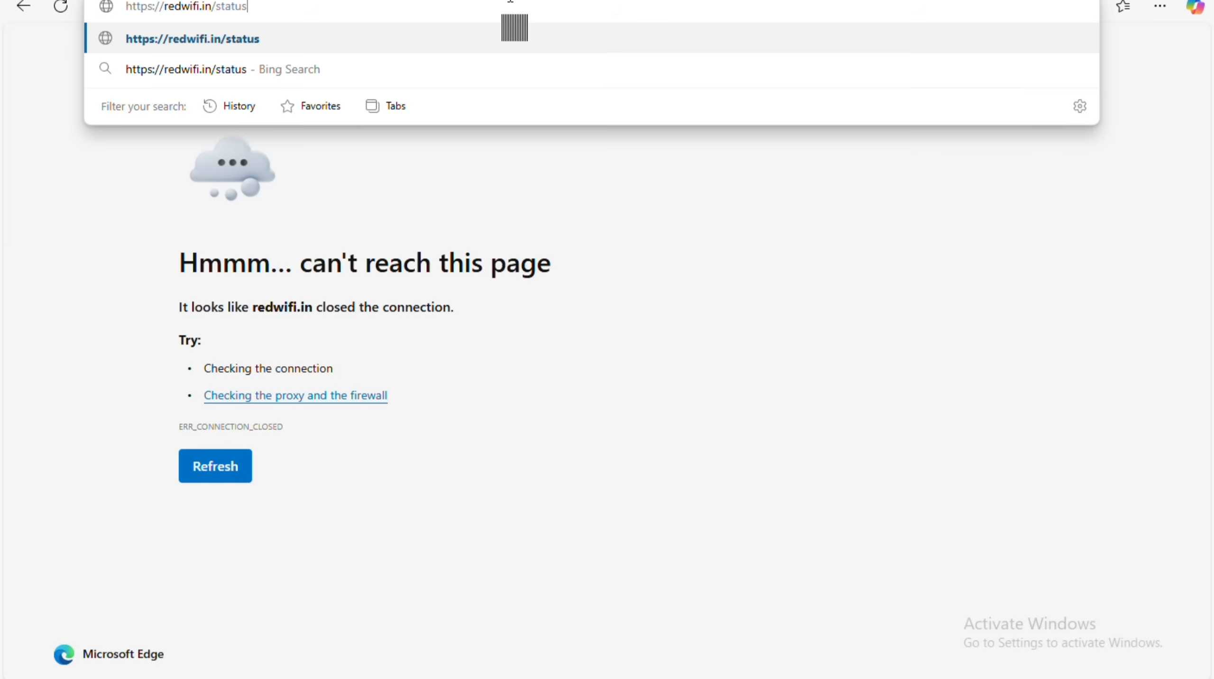
pyautogui.press('Return')
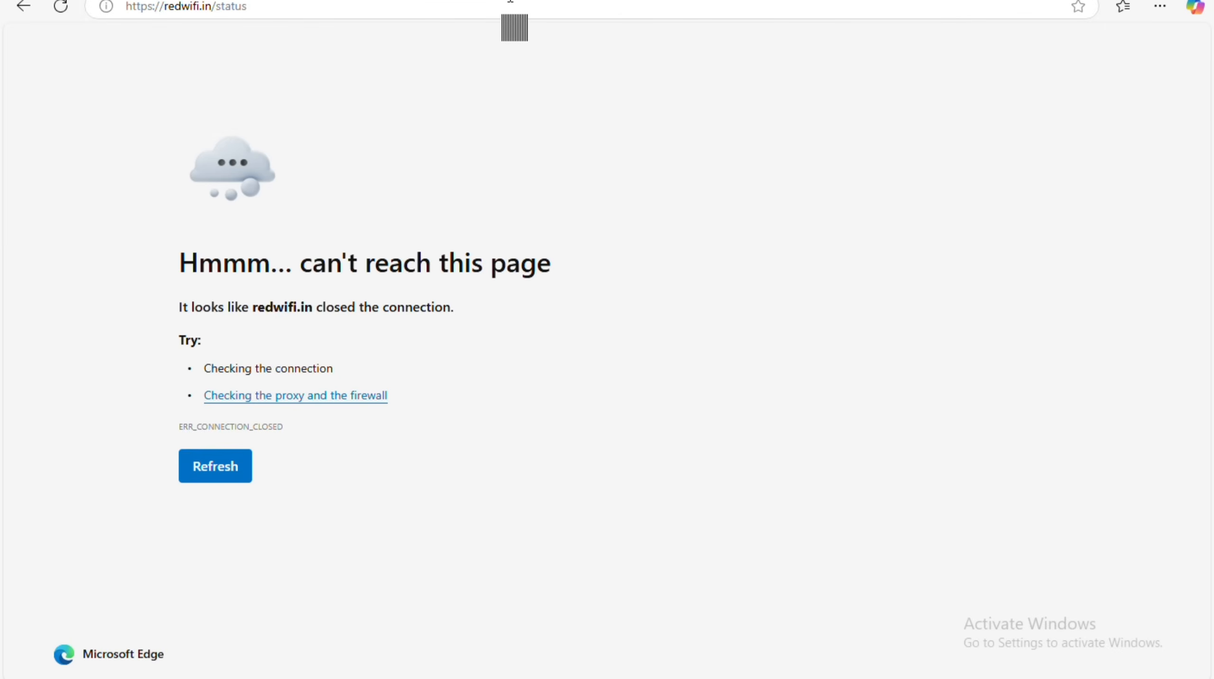
pyautogui.click(183, 17)
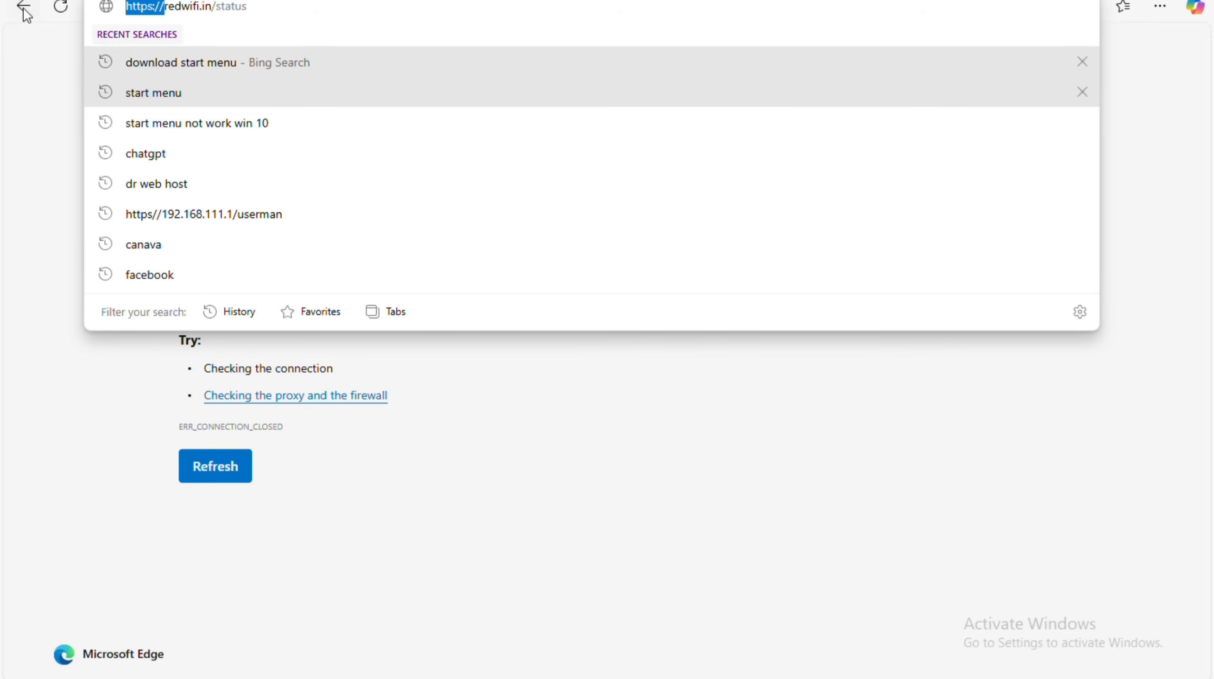
pyautogui.write('redwifi.in/status')
pyautogui.press('Return')
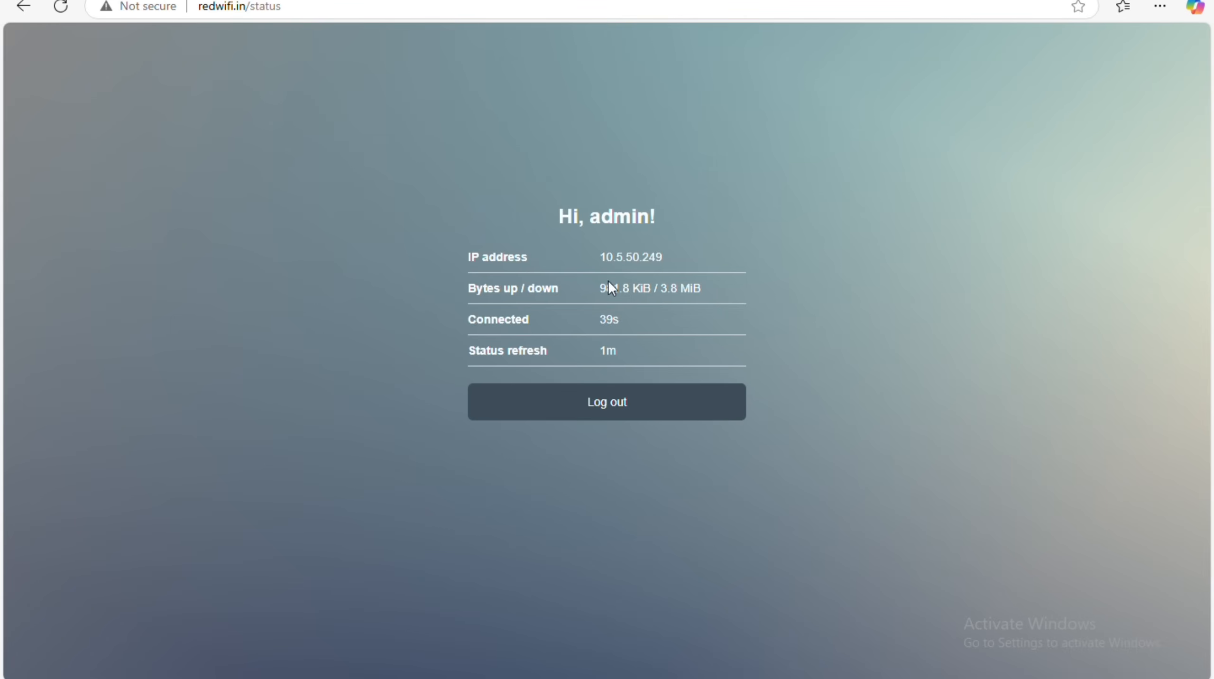
# Log out of the hotspot session on the status page, then choose Log in to return.
pyautogui.click(577, 401)
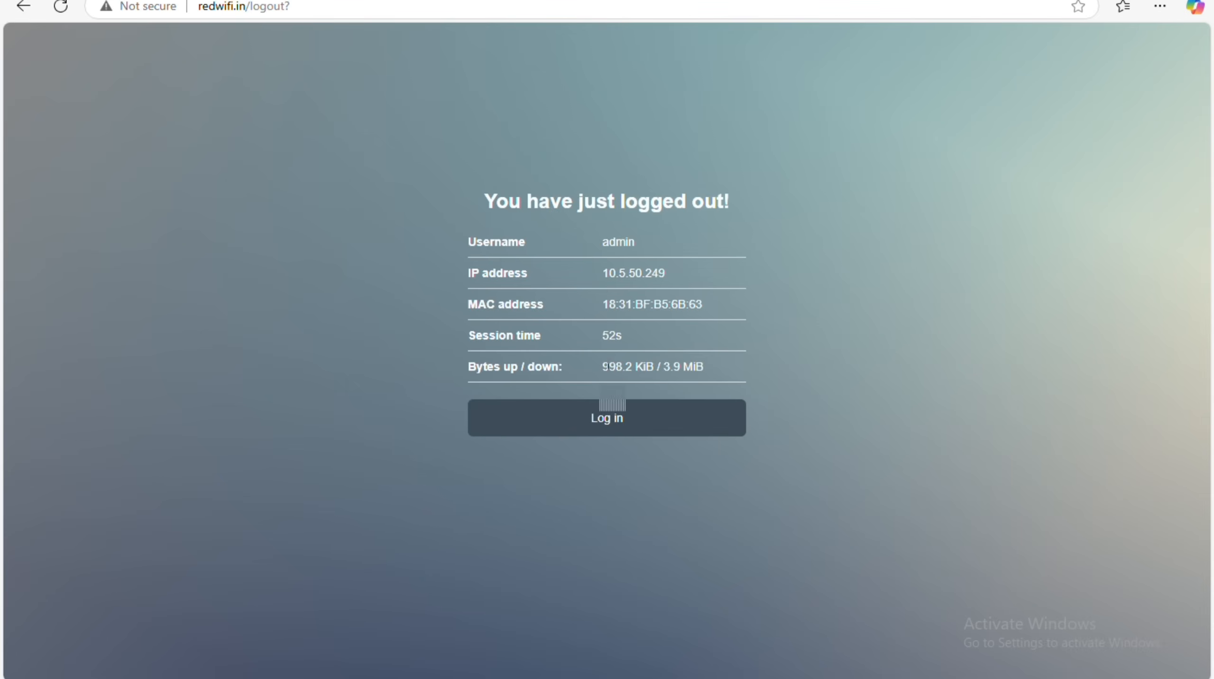
pyautogui.click(616, 410)
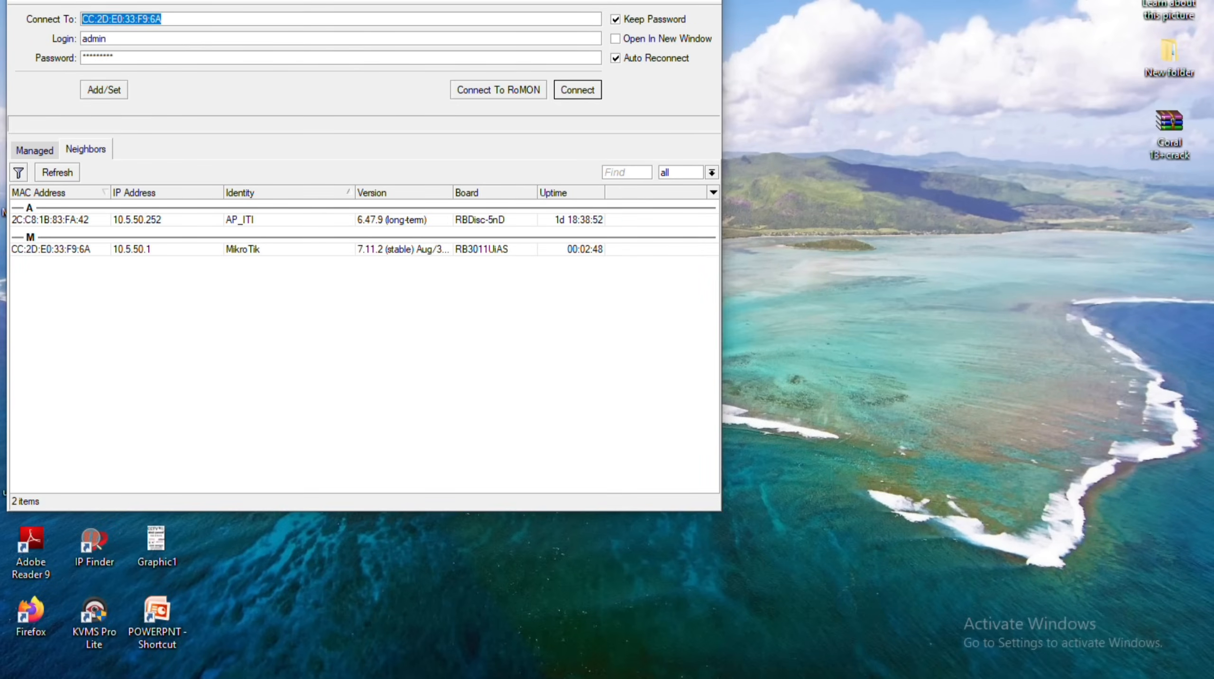
# Reconnect WinBox to the router, open IP > Hotspot, and glance at the Users list.
pyautogui.press('Return')
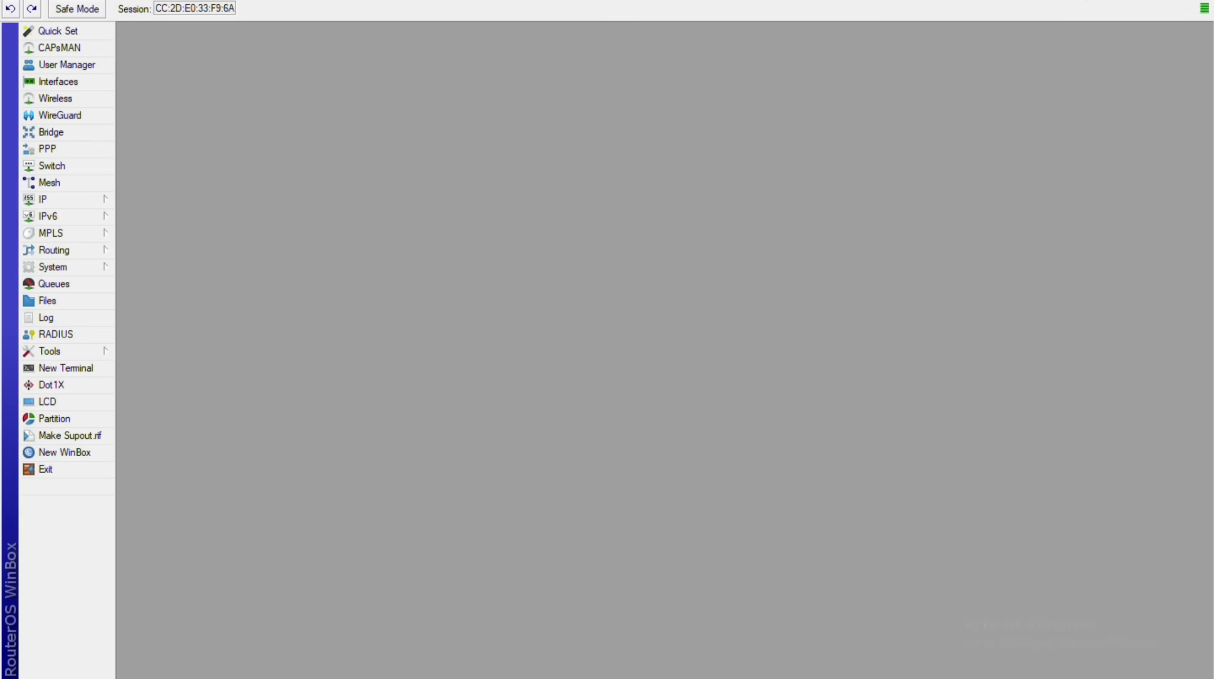
pyautogui.click(50, 200)
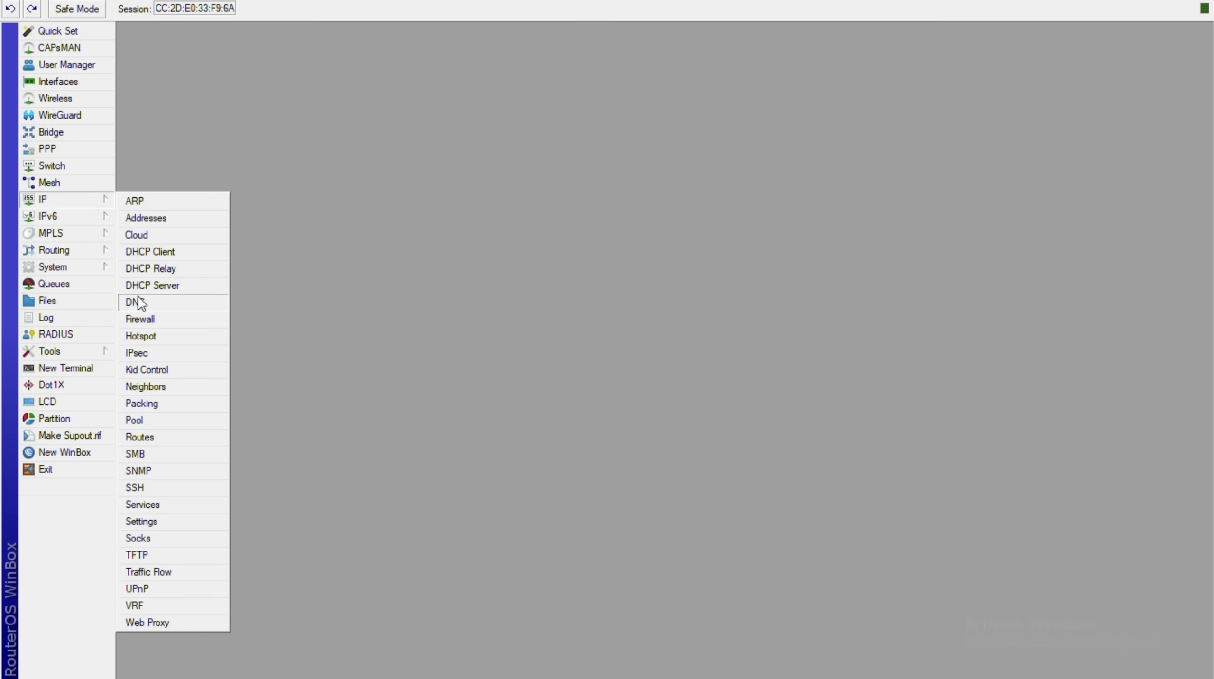
pyautogui.click(139, 334)
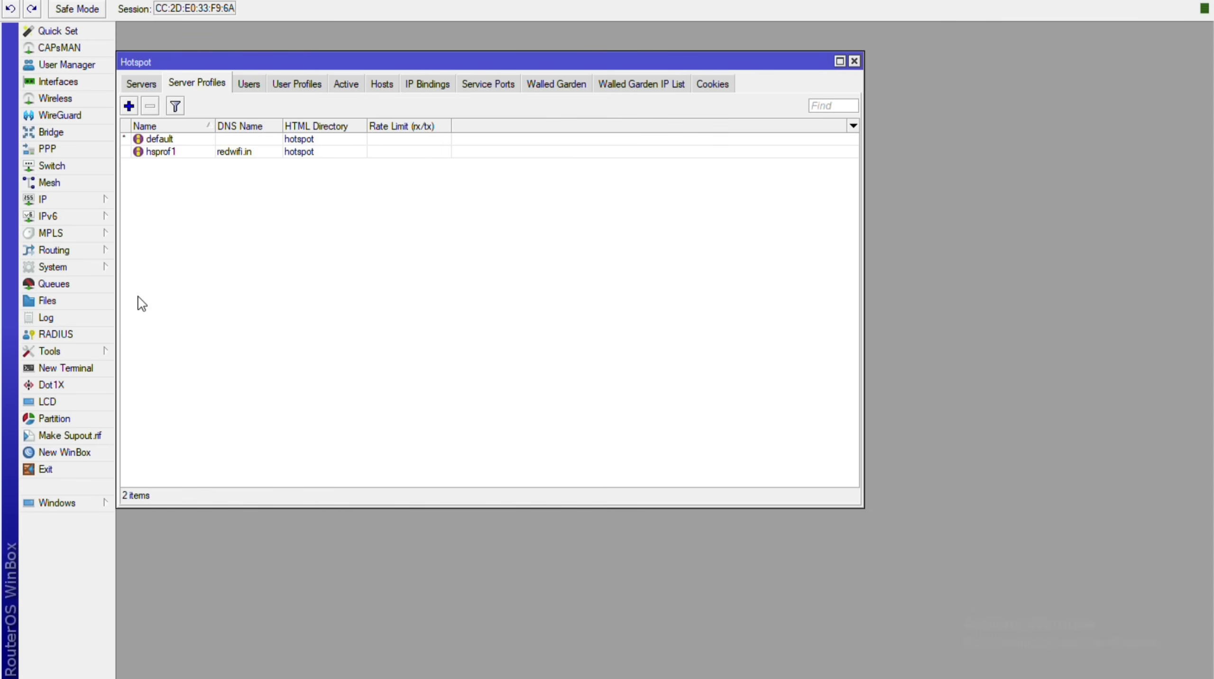
pyautogui.press('Right')
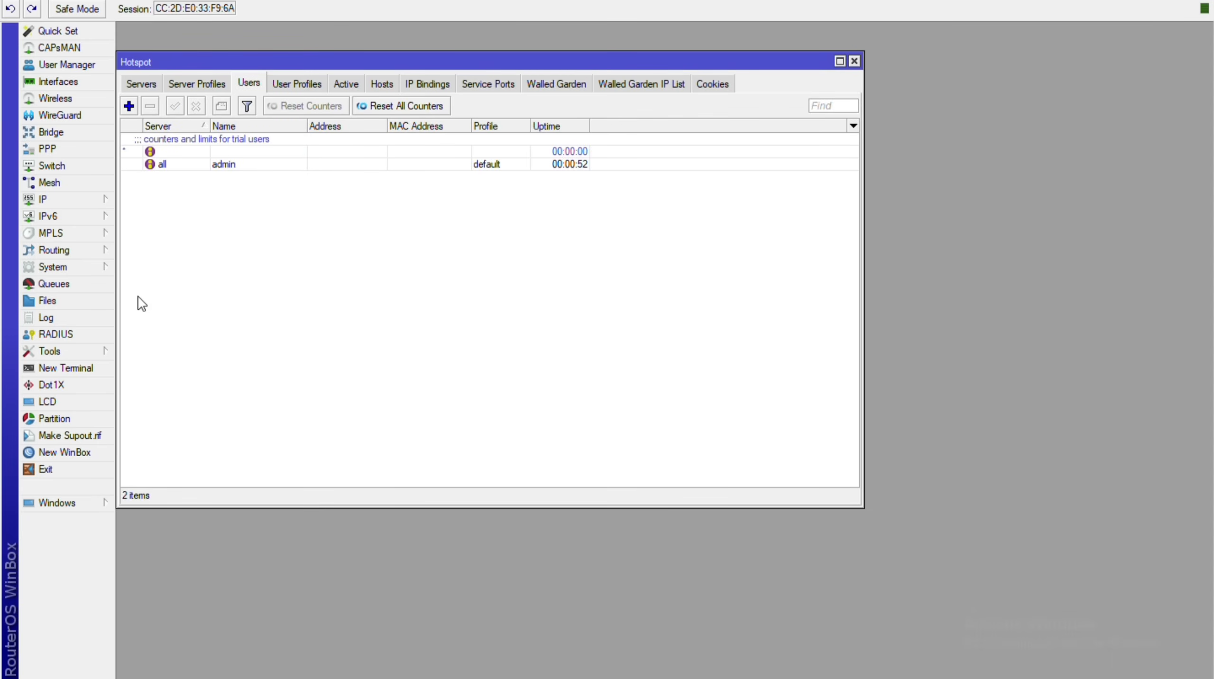
pyautogui.press('Left')
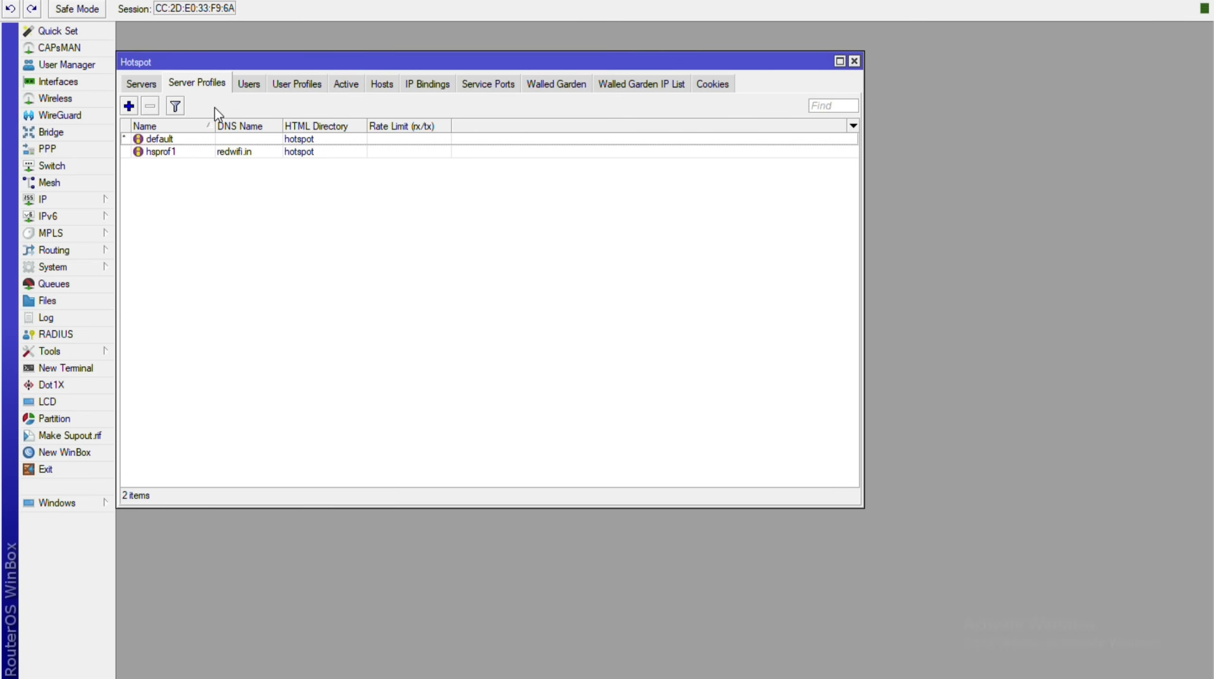
# Inspect and close the hsprof1 profile, then view the hotspot servers list showing hotspot1 on bridge2.
pyautogui.doubleClick(190, 152)
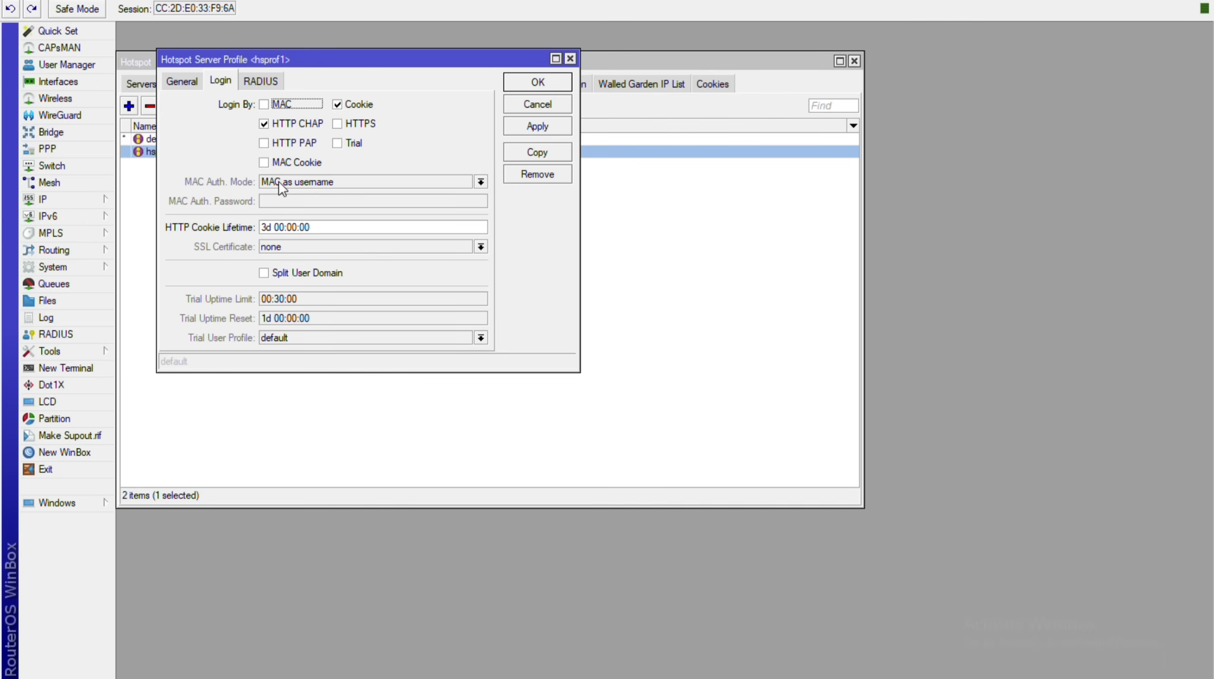
pyautogui.click(570, 58)
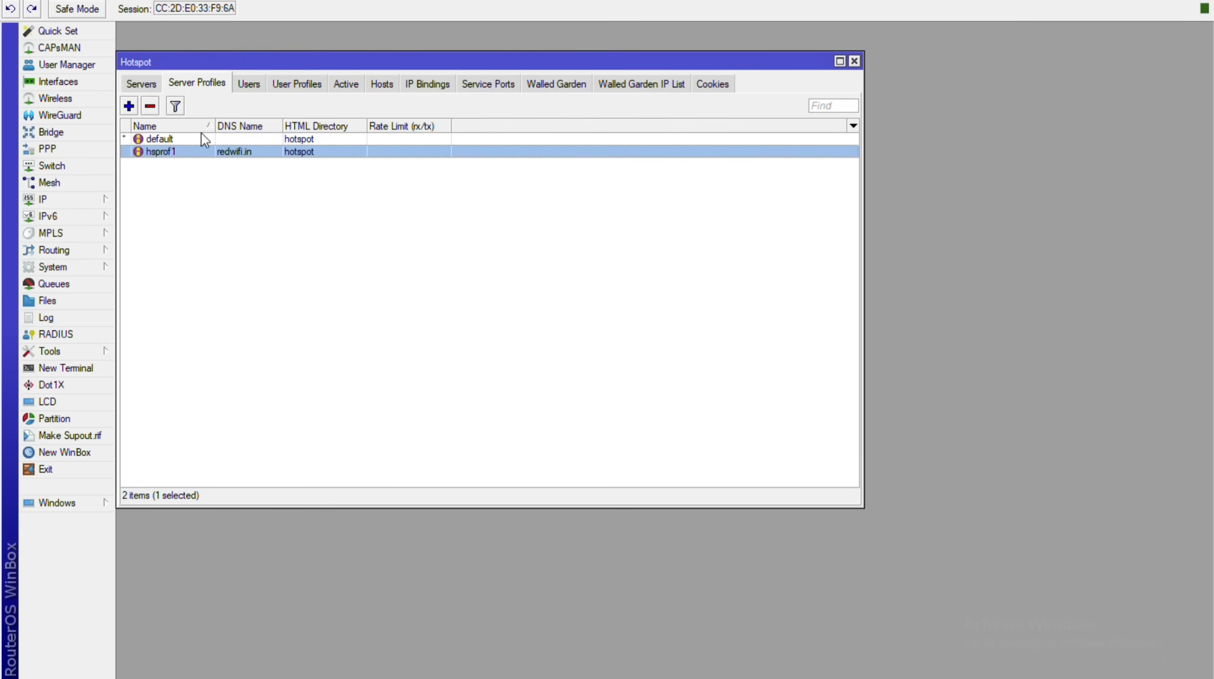
pyautogui.moveTo(222, 67); pyautogui.dragTo(237, 67)
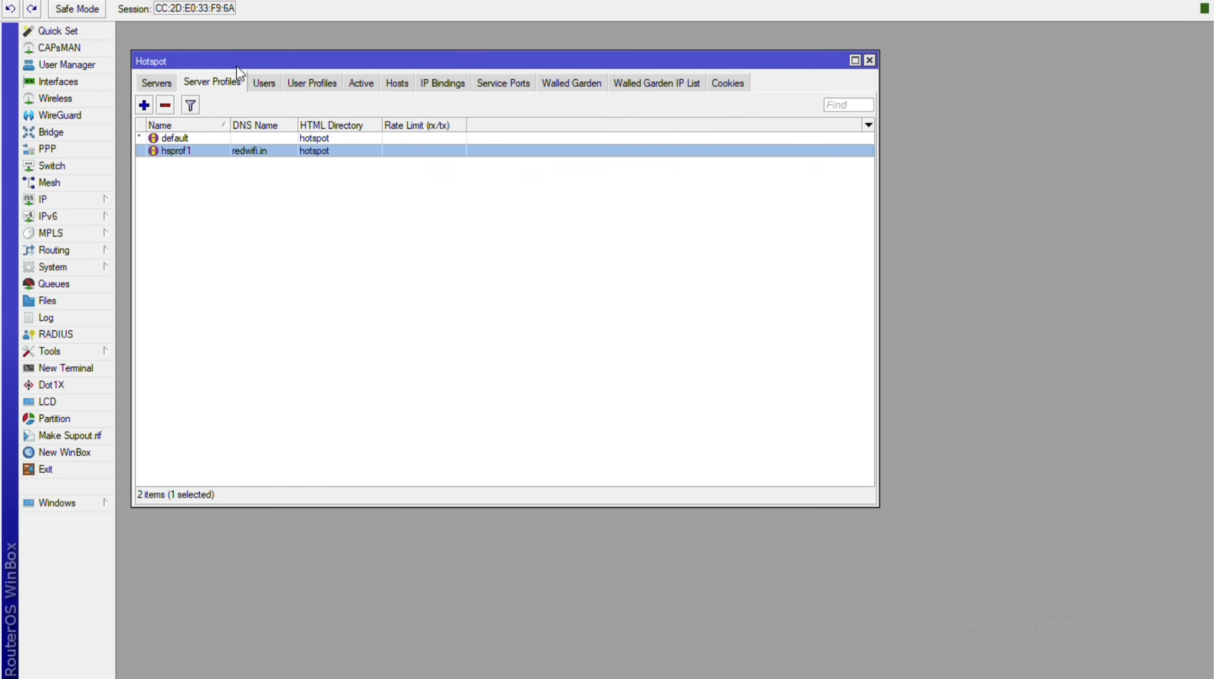
pyautogui.press('Escape')
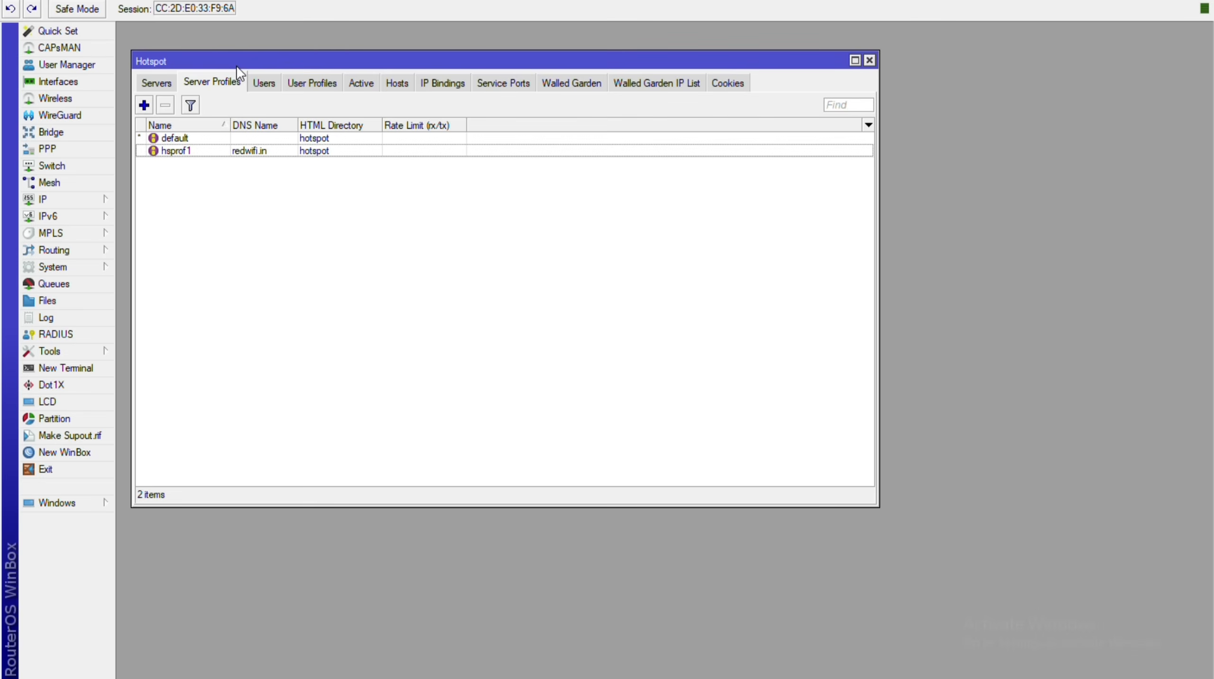
pyautogui.click(157, 82)
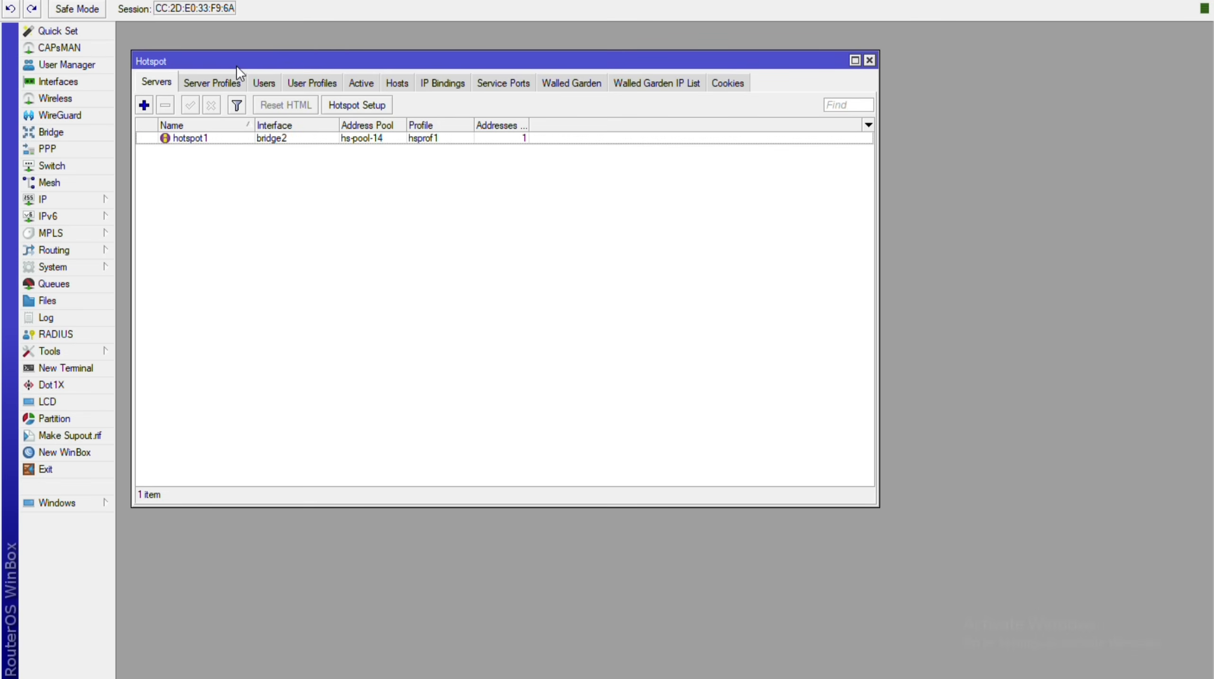
# Open the hsprof1 server profile and tick Trial login.
pyautogui.click(212, 83)
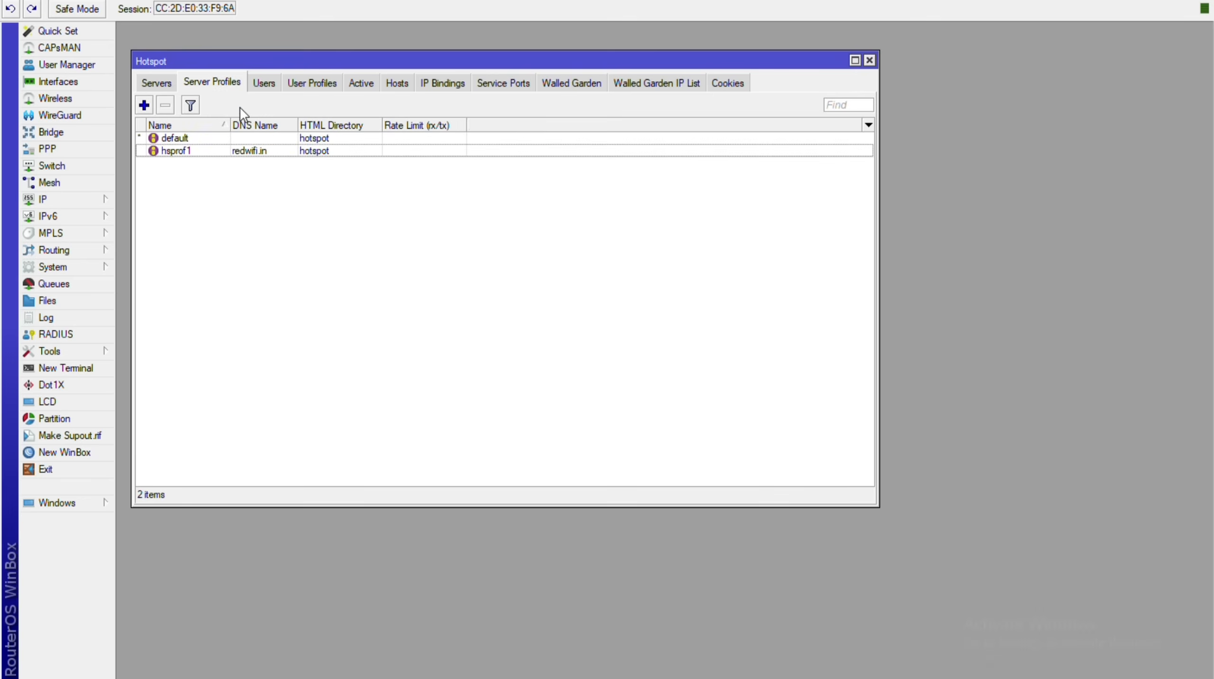
pyautogui.doubleClick(199, 151)
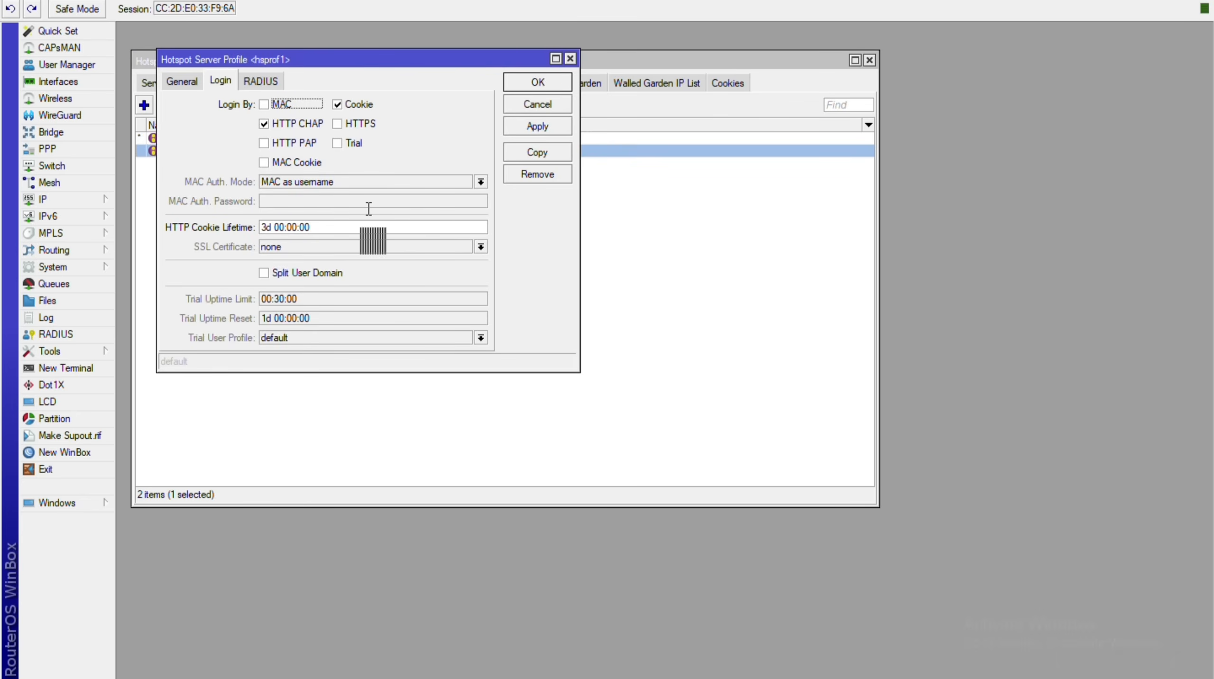
pyautogui.click(337, 144)
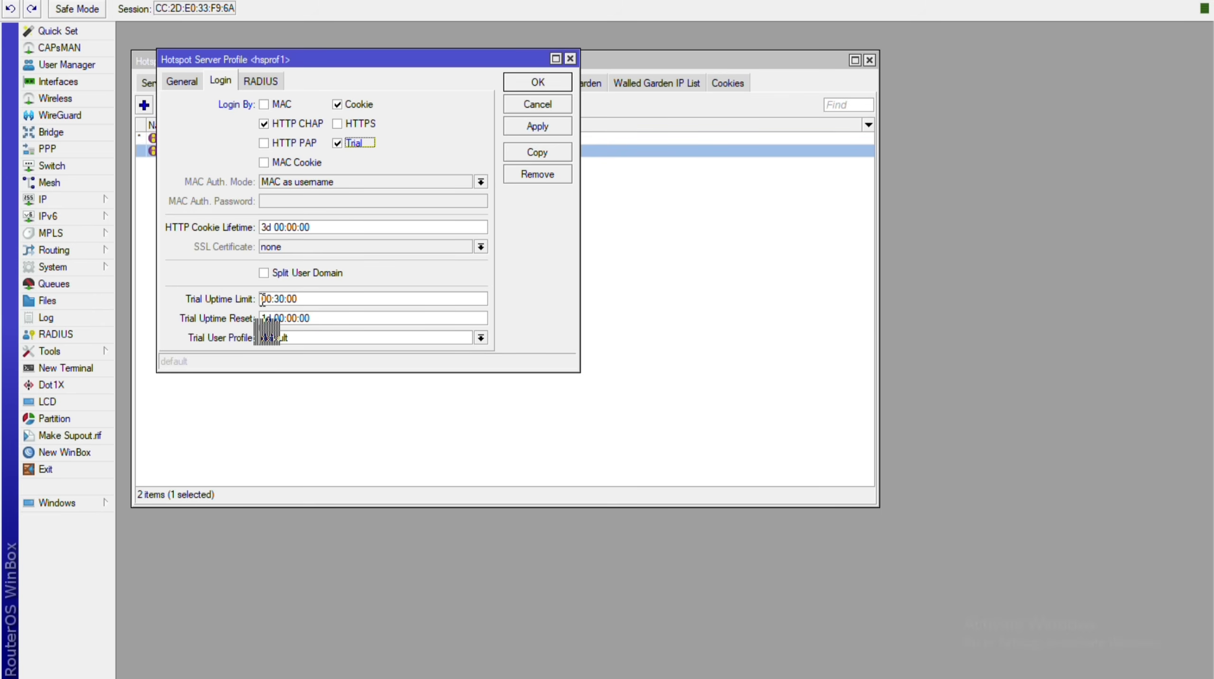
# Set the trial uptime limit to 00:30:00.
pyautogui.doubleClick(262, 299)
pyautogui.write('10')
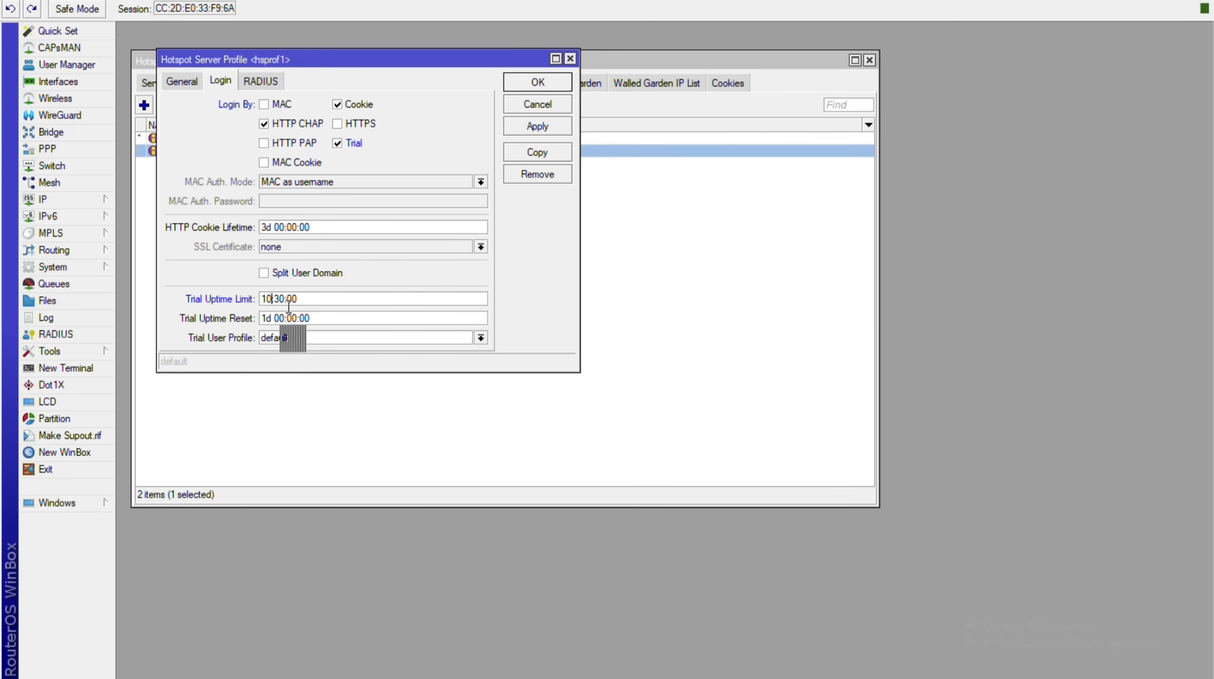
pyautogui.press('BackSpace')
pyautogui.press('BackSpace')
pyautogui.write('00')
pyautogui.doubleClick(280, 300)
pyautogui.write('15')
pyautogui.press('BackSpace')
pyautogui.press('BackSpace')
pyautogui.write('30')
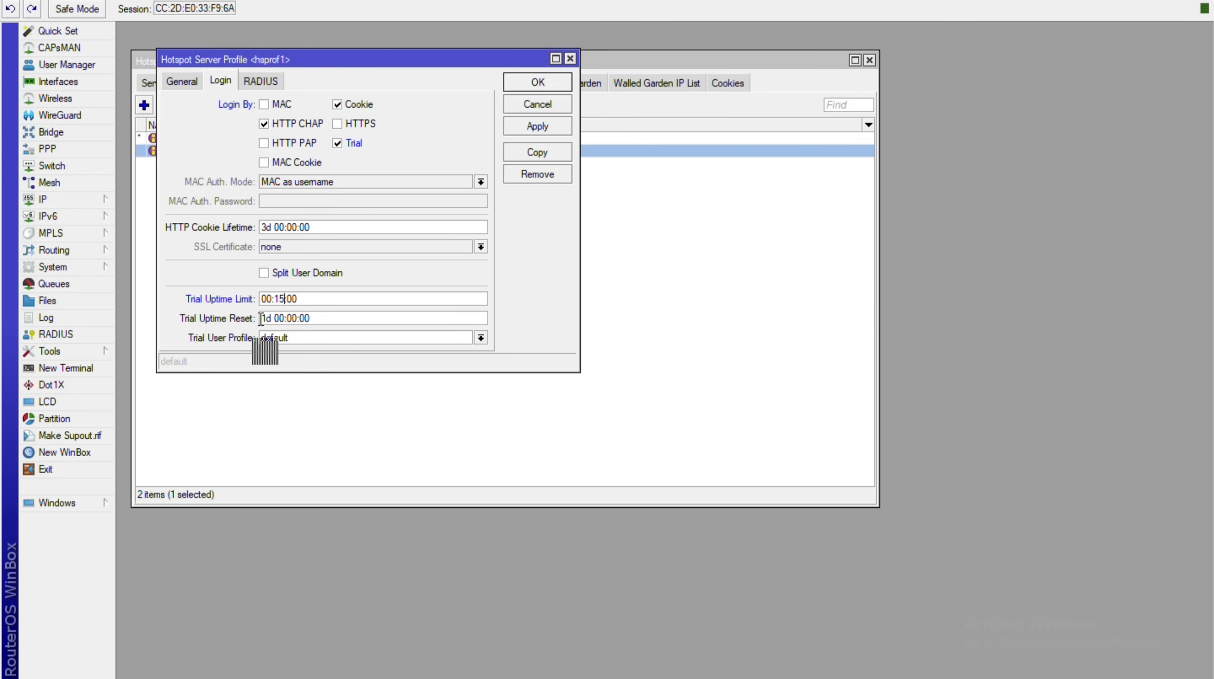
# Set Trial Uptime Reset to 7d with the default trial user profile, then apply and close hsprof1.
pyautogui.click(260, 318)
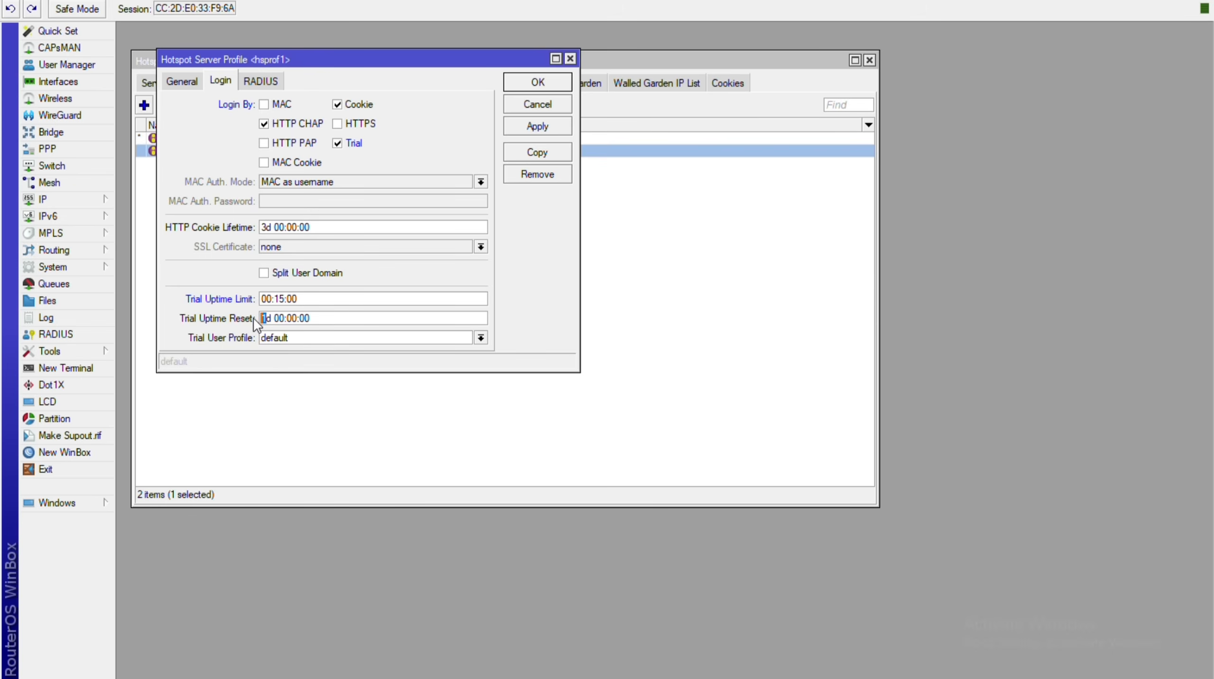
pyautogui.write('7')
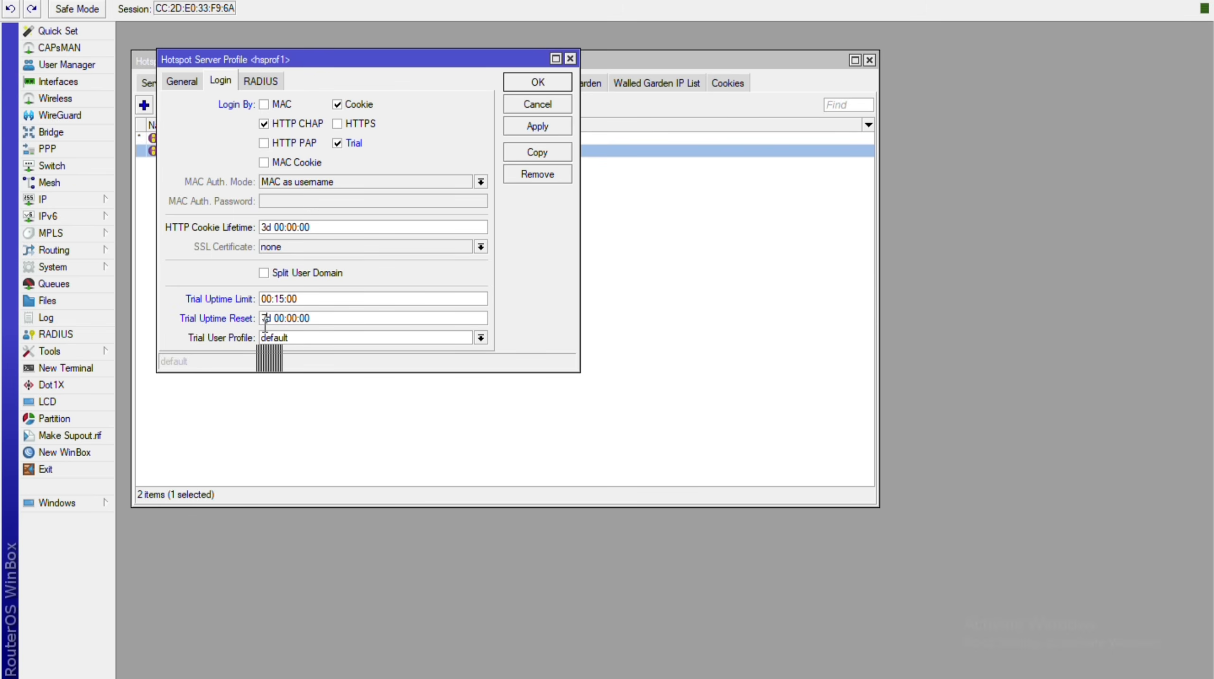
pyautogui.click(480, 338)
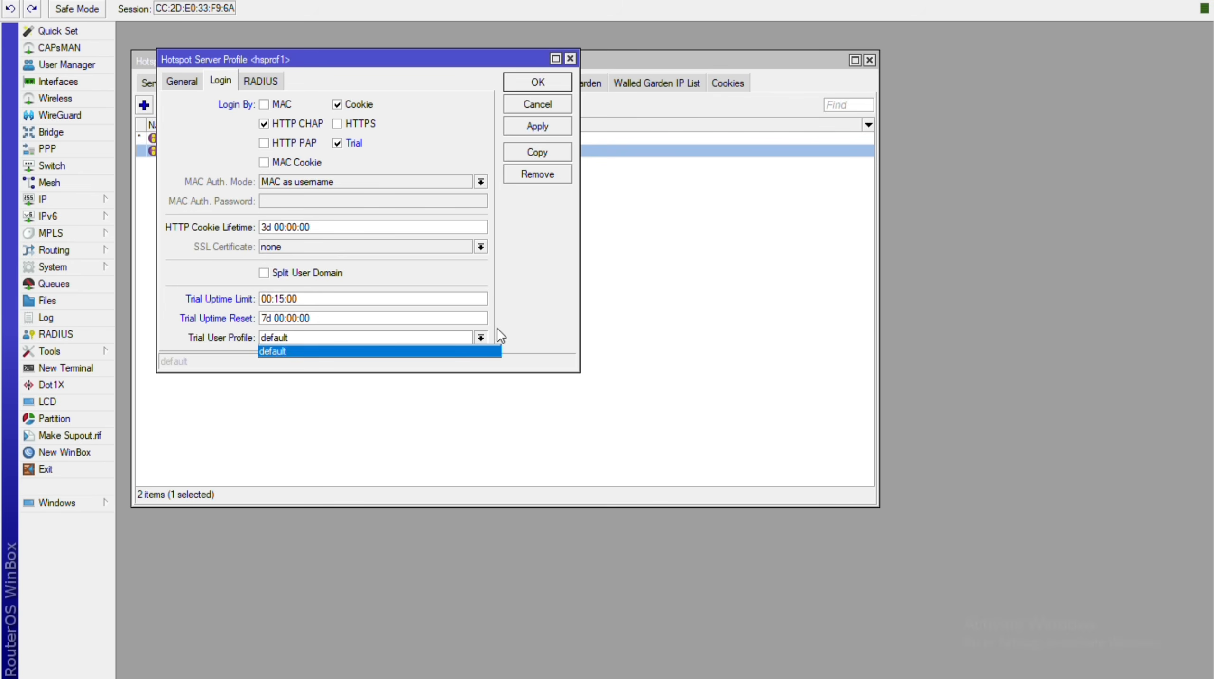
pyautogui.click(280, 351)
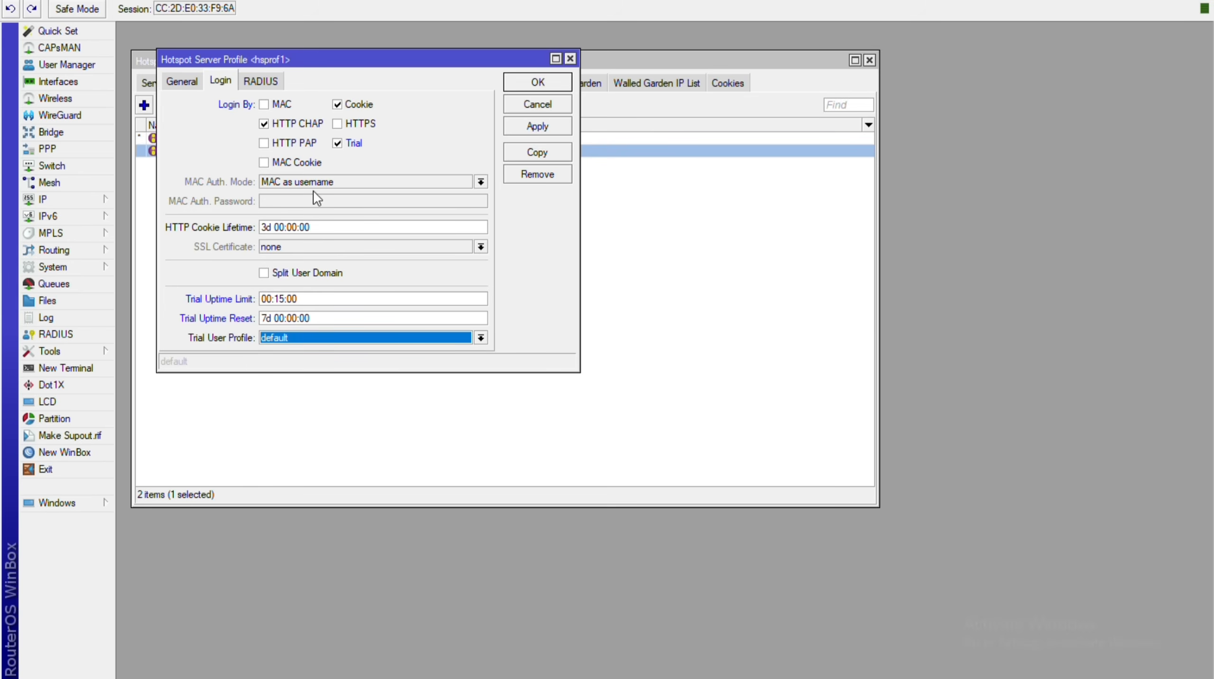
pyautogui.hotkey('alt', 'a')
pyautogui.press('Return')
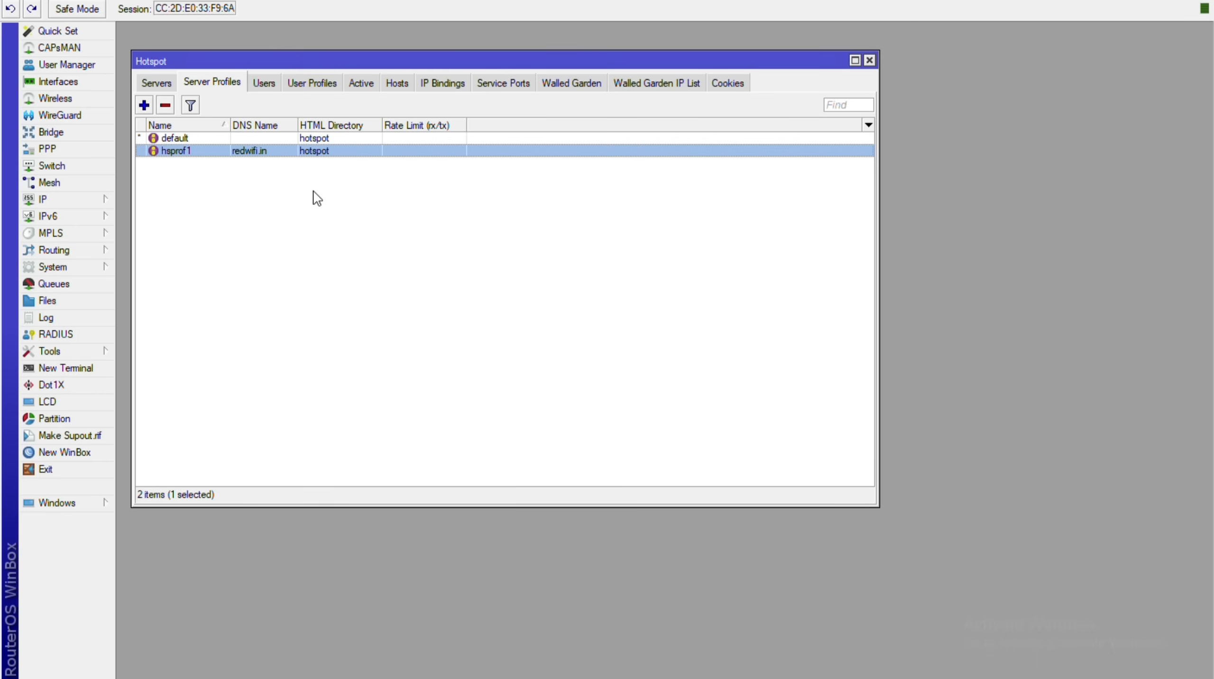
# Review the Users and User Profiles lists, then start a new hotspot user profile.
pyautogui.hotkey('ctrl', 'Tab')
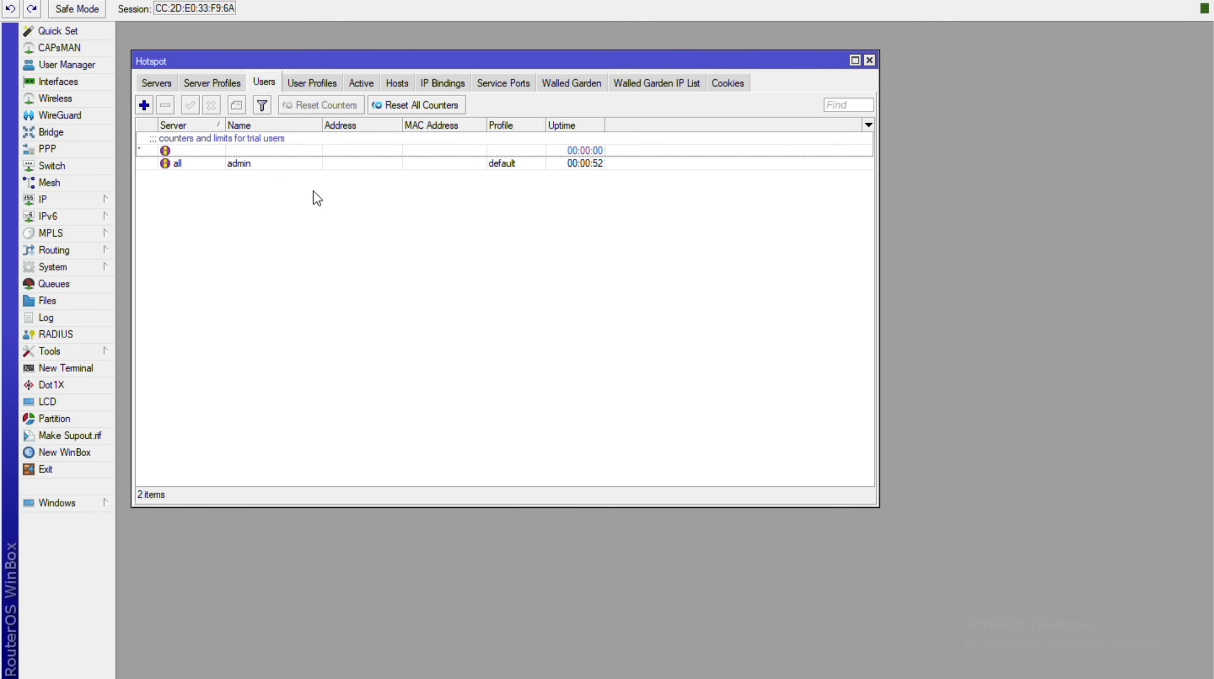
pyautogui.hotkey('ctrl', 'Tab')
pyautogui.hotkey('ctrl', 'shift', 'Tab')
pyautogui.hotkey('ctrl', 'Tab')
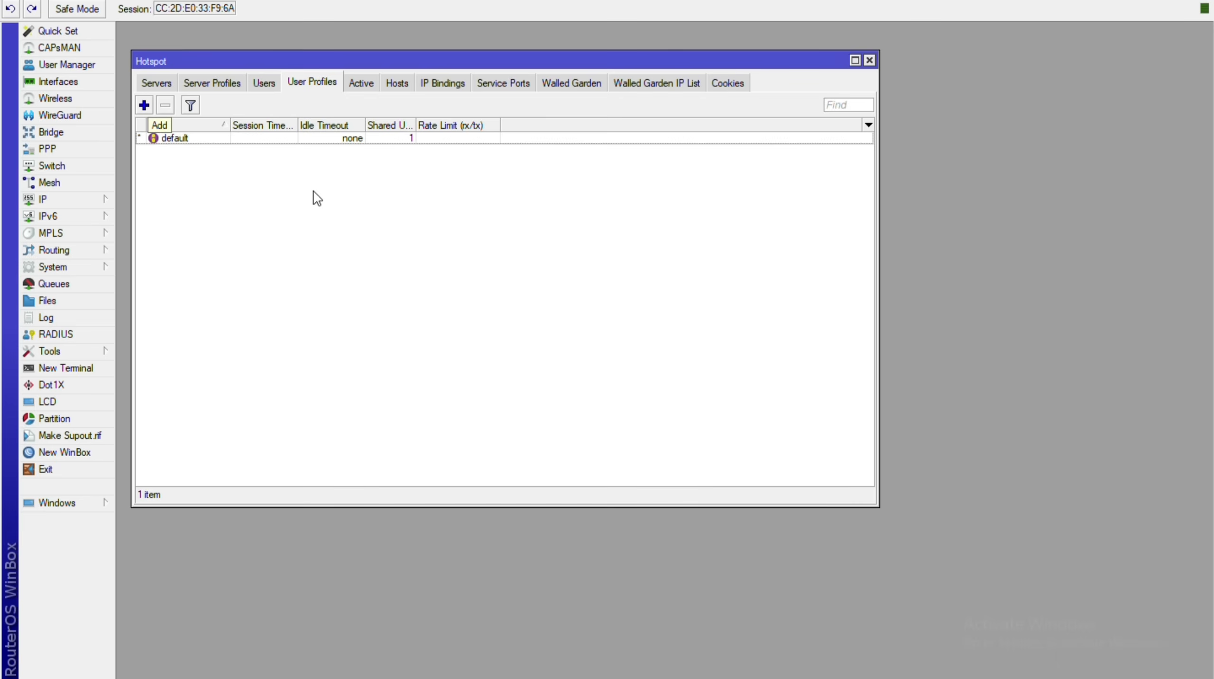
pyautogui.click(144, 105)
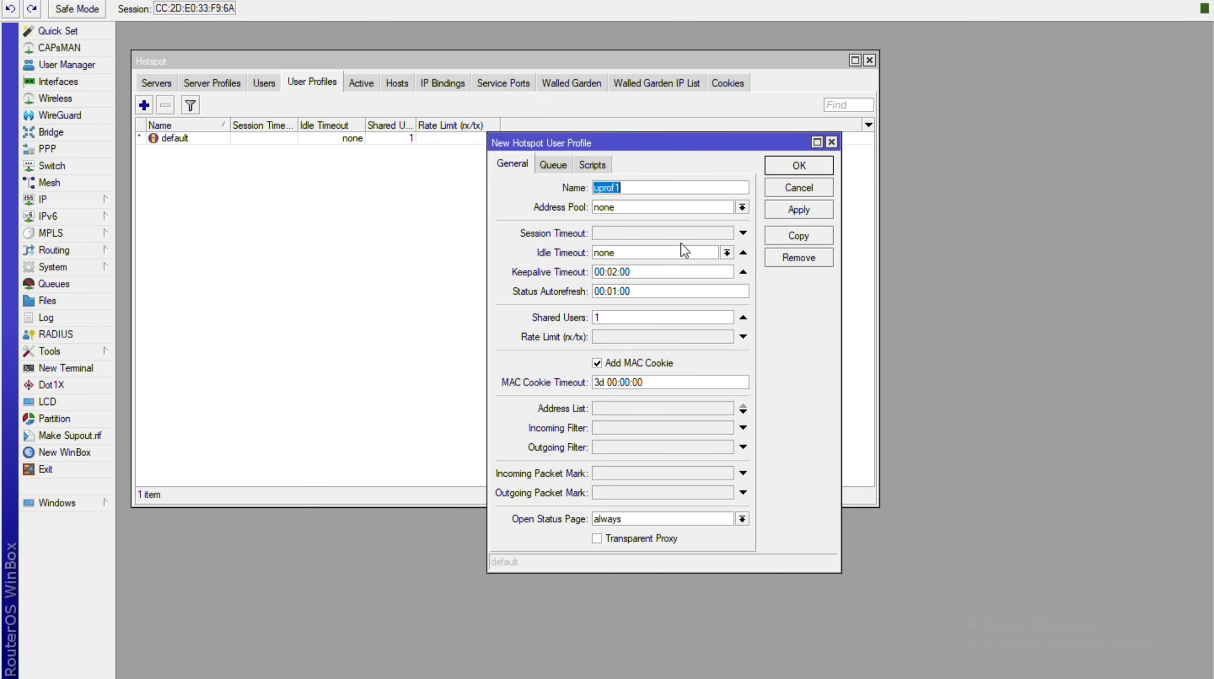
# Name the new user profile 'trail' and choose the hs-pool-14 address pool.
pyautogui.write('trail')
pyautogui.press('Tab')
pyautogui.press('Down')
pyautogui.press('Up')
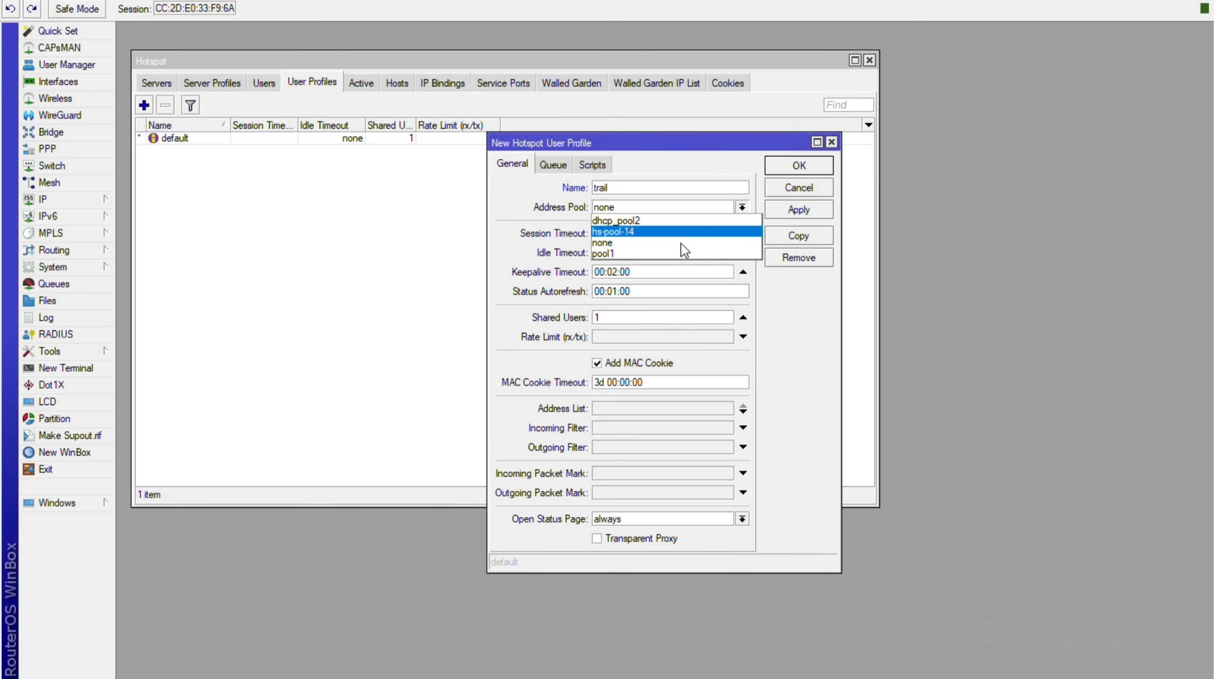
pyautogui.press('Down')
pyautogui.press('Up')
pyautogui.press('Up')
pyautogui.press('Down')
pyautogui.press('Down')
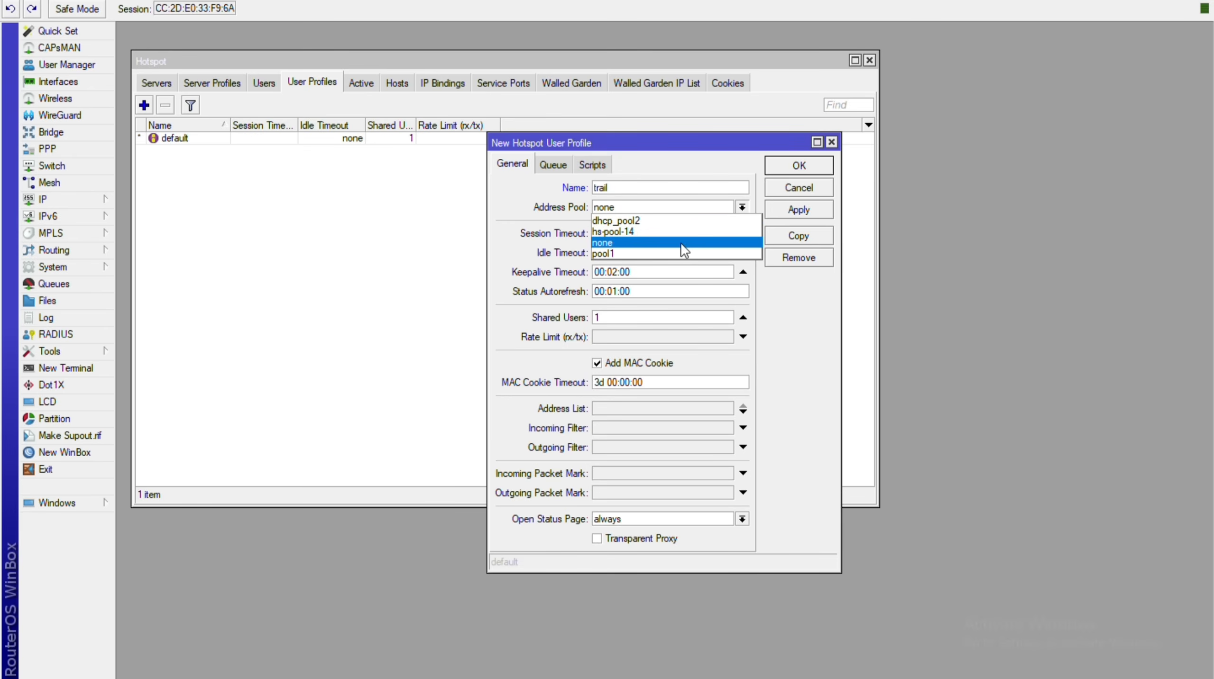
pyautogui.press('Up')
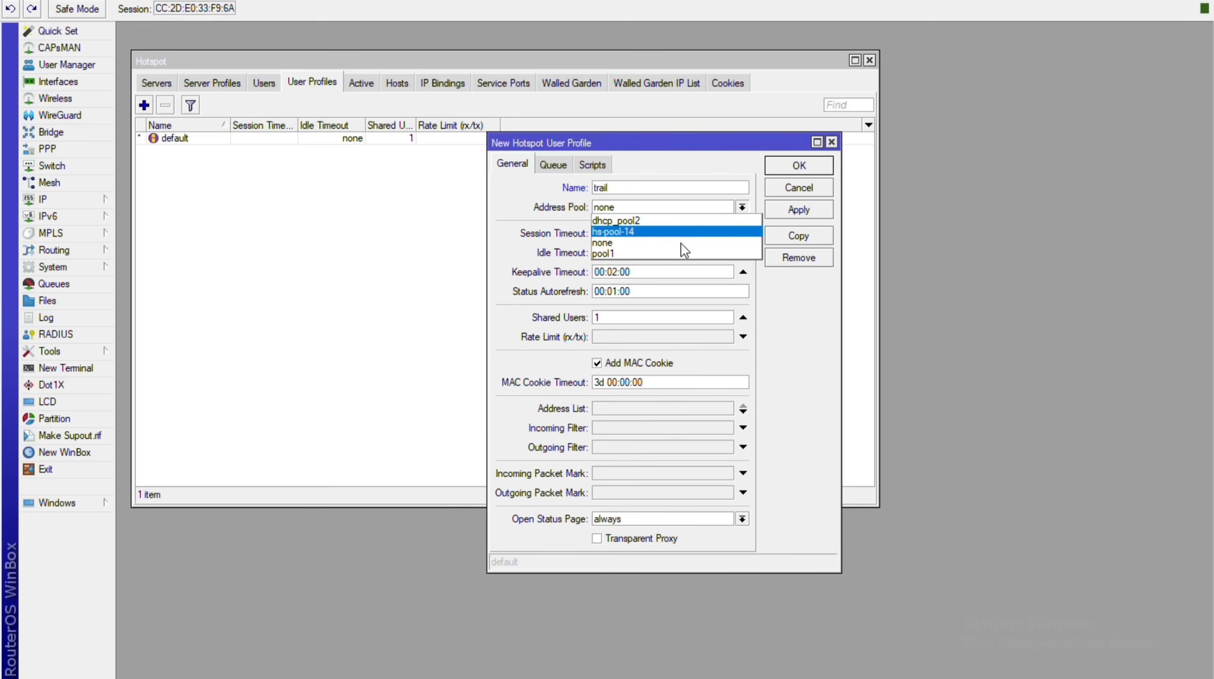
pyautogui.press('Return')
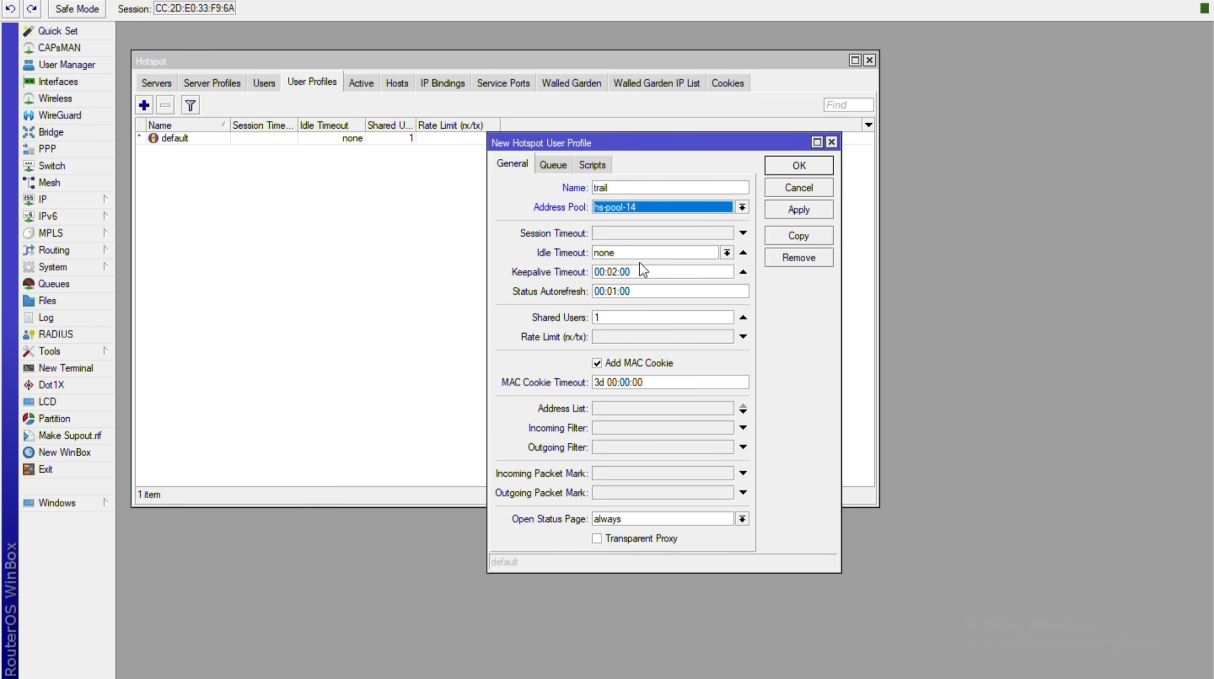
pyautogui.press('Tab')
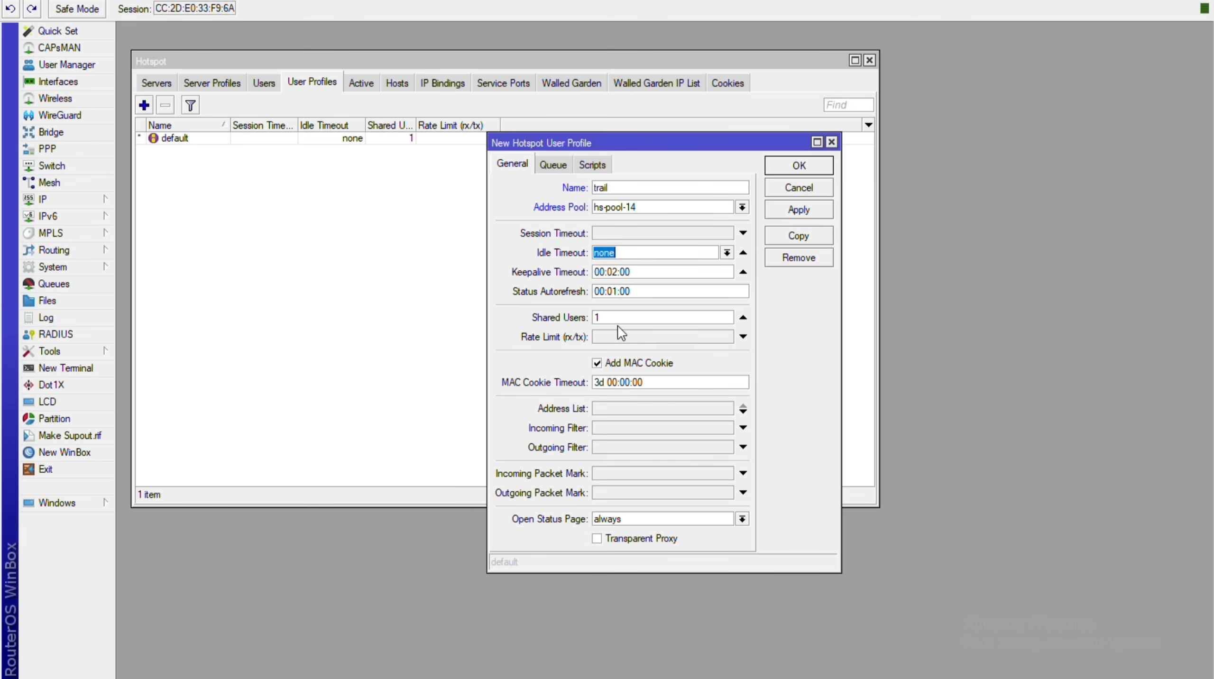
# Give trail a 20m/10m rate limit, review its Queue and Scripts tabs, and save it.
pyautogui.click(617, 326)
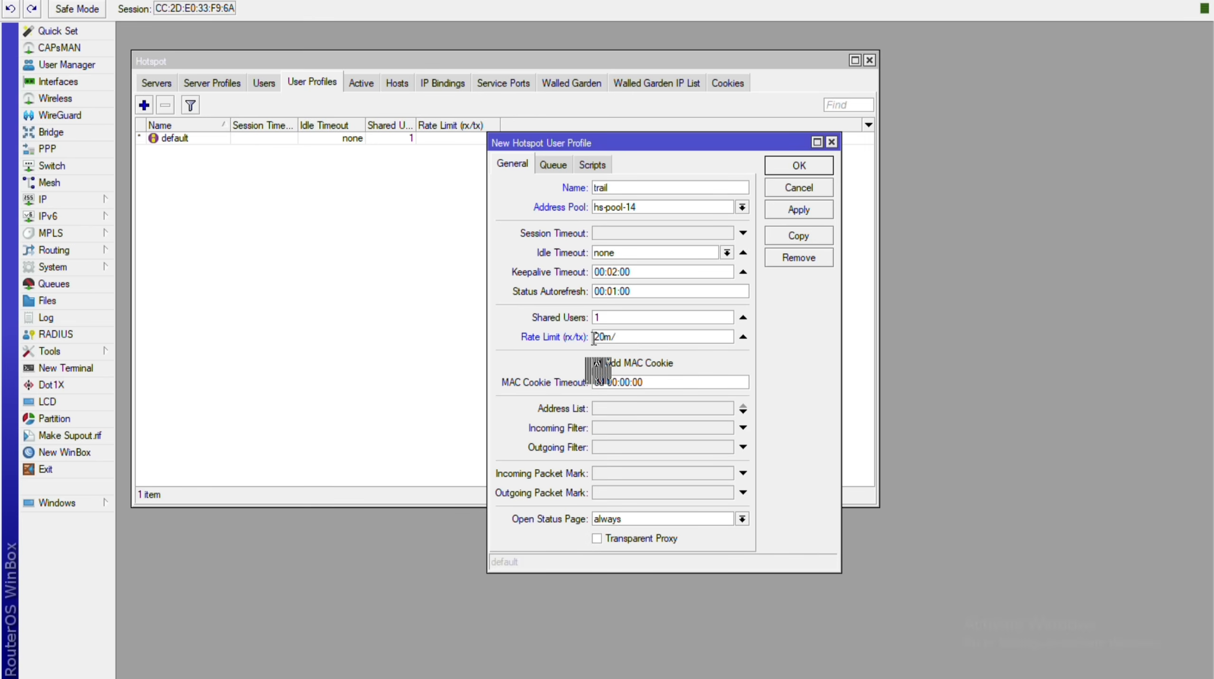
pyautogui.write('10m')
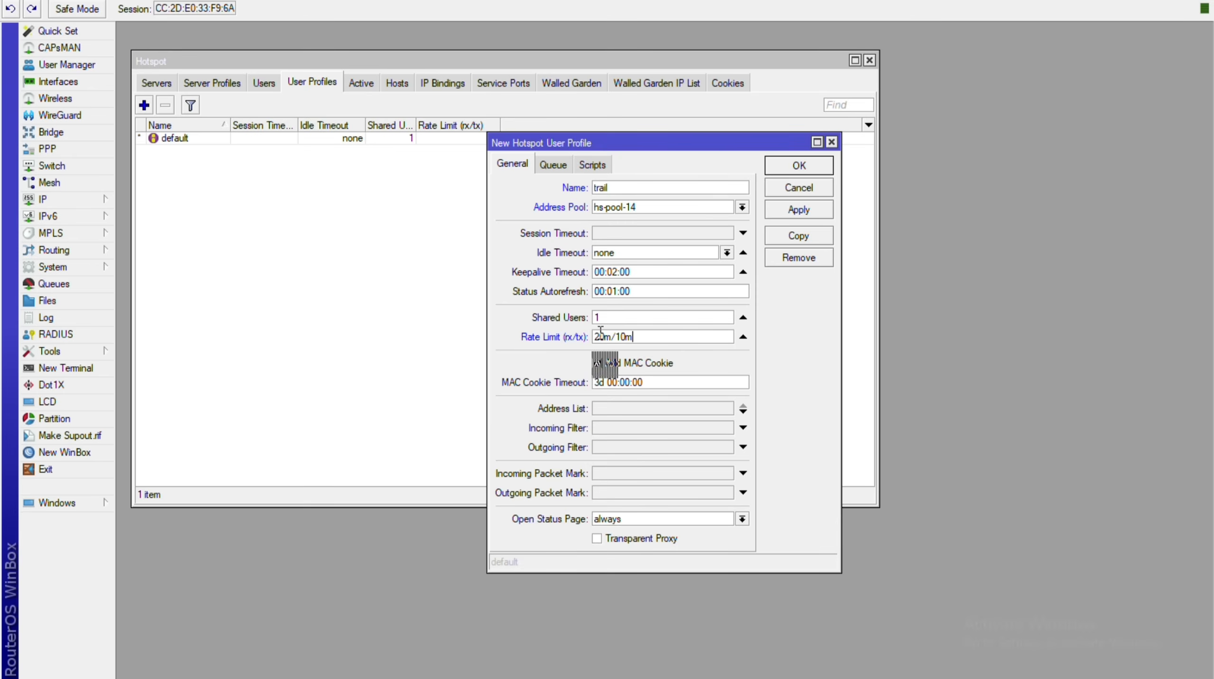
pyautogui.press('Tab')
pyautogui.press('Tab')
pyautogui.press('Tab')
pyautogui.press('Down')
pyautogui.press('Return')
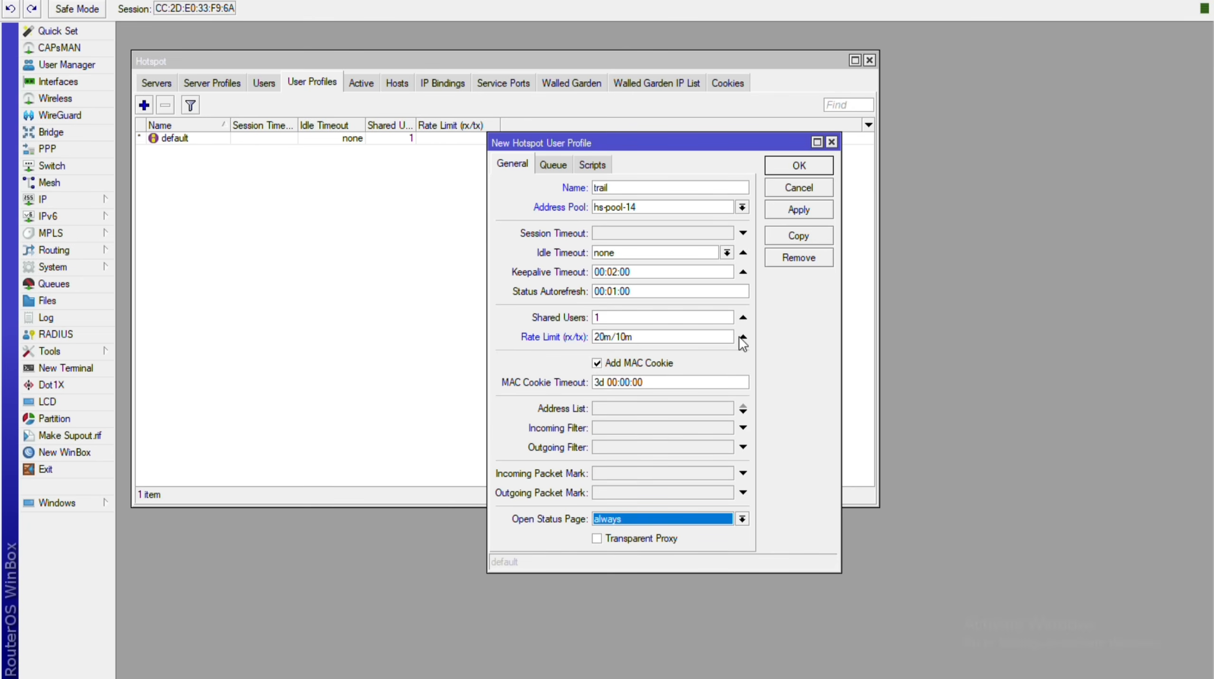
pyautogui.hotkey('ctrl', 'Tab')
pyautogui.hotkey('ctrl', 'Tab')
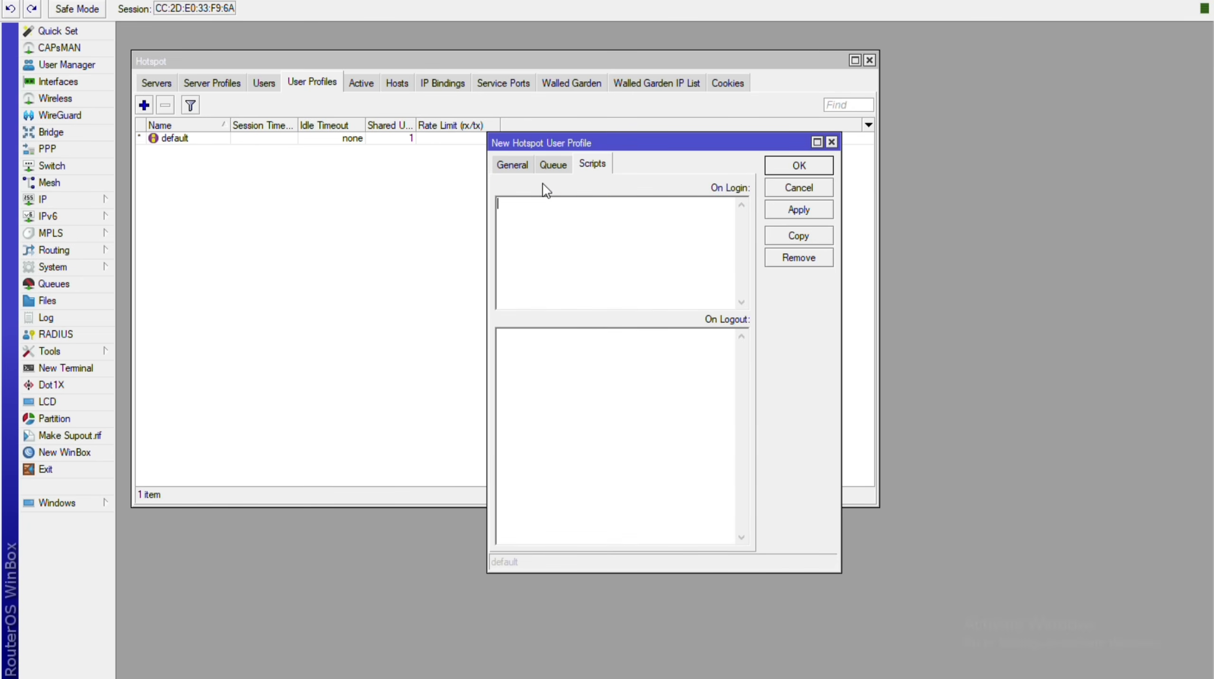
pyautogui.hotkey('ctrl', 'Tab')
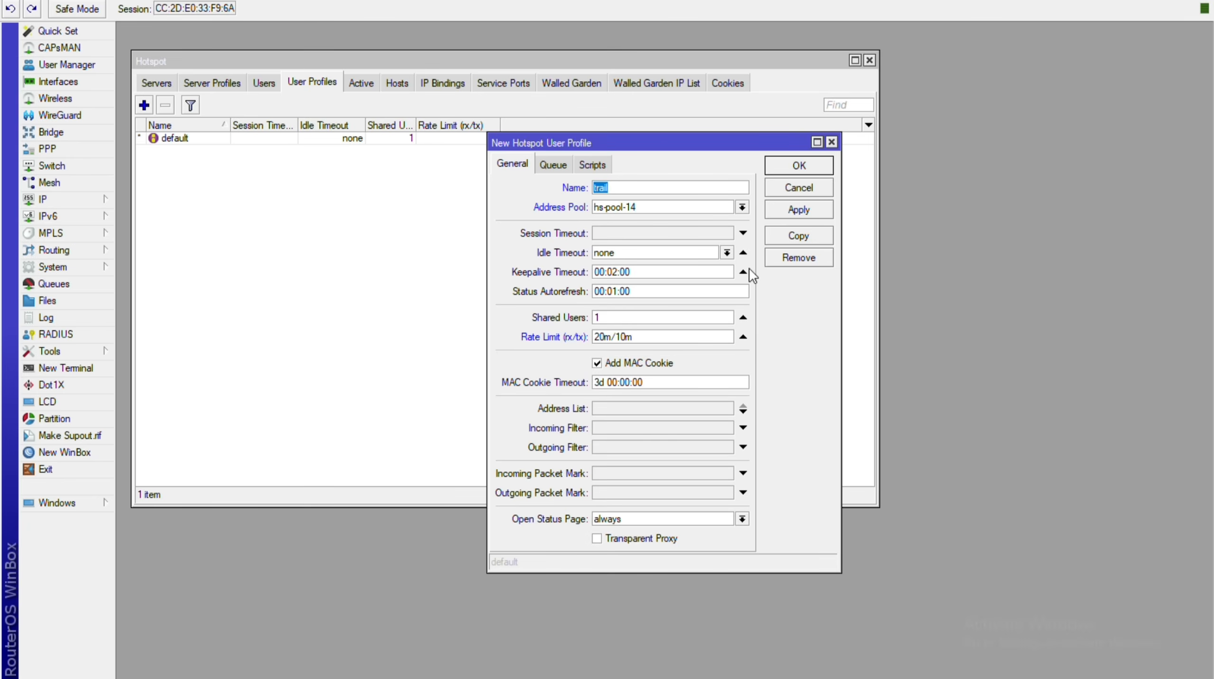
pyautogui.hotkey('alt', 'a')
pyautogui.press('Return')
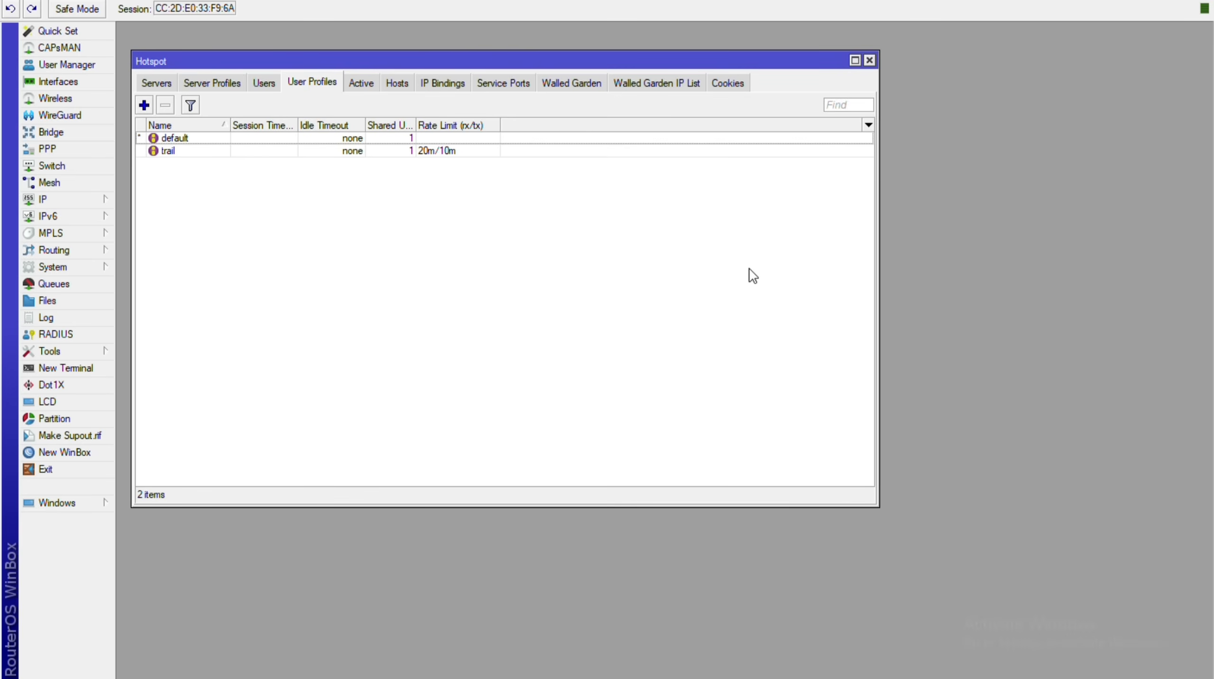
# Create another user profile named 20m7d using the hs-pool-14 address pool.
pyautogui.press('Insert')
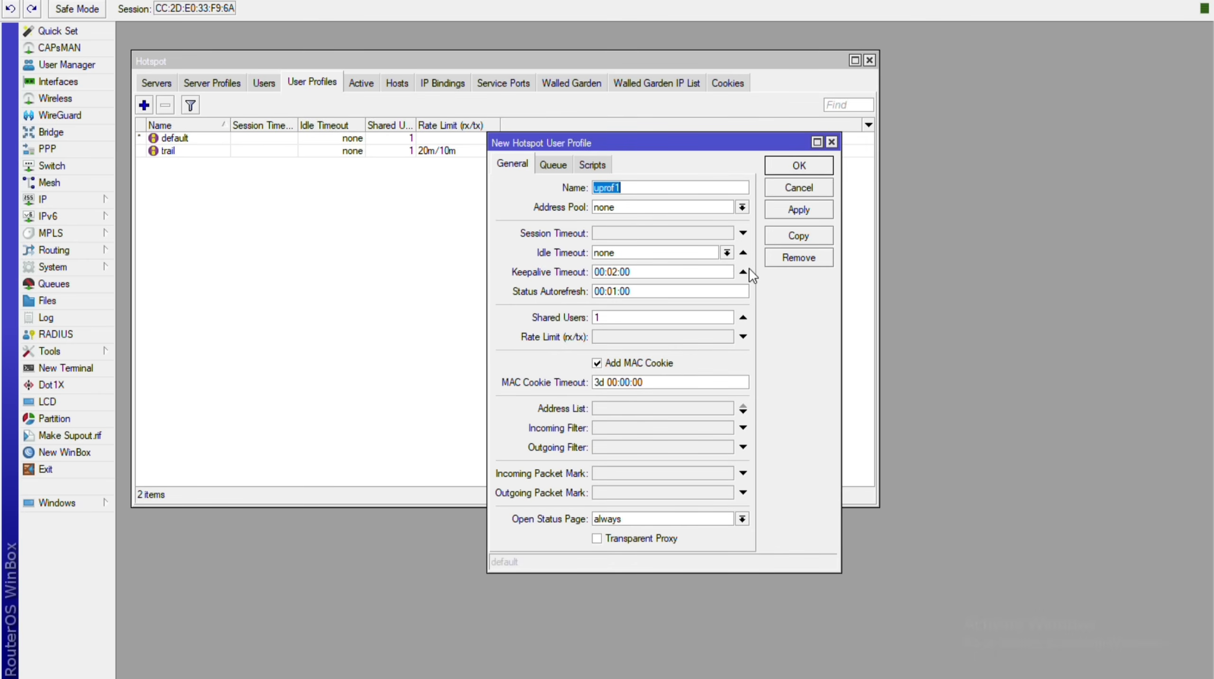
pyautogui.write('20')
pyautogui.write('m7d')
pyautogui.write('100')
pyautogui.press('BackSpace')
pyautogui.press('BackSpace')
pyautogui.press('BackSpace')
pyautogui.press('Tab')
pyautogui.press('Down')
pyautogui.press('Down')
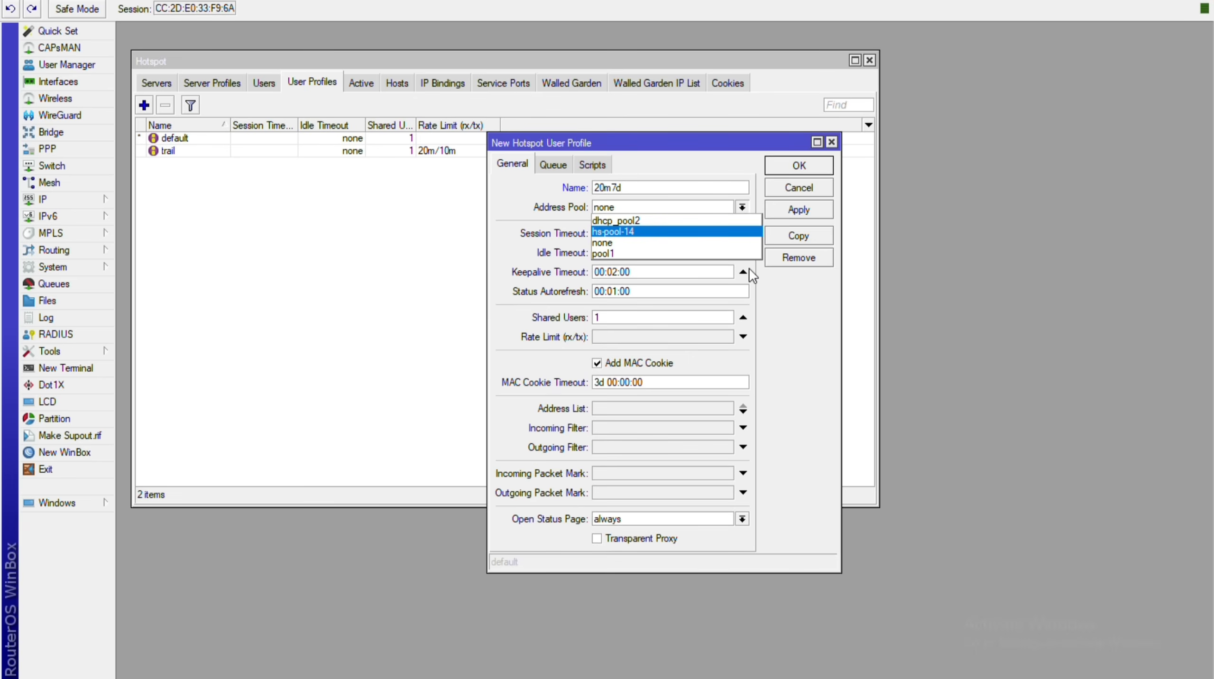
pyautogui.press('Return')
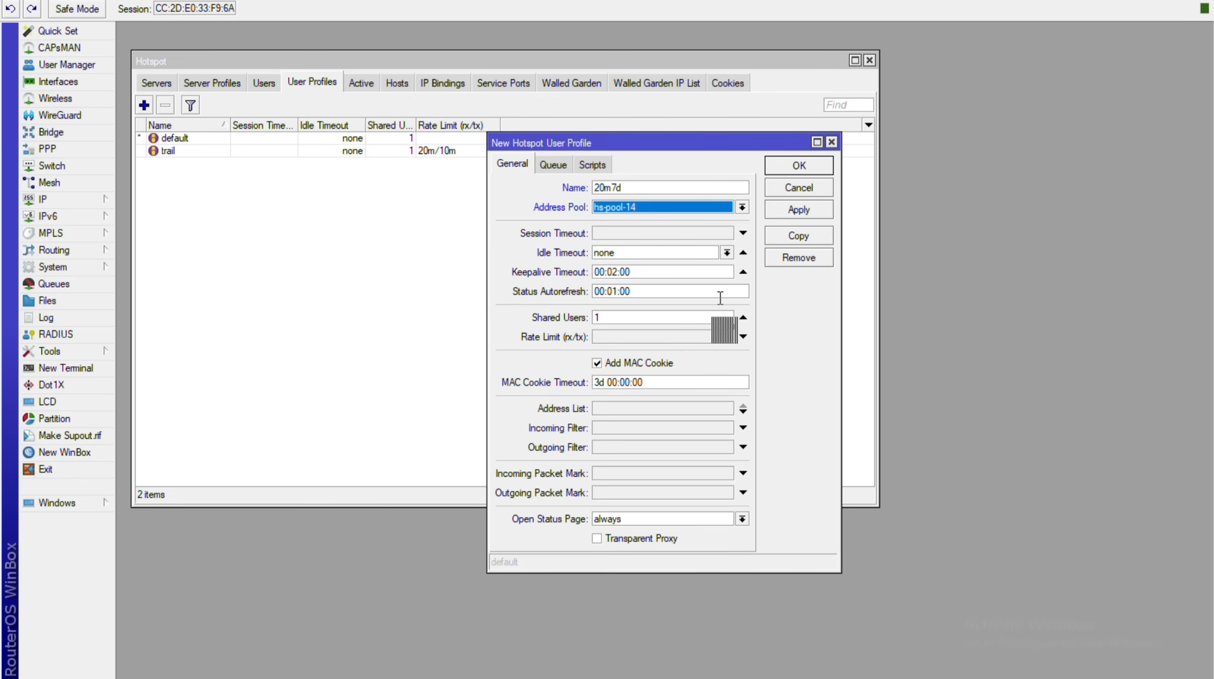
pyautogui.hotkey('alt', 'Down')
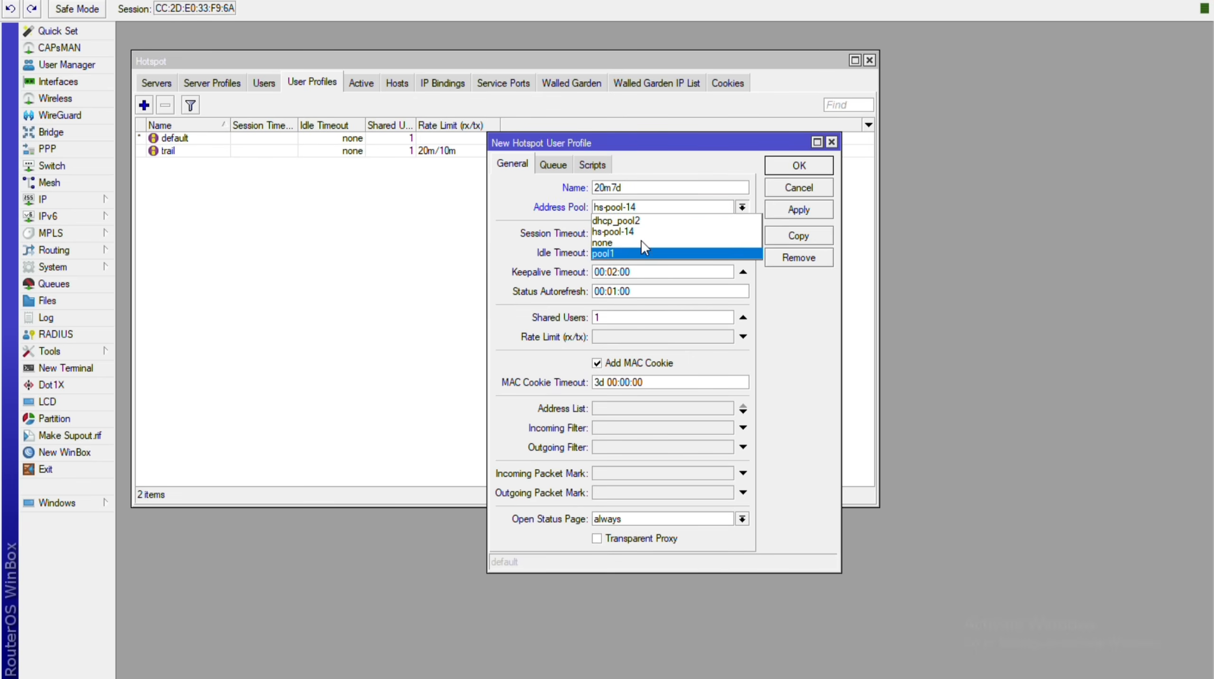
pyautogui.press('Up')
pyautogui.press('Return')
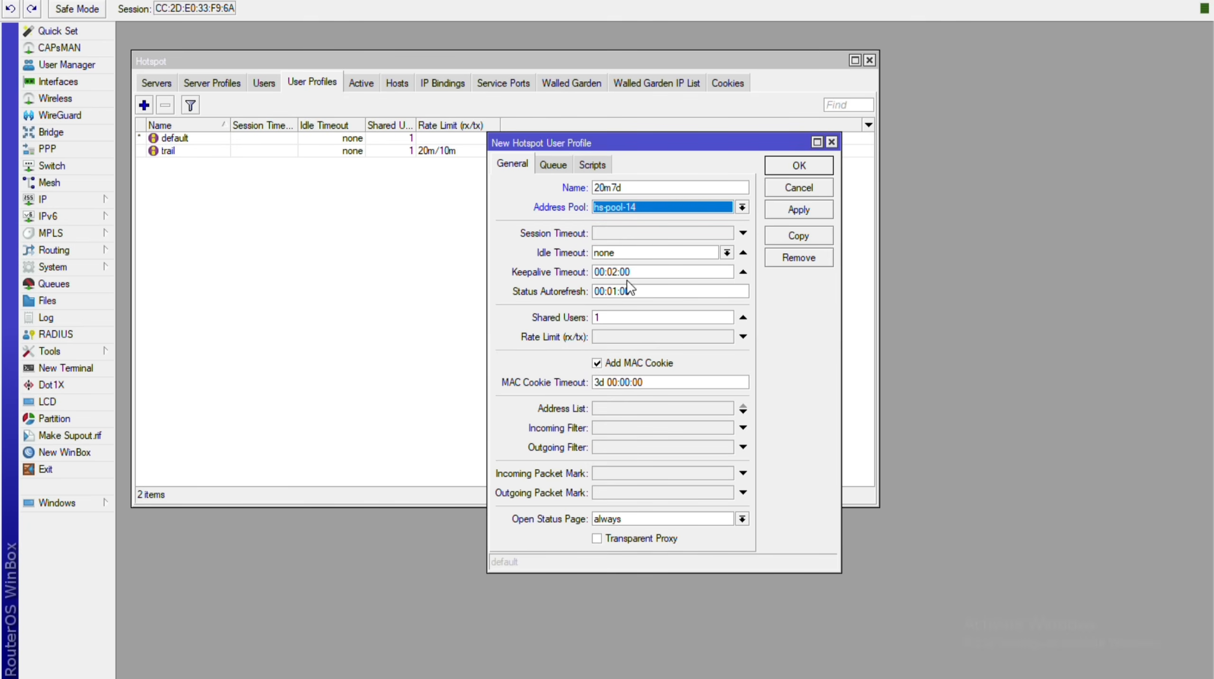
# Set the 20m/20m rate limit, save, and review the Queue and Scripts tabs.
pyautogui.click(642, 337)
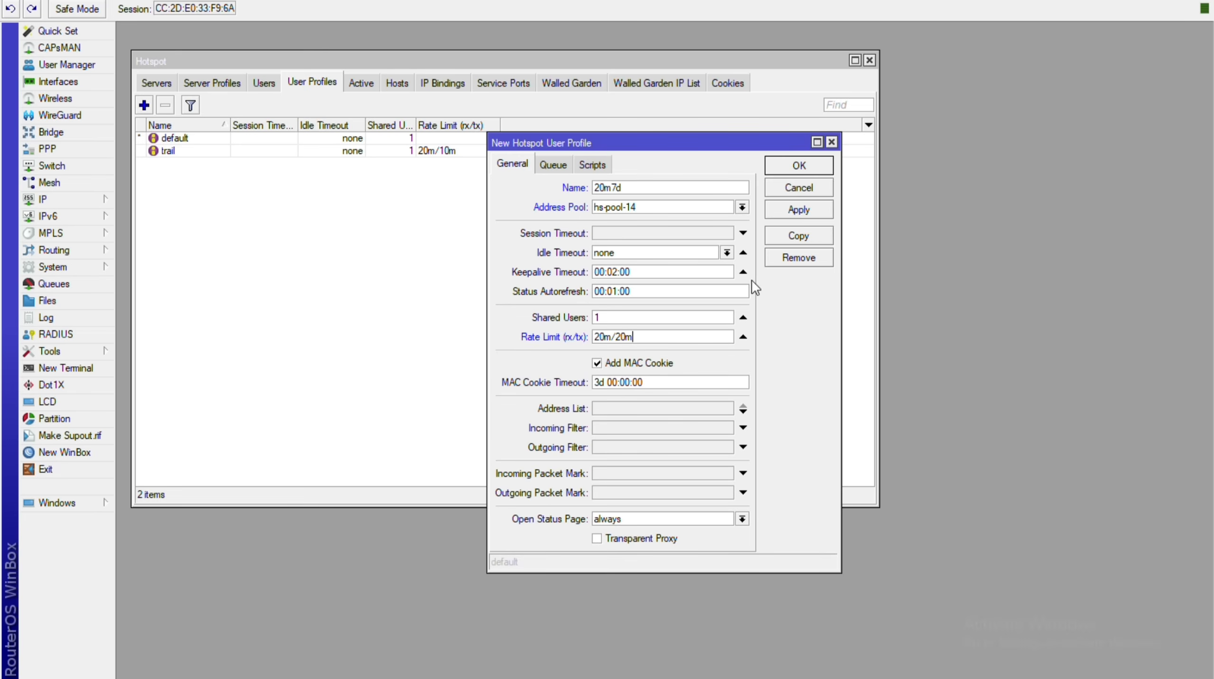
pyautogui.hotkey('alt', 'a')
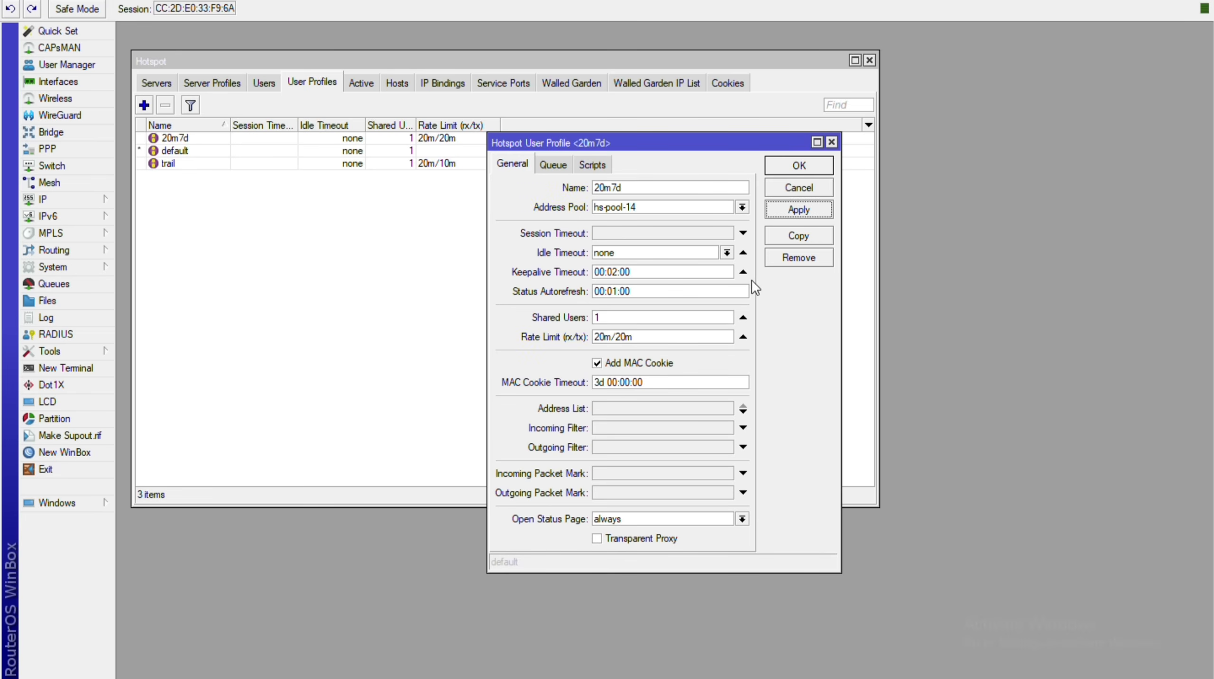
pyautogui.hotkey('ctrl', 'Tab')
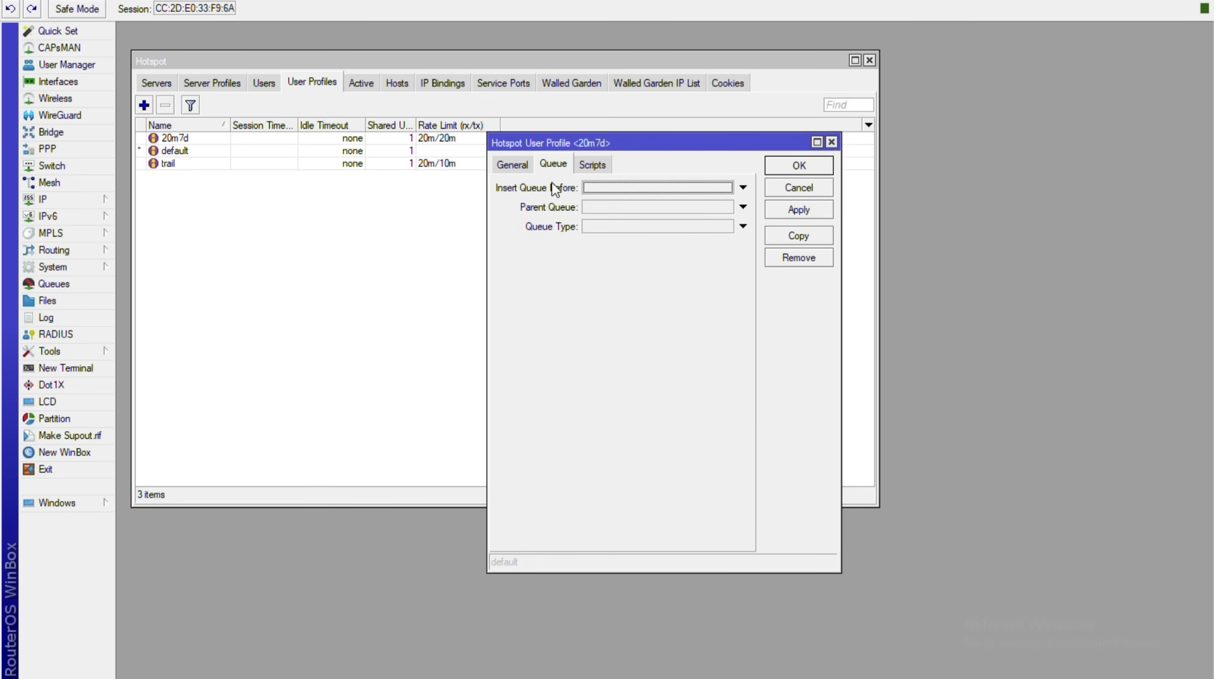
pyautogui.hotkey('ctrl', 'Tab')
pyautogui.hotkey('ctrl', 'Tab')
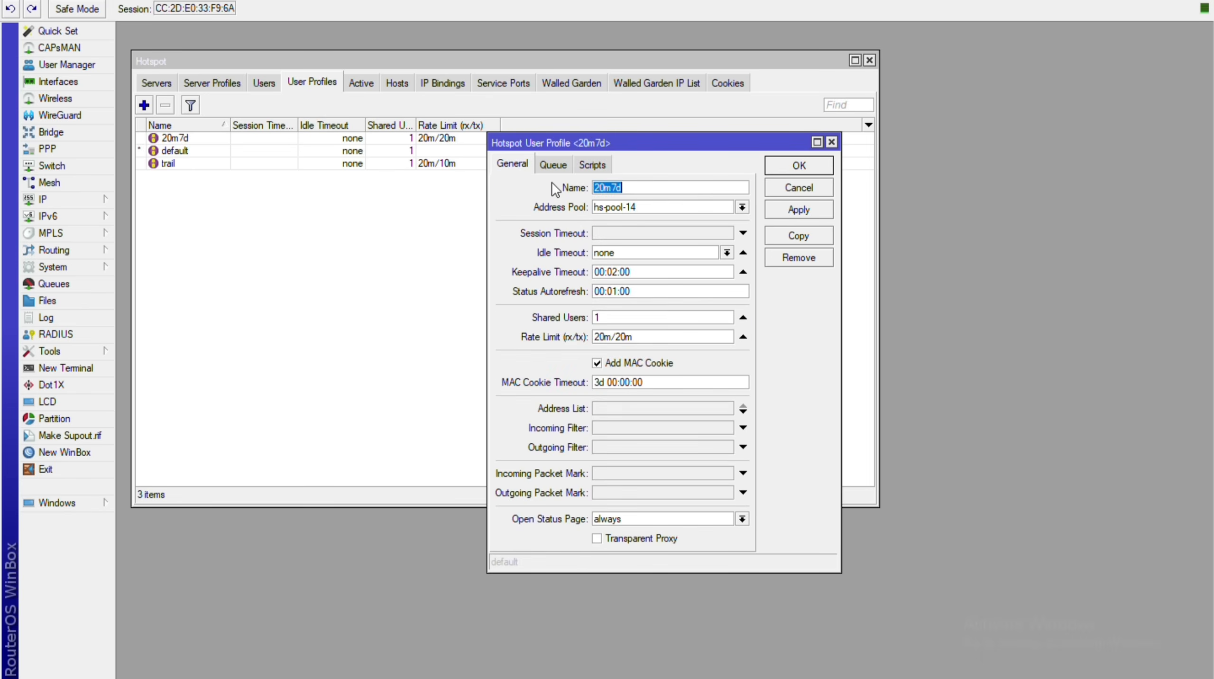
pyautogui.press('Escape')
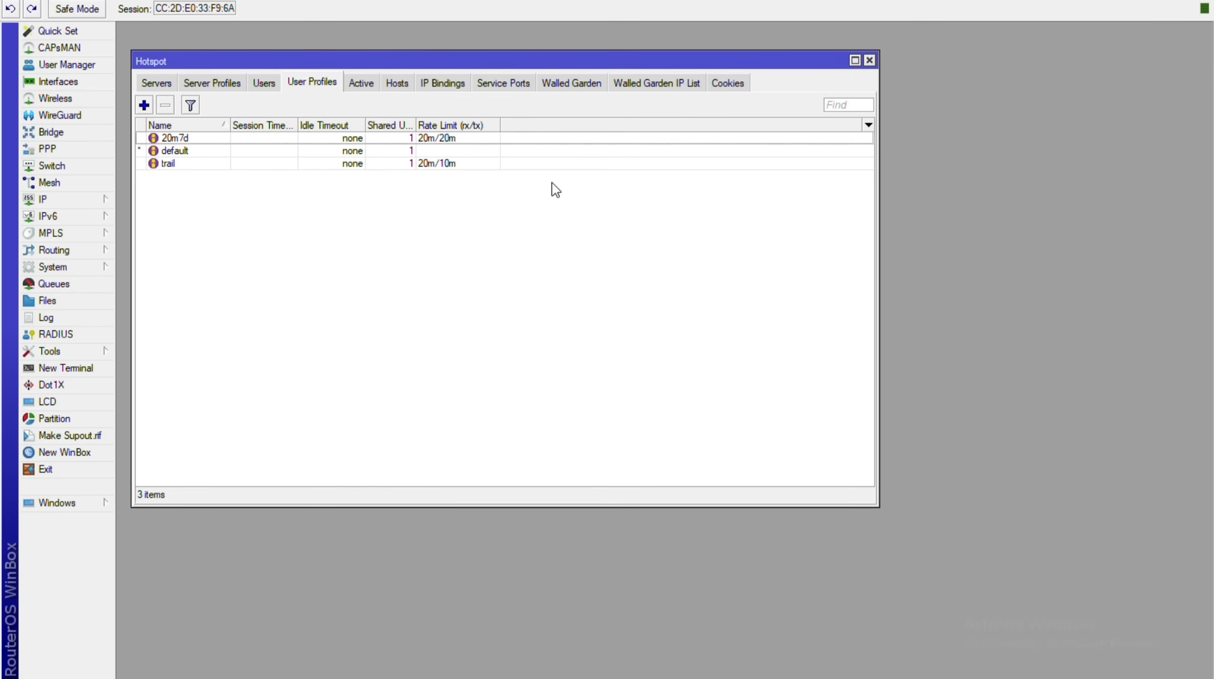
pyautogui.press('Insert')
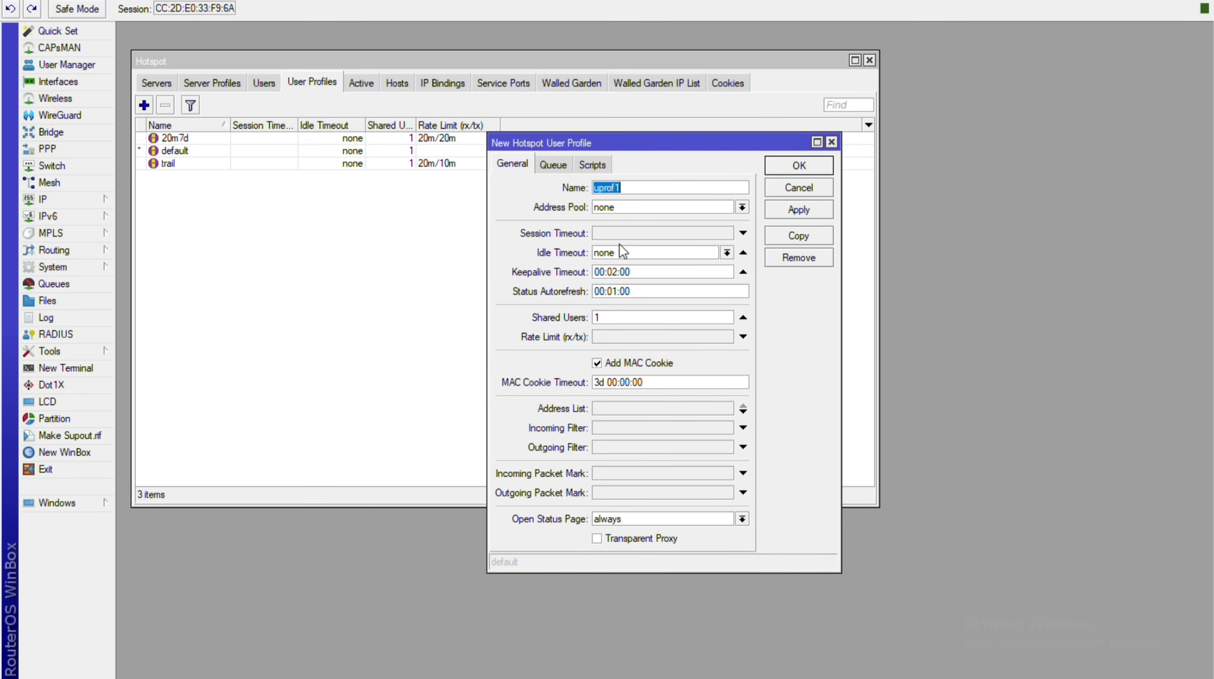
# Create the 30m15d profile, then reopen it to set rate limit 30m/30m and pool hs-pool-14.
pyautogui.write('30m15d')
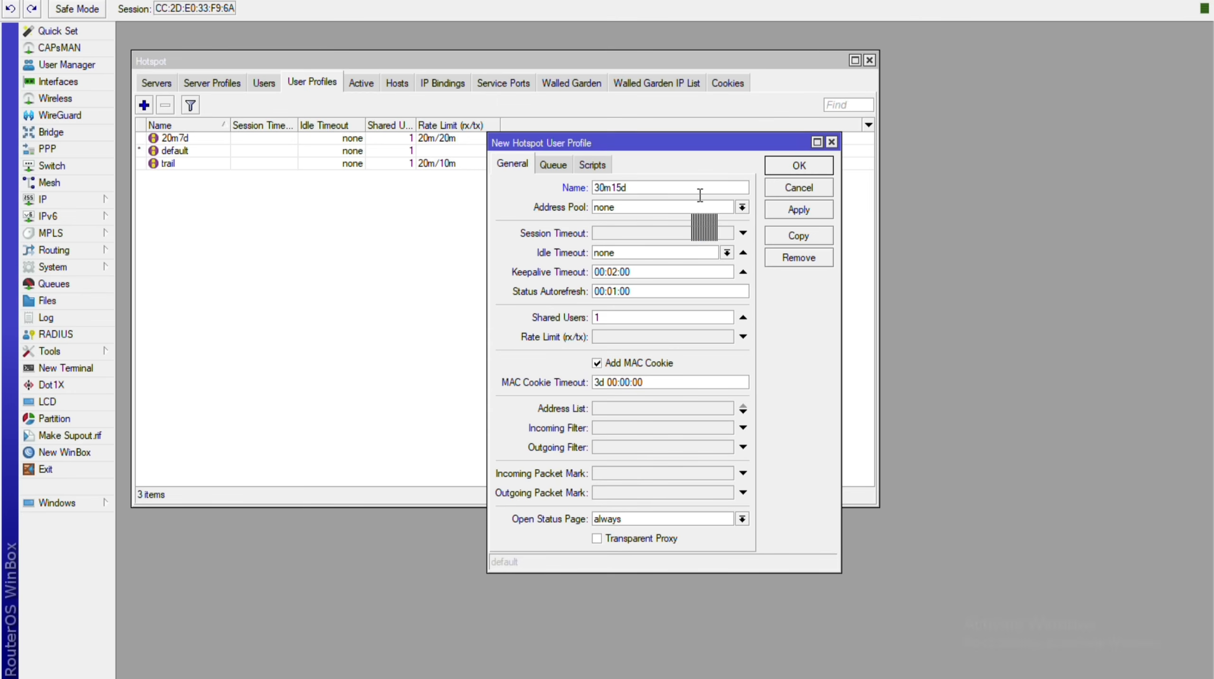
pyautogui.hotkey('alt', 'a')
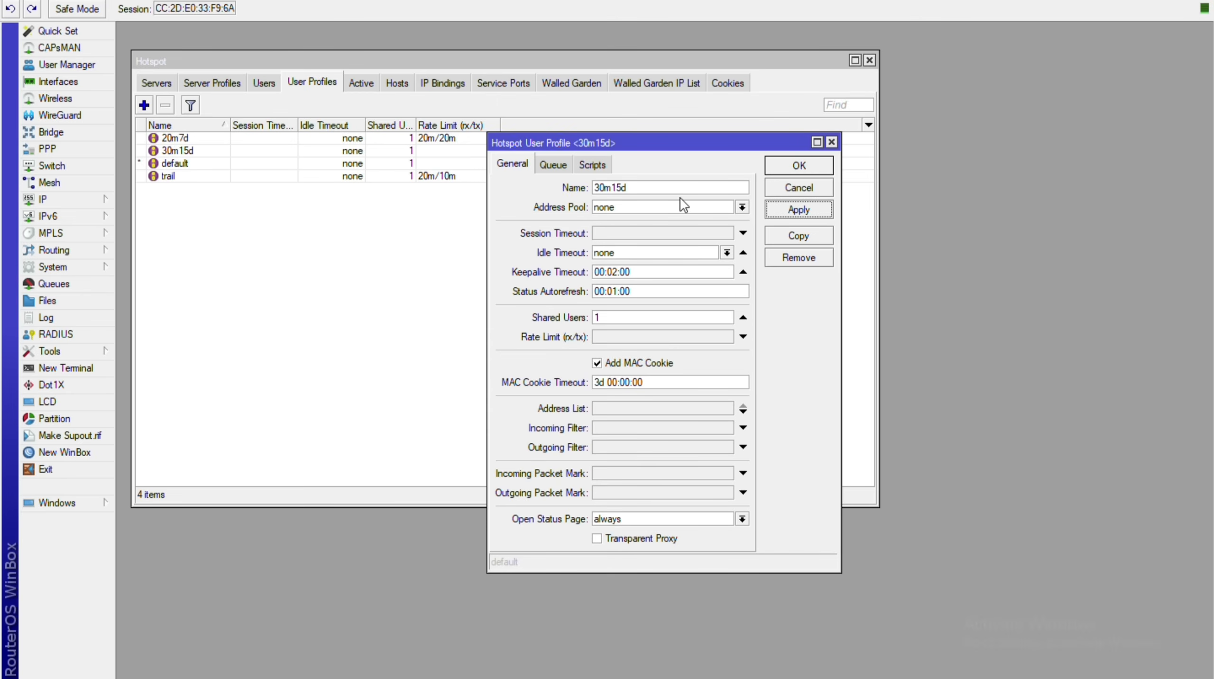
pyautogui.hotkey('alt', 'o')
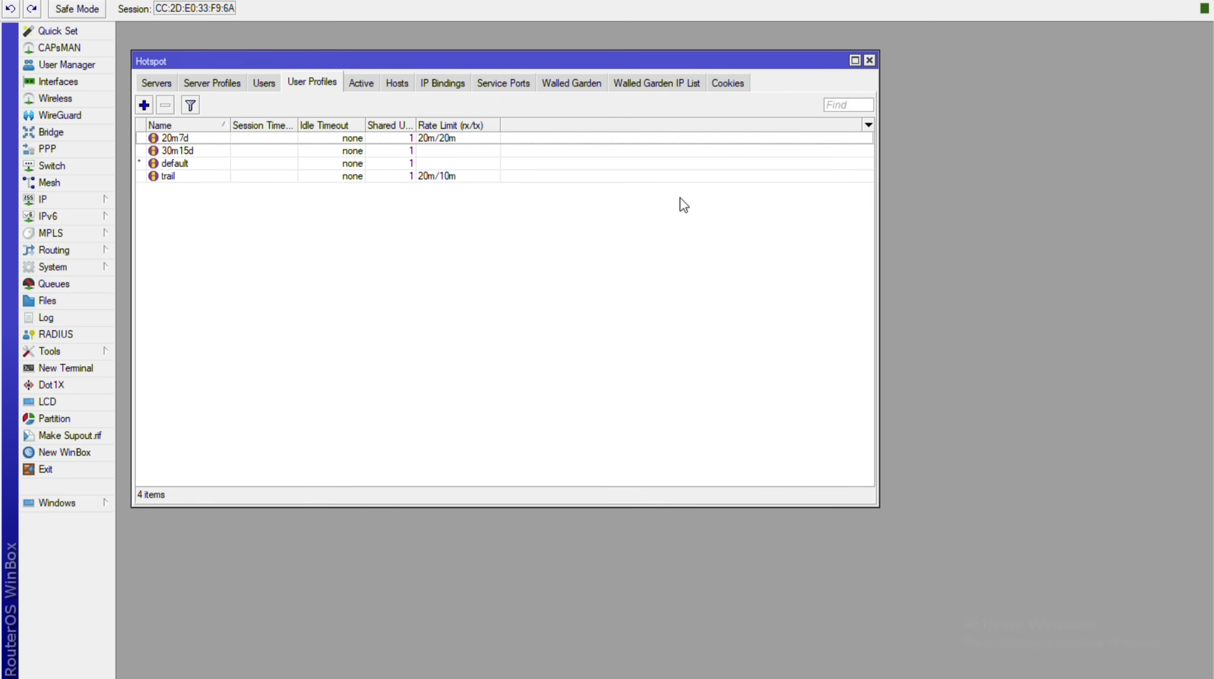
pyautogui.press('Down')
pyautogui.press('Return')
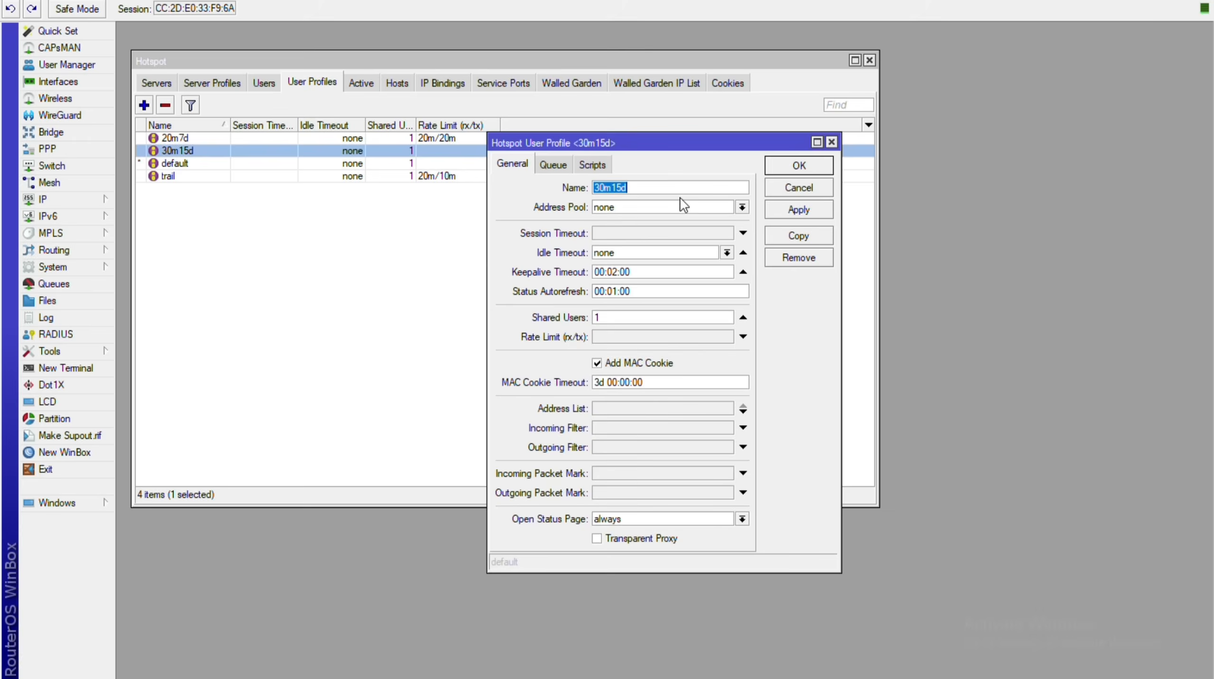
pyautogui.click(627, 335)
pyautogui.write('30')
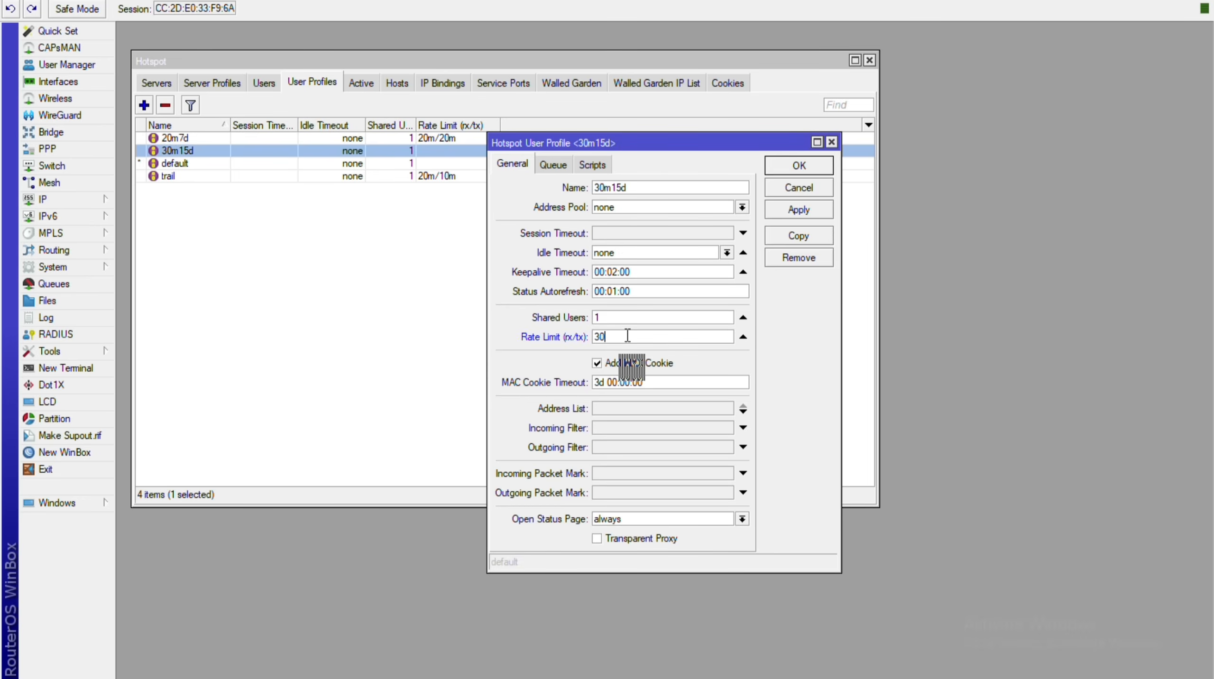
pyautogui.write('m/30m')
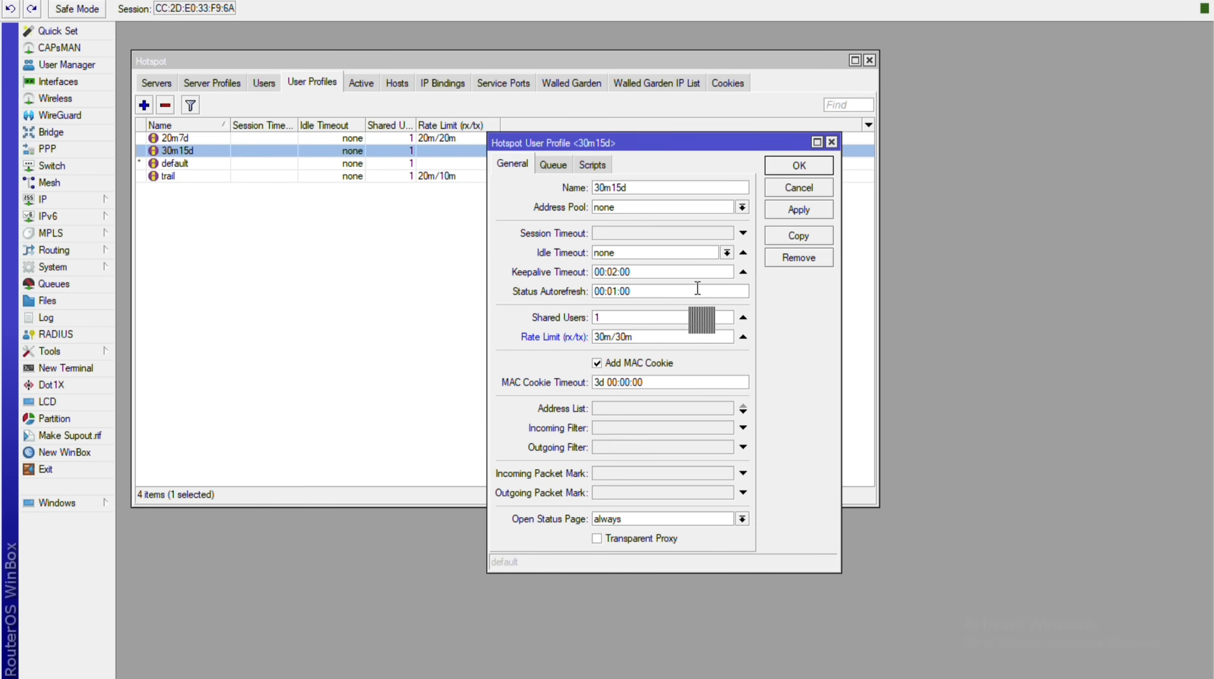
pyautogui.click(742, 207)
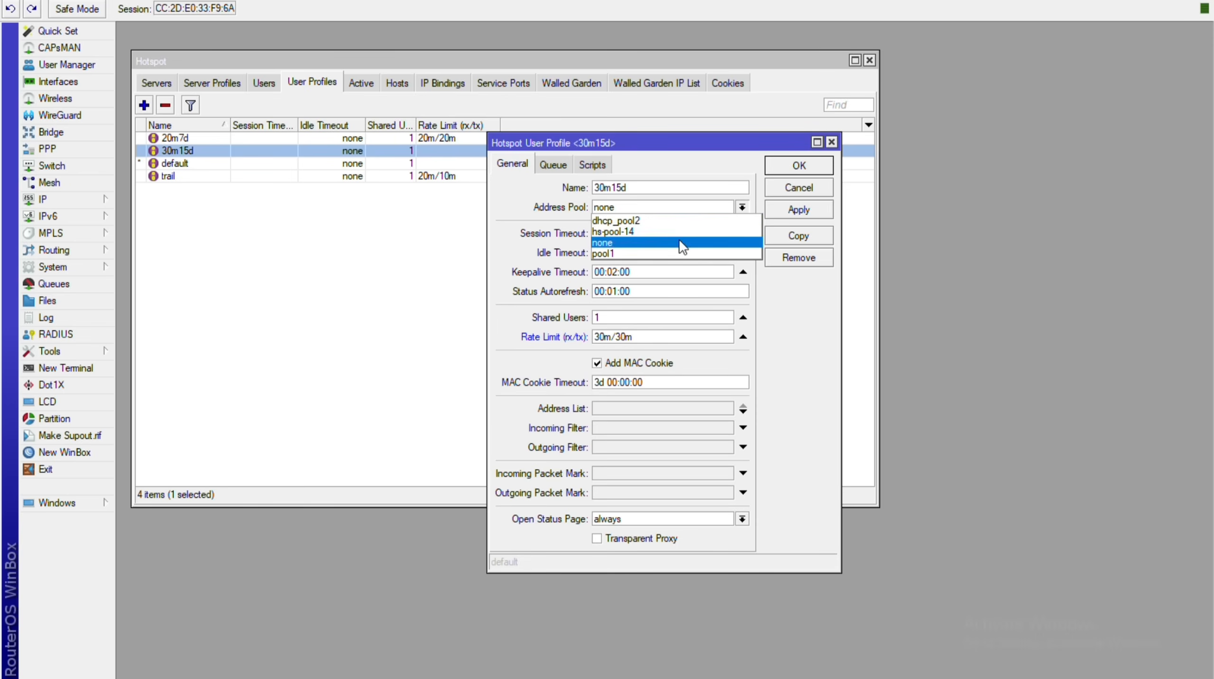
pyautogui.click(679, 233)
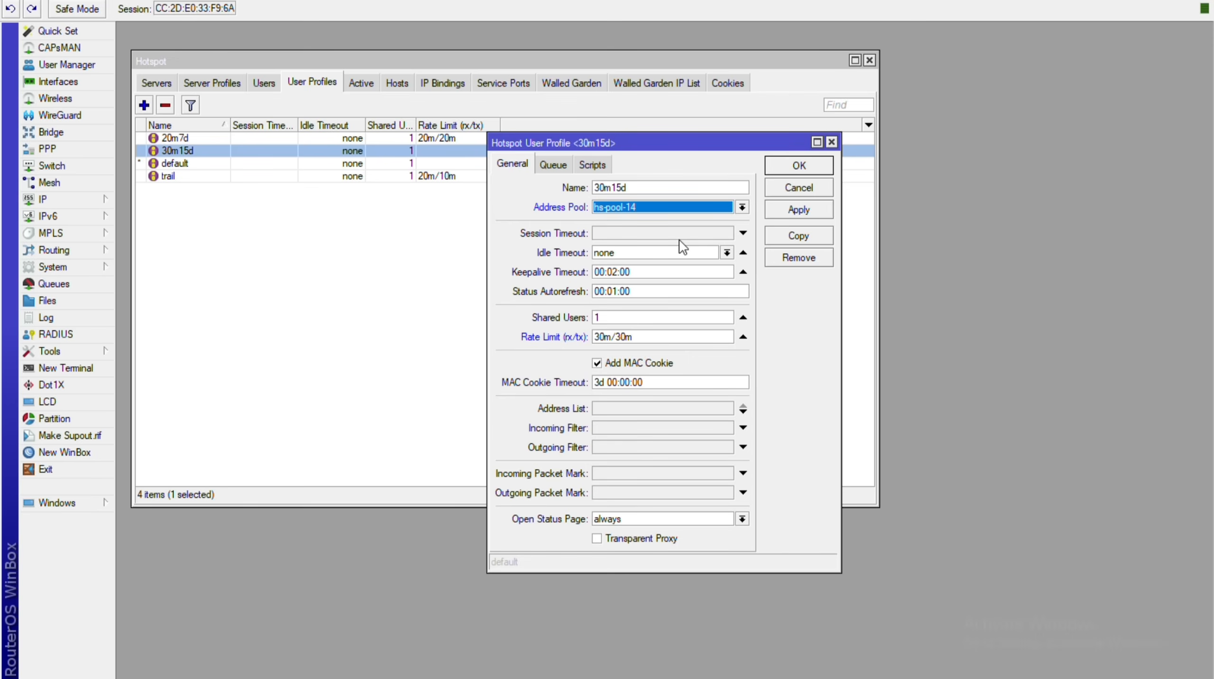
pyautogui.press('Return')
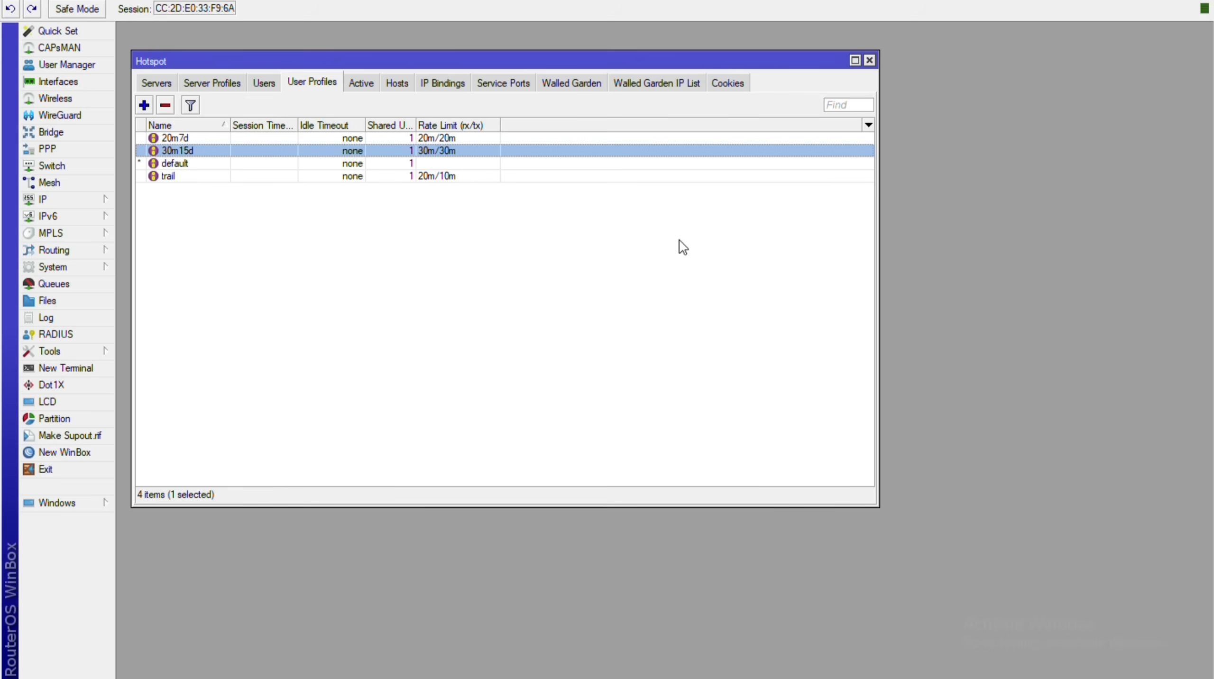
# Set hsprof1's Trial User Profile to trail, apply it, and return to the Users list.
pyautogui.hotkey('ctrl', 'shift', 'Tab')
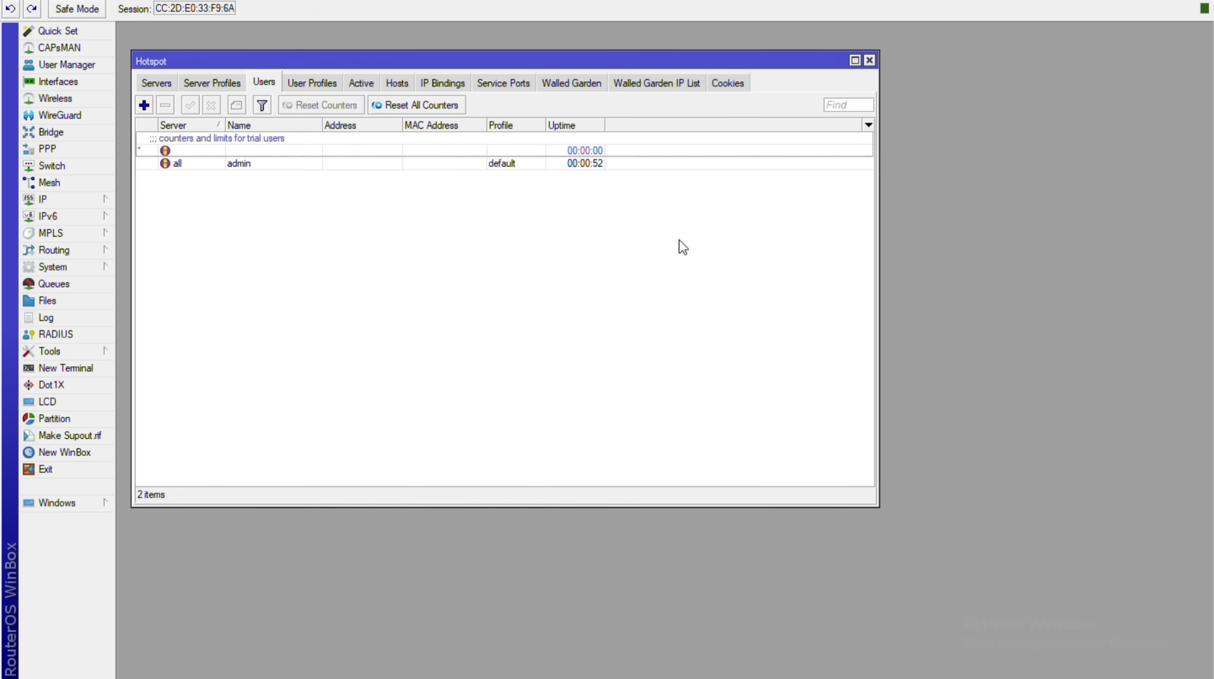
pyautogui.hotkey('ctrl', 'shift', 'Tab')
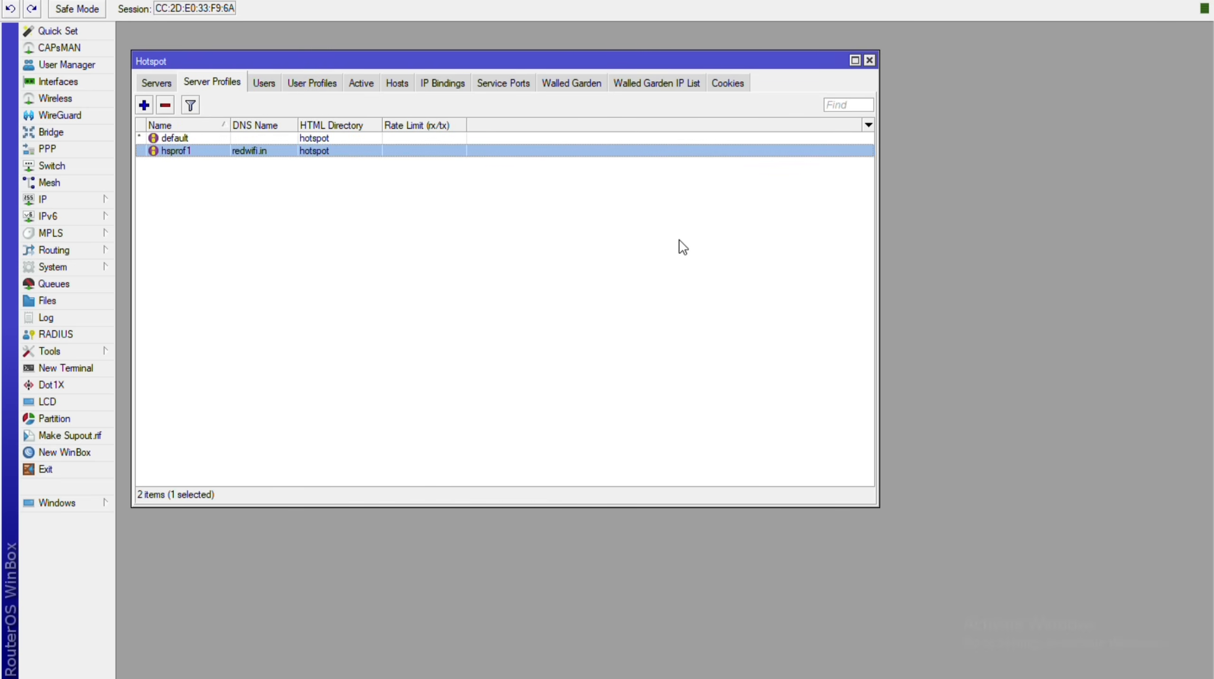
pyautogui.press('Return')
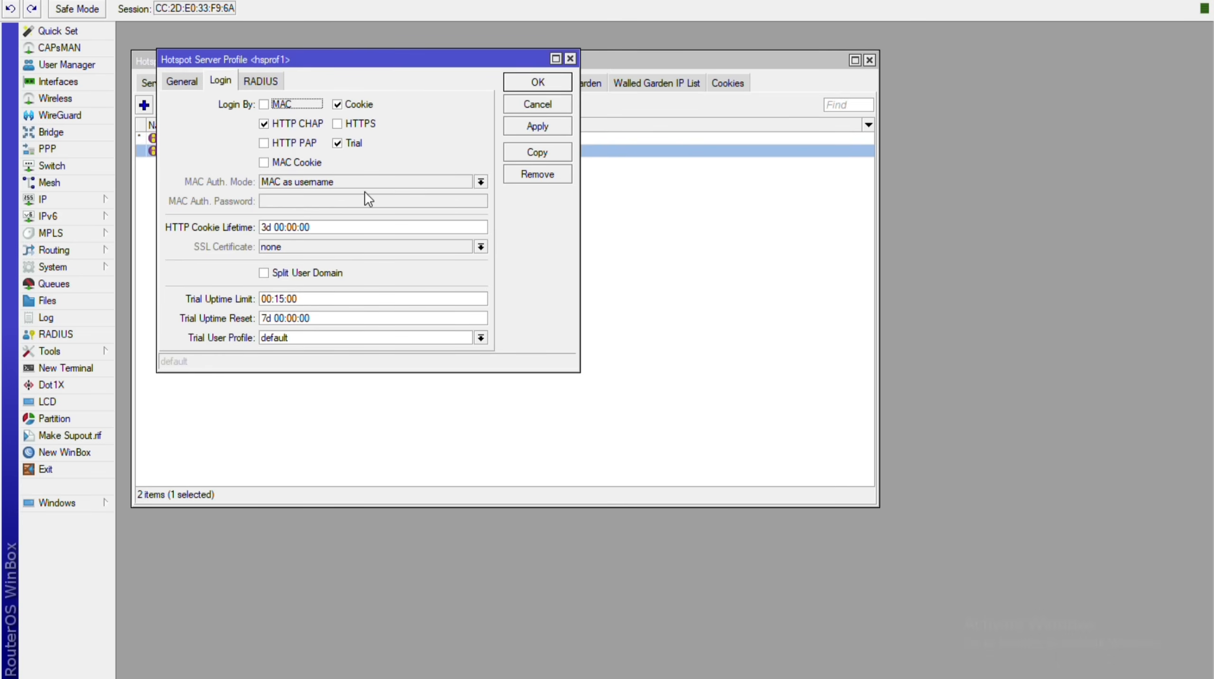
pyautogui.click(323, 329)
pyautogui.press('Up')
pyautogui.press('Up')
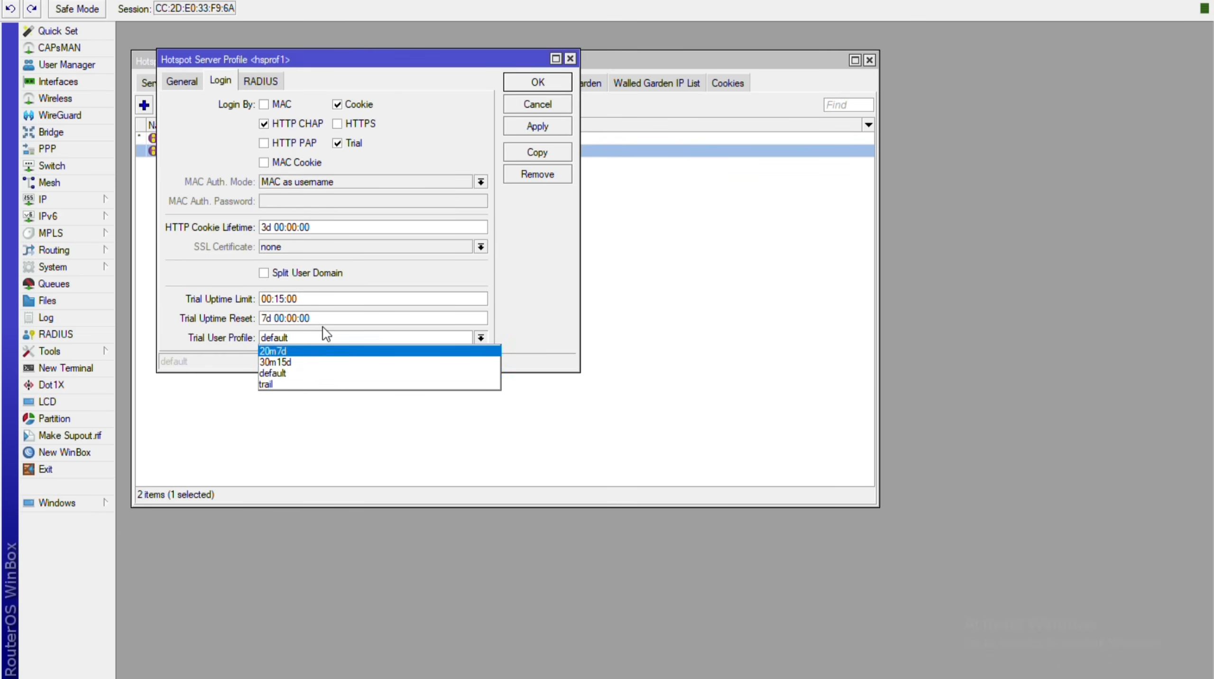
pyautogui.press('Down')
pyautogui.press('Down')
pyautogui.press('Down')
pyautogui.press('Return')
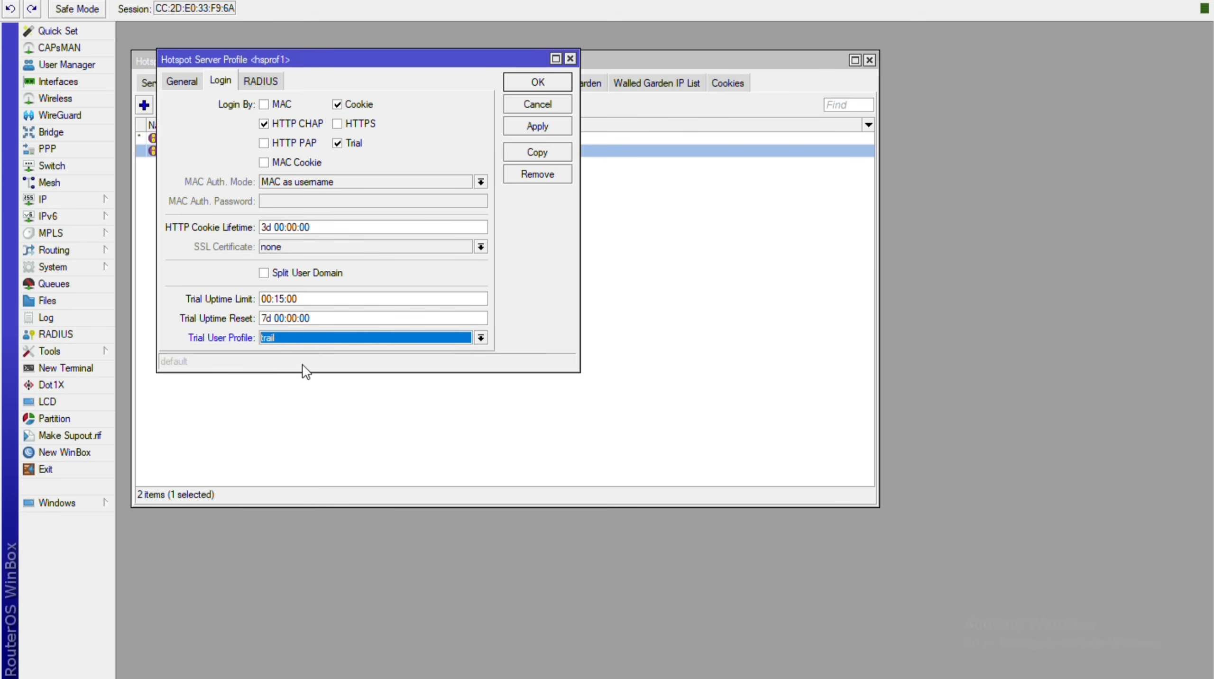
pyautogui.hotkey('alt', 'a')
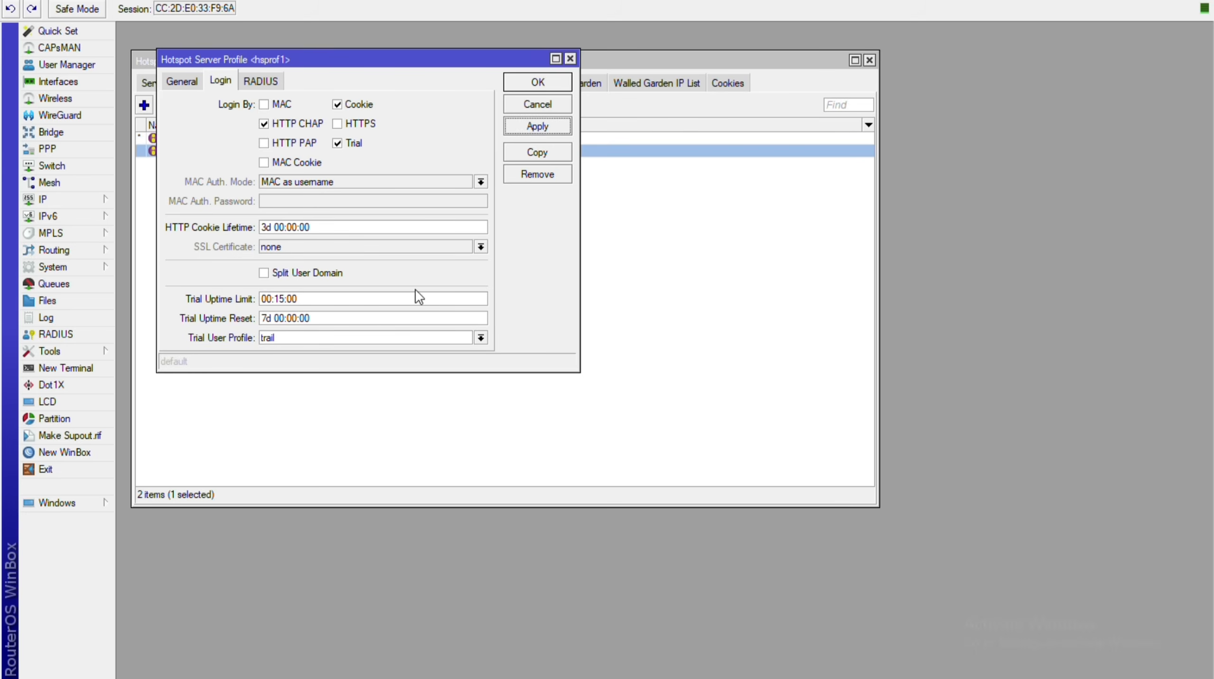
pyautogui.press('Return')
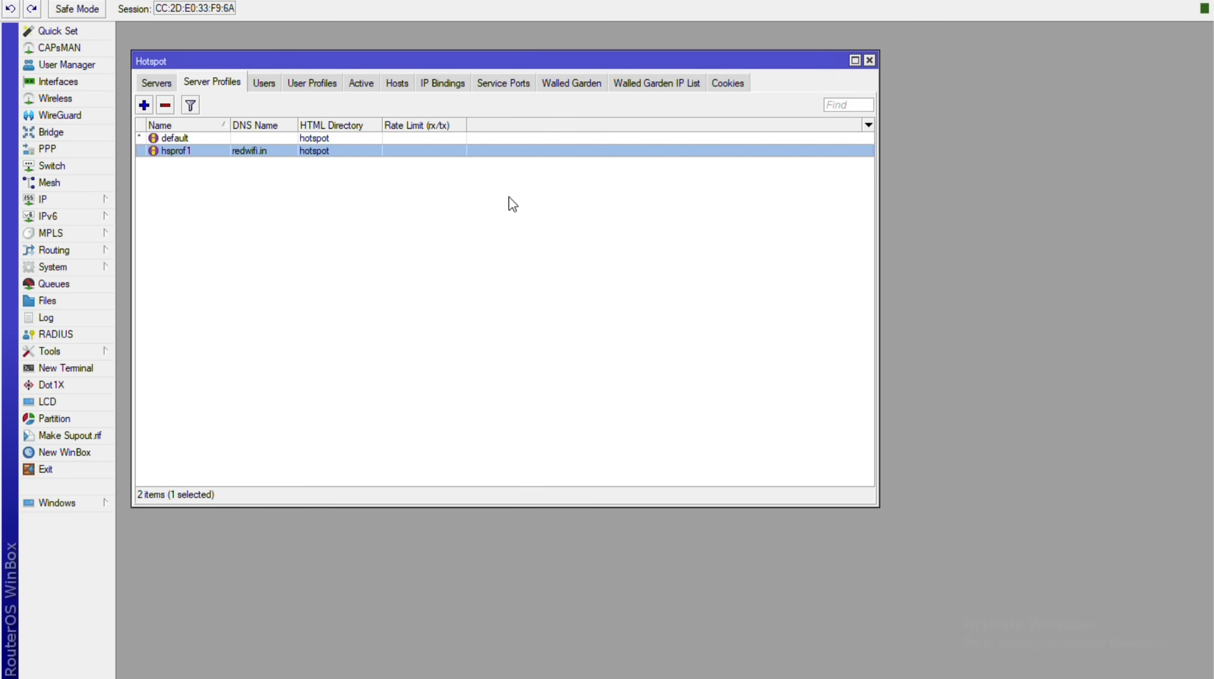
pyautogui.hotkey('ctrl', 'Tab')
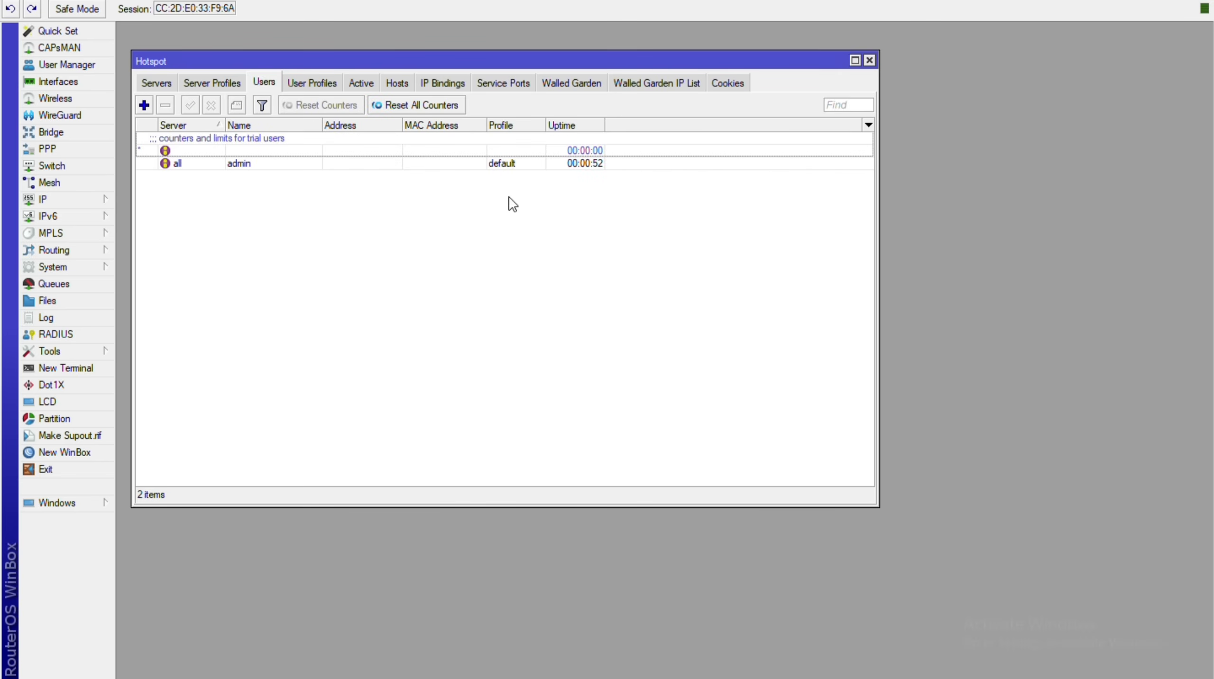
# Start a new hotspot user and keep its server set to all.
pyautogui.press('Insert')
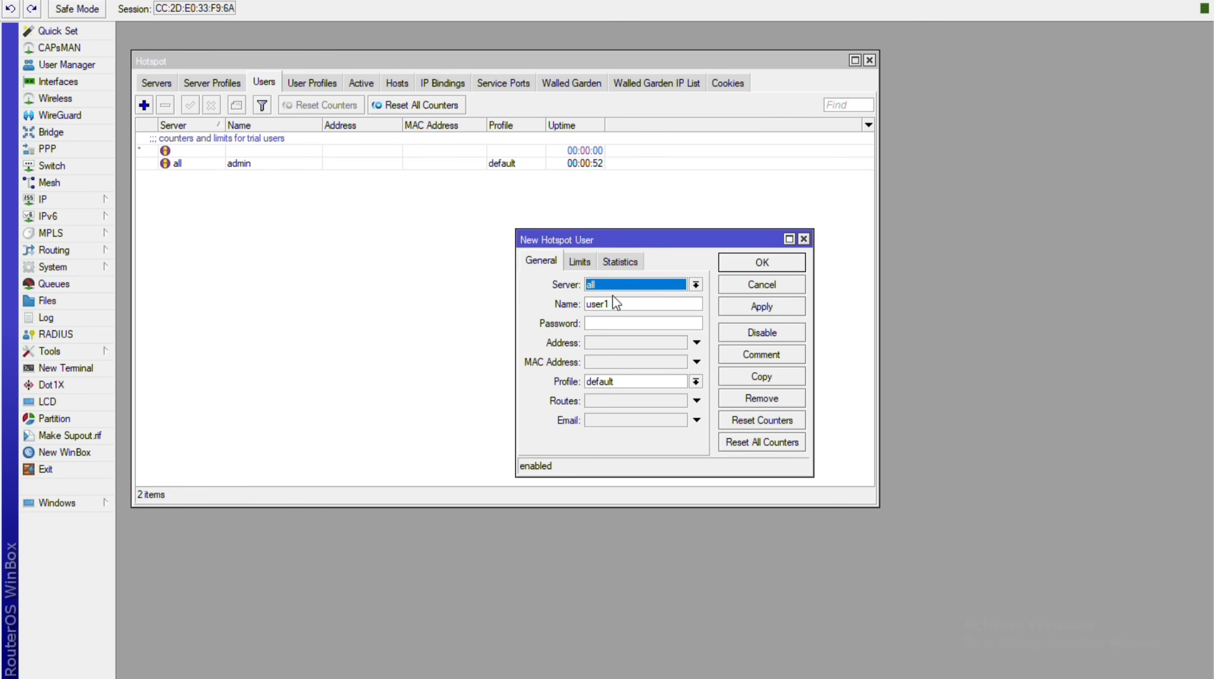
pyautogui.press('Escape')
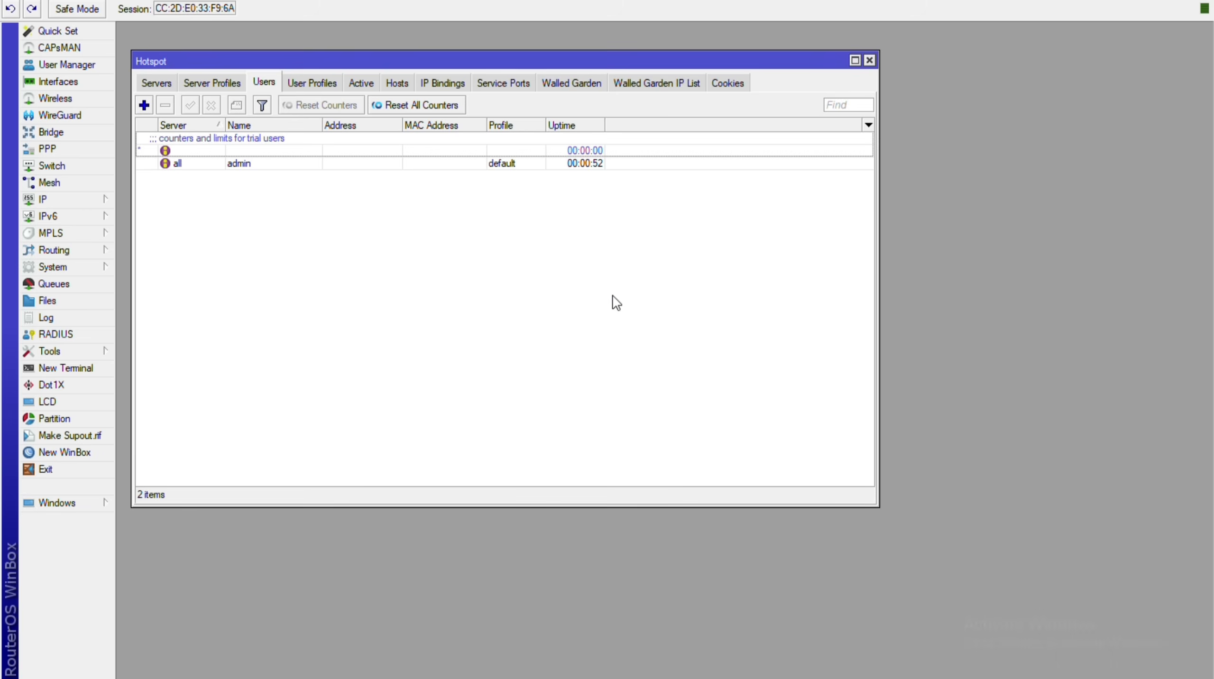
pyautogui.click(144, 105)
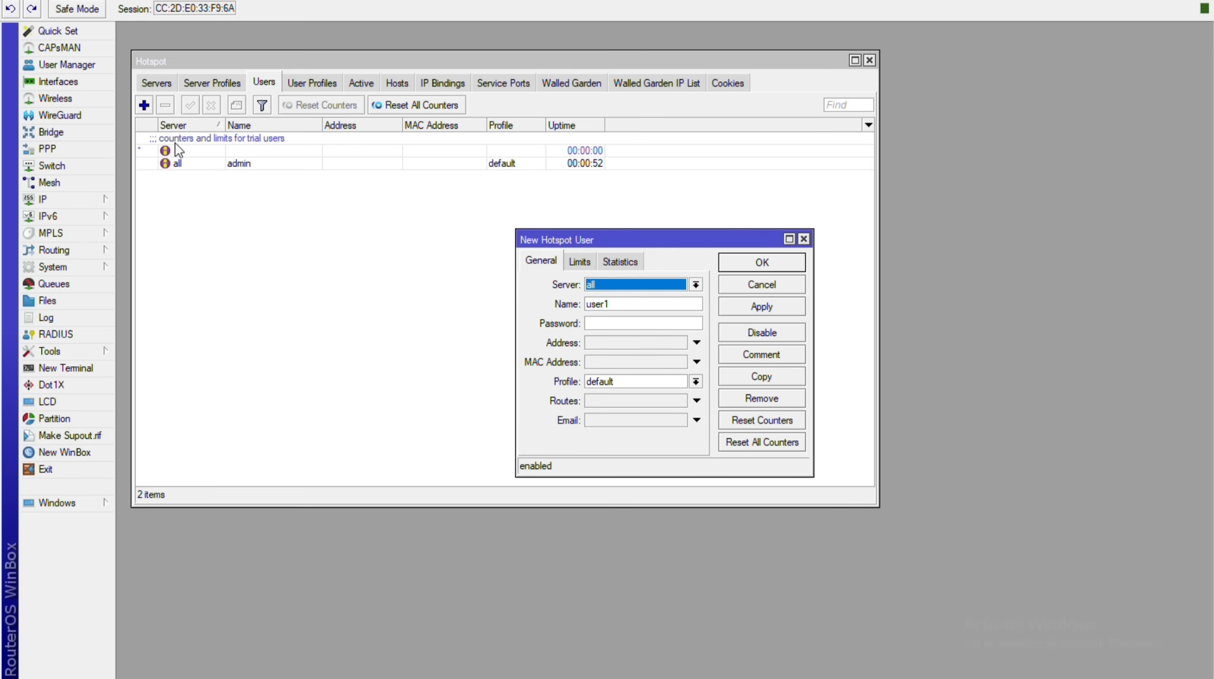
pyautogui.moveTo(590, 240); pyautogui.dragTo(508, 207)
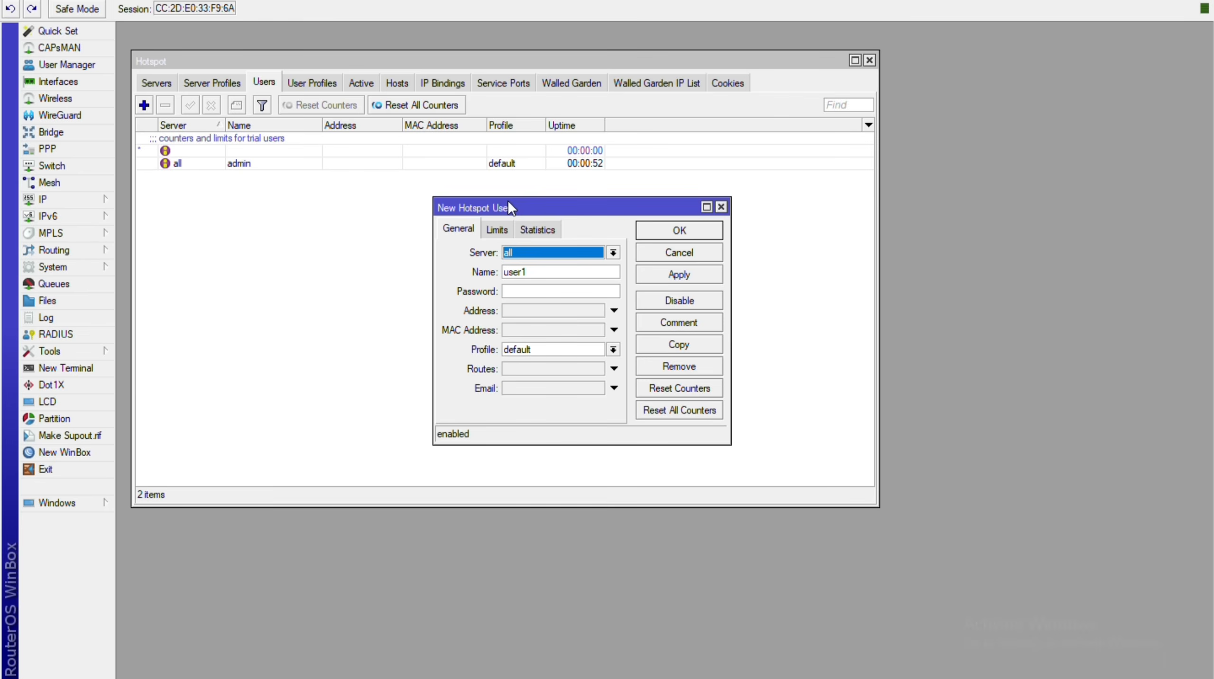
pyautogui.press('Down')
pyautogui.press('Down')
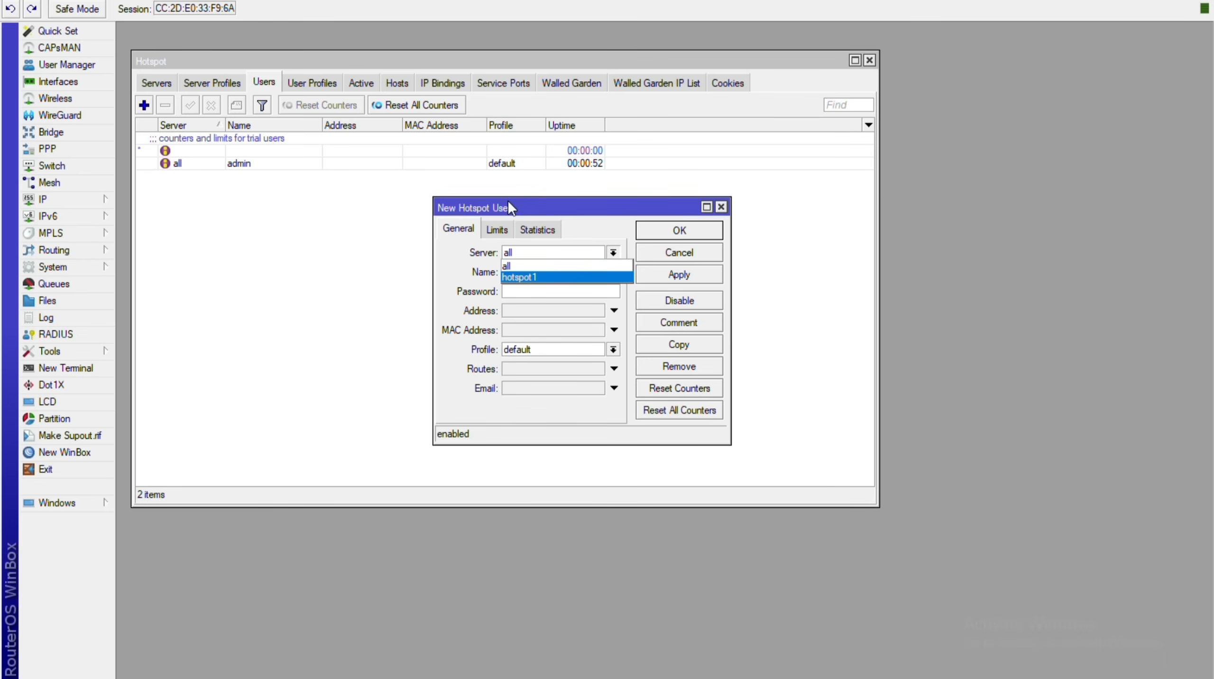
pyautogui.press('Up')
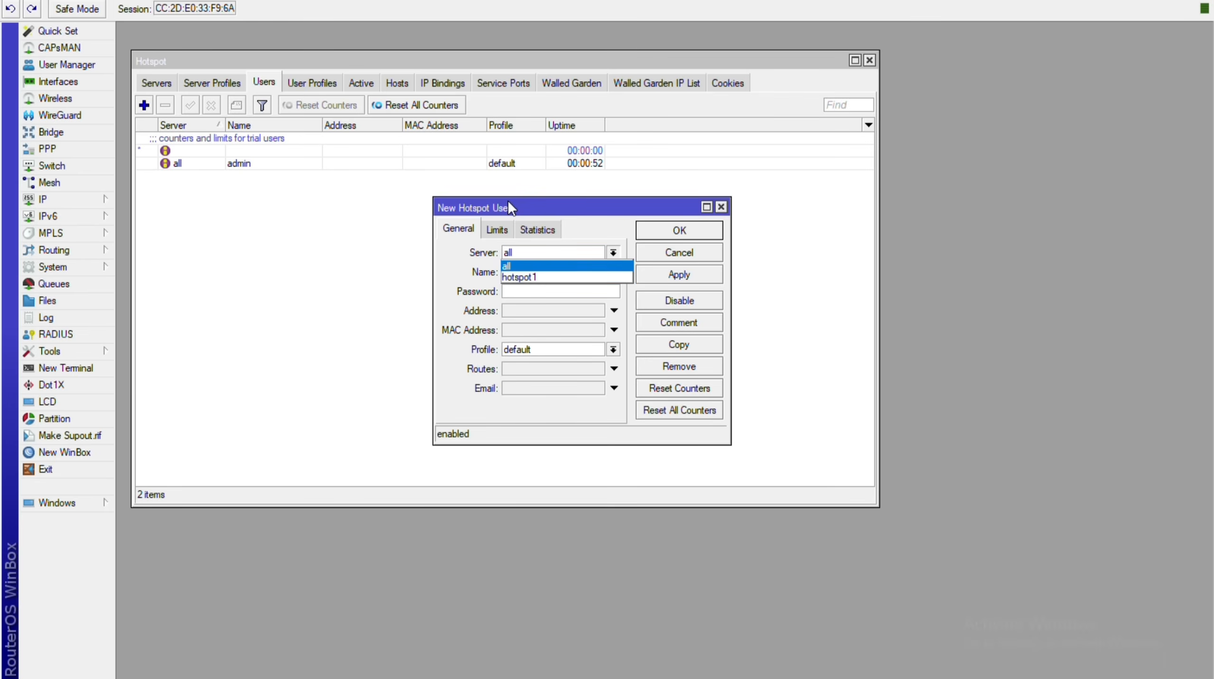
pyautogui.press('Down')
pyautogui.press('Up')
pyautogui.press('Return')
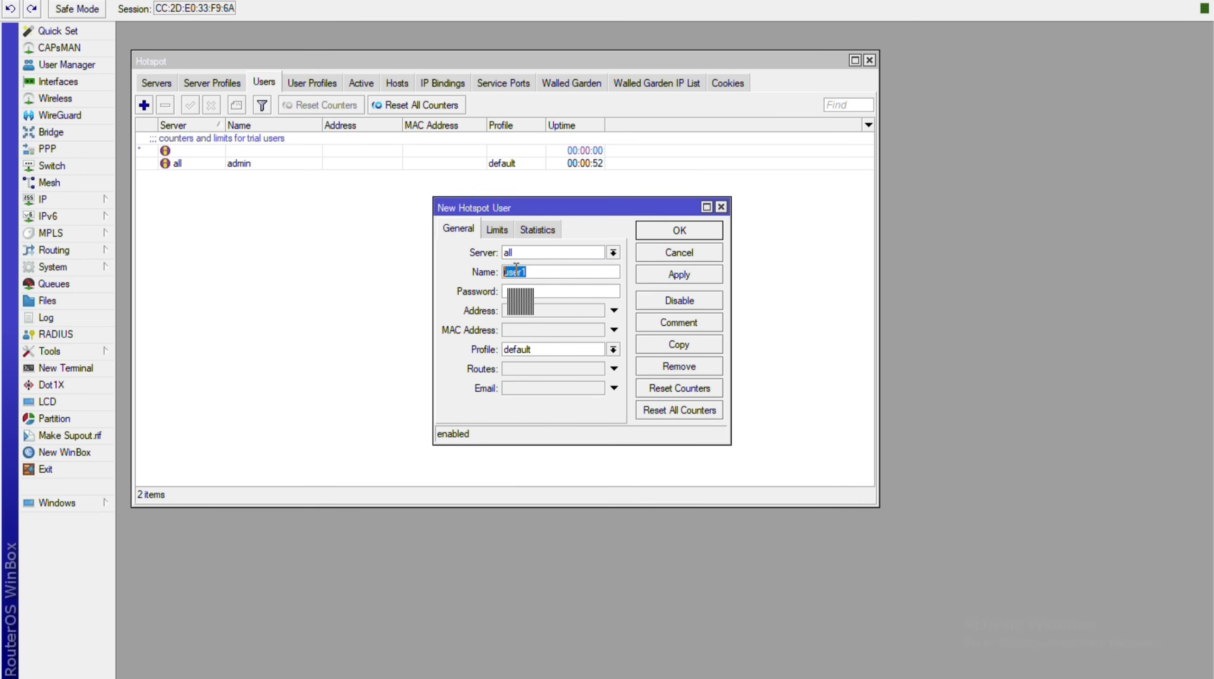
pyautogui.press('Tab')
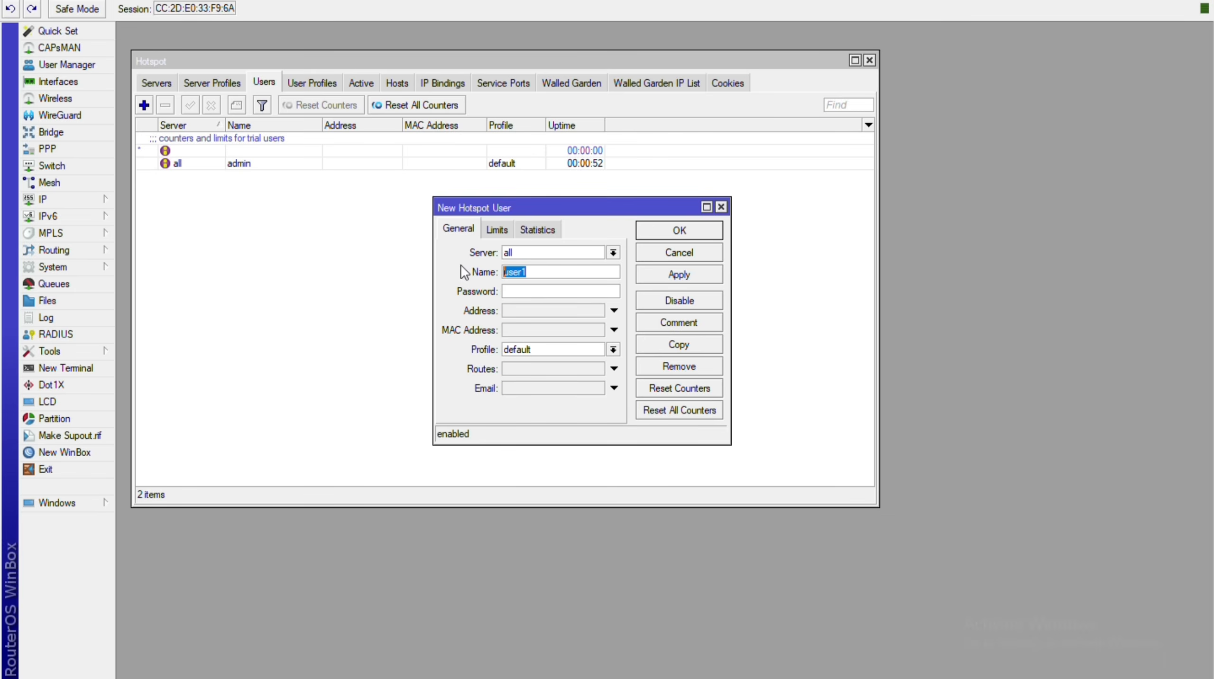
# Enter the 12-digit numeric username and select it in the Name field.
pyautogui.press('BackSpace')
pyautogui.press('BackSpace')
pyautogui.press('BackSpace')
pyautogui.press('BackSpace')
pyautogui.press('BackSpace')
pyautogui.press('BackSpace')
pyautogui.press('BackSpace')
pyautogui.press('BackSpace')
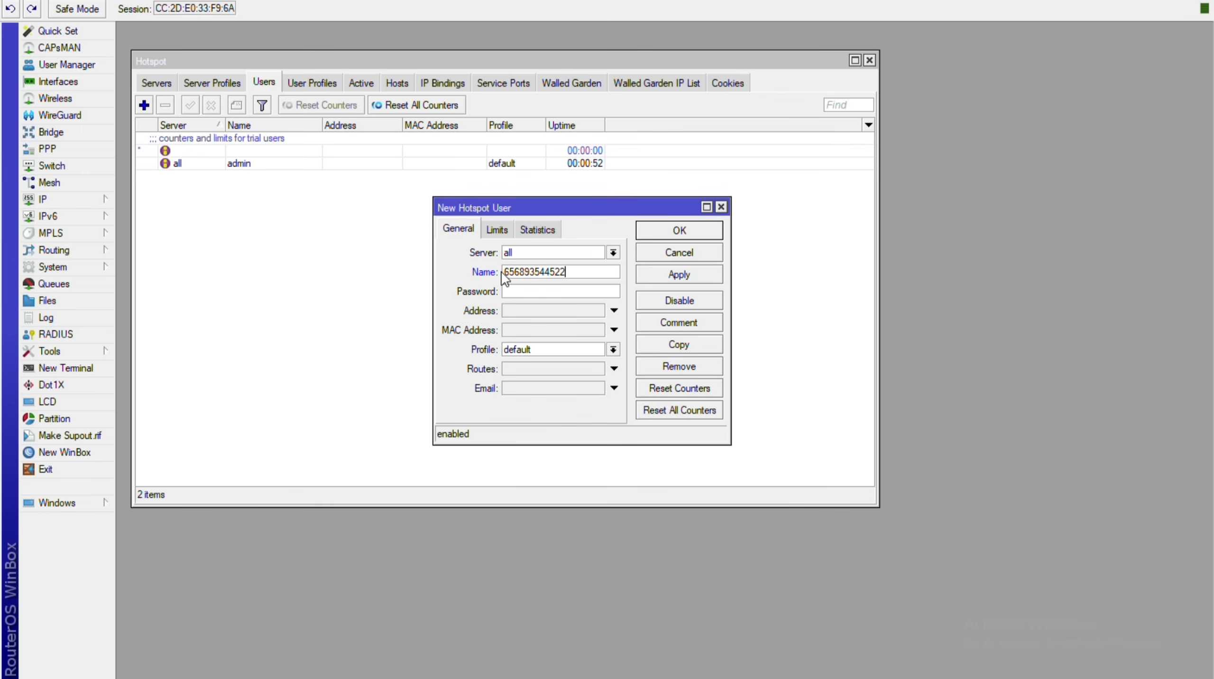
pyautogui.moveTo(508, 272); pyautogui.dragTo(526, 272)
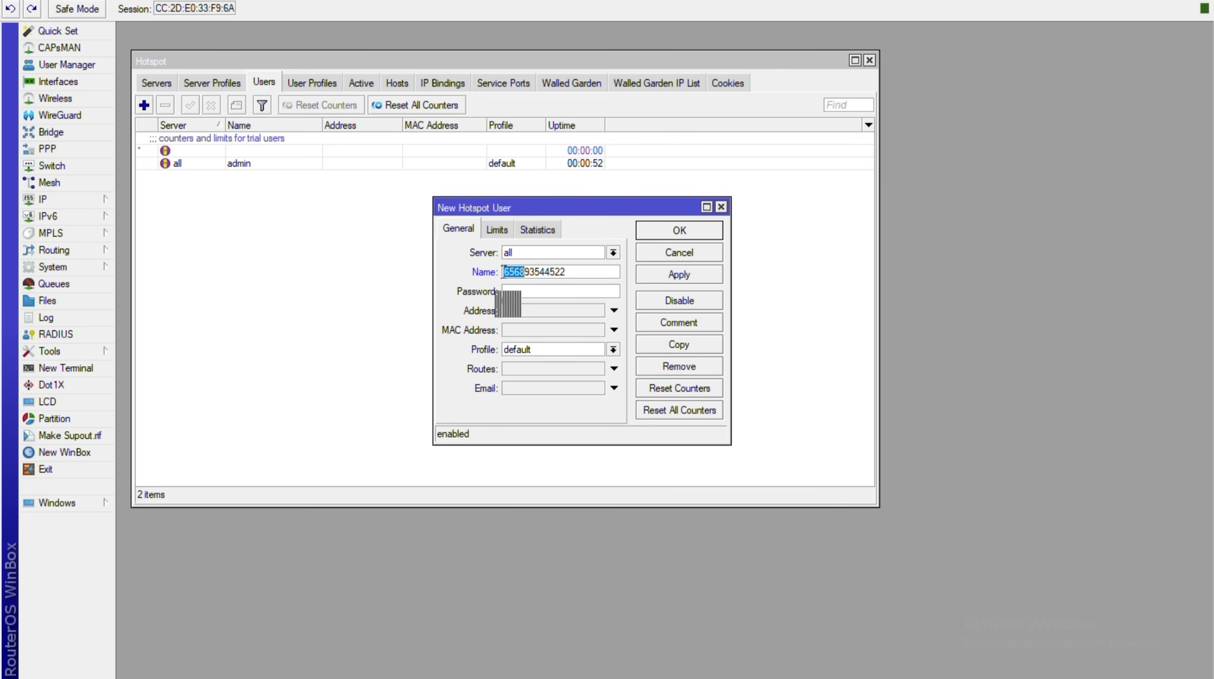
pyautogui.press('Right')
pyautogui.press('Right')
pyautogui.press('Right')
pyautogui.press('Right')
pyautogui.press('Right')
pyautogui.hotkey('shift', 'Right')
pyautogui.hotkey('shift', 'Right')
pyautogui.hotkey('shift', 'Right')
pyautogui.hotkey('shift', 'Right')
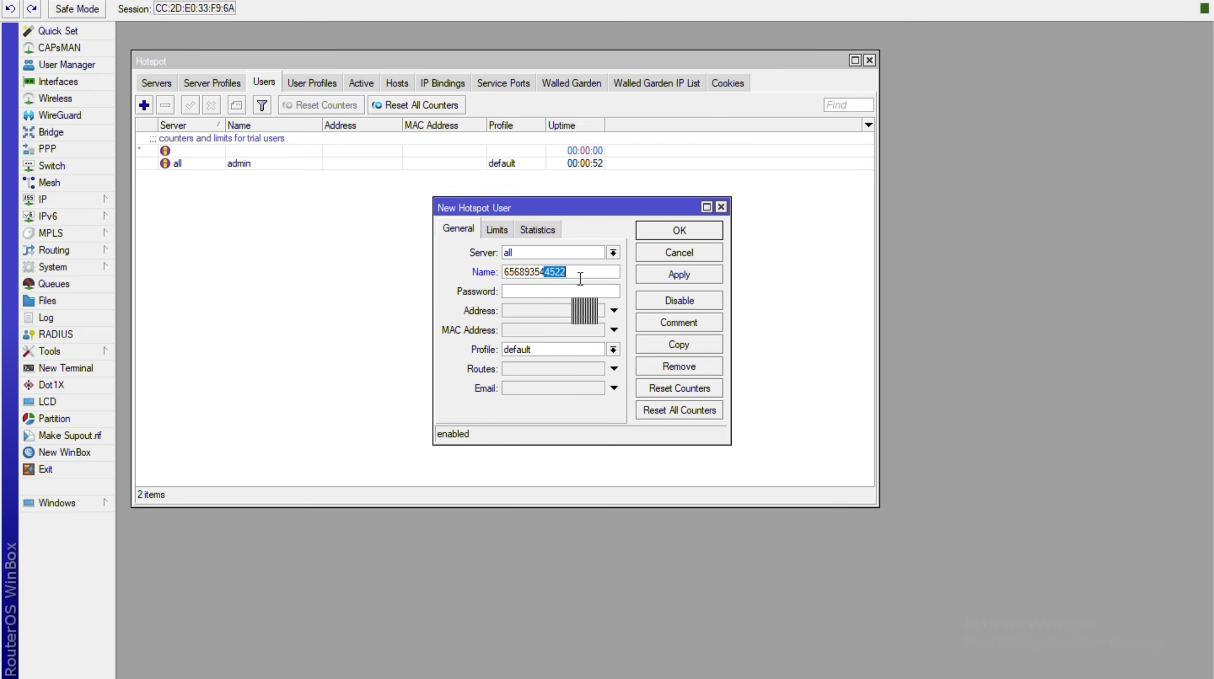
pyautogui.click(599, 269)
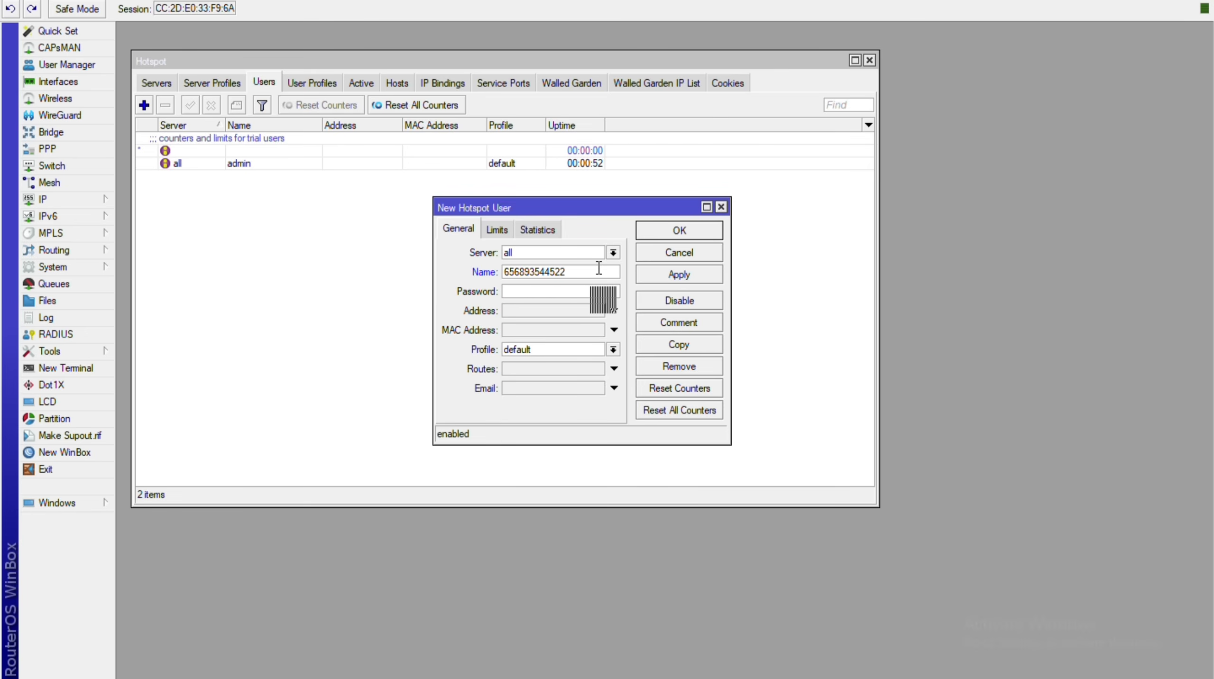
pyautogui.doubleClick(599, 269)
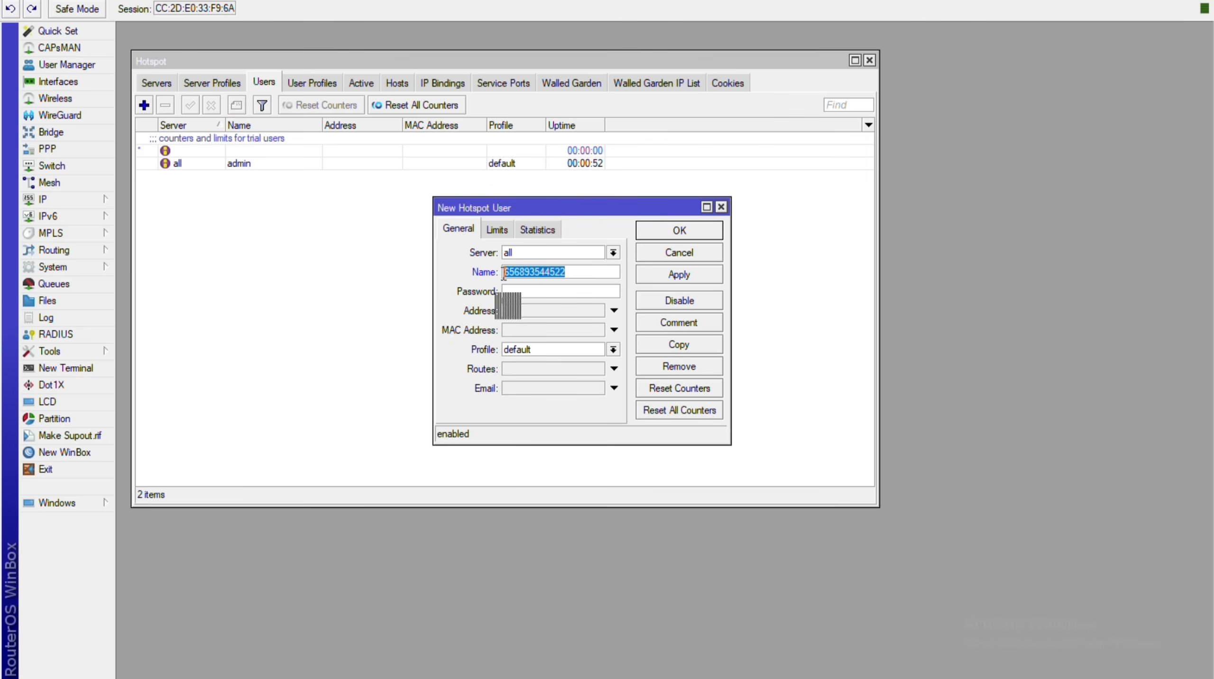
# Reuse the username as the password and assign the 20m7d profile.
pyautogui.hotkey('ctrl', 'c')
pyautogui.click(544, 294)
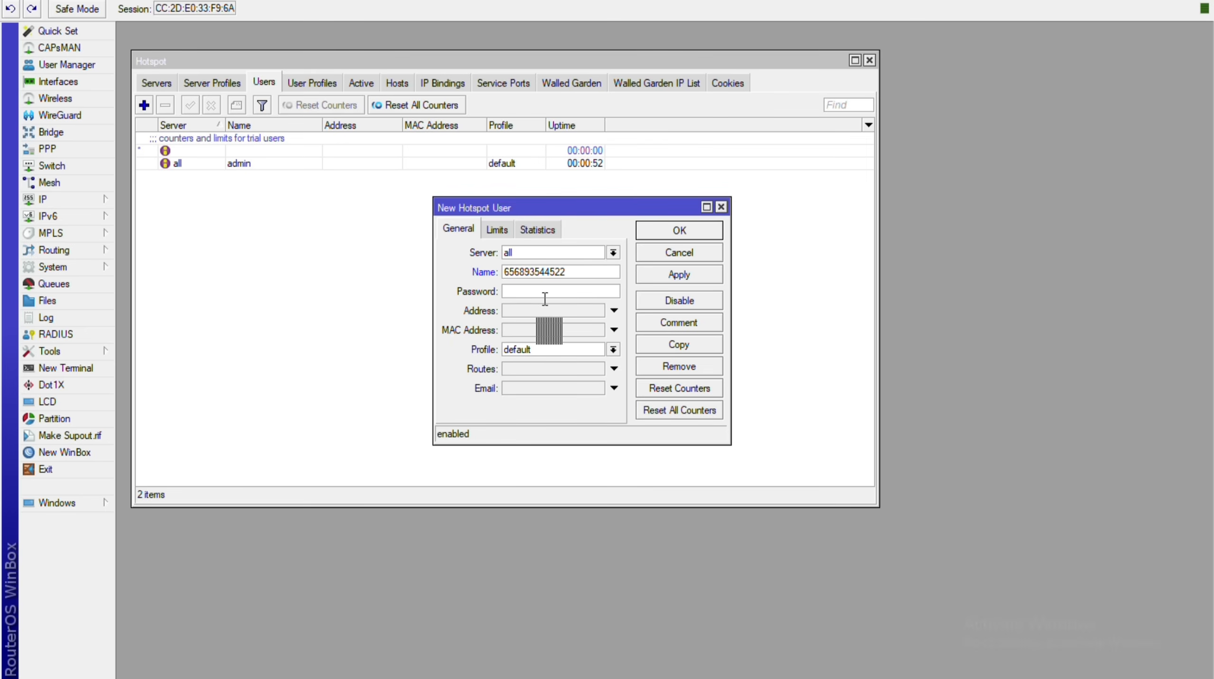
pyautogui.hotkey('ctrl', 'v')
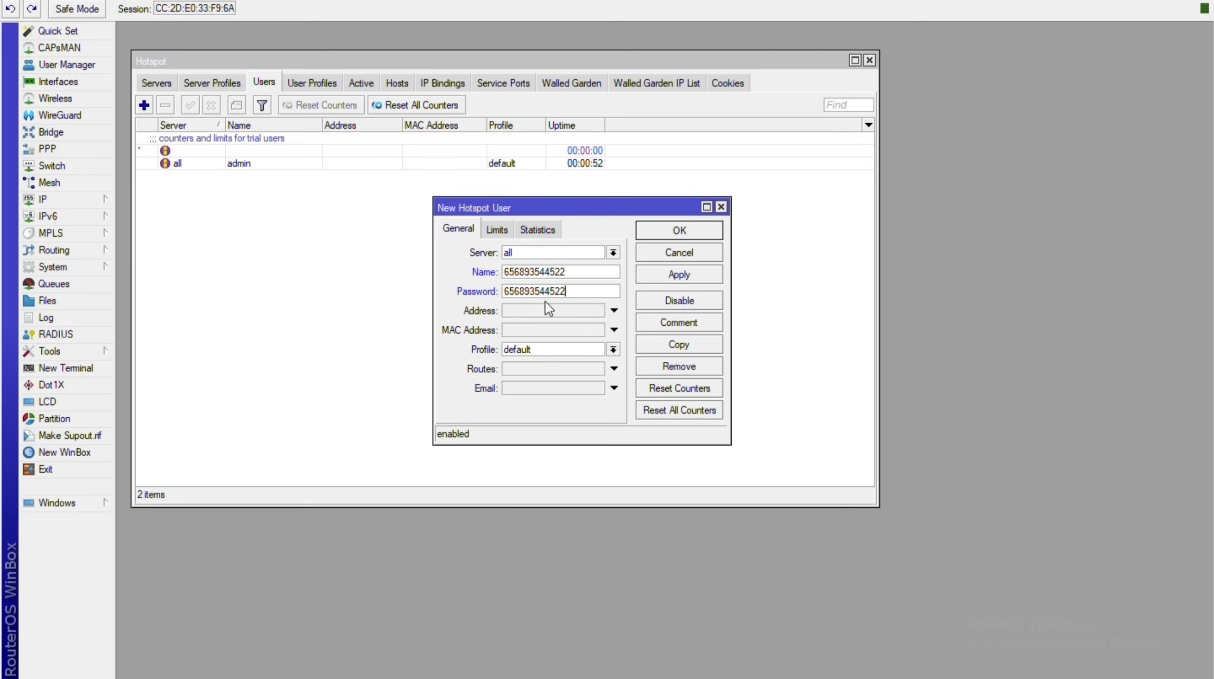
pyautogui.press('Tab')
pyautogui.press('Down')
pyautogui.press('Up')
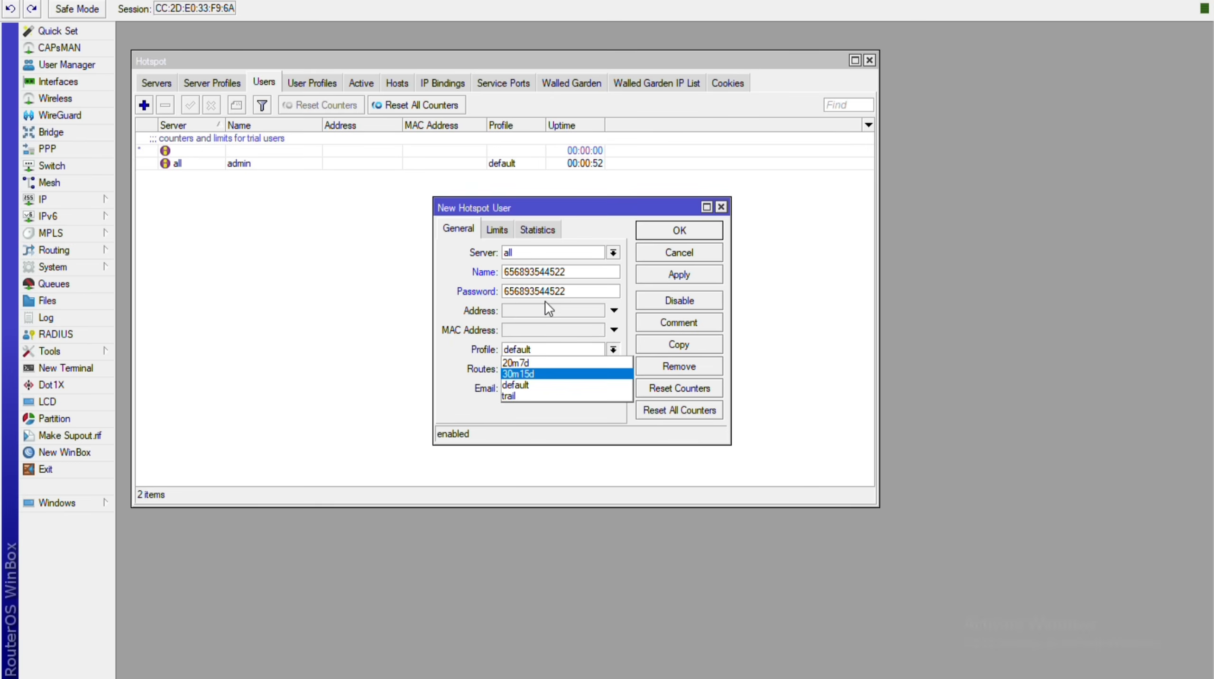
pyautogui.press('Up')
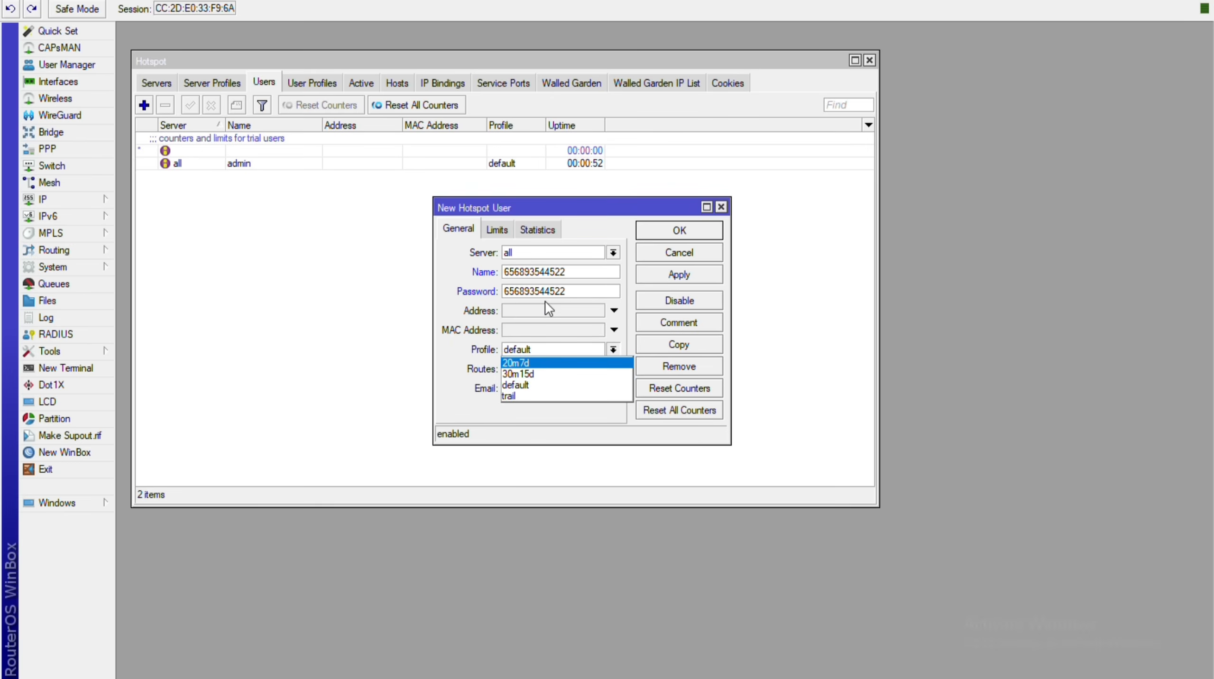
pyautogui.press('Return')
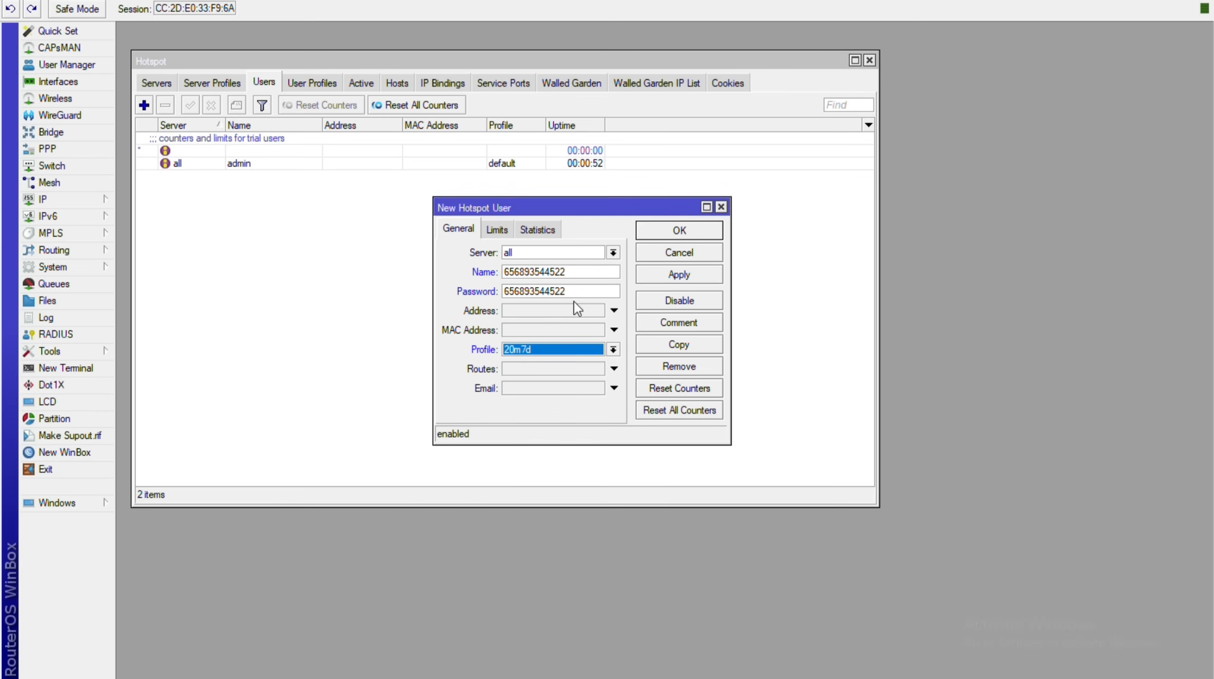
# Leave Limit Bytes In unset, save the user, and reopen it to verify the settings.
pyautogui.hotkey('ctrl', 'Tab')
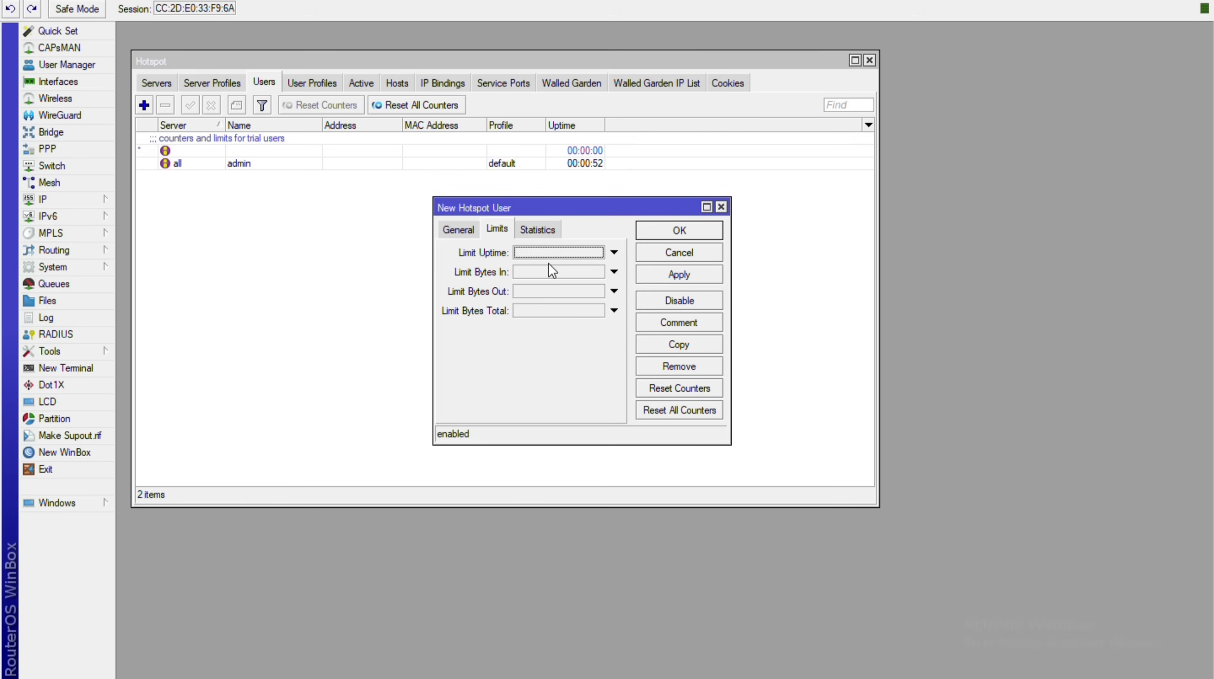
pyautogui.click(548, 266)
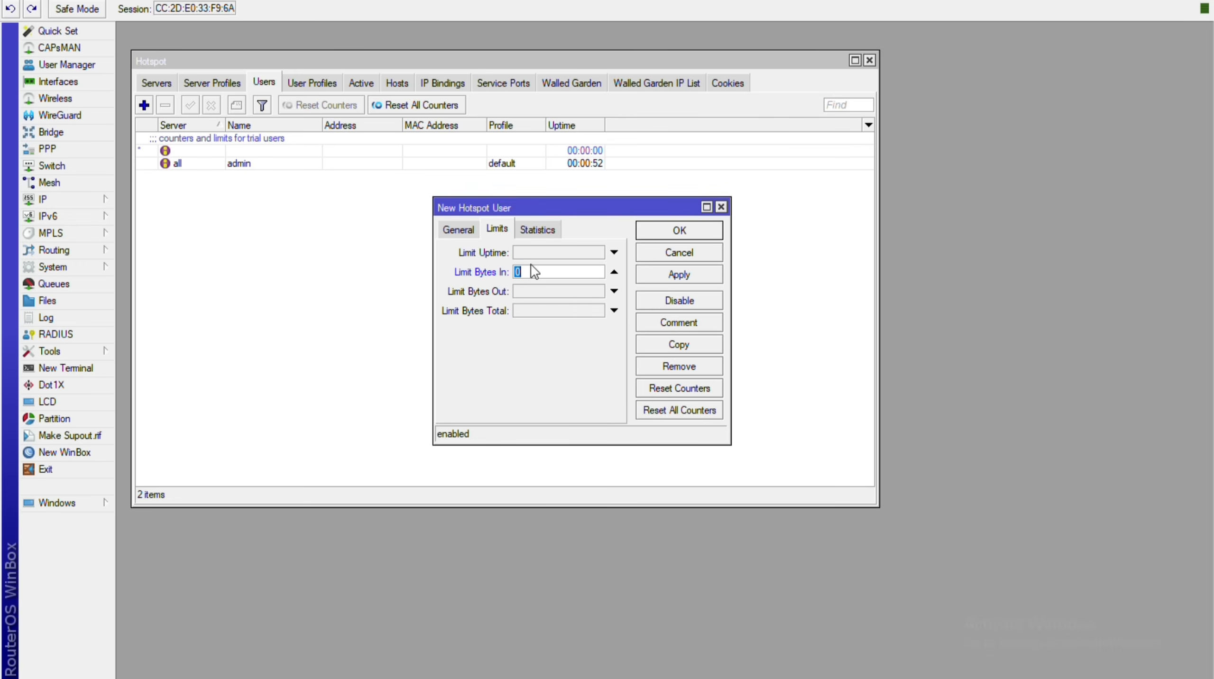
pyautogui.click(613, 273)
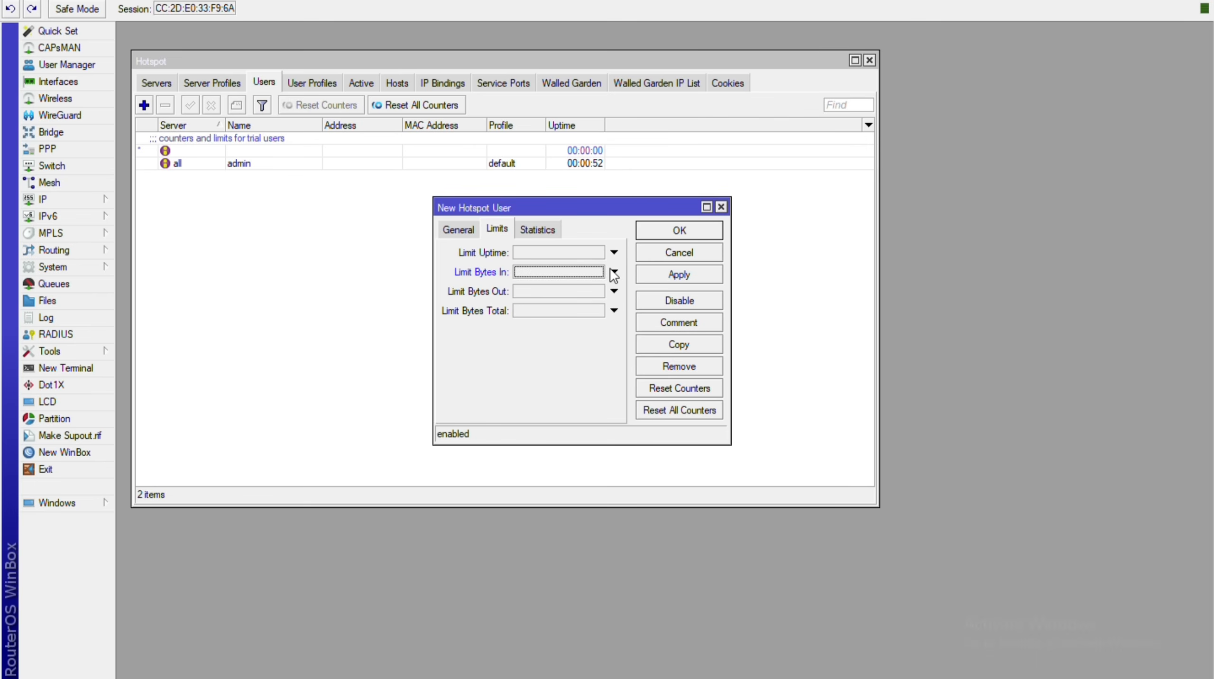
pyautogui.click(537, 229)
pyautogui.click(496, 228)
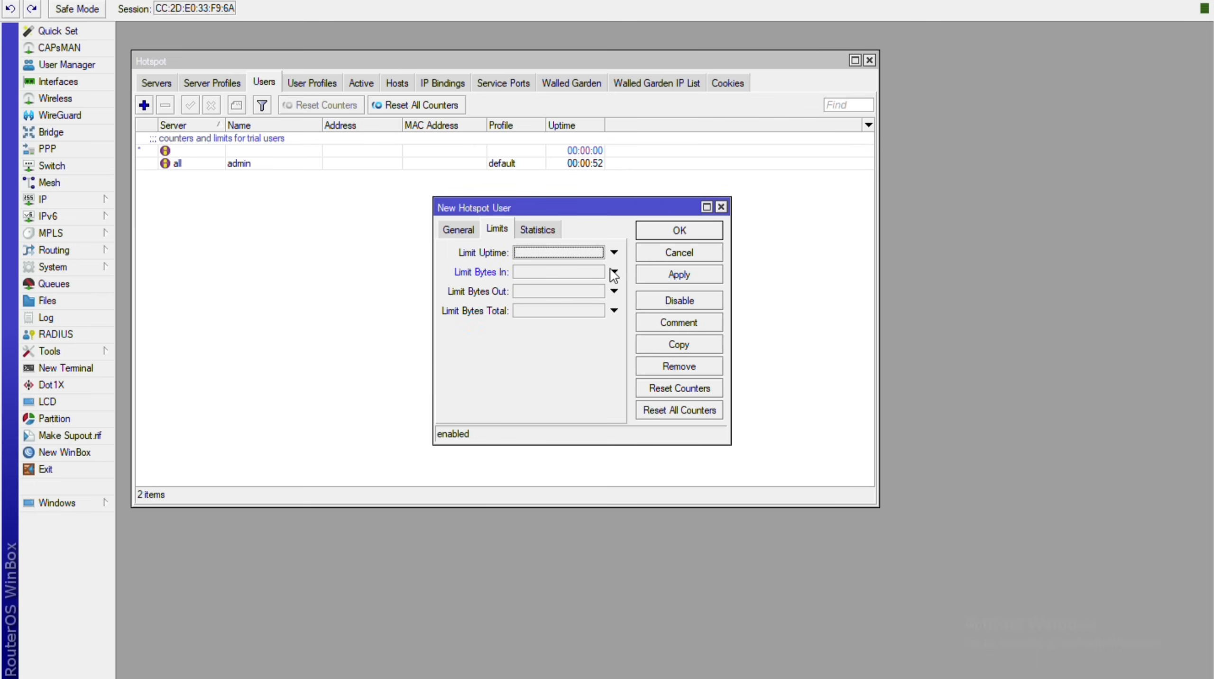
pyautogui.click(678, 275)
pyautogui.click(678, 231)
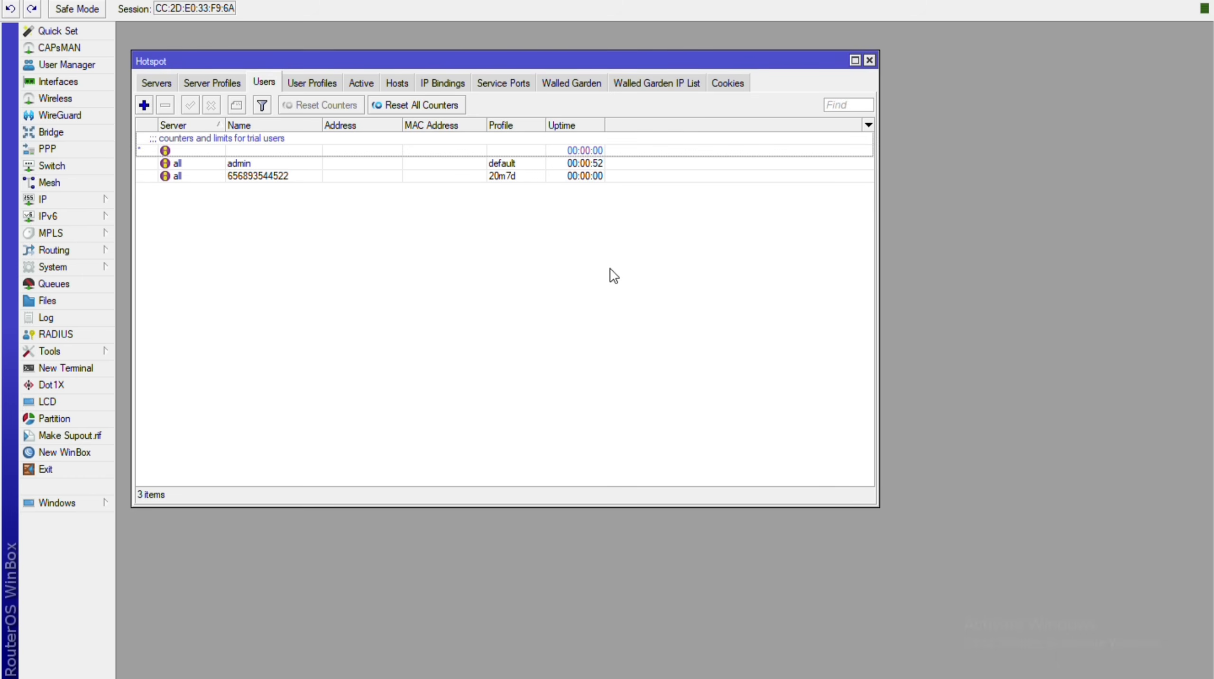
pyautogui.doubleClick(257, 176)
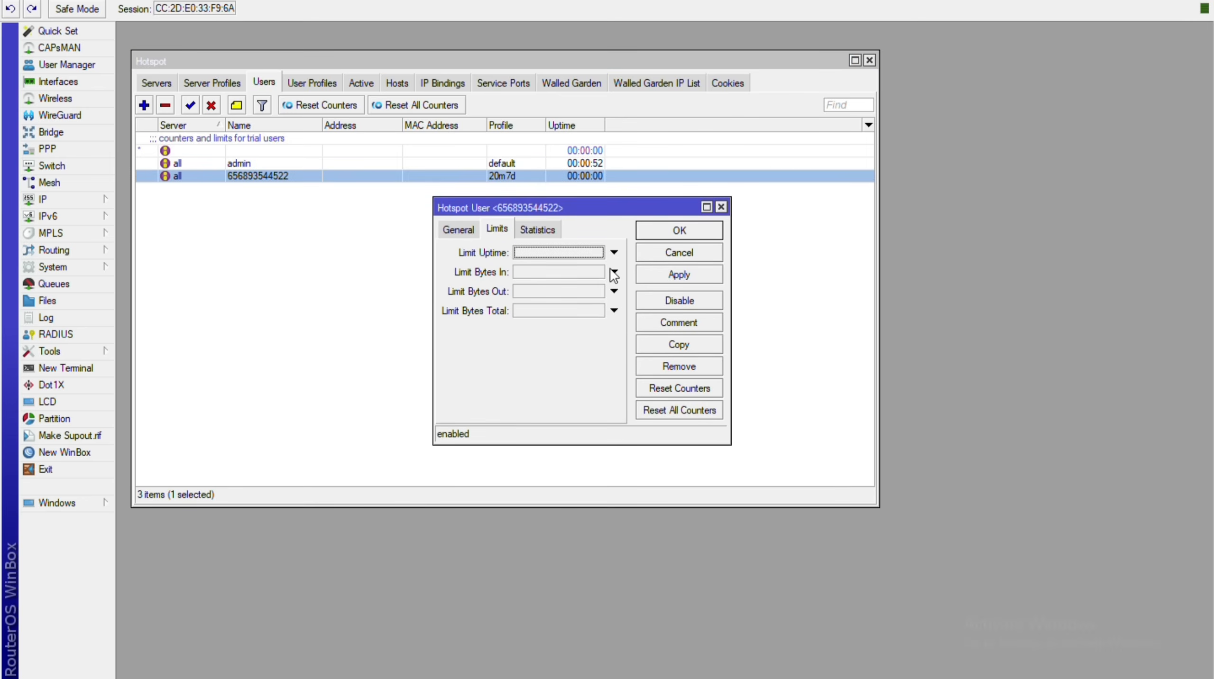
pyautogui.click(457, 230)
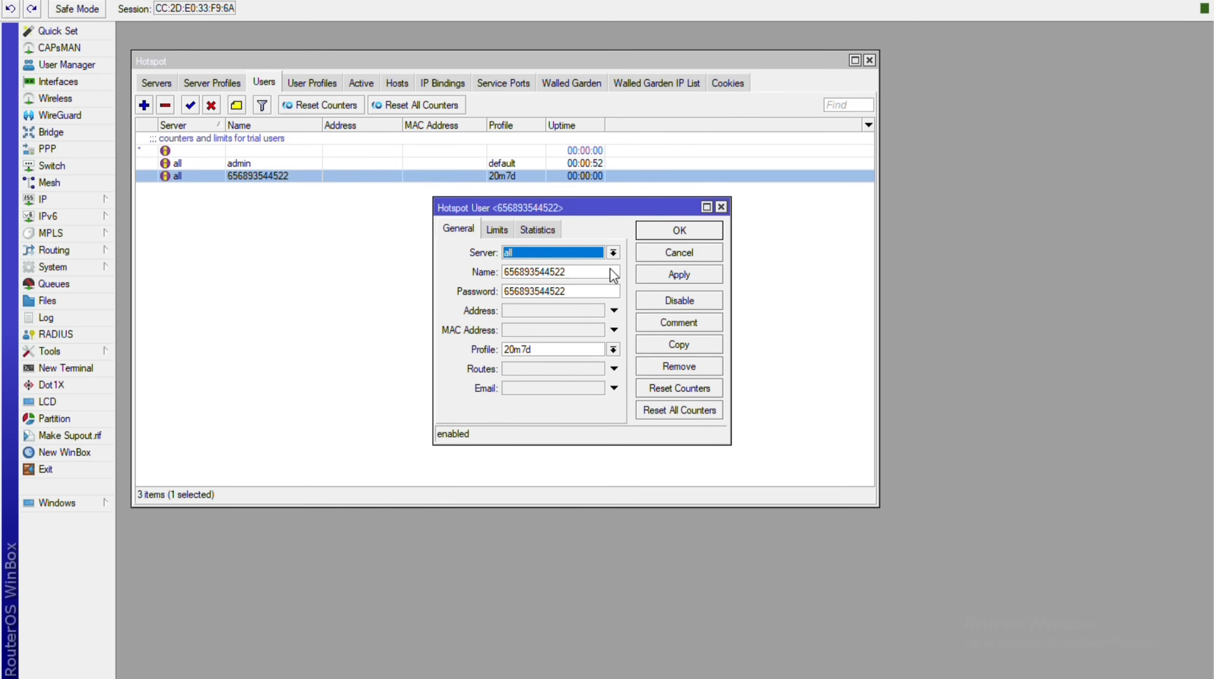
pyautogui.click(721, 207)
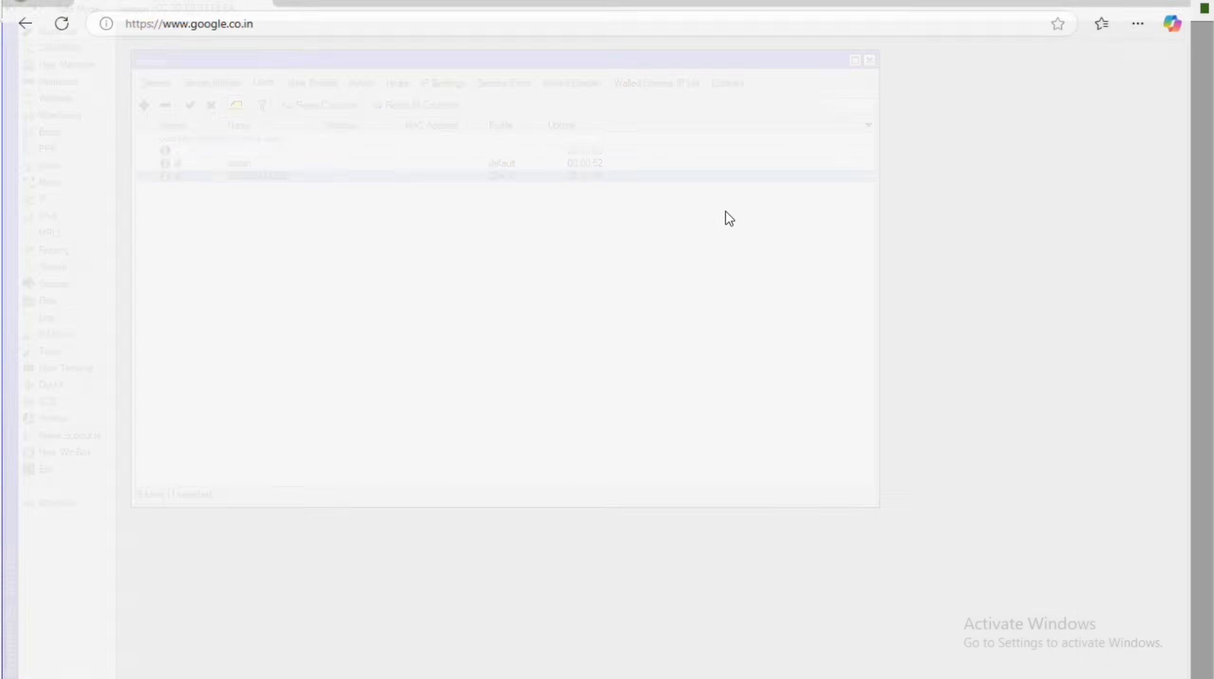
# Reload Google in Edge and open rednetwork.in from the address suggestions.
pyautogui.press('F5')
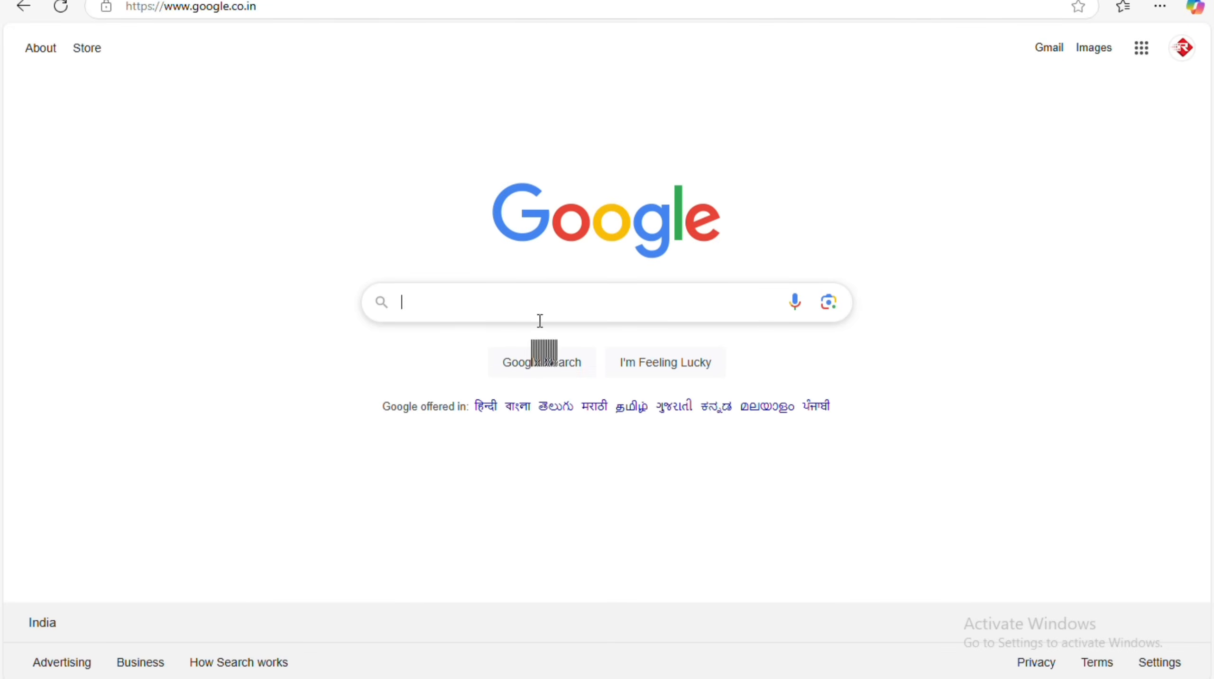
pyautogui.hotkey('alt', 'Tab')
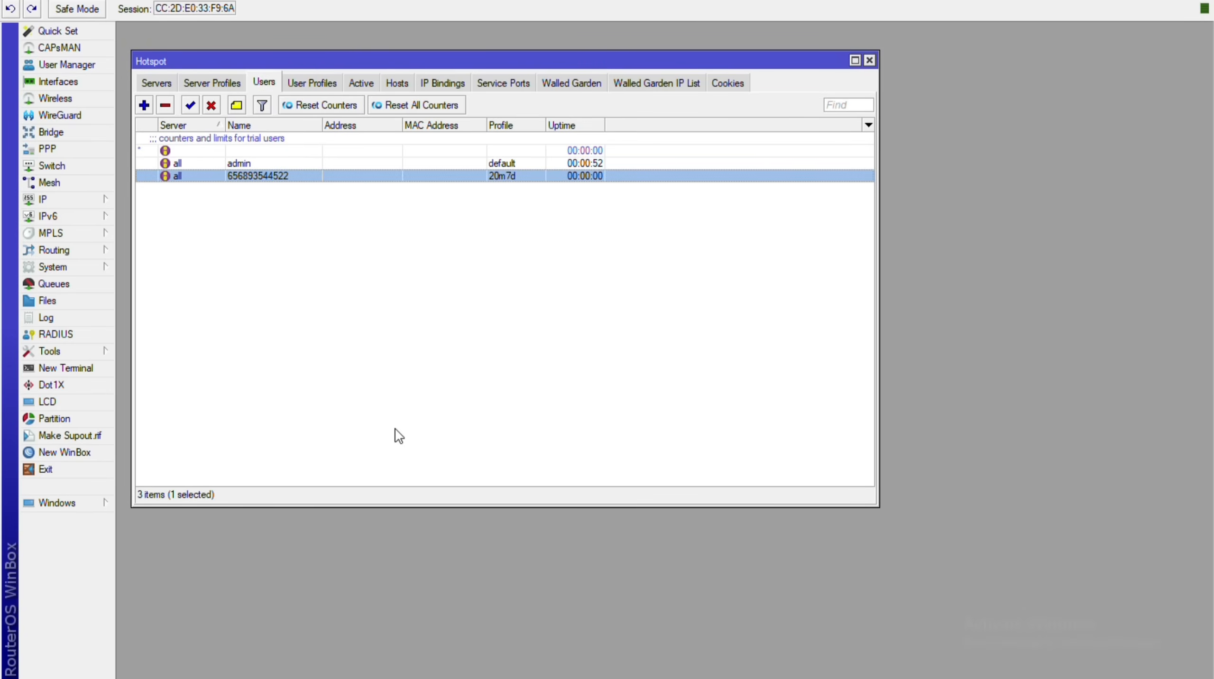
pyautogui.hotkey('alt', 'Tab')
pyautogui.click(311, 18)
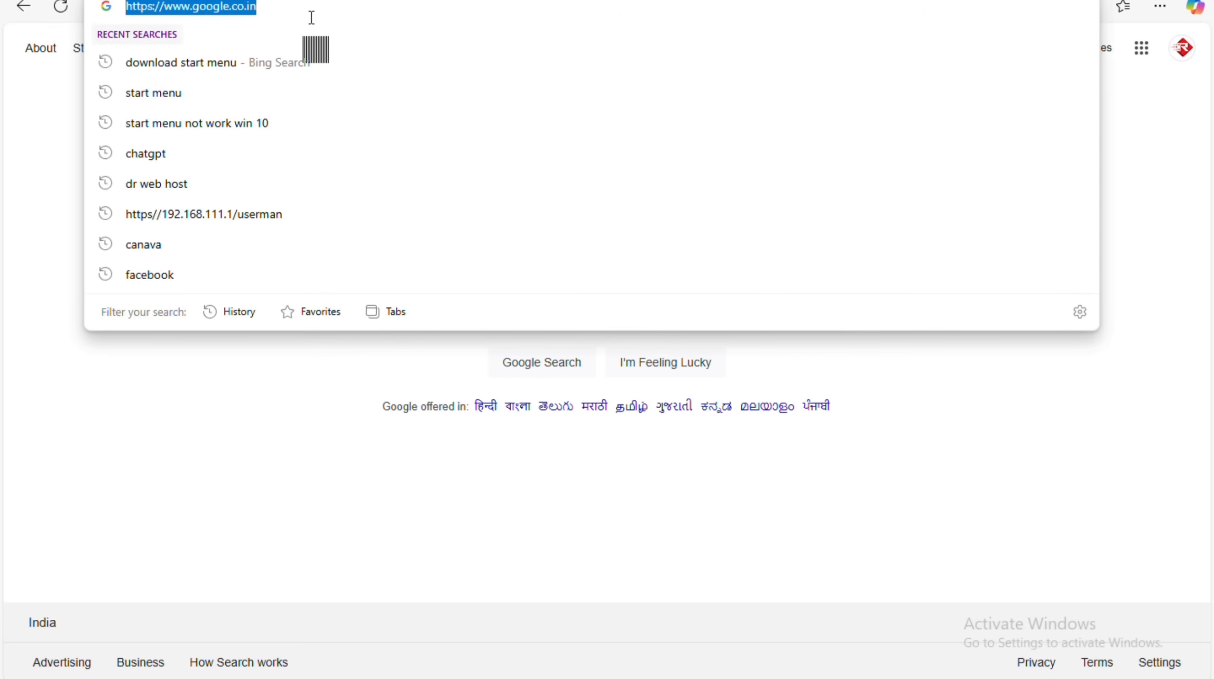
pyautogui.write('RED')
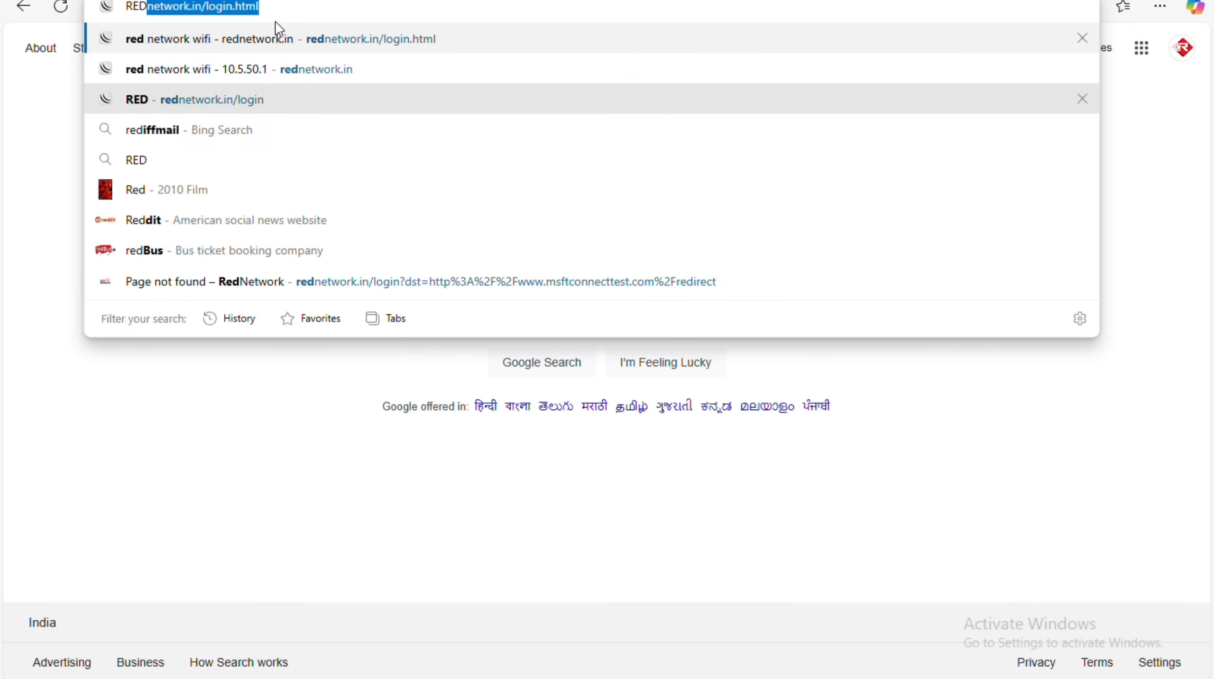
pyautogui.press('Down')
pyautogui.press('Return')
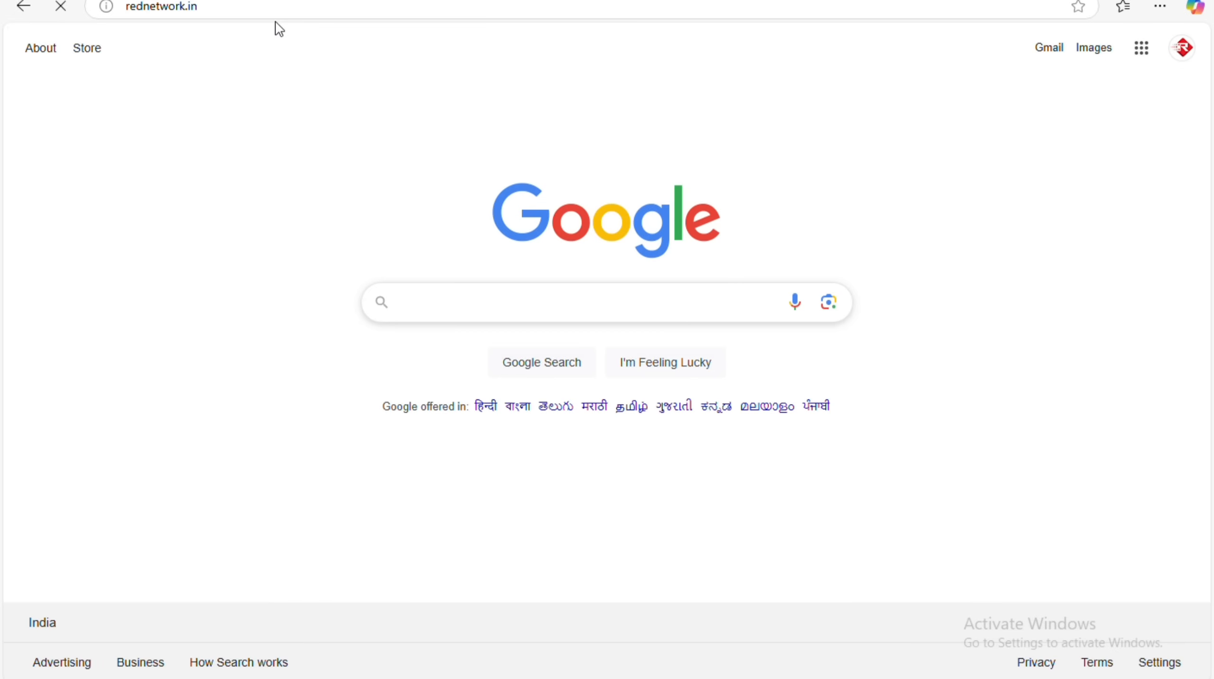
# Load redwifi.in/status, correcting the mistyped address, and log out of the hotspot.
pyautogui.click(241, 7)
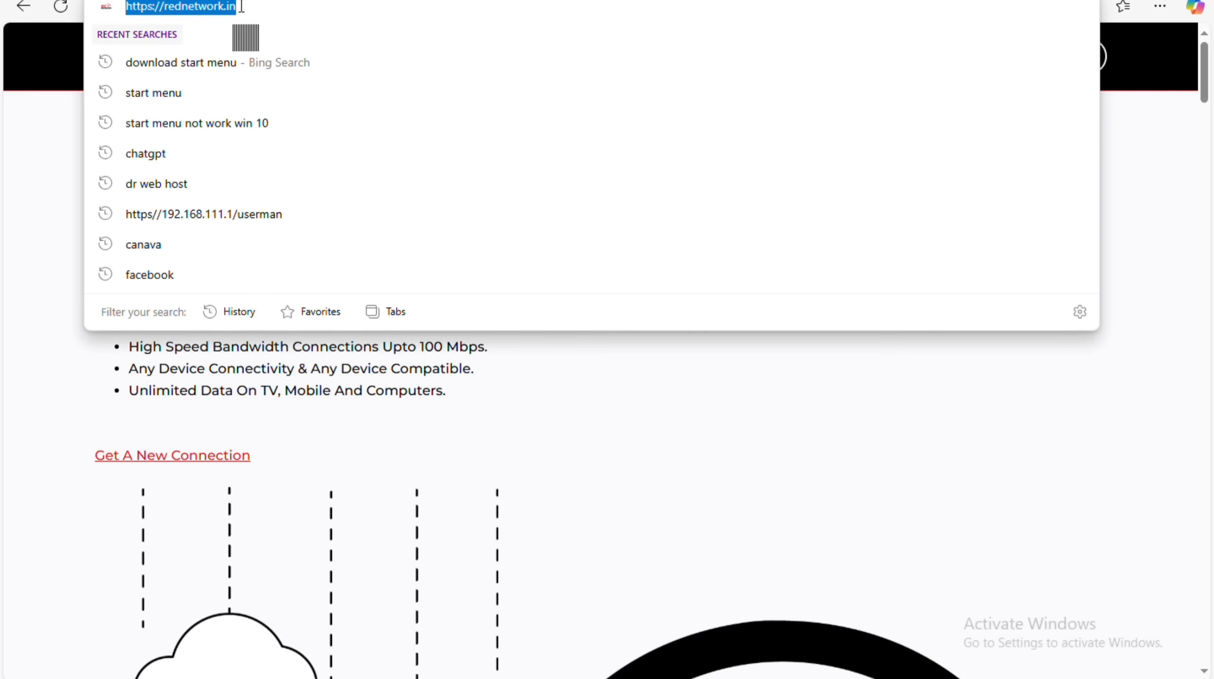
pyautogui.write('ews')
pyautogui.press('BackSpace')
pyautogui.press('BackSpace')
pyautogui.press('BackSpace')
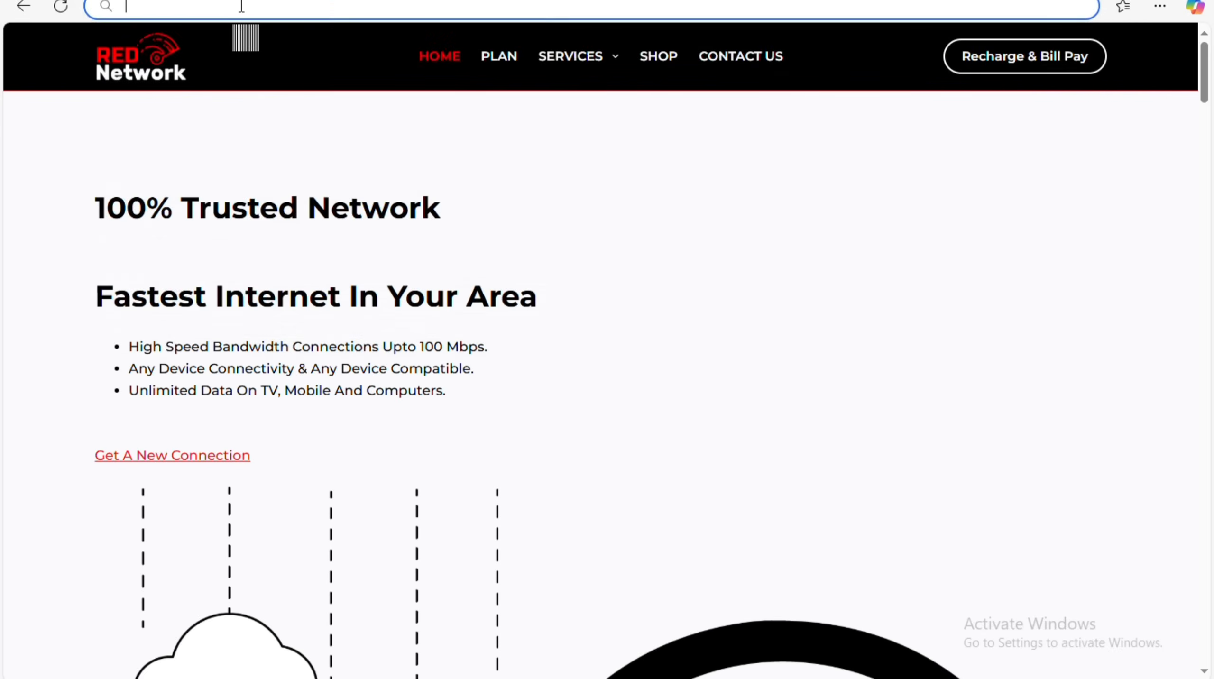
pyautogui.write('ews')
pyautogui.press('BackSpace')
pyautogui.press('BackSpace')
pyautogui.press('Escape')
pyautogui.write('r')
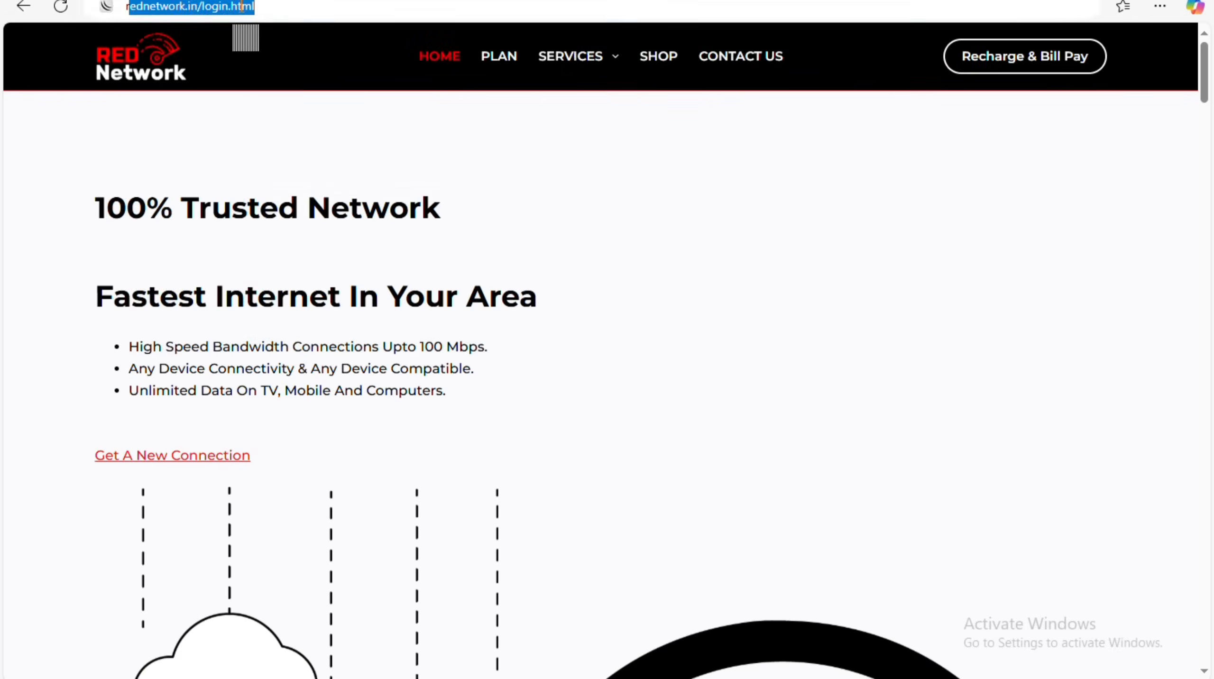
pyautogui.write('edwi')
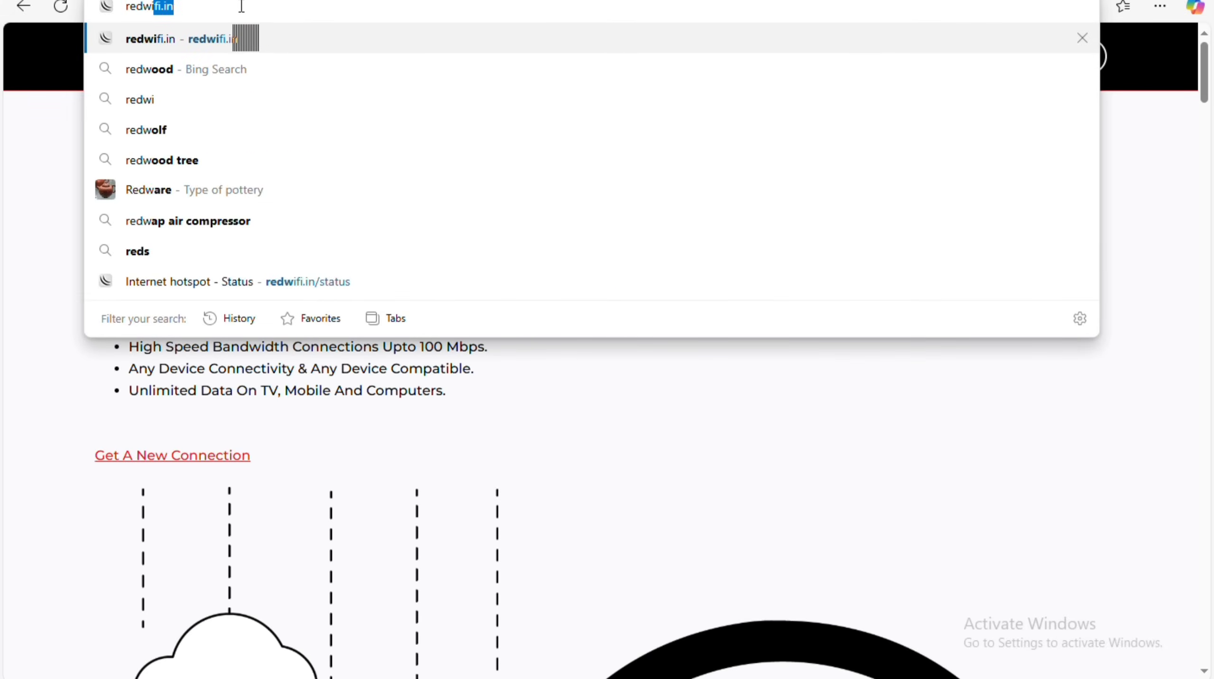
pyautogui.write('f.in/s')
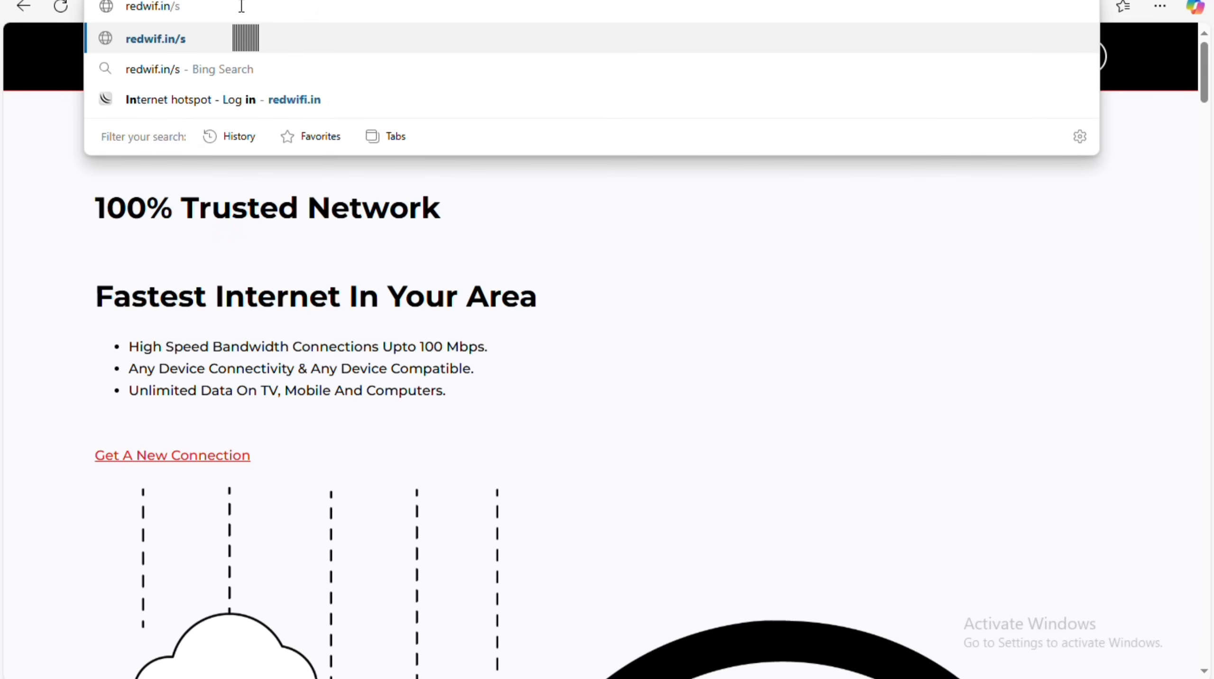
pyautogui.write('tatus')
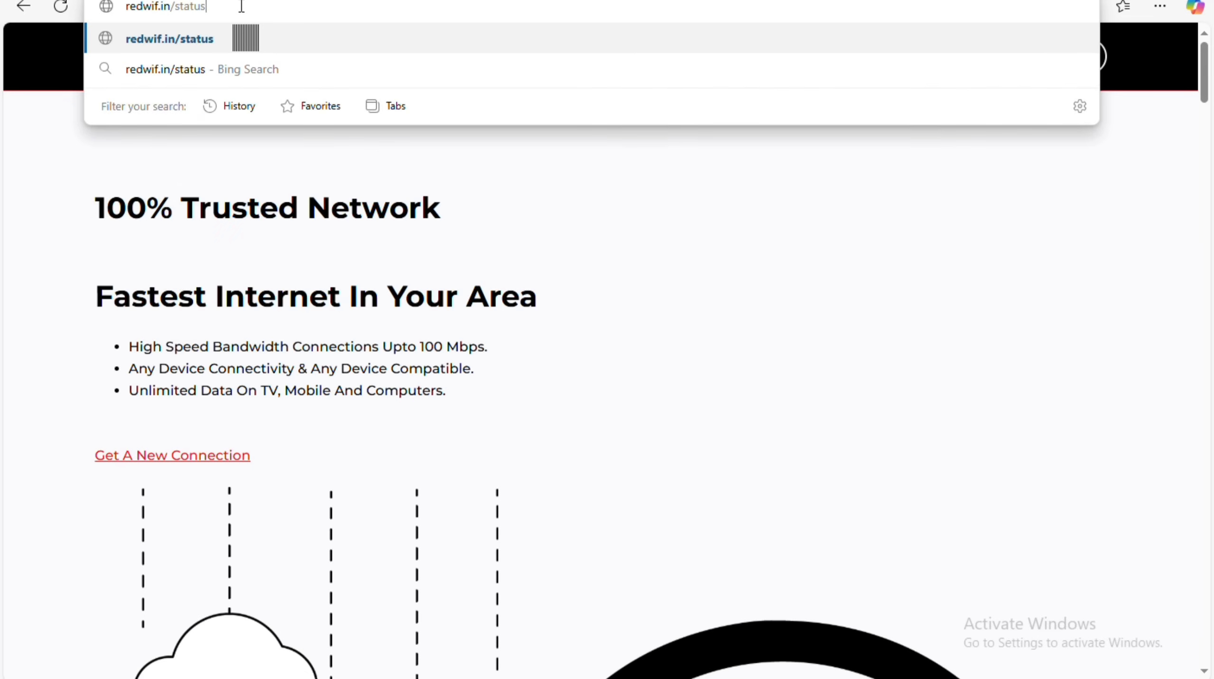
pyautogui.press('Return')
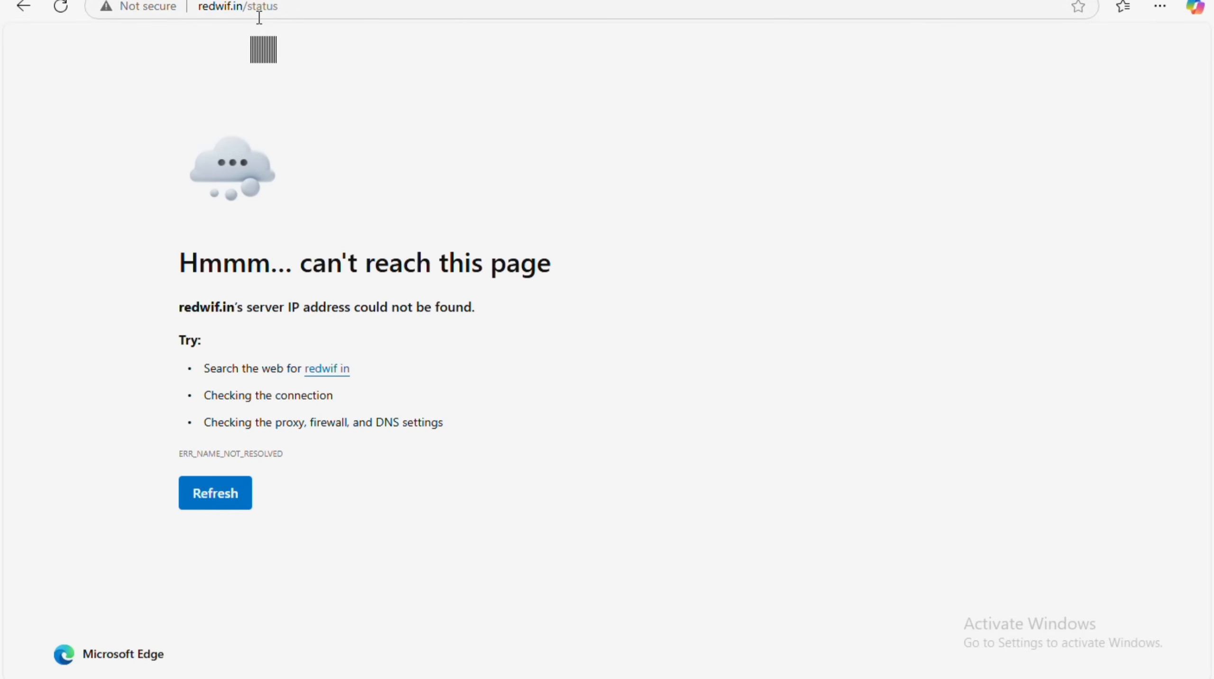
pyautogui.click(228, 18)
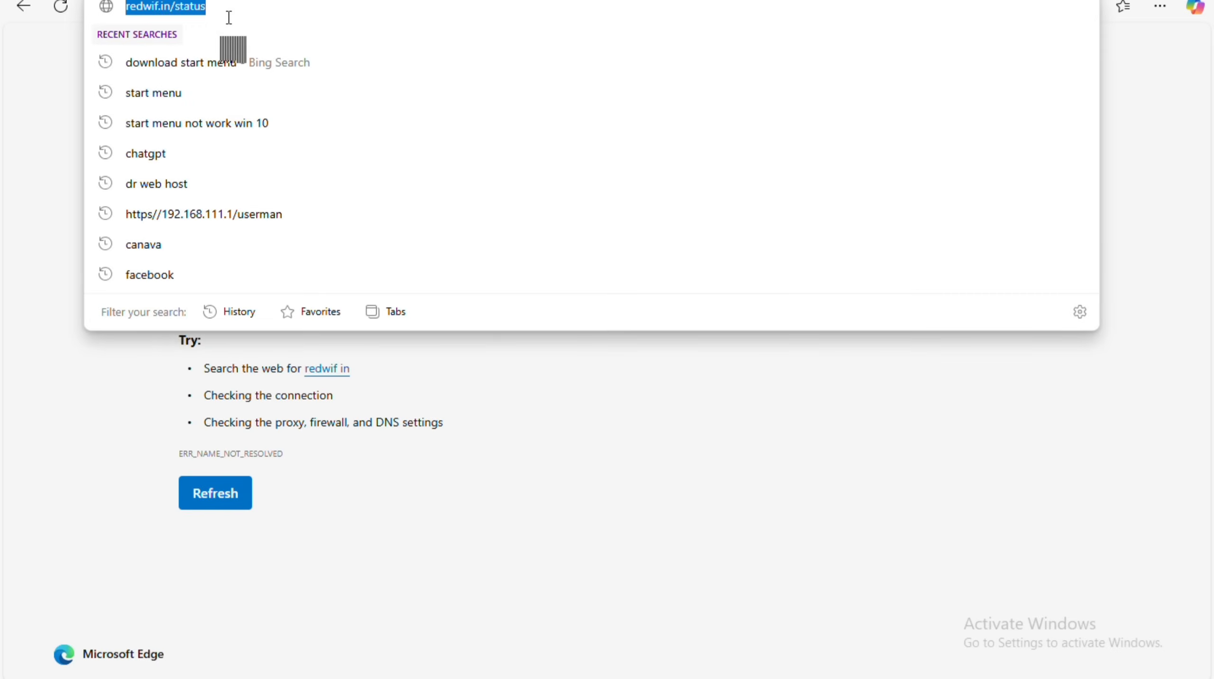
pyautogui.click(203, 19)
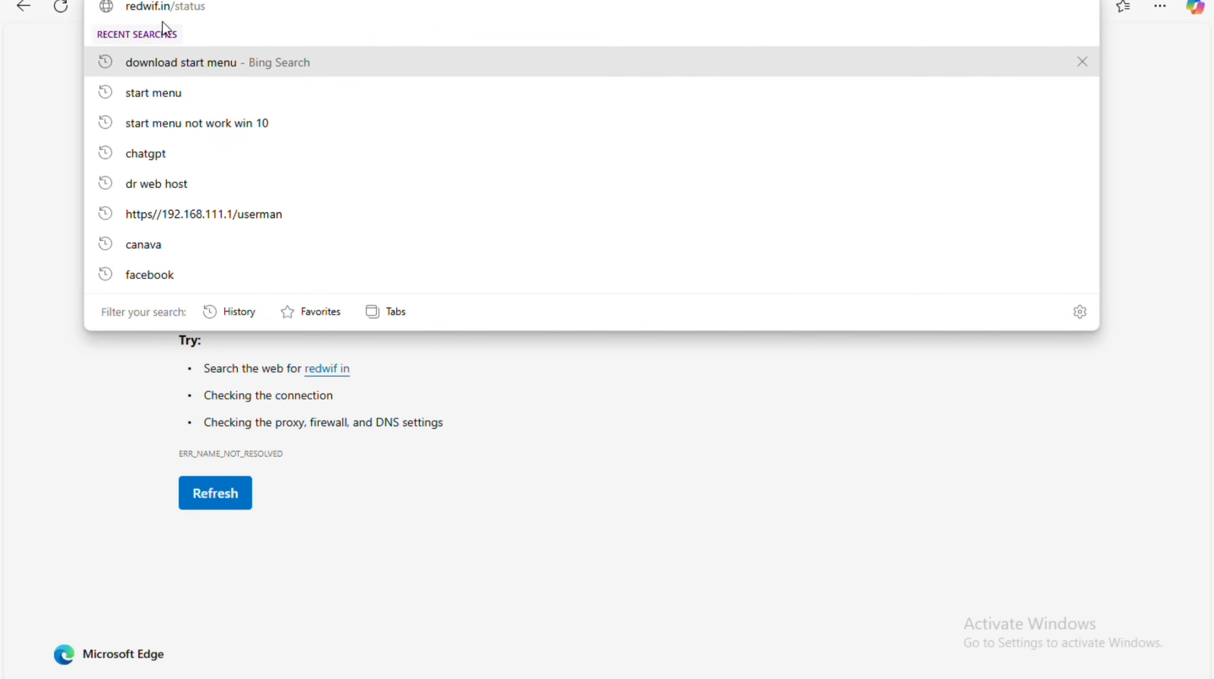
pyautogui.write('i')
pyautogui.press('Return')
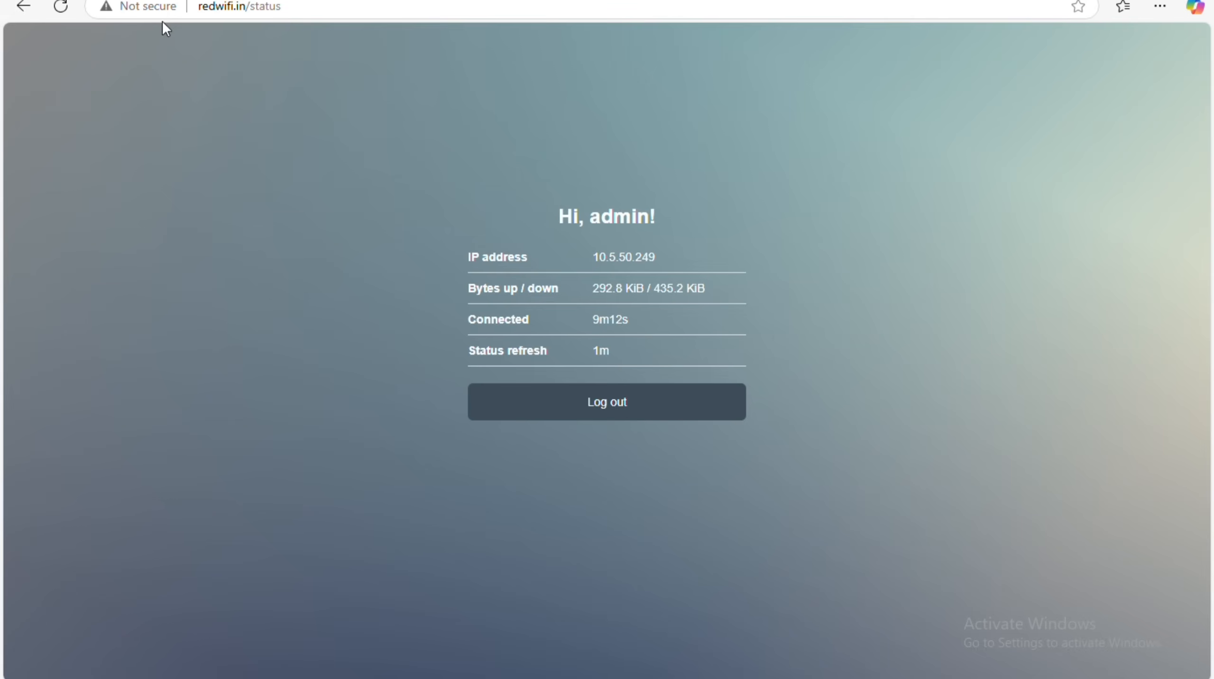
pyautogui.click(623, 423)
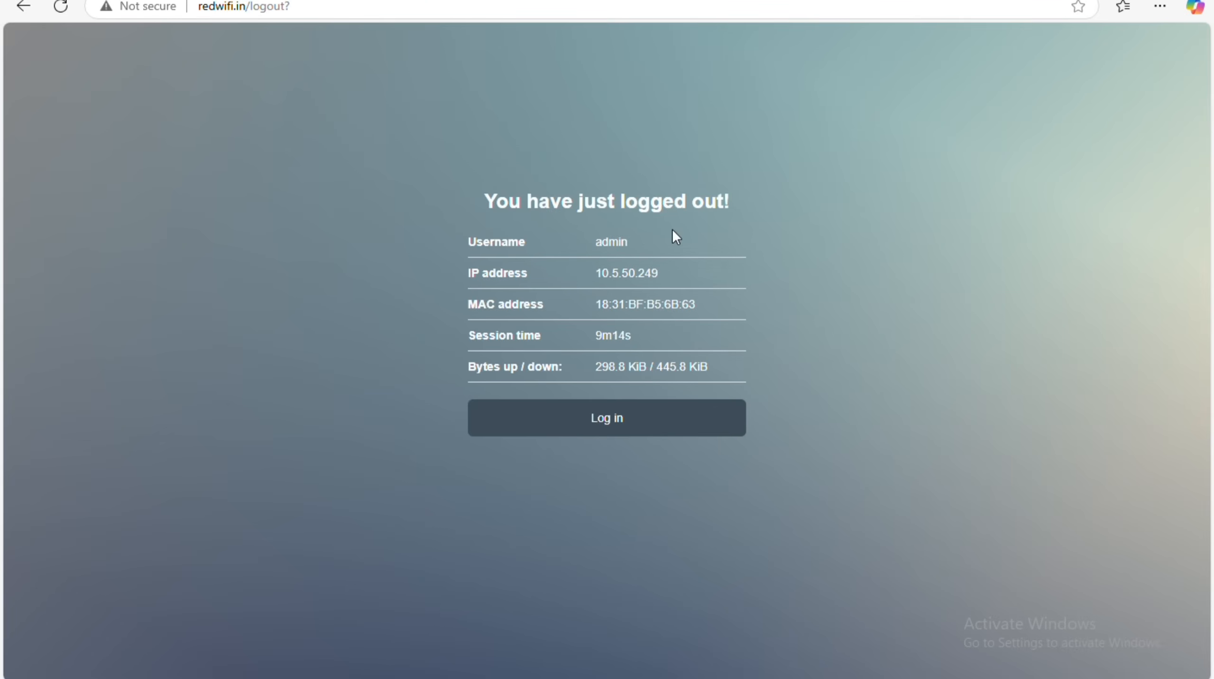
# Delete '/logout?' from the address so the redwifi.in login page loads.
pyautogui.click(668, 339)
pyautogui.click(377, 18)
pyautogui.click(391, 17)
pyautogui.moveTo(295, 14); pyautogui.dragTo(246, 16)
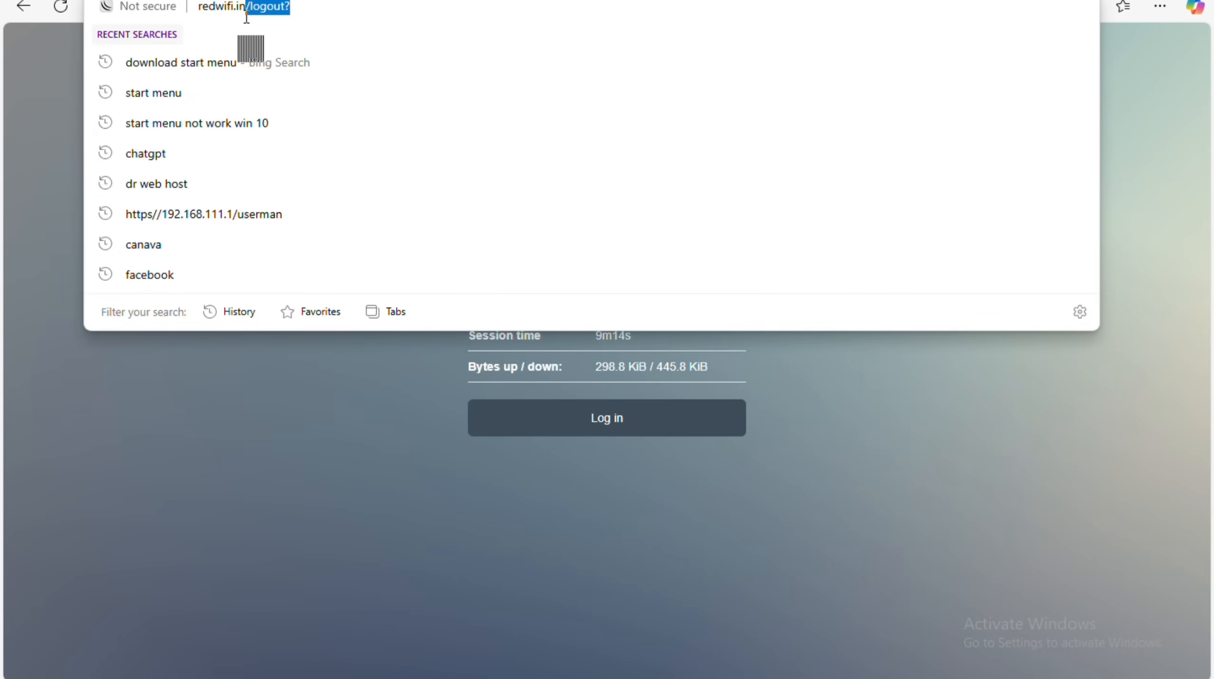
pyautogui.press('BackSpace')
pyautogui.press('Return')
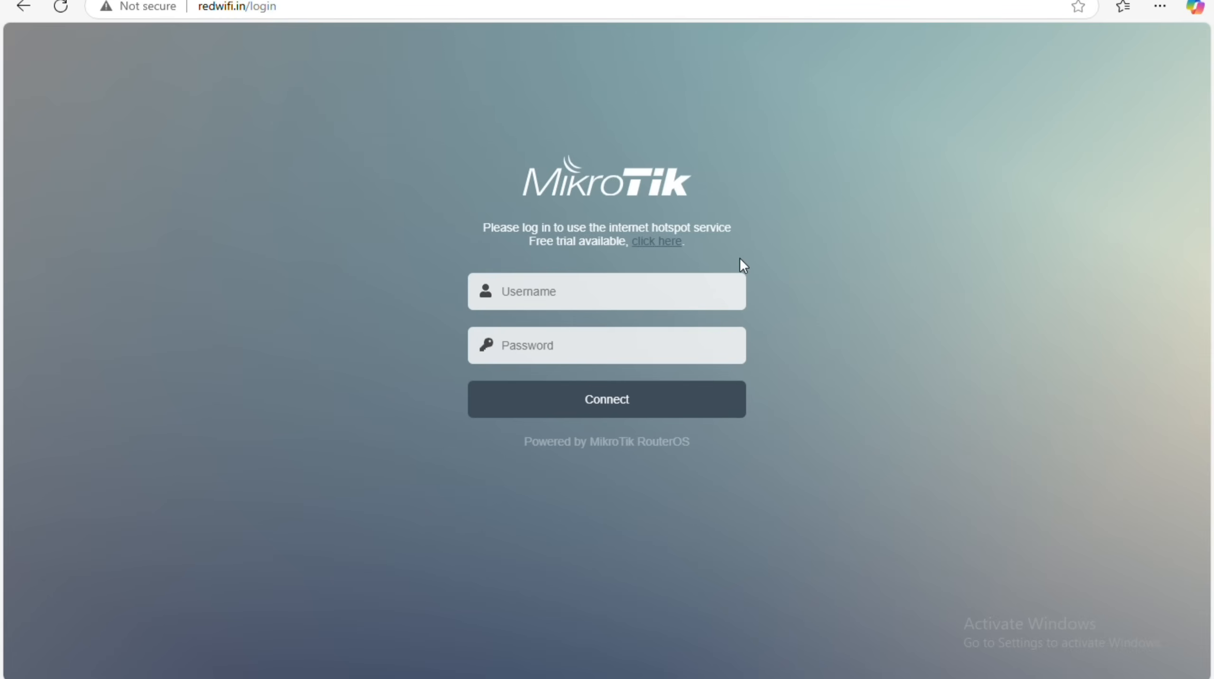
# Select the redwifi.in address, then click through the empty Username and Password fields, dismissing autofill suggestions.
pyautogui.moveTo(199, 8); pyautogui.dragTo(249, 10)
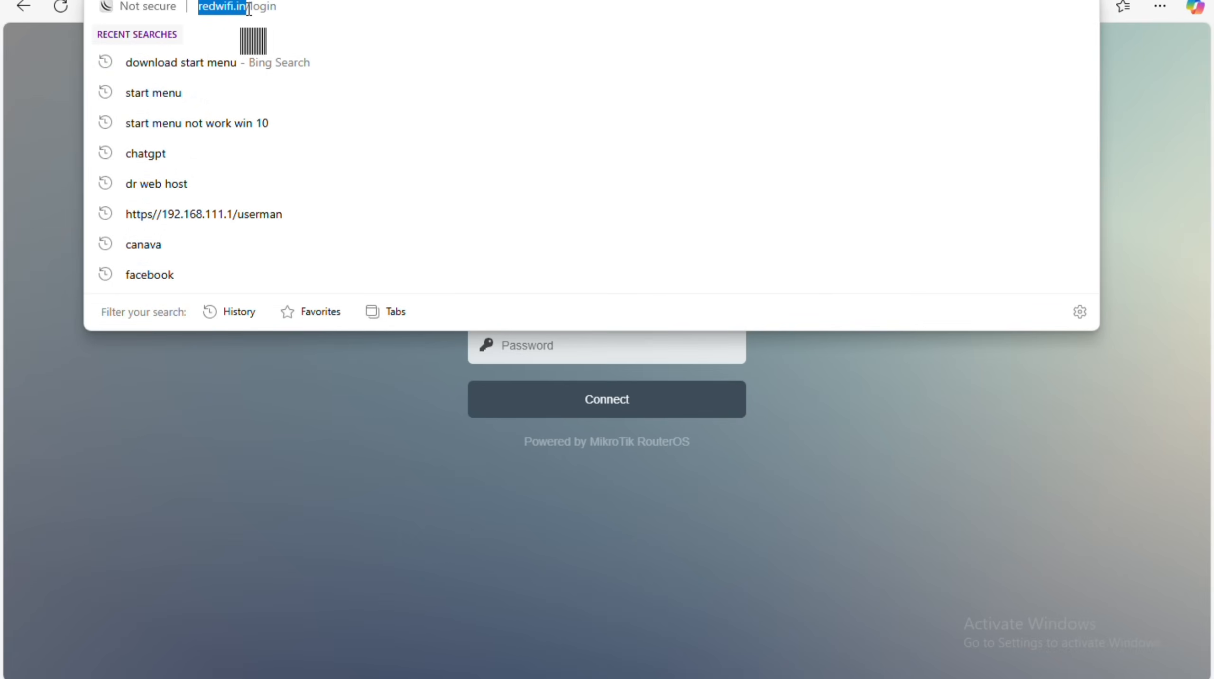
pyautogui.press('Escape')
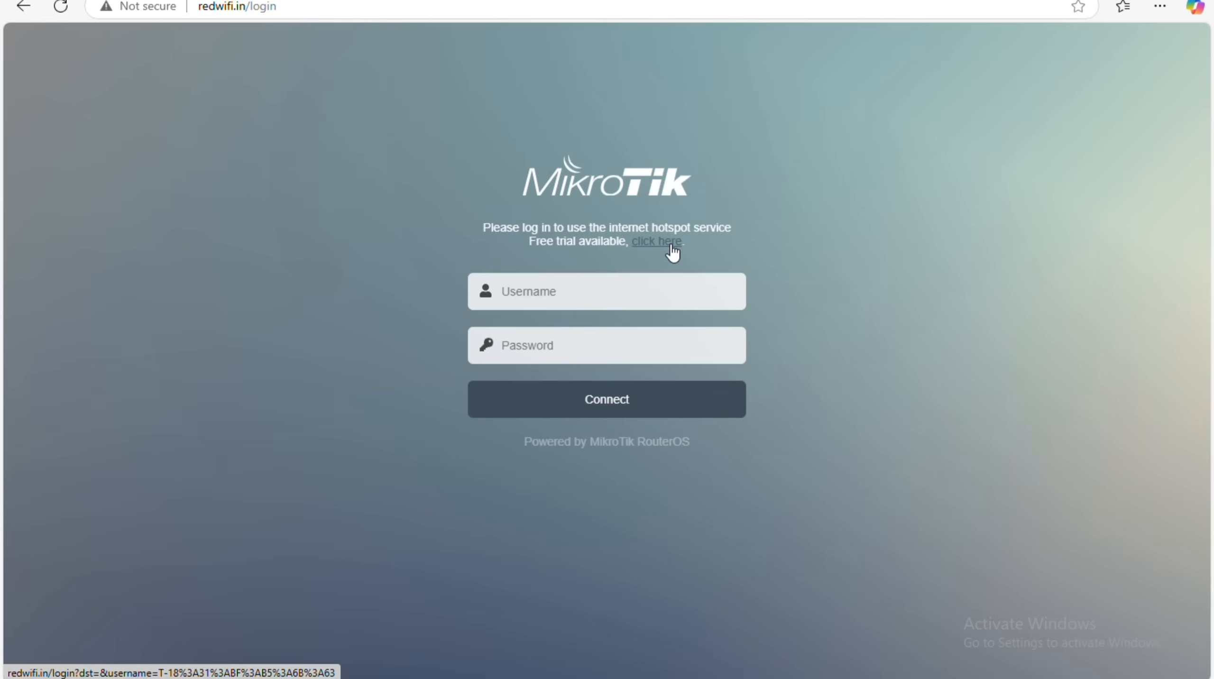
pyautogui.click(601, 279)
pyautogui.click(495, 358)
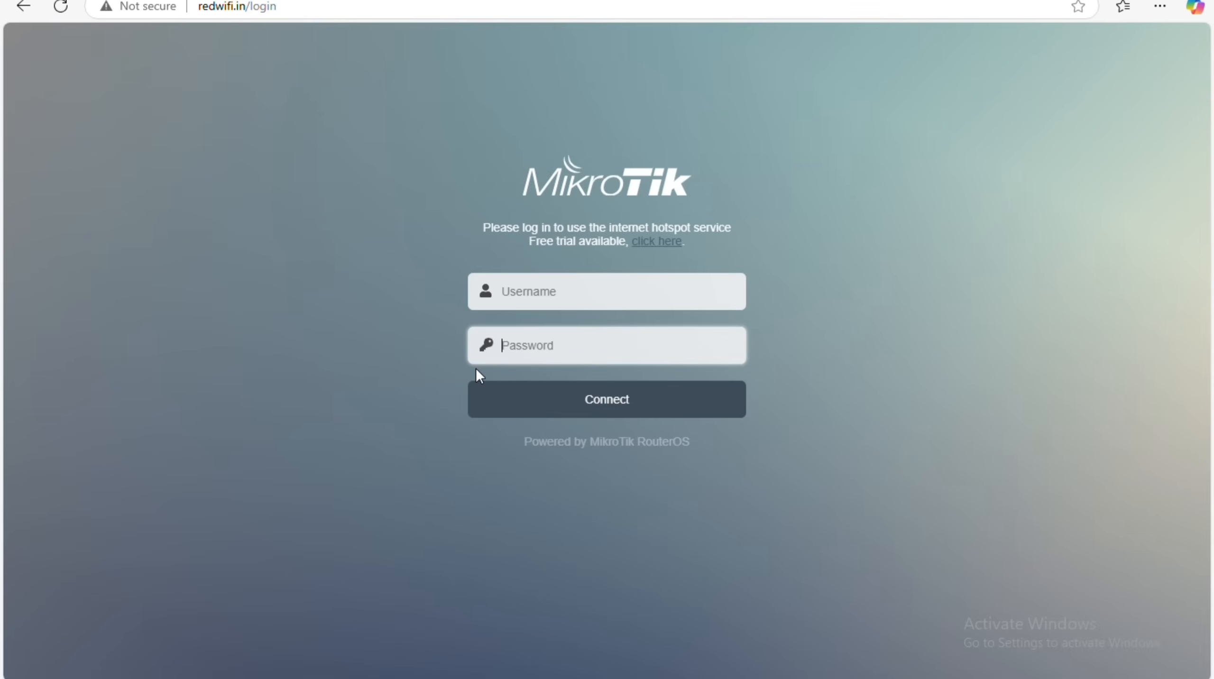
pyautogui.click(582, 307)
pyautogui.click(455, 362)
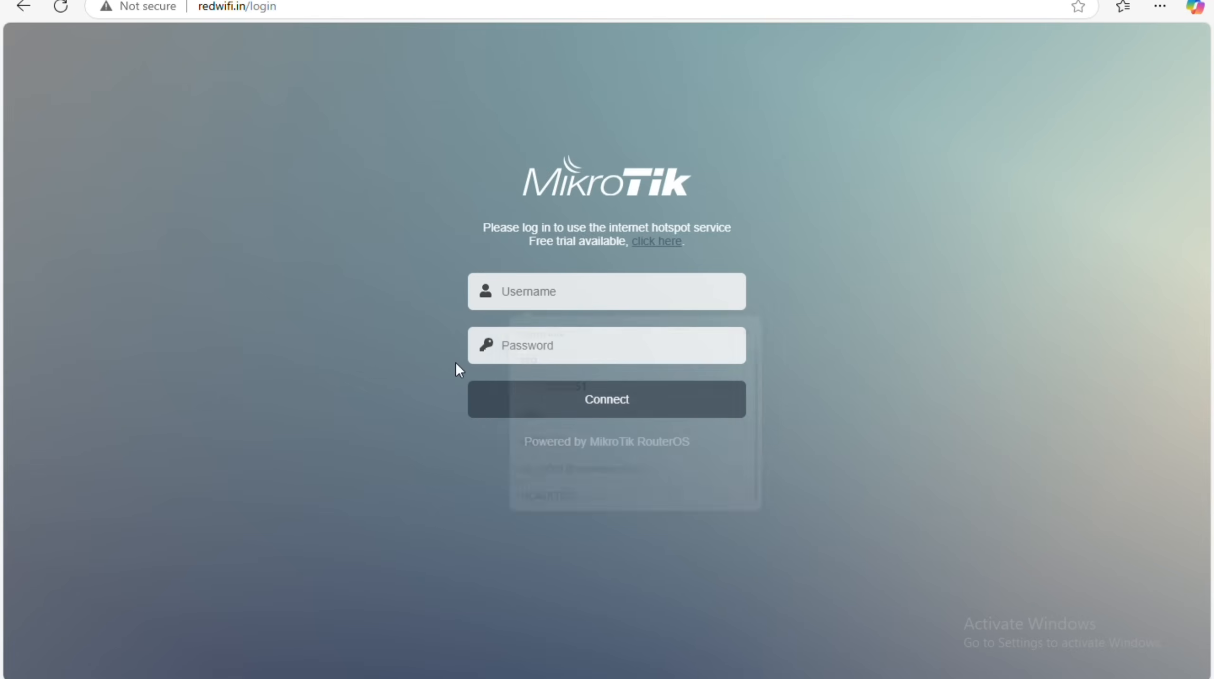
pyautogui.click(509, 358)
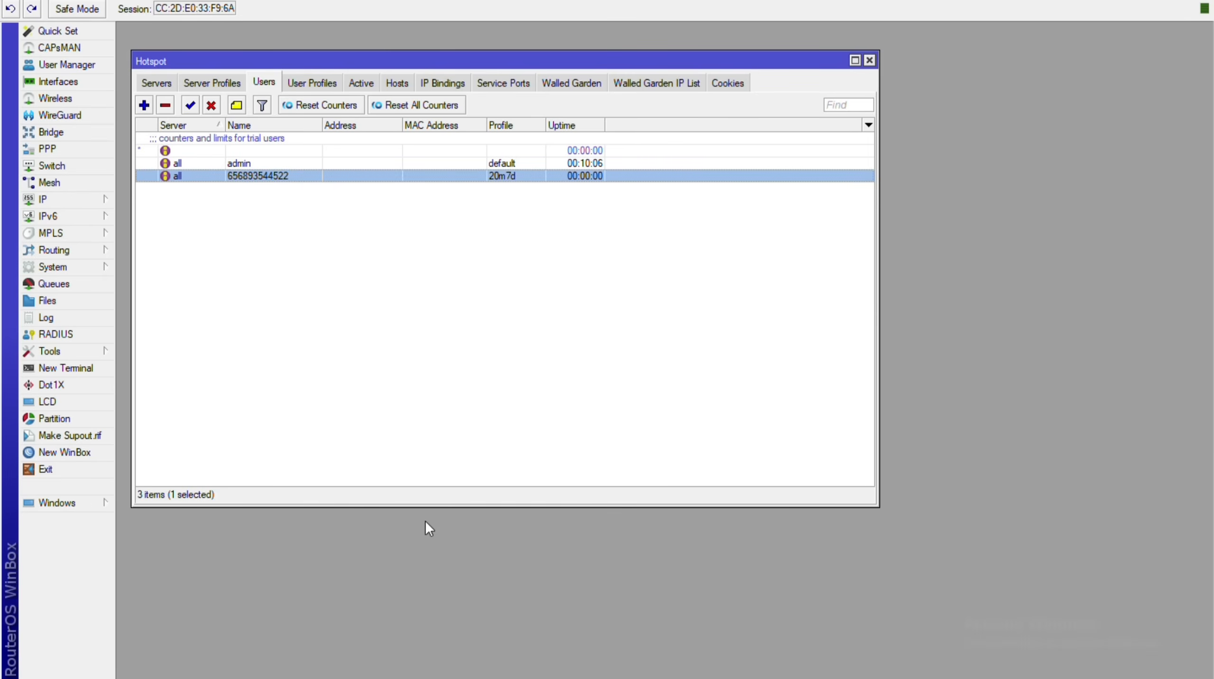
pyautogui.press('Return')
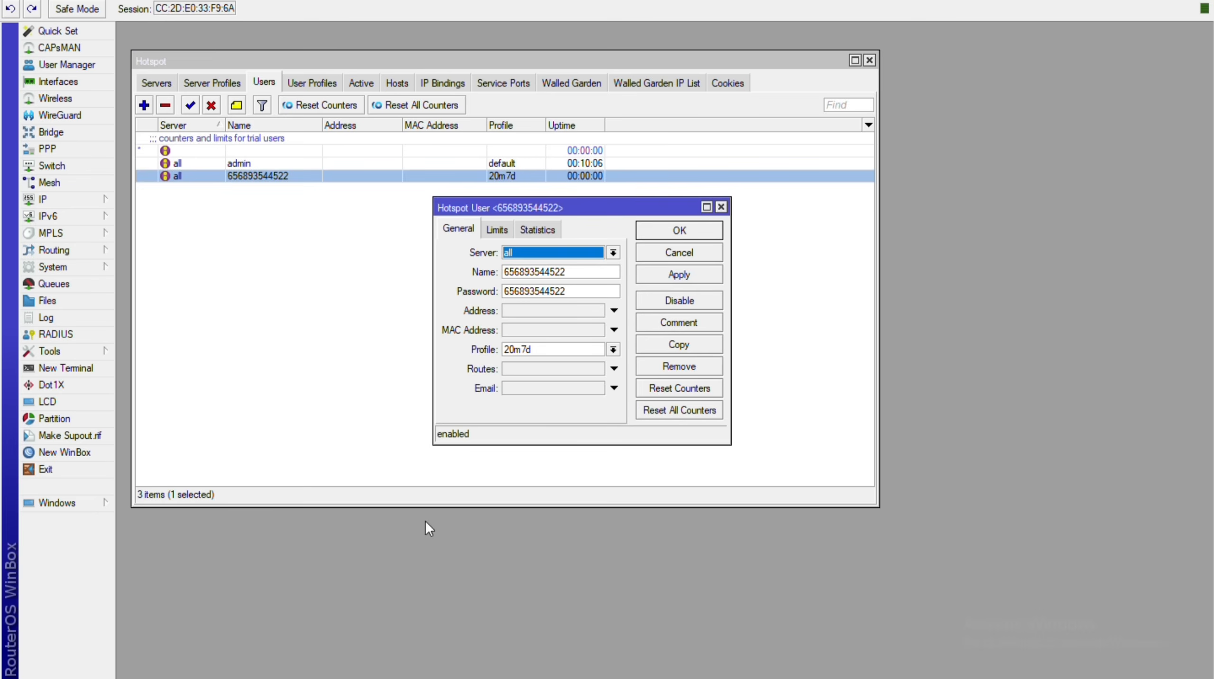
pyautogui.click(546, 275)
pyautogui.doubleClick(545, 275)
pyautogui.hotkey('ctrl', 'c')
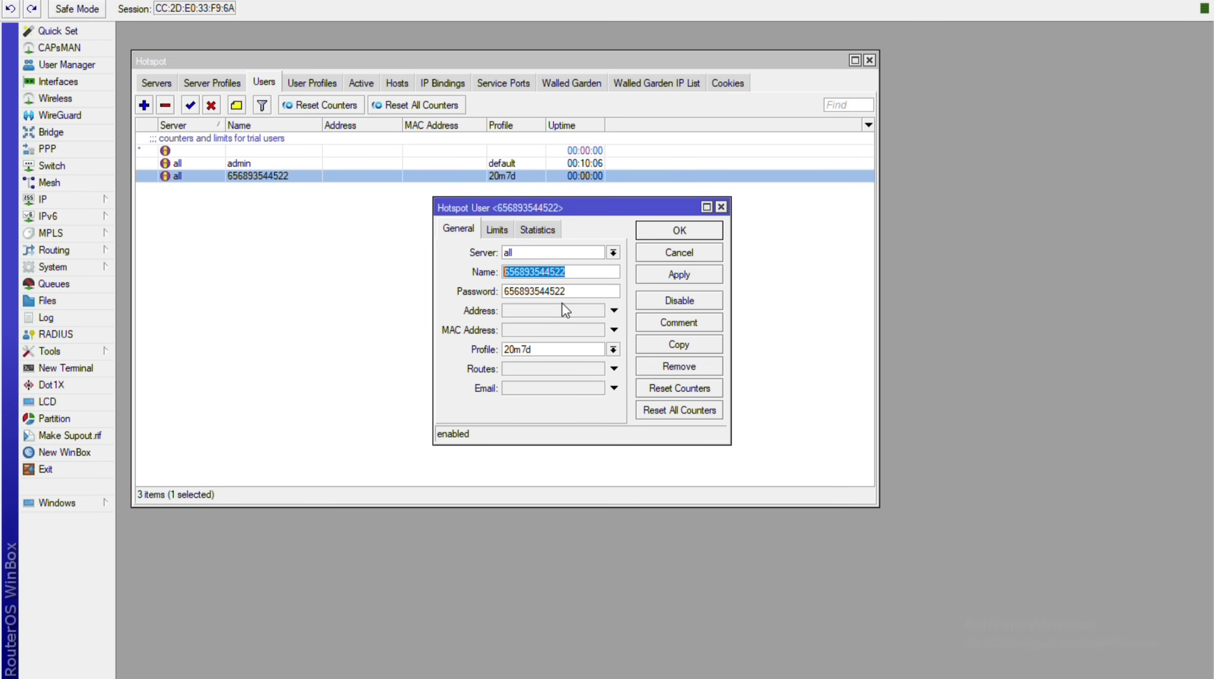
pyautogui.press('Escape')
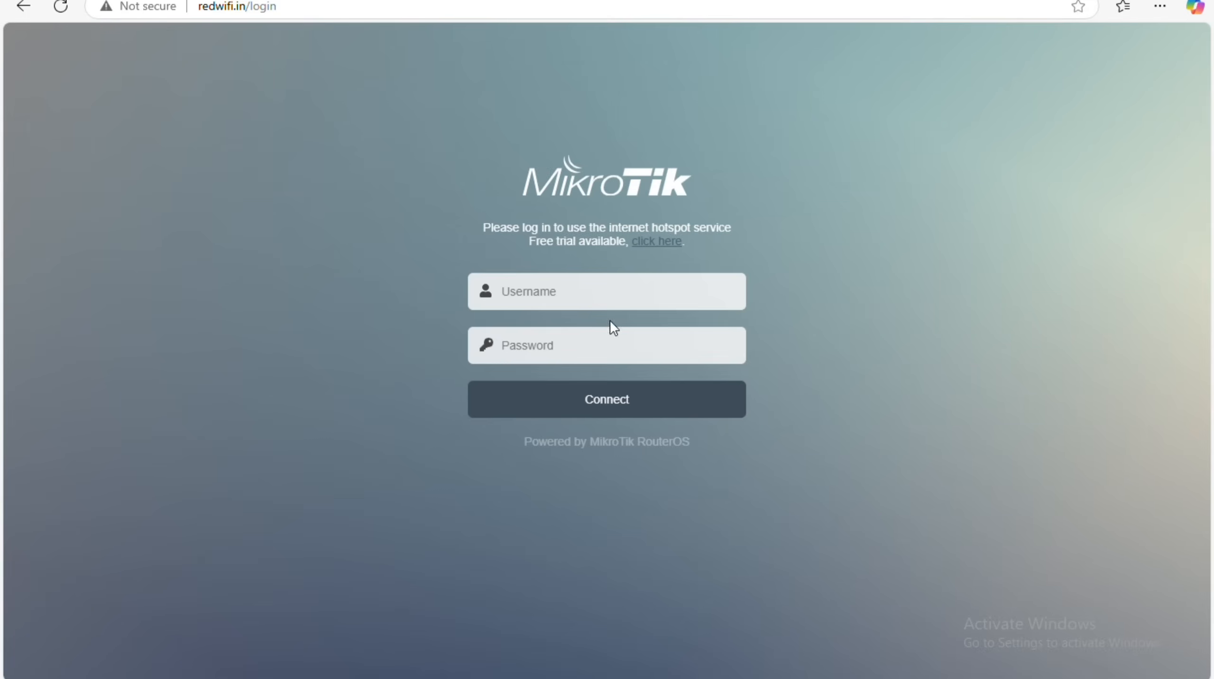
# Paste the numeric user's username and password into the redwifi.in login form and reveal the password.
pyautogui.click(608, 308)
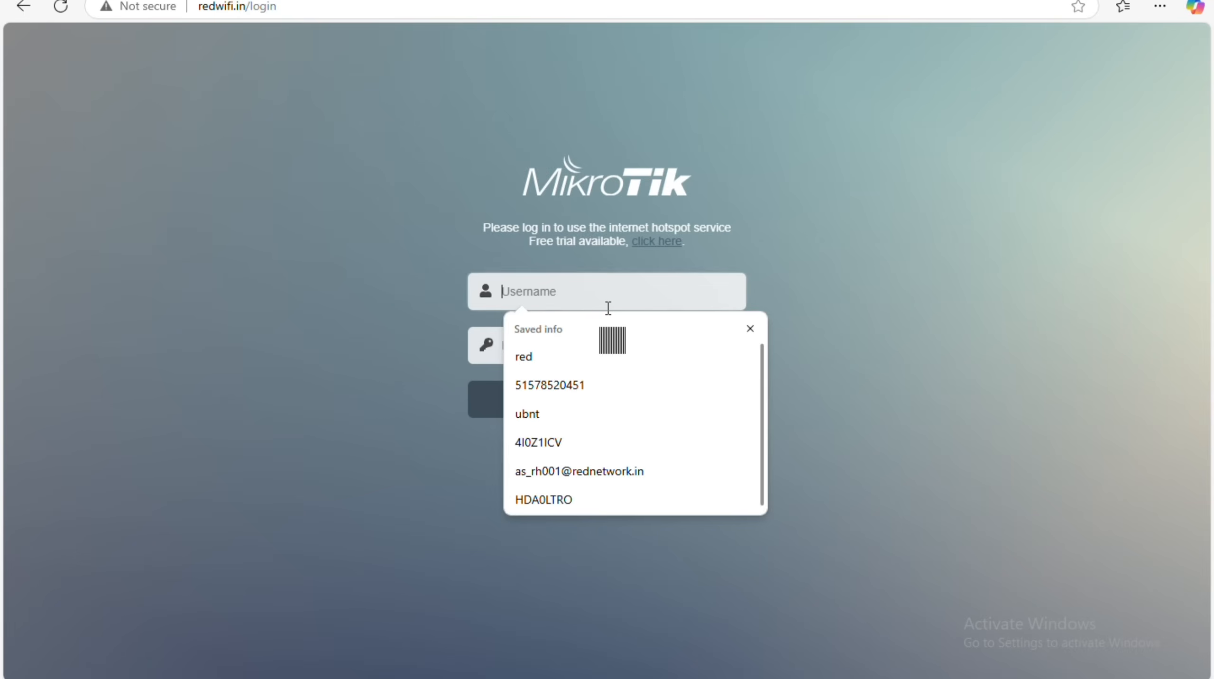
pyautogui.hotkey('ctrl', 'v')
pyautogui.click(599, 331)
pyautogui.hotkey('ctrl', 'v')
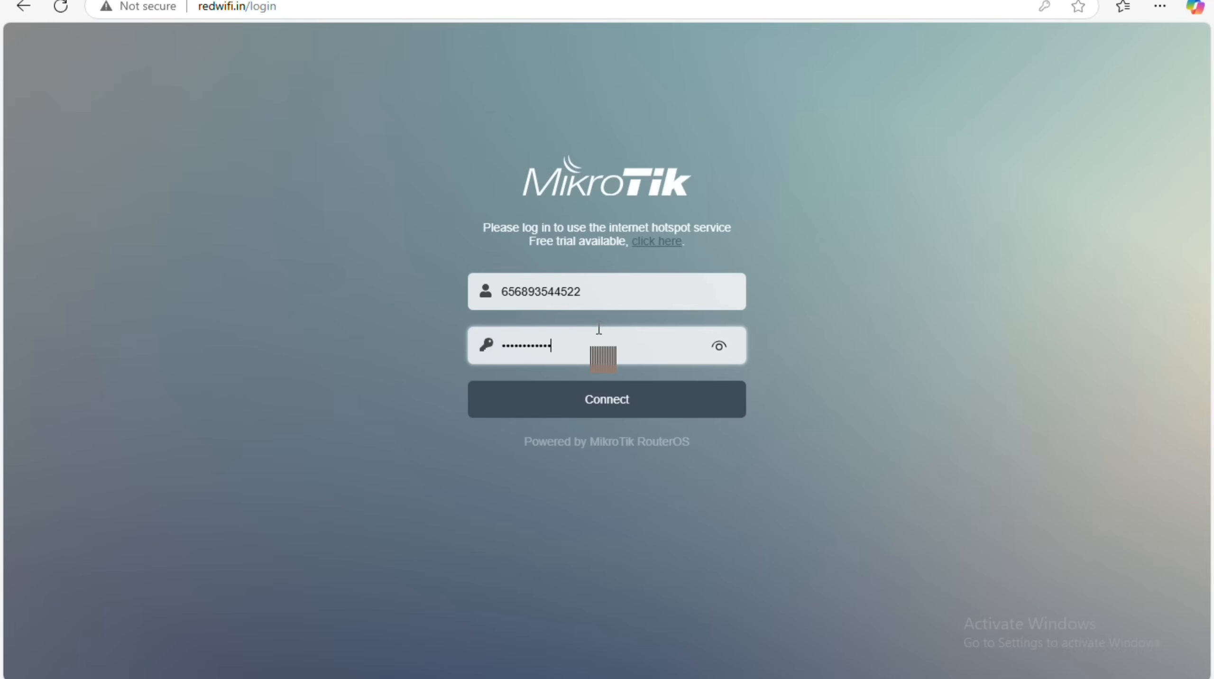
pyautogui.click(718, 350)
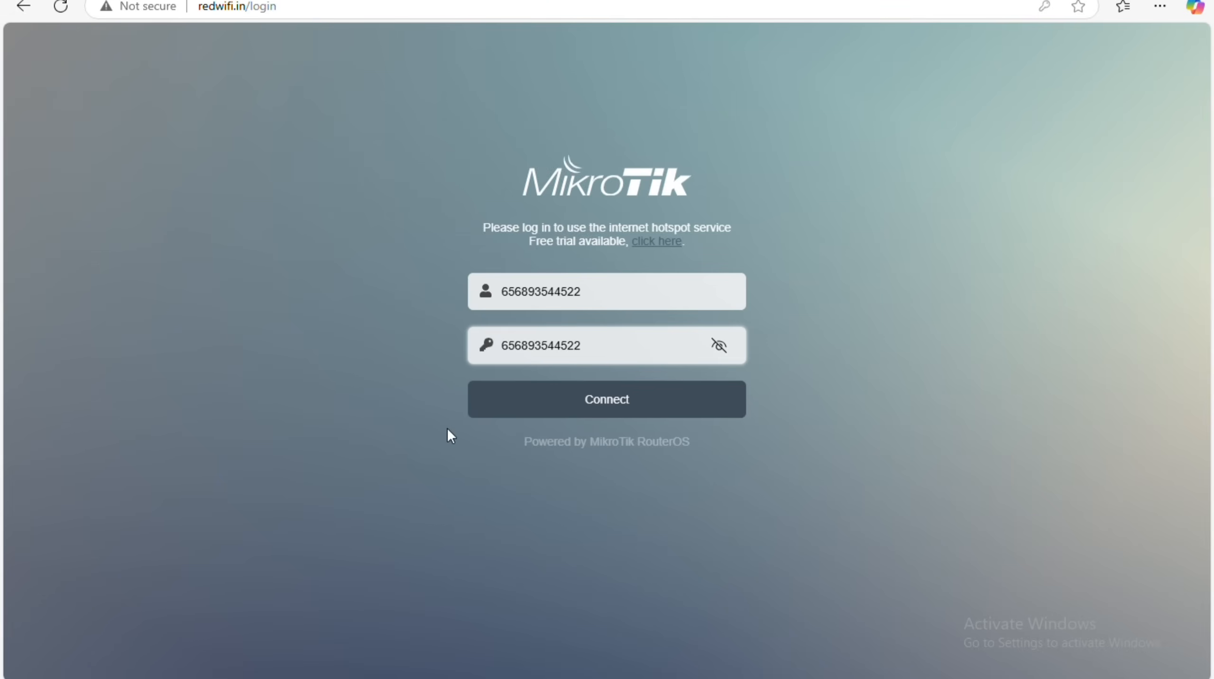
# Connect to the hotspot and decline Edge's offer to save the password.
pyautogui.click(587, 419)
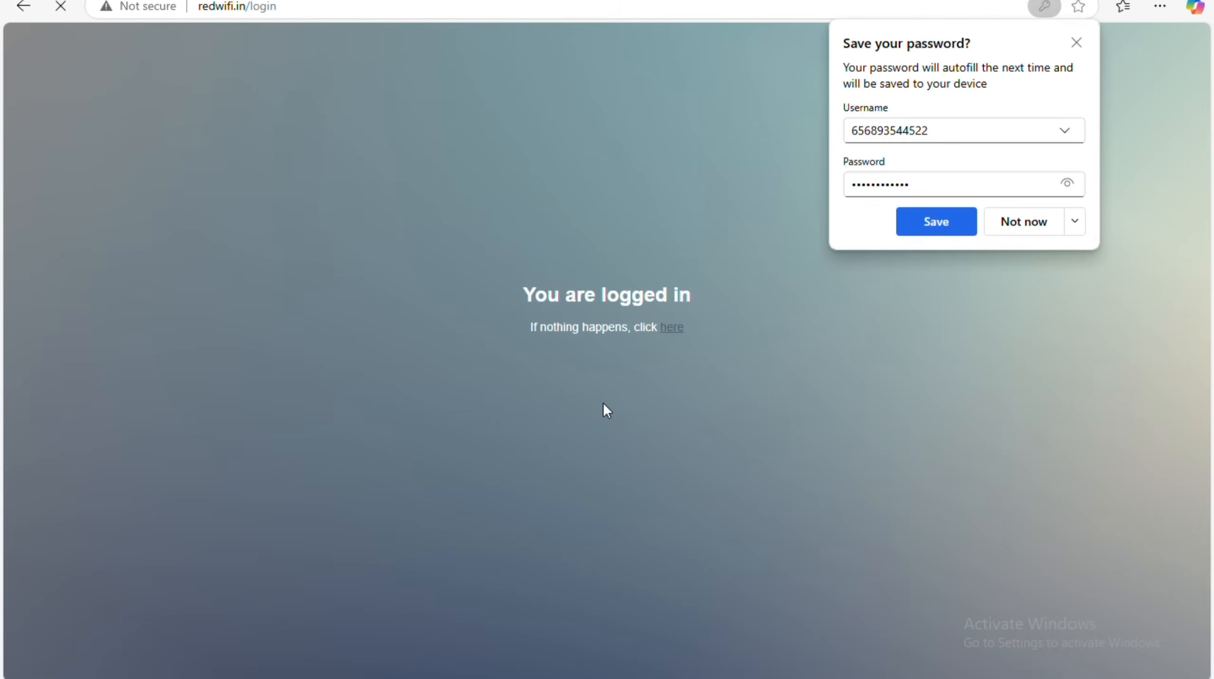
pyautogui.click(838, 366)
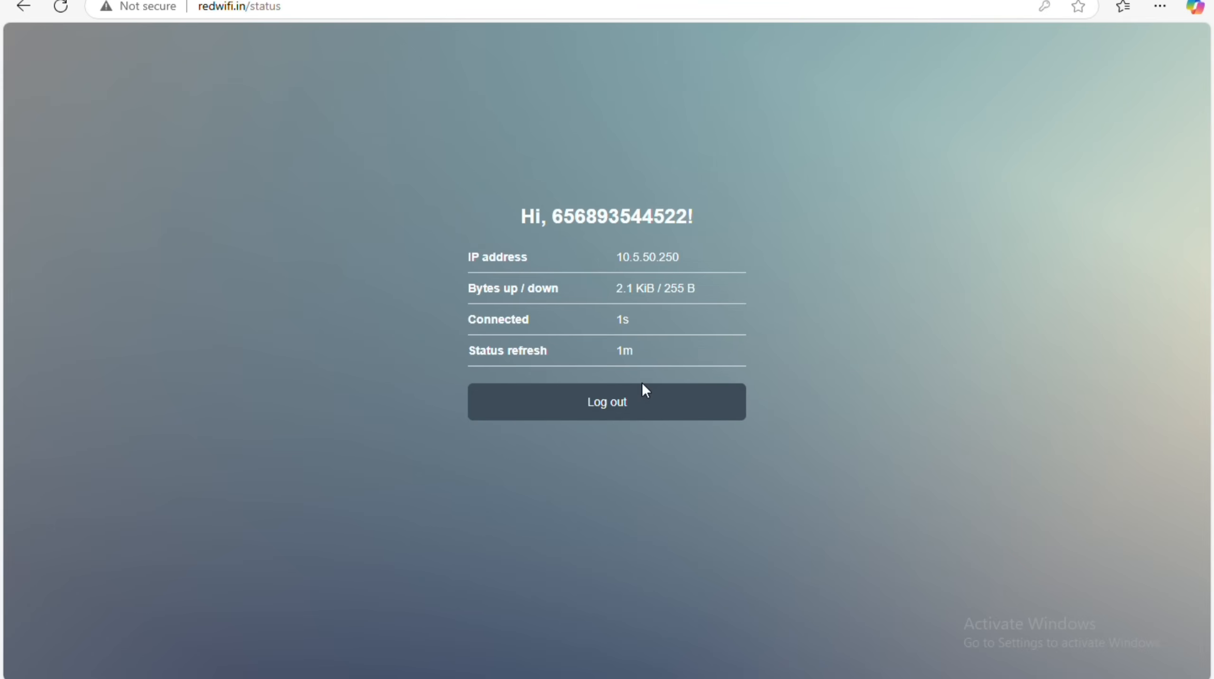
pyautogui.click(420, 16)
# Open Google, search 'speed test' and run it, getting 19.4 Mbps down and 17.0 Mbps up.
pyautogui.write('google.co.in')
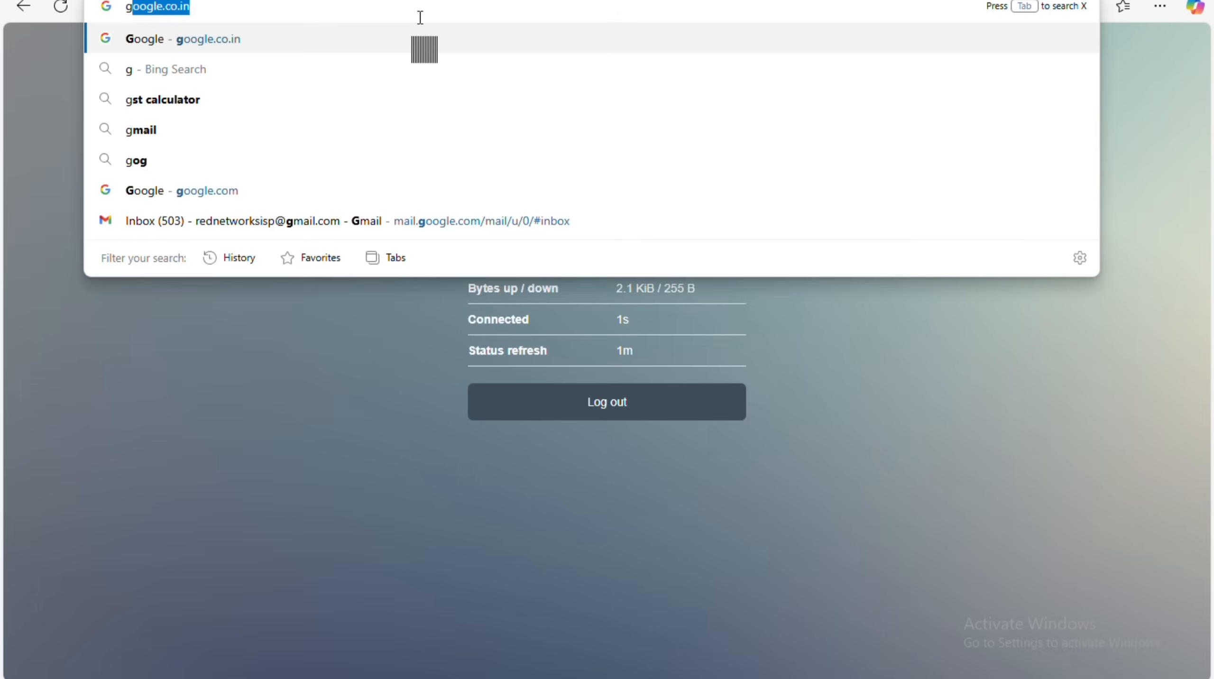
pyautogui.press('Return')
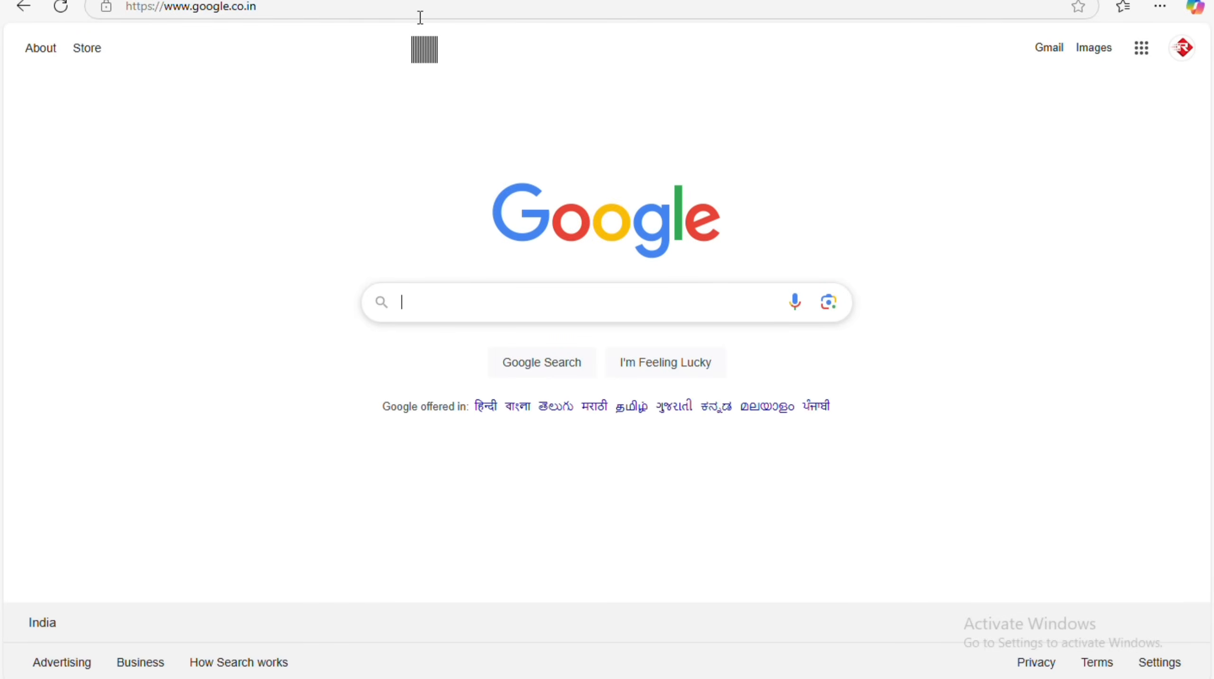
pyautogui.write('speed')
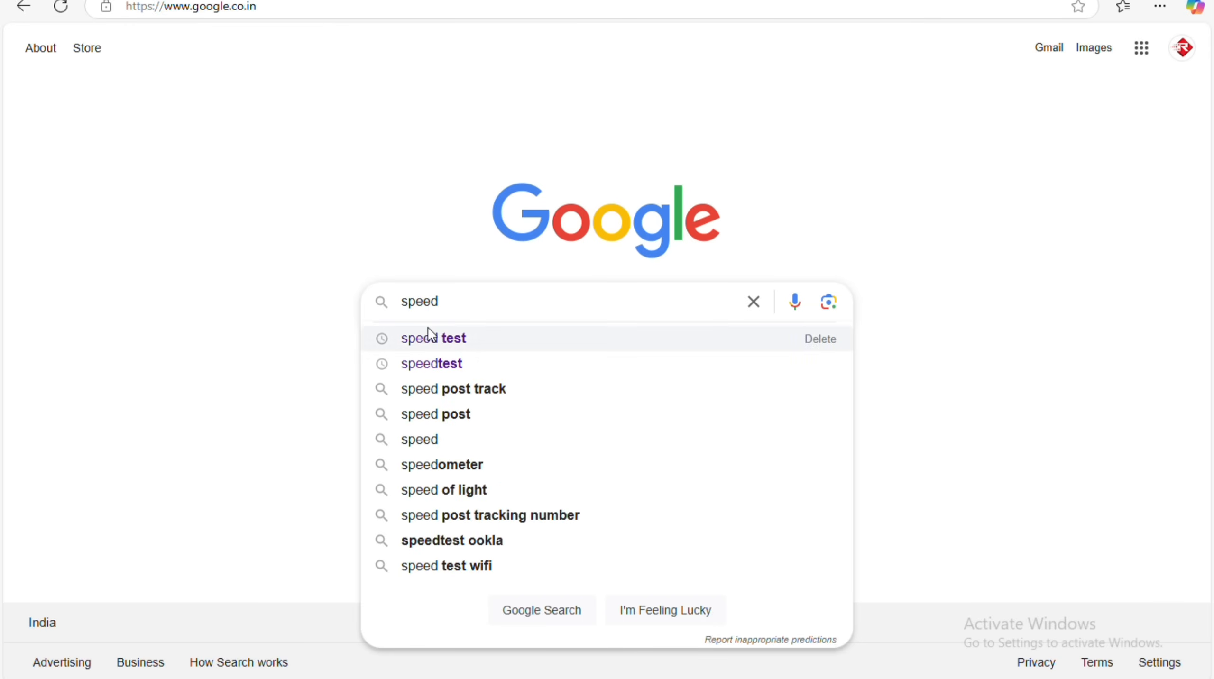
pyautogui.click(428, 329)
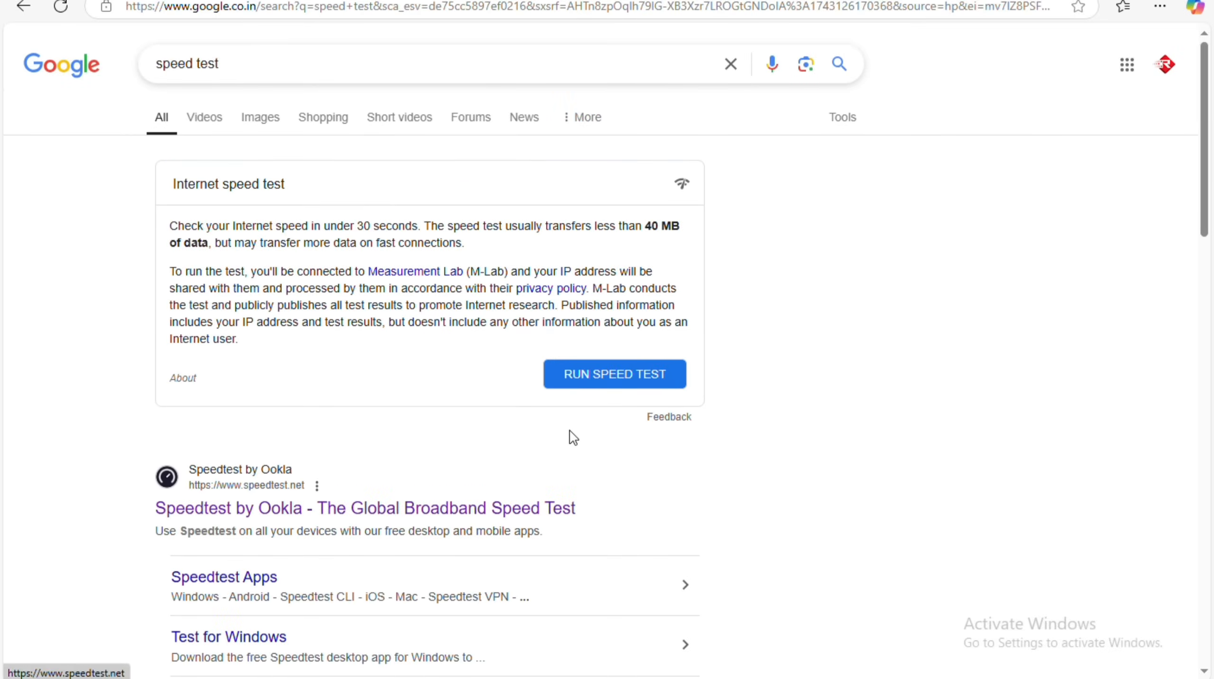
pyautogui.click(609, 378)
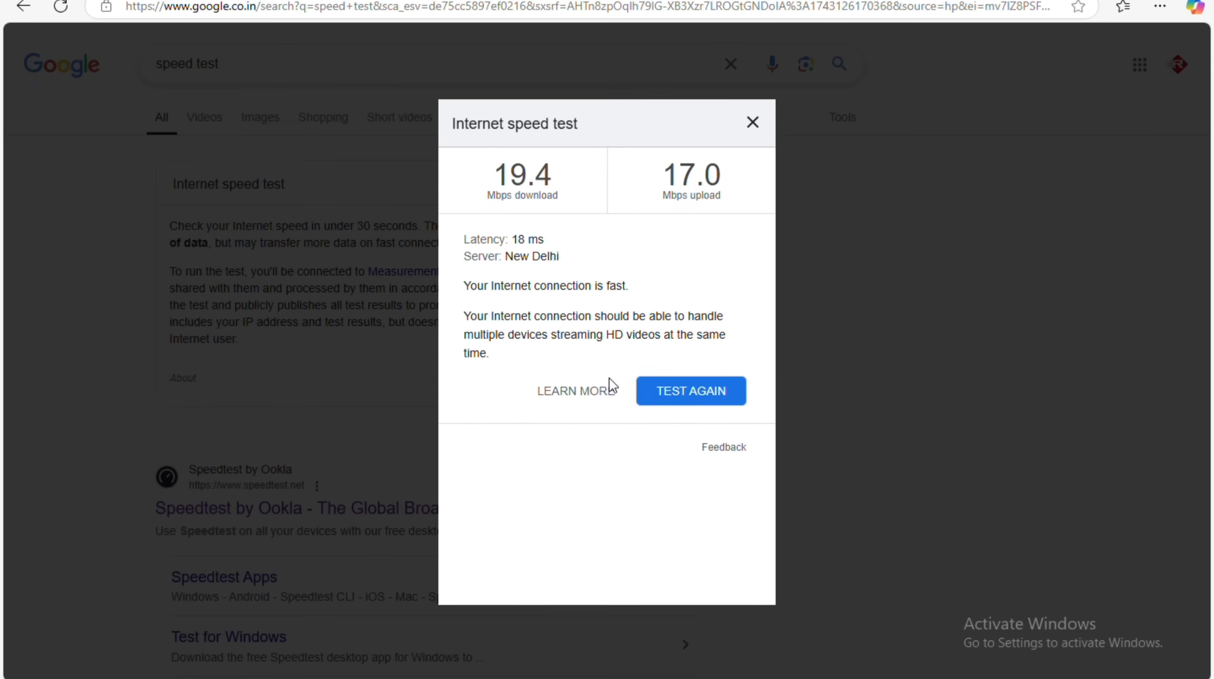
pyautogui.click(324, 254)
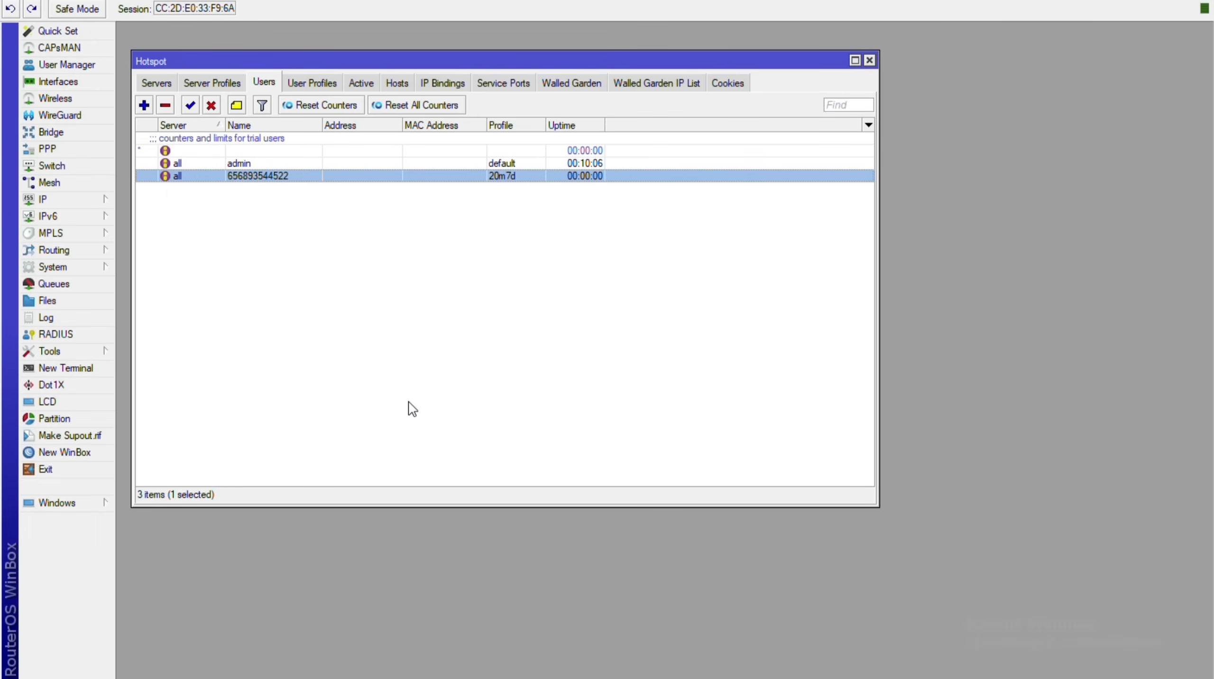
# Open redwifi.in/status in Edge, showing the 1m16s session with 24.5 MiB / 30.4 MiB transferred.
pyautogui.moveTo(501, 66); pyautogui.dragTo(508, 54)
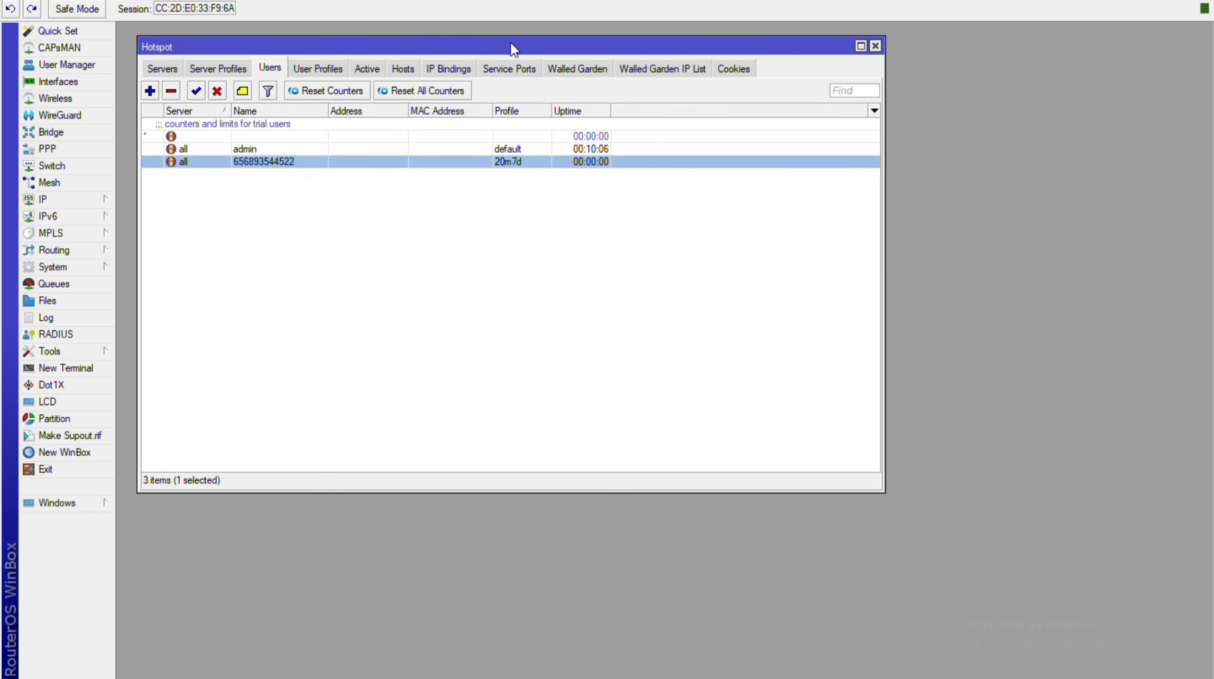
pyautogui.hotkey('alt', 'Tab')
pyautogui.click(333, 8)
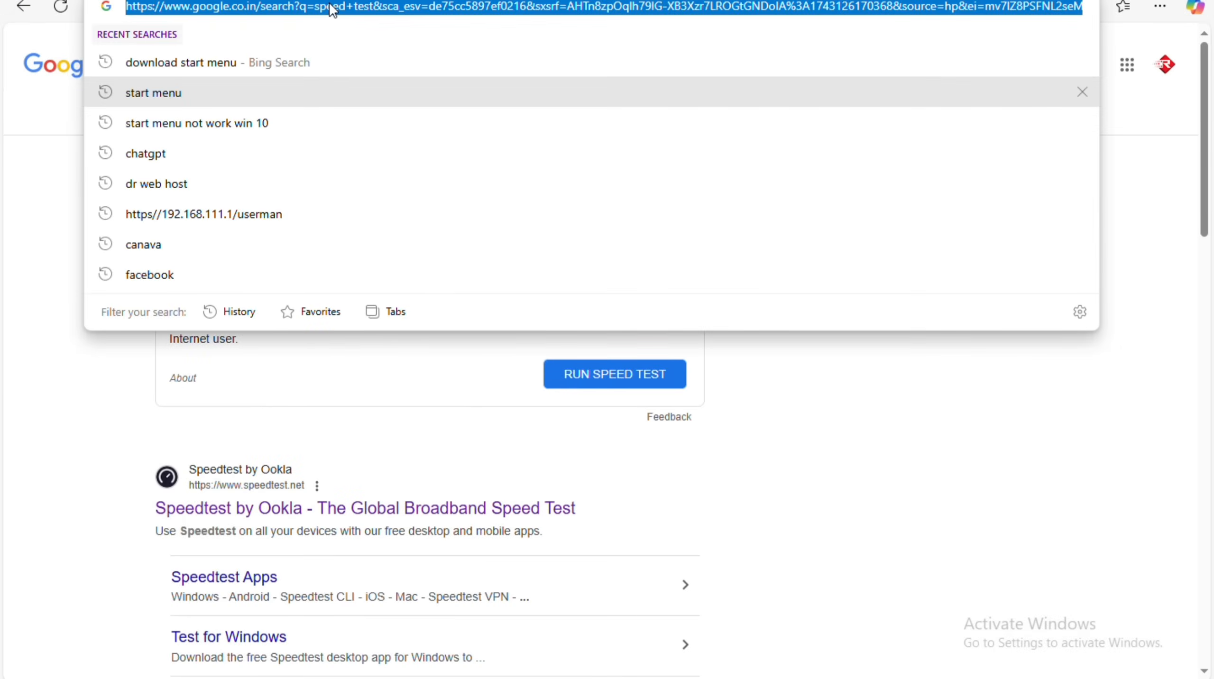
pyautogui.write('red')
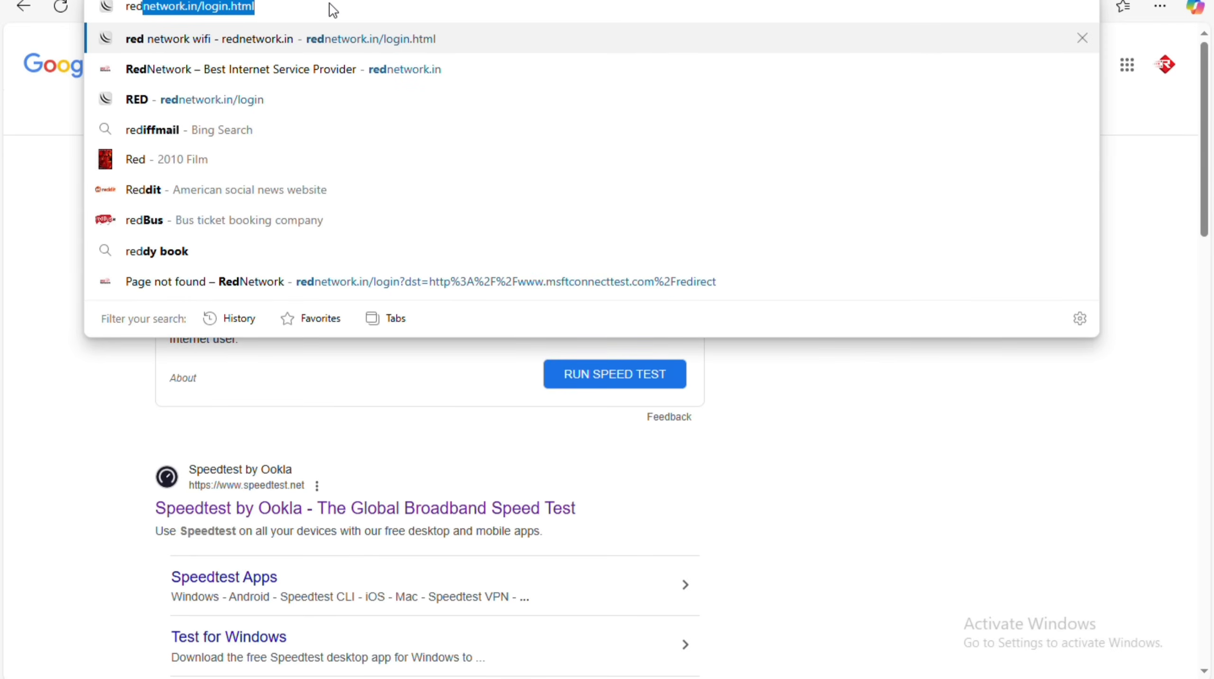
pyautogui.write('wifi')
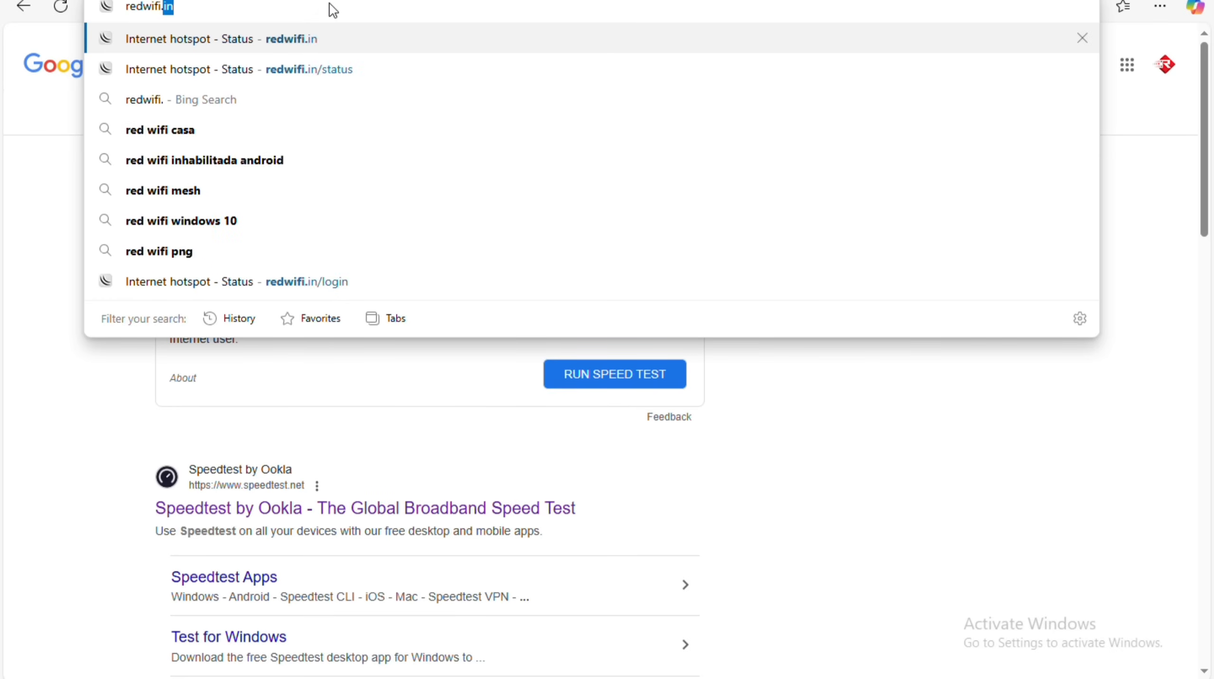
pyautogui.write('.in/stat')
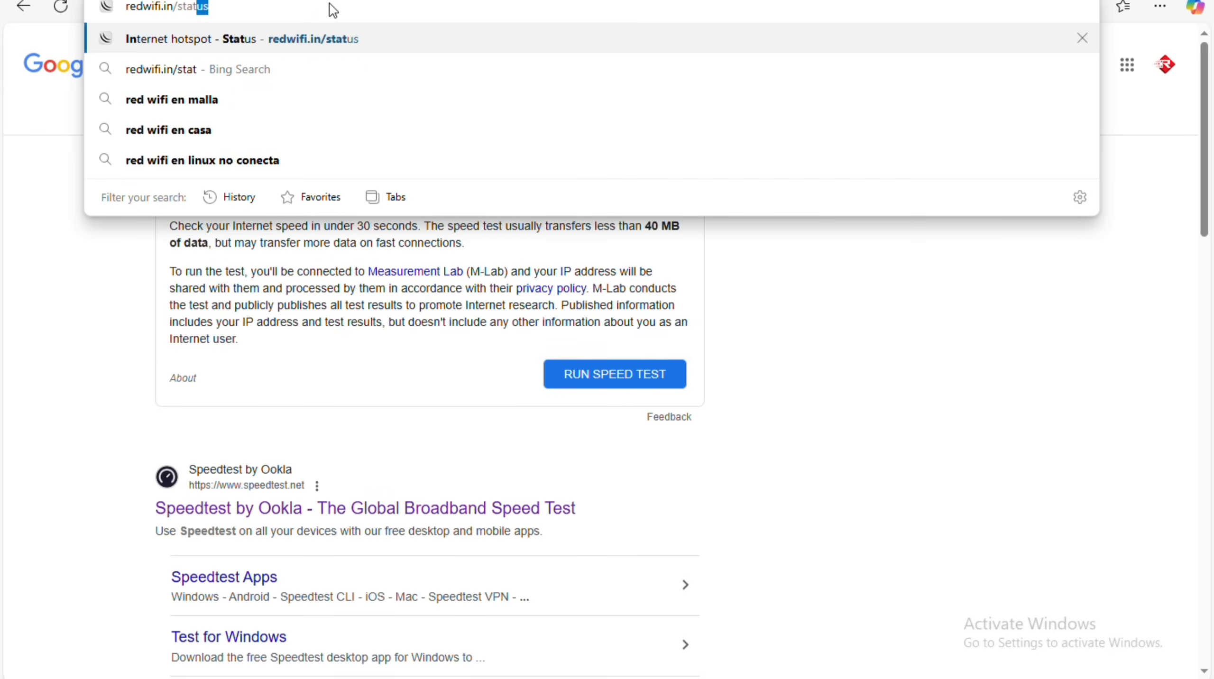
pyautogui.press('Return')
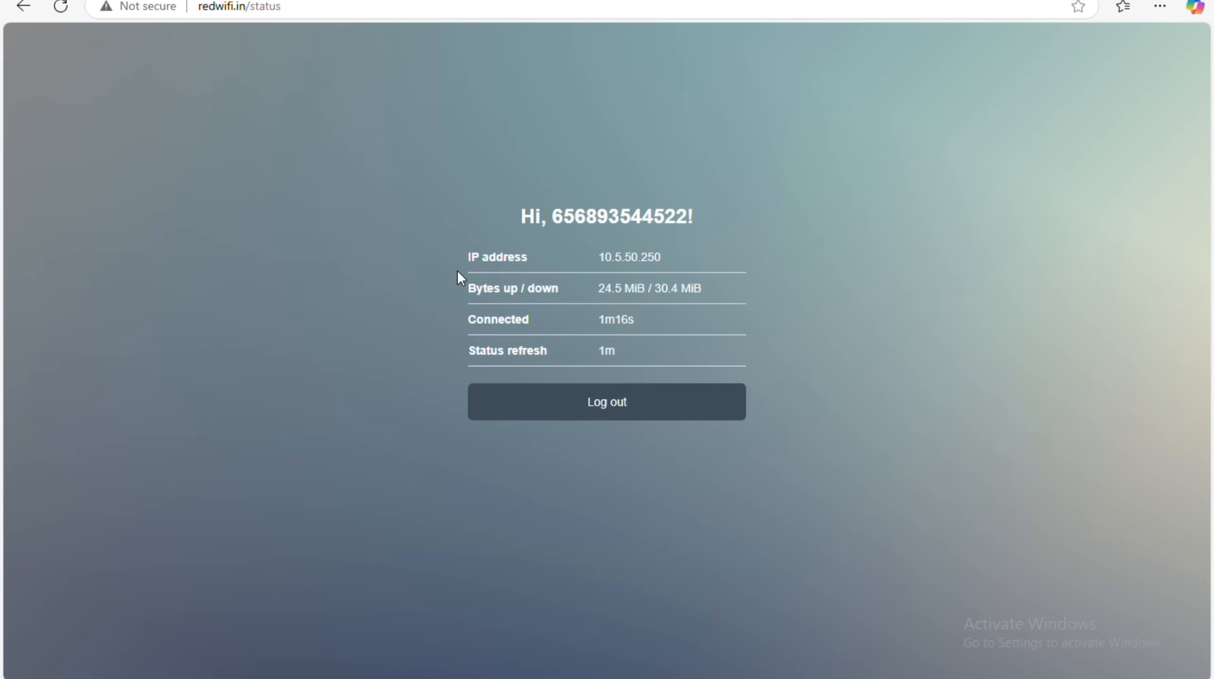
pyautogui.hotkey('alt', 'Tab')
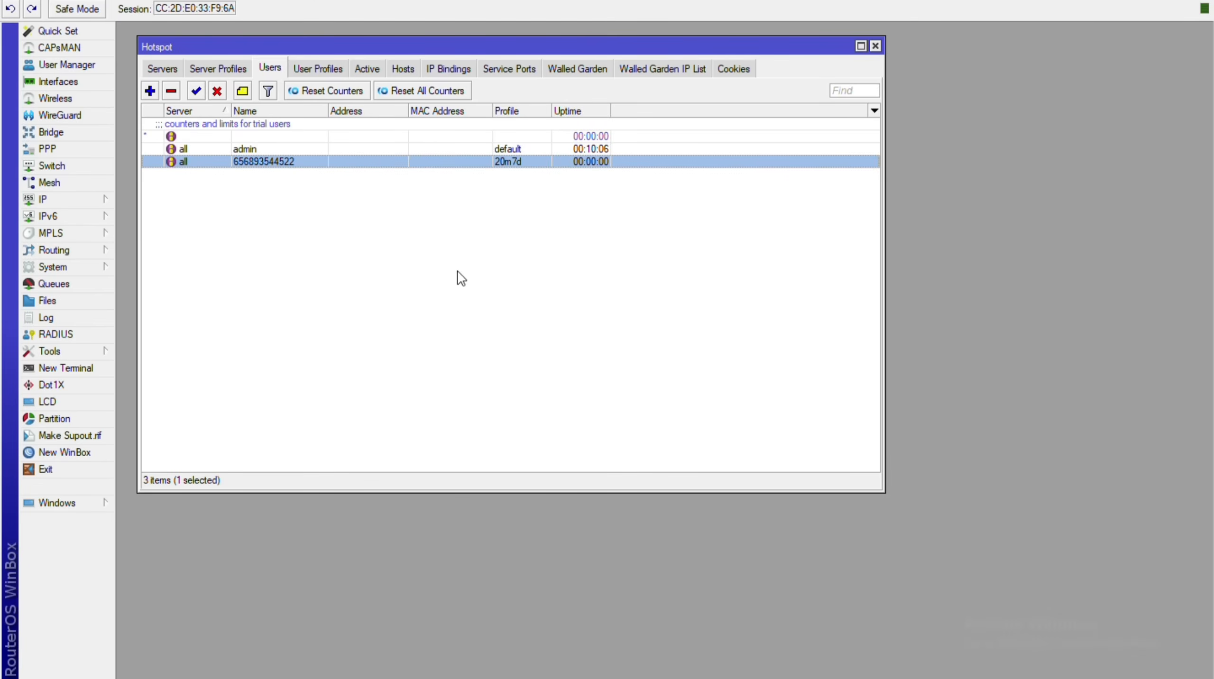
# List the Active hotspot sessions and widen the Server, User, Tx Rate and Rx Rate columns.
pyautogui.click(369, 69)
pyautogui.click(361, 71)
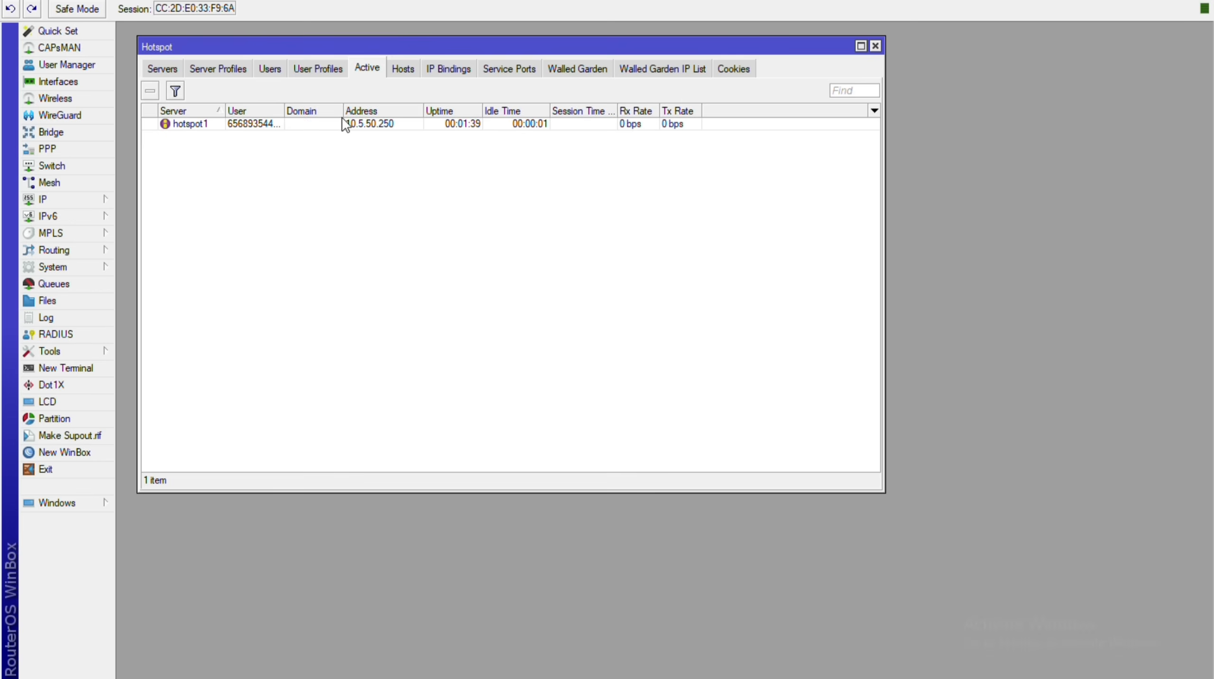
pyautogui.moveTo(225, 113); pyautogui.dragTo(249, 122)
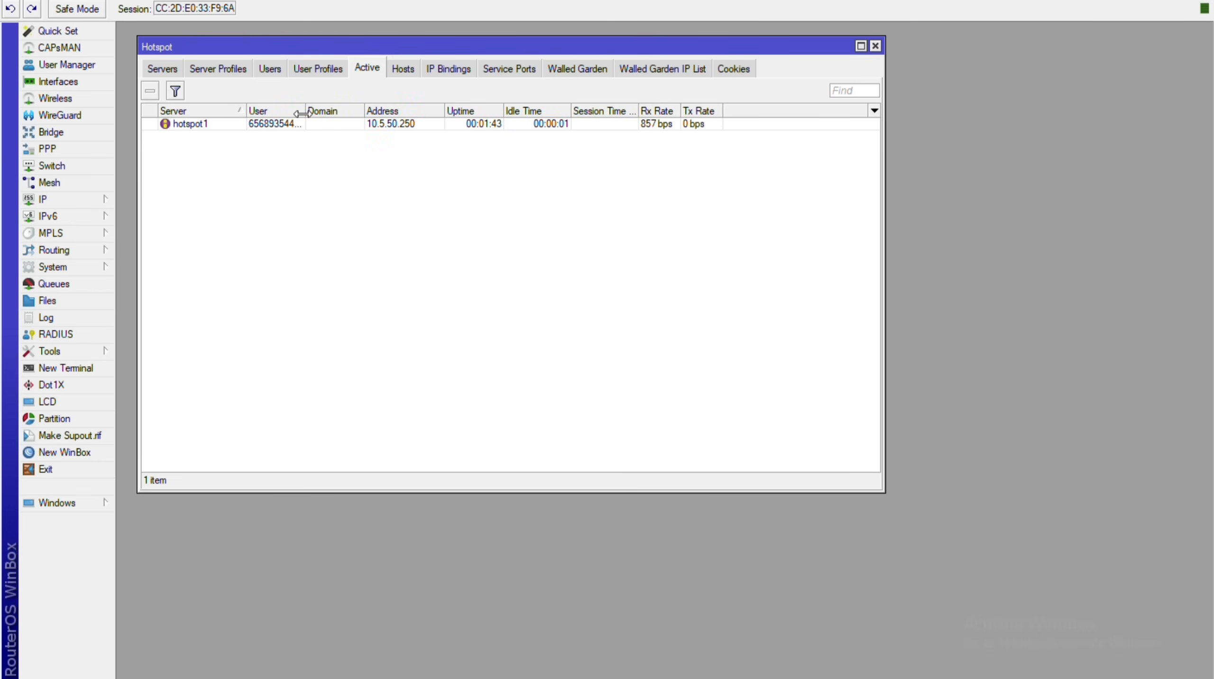
pyautogui.moveTo(305, 112); pyautogui.dragTo(334, 113)
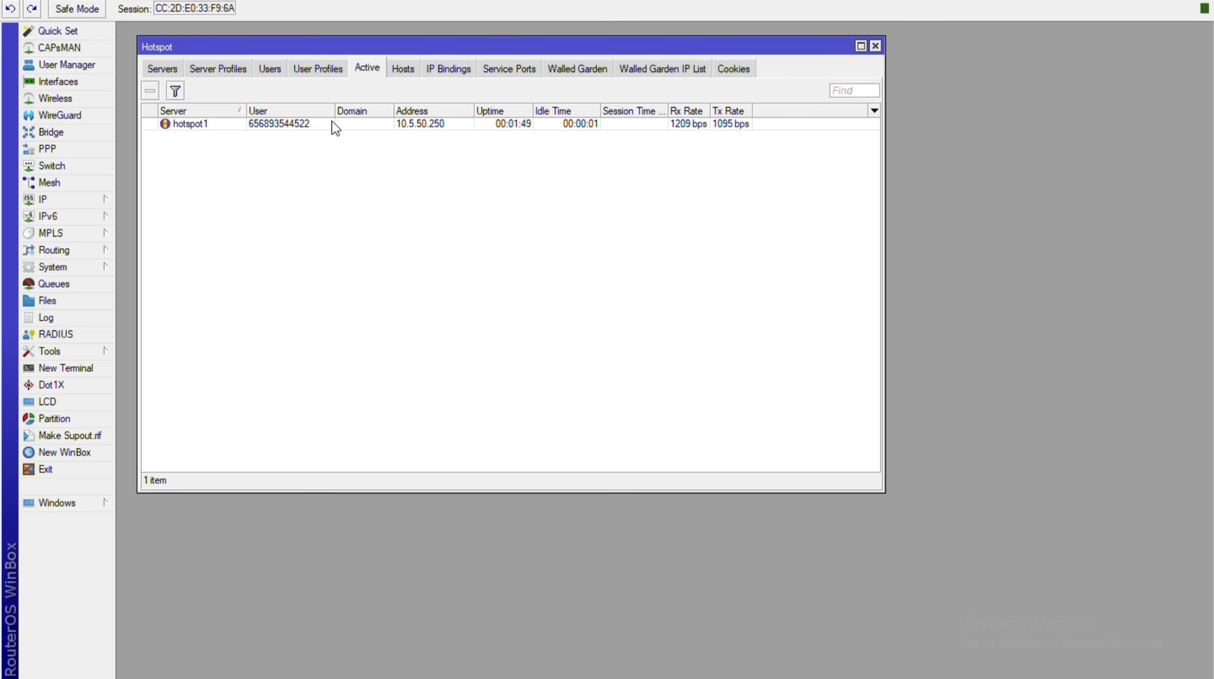
pyautogui.moveTo(751, 110); pyautogui.dragTo(787, 116)
pyautogui.moveTo(709, 115); pyautogui.dragTo(731, 119)
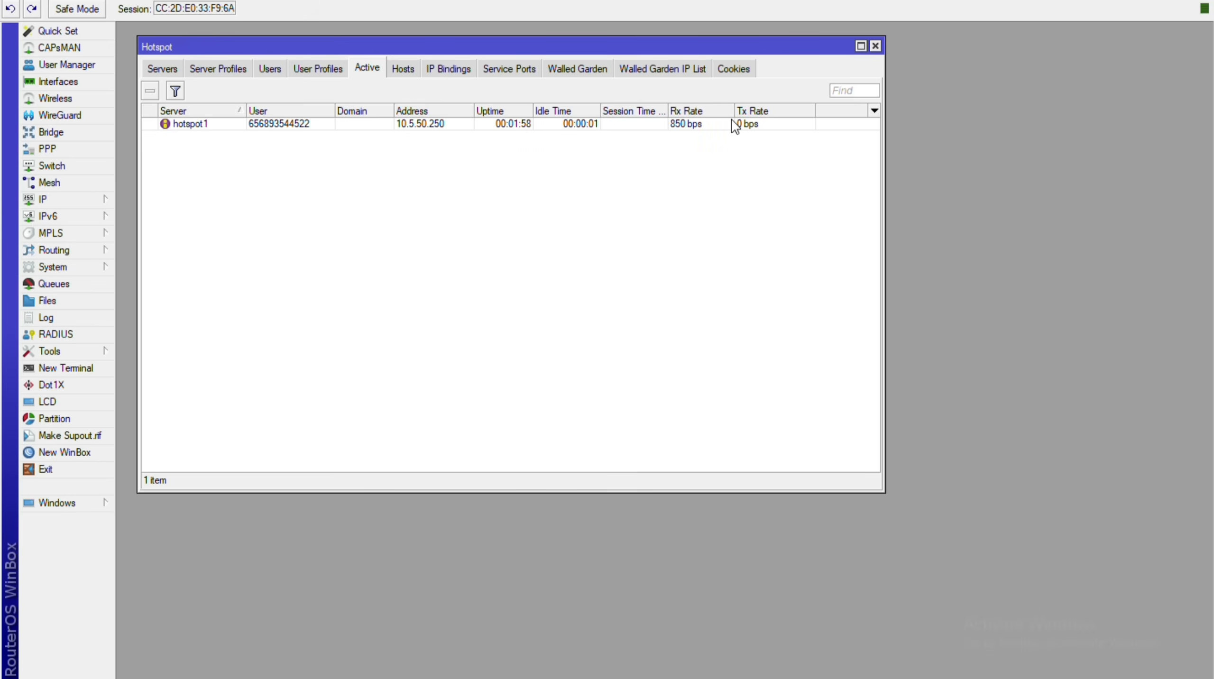
pyautogui.hotkey('alt', 'Tab')
# Open youtube.com and play the 10:33 tiger reserve video.
pyautogui.click(409, 15)
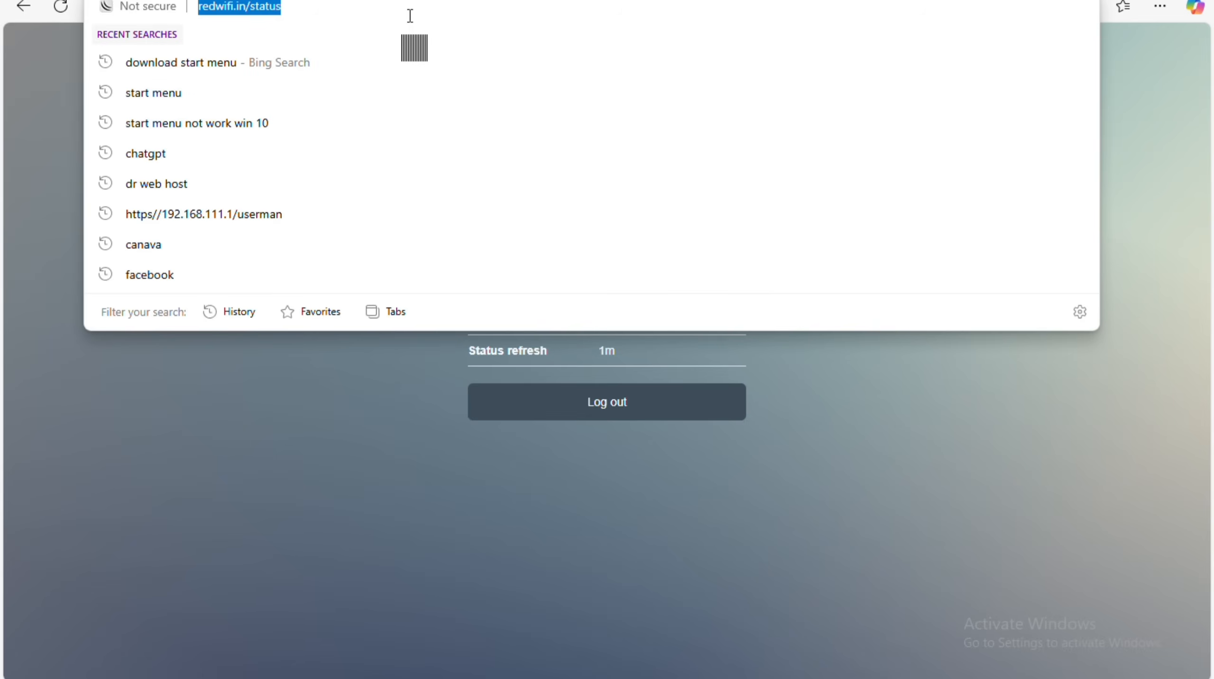
pyautogui.write('youtube.com')
pyautogui.press('Return')
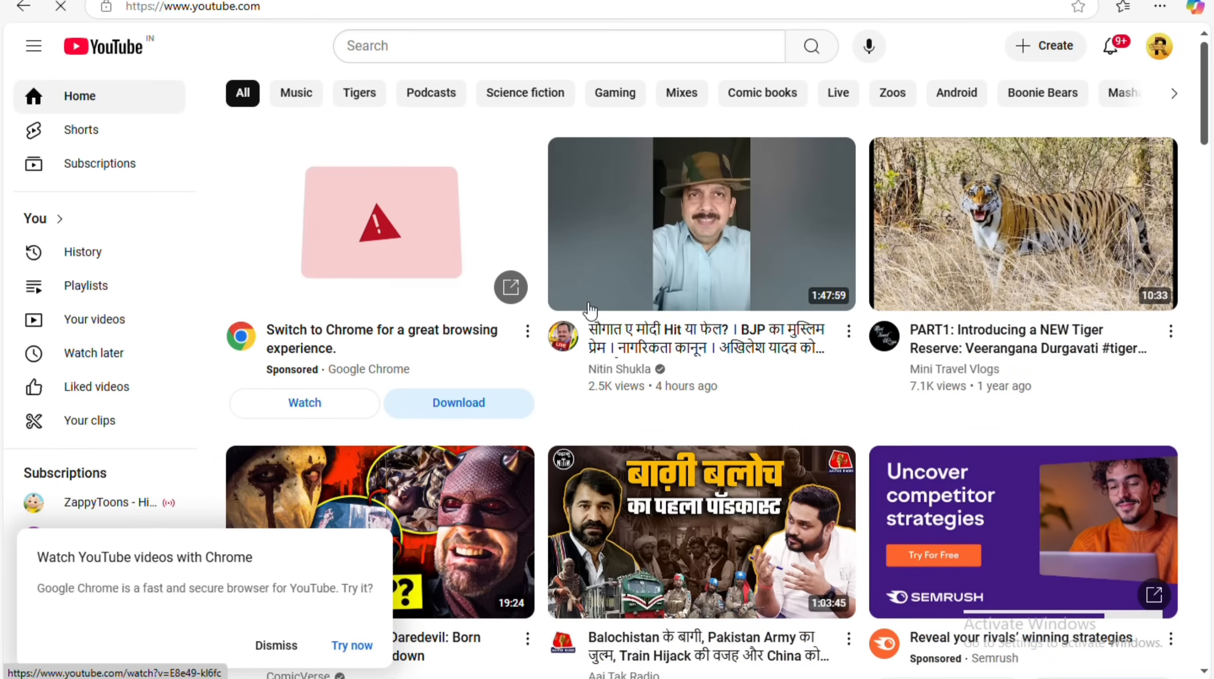
pyautogui.click(1037, 301)
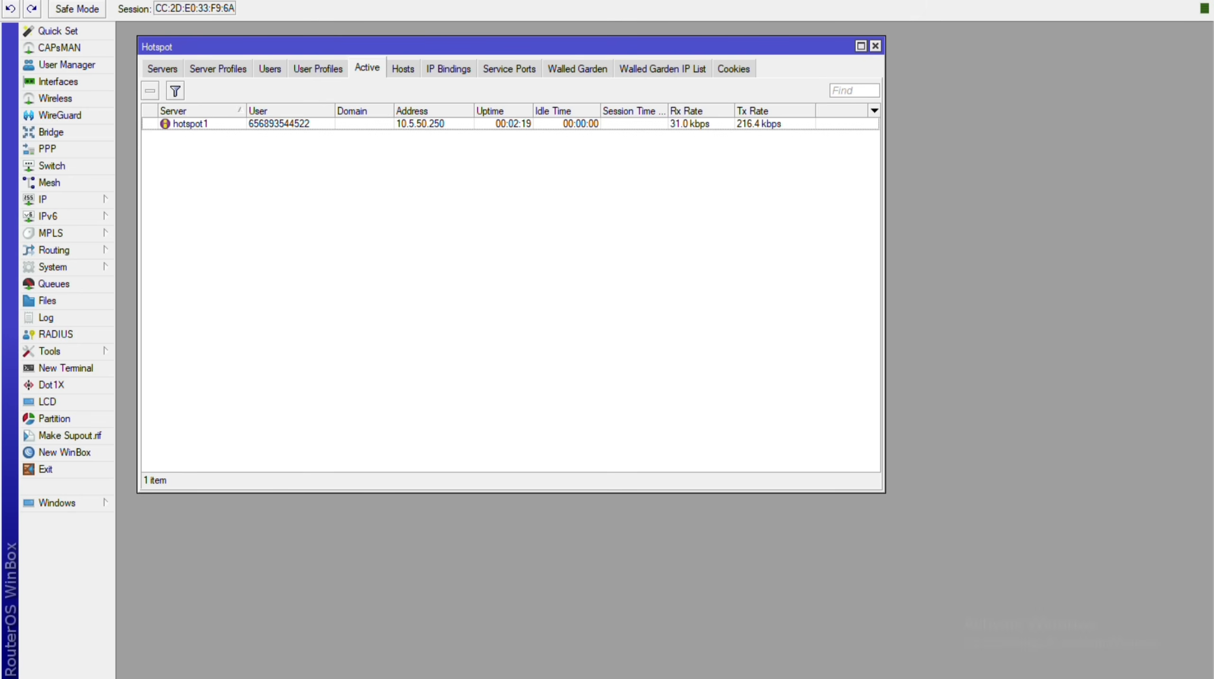
# Open the active session's details to check its live traffic graphs, then return to Active.
pyautogui.doubleClick(279, 123)
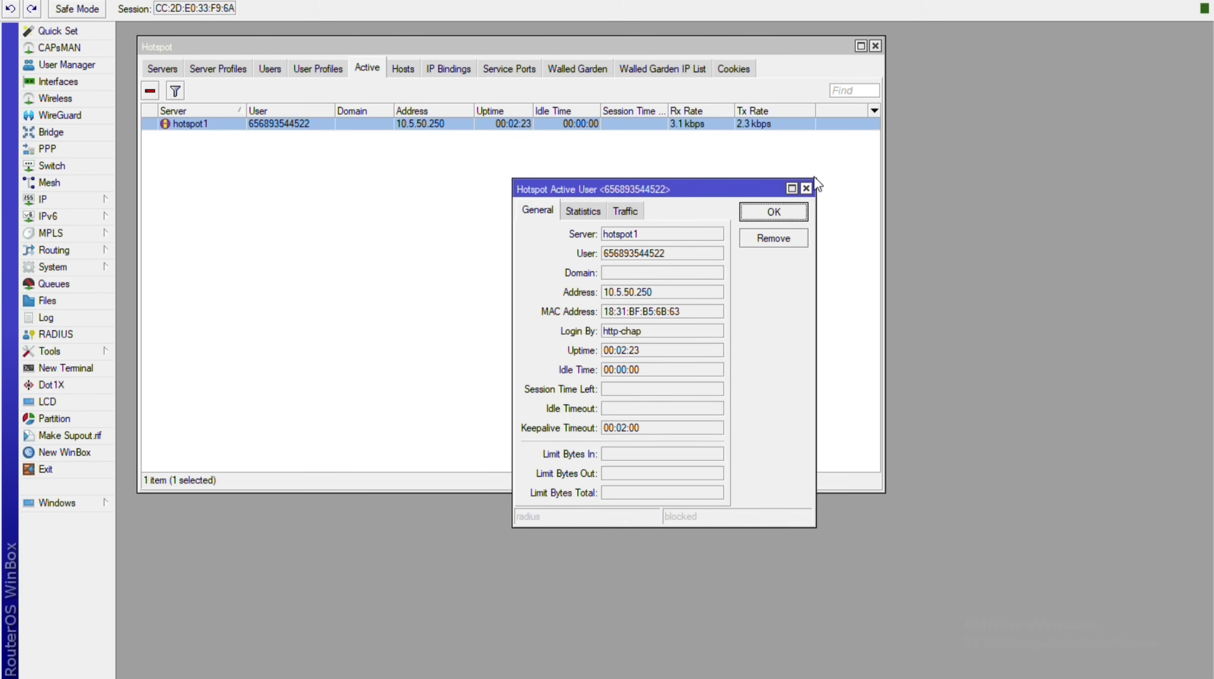
pyautogui.press('Escape')
pyautogui.press('Return')
pyautogui.hotkey('ctrl', 'Tab')
pyautogui.hotkey('ctrl', 'Tab')
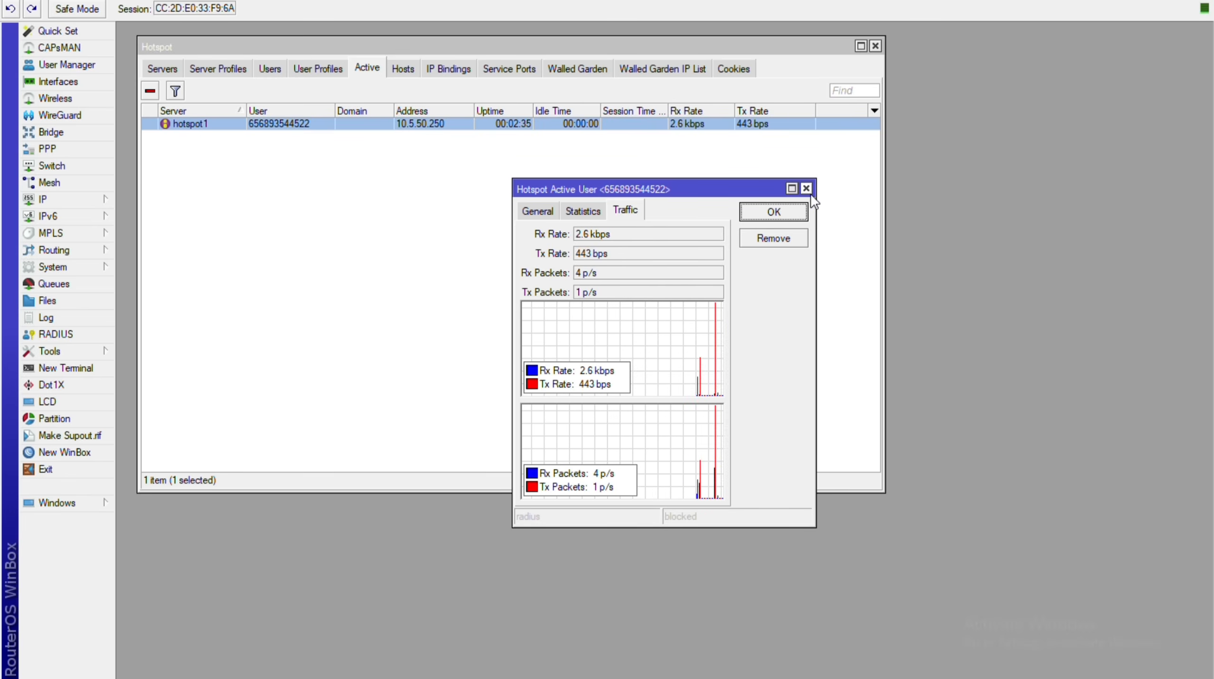
pyautogui.click(805, 188)
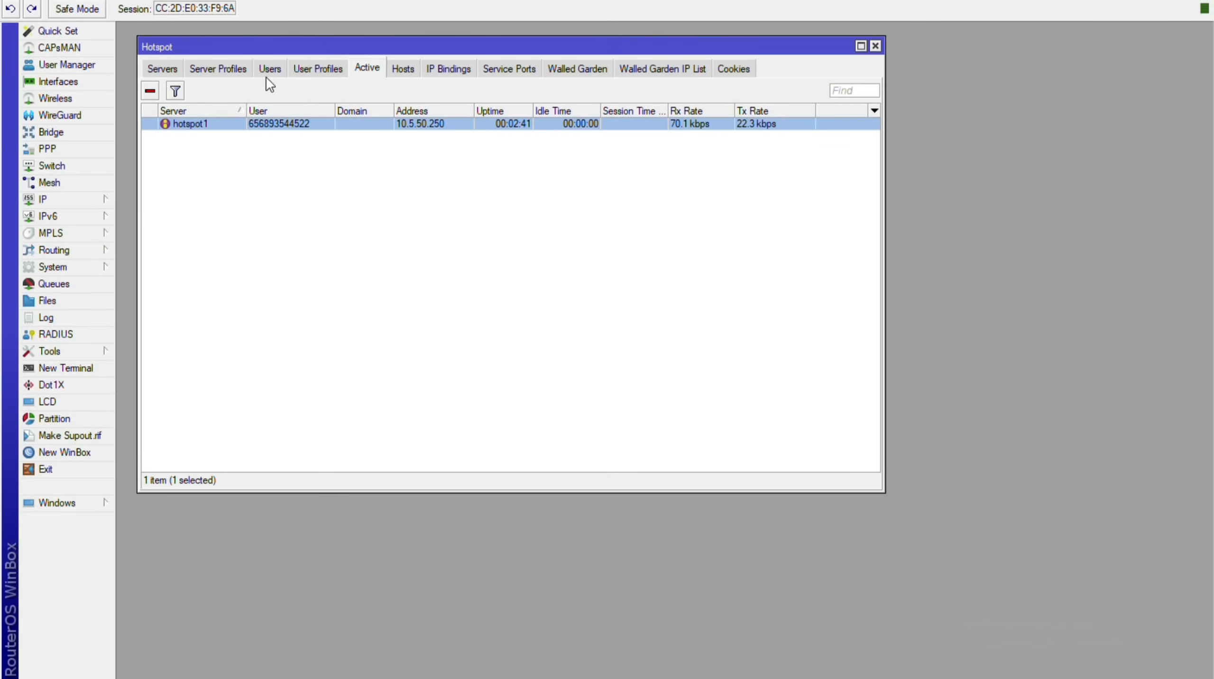
pyautogui.click(334, 73)
pyautogui.click(362, 68)
# Review the session's General, Statistics and Traffic tabs, then check the Hosts list.
pyautogui.press('Return')
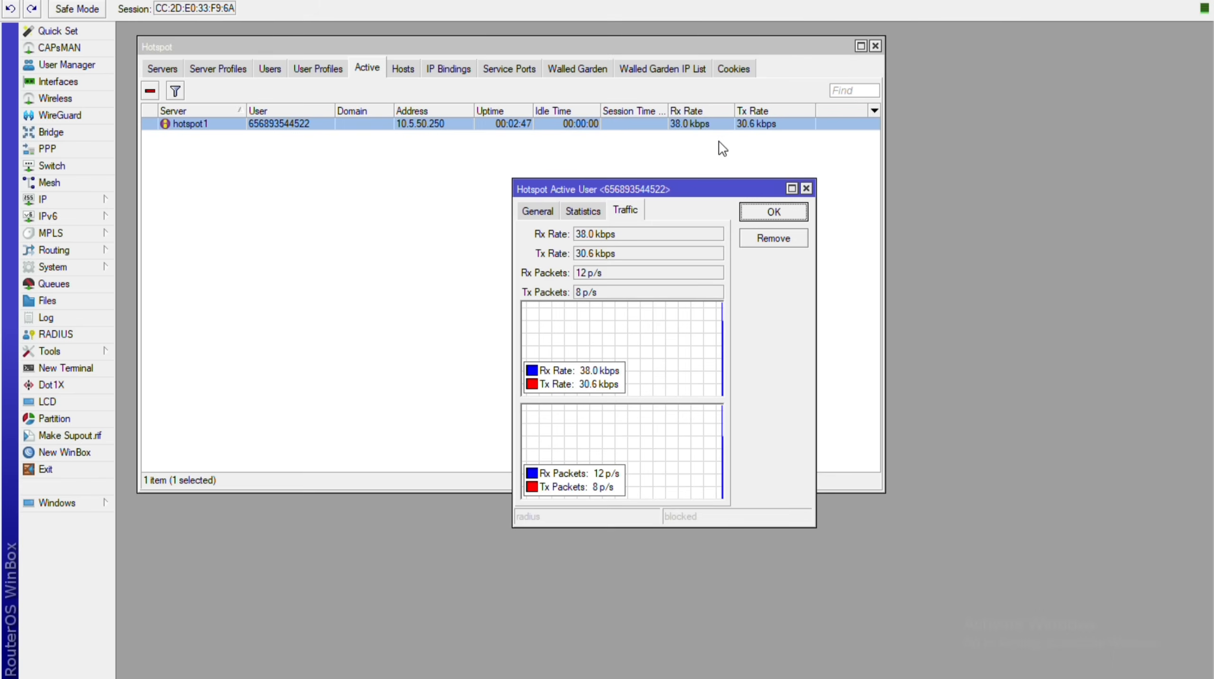
pyautogui.click(537, 209)
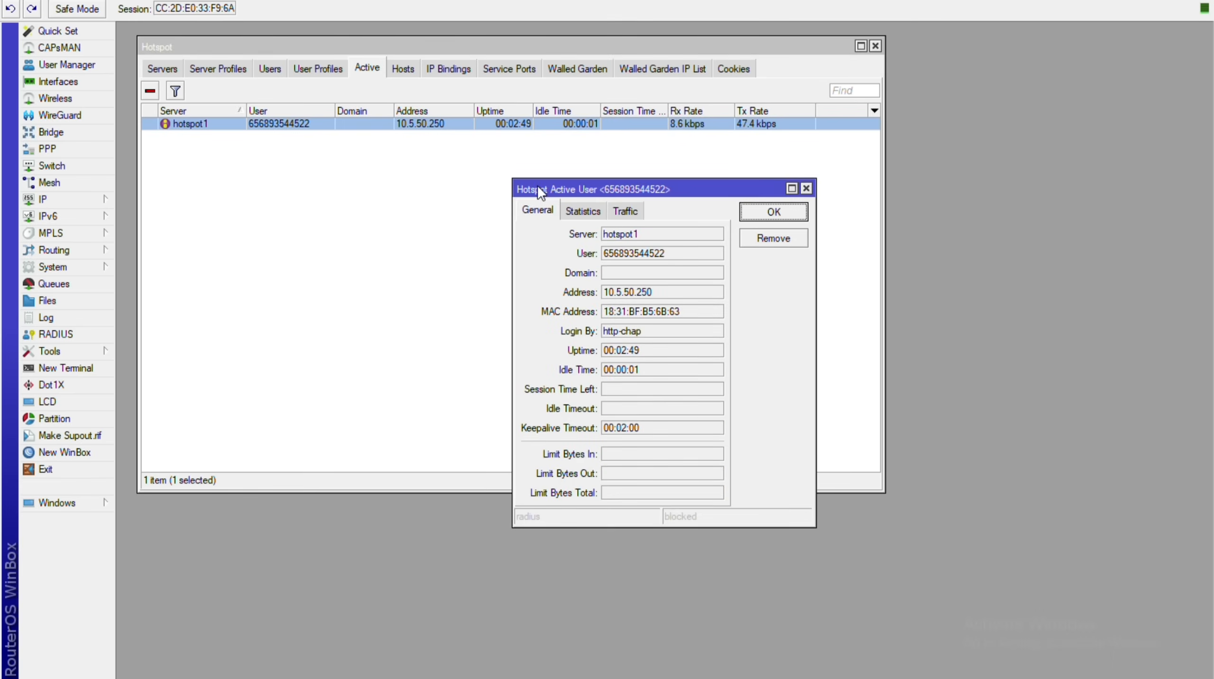
pyautogui.hotkey('ctrl', 'Tab')
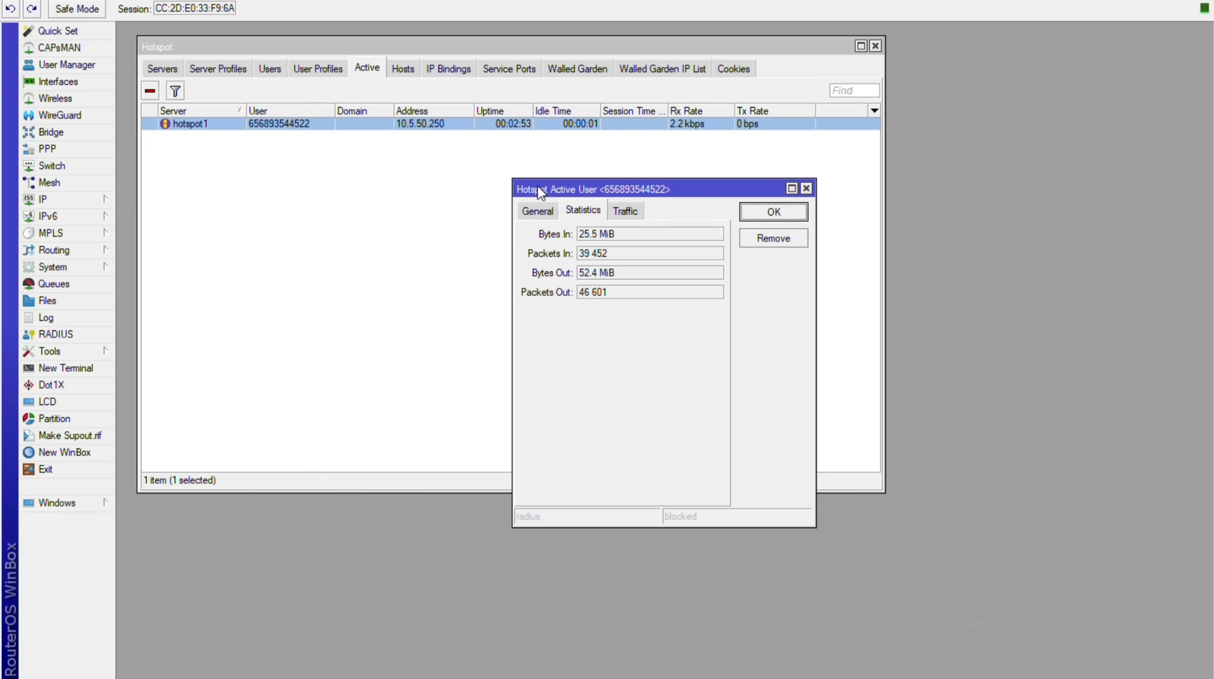
pyautogui.hotkey('ctrl', 'Tab')
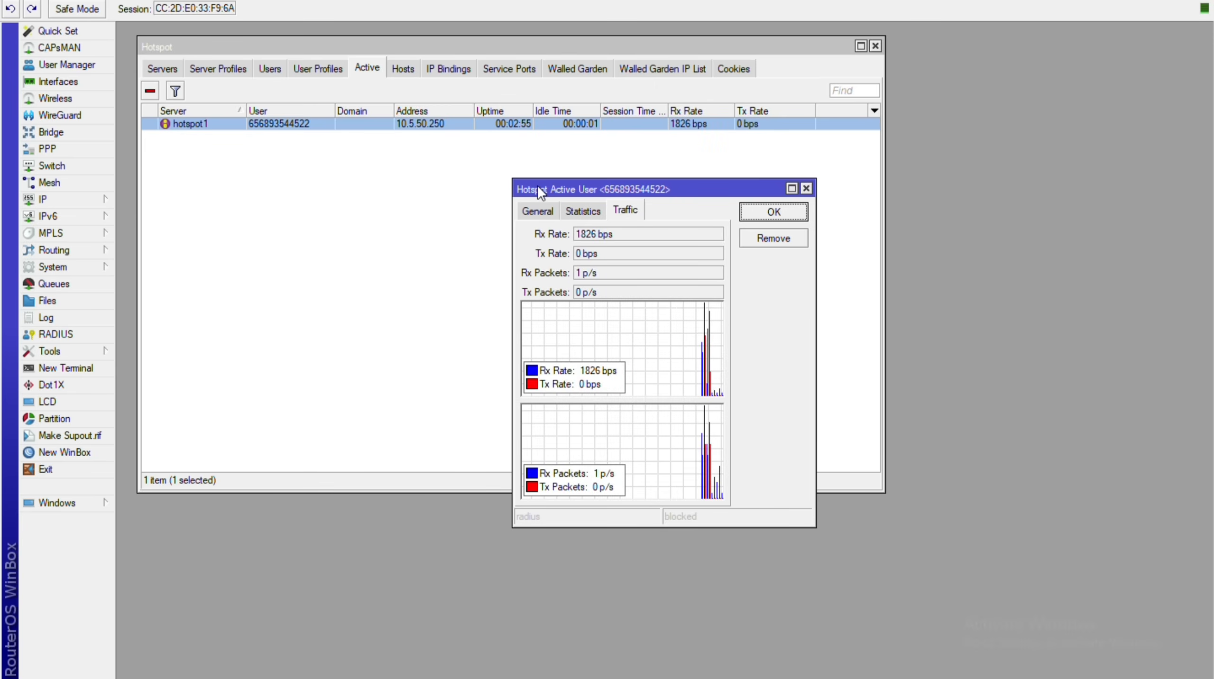
pyautogui.click(811, 186)
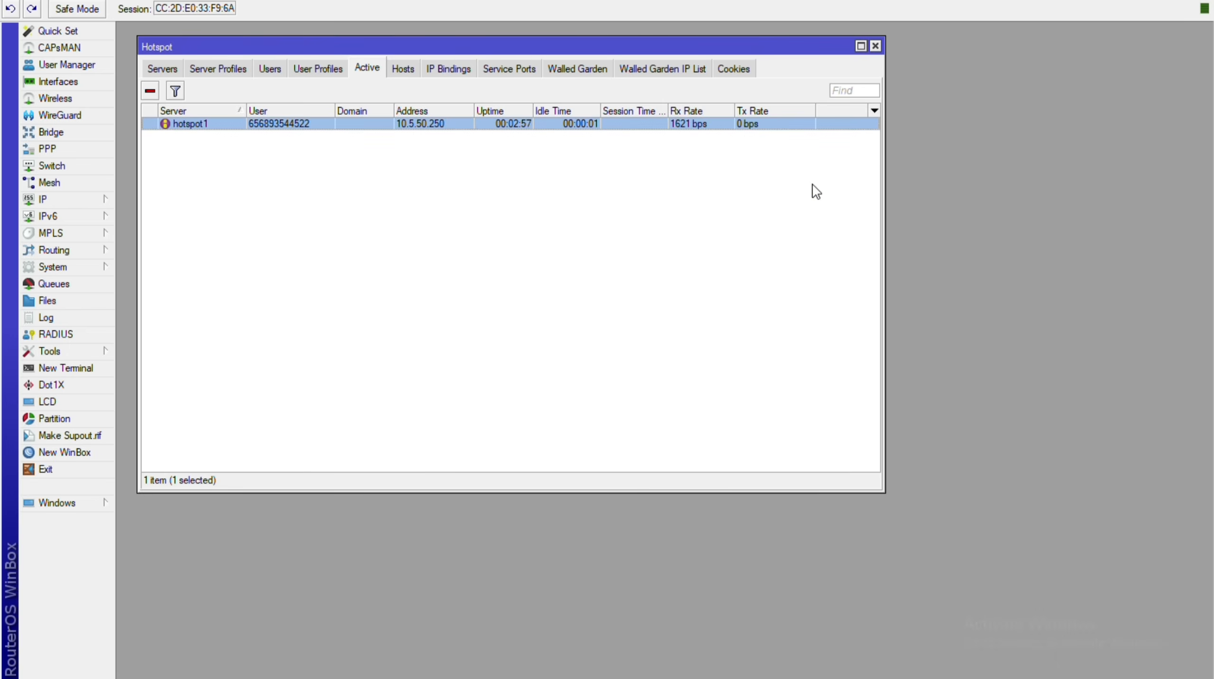
pyautogui.hotkey('ctrl', 'Tab')
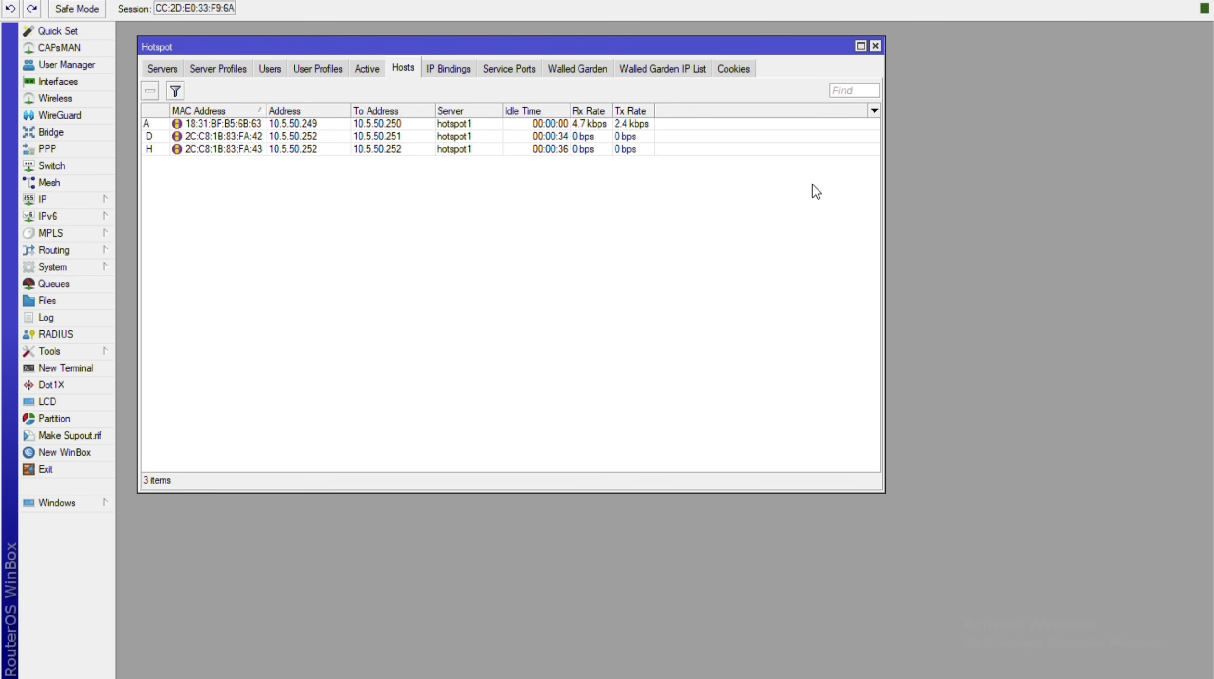
pyautogui.hotkey('ctrl', 'shift', 'Tab')
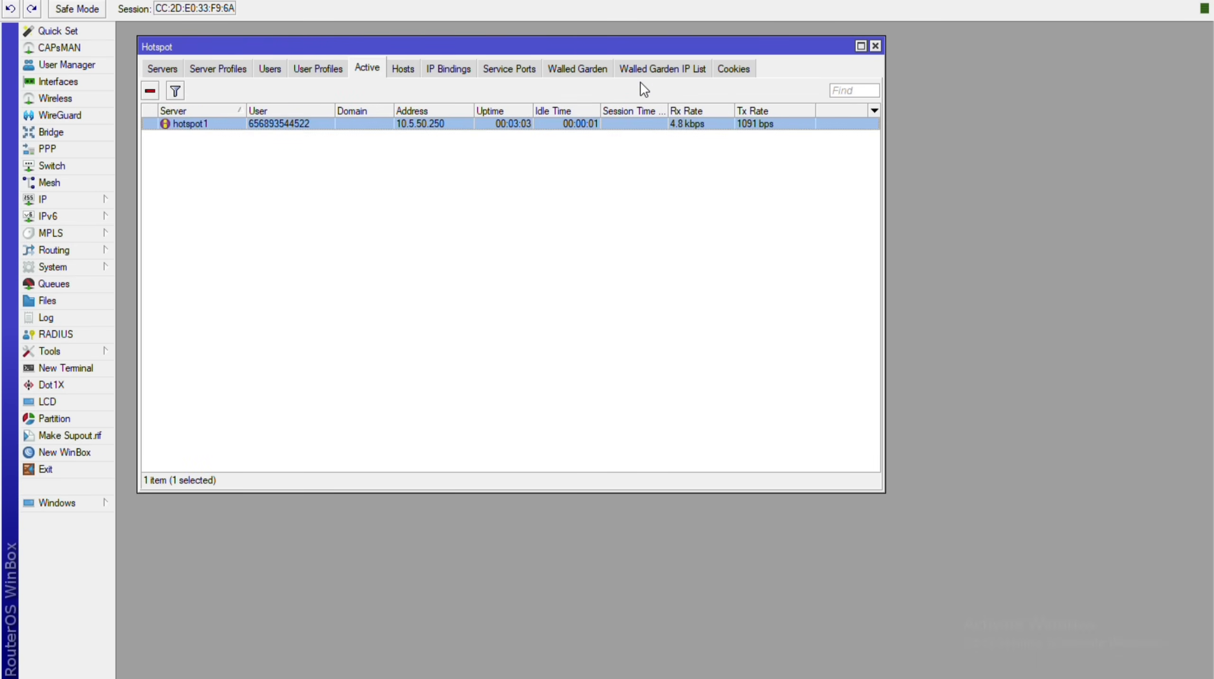
# Show the Cookies list, widen its User and MAC Address columns, and select the first cookie.
pyautogui.click(733, 68)
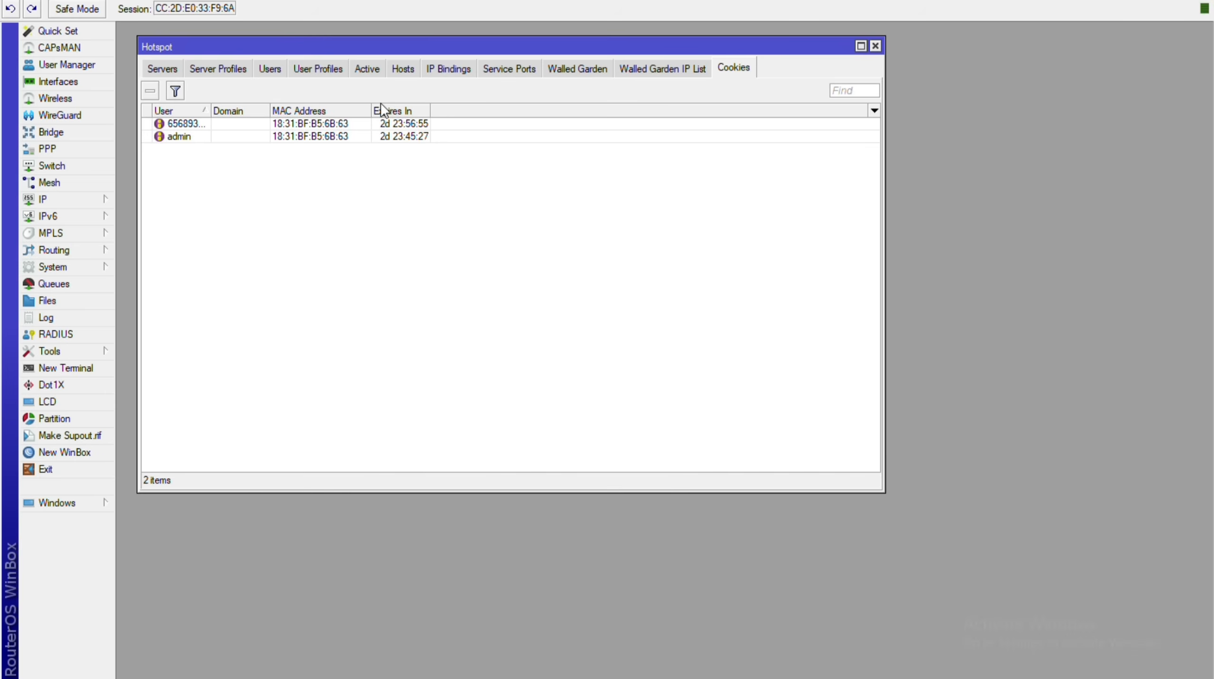
pyautogui.moveTo(210, 110); pyautogui.dragTo(345, 114)
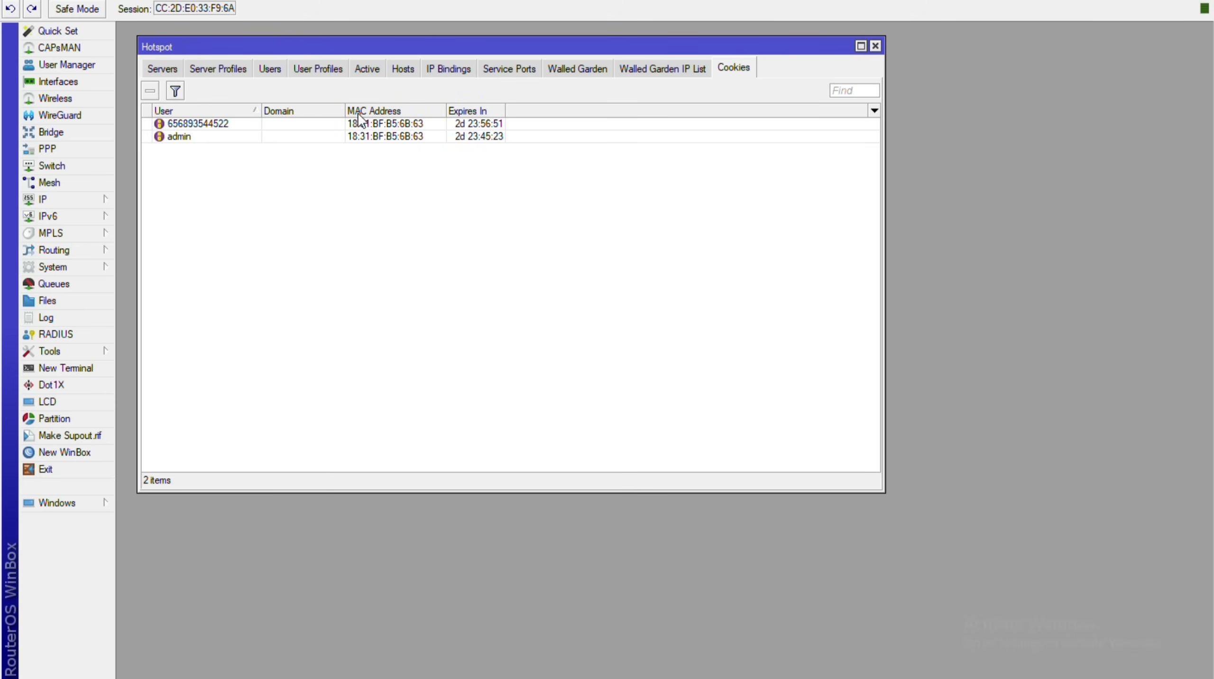
pyautogui.moveTo(447, 115); pyautogui.dragTo(459, 115)
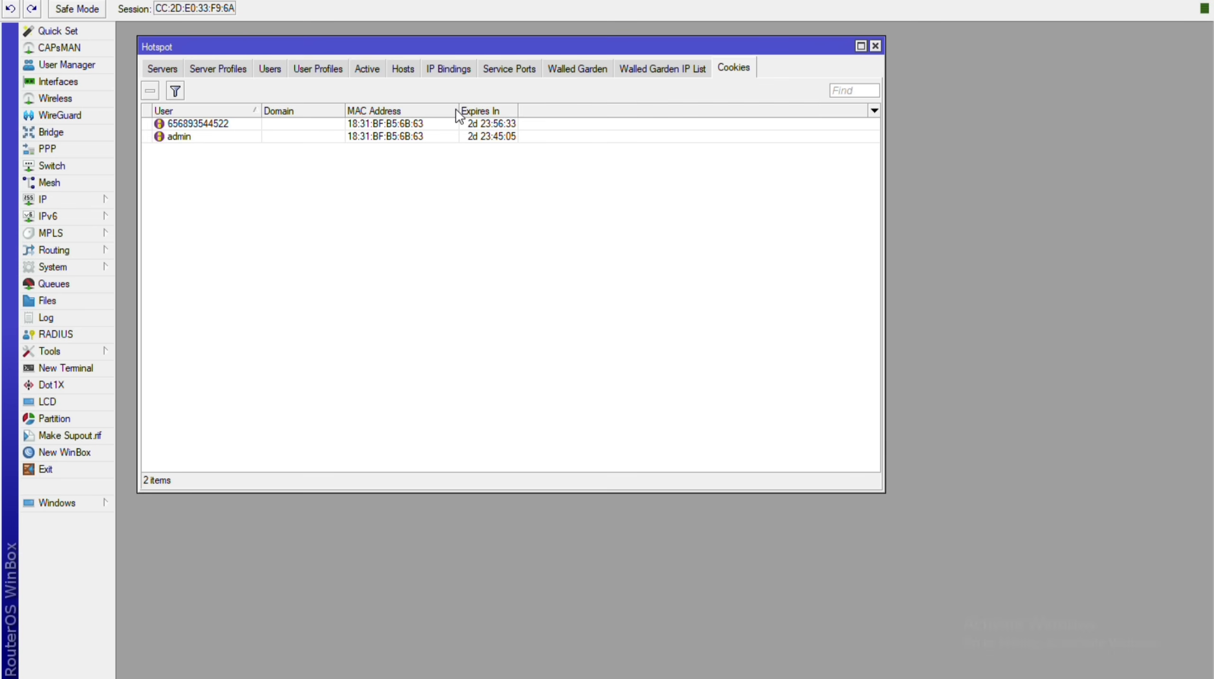
pyautogui.click(456, 122)
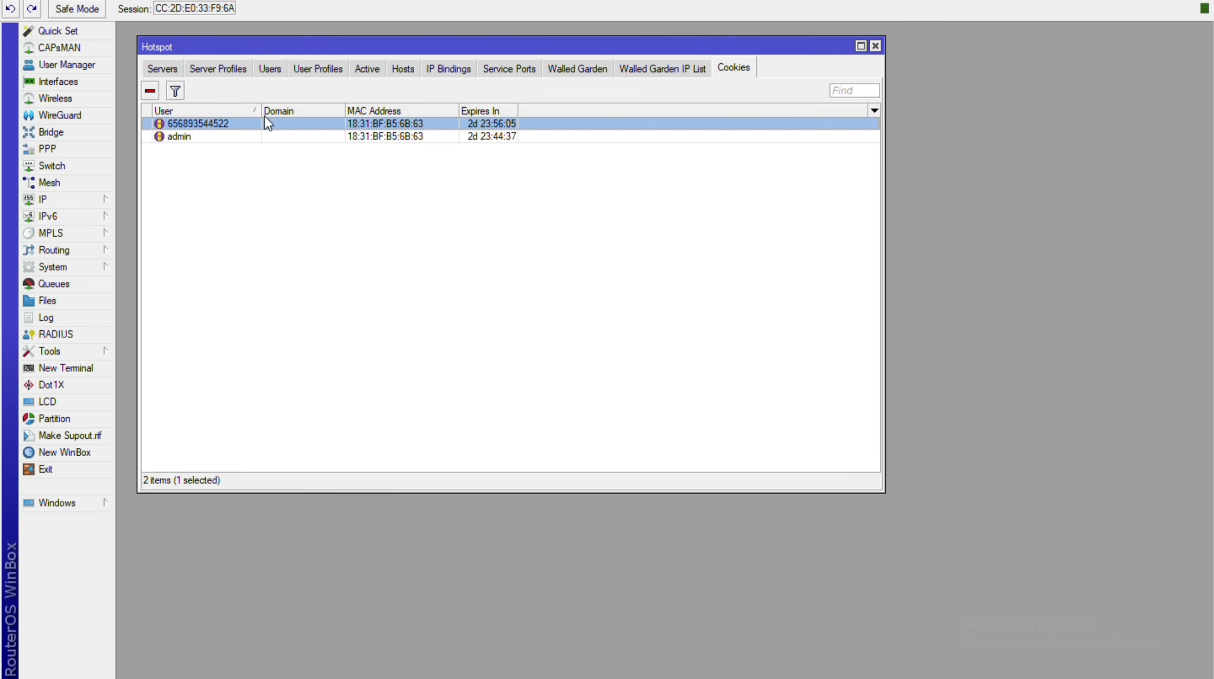
pyautogui.hotkey('ctrl', 'Tab')
pyautogui.hotkey('ctrl', 'Tab')
pyautogui.hotkey('ctrl', 'Tab')
pyautogui.hotkey('ctrl', 'Tab')
pyautogui.hotkey('ctrl', 'Tab')
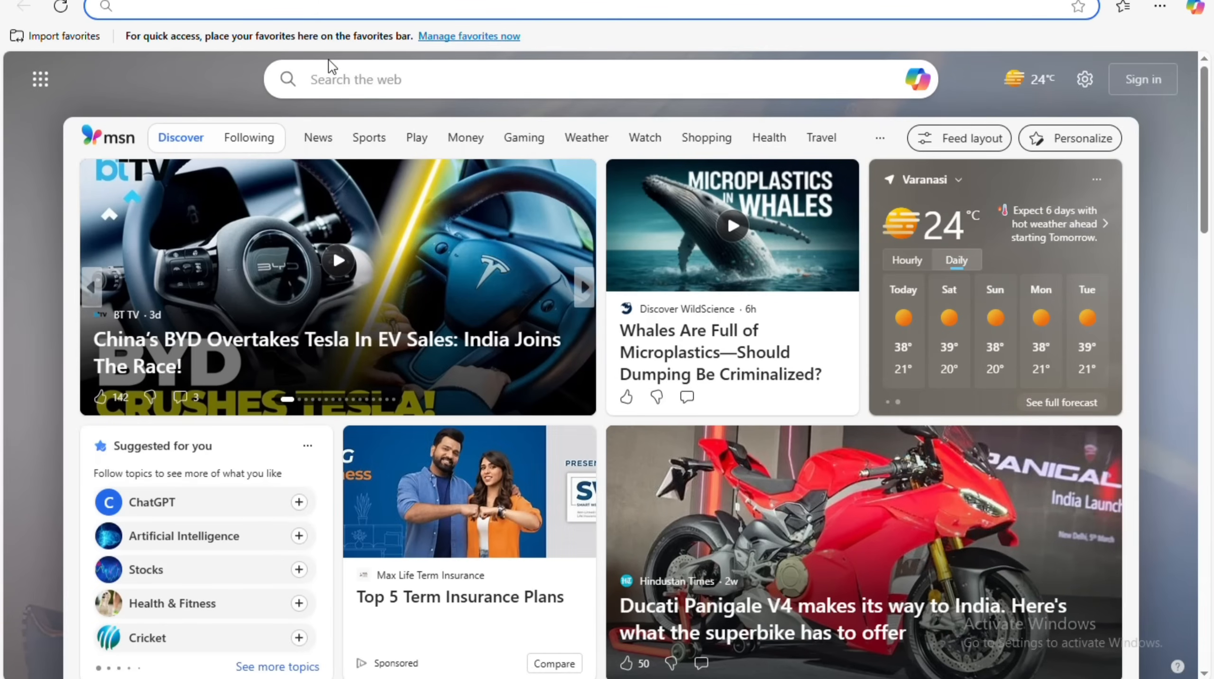
# Load redwifi.in/status, log out of the hotspot, then check WinBox's Cookies list.
pyautogui.write('goog')
pyautogui.press('Return')
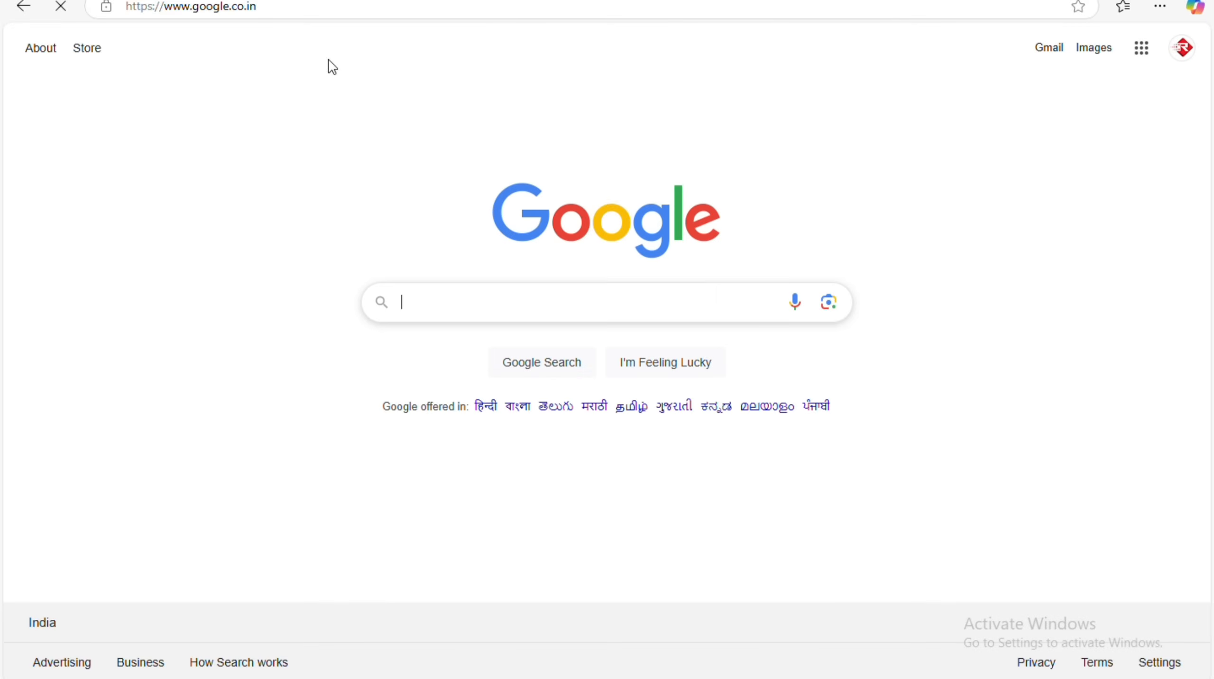
pyautogui.click(312, 8)
pyautogui.write('red')
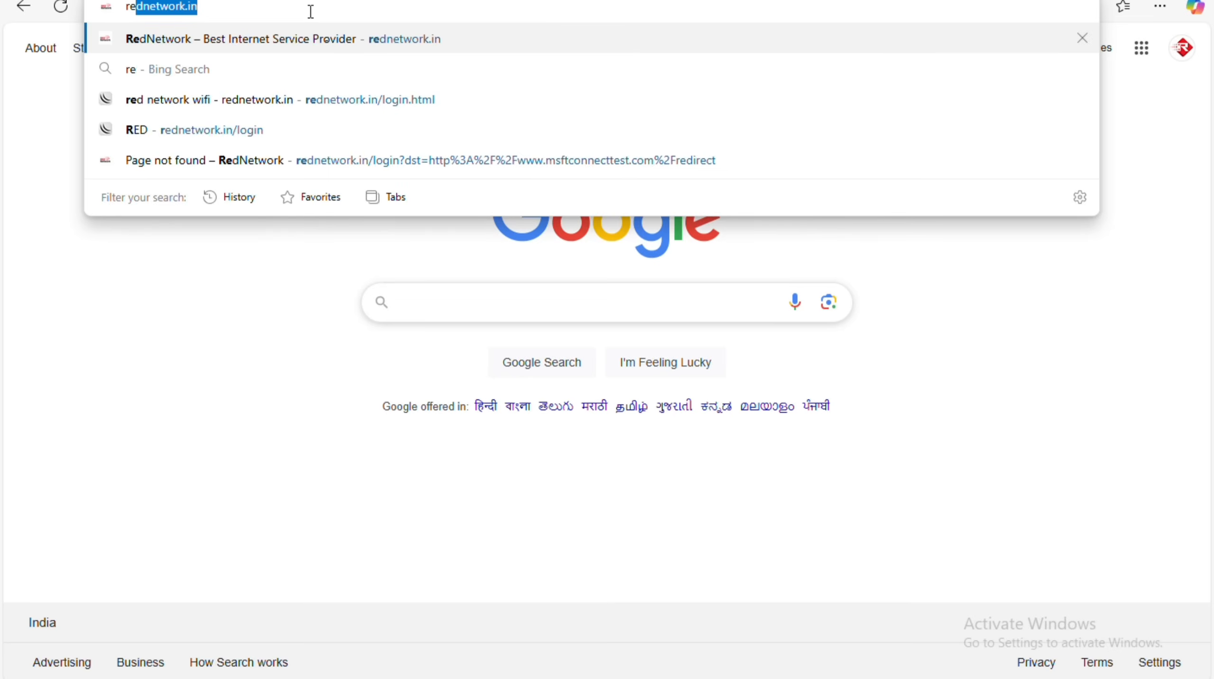
pyautogui.write('wifi')
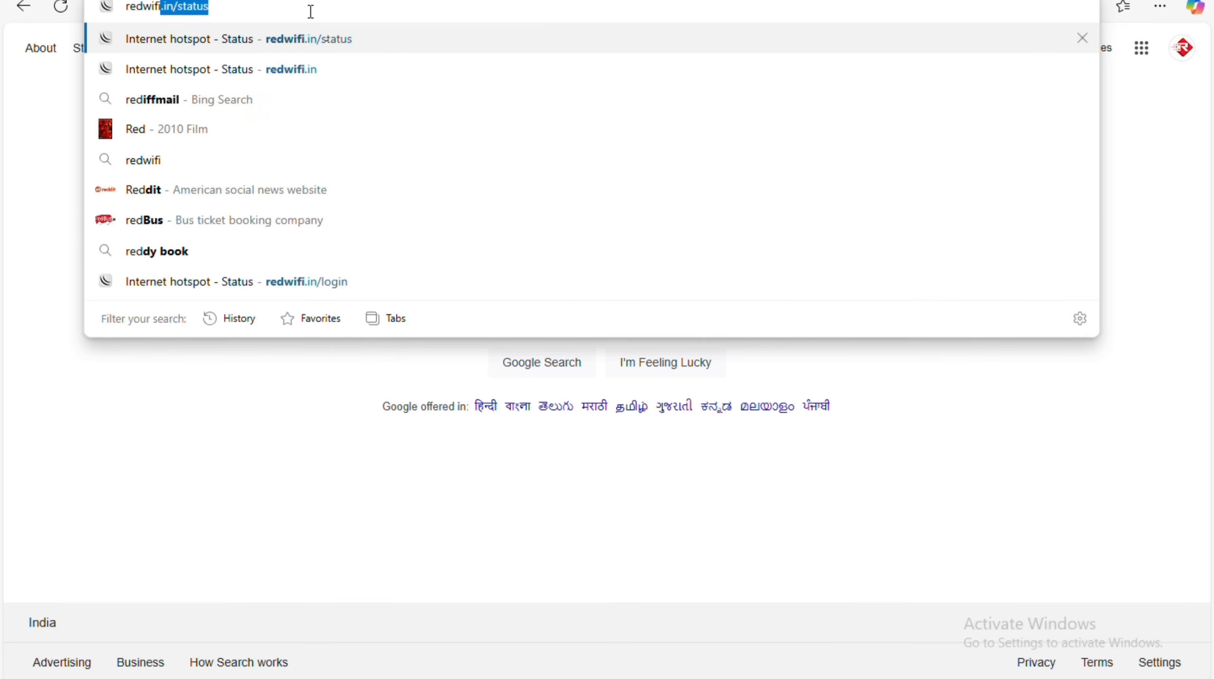
pyautogui.press('Return')
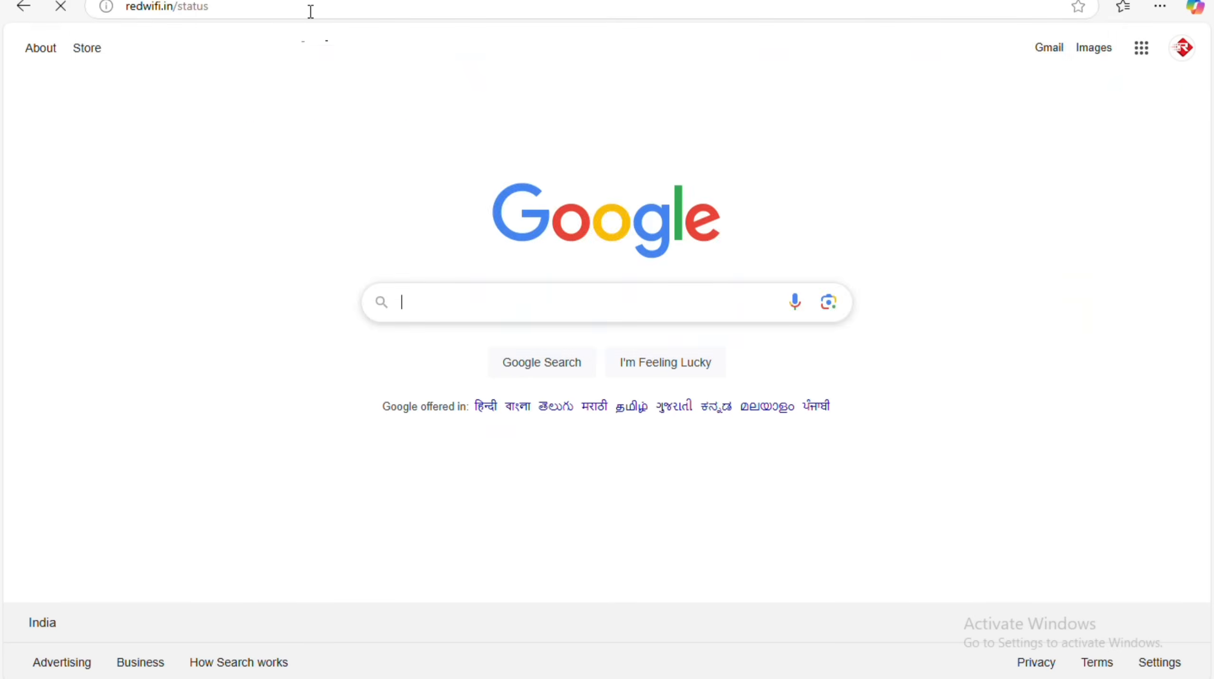
pyautogui.click(630, 413)
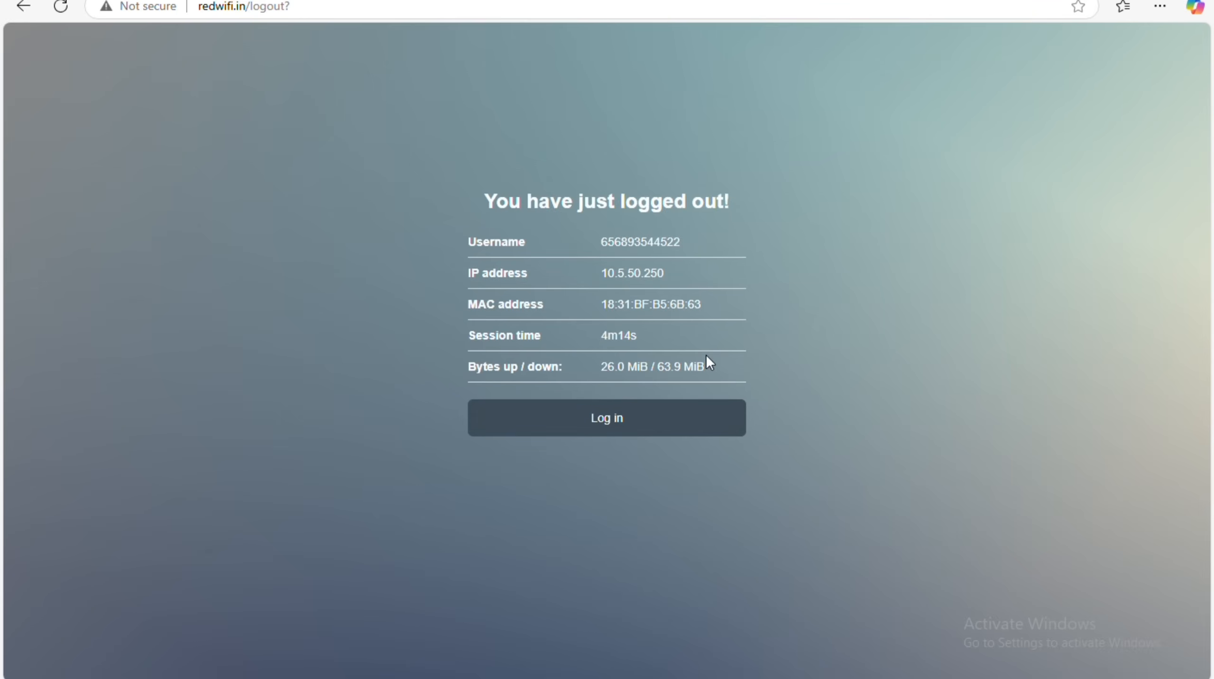
pyautogui.hotkey('alt', 'Tab')
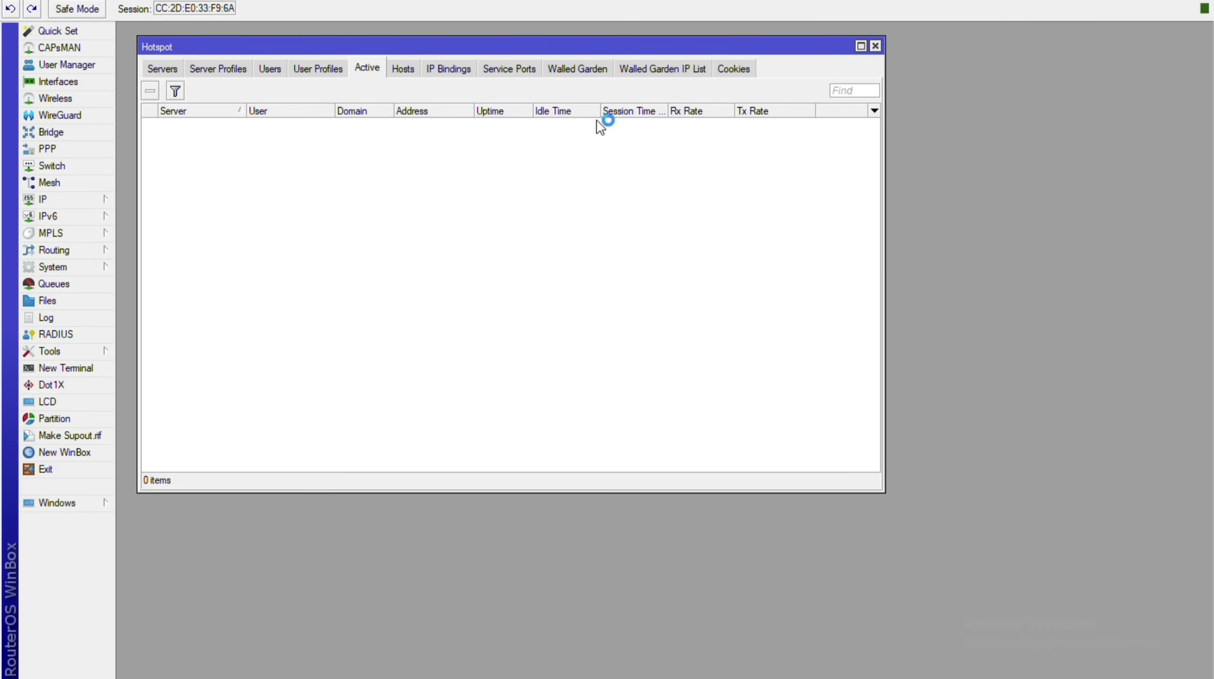
pyautogui.click(727, 69)
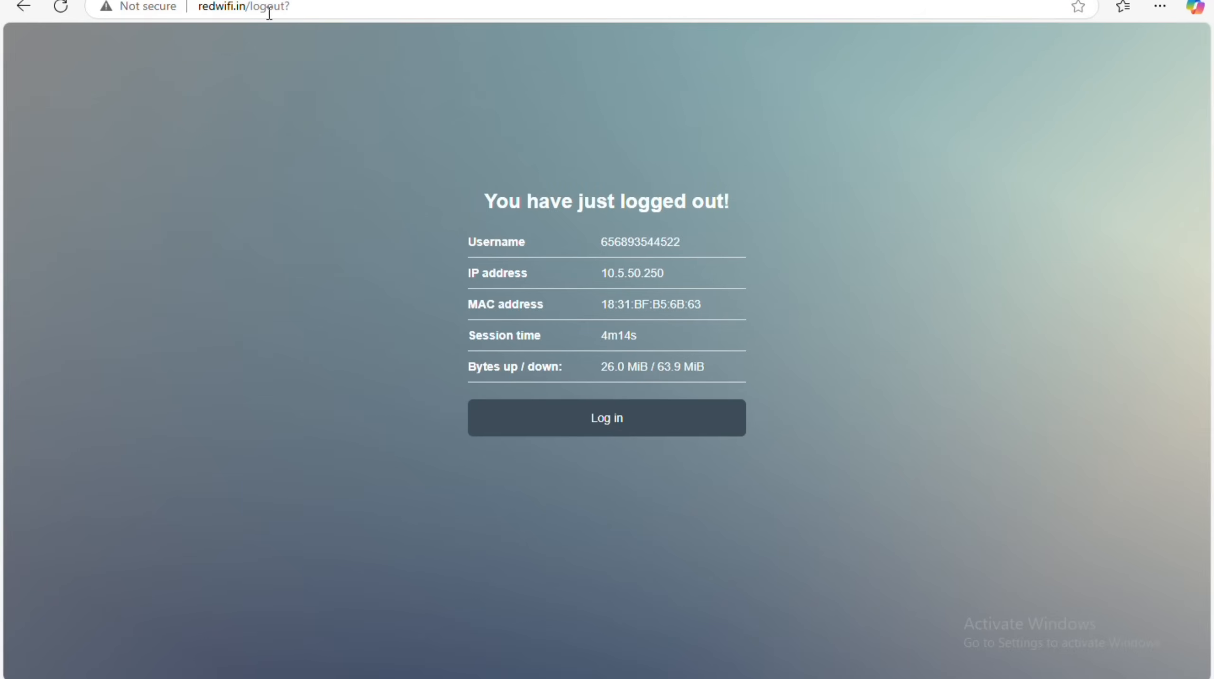
# Load and reload redwifi.in/login, then open google.co.in in a new tab.
pyautogui.doubleClick(268, 6)
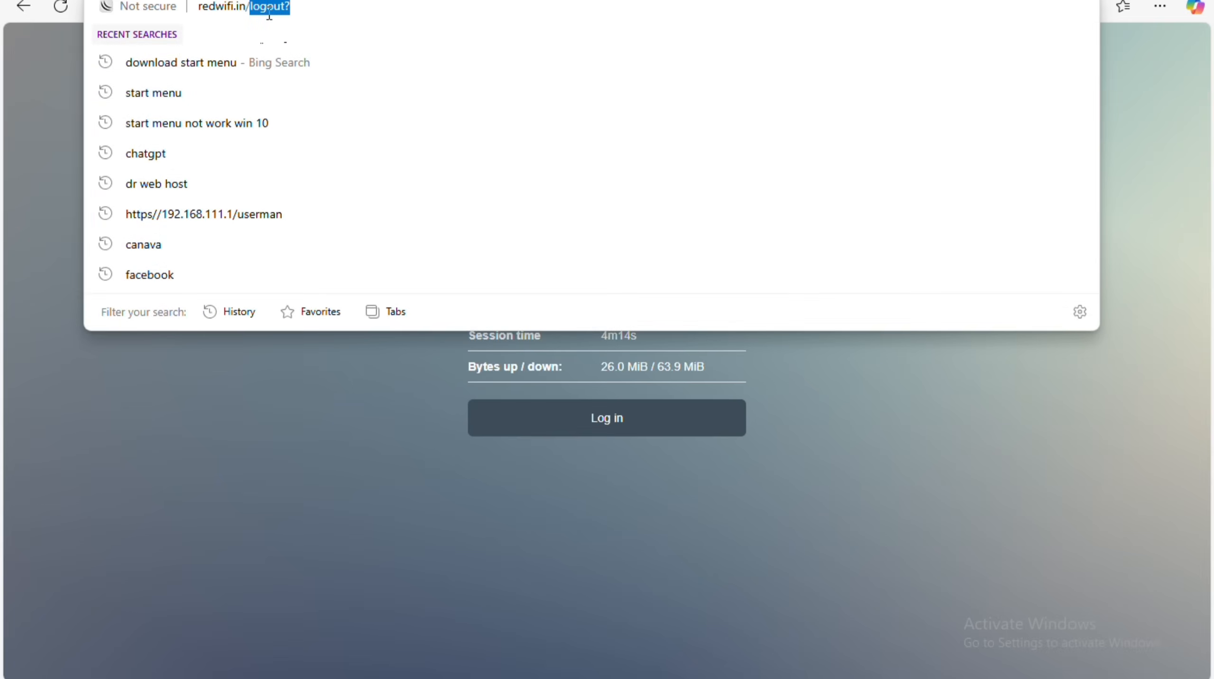
pyautogui.write('login')
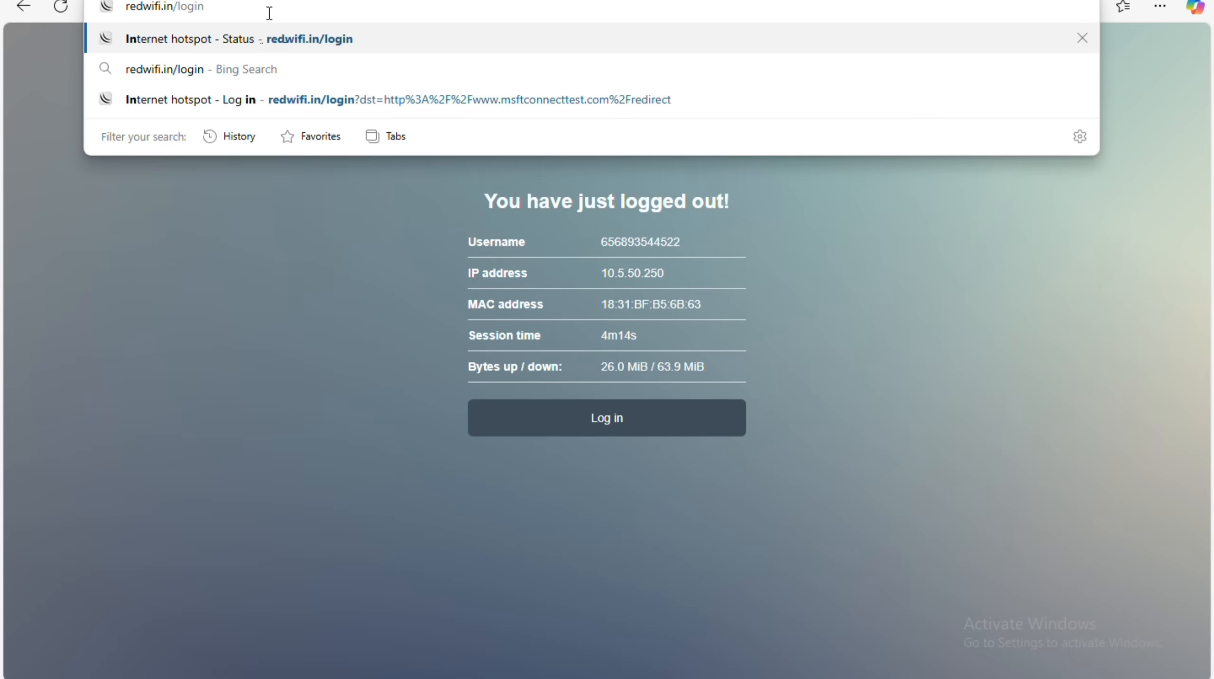
pyautogui.press('Return')
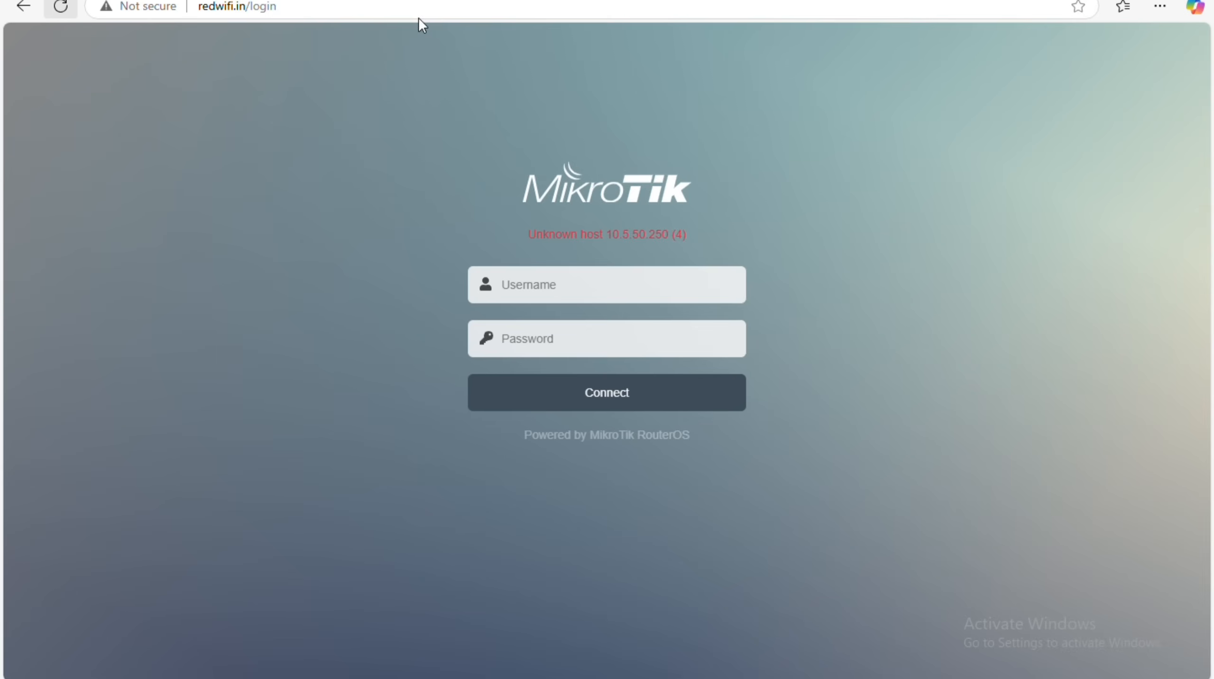
pyautogui.click(62, 8)
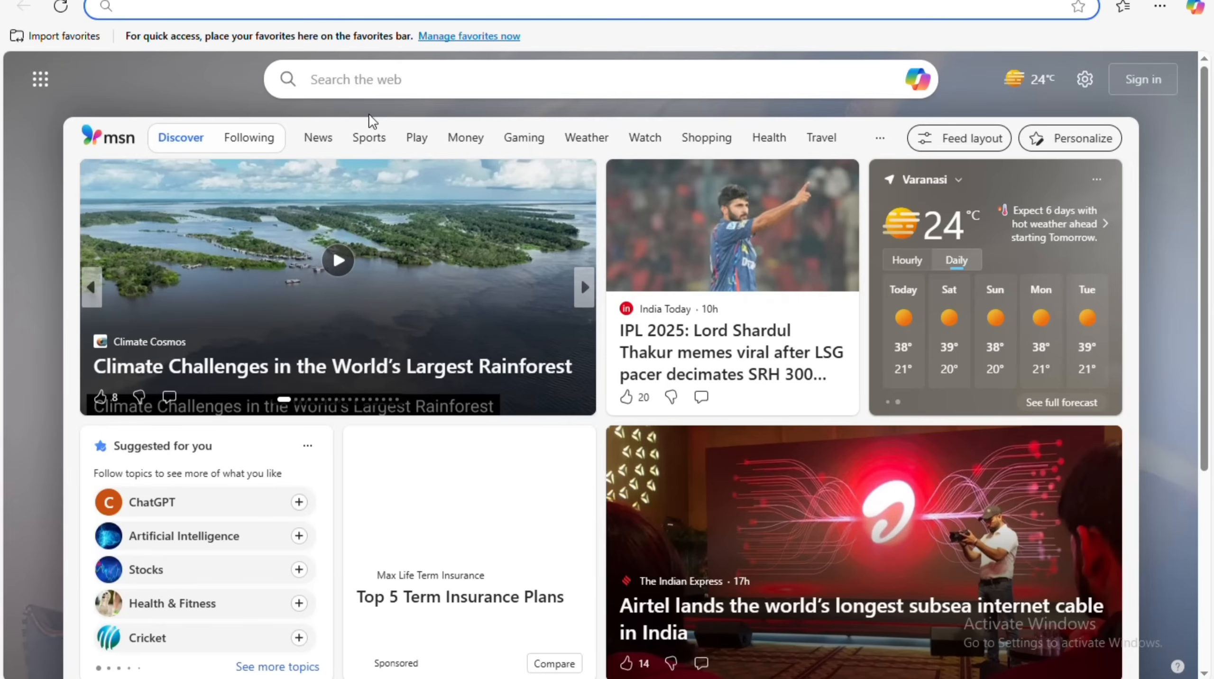
pyautogui.write('google.co.in')
pyautogui.press('Return')
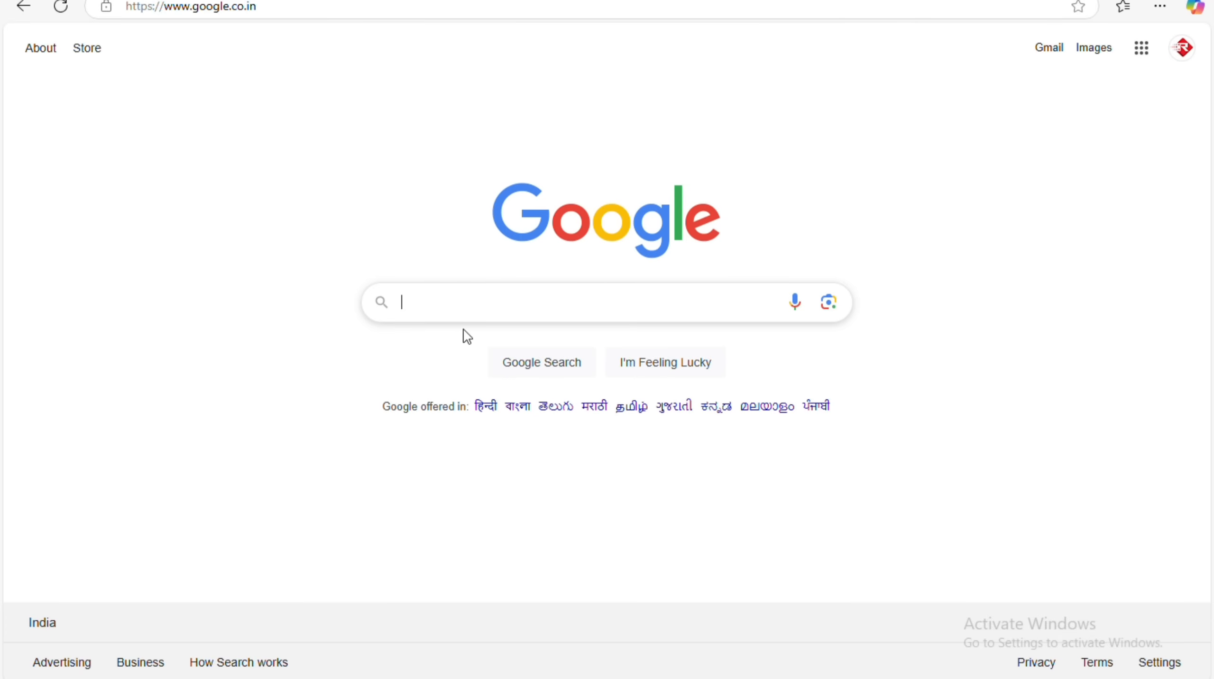
pyautogui.hotkey('alt', 'Tab')
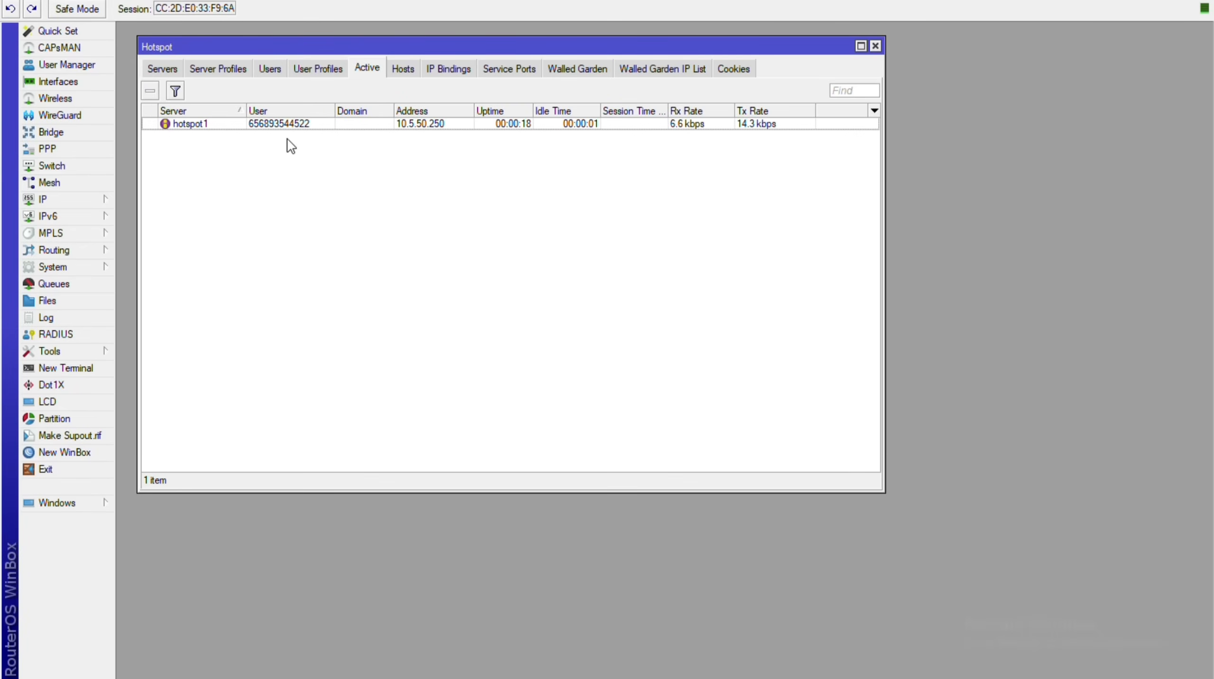
# Load redwifi.in/status in Edge, log the user out, and minimise the browser.
pyautogui.click(107, 623)
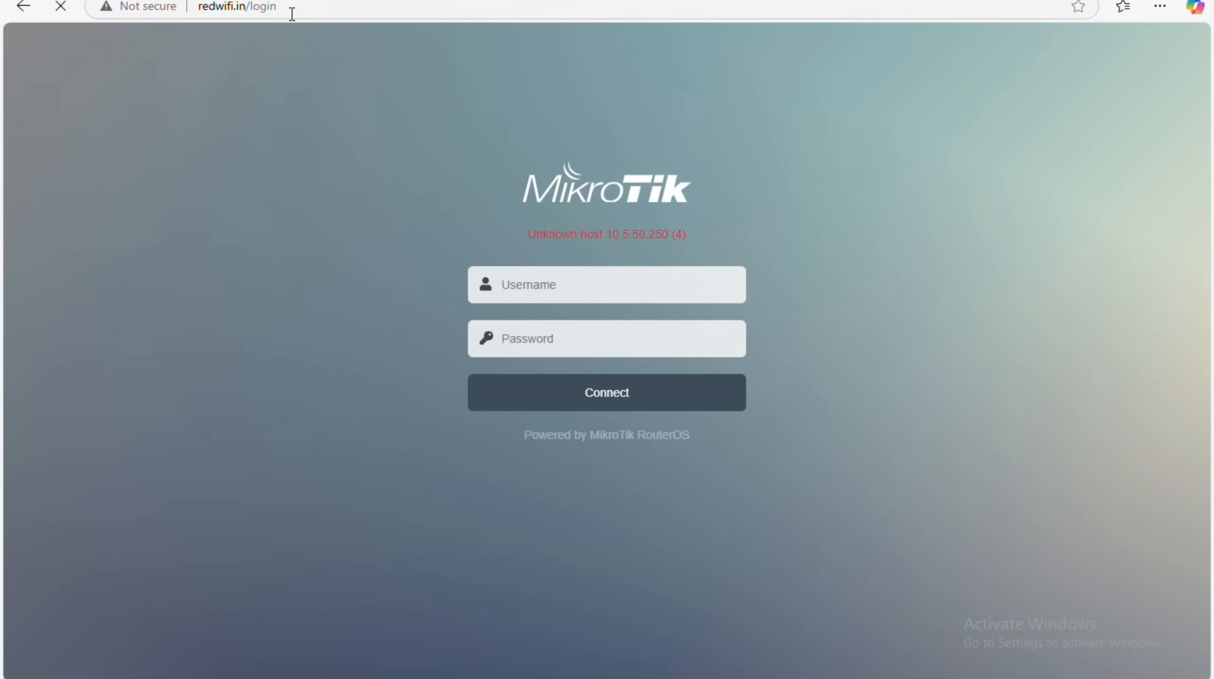
pyautogui.doubleClick(291, 14)
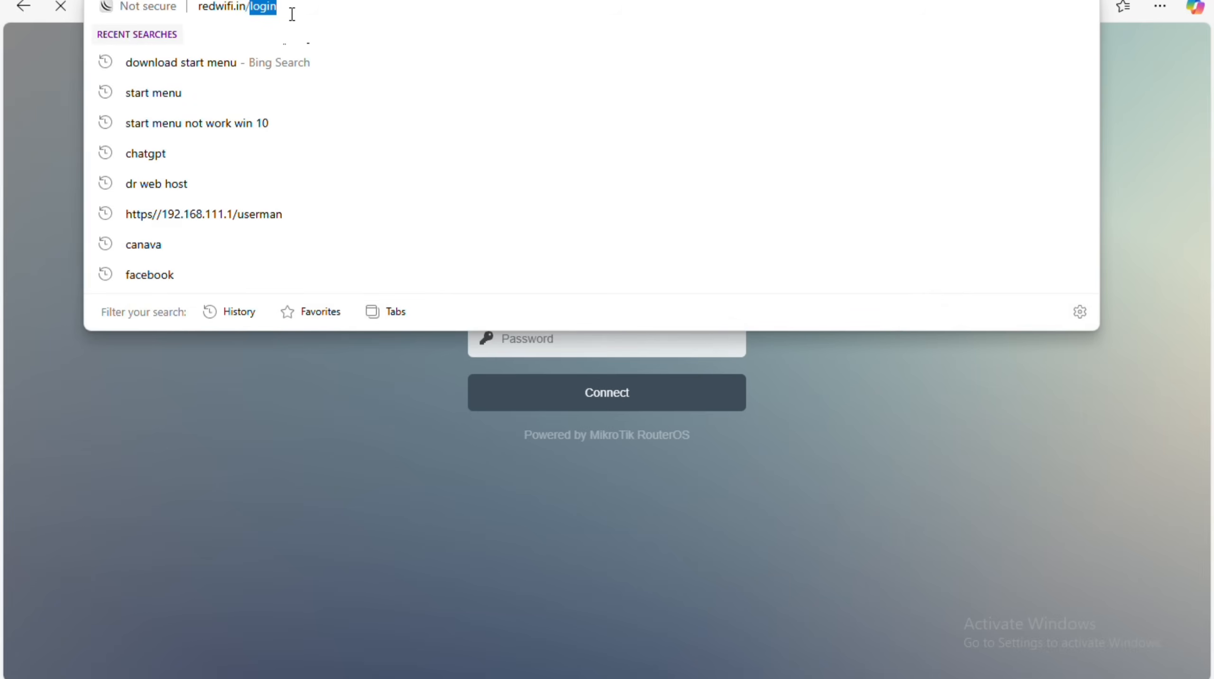
pyautogui.write('s')
pyautogui.press('Return')
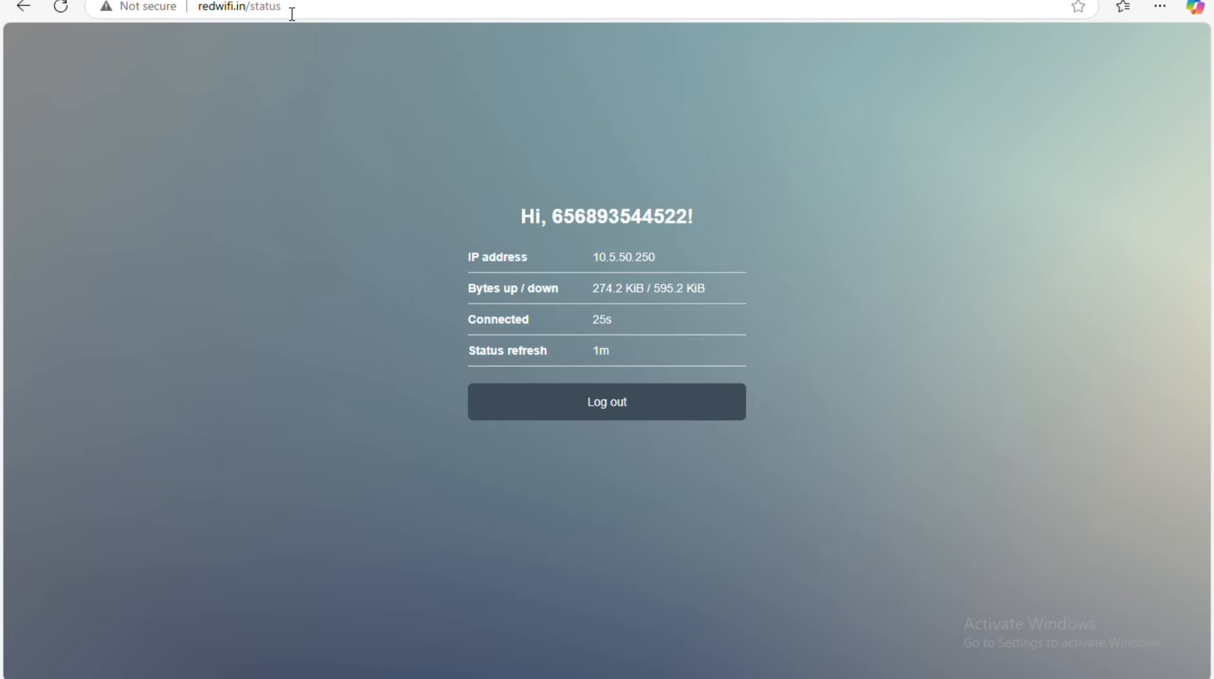
pyautogui.click(608, 400)
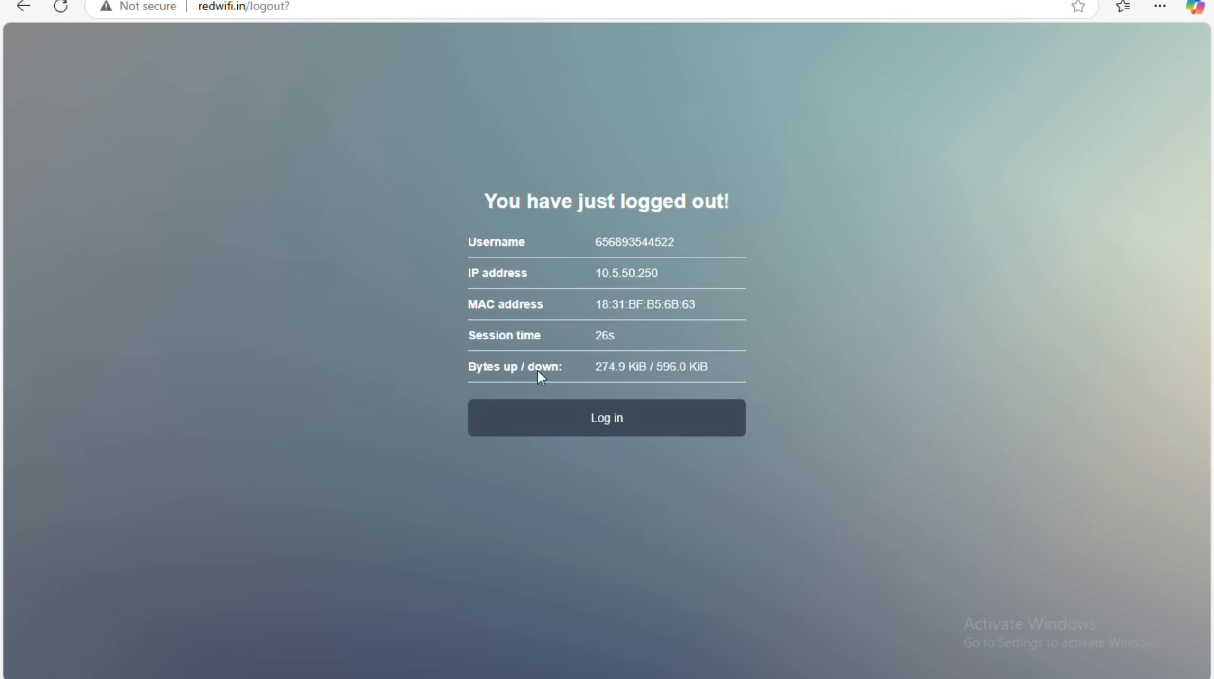
pyautogui.click(1117, 1)
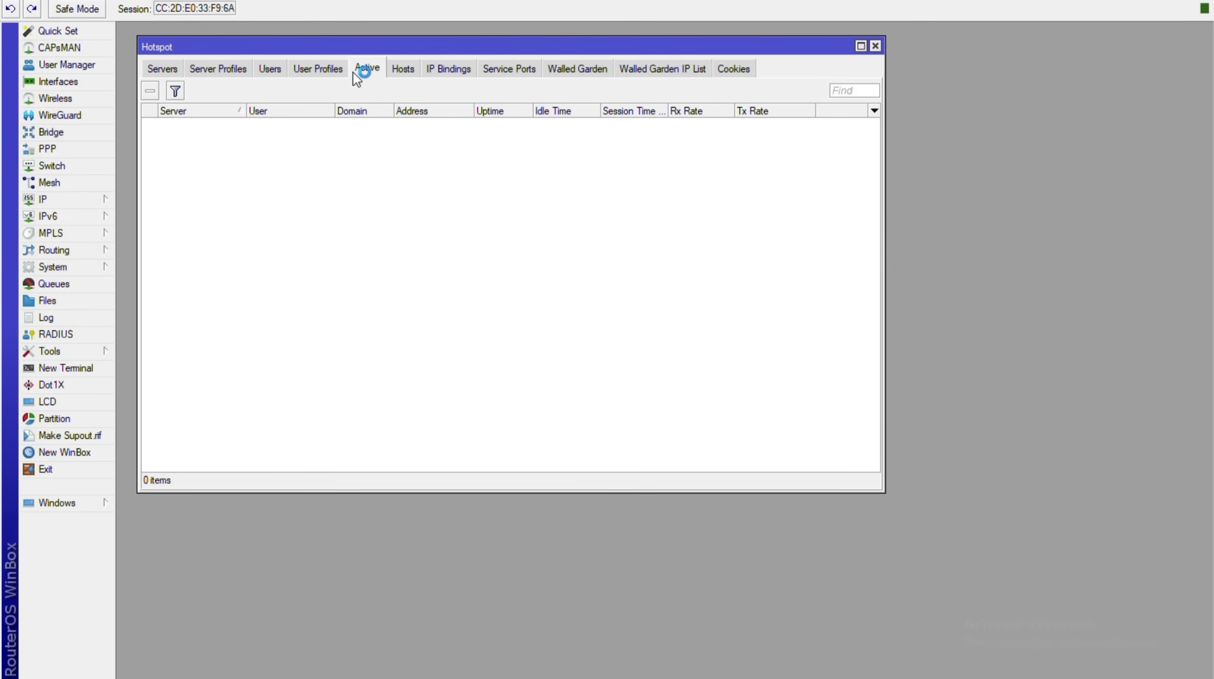
# Confirm Active is empty, then remove the numeric user's cookie from Hotspot Cookies.
pyautogui.click(337, 70)
pyautogui.click(375, 67)
pyautogui.click(740, 71)
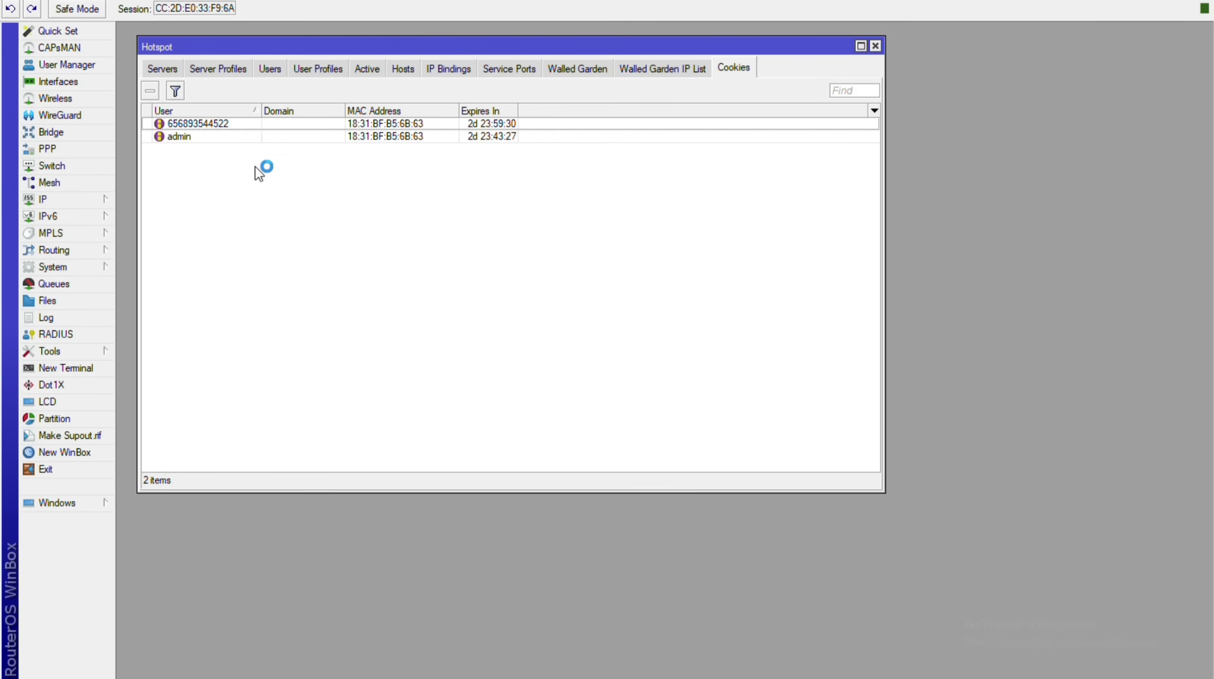
pyautogui.click(215, 124)
pyautogui.click(149, 92)
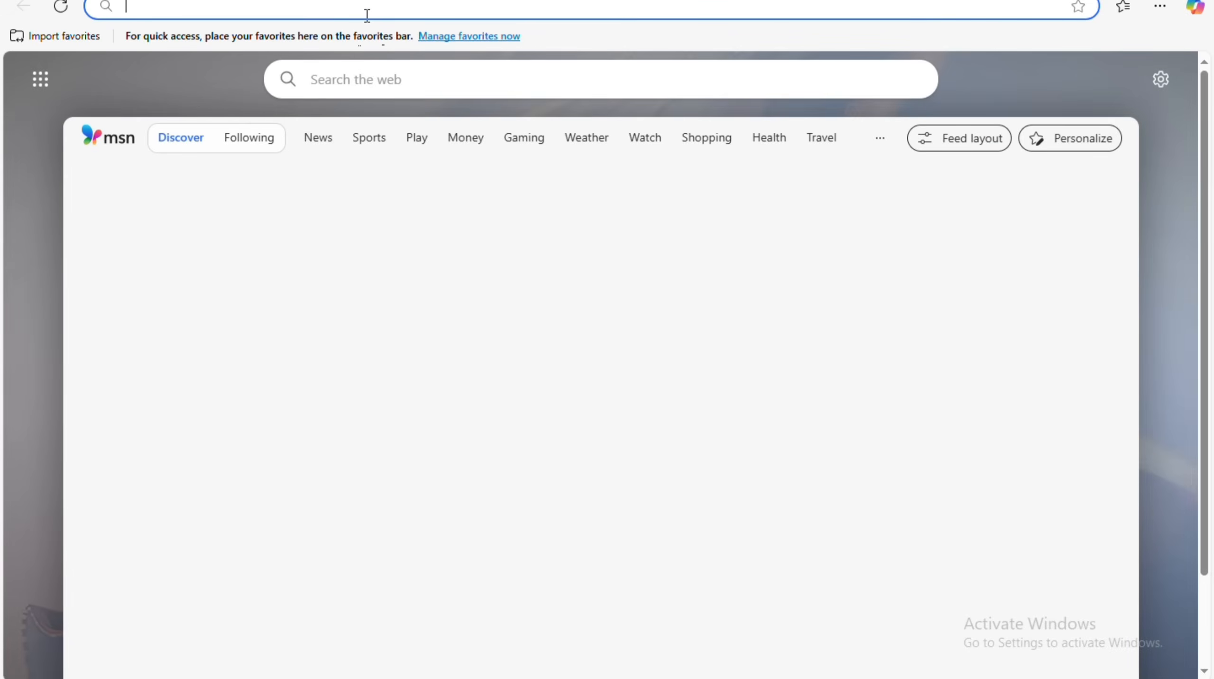
# Open redwifi.in, then load google.com in a new tab to test the hotspot redirect.
pyautogui.write('red')
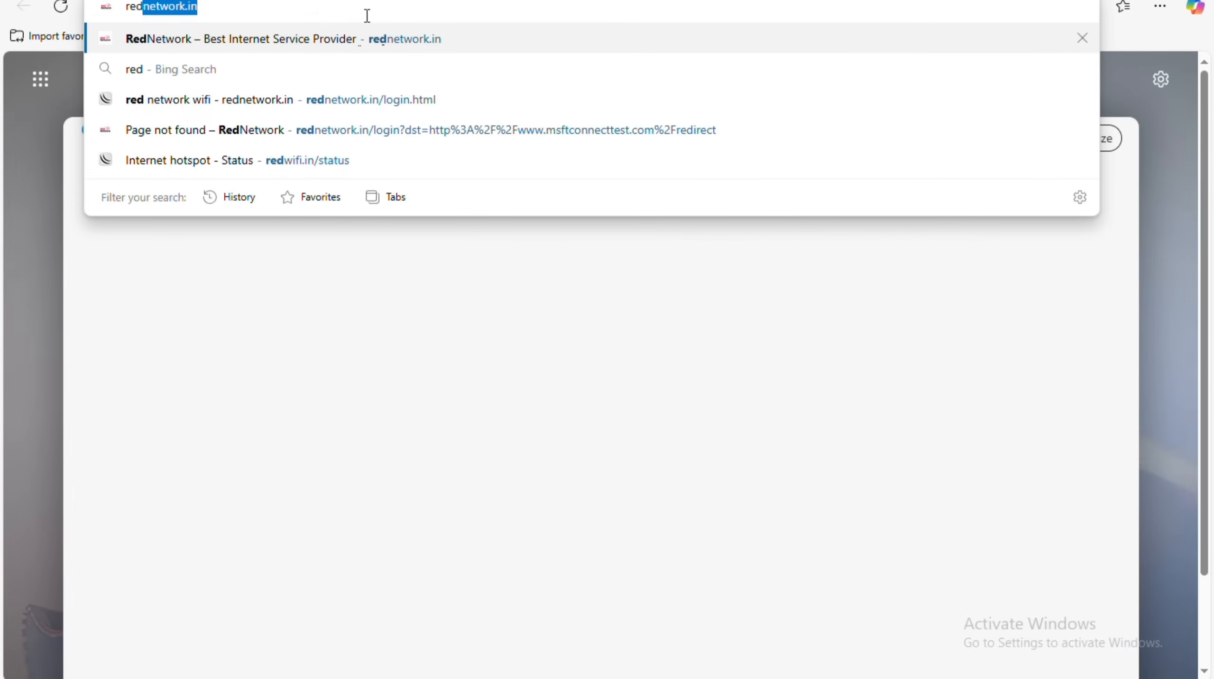
pyautogui.write('wifi')
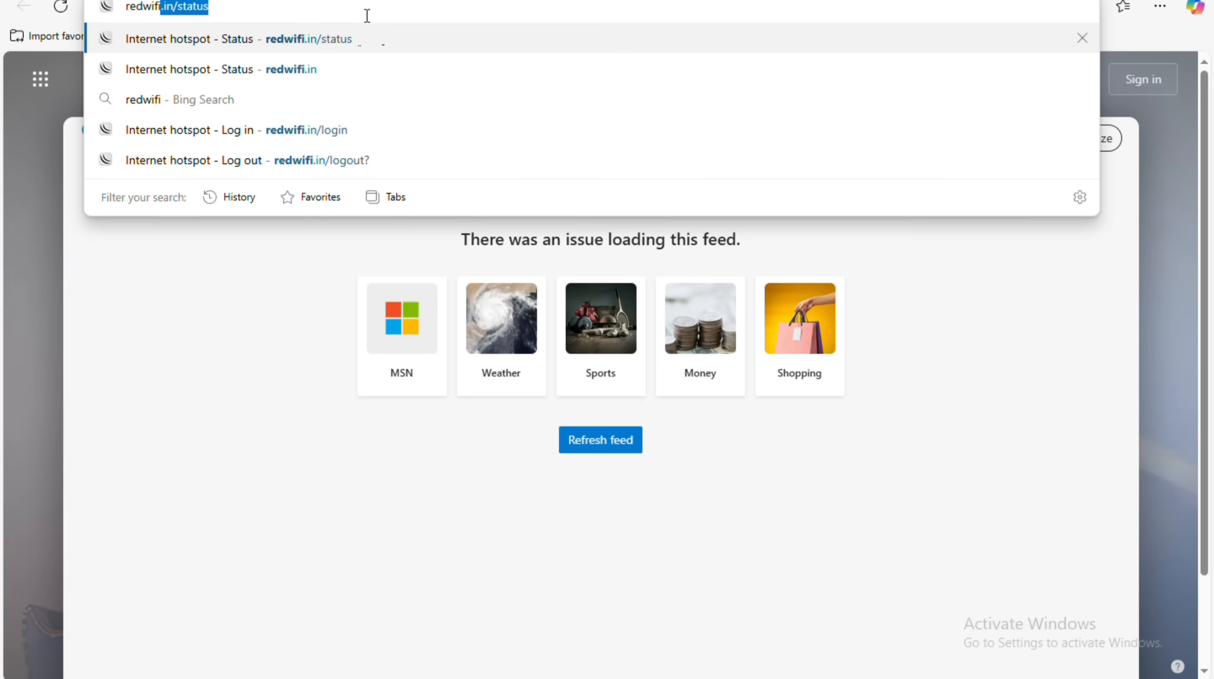
pyautogui.write('.in')
pyautogui.press('Return')
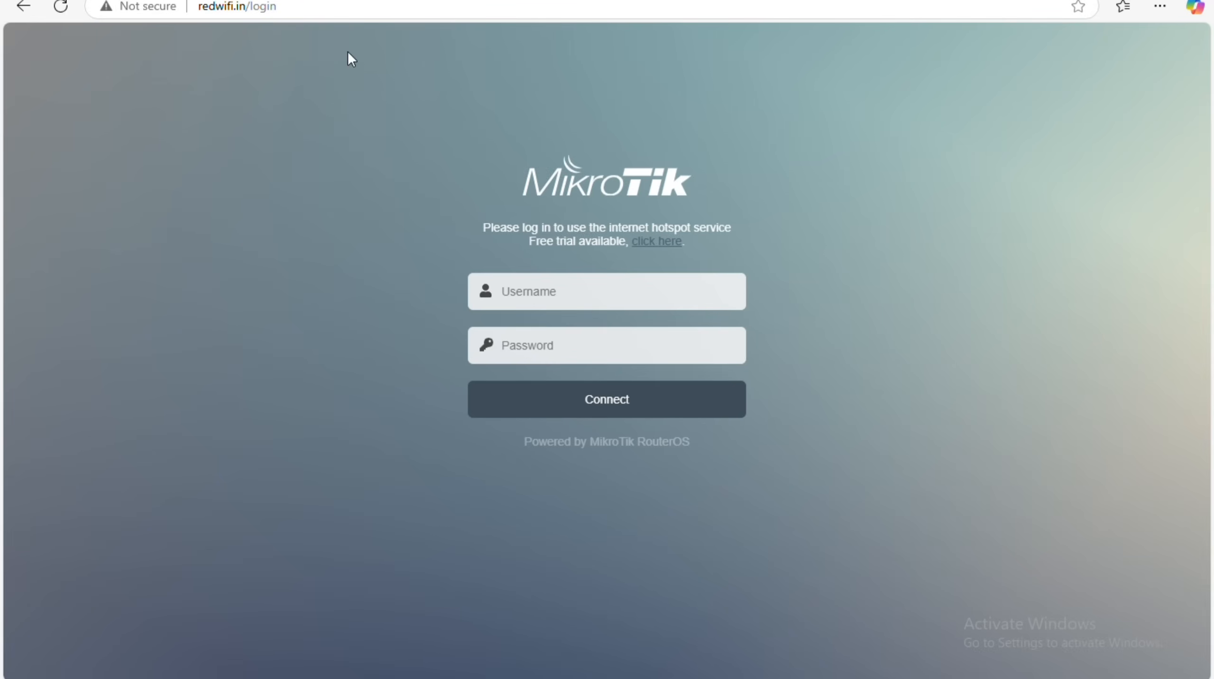
pyautogui.hotkey('ctrl', 't')
pyautogui.write('goog4')
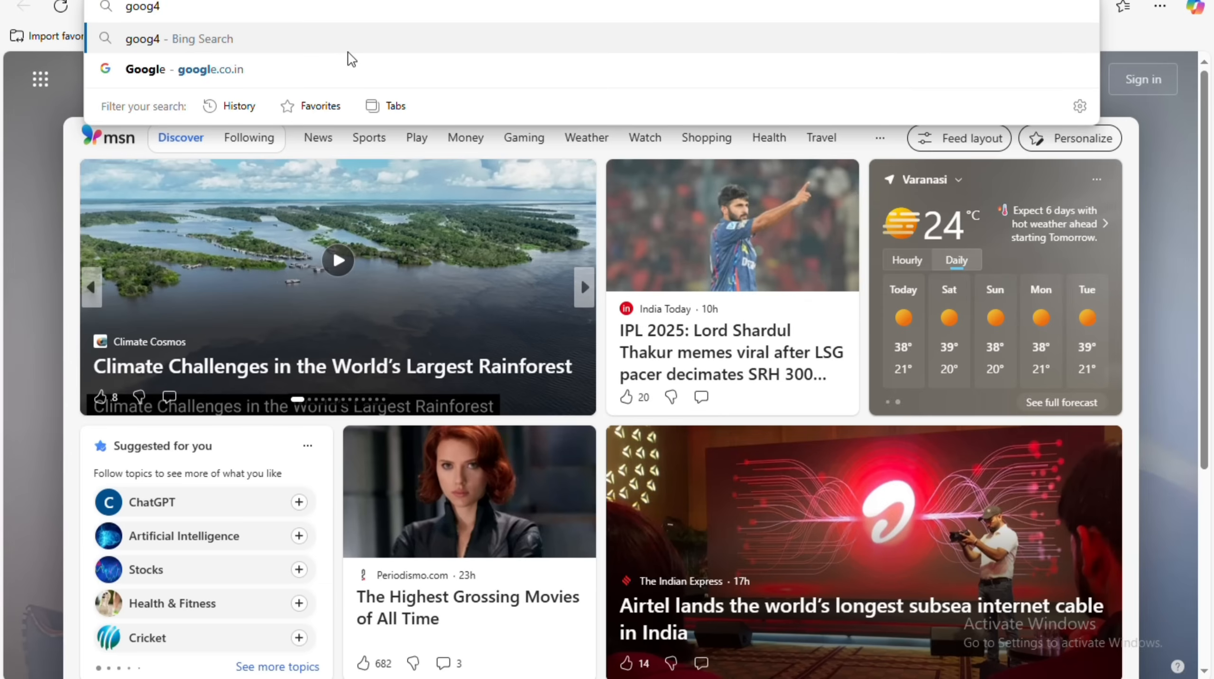
pyautogui.press('BackSpace')
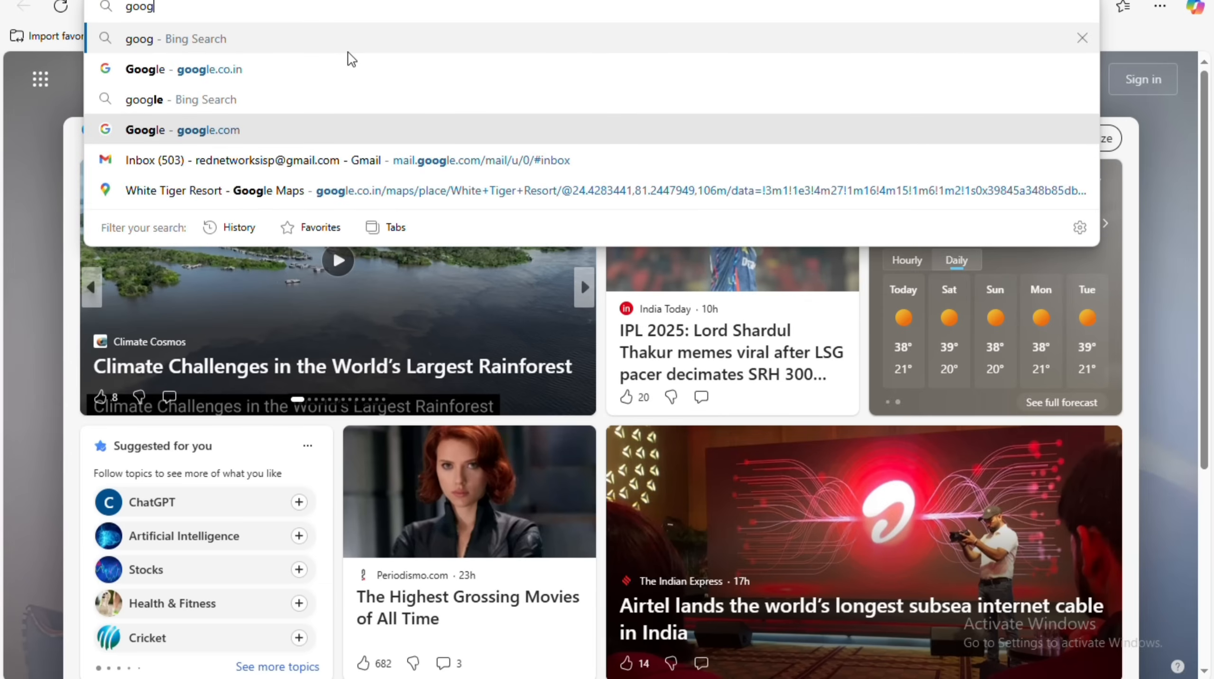
pyautogui.click(328, 130)
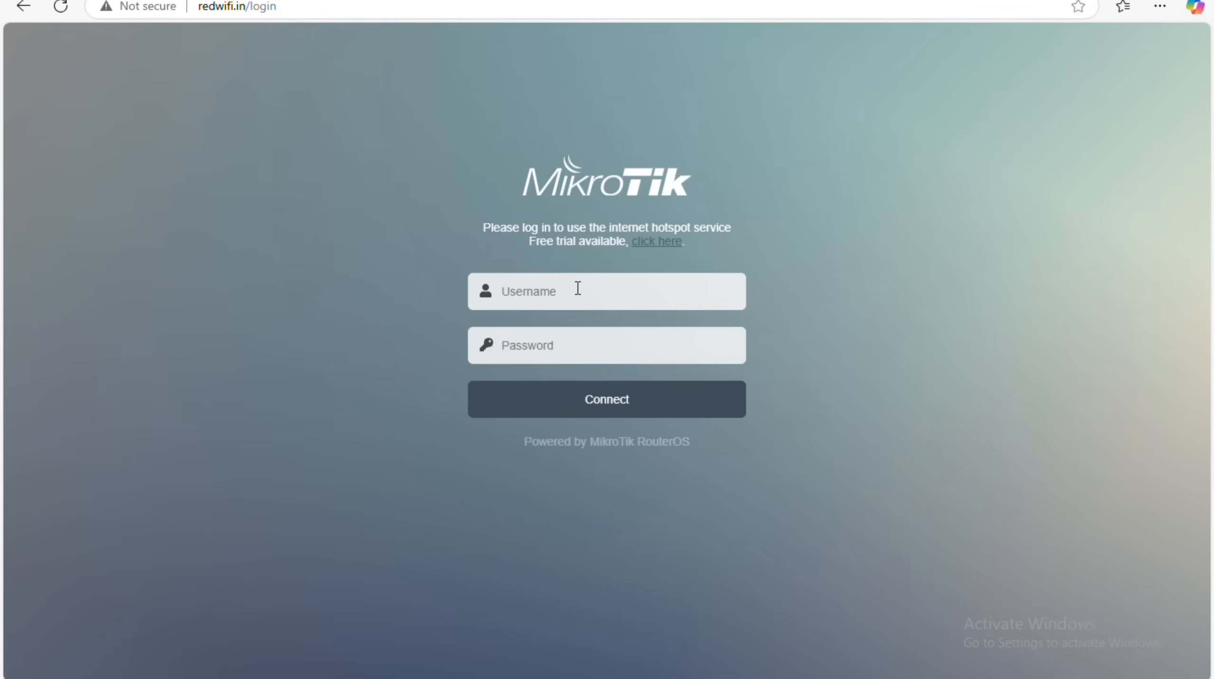
# Log in with the hotspot user's username and password, declining to save the password.
pyautogui.click(578, 289)
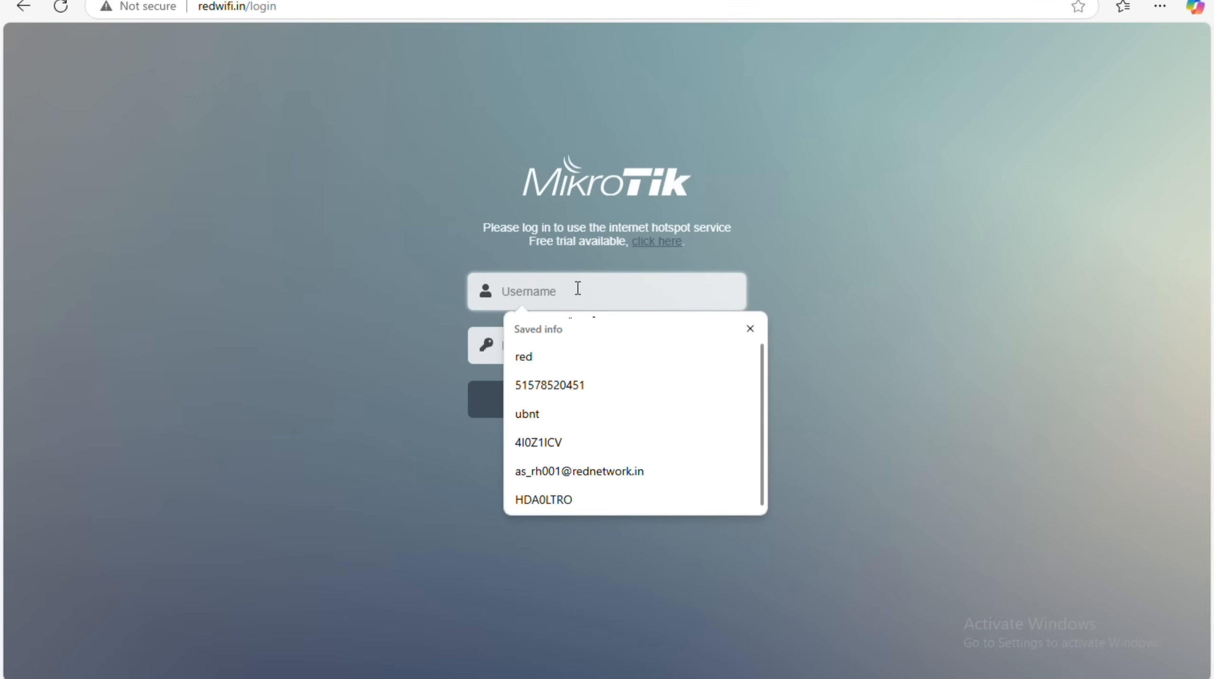
pyautogui.hotkey('ctrl', 'v')
pyautogui.click(541, 333)
pyautogui.hotkey('ctrl', 'v')
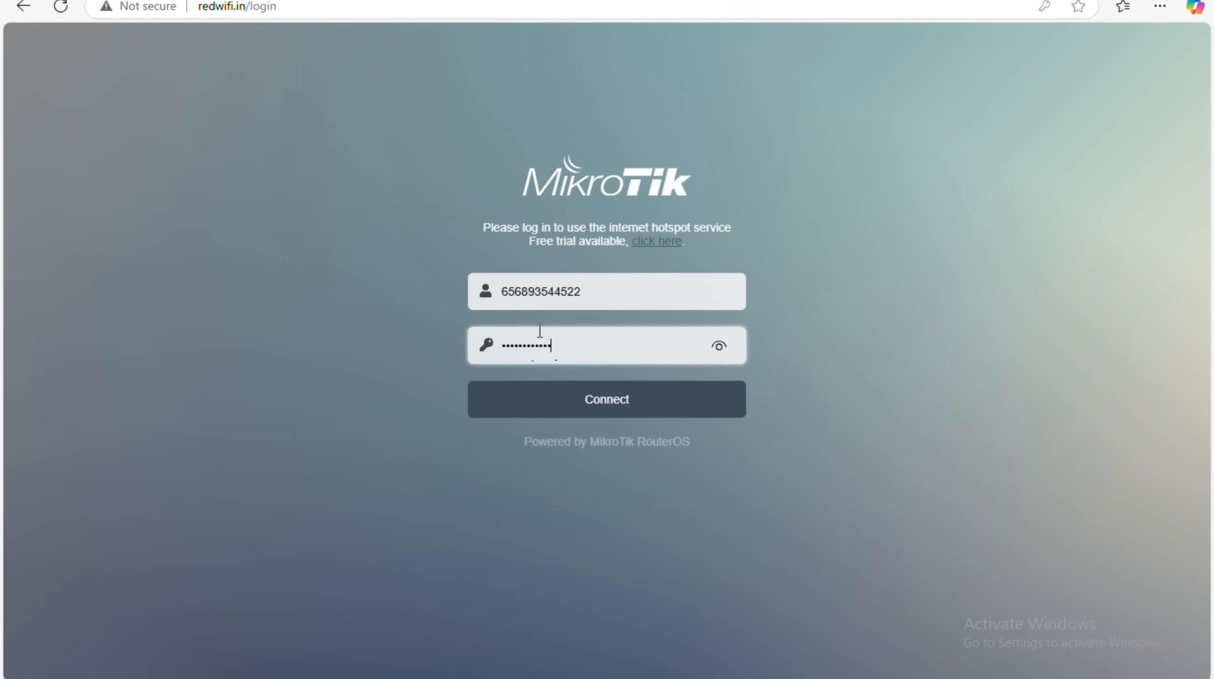
pyautogui.click(596, 397)
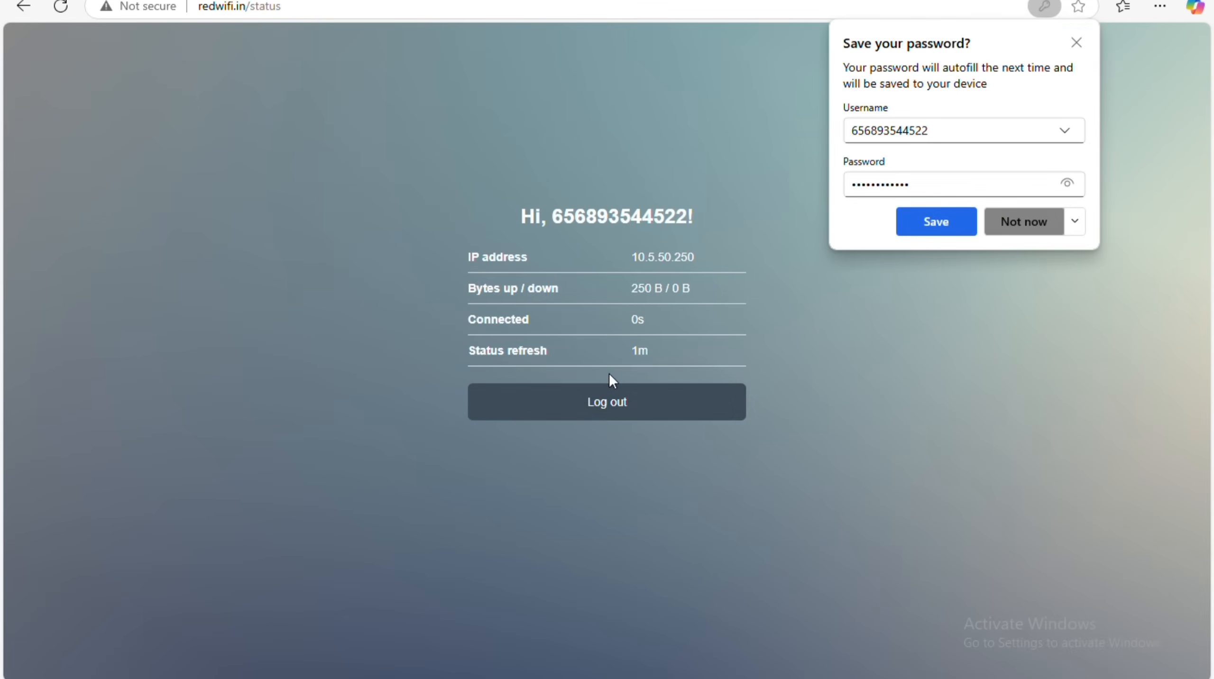
pyautogui.click(1023, 221)
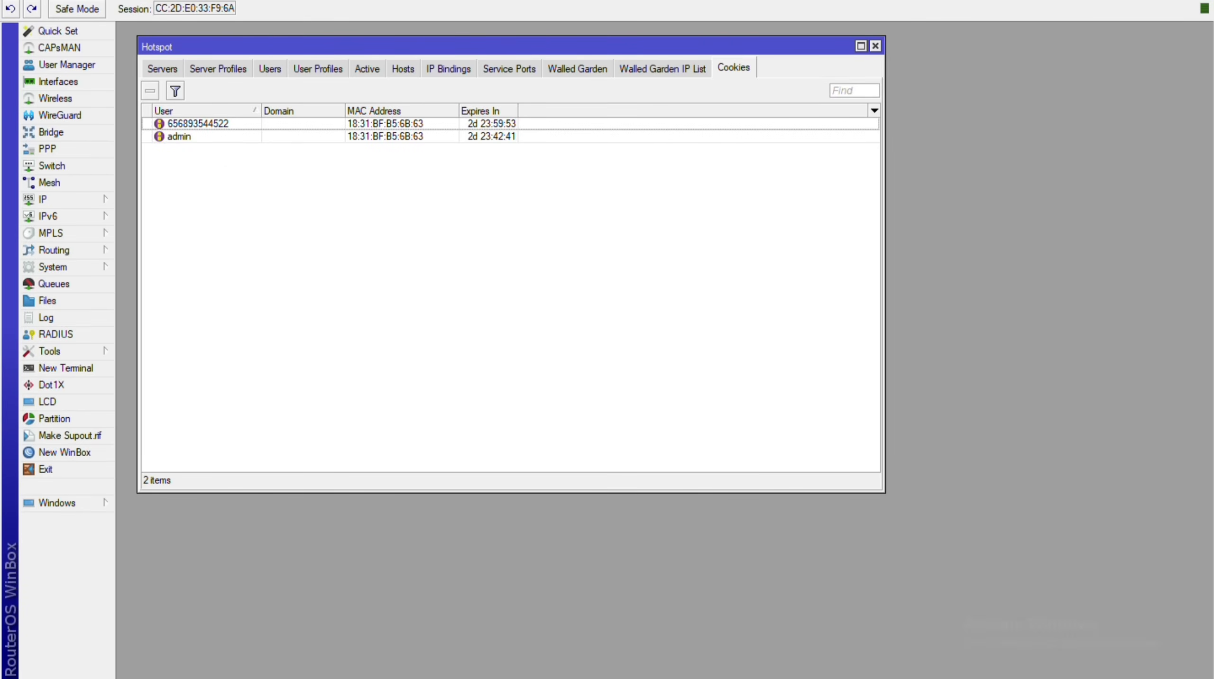
# Delete the admin cookie from Hotspot Cookies and check the Active sessions list.
pyautogui.click(660, 71)
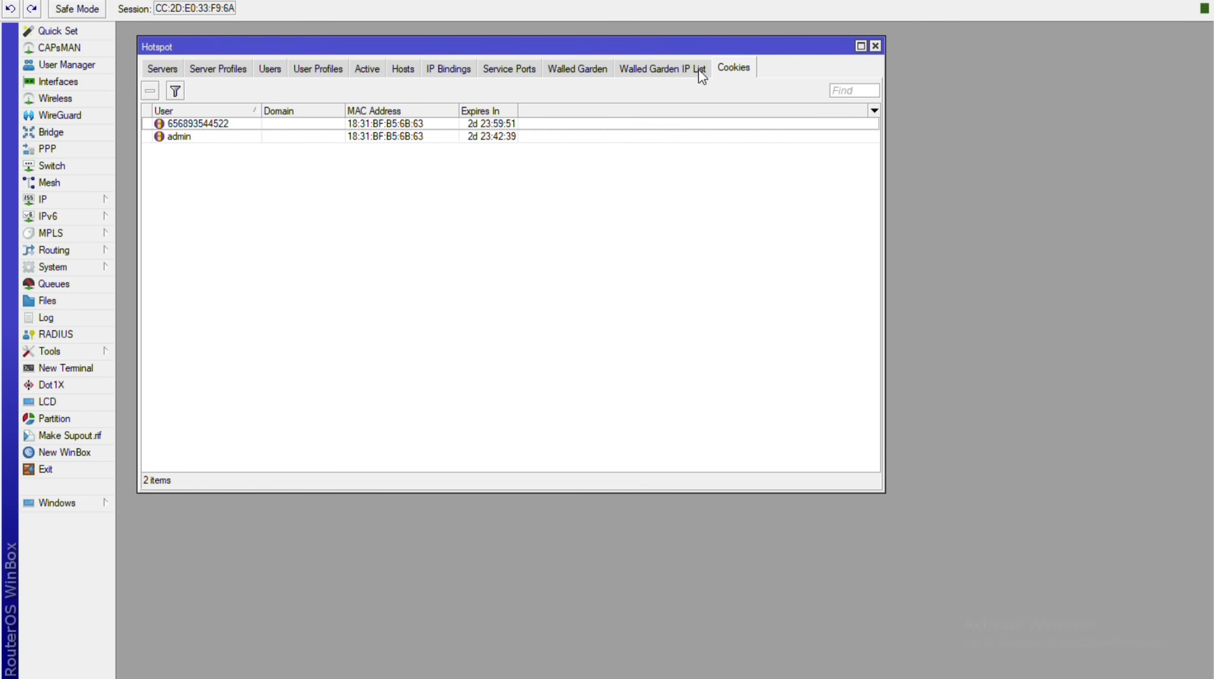
pyautogui.press('Down')
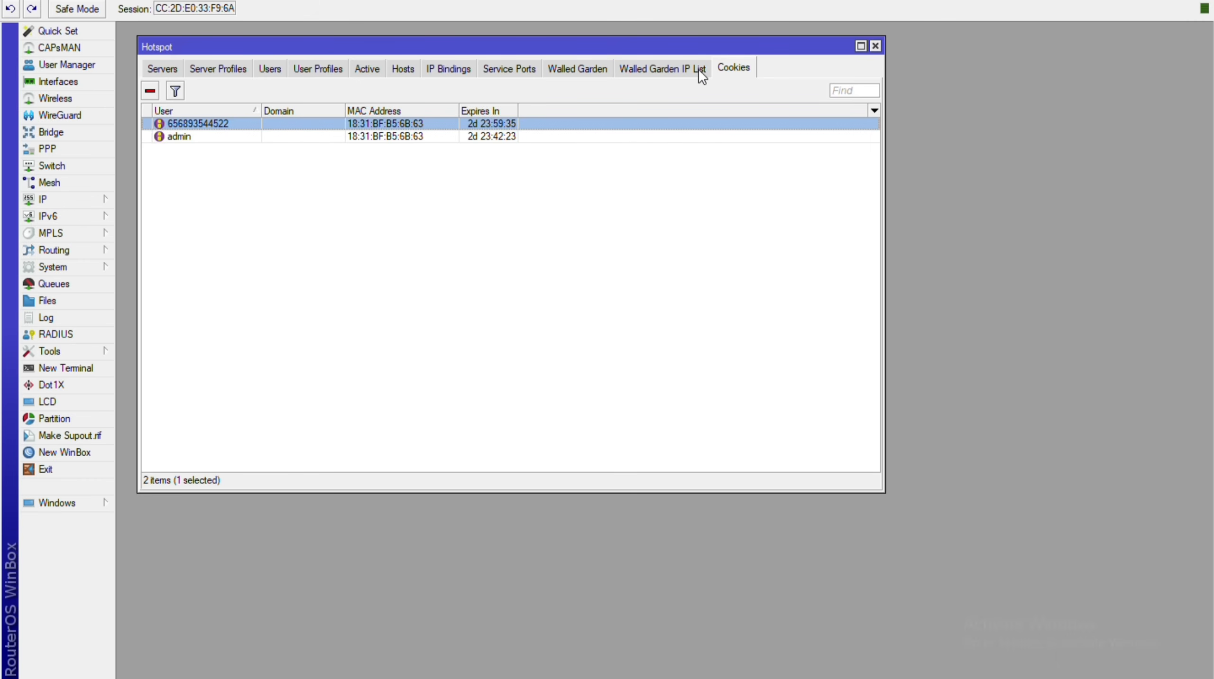
pyautogui.click(180, 136)
pyautogui.click(150, 91)
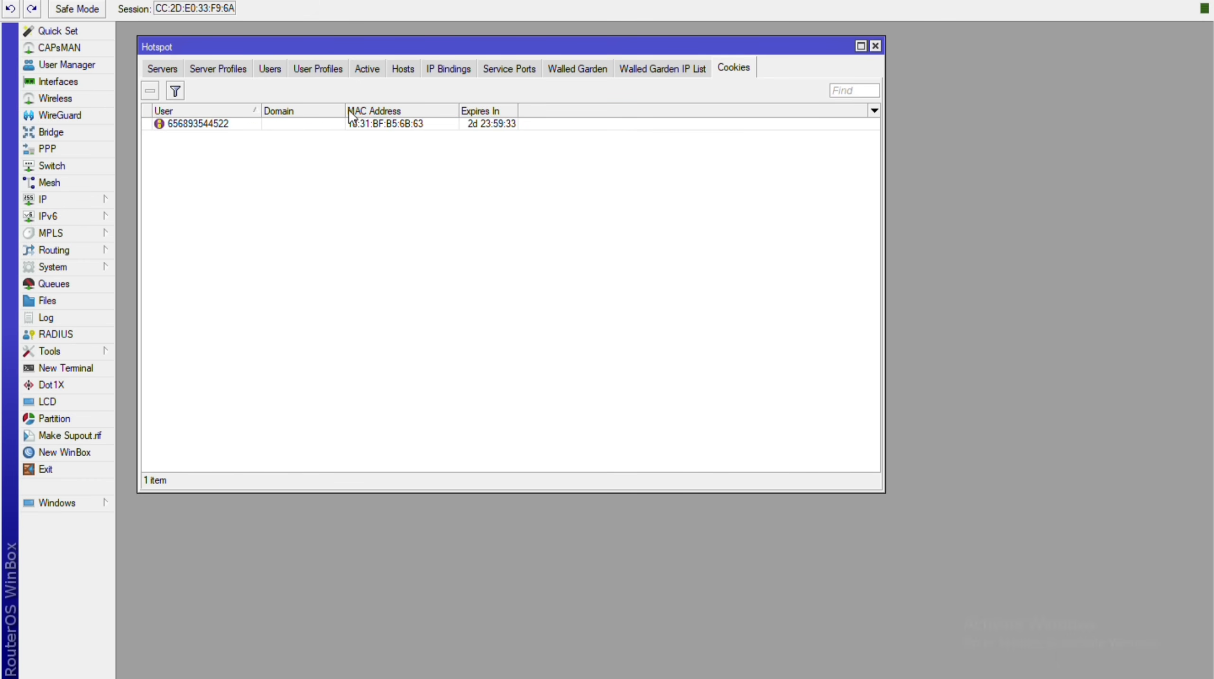
pyautogui.click(367, 68)
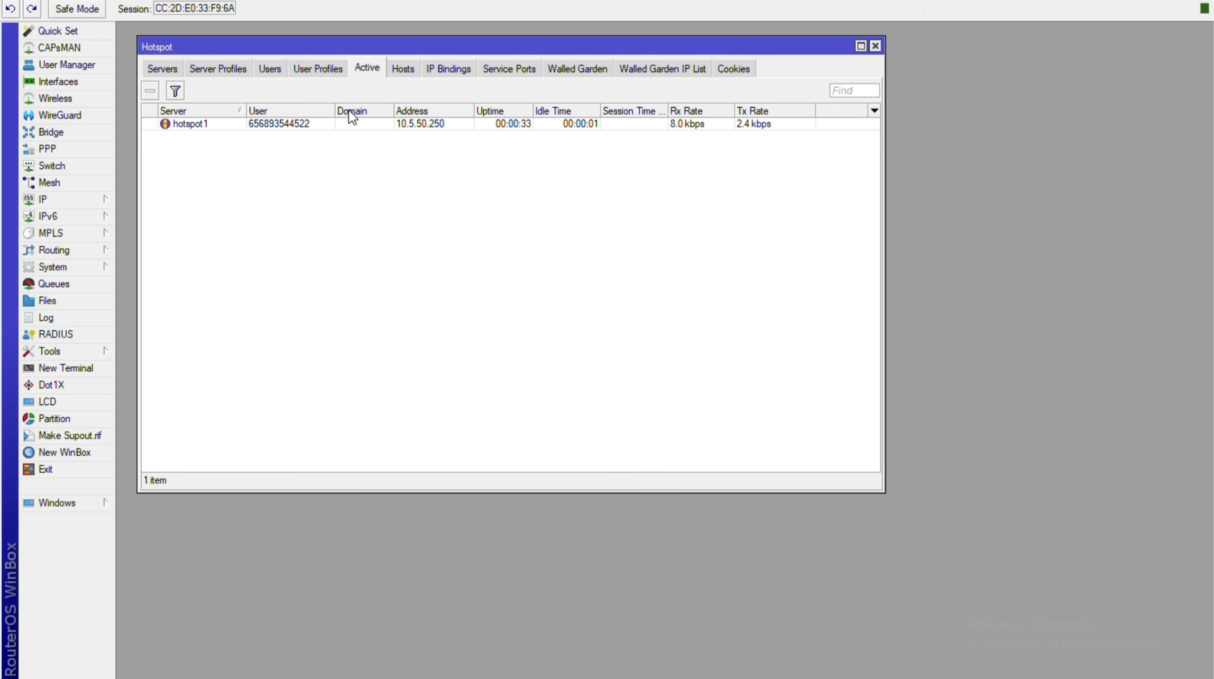
pyautogui.press('super+d')
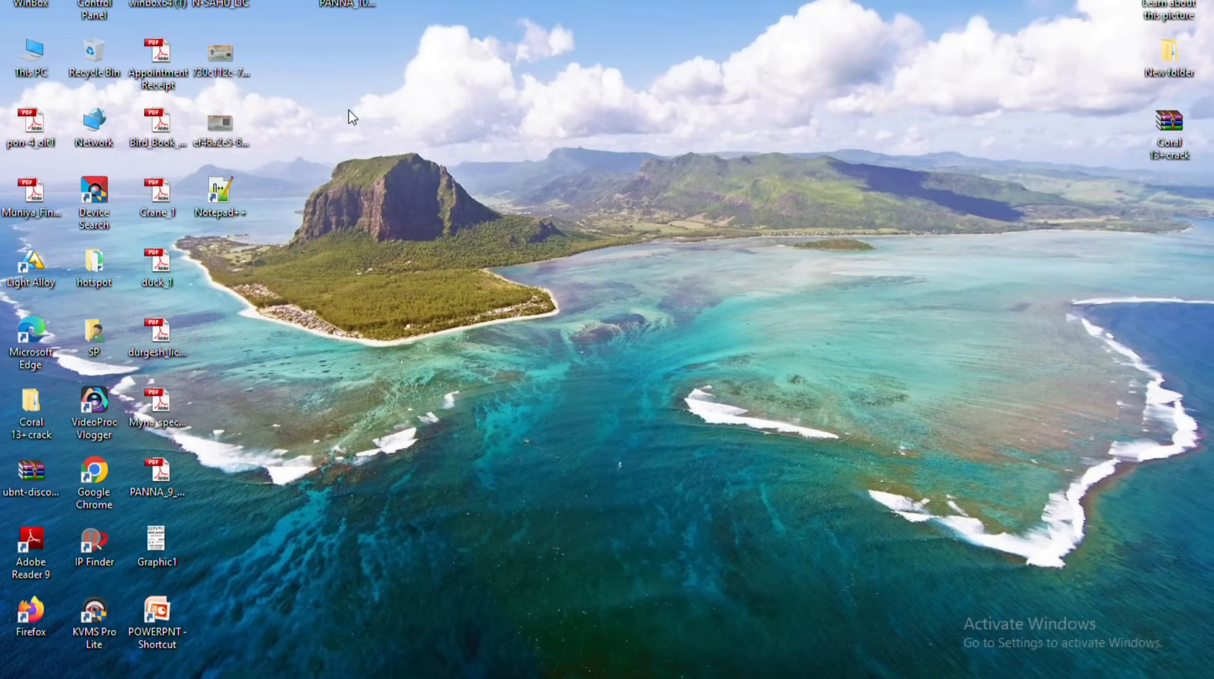
# Log the hotspot user out on the redwifi.in status page, ending the 42s session.
pyautogui.press('super+d')
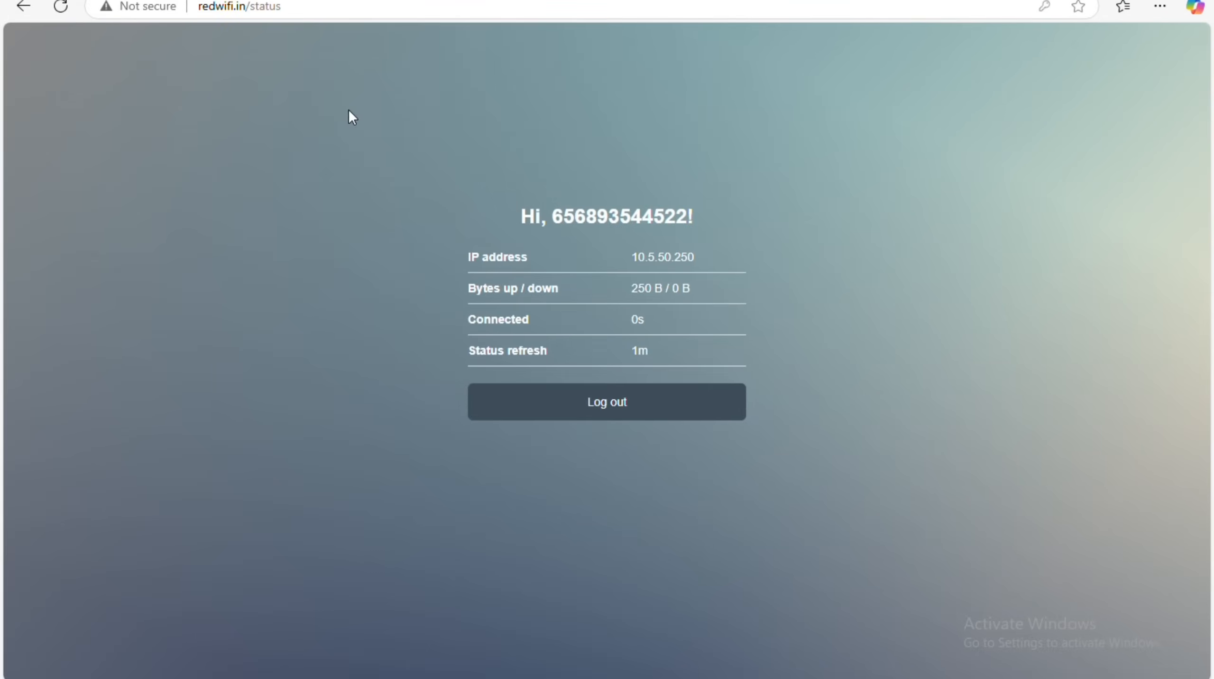
pyautogui.click(596, 421)
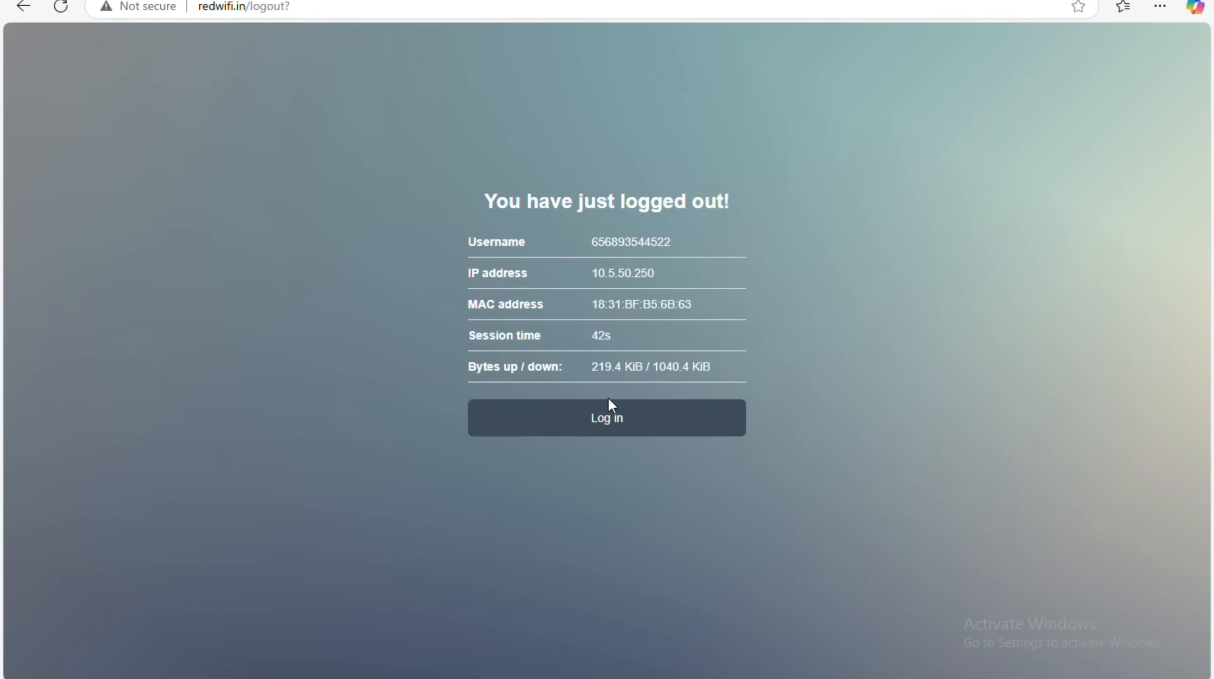
pyautogui.hotkey('alt', 'Tab')
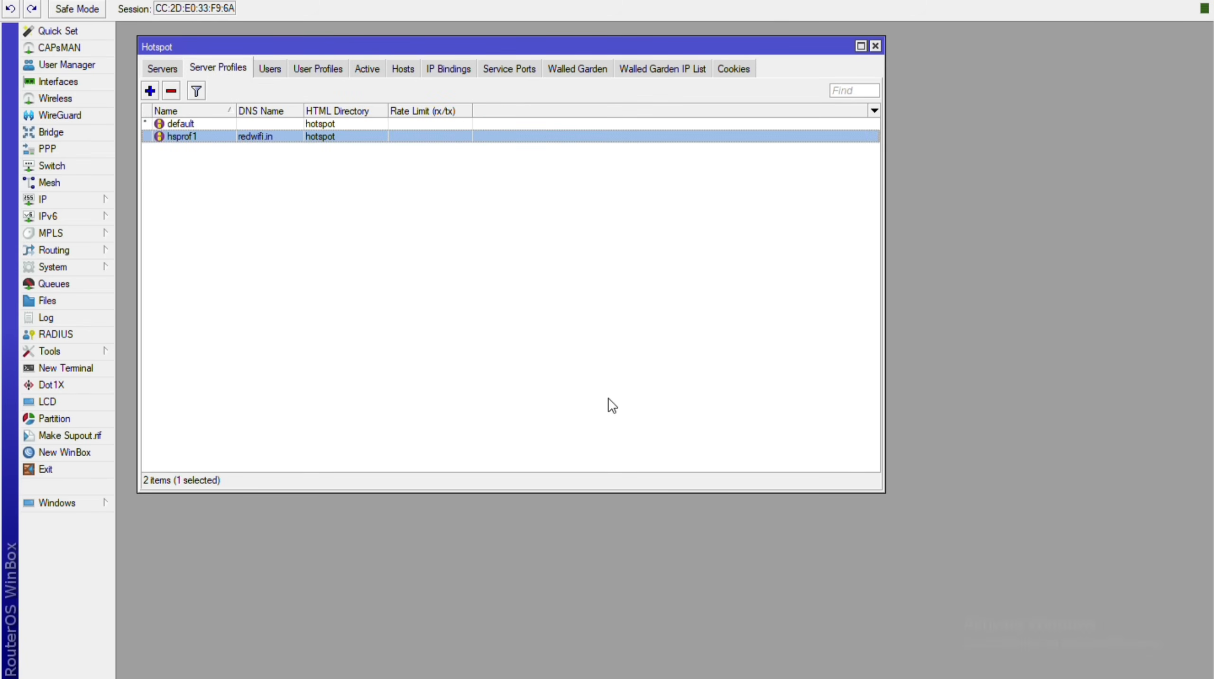
# Review the hotspot Users, User Profiles, Hosts, IP Bindings and Walled Garden tabs, then open Run.
pyautogui.click(269, 68)
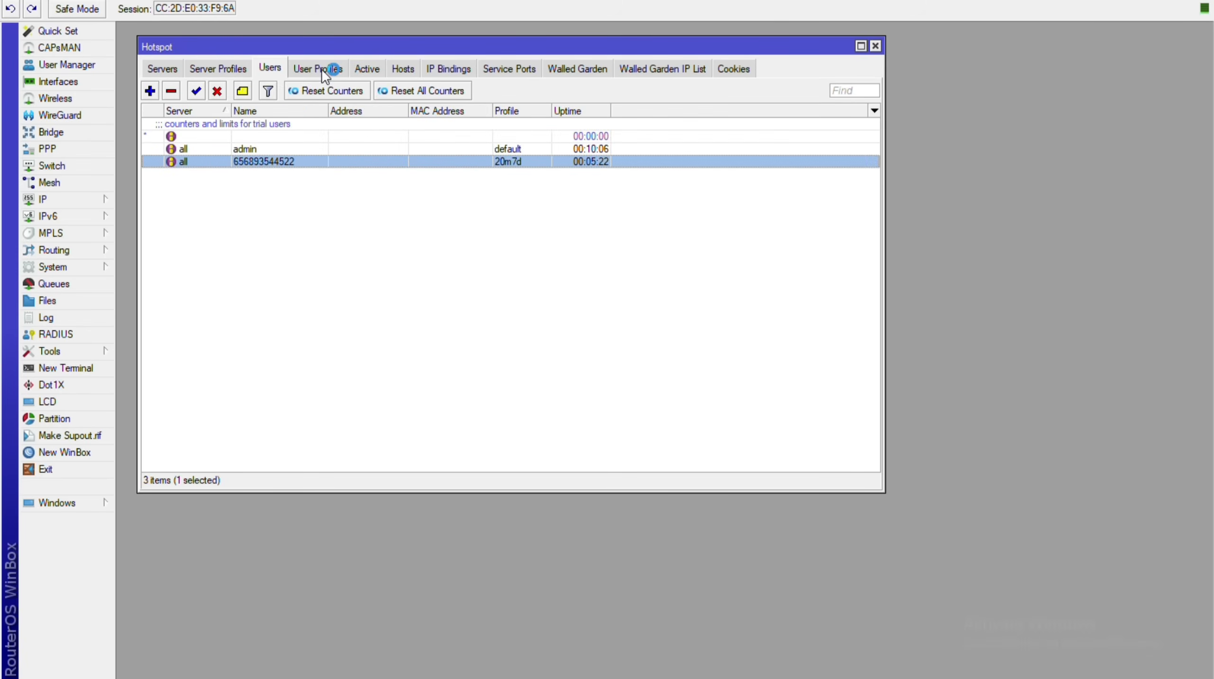
pyautogui.click(318, 68)
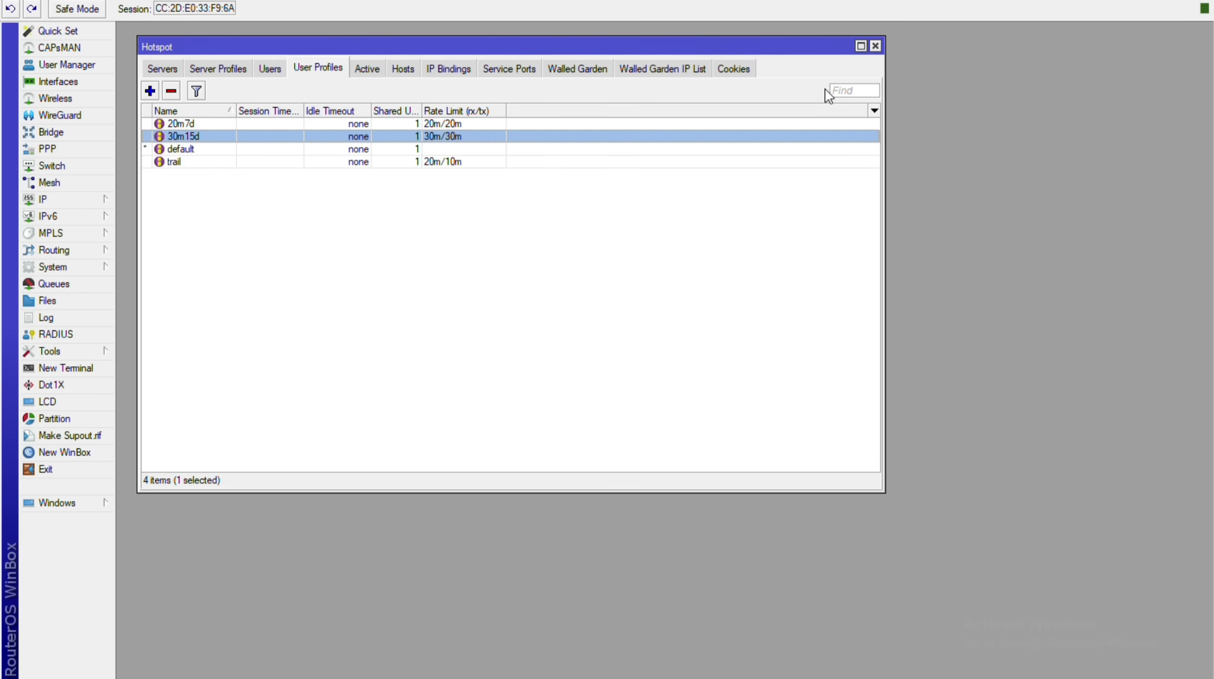
pyautogui.hotkey('ctrl', 'Tab')
pyautogui.hotkey('ctrl', 'Tab')
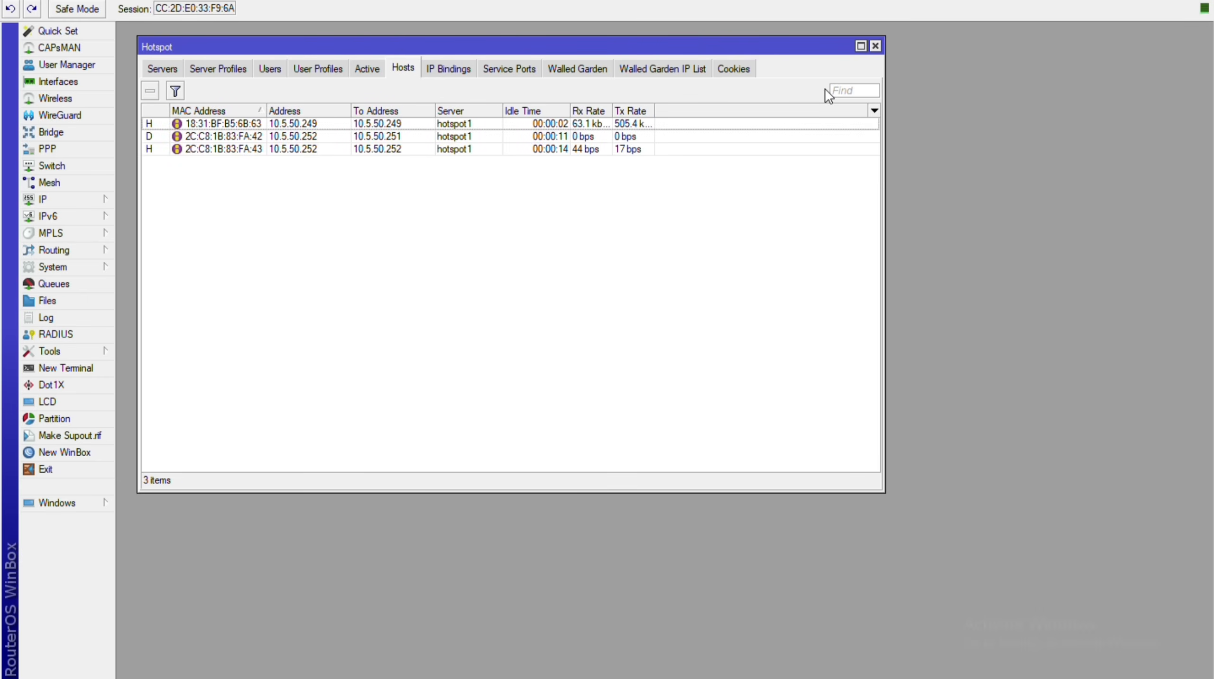
pyautogui.hotkey('ctrl', 'Tab')
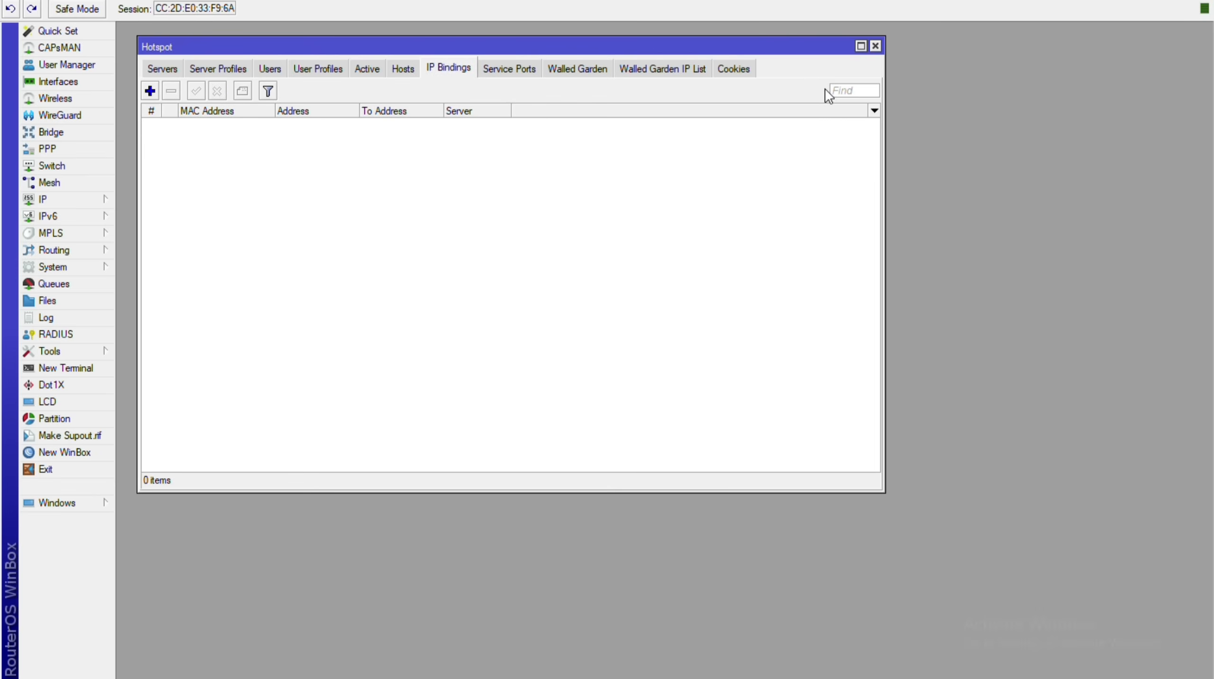
pyautogui.hotkey('ctrl', 'Tab')
pyautogui.hotkey('ctrl', 'Tab')
pyautogui.hotkey('ctrl', 'Tab')
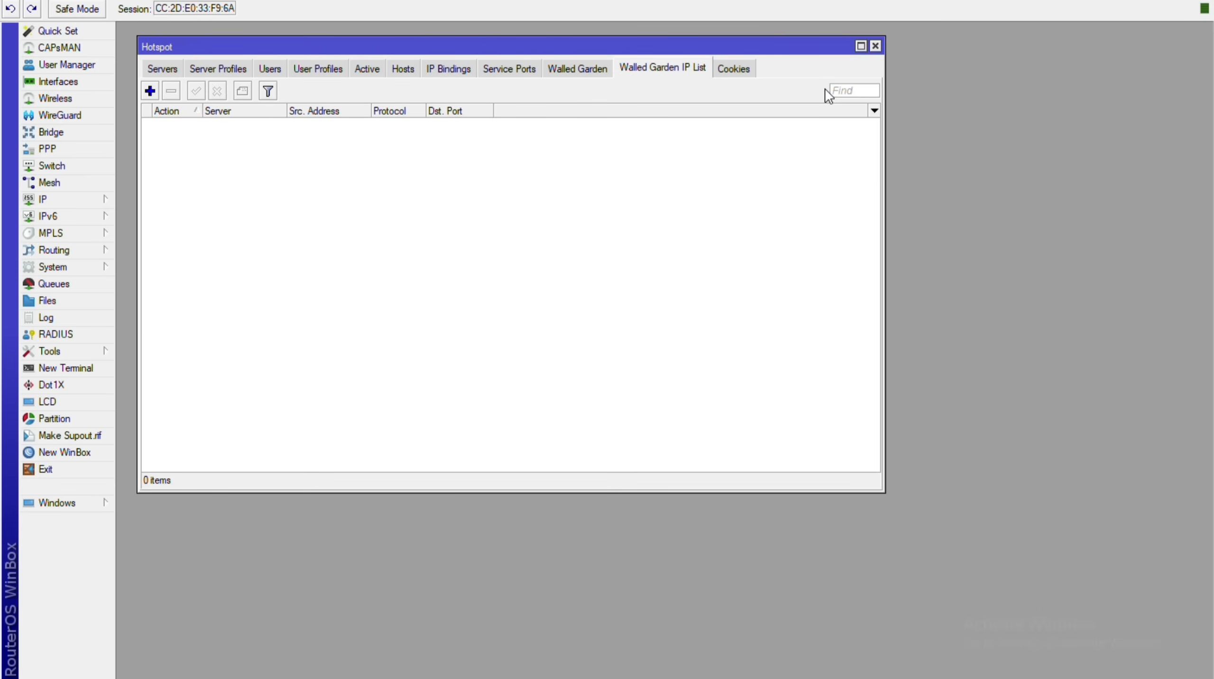
pyautogui.hotkey('ctrl', 'Tab')
pyautogui.hotkey('ctrl', 'shift', 'Tab')
pyautogui.hotkey('ctrl', 'shift', 'Tab')
pyautogui.hotkey('ctrl', 'shift', 'Tab')
pyautogui.hotkey('ctrl', 'shift', 'Tab')
pyautogui.hotkey('ctrl', 'shift', 'Tab')
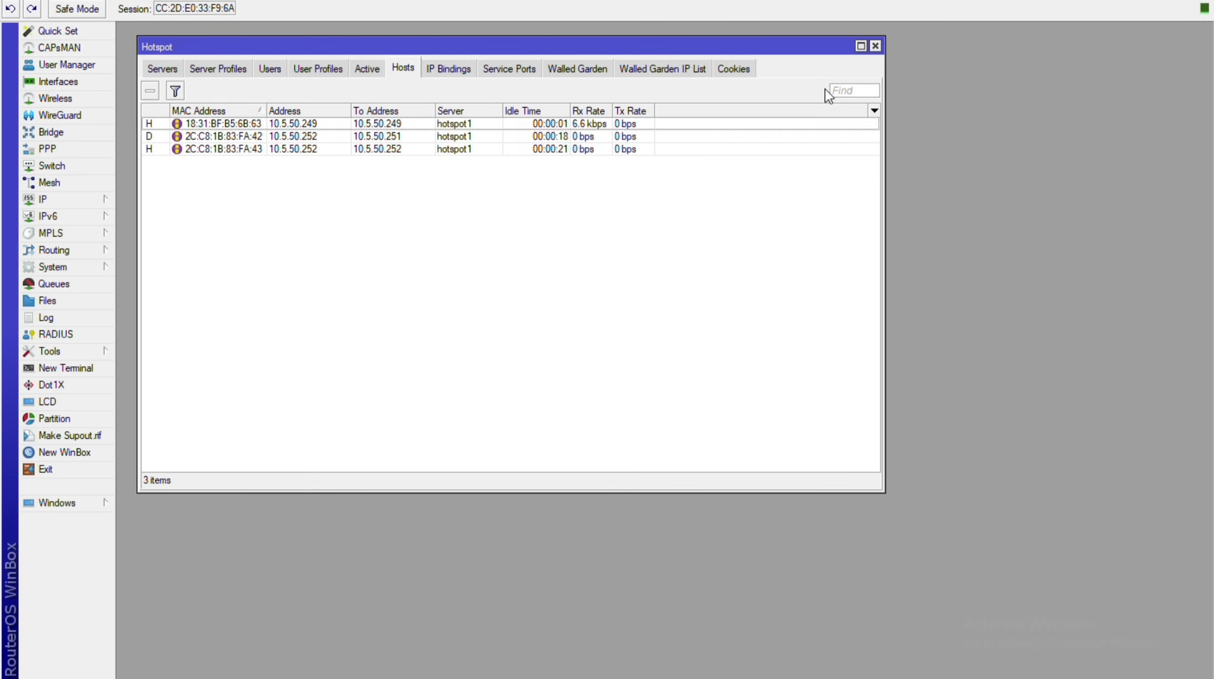
pyautogui.hotkey('ctrl', 'shift', 'Tab')
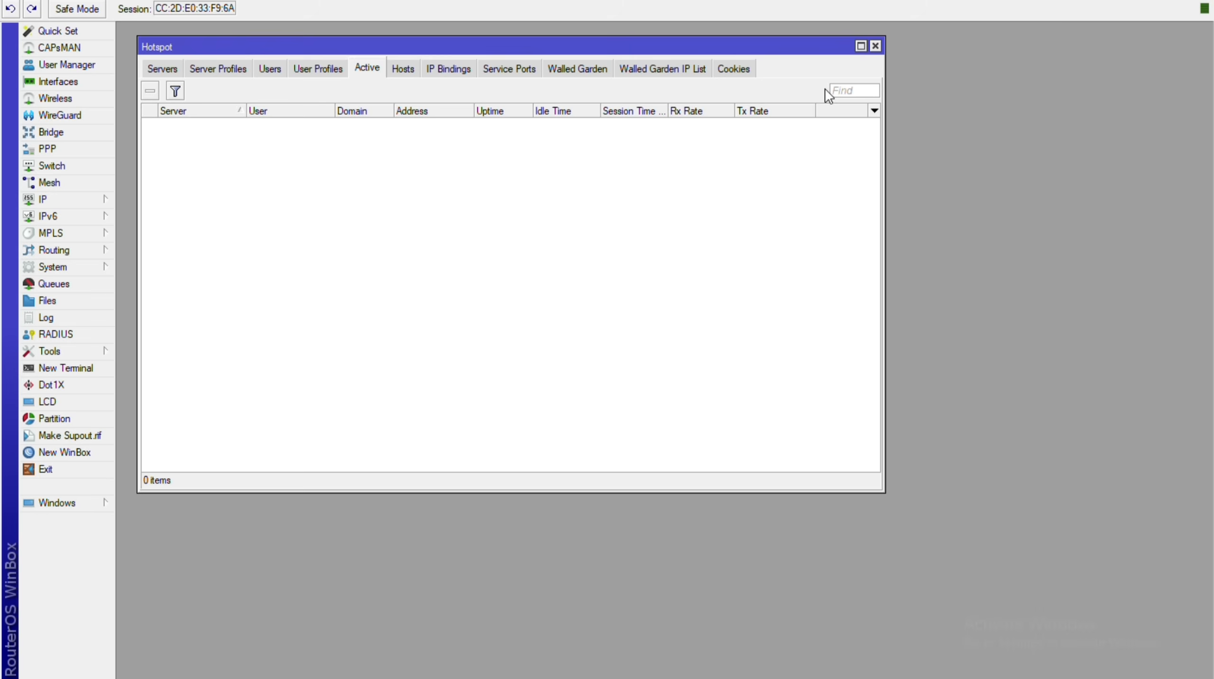
pyautogui.press('super+r')
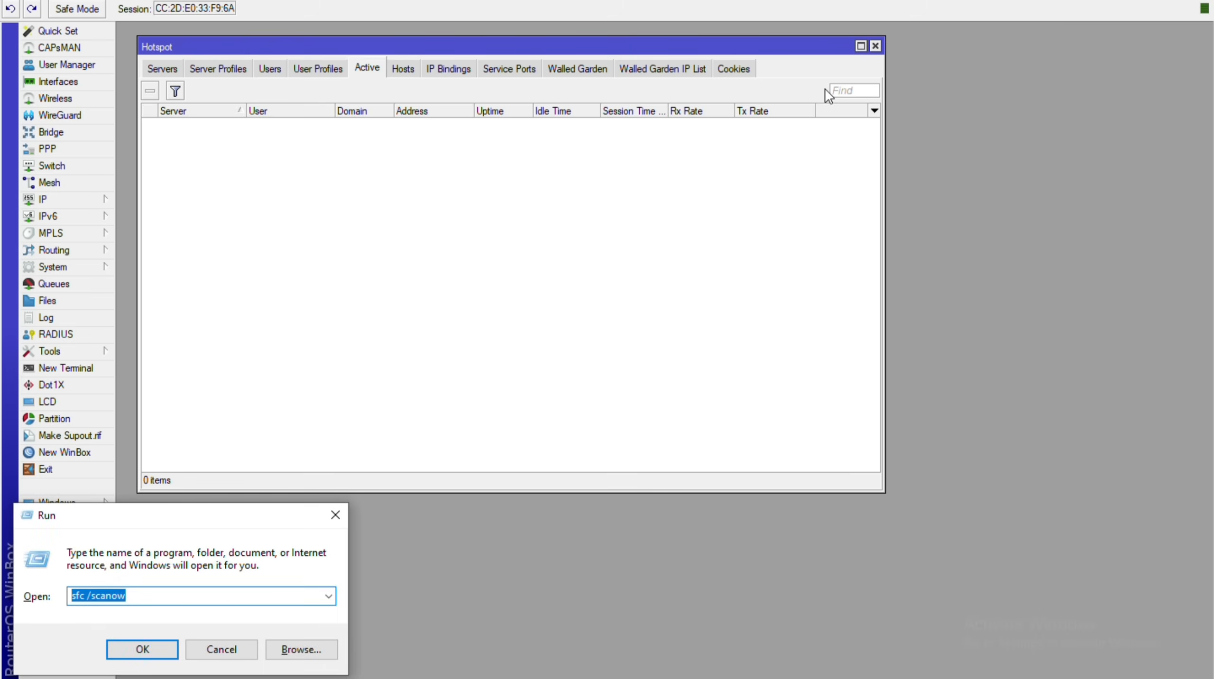
# Launch Notepad and set its font size to 20.
pyautogui.write('notepad')
pyautogui.press('Return')
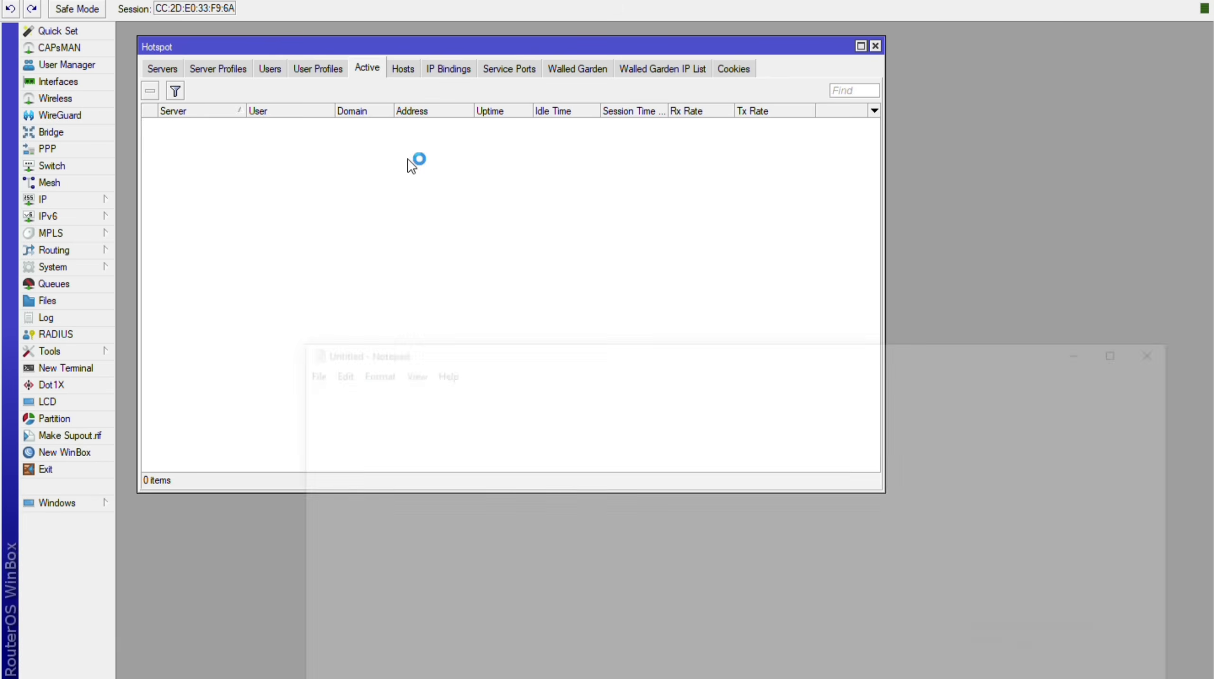
pyautogui.moveTo(474, 347); pyautogui.dragTo(437, 169)
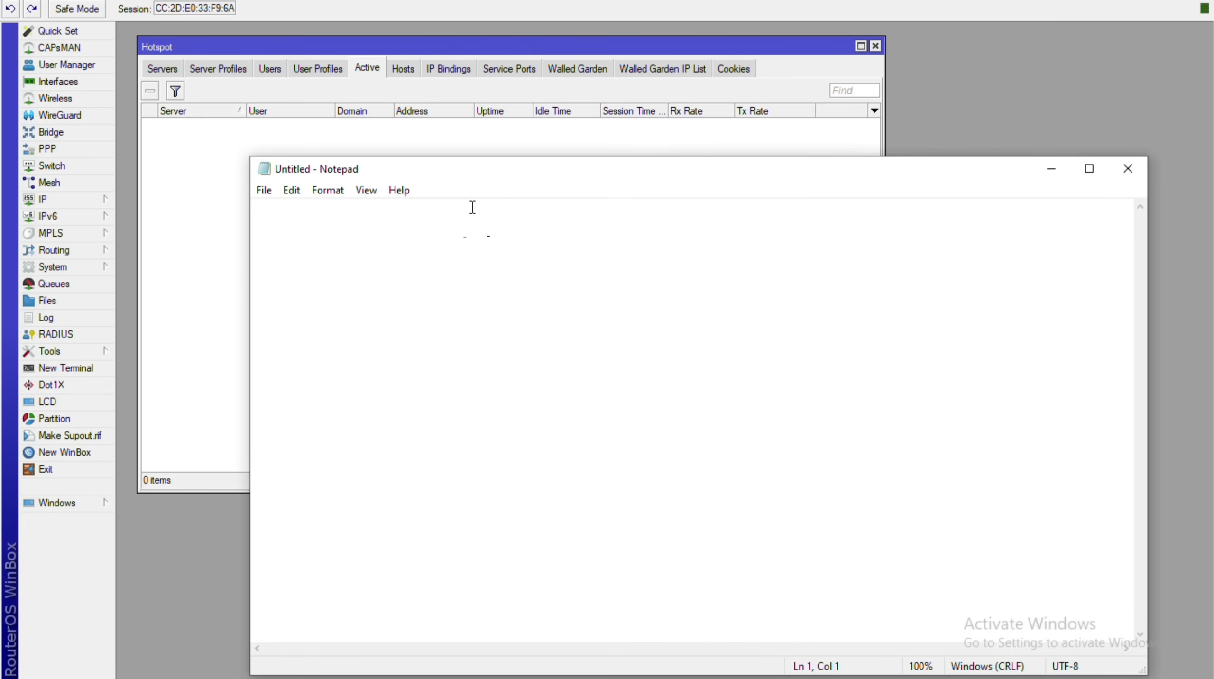
pyautogui.click(325, 191)
pyautogui.click(348, 228)
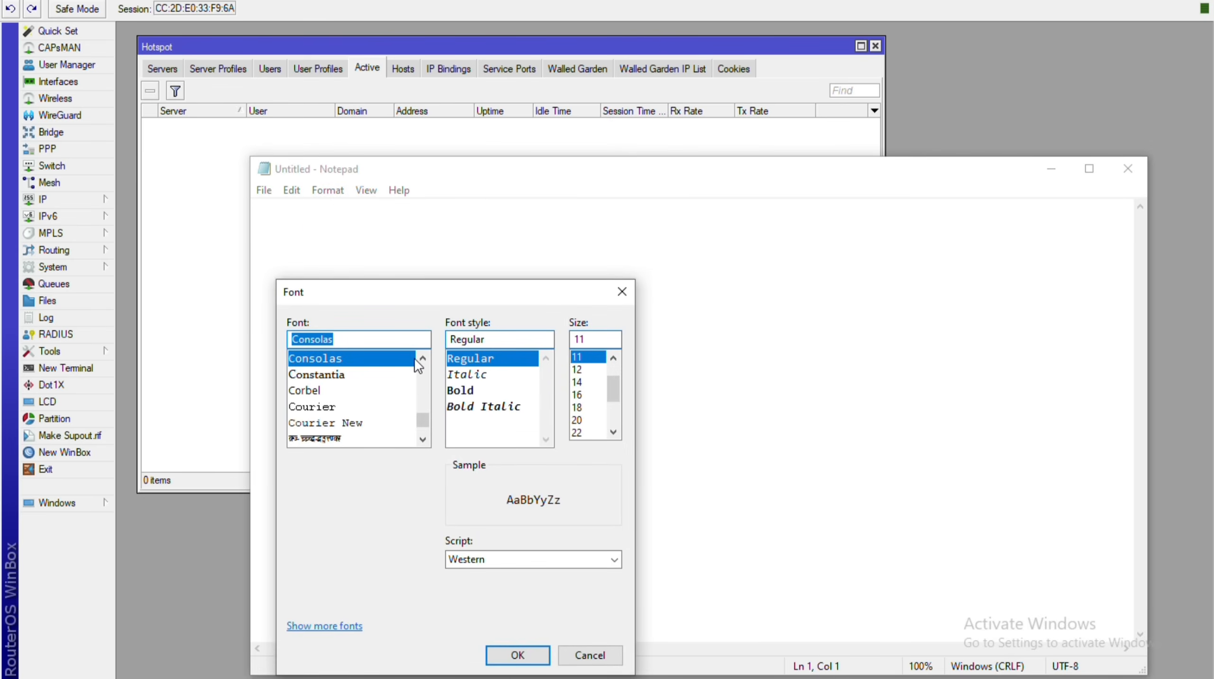
pyautogui.click(576, 419)
pyautogui.click(518, 655)
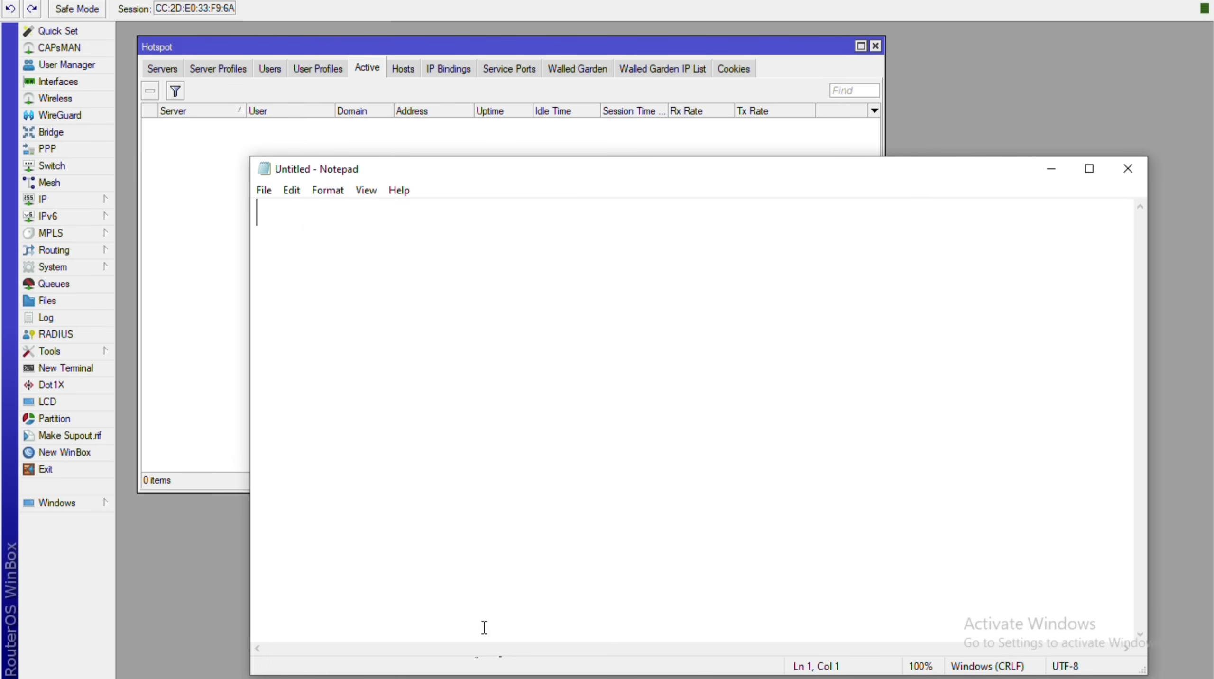
# Type the first line '1-Custmised login page'.
pyautogui.write('Cust')
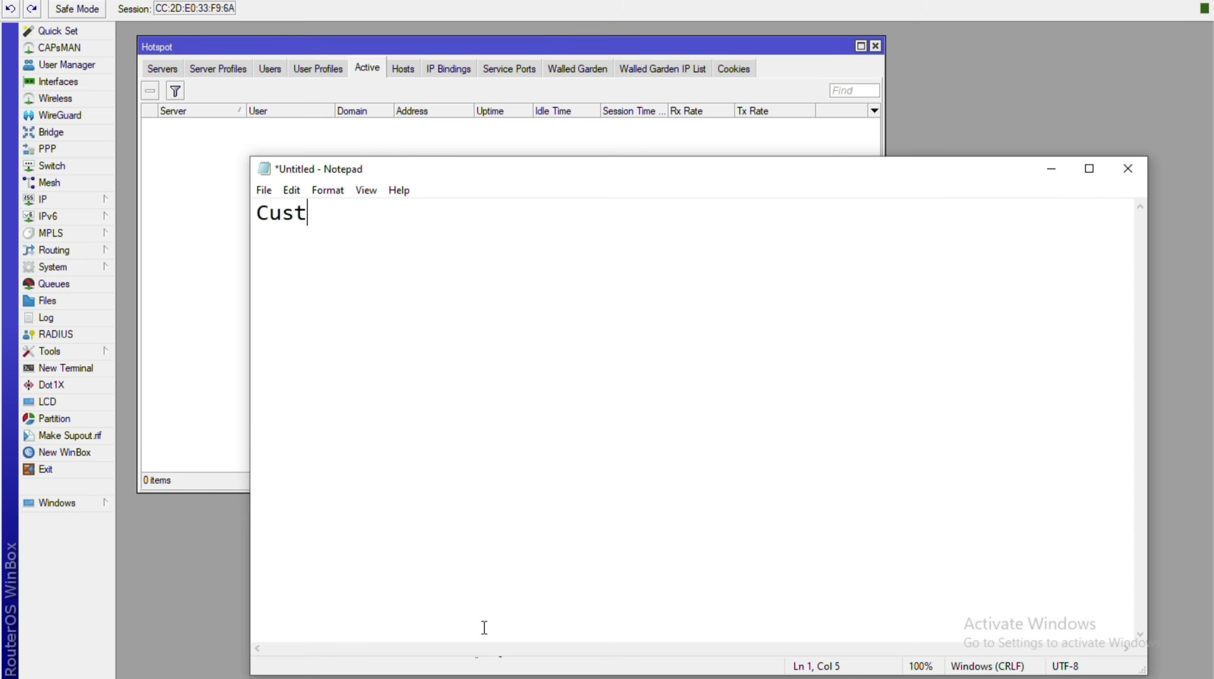
pyautogui.write('mised')
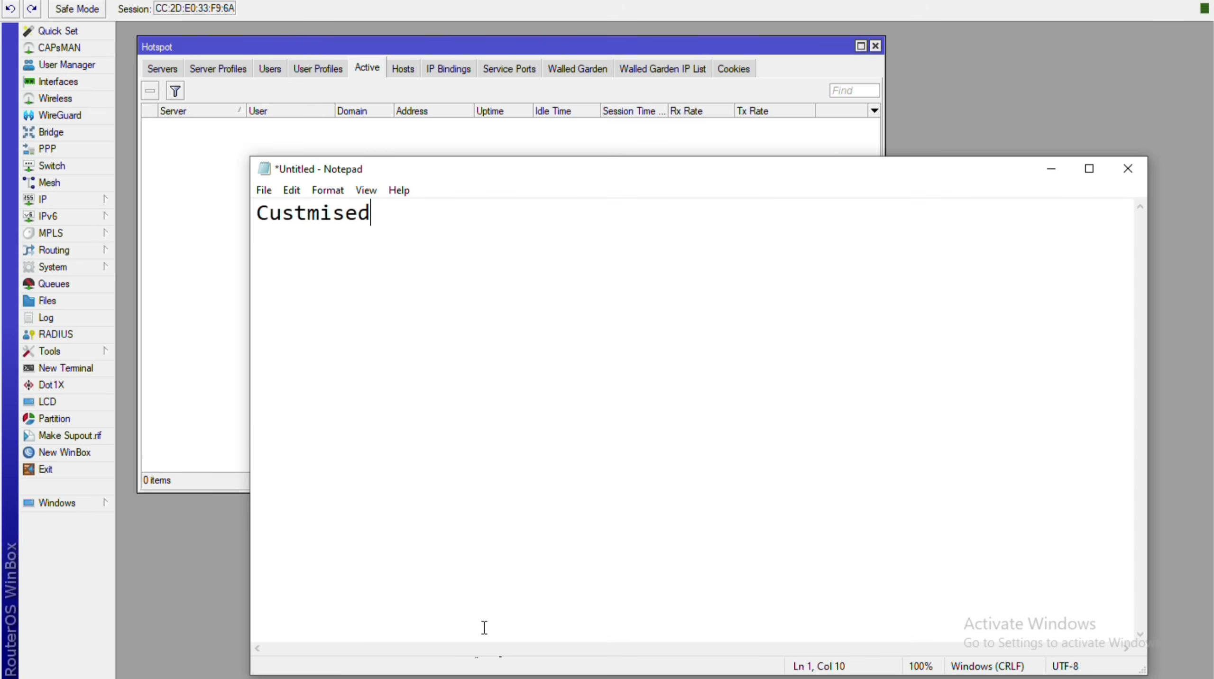
pyautogui.write(' 1')
pyautogui.write('g')
pyautogui.press('BackSpace')
pyautogui.write('ogin page')
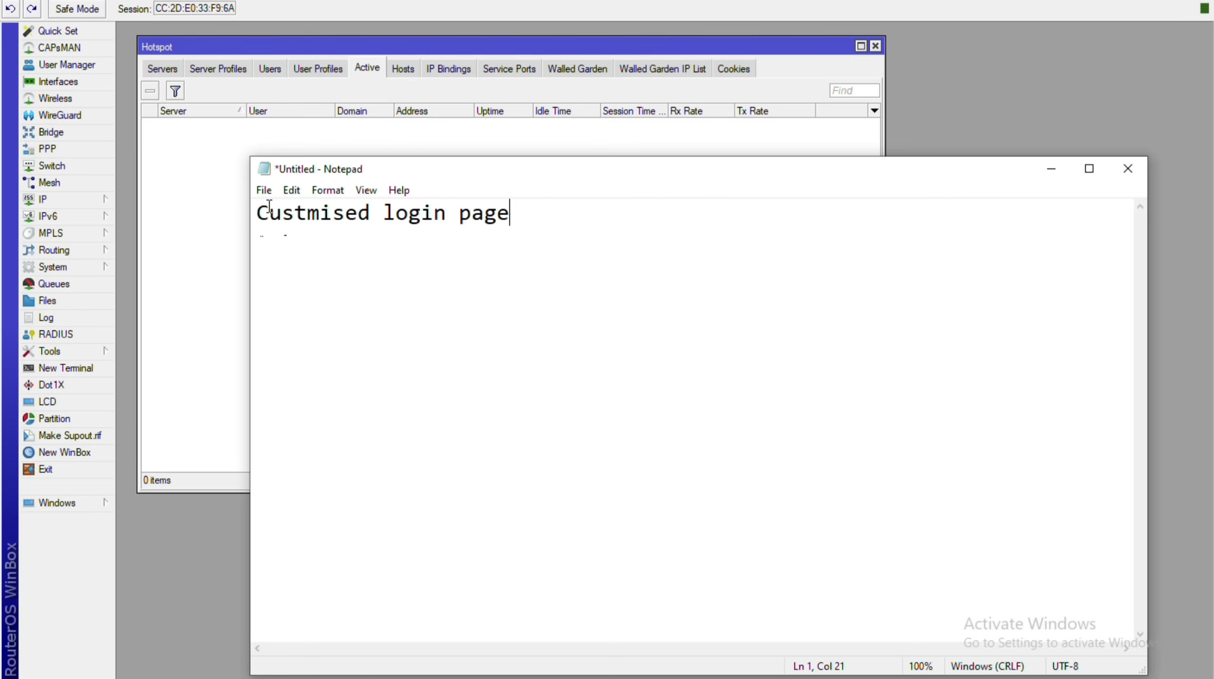
pyautogui.press('Home')
pyautogui.write('1-')
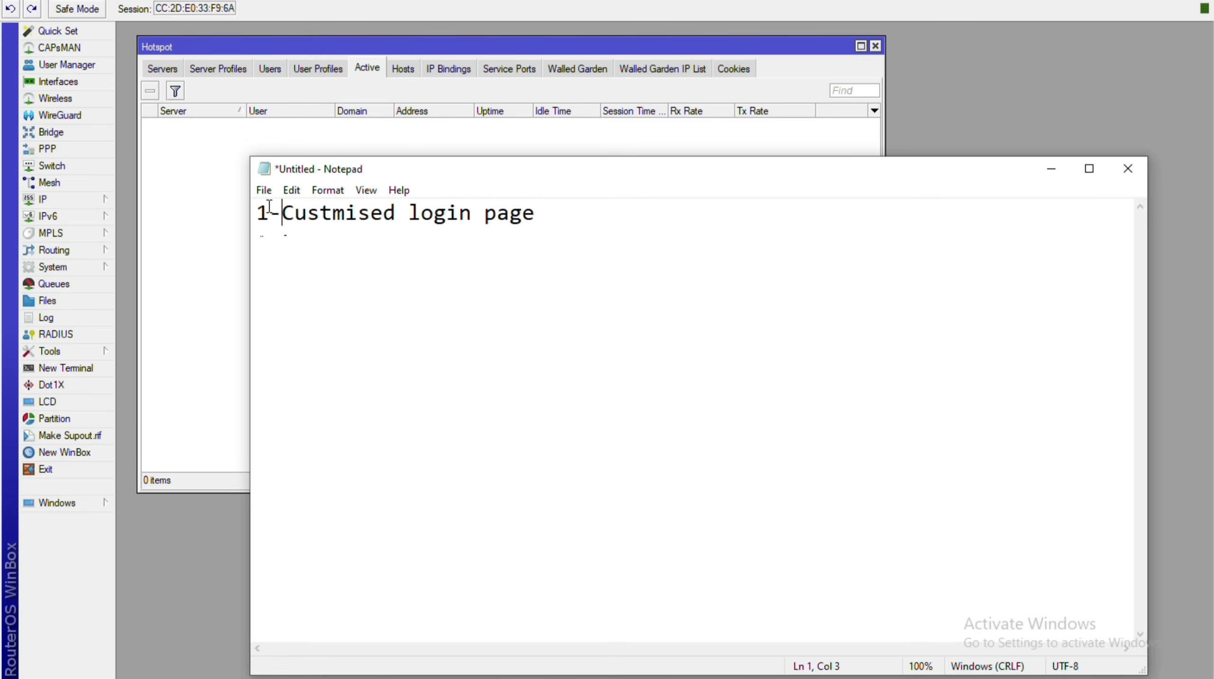
pyautogui.press('End')
# Add the lines '2-Bulk User' and '3- Problem', and start a fourth line with '4-'.
pyautogui.press('Return')
pyautogui.write('2-Bulk')
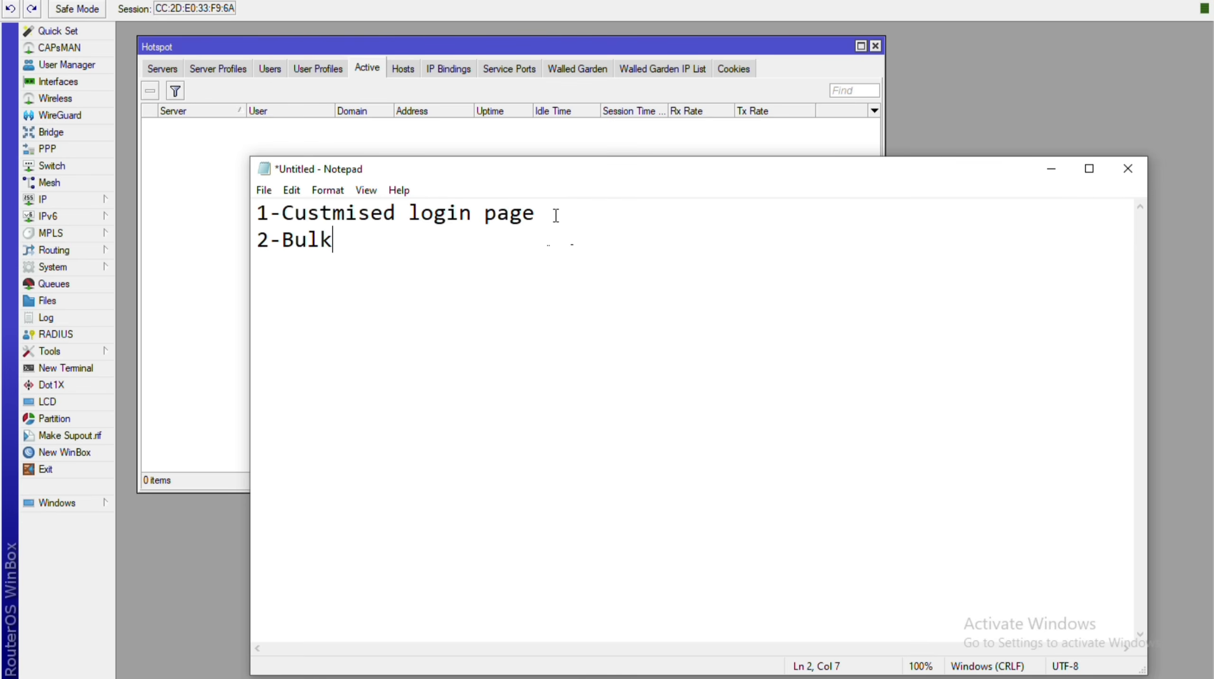
pyautogui.write('User')
pyautogui.press('Return')
pyautogui.write('3- Pro')
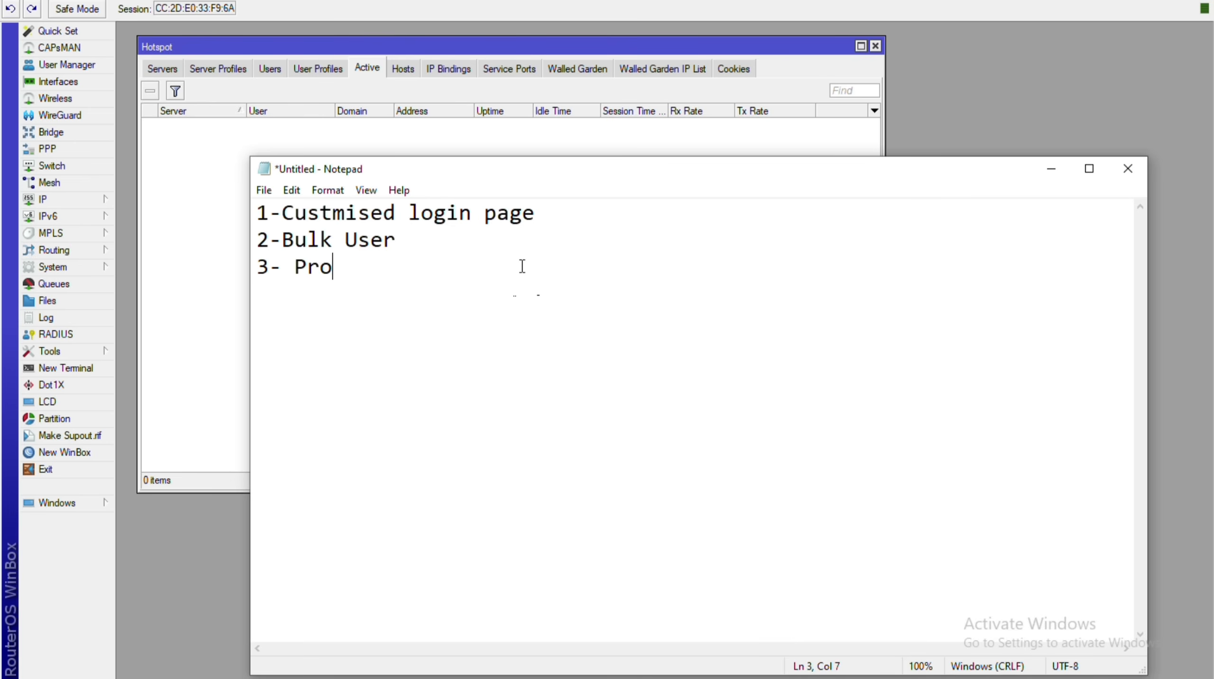
pyautogui.write('blem')
pyautogui.press('Return')
pyautogui.write('4-')
pyautogui.moveTo(614, 174); pyautogui.dragTo(574, 155)
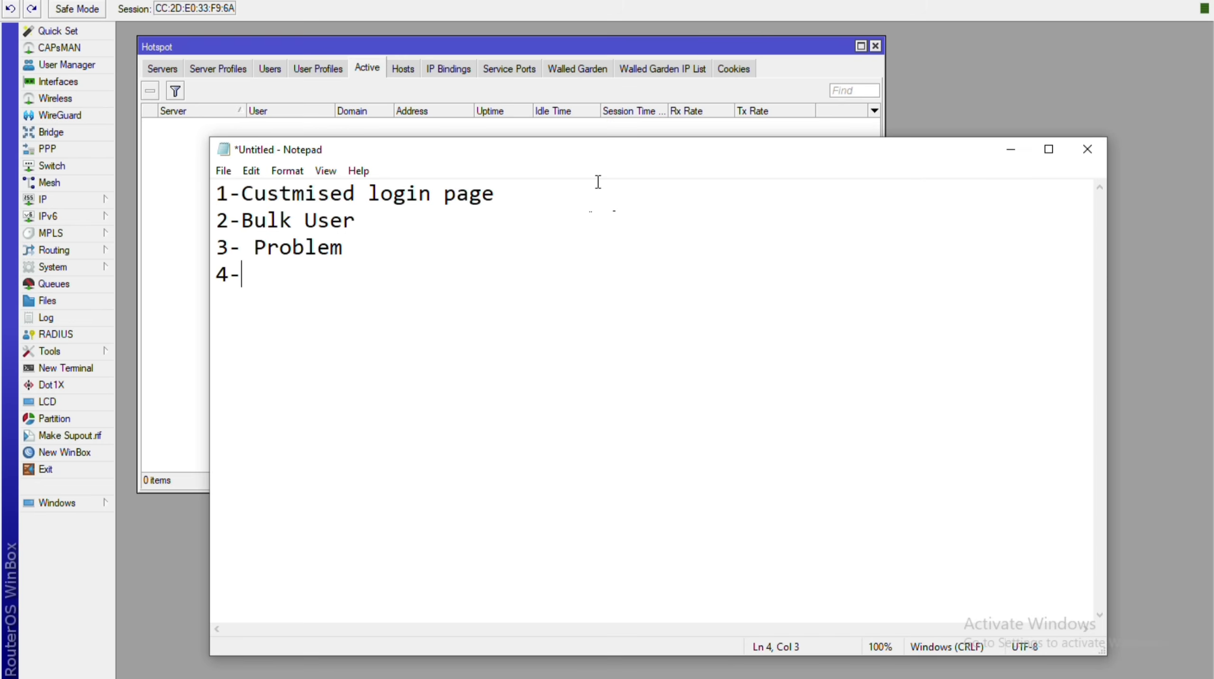
# Complete line 4 as '4-free website ( Walled garden)- news, stockc' and select the list text.
pyautogui.write('ee websit')
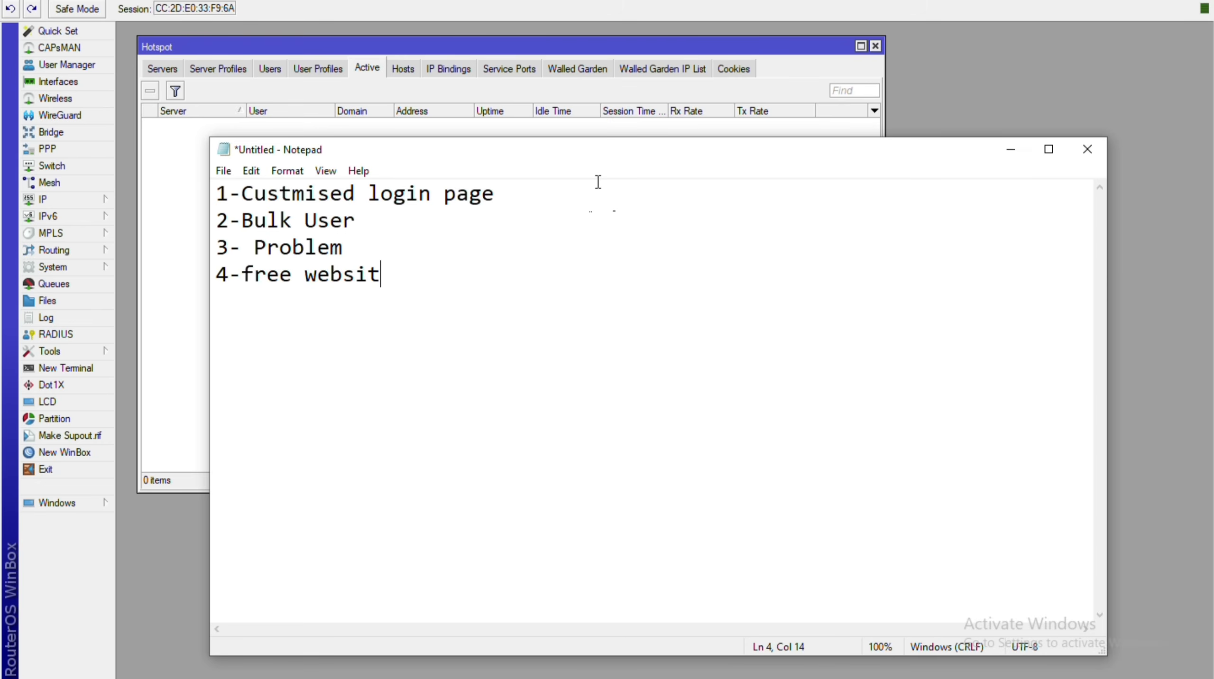
pyautogui.write('e ( Walled ')
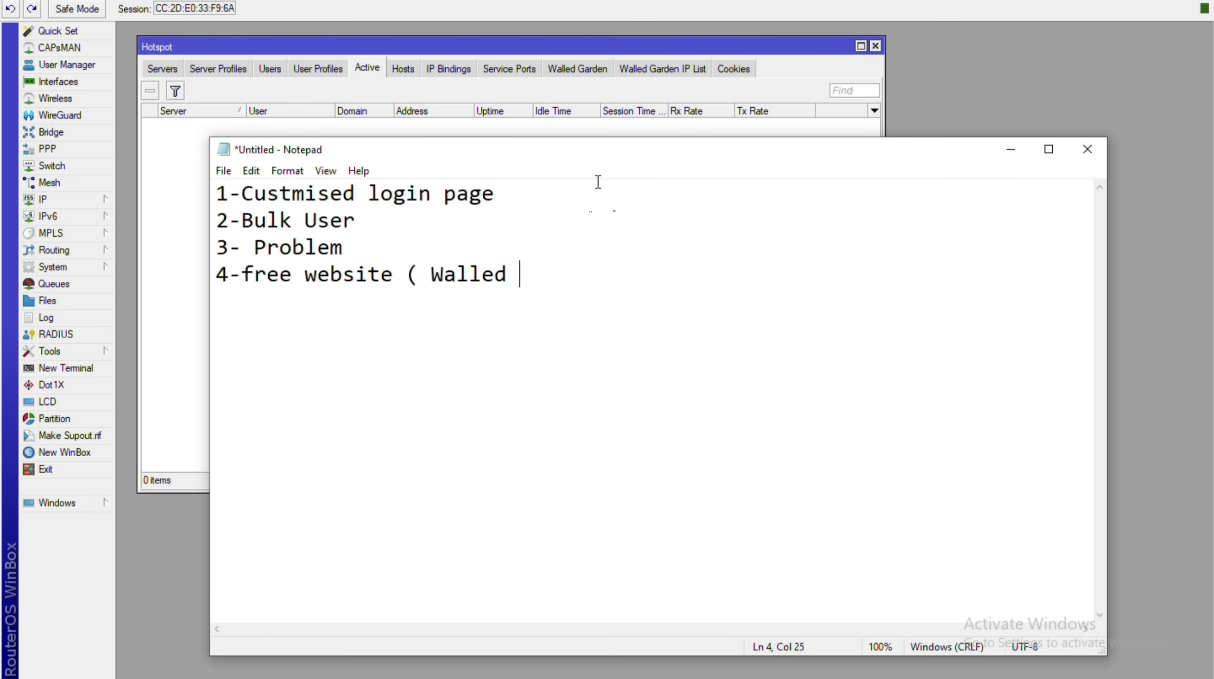
pyautogui.write('garden')
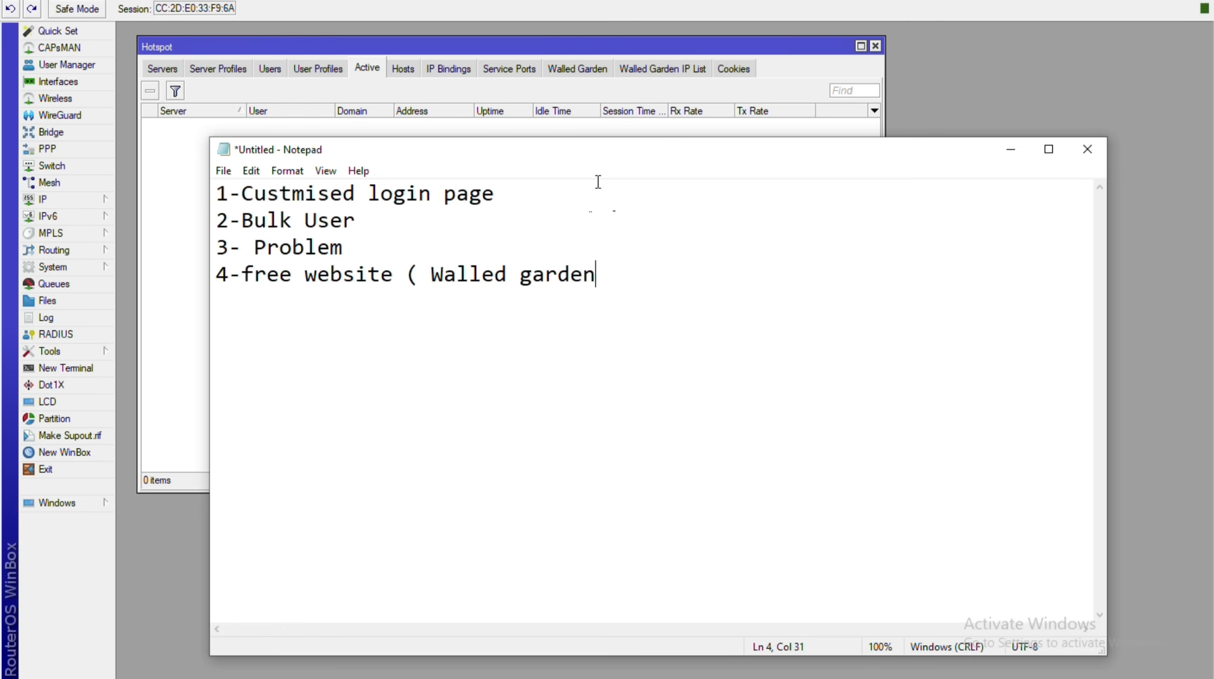
pyautogui.write(')- news')
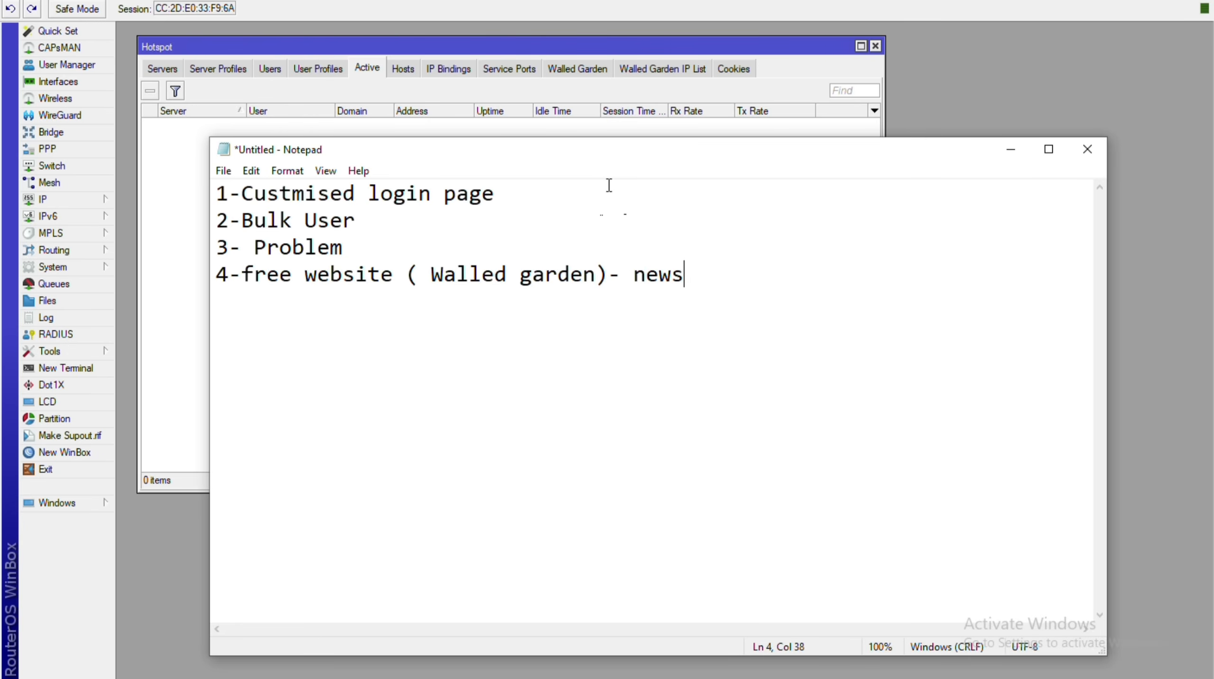
pyautogui.write(', stockc,')
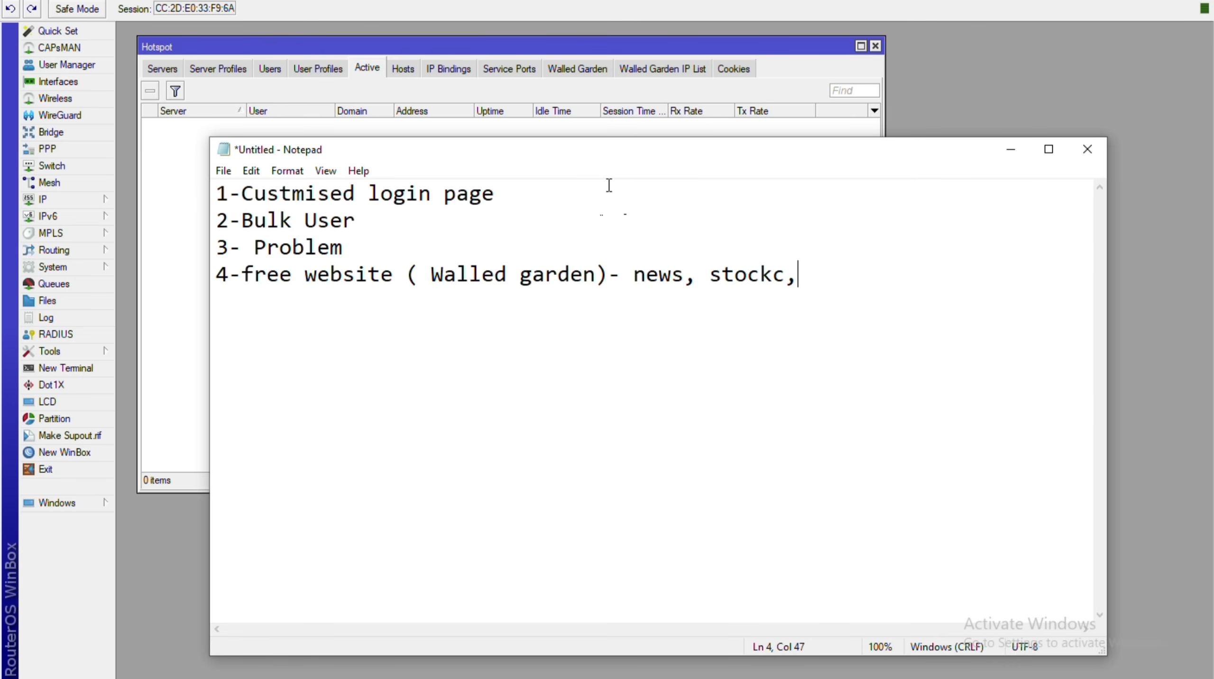
pyautogui.write('dacebook')
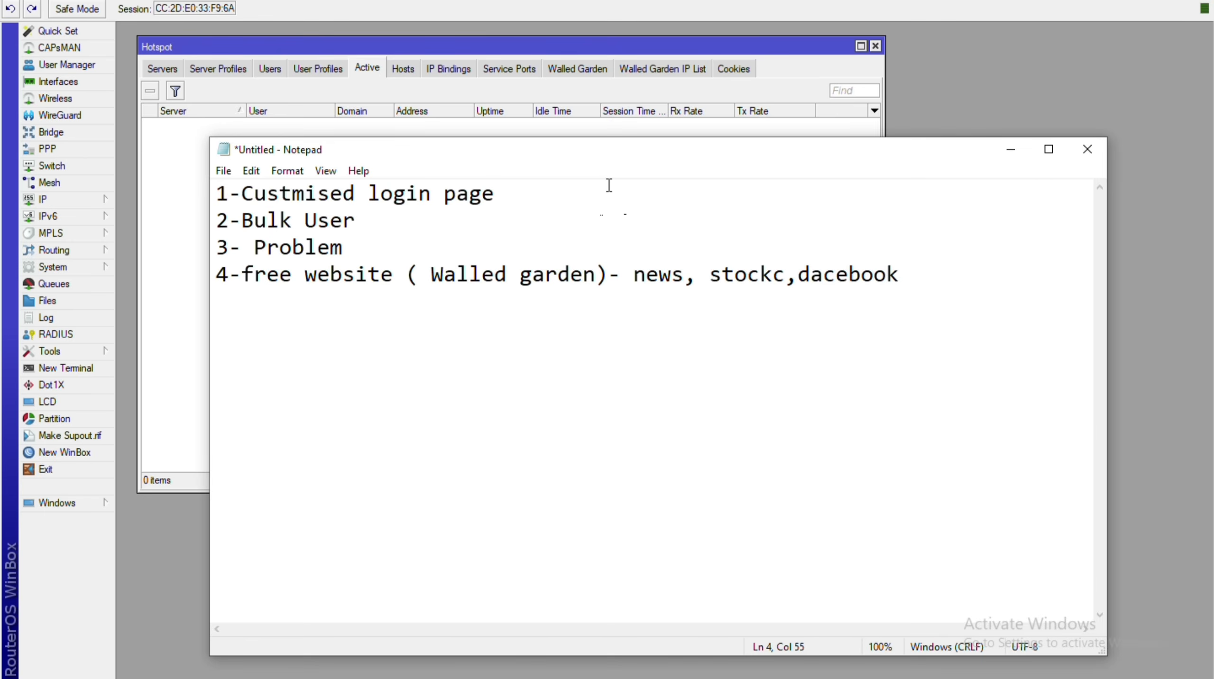
pyautogui.press('BackSpace')
pyautogui.press('BackSpace')
pyautogui.press('BackSpace')
pyautogui.press('BackSpace')
pyautogui.press('BackSpace')
pyautogui.press('BackSpace')
pyautogui.press('BackSpace')
pyautogui.press('BackSpace')
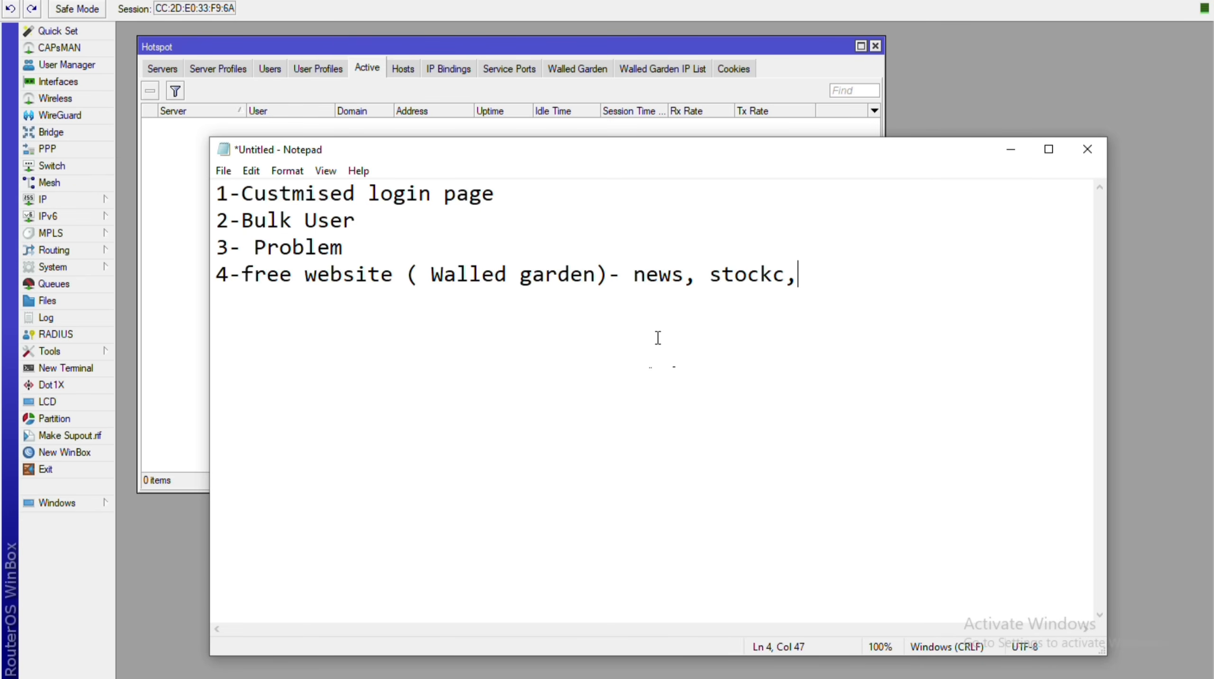
pyautogui.press('BackSpace')
pyautogui.hotkey('ctrl', 'Home')
pyautogui.hotkey('ctrl', 'shift', 'Right')
pyautogui.hotkey('ctrl', 'shift', 'Right')
pyautogui.hotkey('ctrl', 'shift', 'Right')
pyautogui.hotkey('ctrl', 'shift', 'Right')
pyautogui.hotkey('ctrl', 'shift', 'Right')
pyautogui.hotkey('shift', 'Down')
pyautogui.hotkey('shift', 'Down')
pyautogui.hotkey('shift', 'End')
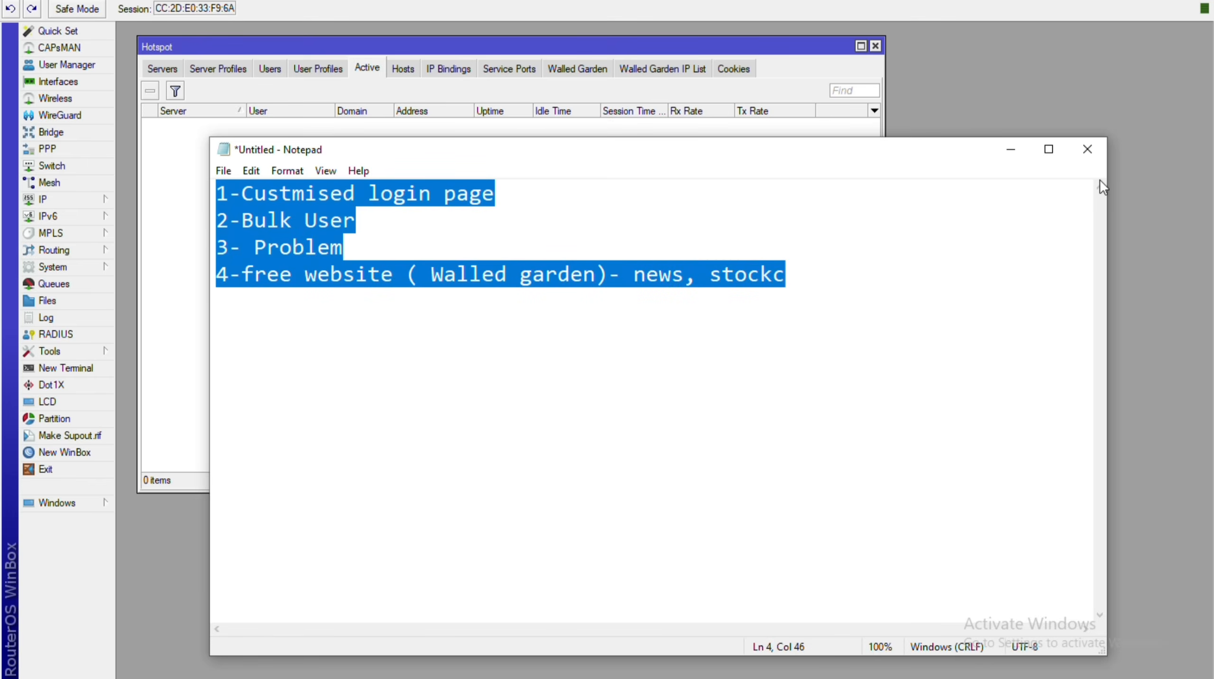
# Close Notepad without saving and start a new hotspot user in WinBox's Users list.
pyautogui.click(1074, 149)
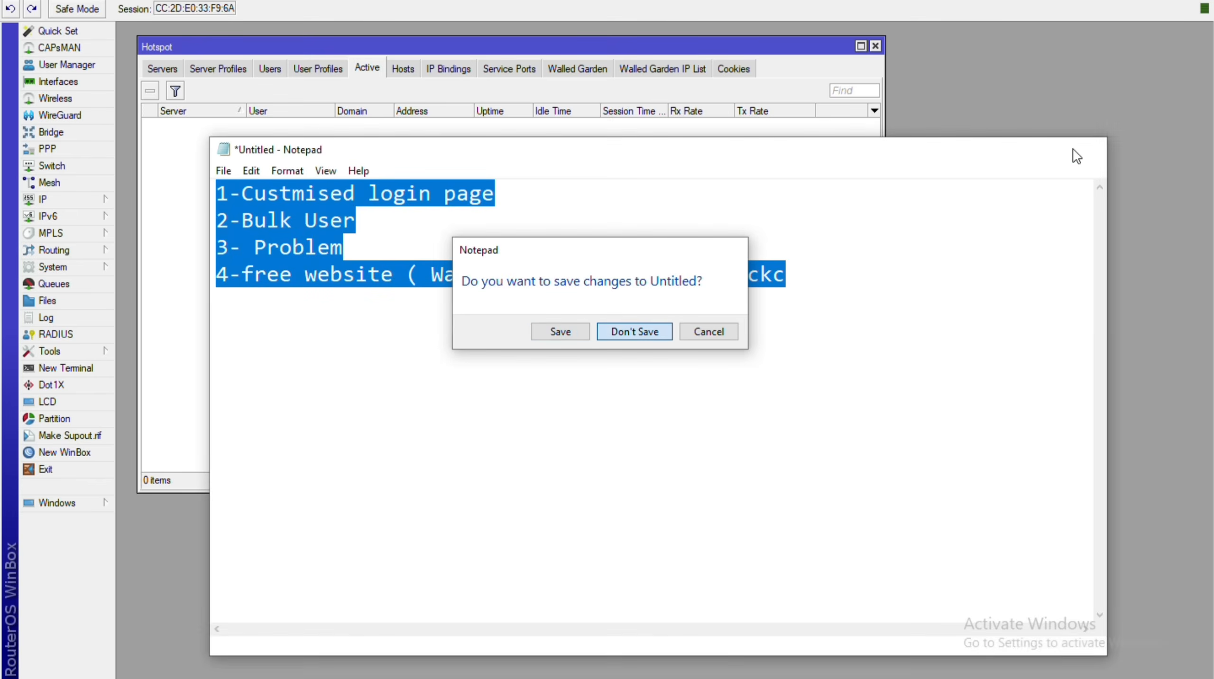
pyautogui.press('Return')
pyautogui.hotkey('ctrl', 'shift', 'Tab')
pyautogui.hotkey('ctrl', 'shift', 'Tab')
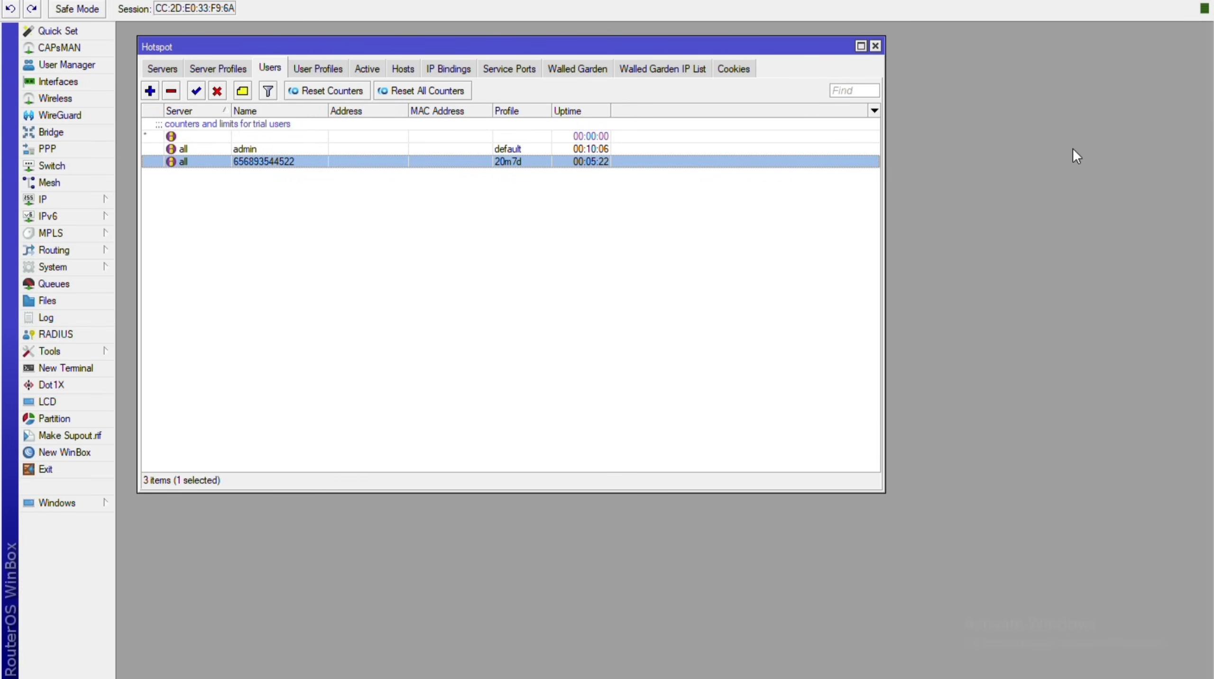
pyautogui.press('Insert')
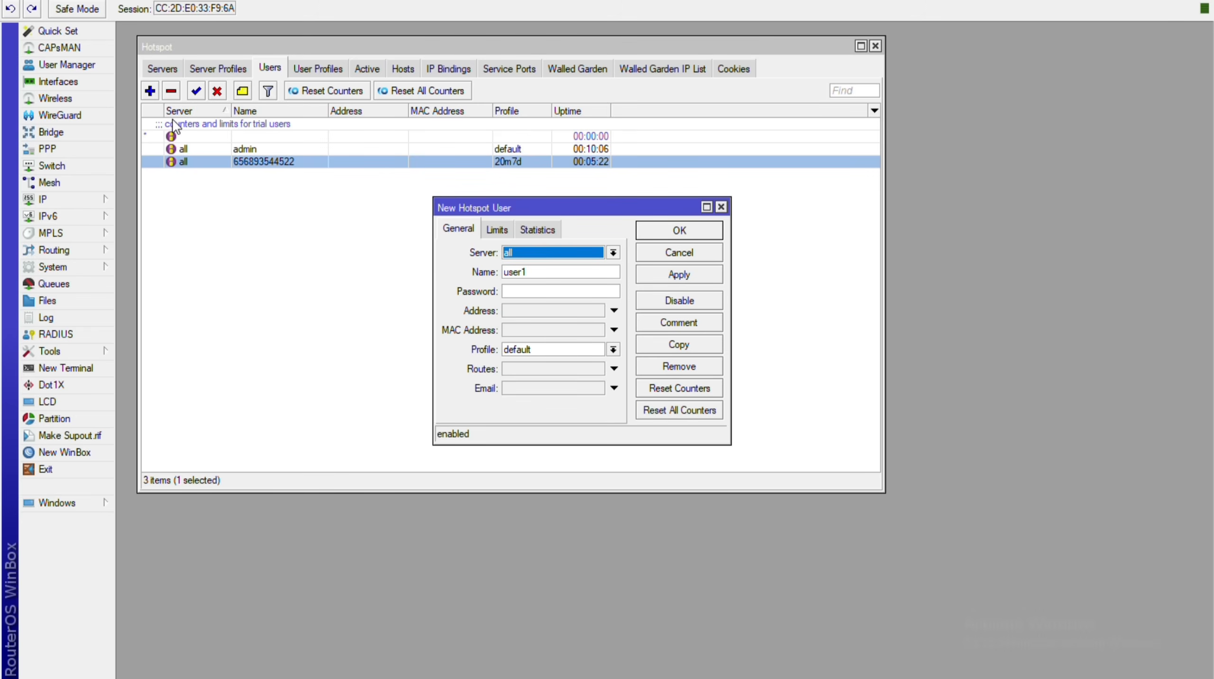
# Save a new hotspot user assigned to the 30m15d profile.
pyautogui.click(542, 270)
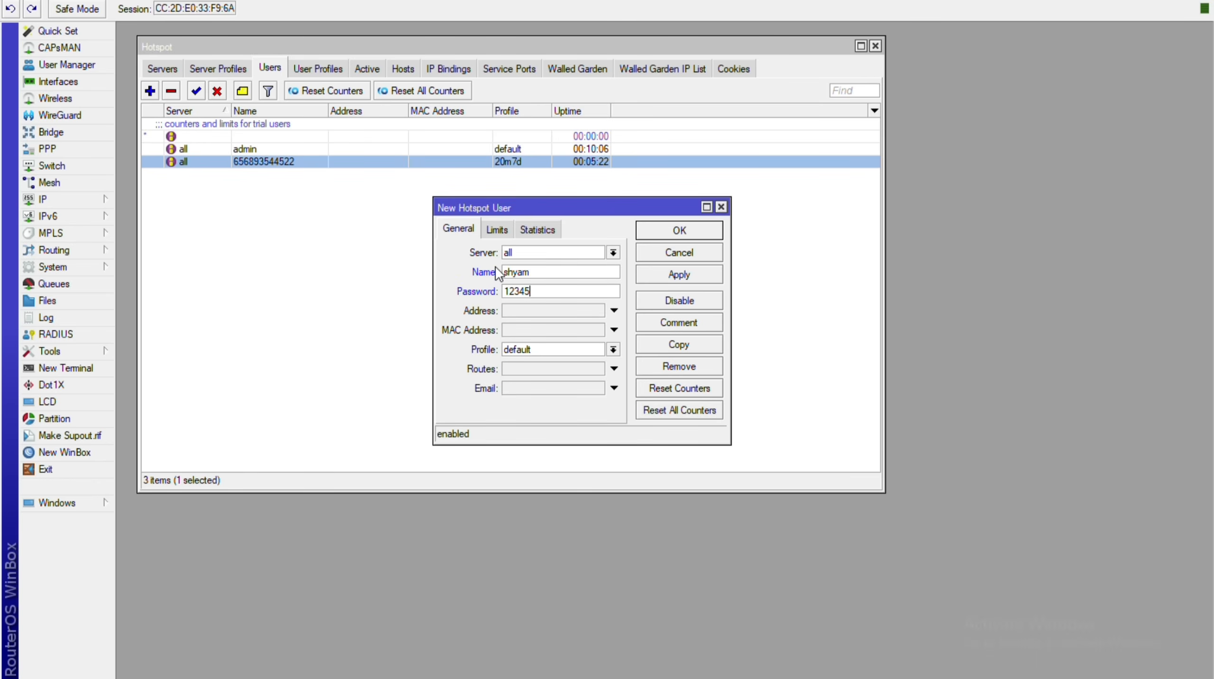
pyautogui.press('Down')
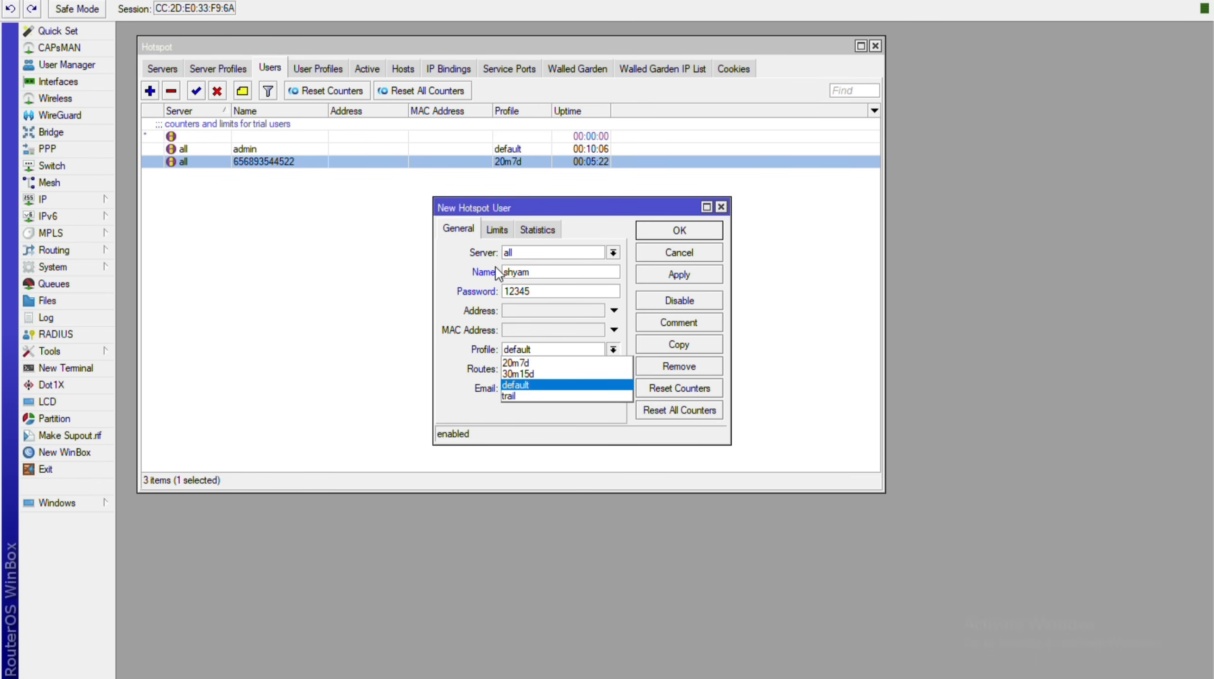
pyautogui.press('Up')
pyautogui.press('Up')
pyautogui.press('Down')
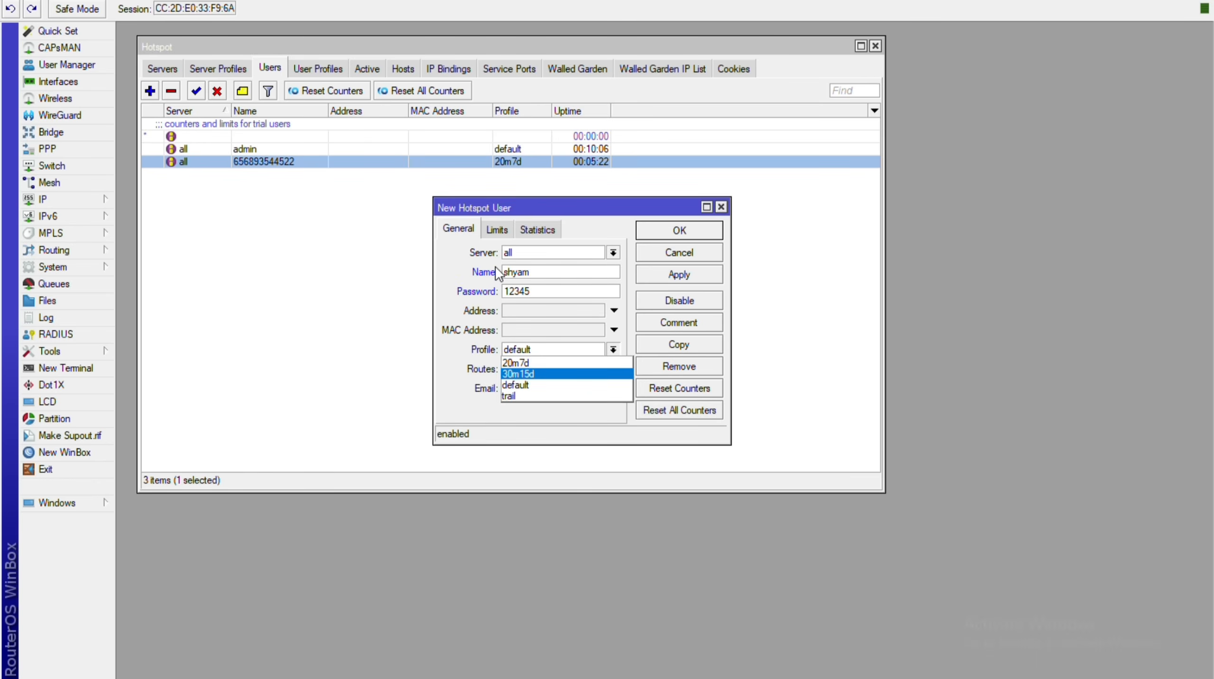
pyautogui.press('Return')
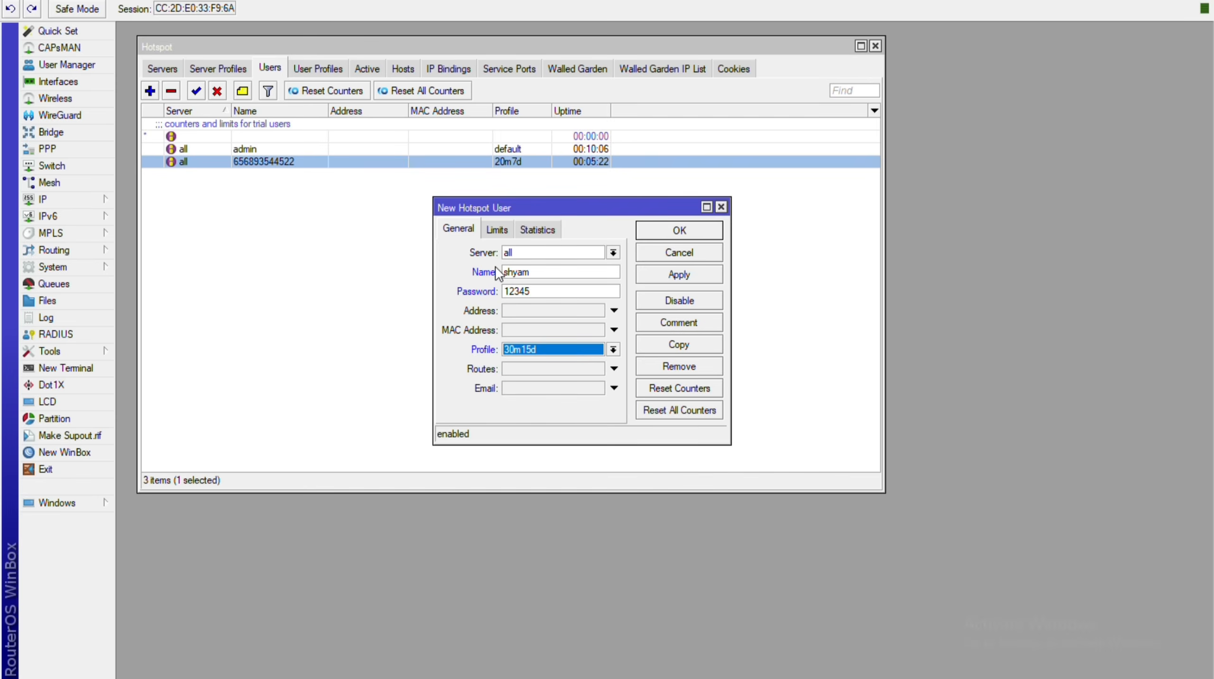
pyautogui.press('Return')
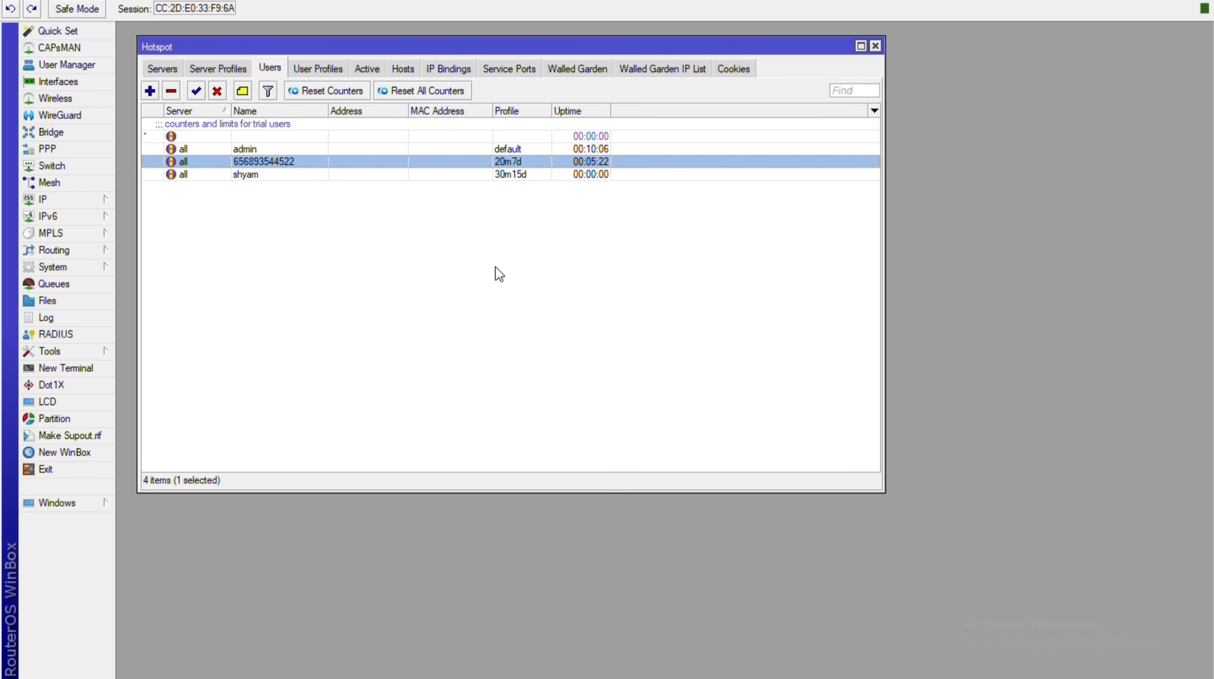
# Add hotspot user grtj with a password on the 20m7d profile, then apply and close.
pyautogui.press('Insert')
pyautogui.press('Tab')
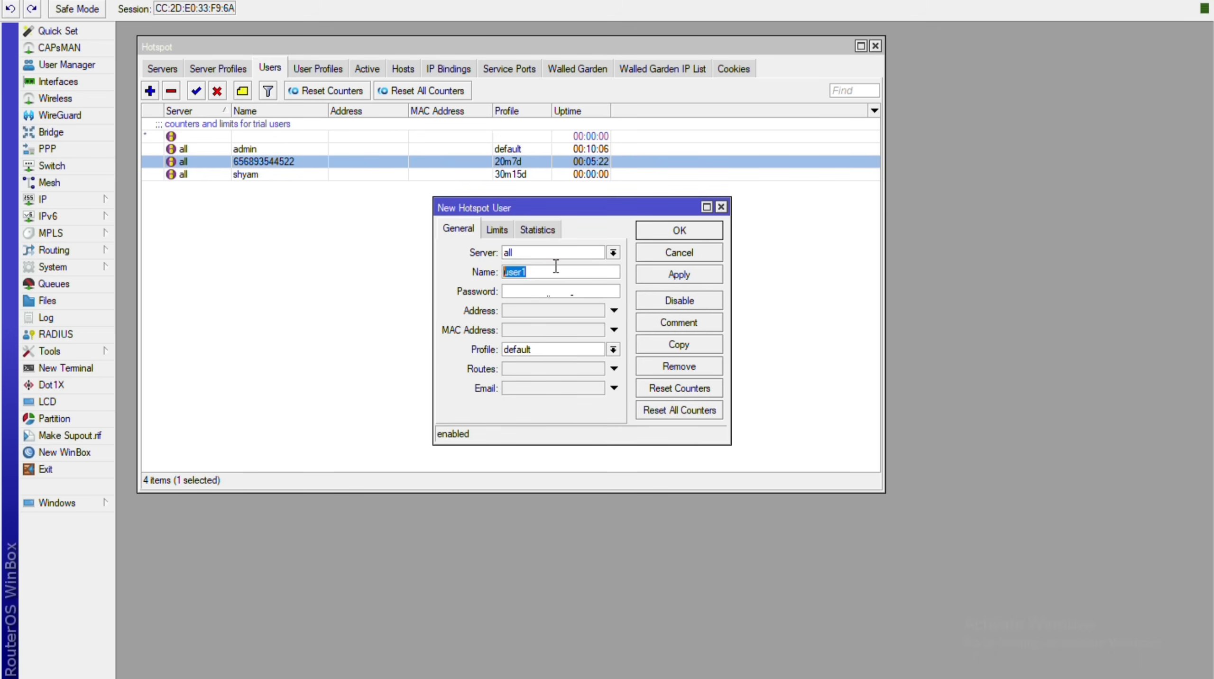
pyautogui.press('Tab')
pyautogui.press('Tab')
pyautogui.press('Tab')
pyautogui.press('Tab')
pyautogui.press('Up')
pyautogui.press('Up')
pyautogui.press('Up')
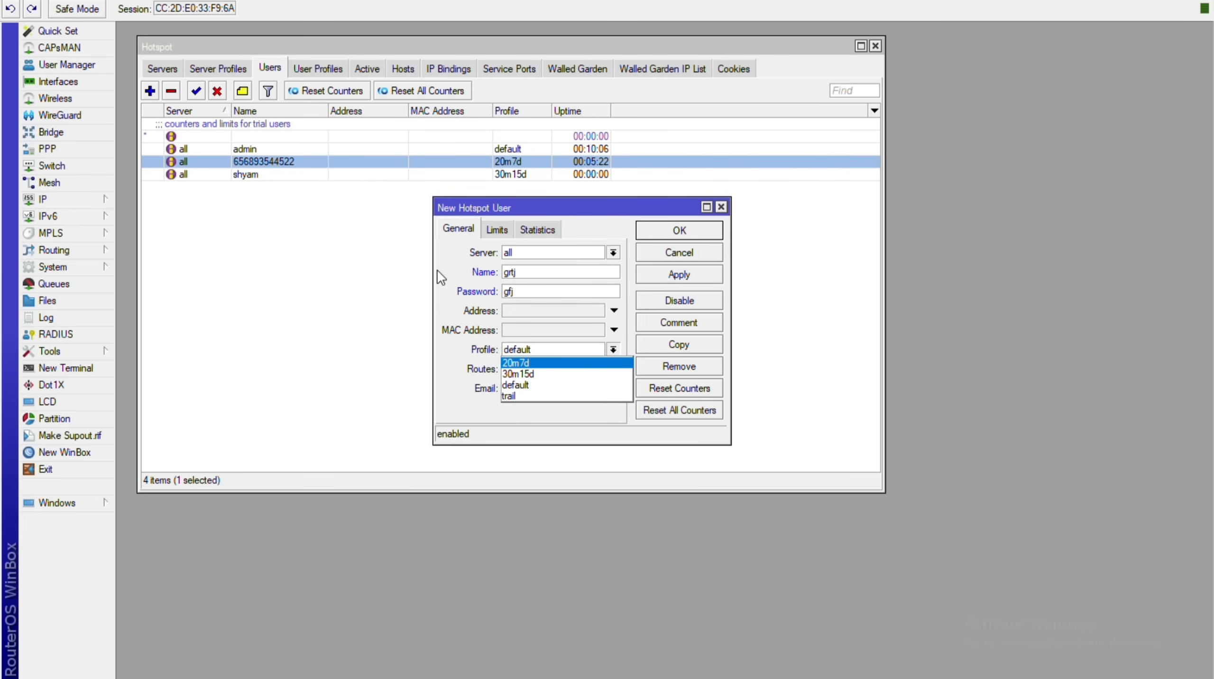
pyautogui.press('Return')
pyautogui.hotkey('alt', 'a')
pyautogui.press('Return')
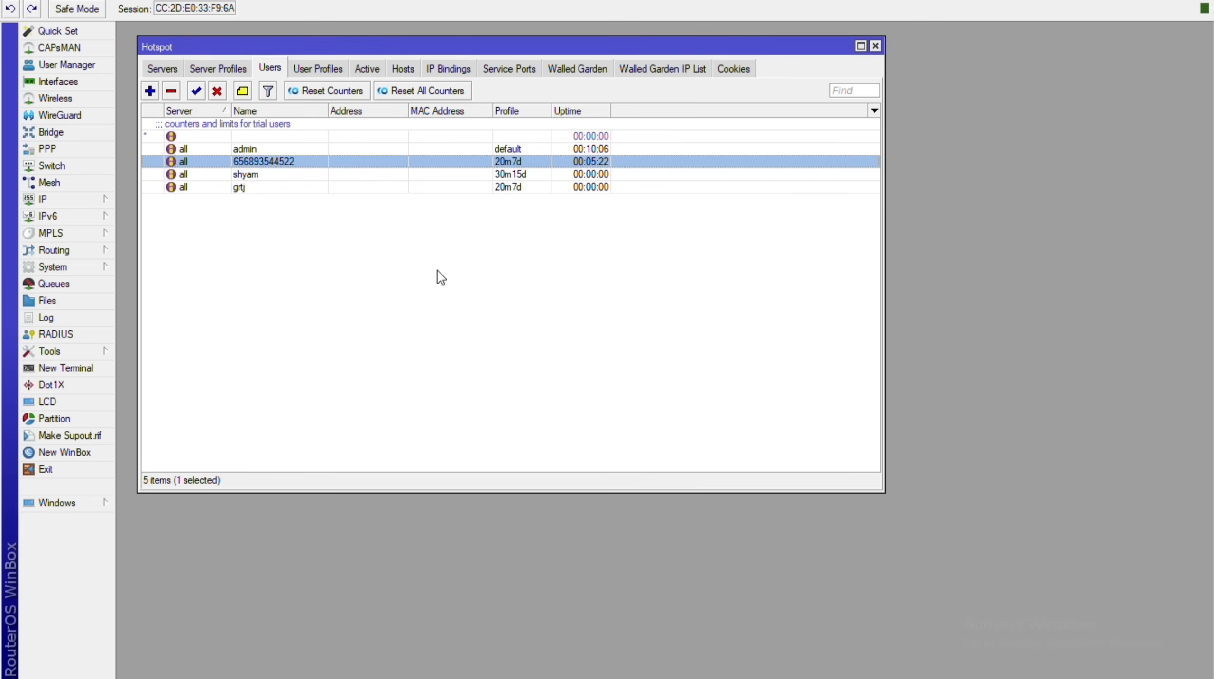
# Open the earlier 20m7d user's statistics, showing 00:05:22 uptime and 26.5 MiB received.
pyautogui.click(438, 271)
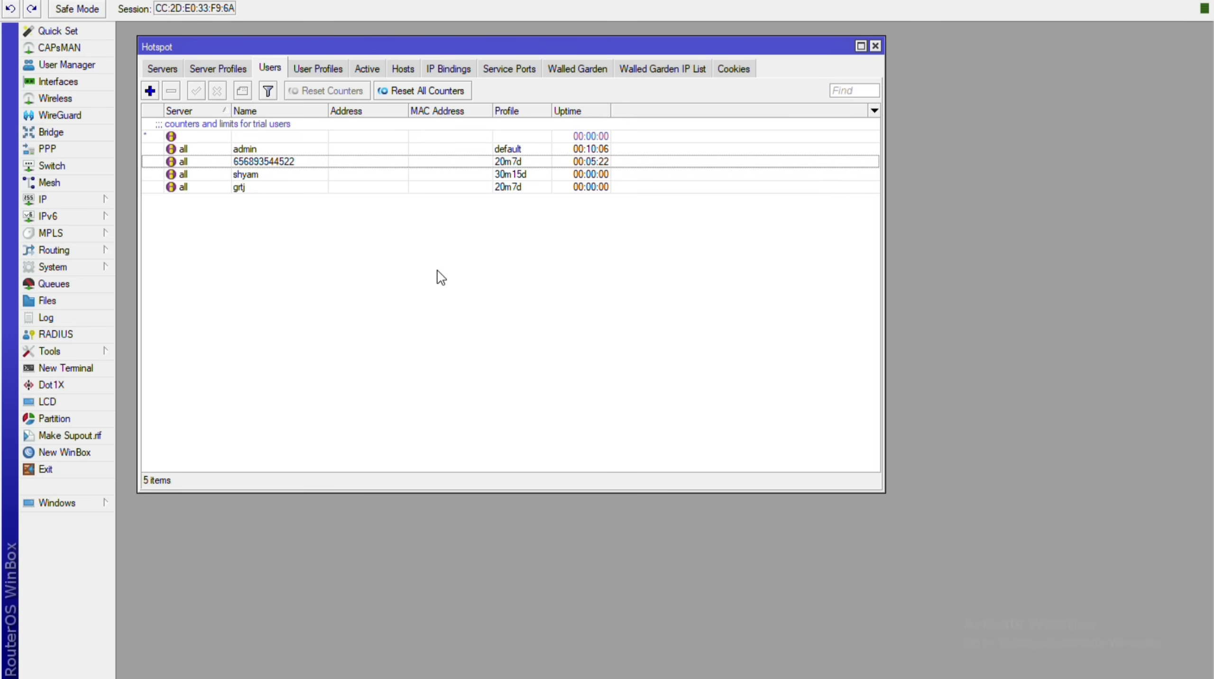
pyautogui.press('space')
pyautogui.press('Return')
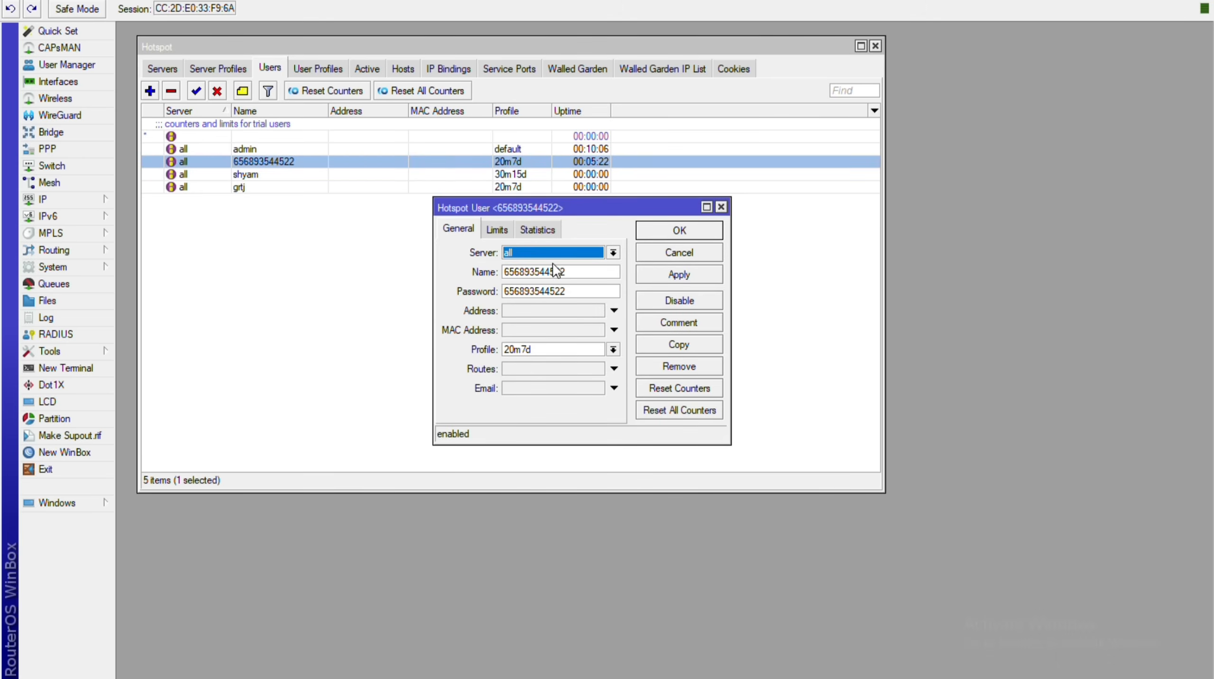
pyautogui.hotkey('ctrl', 'Tab')
pyautogui.hotkey('ctrl', 'Tab')
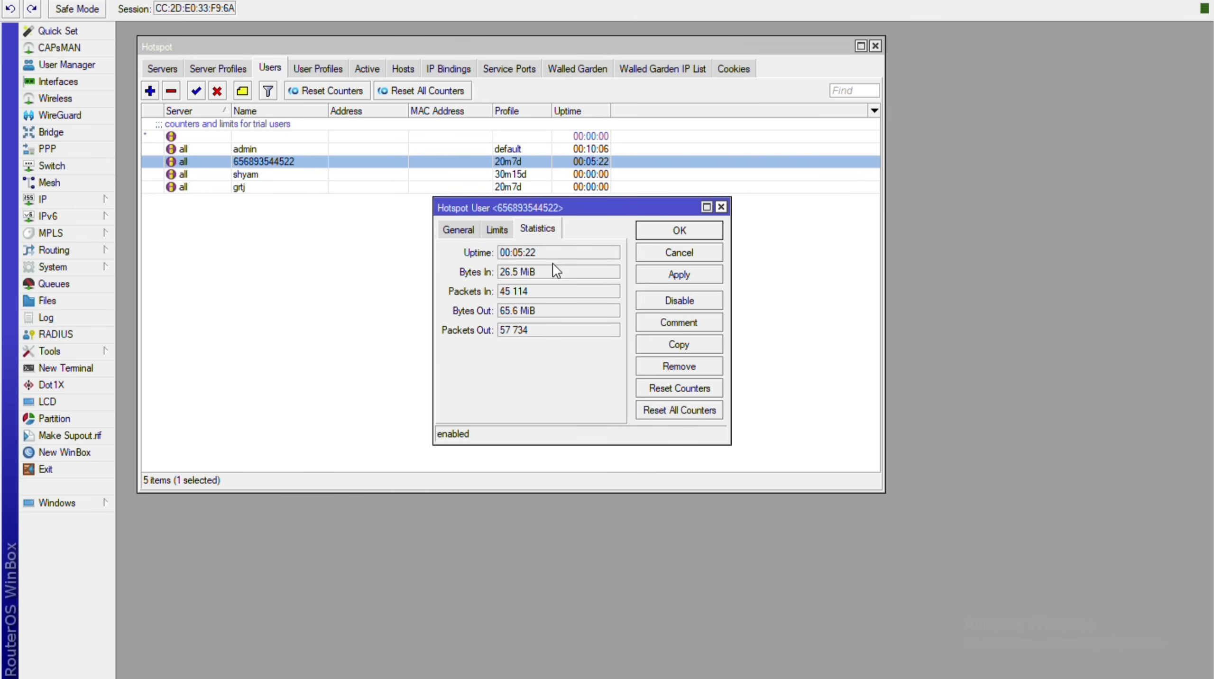
pyautogui.moveTo(620, 206); pyautogui.dragTo(368, 219)
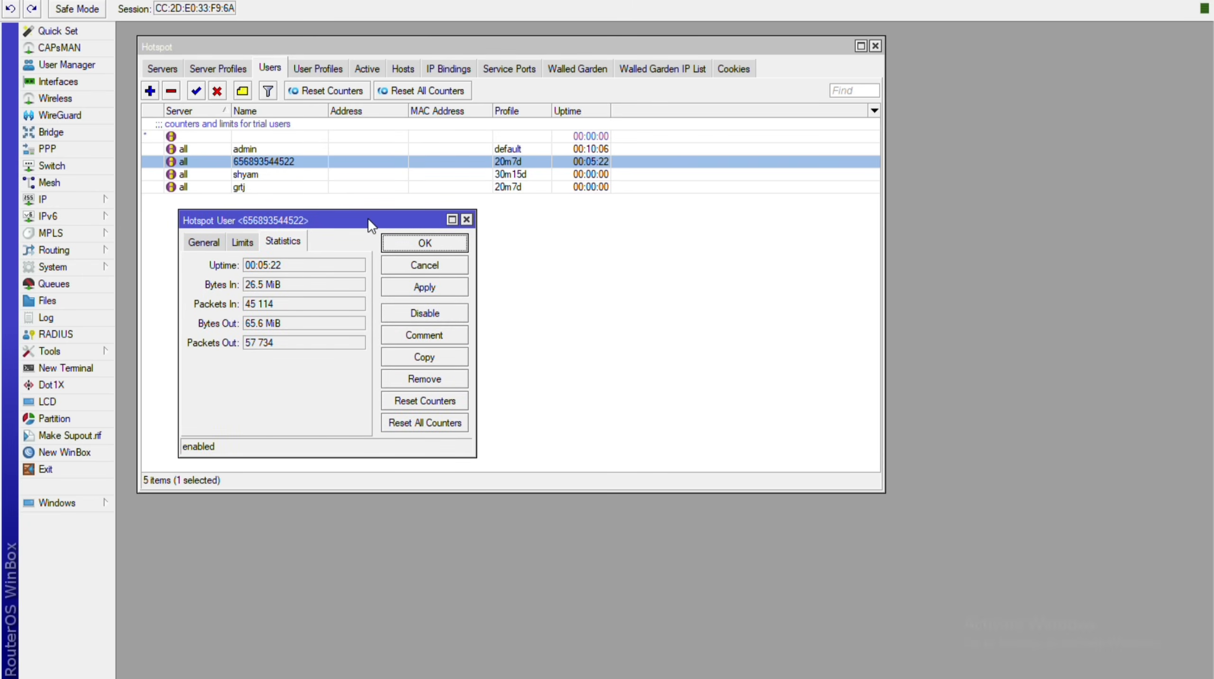
pyautogui.moveTo(202, 224); pyautogui.dragTo(338, 219)
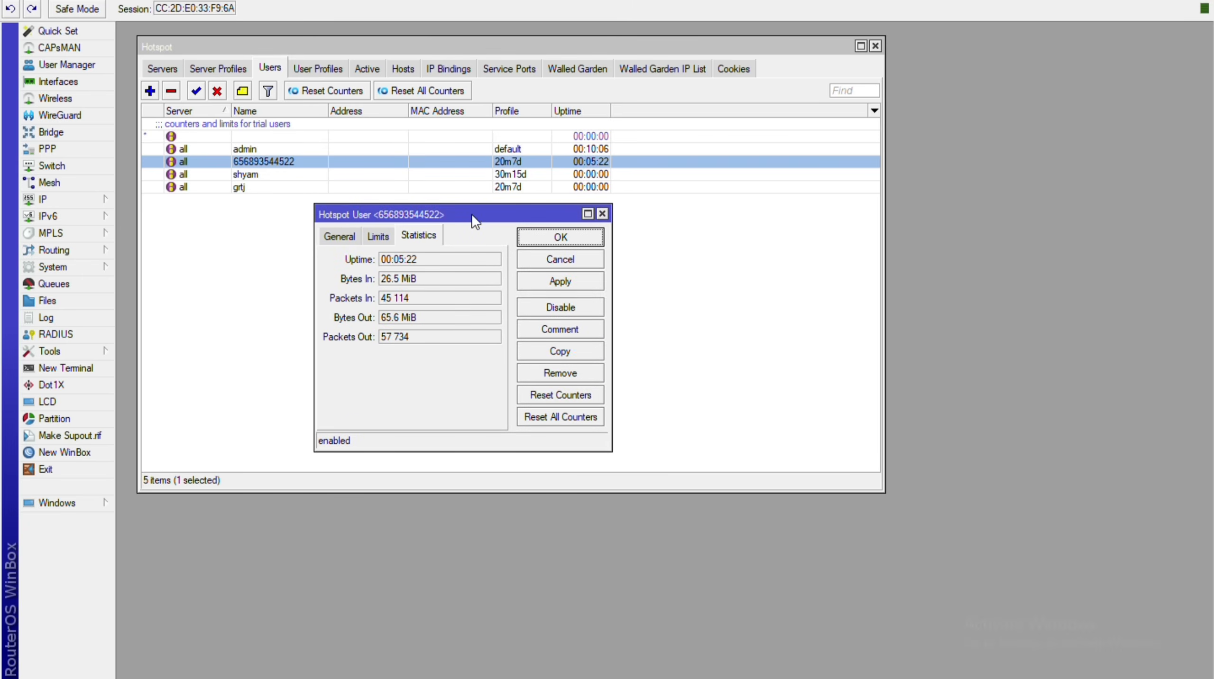
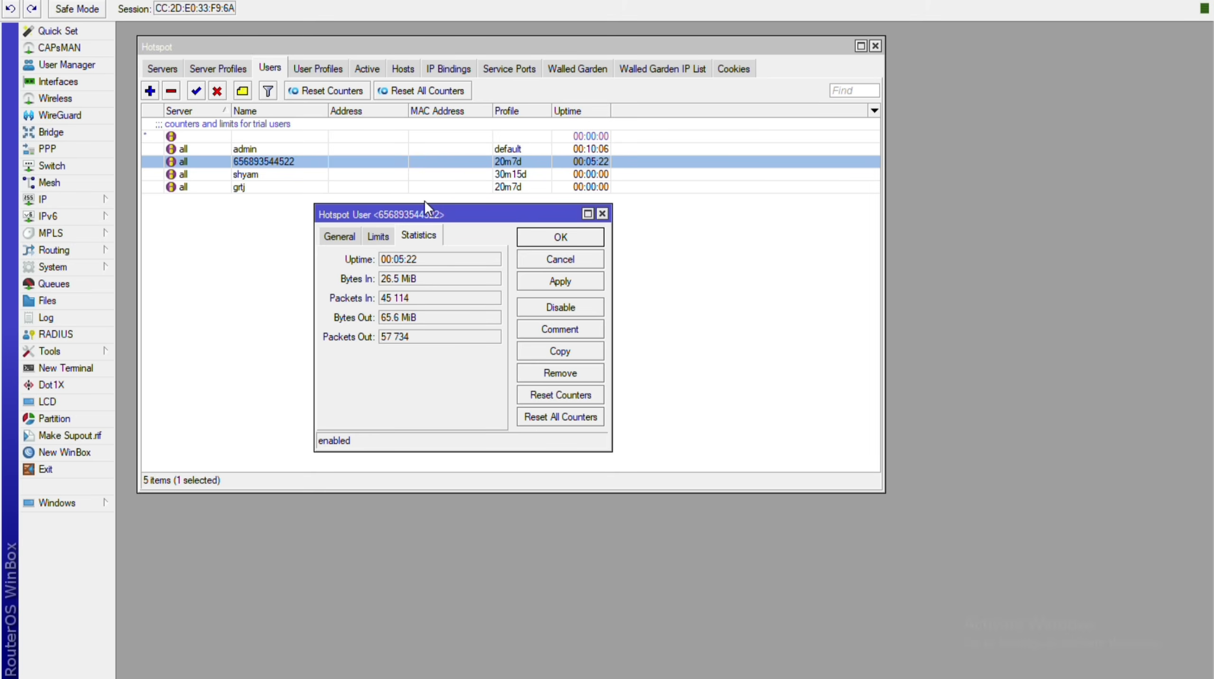
# Close the 20m7d user's statistics window and switch to the web browser.
pyautogui.press('Return')
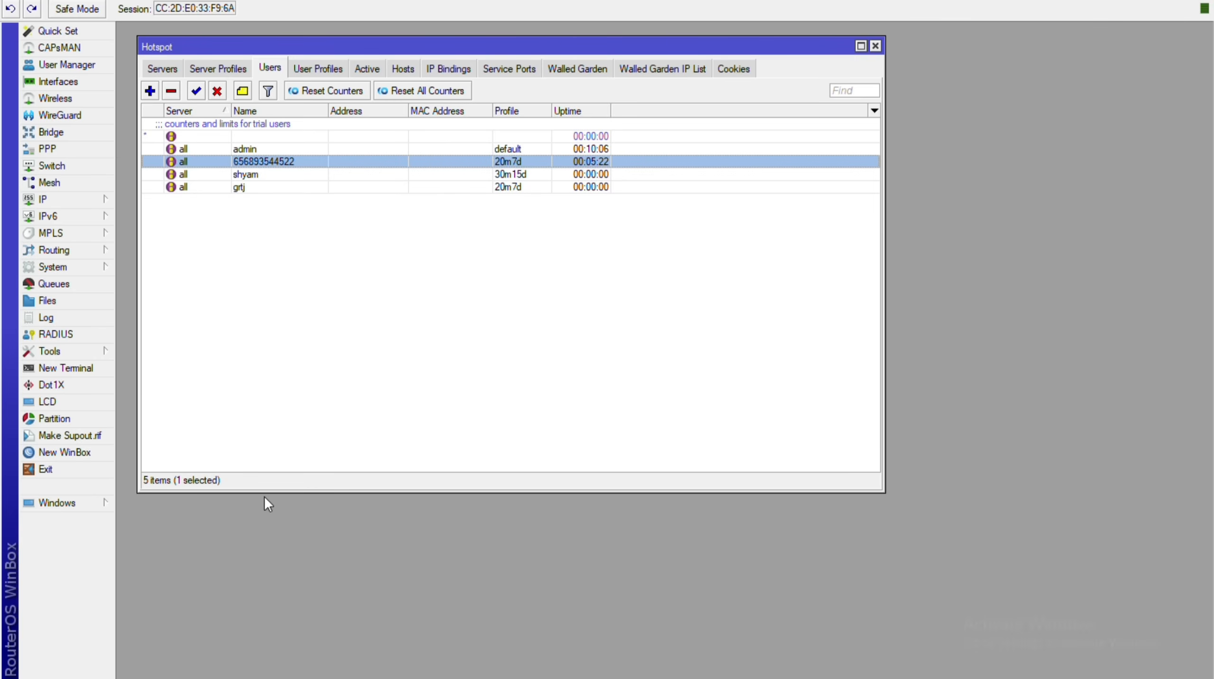
pyautogui.hotkey('alt', 'Tab')
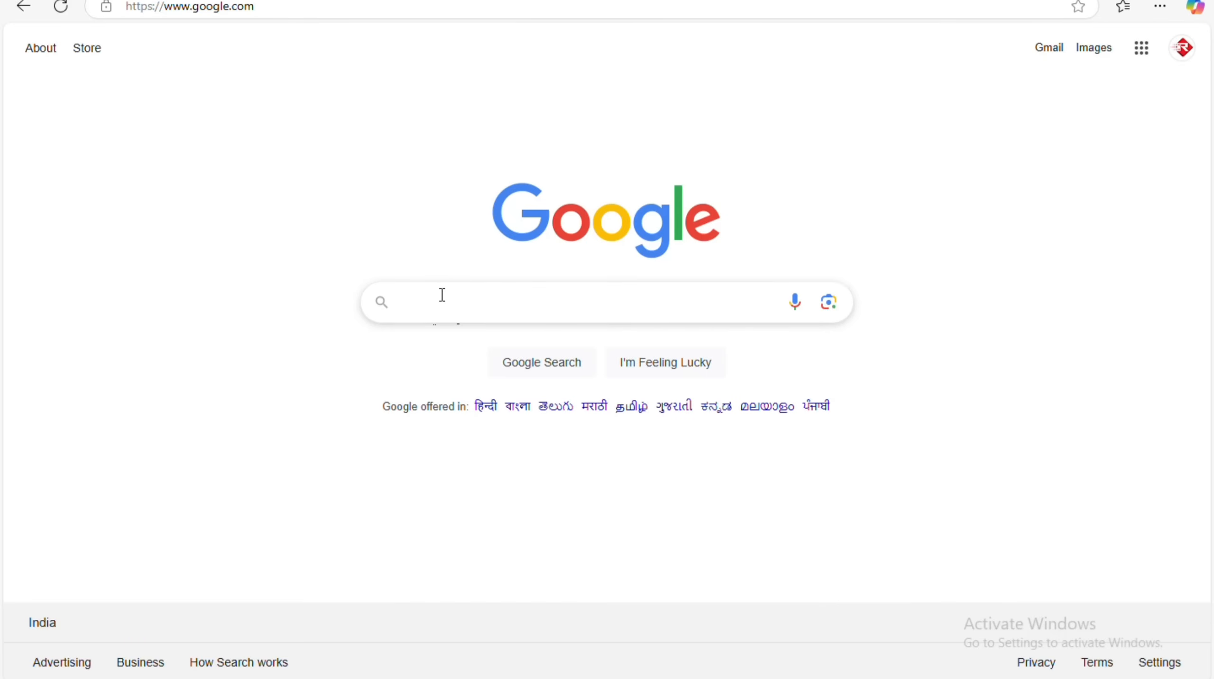
# Search Google for 'wifi hotspot login page', correcting the typo in 'page'.
pyautogui.click(442, 295)
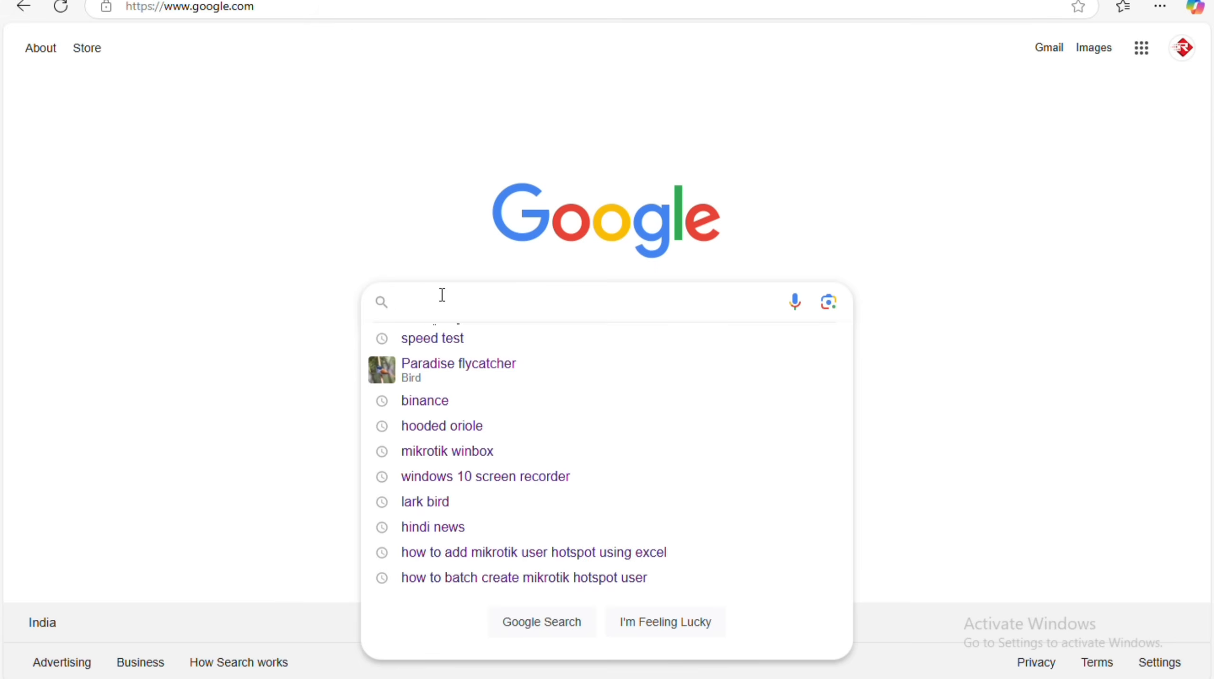
pyautogui.write('wifi hotspo')
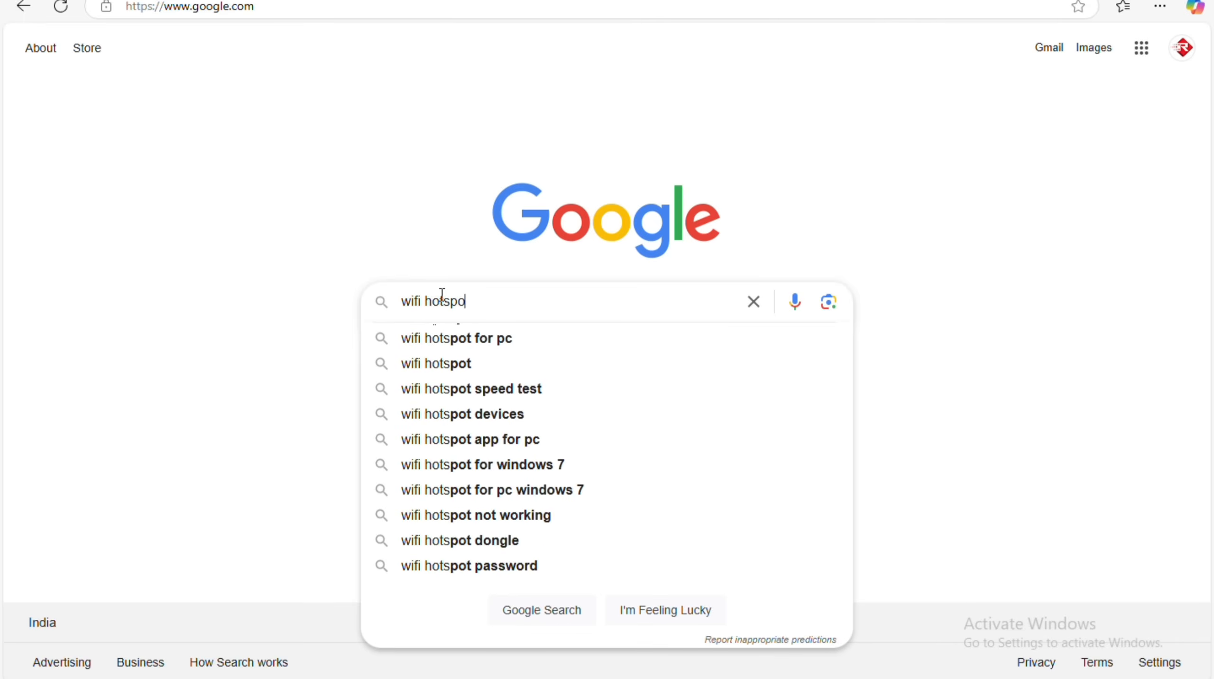
pyautogui.write('t login pae')
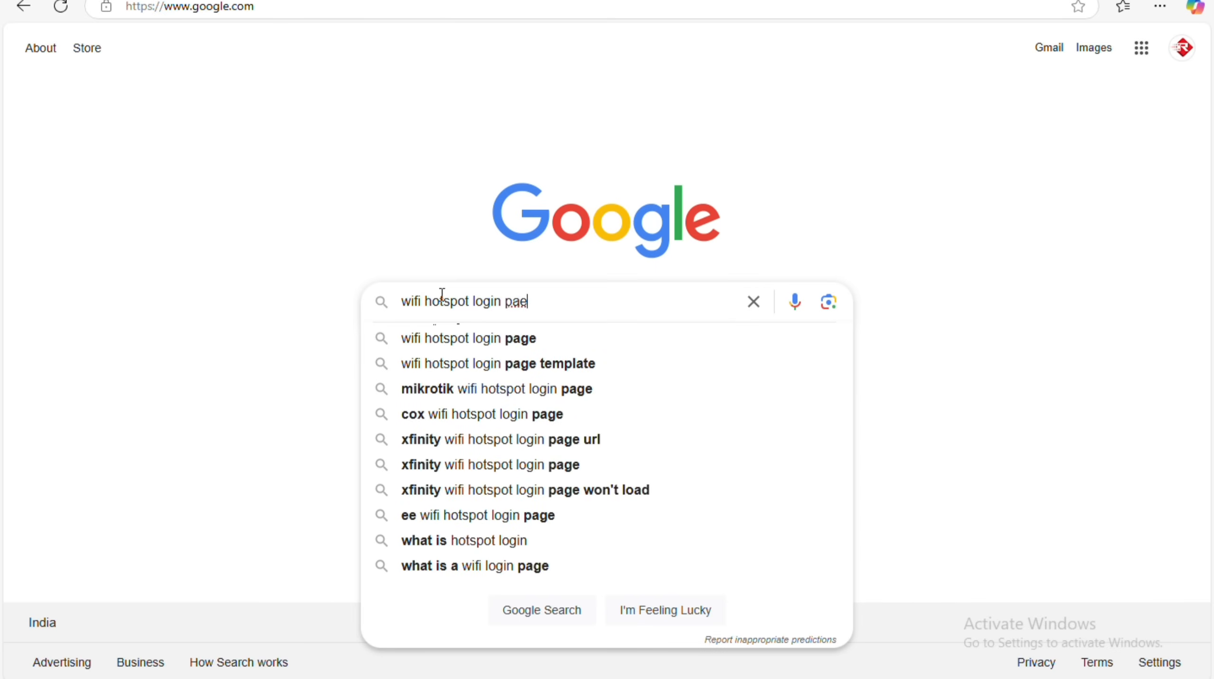
pyautogui.press('BackSpace')
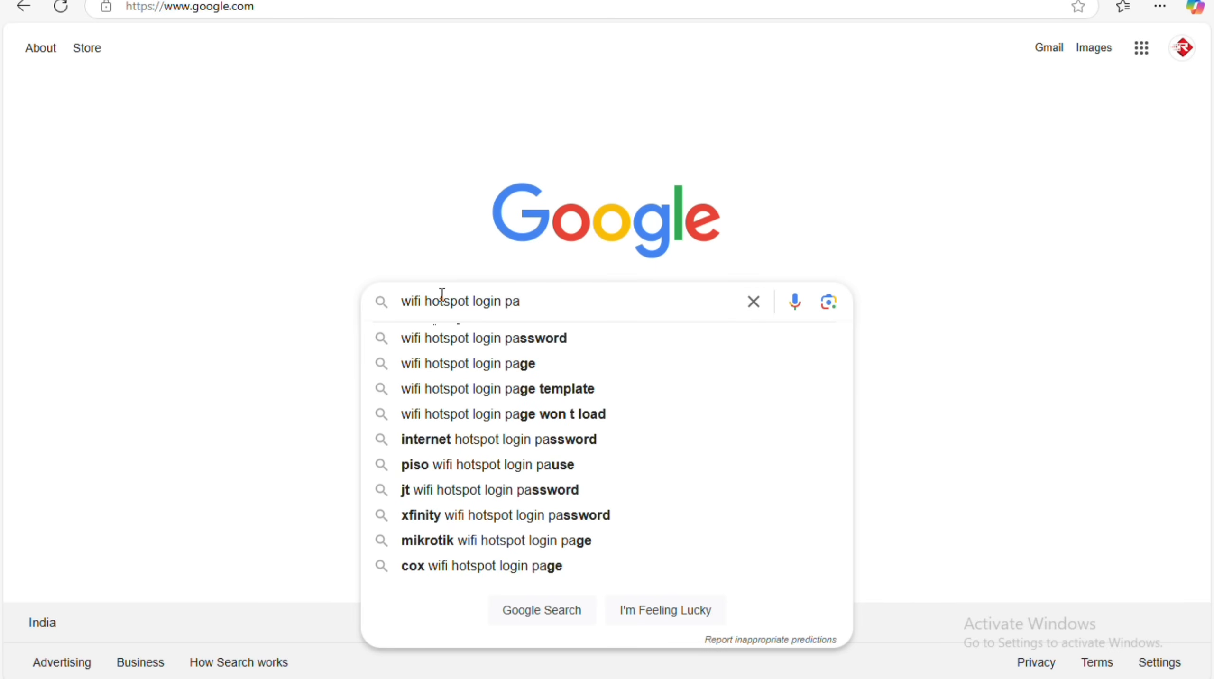
pyautogui.write('ge')
pyautogui.press('Return')
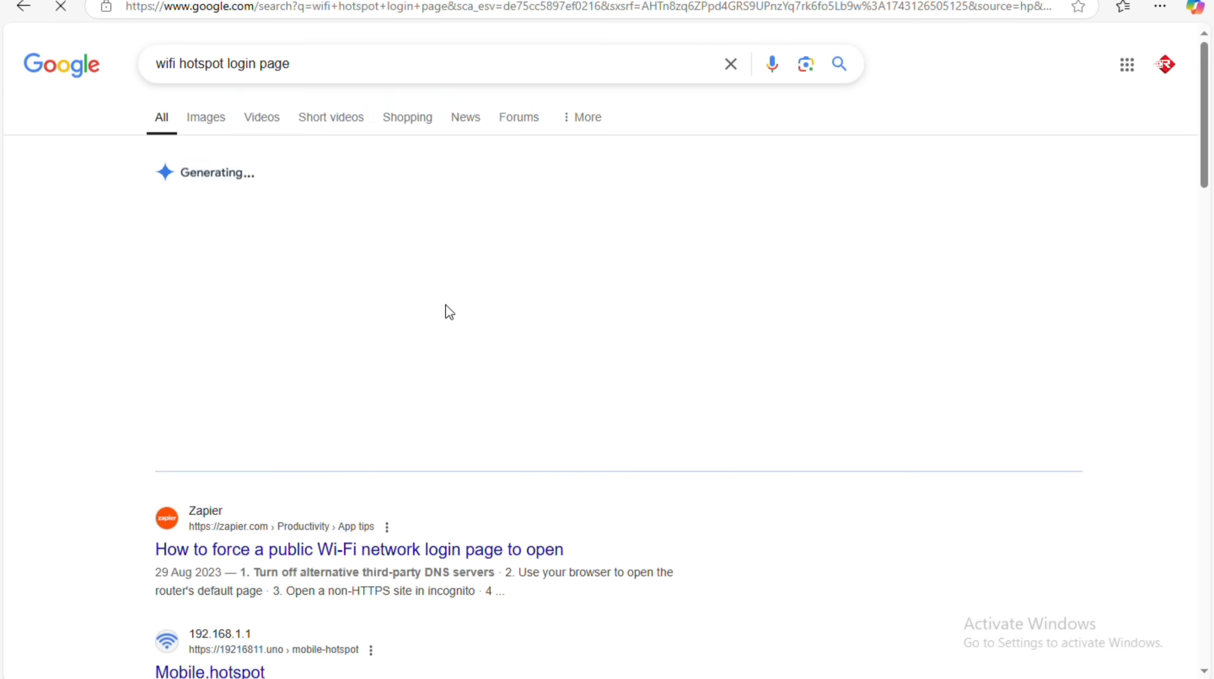
# Switch to image results and open the Mikrotik landing-page image in a new tab.
pyautogui.click(216, 120)
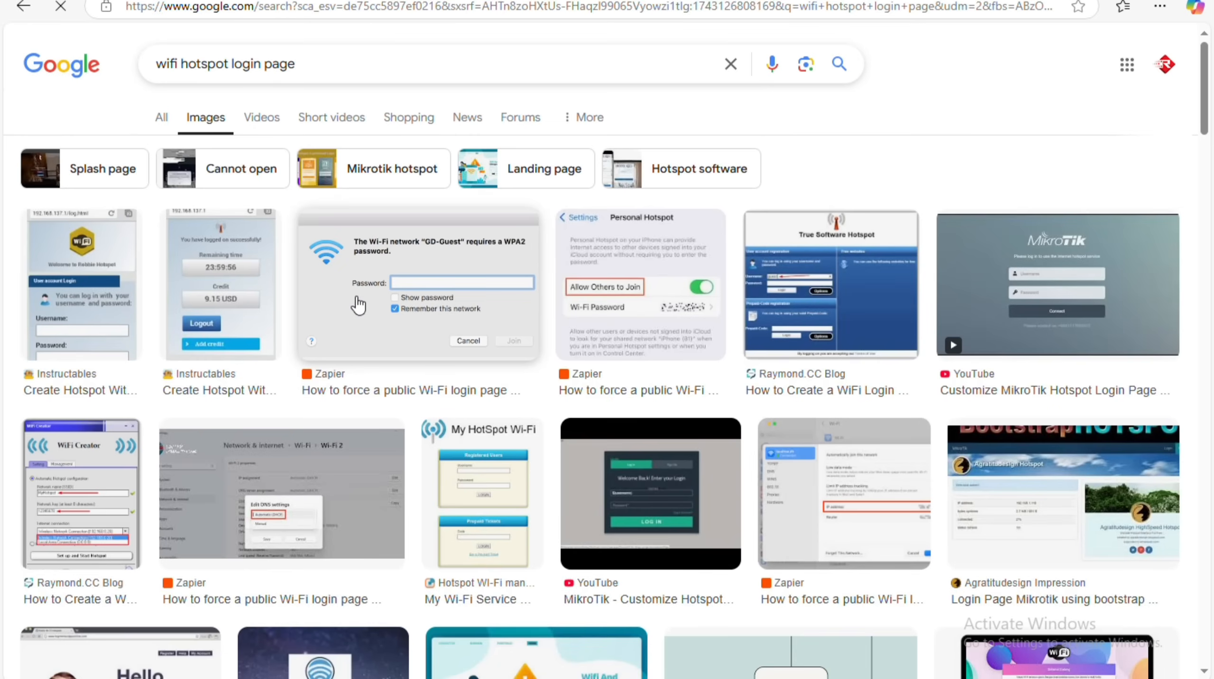
pyautogui.scroll(-1, 645, 402)
pyautogui.scroll(-2, 645, 402)
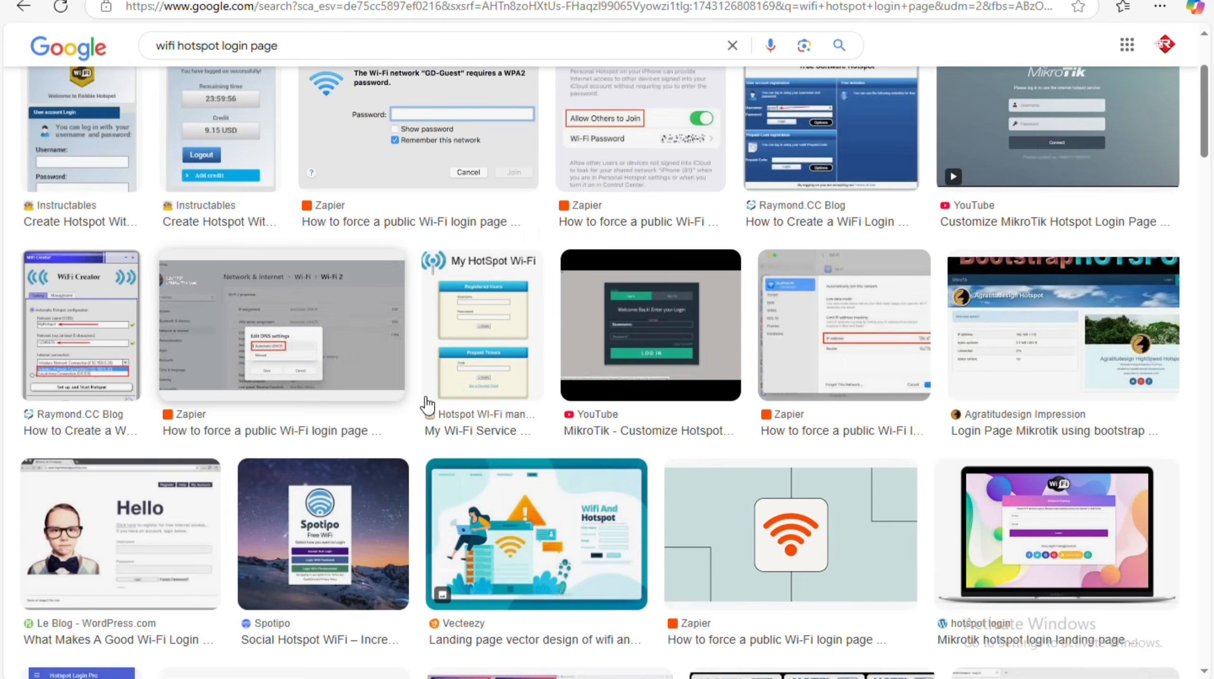
pyautogui.scroll(-3, 426, 405)
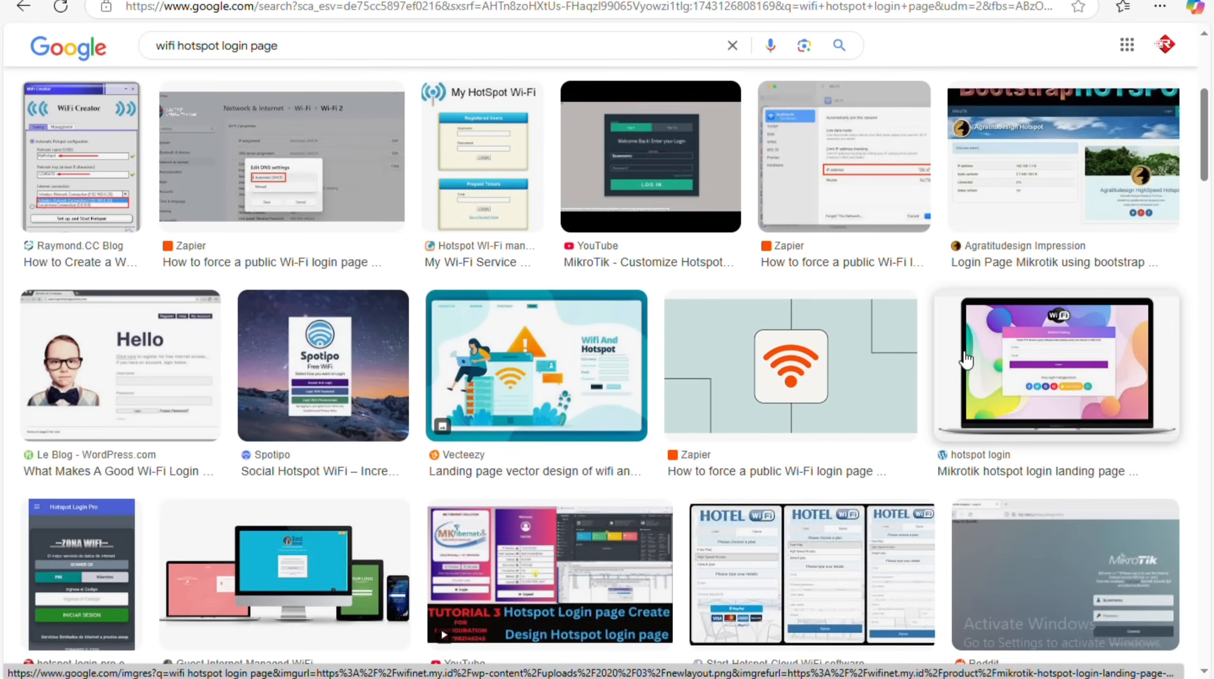
pyautogui.rightClick(1034, 354)
pyautogui.click(848, 221)
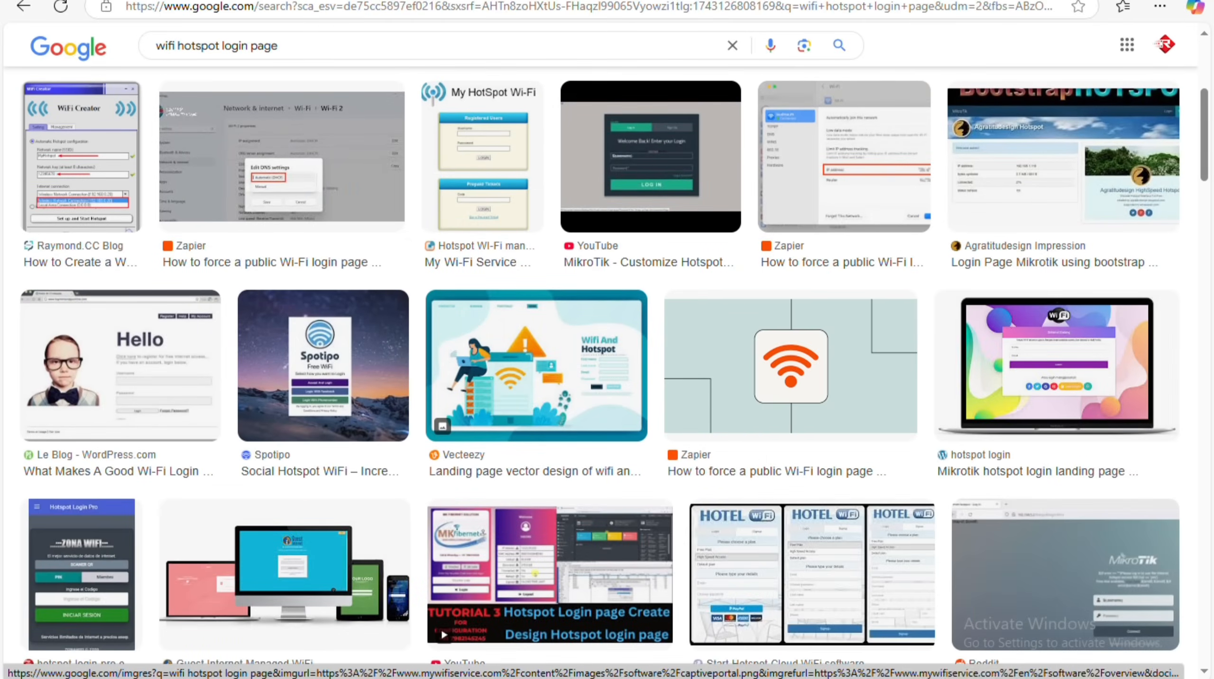
pyautogui.click(395, 1)
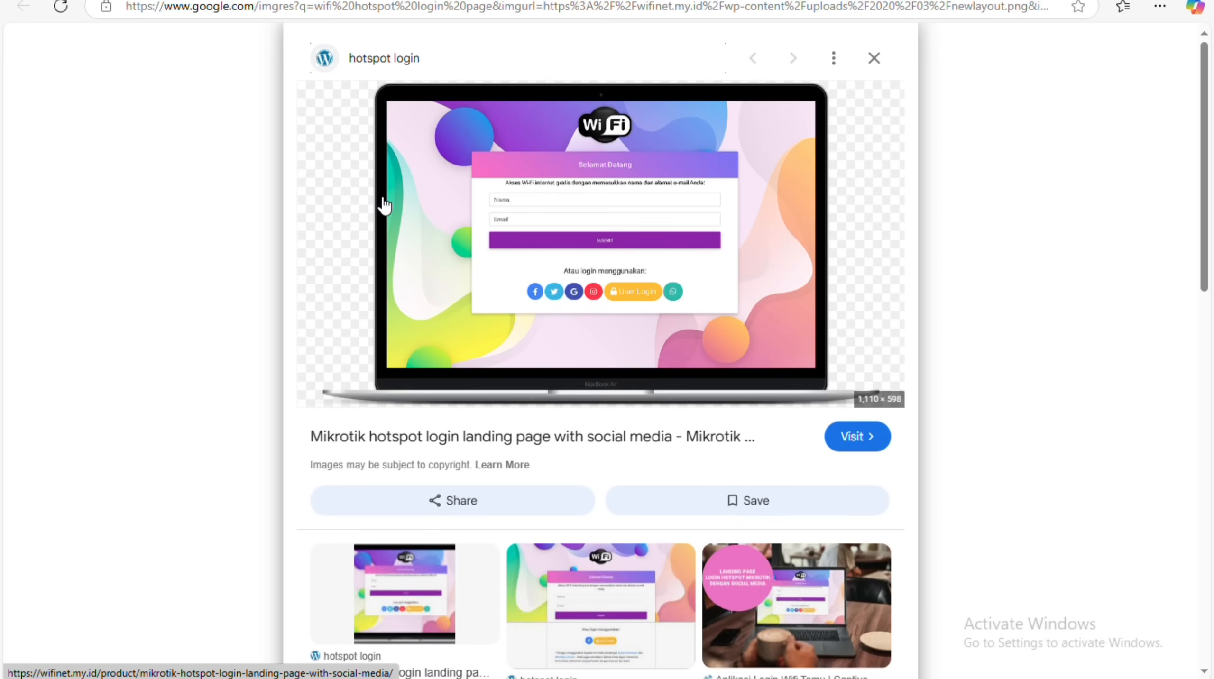
pyautogui.click(457, 2)
# Open the login page tutorial video result in a new tab and glance at it.
pyautogui.scroll(-7, 413, 304)
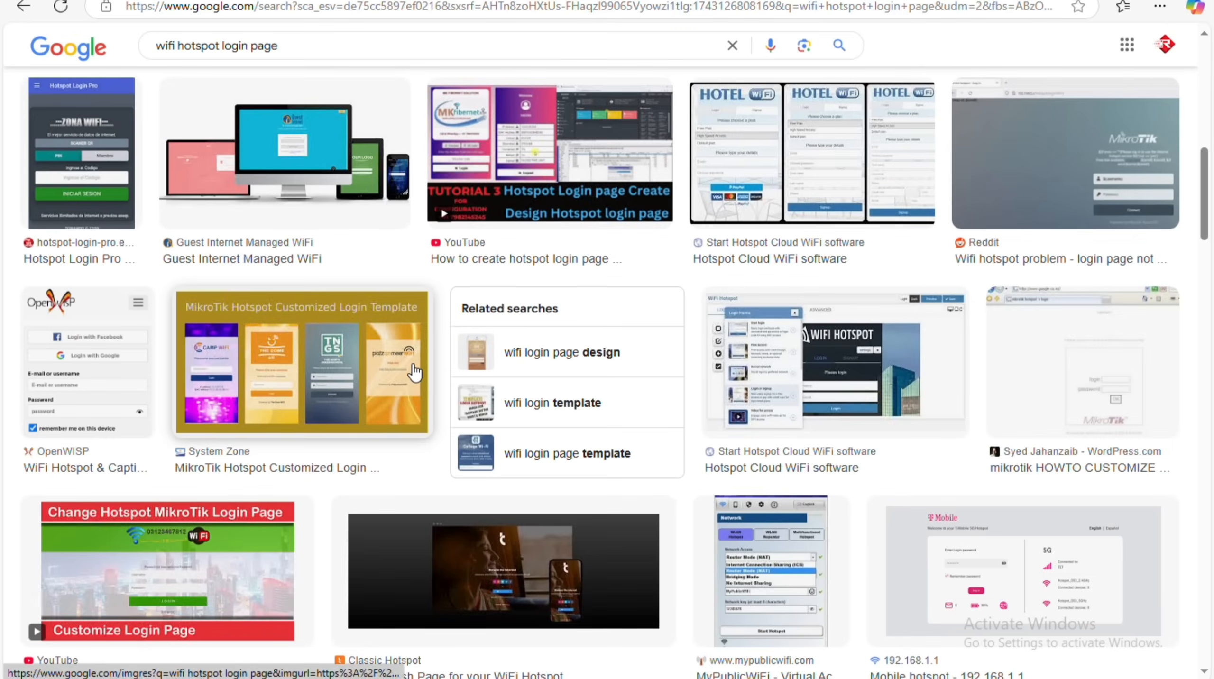
pyautogui.rightClick(481, 101)
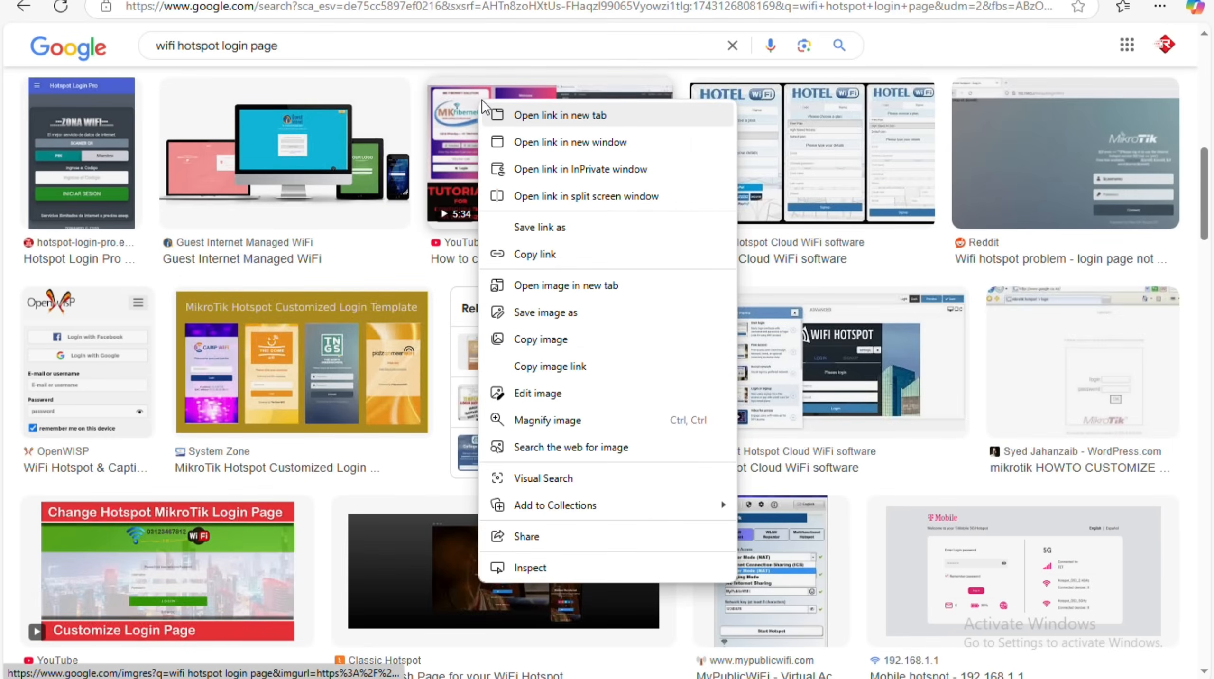
pyautogui.click(491, 111)
pyautogui.click(358, 1)
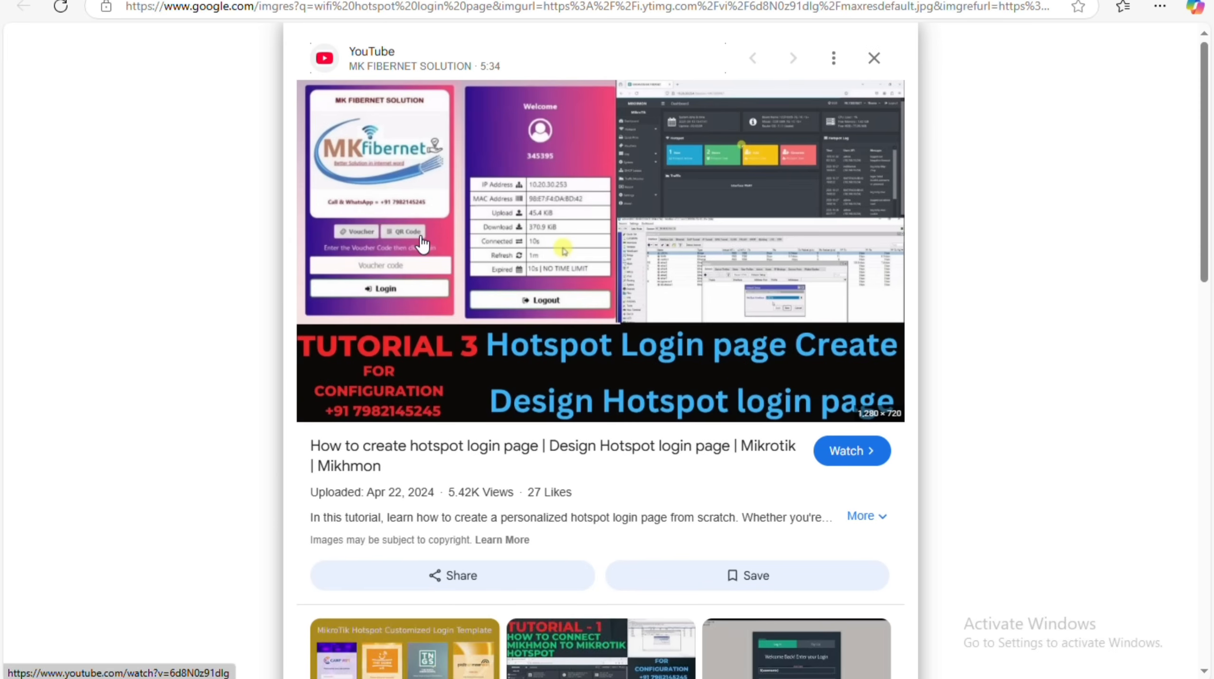
pyautogui.click(383, 1)
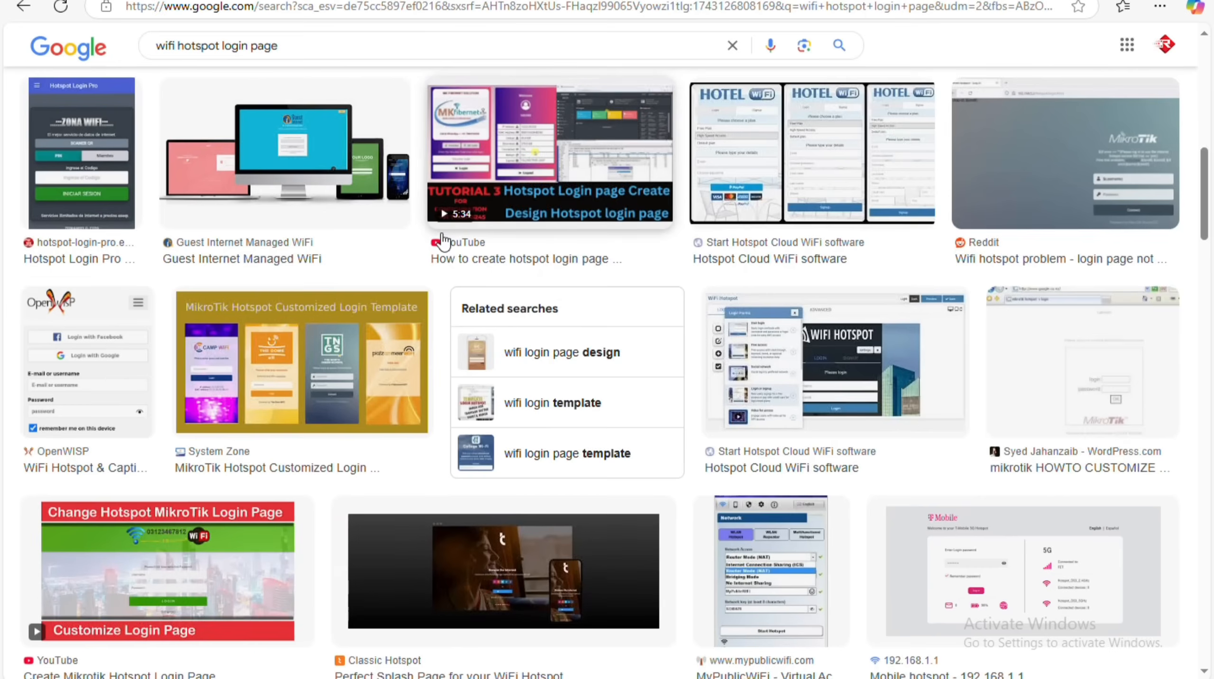
# Skip the MikroTik video and WiFi splash pages results; open the RansNet image in a new tab.
pyautogui.scroll(-5, 477, 300)
pyautogui.rightClick(134, 186)
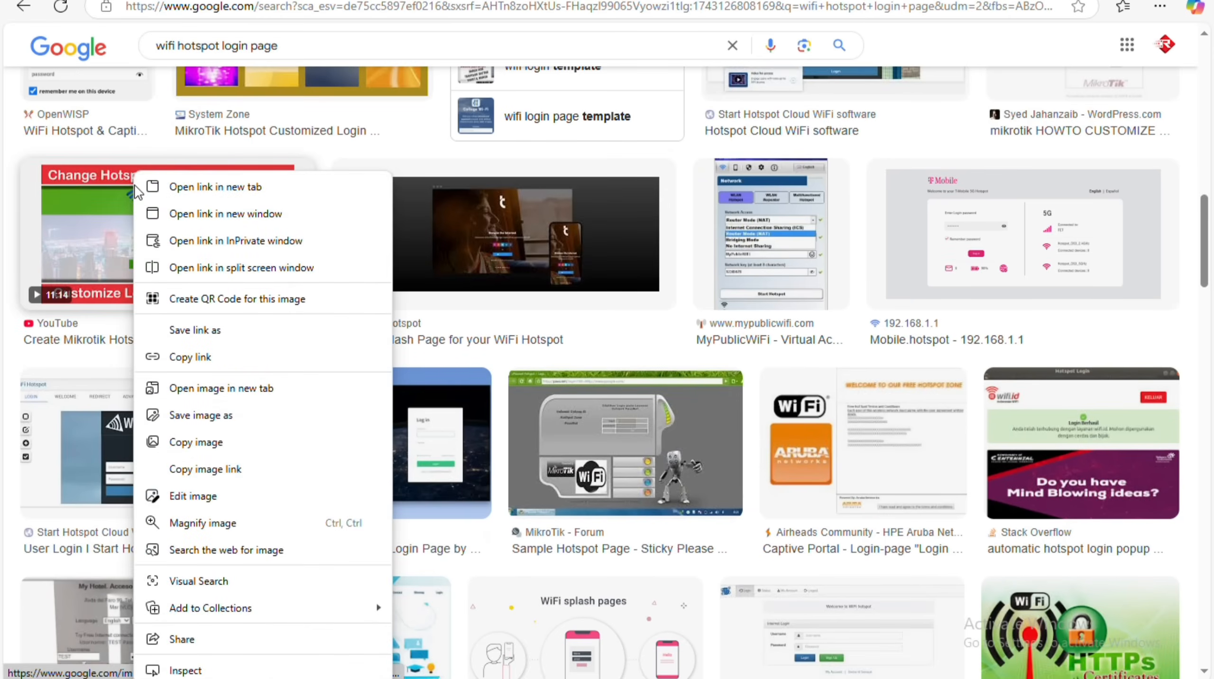
pyautogui.press('Escape')
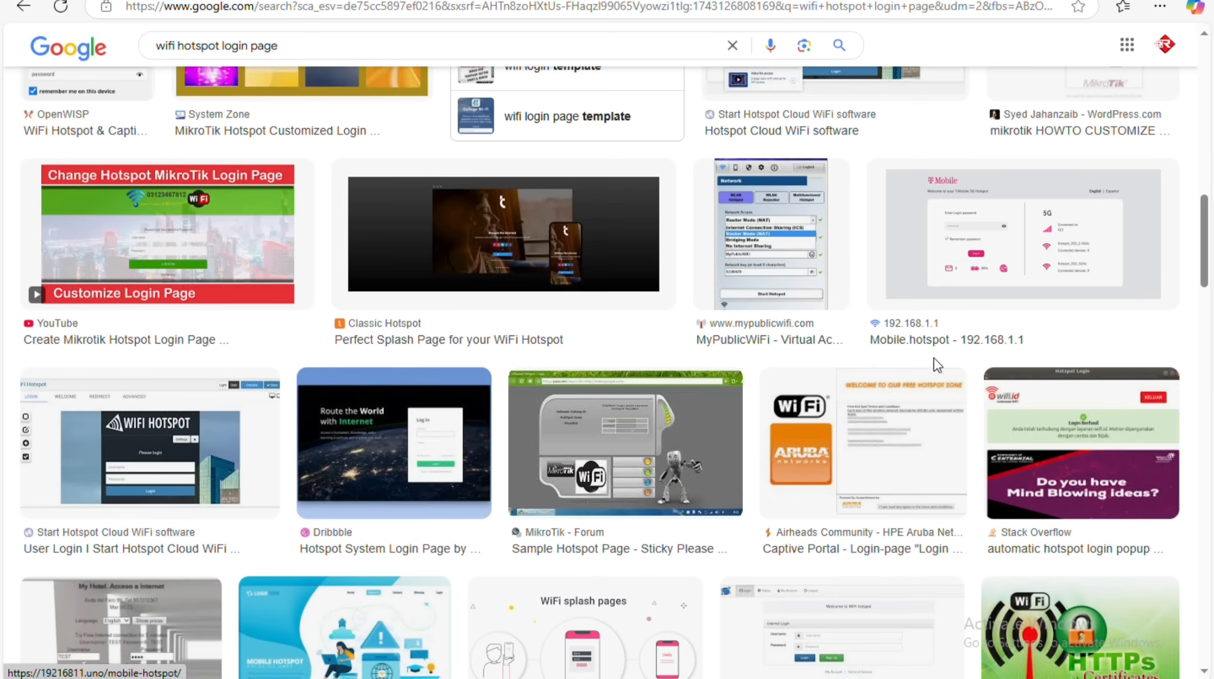
pyautogui.scroll(-7, 681, 386)
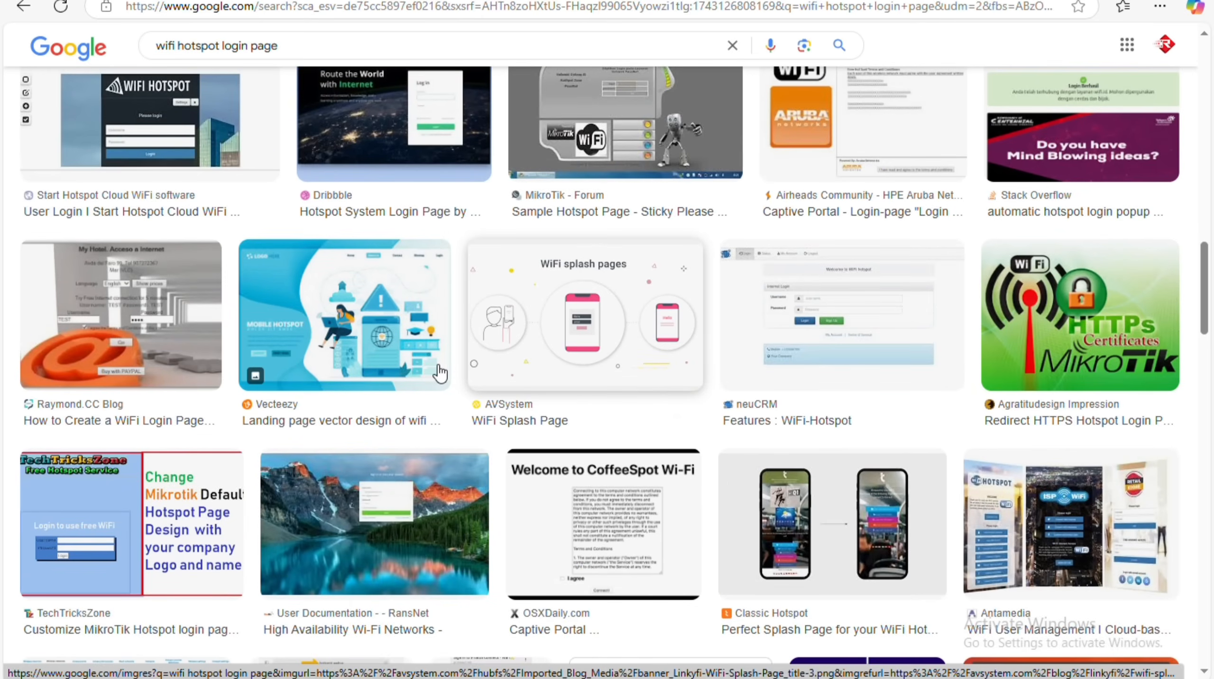
pyautogui.rightClick(584, 276)
pyautogui.press('Escape')
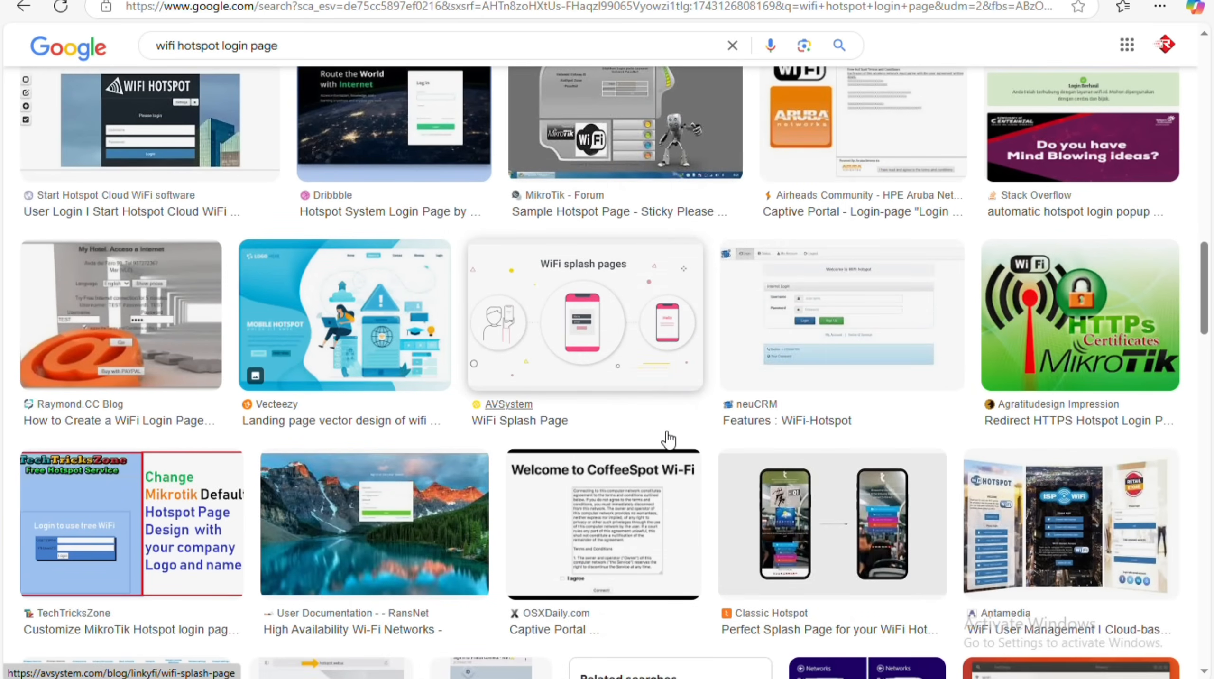
pyautogui.scroll(-5, 665, 434)
pyautogui.rightClick(381, 226)
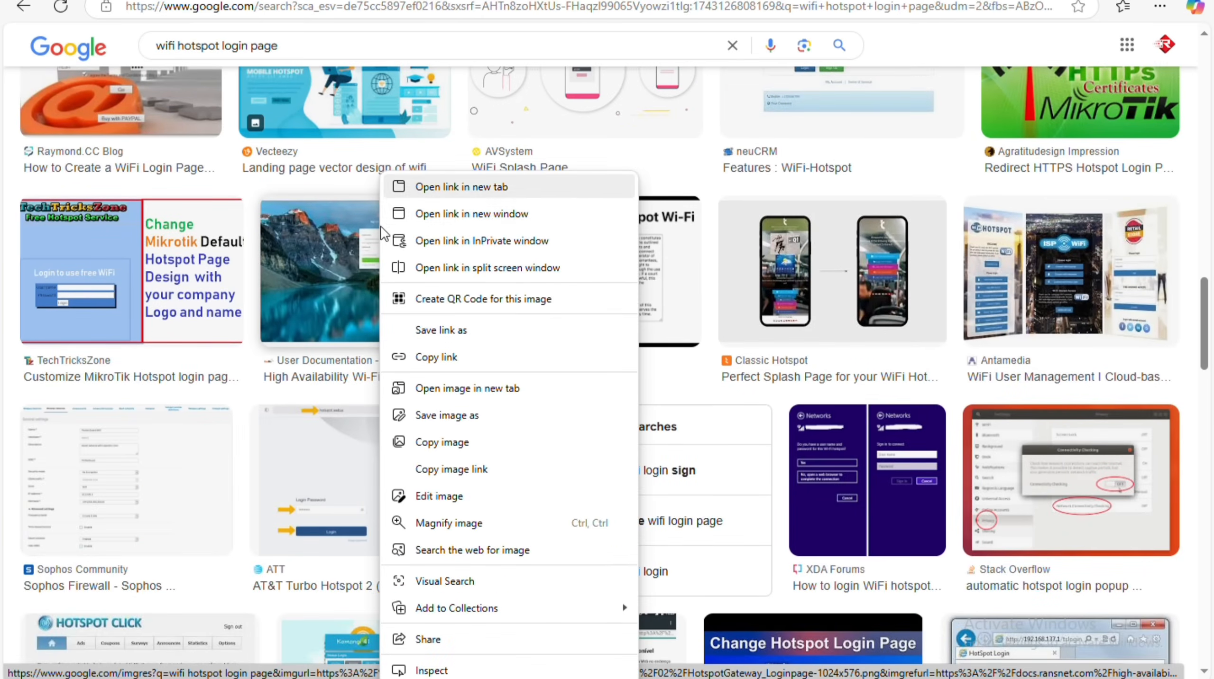
pyautogui.click(436, 188)
# Preview the Facebook Free Hotspot, Teltonika and MikroTik captive portal login images.
pyautogui.scroll(-4, 585, 359)
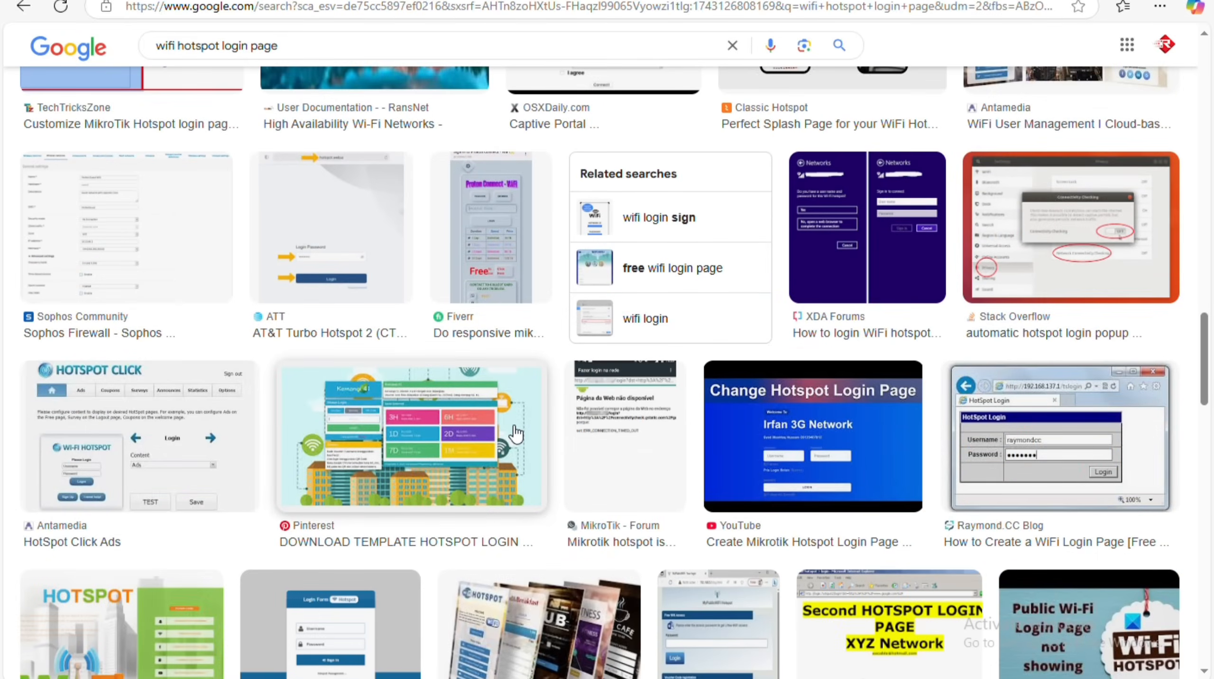
pyautogui.scroll(-3, 425, 351)
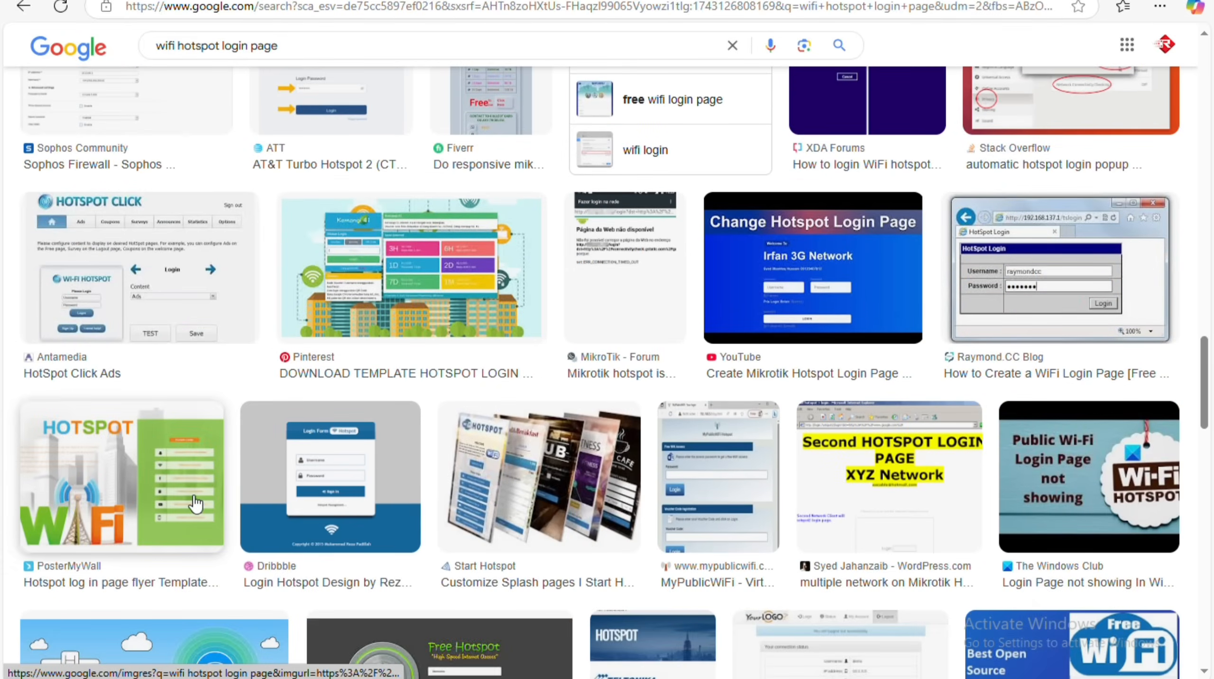
pyautogui.scroll(-5, 371, 351)
pyautogui.rightClick(326, 187)
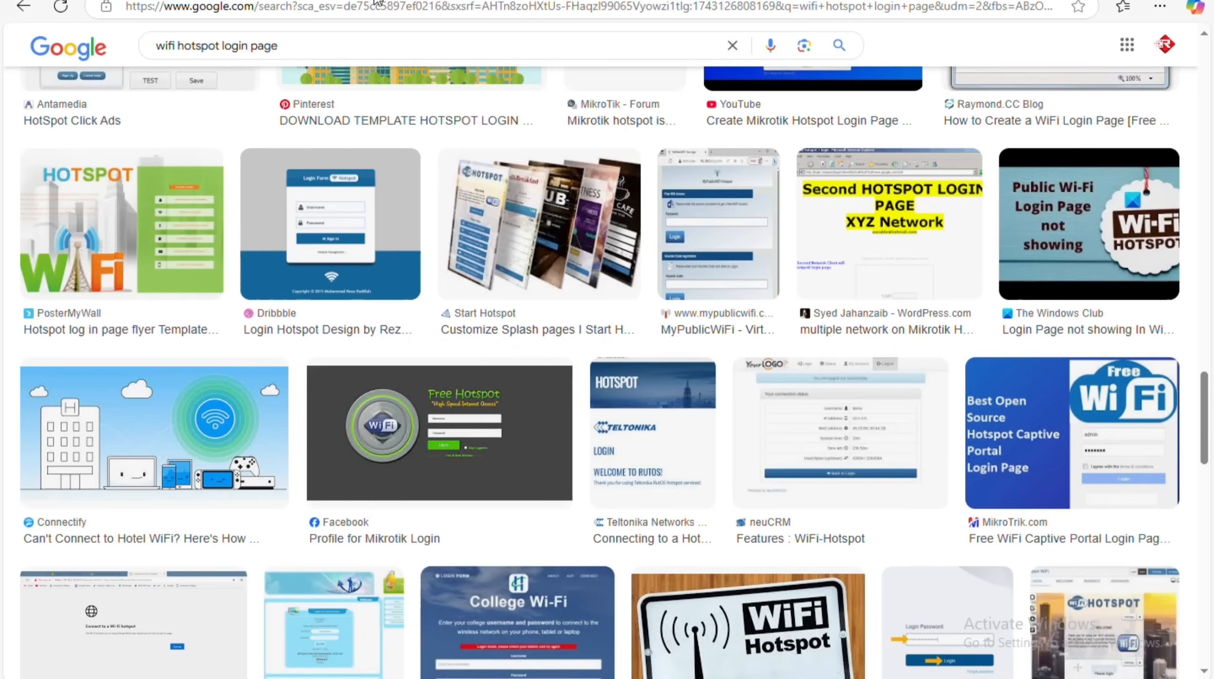
pyautogui.click(403, 410)
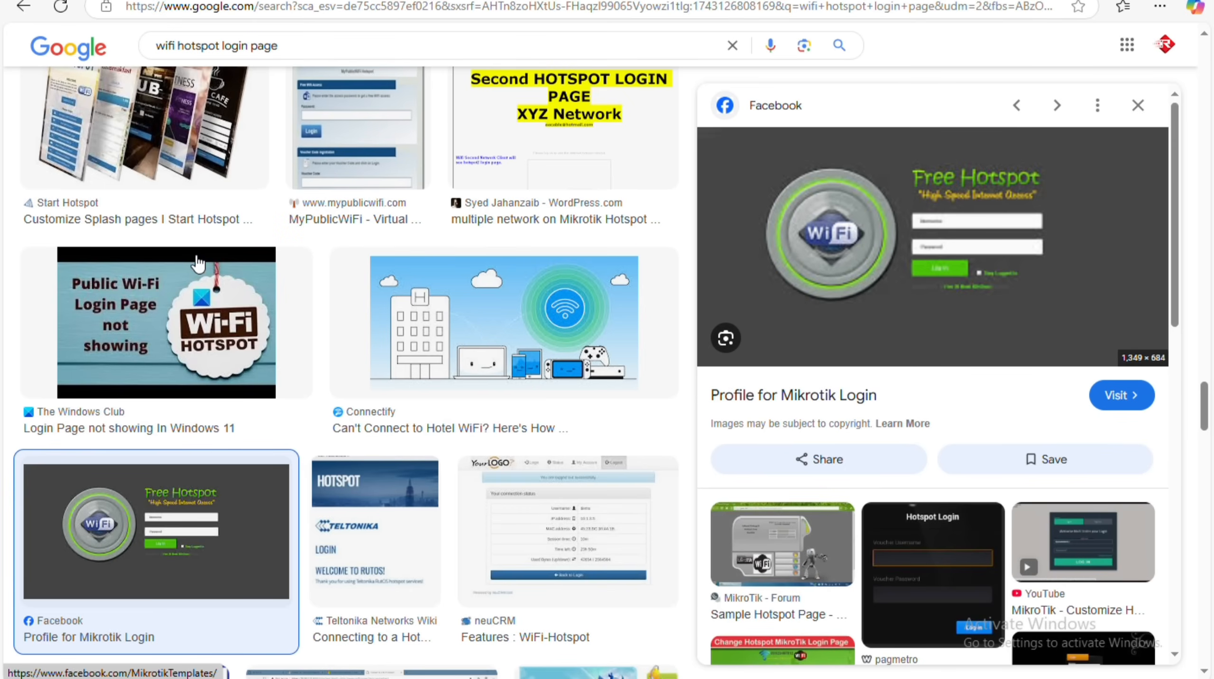
pyautogui.scroll(-3, 456, 485)
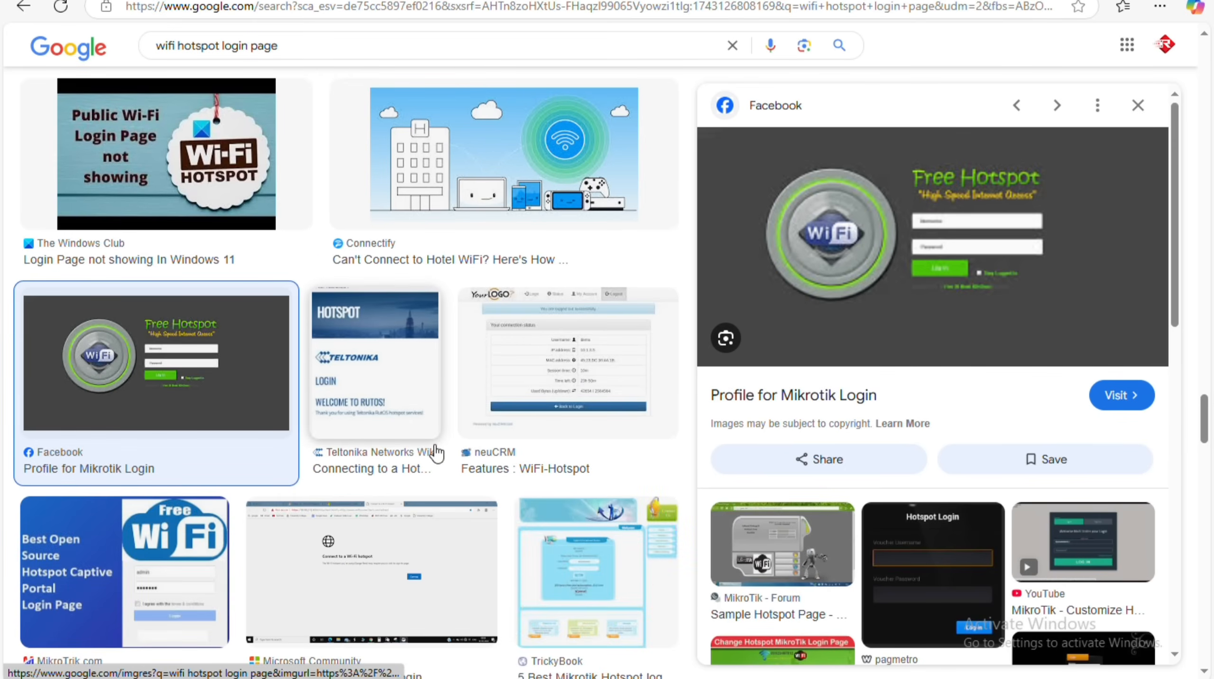
pyautogui.click(385, 361)
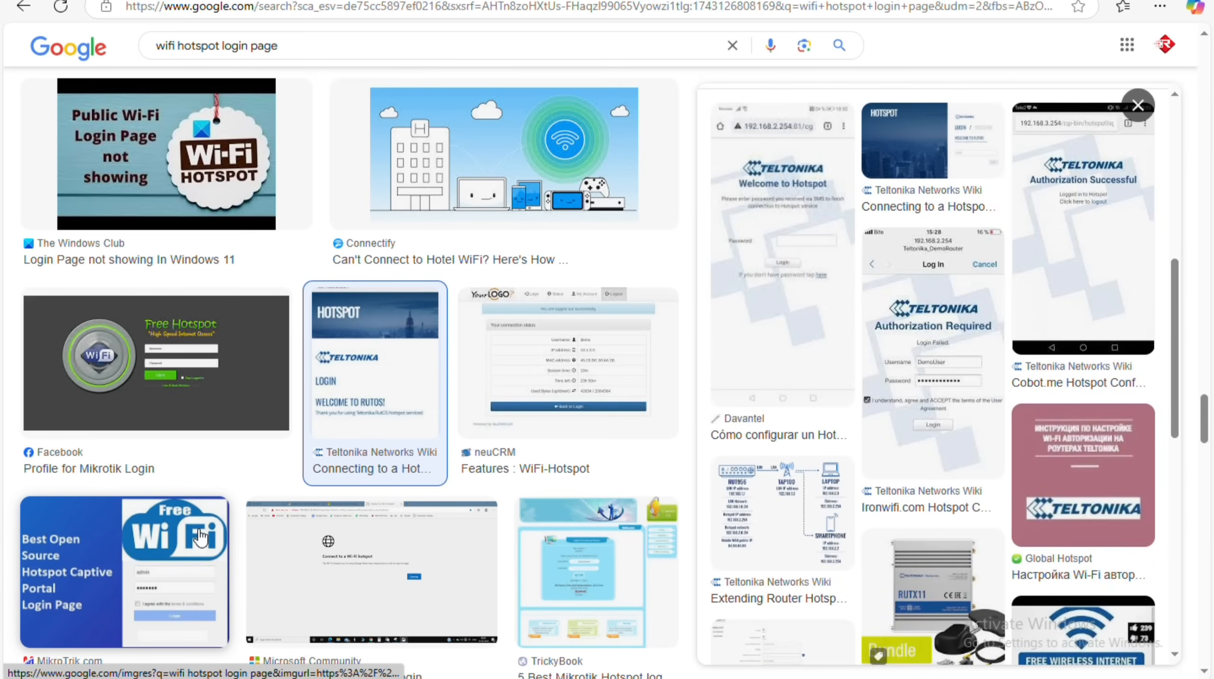
pyautogui.click(130, 591)
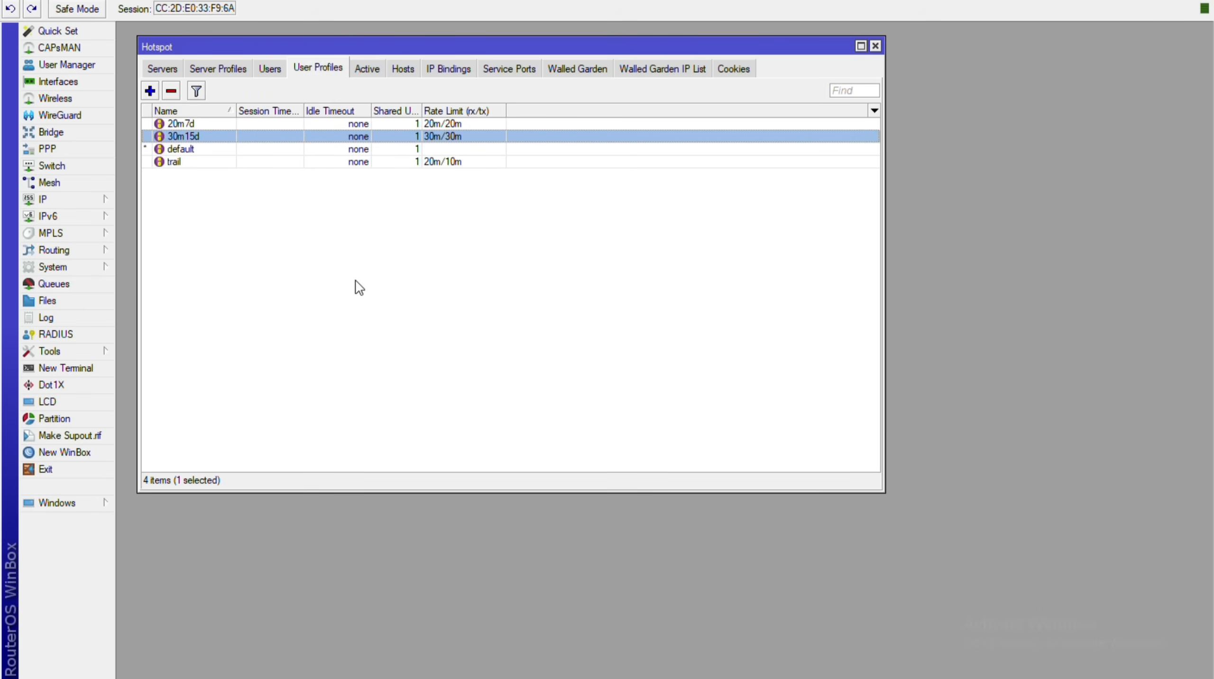
# Step through the Hotspot tabs from Active and Hosts to Walled Garden and back to the logged-in user.
pyautogui.press('Right')
pyautogui.press('Right')
pyautogui.press('Right')
pyautogui.press('Right')
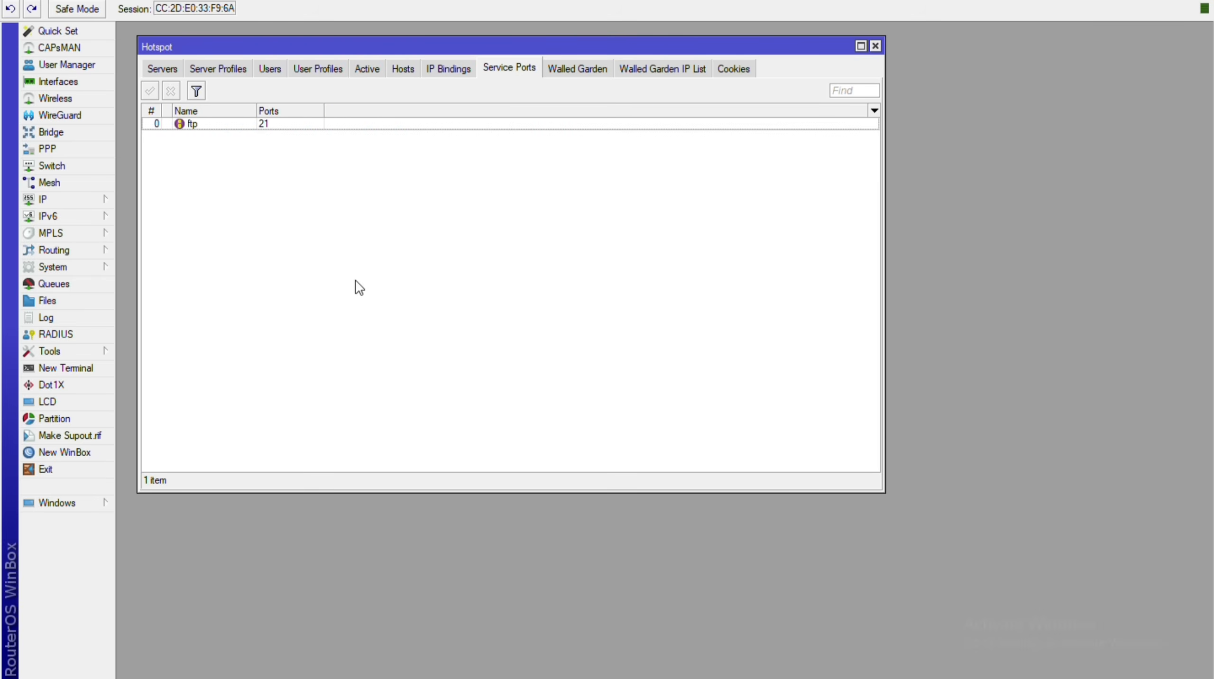
pyautogui.press('Right')
pyautogui.press('Right')
pyautogui.press('Right')
pyautogui.press('Left')
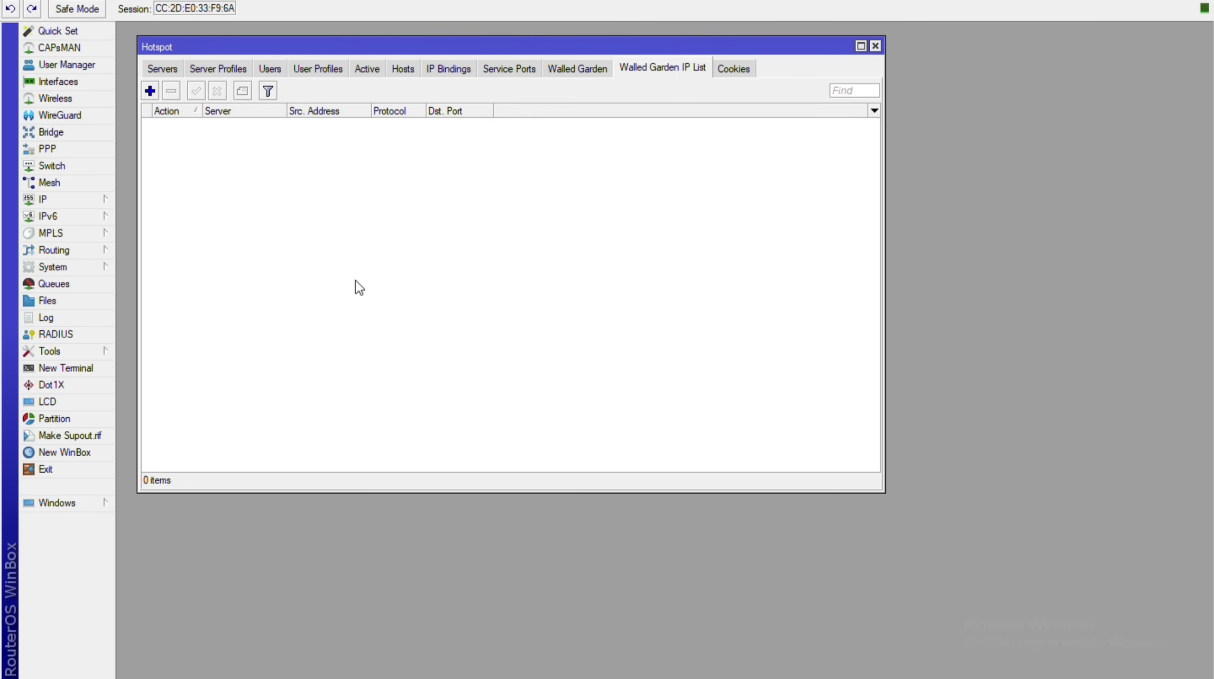
pyautogui.press('Left')
pyautogui.press('Left')
pyautogui.press('Left')
pyautogui.press('Left')
pyautogui.press('Left')
pyautogui.press('Left')
pyautogui.press('Left')
pyautogui.press('Left')
pyautogui.press('Left')
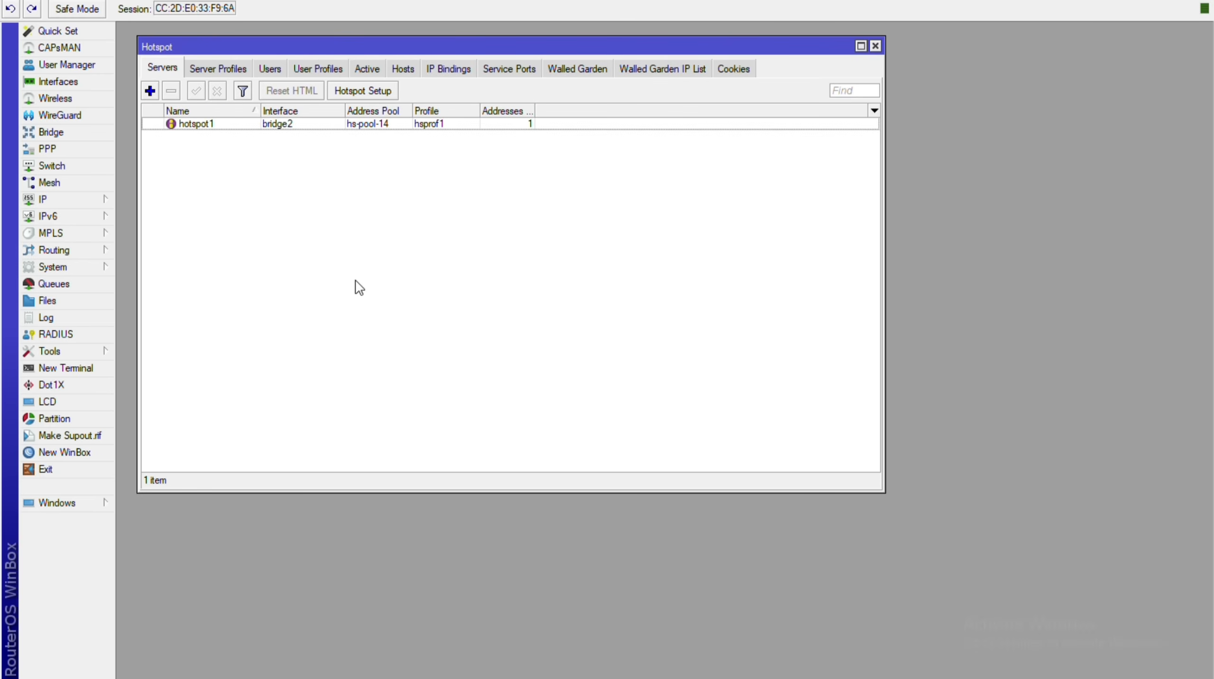
pyautogui.press('Right')
pyautogui.press('Right')
pyautogui.press('Right')
pyautogui.press('Right')
pyautogui.press('Right')
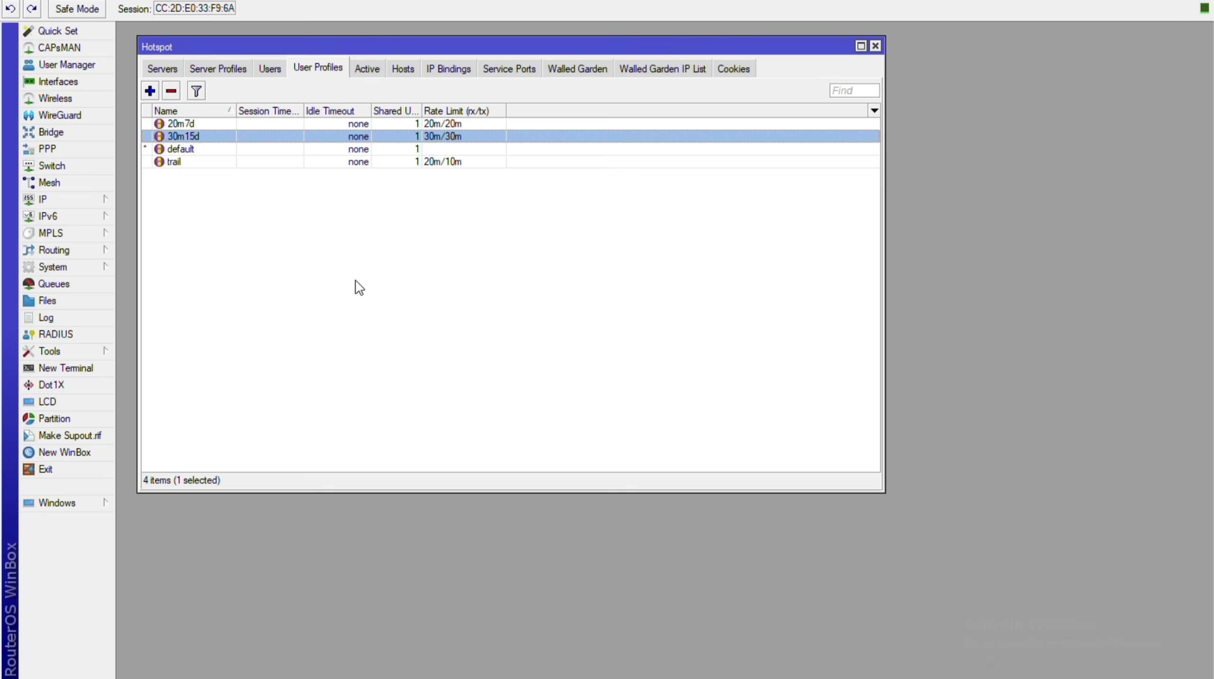
pyautogui.press('Left')
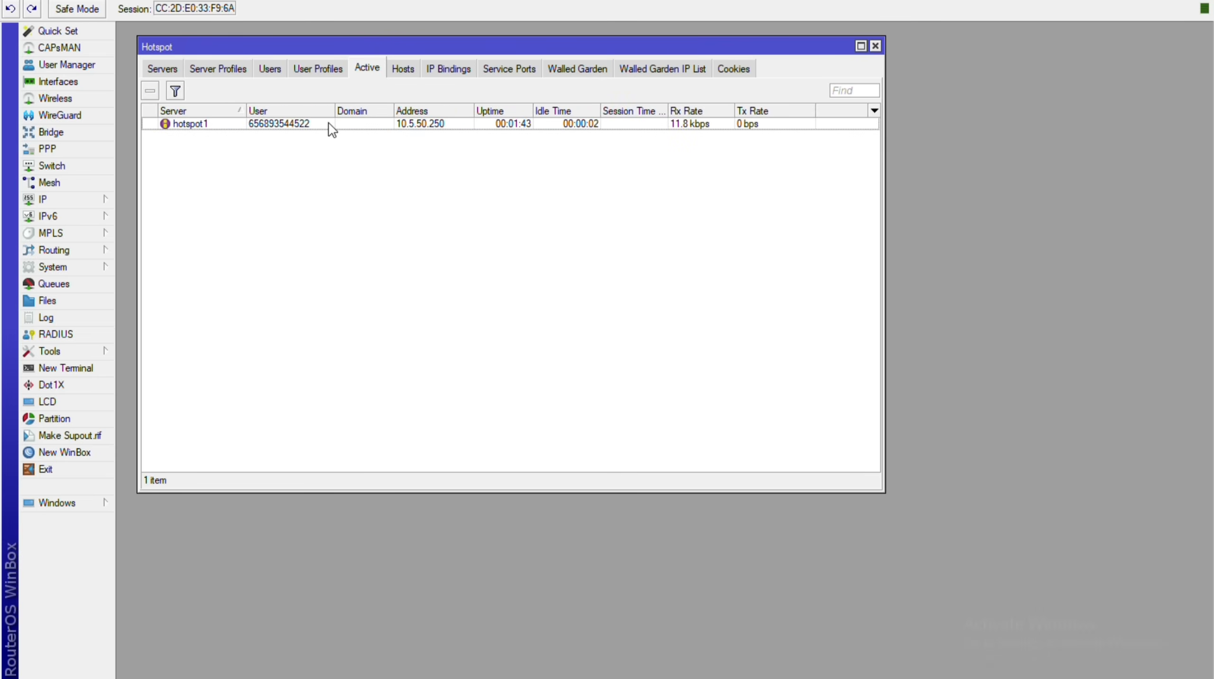
# Revisit bindings, service ports and walled garden, ending on Server Profiles with hsprof1 using redwifi.in.
pyautogui.press('Right')
pyautogui.press('Right')
pyautogui.press('Right')
pyautogui.press('Right')
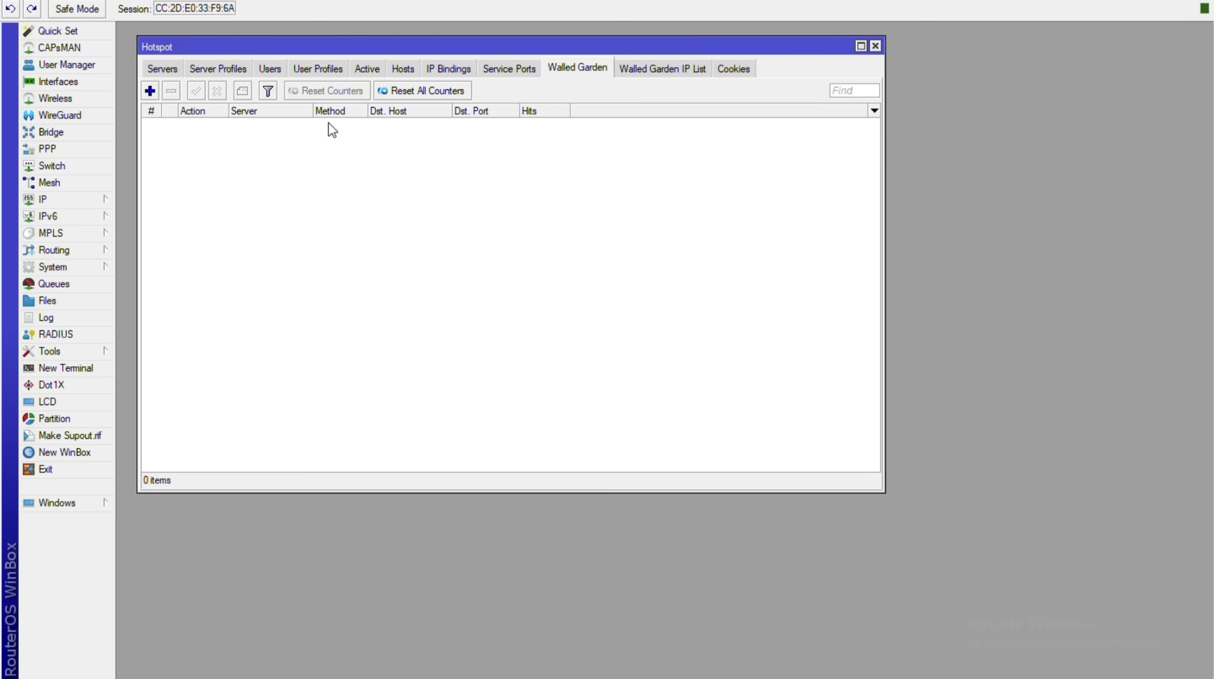
pyautogui.press('Right')
pyautogui.press('Left')
pyautogui.press('Left')
pyautogui.press('Left')
pyautogui.press('Left')
pyautogui.press('Left')
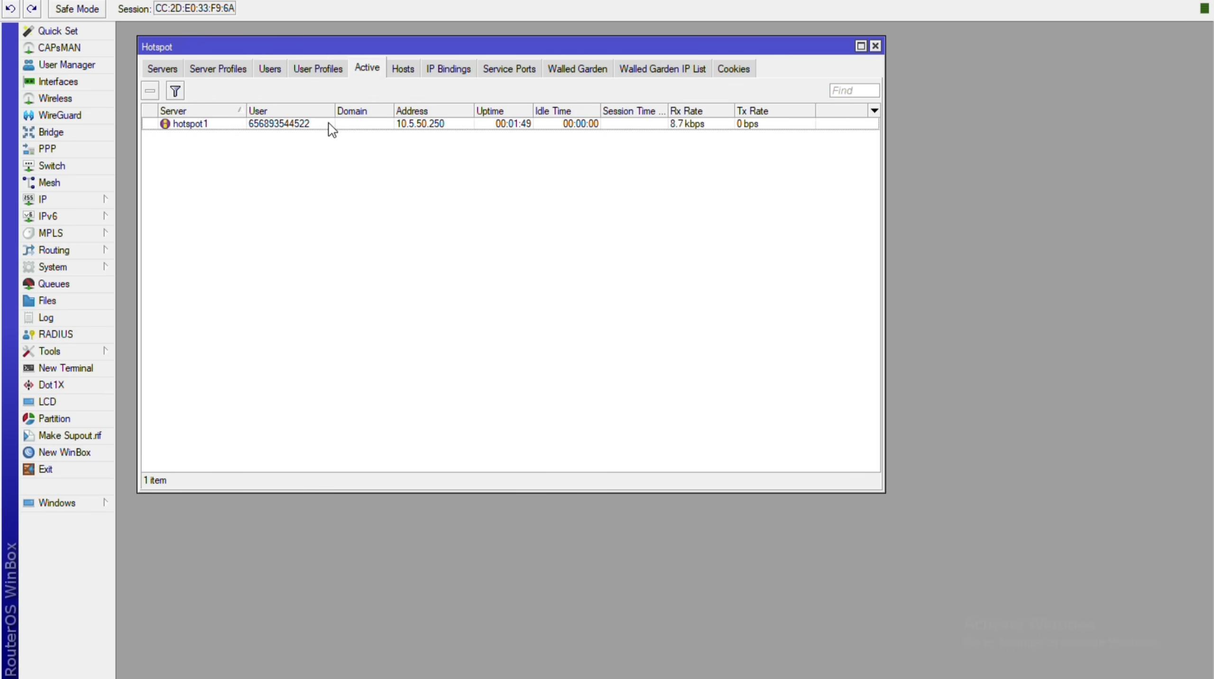
pyautogui.press('Left')
pyautogui.press('Left')
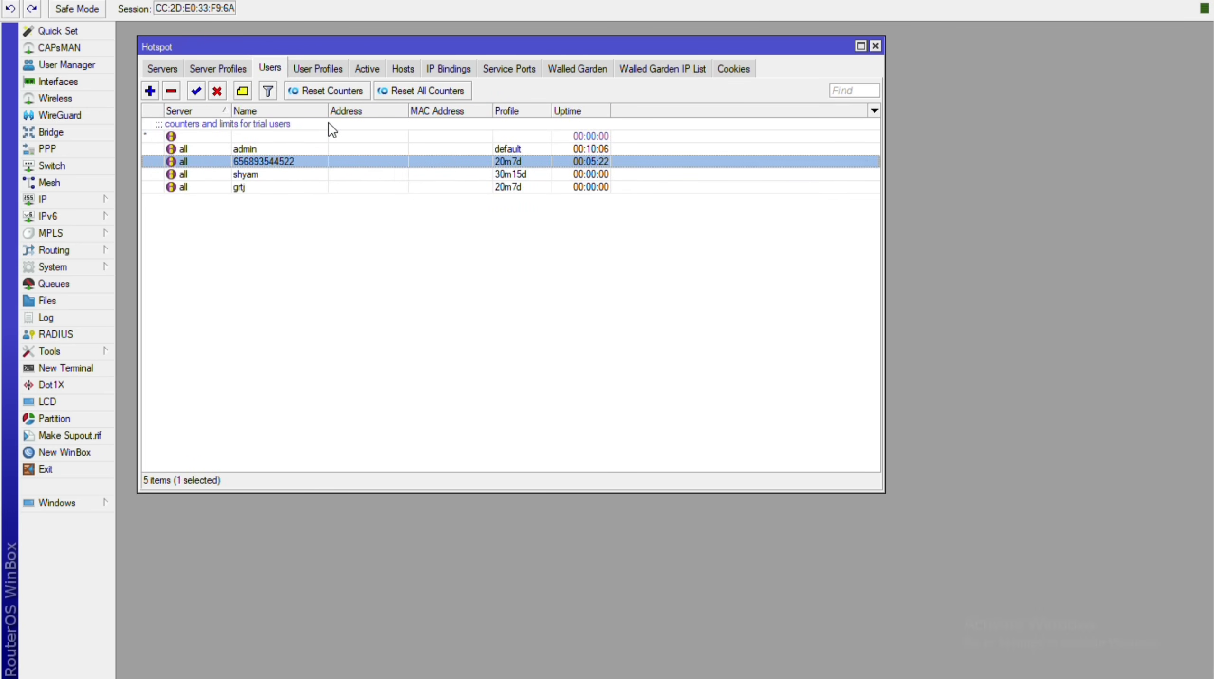
pyautogui.press('Left')
pyautogui.press('Left')
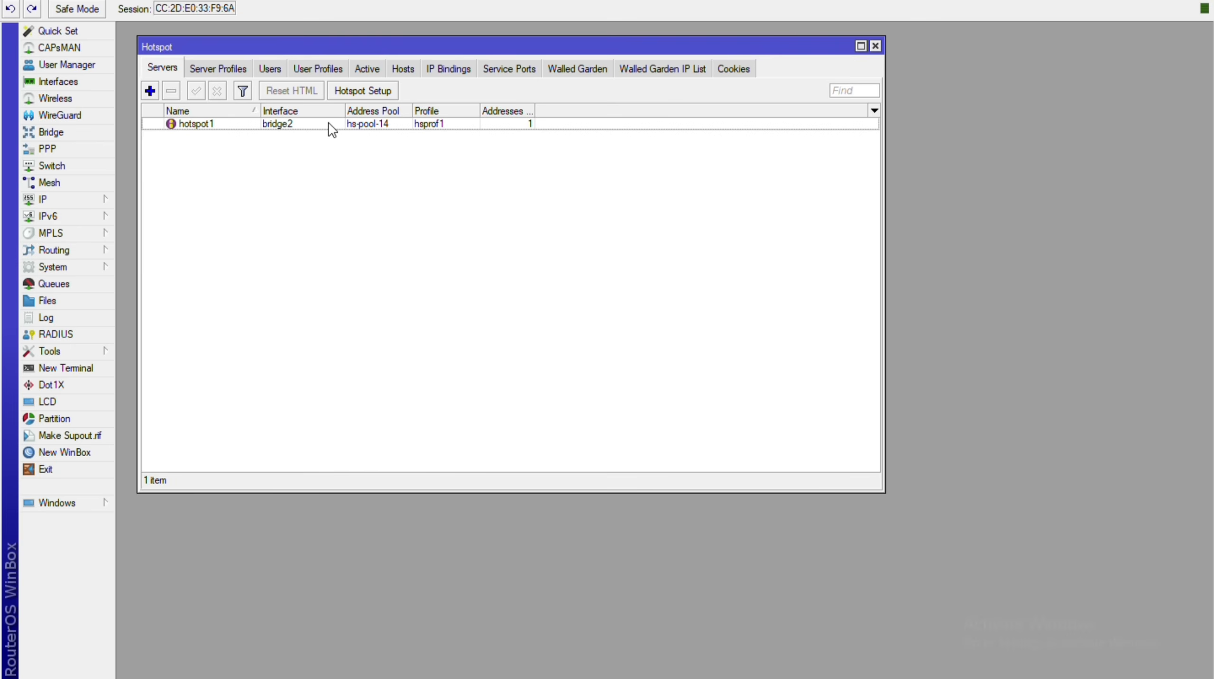
pyautogui.press('Right')
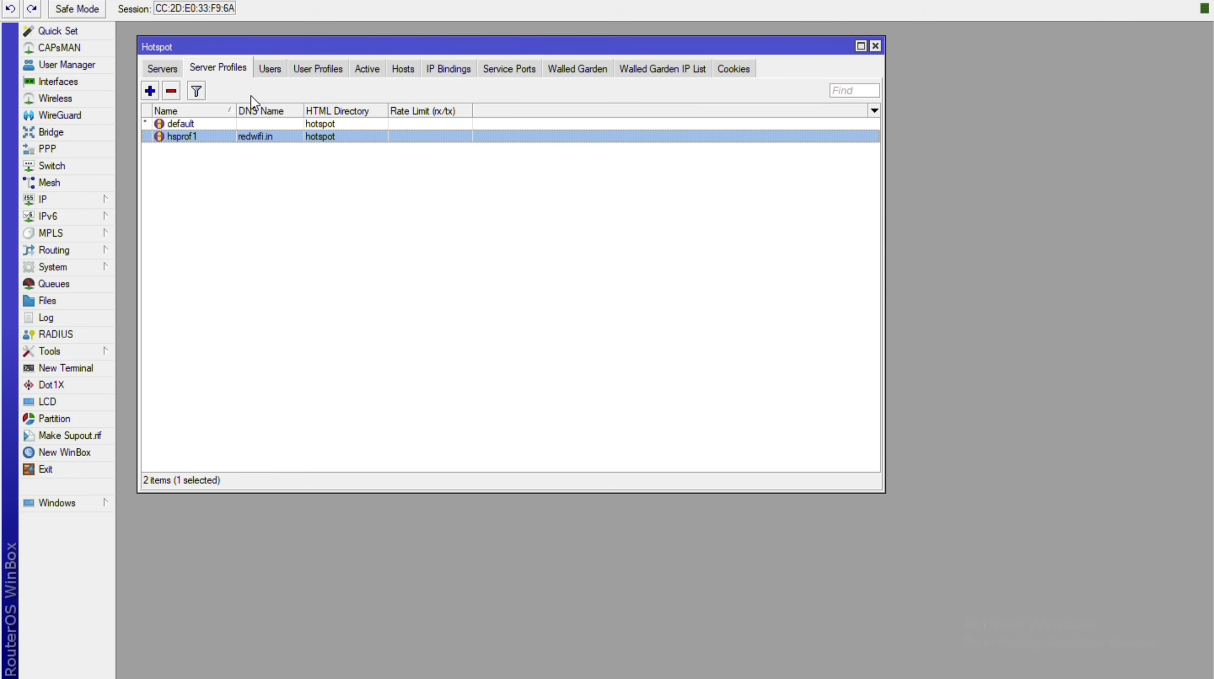
# Arrow through Servers, User Profiles, Active, Hosts, IP Bindings and Service Ports to Walled Garden IP List.
pyautogui.press('Left')
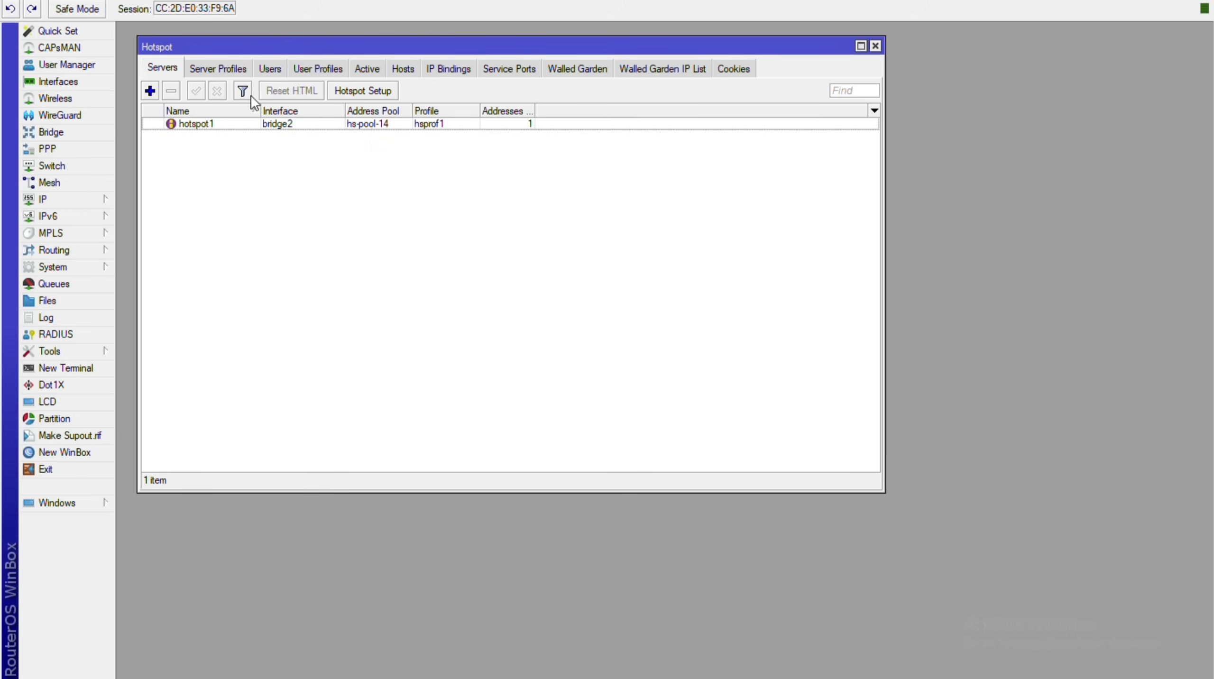
pyautogui.press('Right')
pyautogui.press('Right')
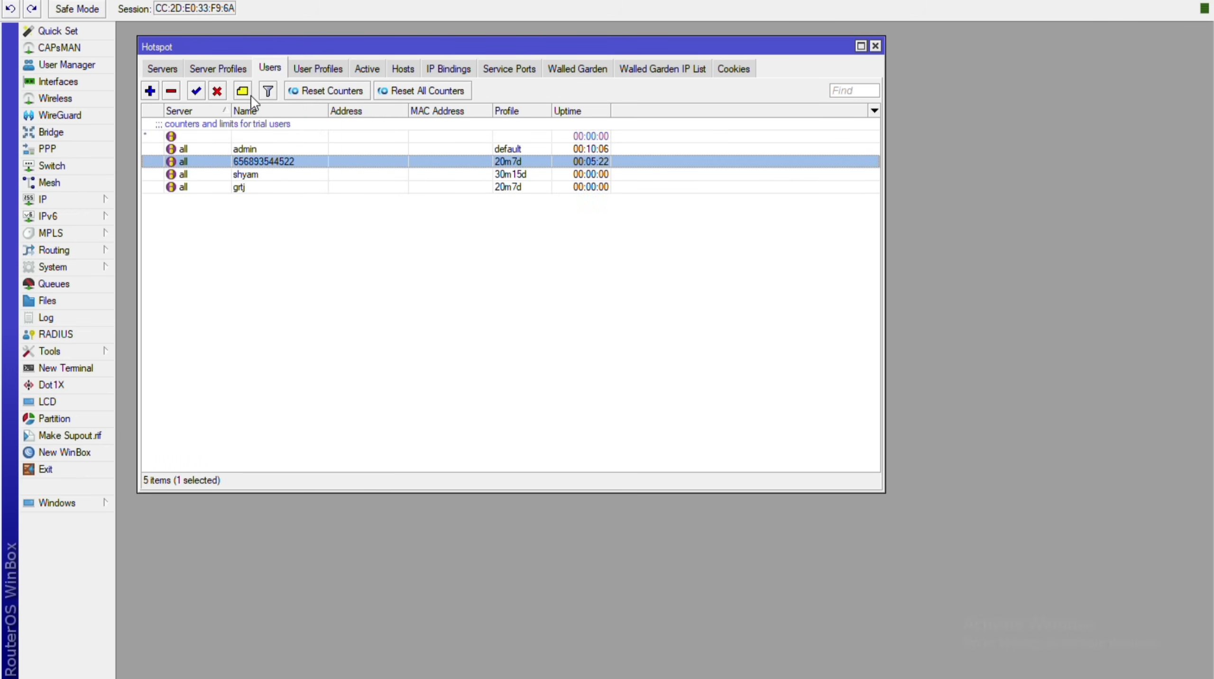
pyautogui.press('Right')
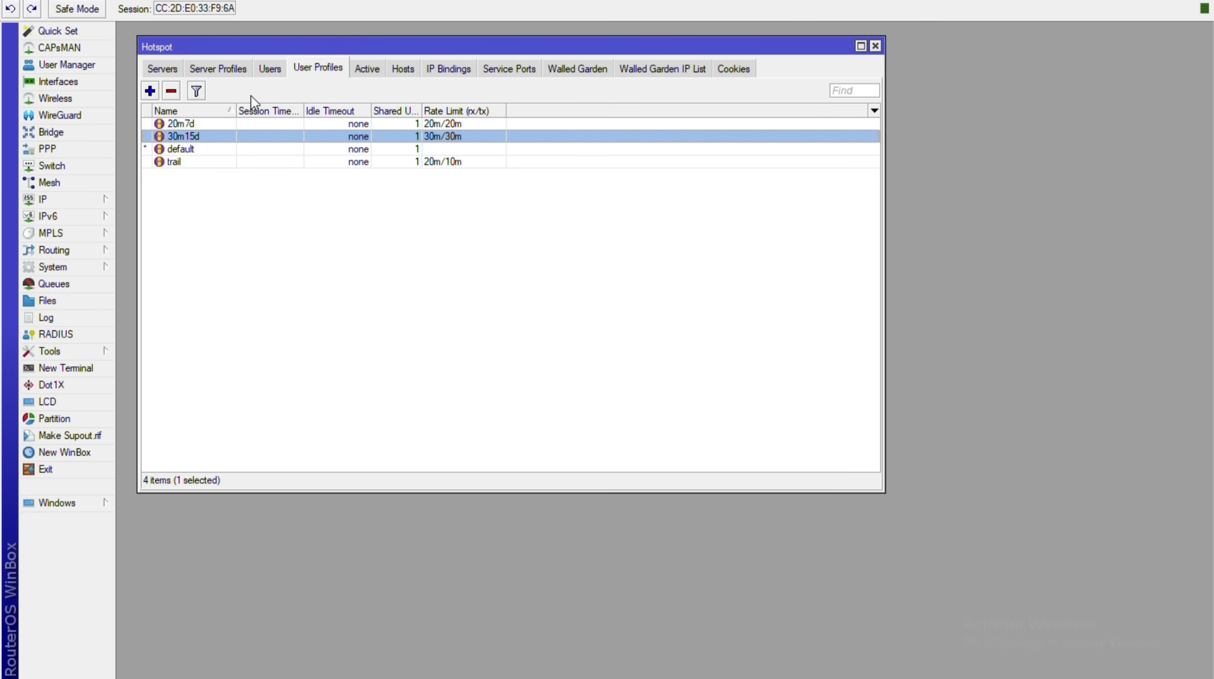
pyautogui.press('Right')
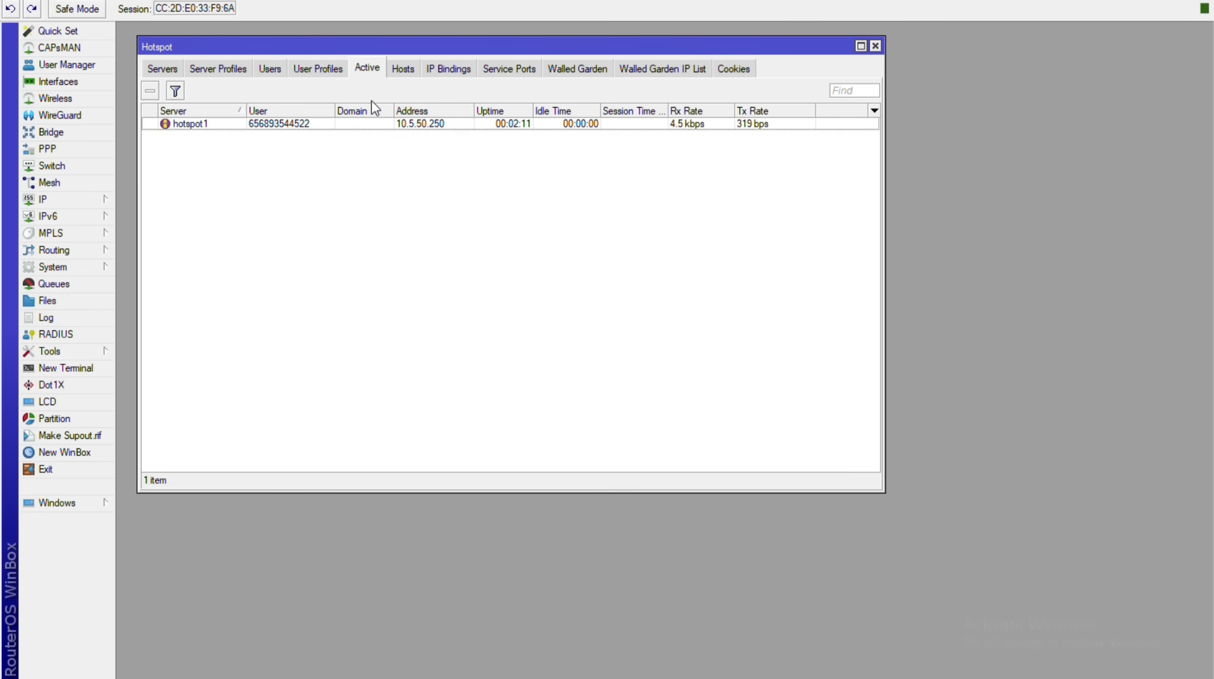
pyautogui.press('Right')
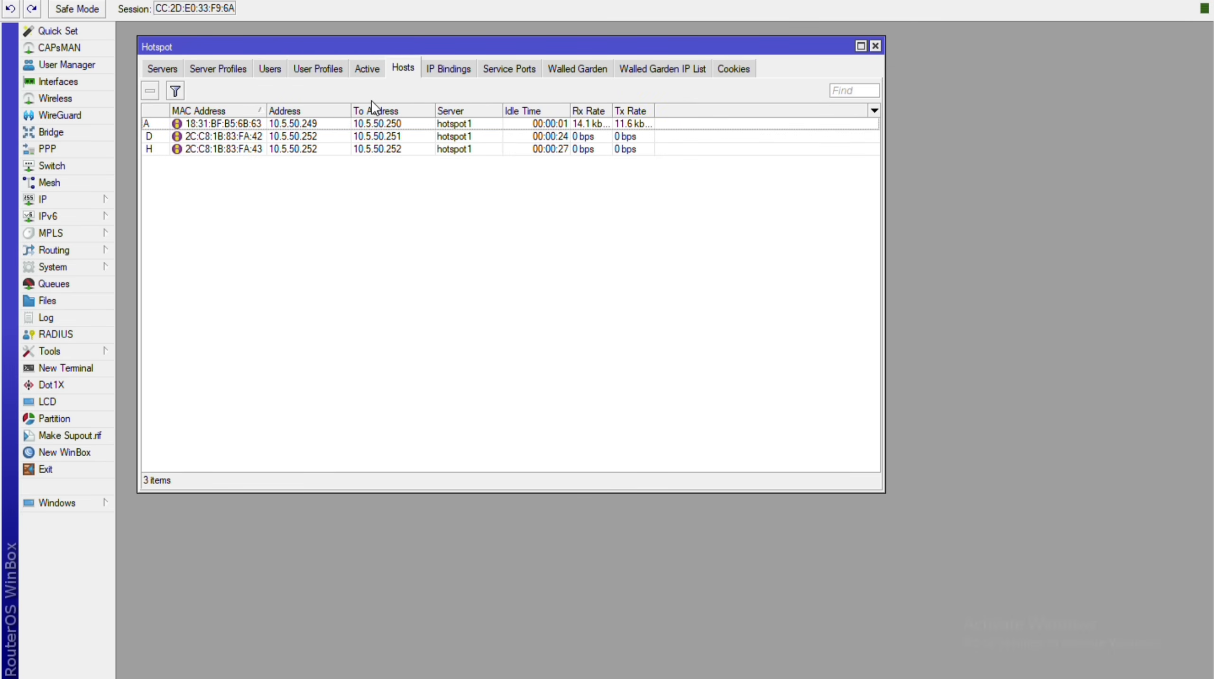
pyautogui.press('Right')
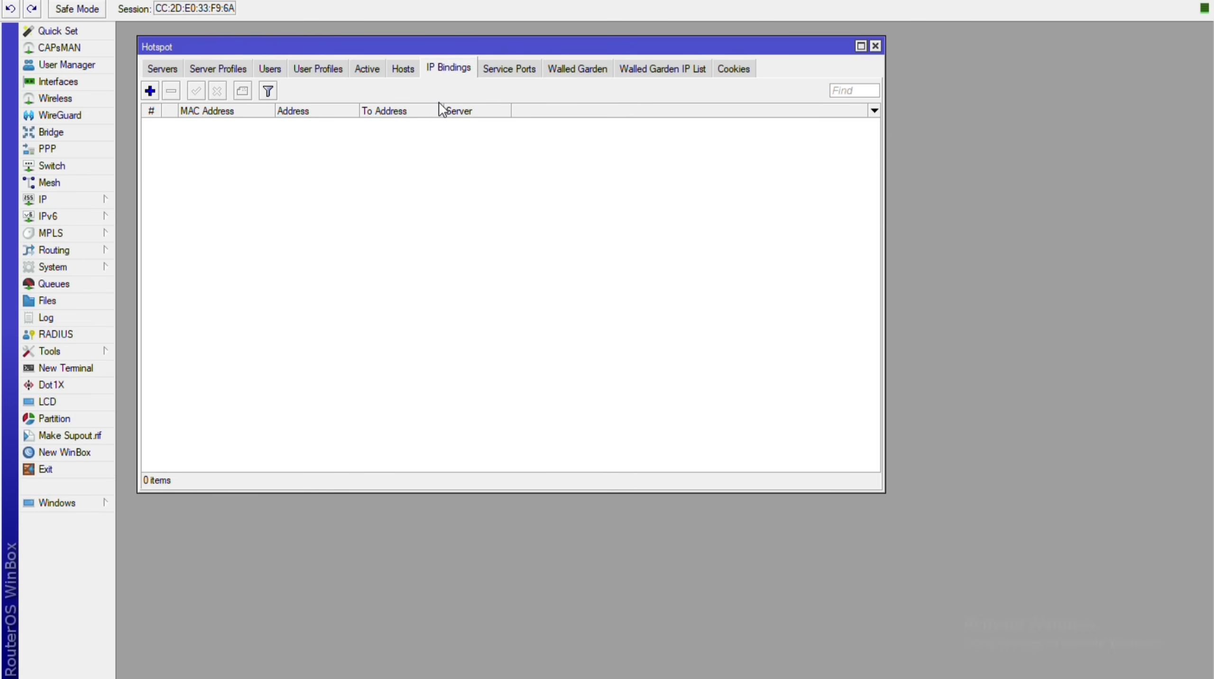
pyautogui.press('Right')
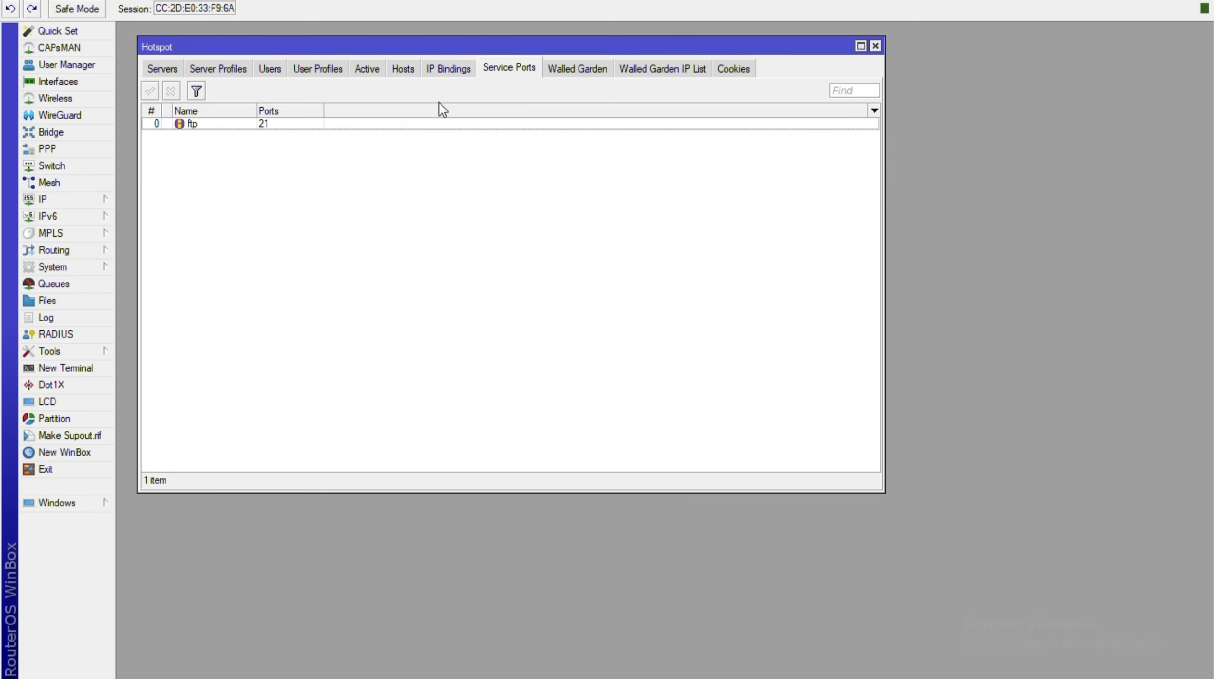
pyautogui.press('Right')
pyautogui.press('Right')
pyautogui.press('Right')
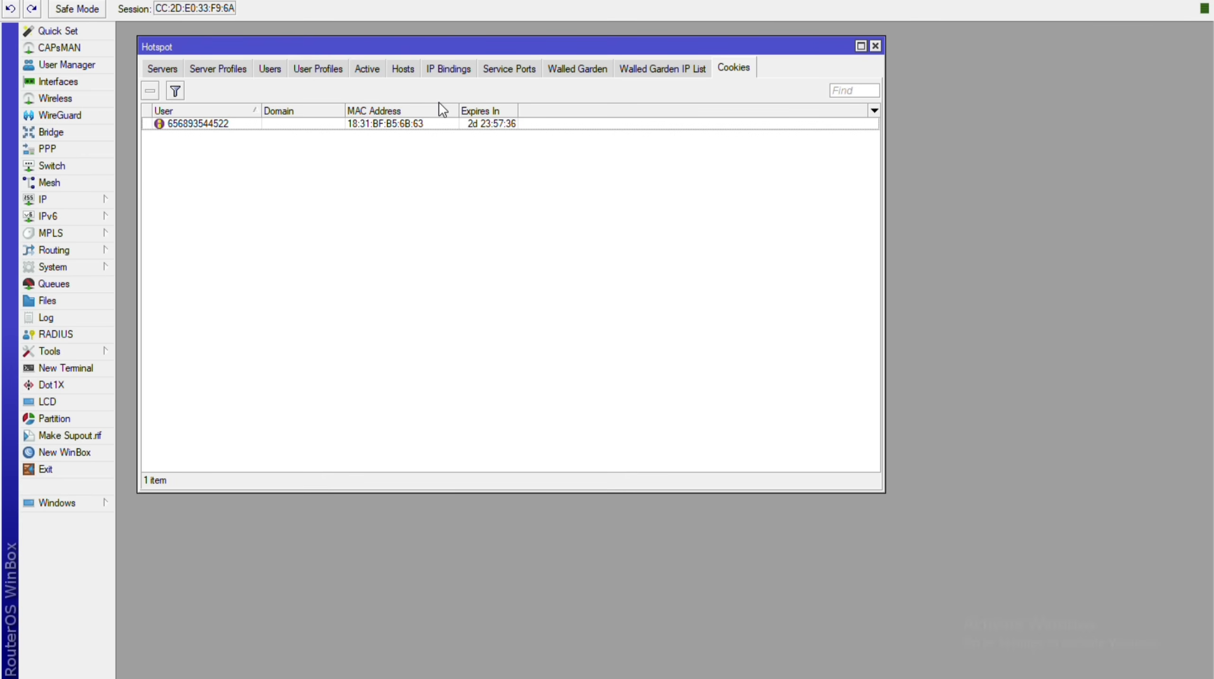
pyautogui.press('Right')
pyautogui.press('Right')
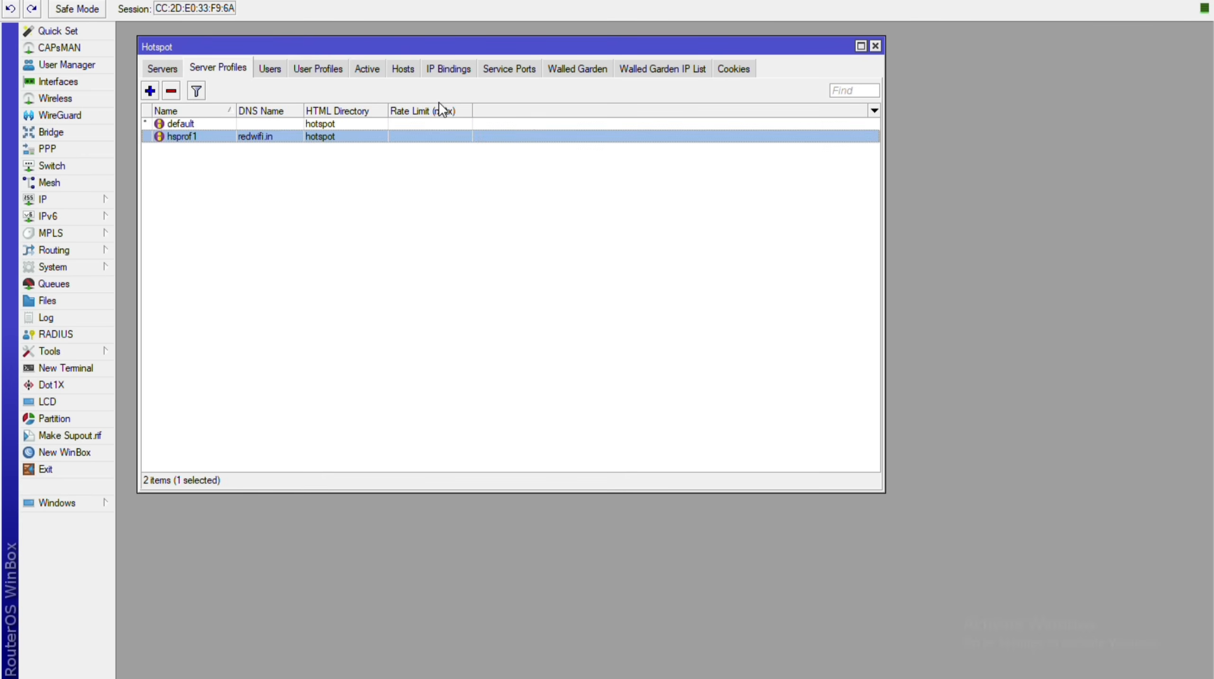
# Review Users, User Profiles, Active, Hosts and IP Bindings, then reach the empty Walled Garden IP List.
pyautogui.click(265, 68)
pyautogui.click(306, 73)
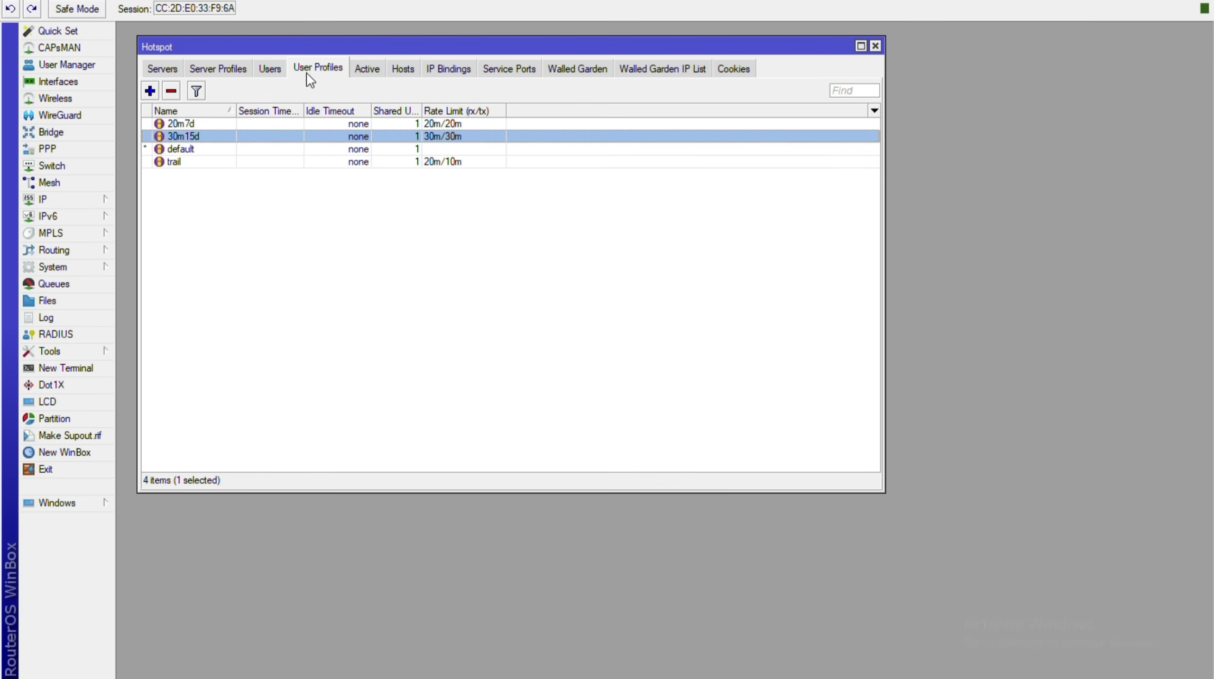
pyautogui.click(350, 72)
pyautogui.click(402, 68)
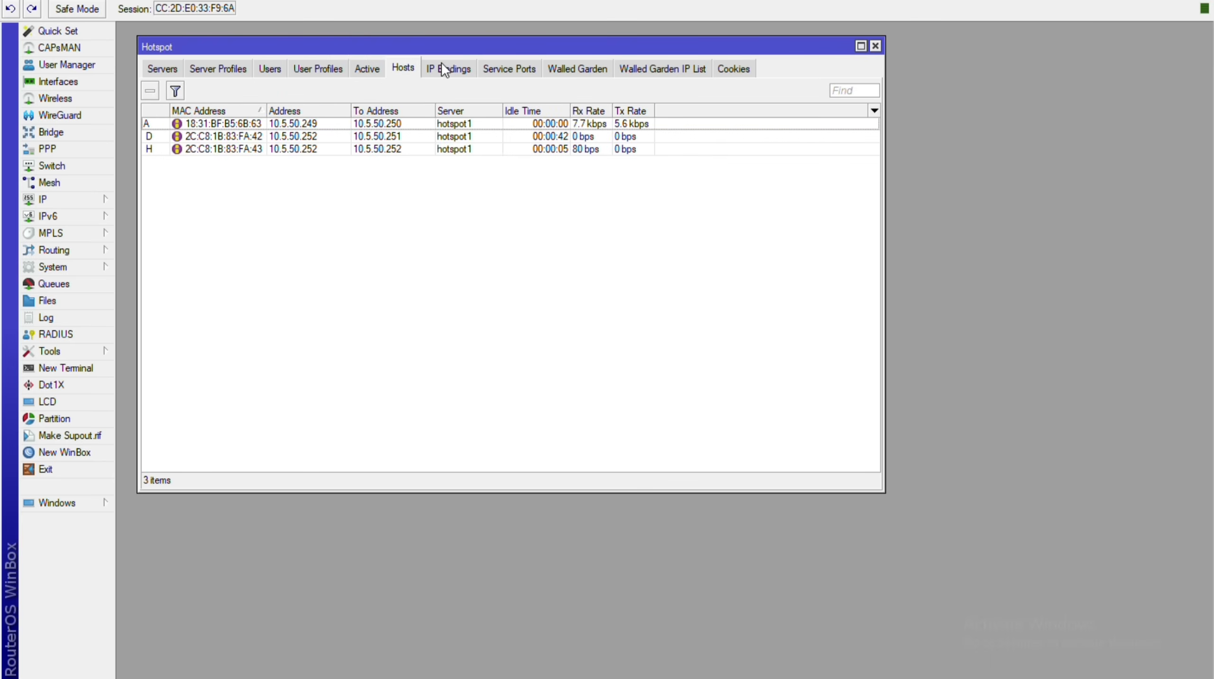
pyautogui.click(443, 69)
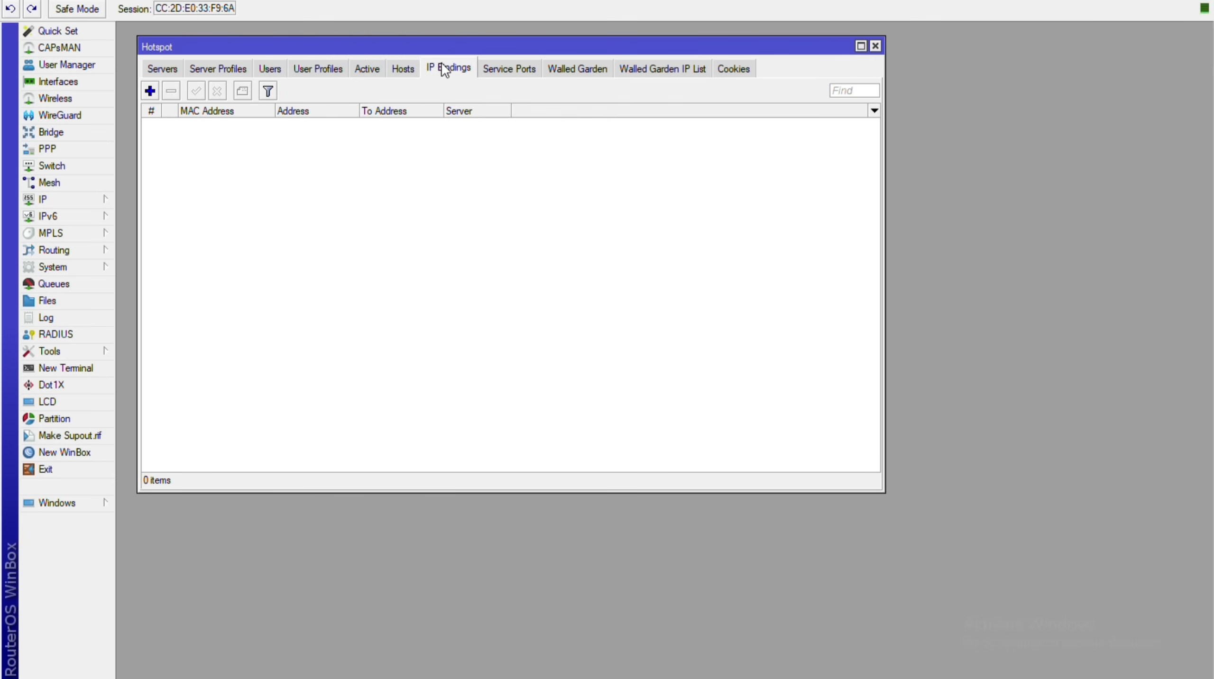
pyautogui.hotkey('ctrl', 'Tab')
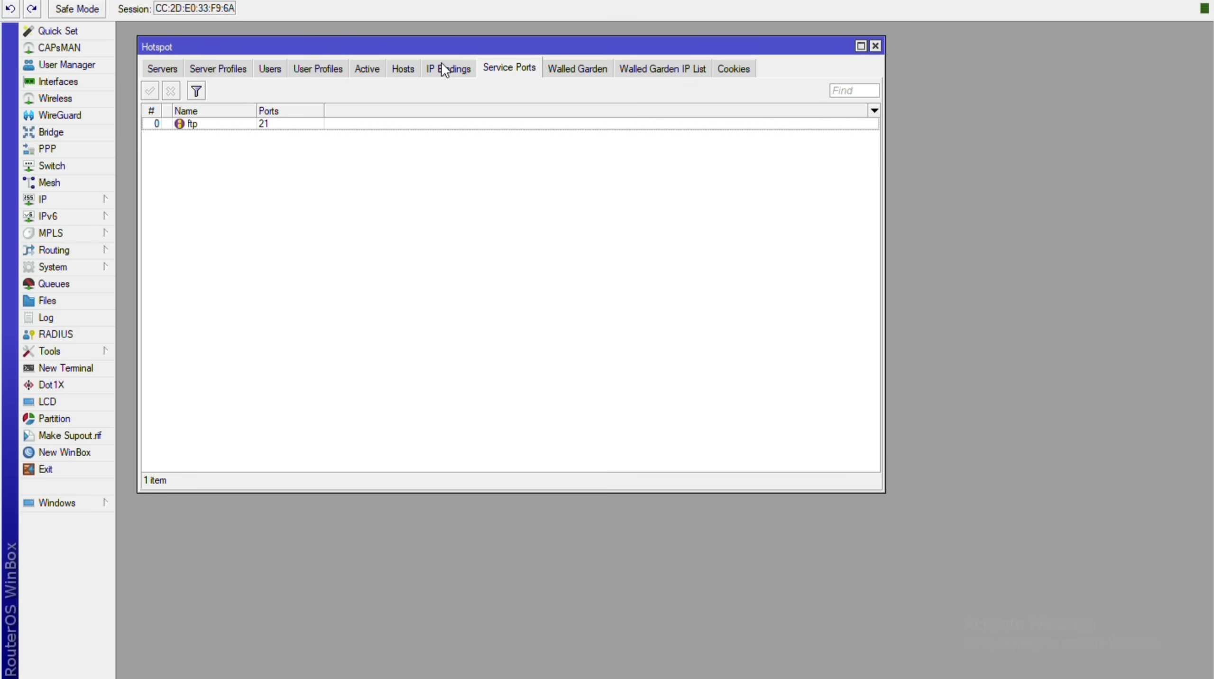
pyautogui.hotkey('ctrl', 'Tab')
pyautogui.hotkey('ctrl', 'Tab')
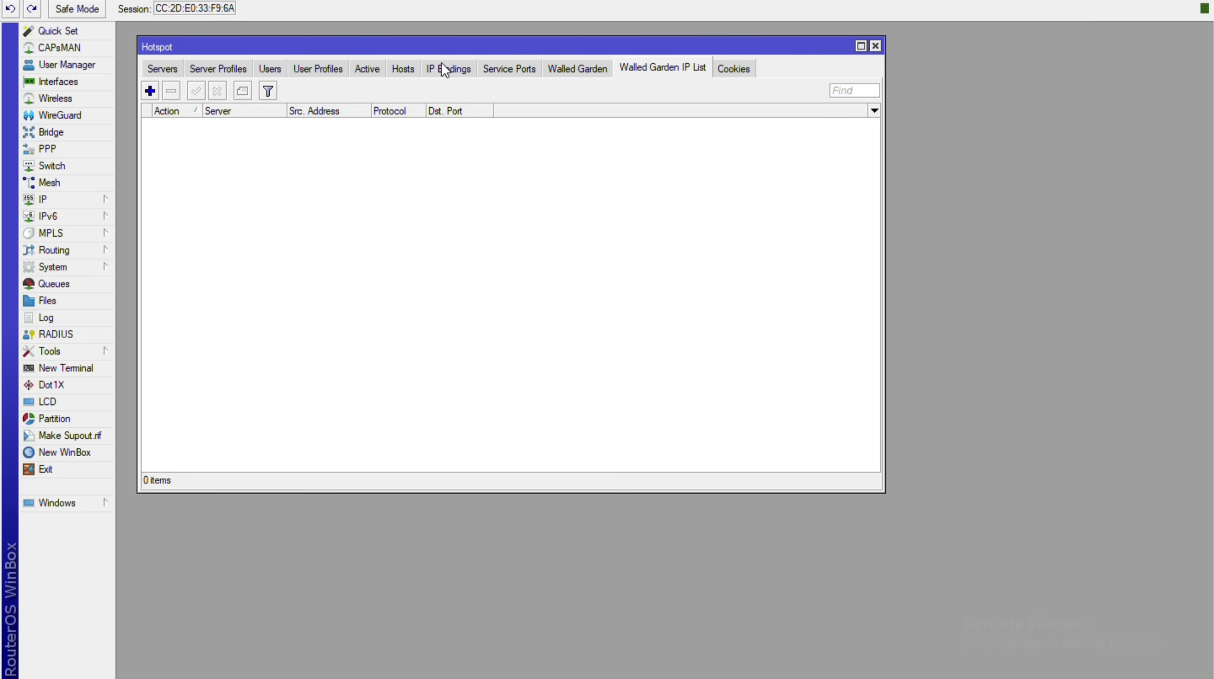
pyautogui.hotkey('ctrl', 'Tab')
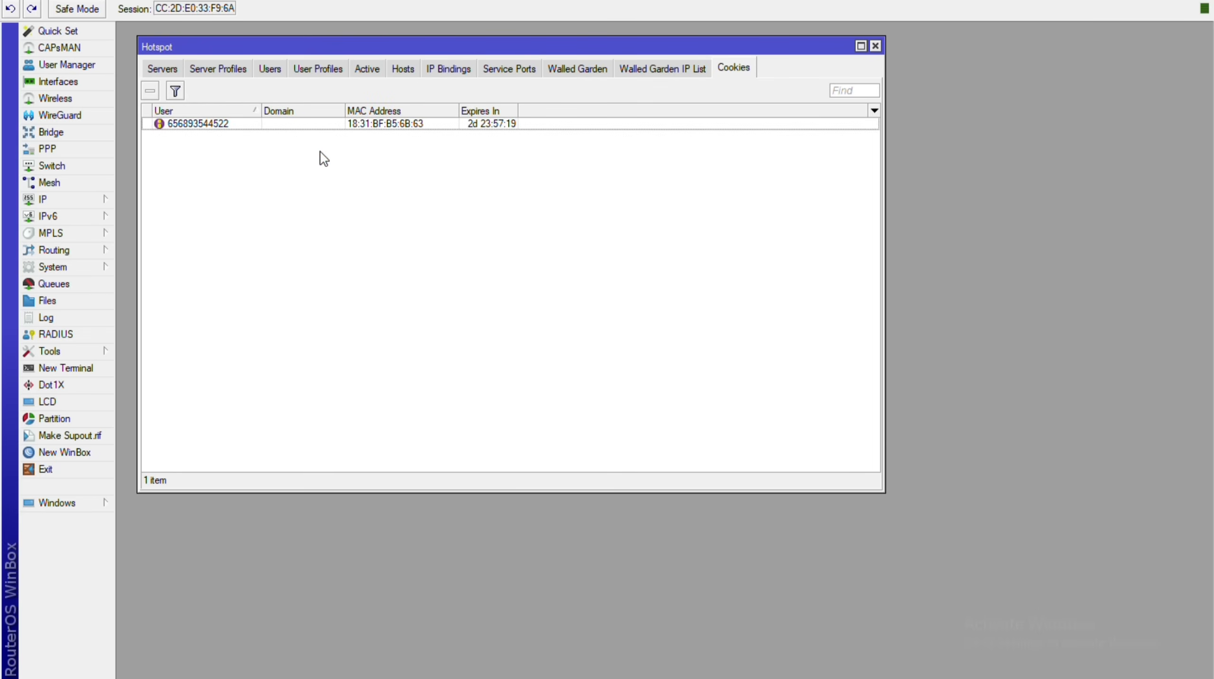
# Cycle again through users, the active session at 10.5.50.250, hosts, IP bindings and service ports.
pyautogui.hotkey('ctrl', 'Tab')
pyautogui.hotkey('ctrl', 'Tab')
pyautogui.hotkey('ctrl', 'Tab')
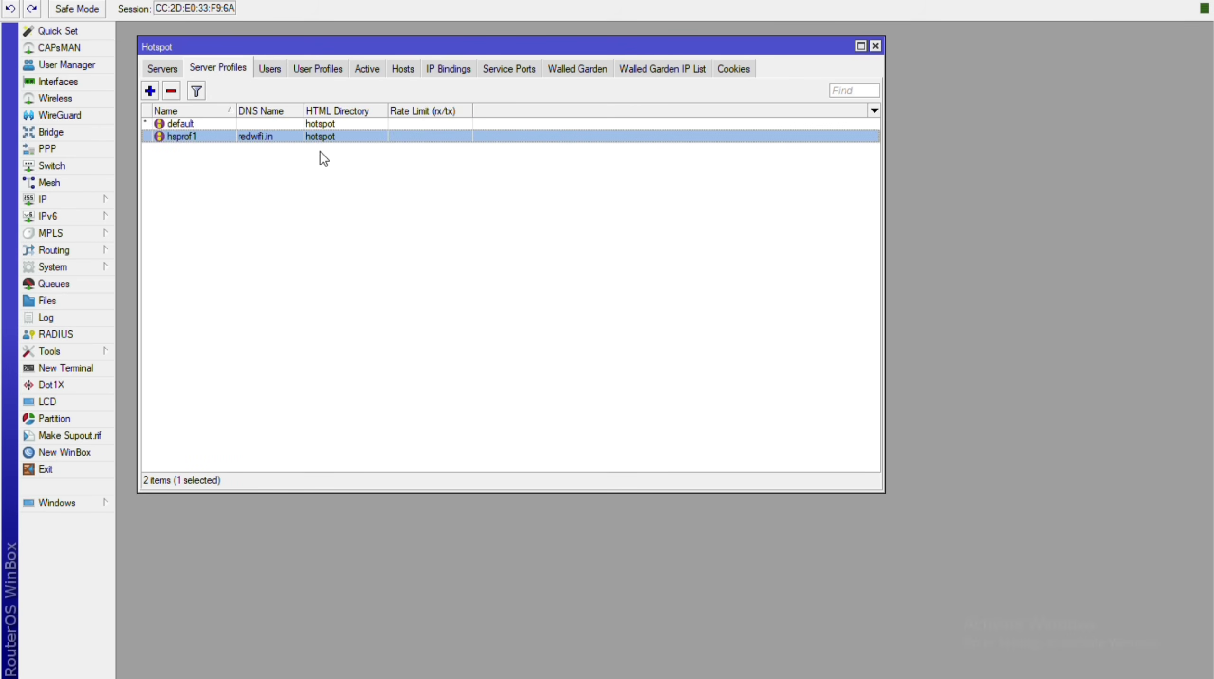
pyautogui.hotkey('ctrl', 'Tab')
pyautogui.hotkey('ctrl', 'Tab')
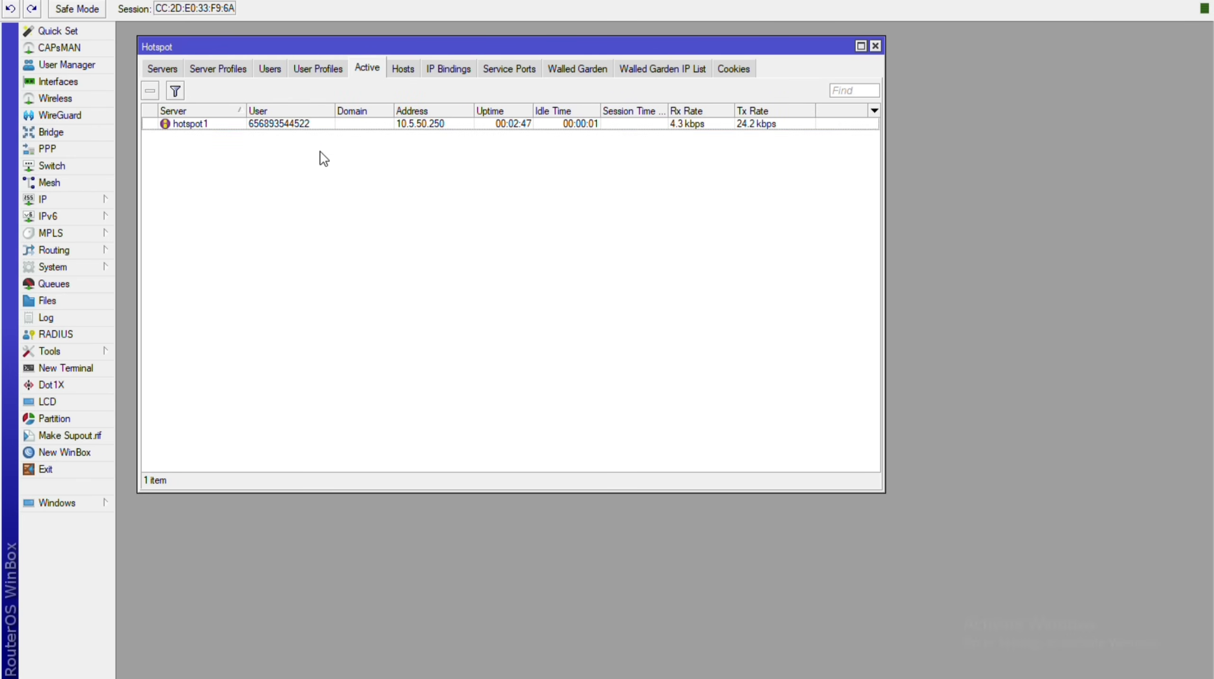
pyautogui.hotkey('ctrl', 'Tab')
pyautogui.hotkey('ctrl', 'Tab')
pyautogui.hotkey('ctrl', 'Tab')
pyautogui.hotkey('ctrl', 'Tab')
pyautogui.hotkey('ctrl', 'Tab')
pyautogui.hotkey('ctrl', 'Tab')
pyautogui.hotkey('ctrl', 'Tab')
pyautogui.hotkey('ctrl', 'Tab')
pyautogui.hotkey('ctrl', 'Tab')
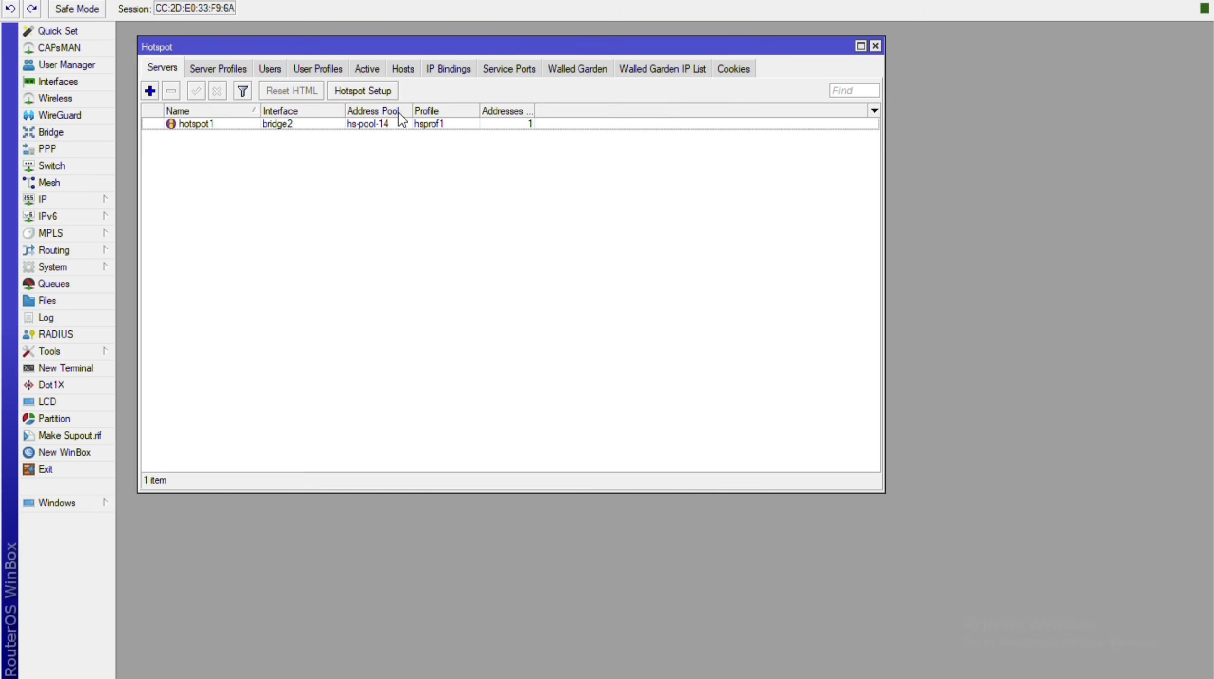
pyautogui.hotkey('ctrl', 'Tab')
pyautogui.hotkey('ctrl', 'Tab')
pyautogui.hotkey('ctrl', 'Tab')
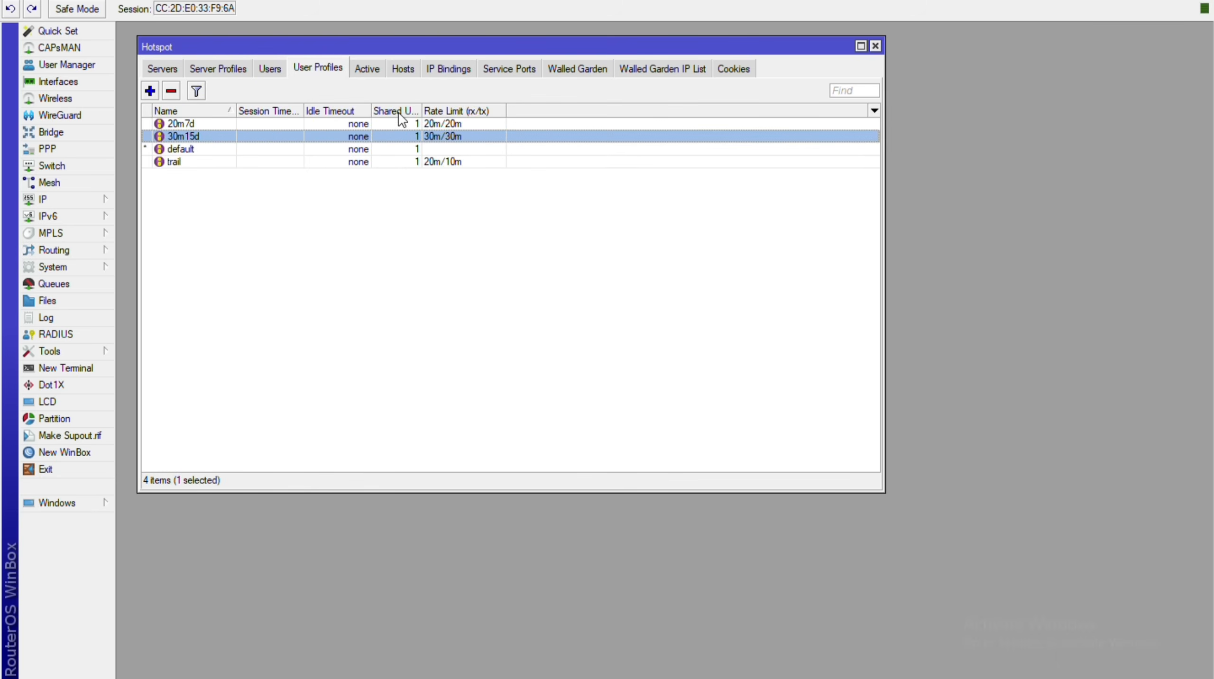
pyautogui.hotkey('ctrl', 'Tab')
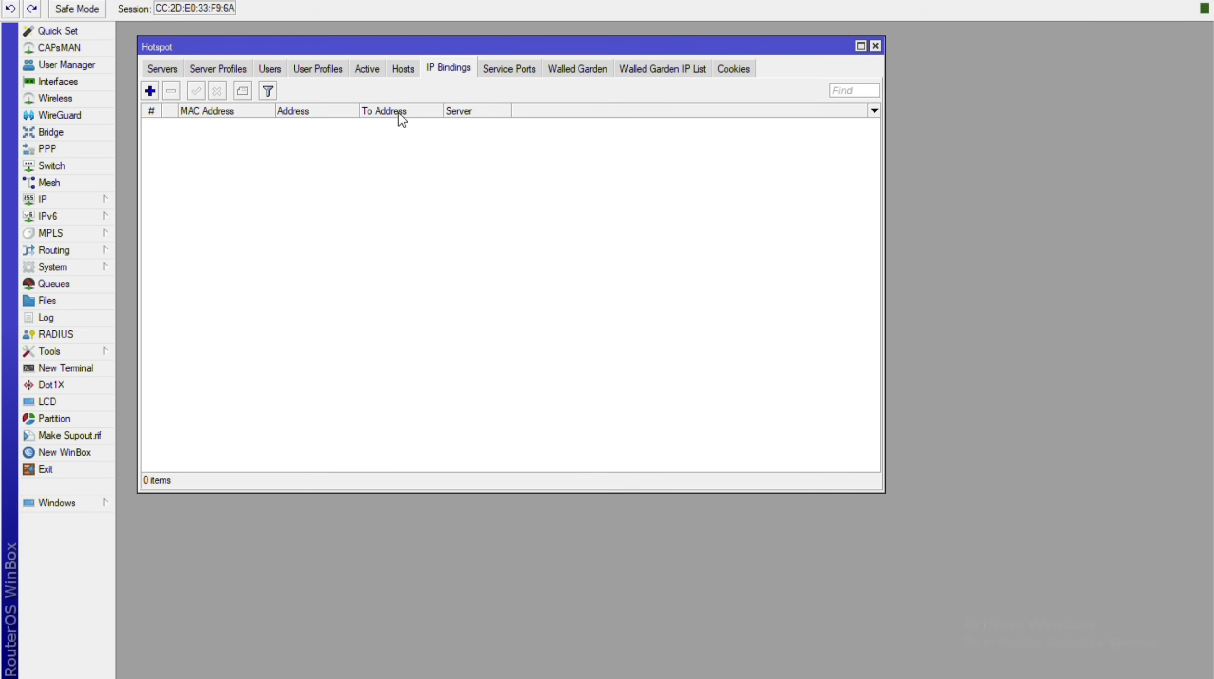
pyautogui.hotkey('ctrl', 'Tab')
pyautogui.hotkey('ctrl', 'Tab')
pyautogui.hotkey('ctrl', 'Tab')
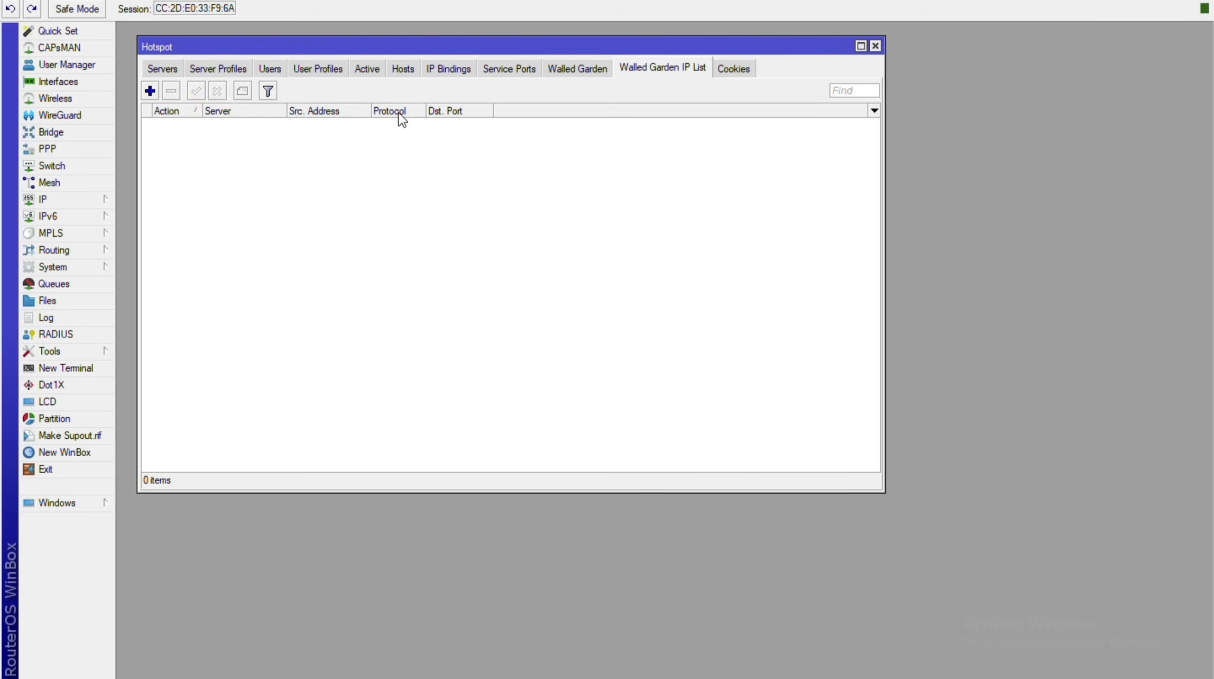